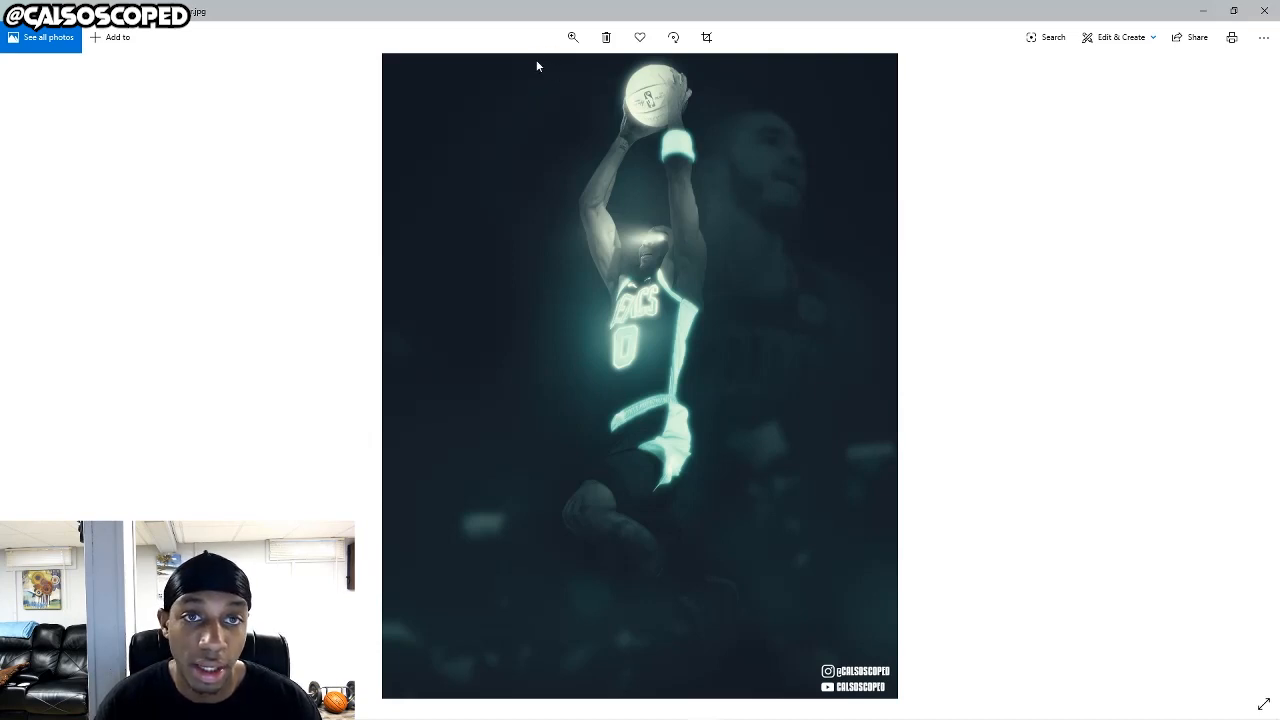
Close the preview of the glow artwork and switch to the Kyrie Irving image results in Chrome.
click(1264, 9)
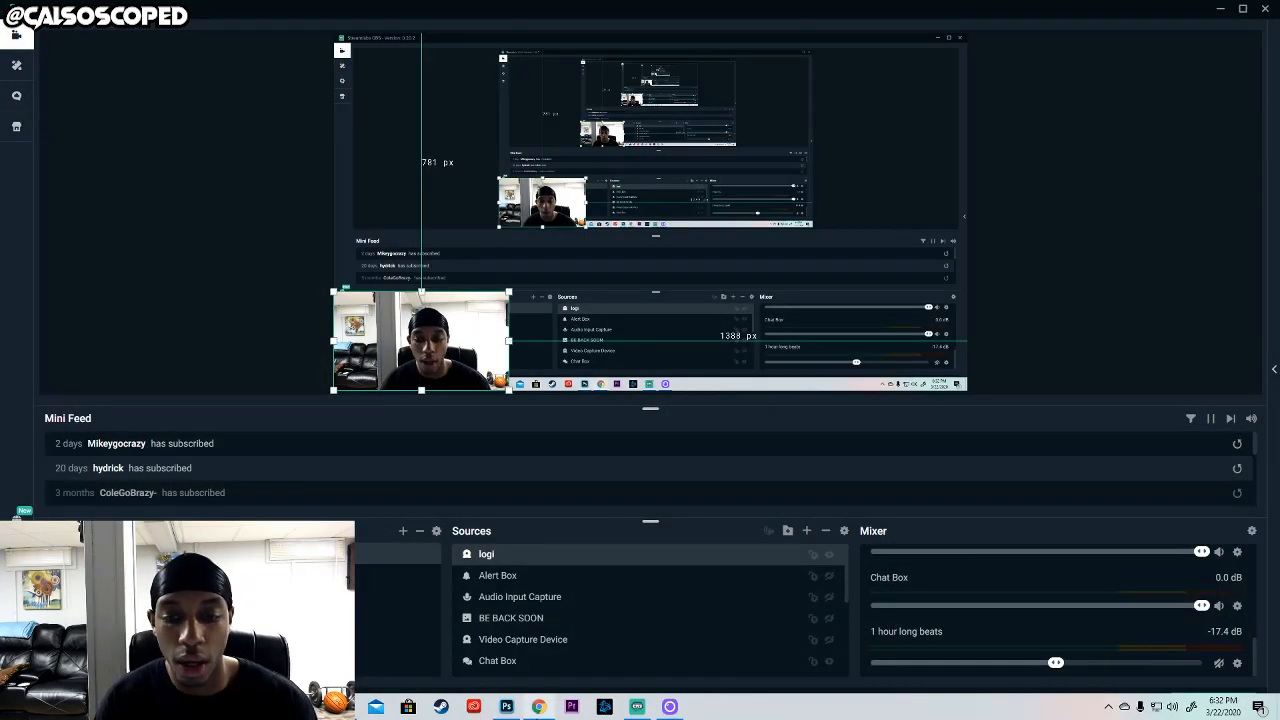
click(539, 706)
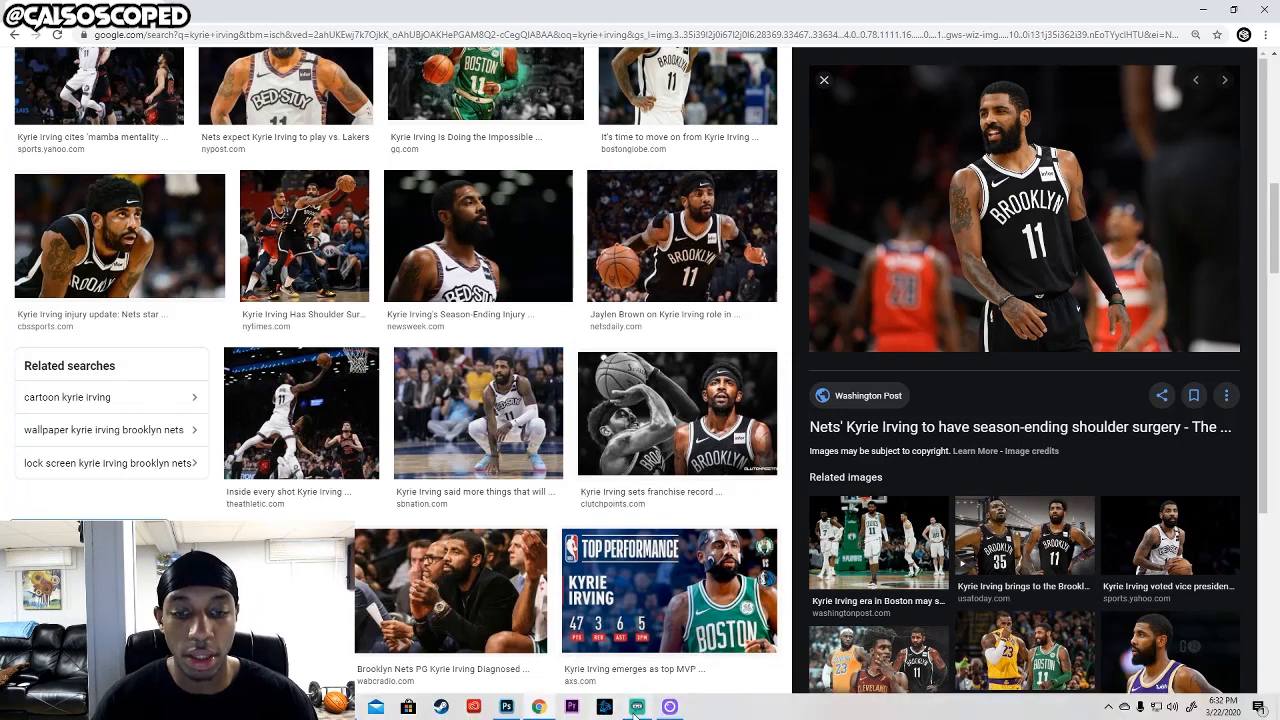
click(637, 706)
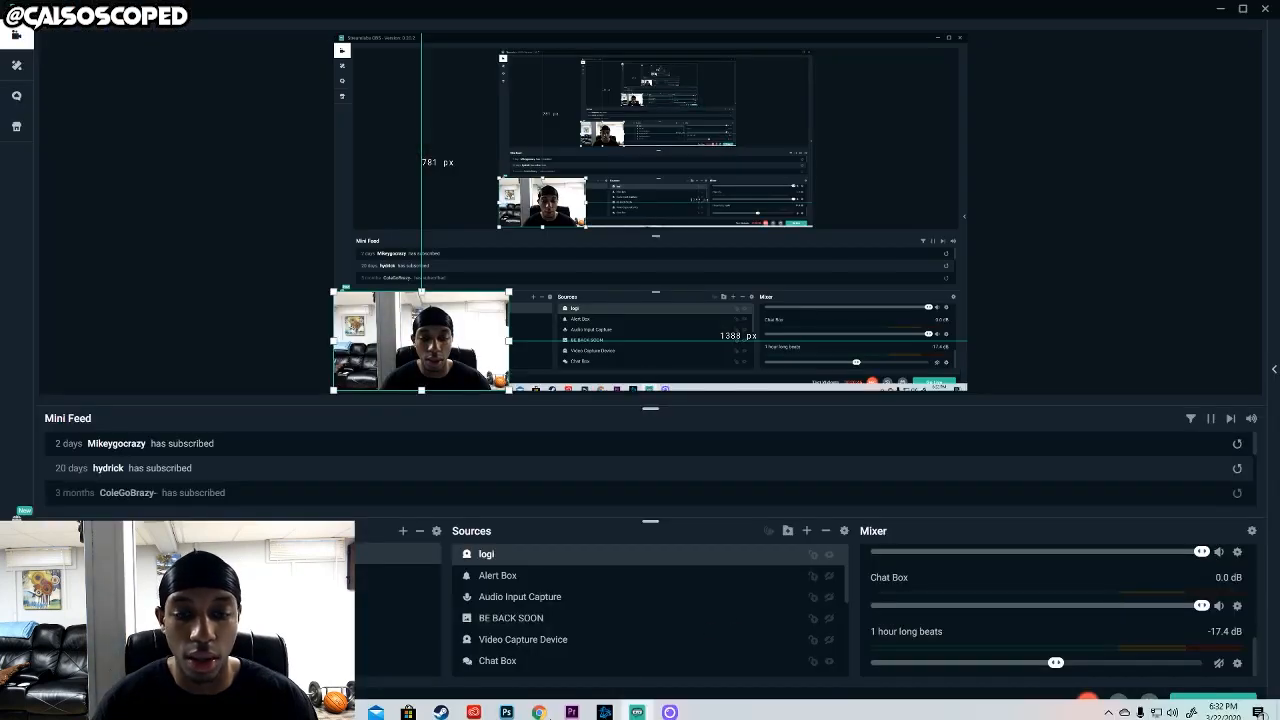
click(539, 706)
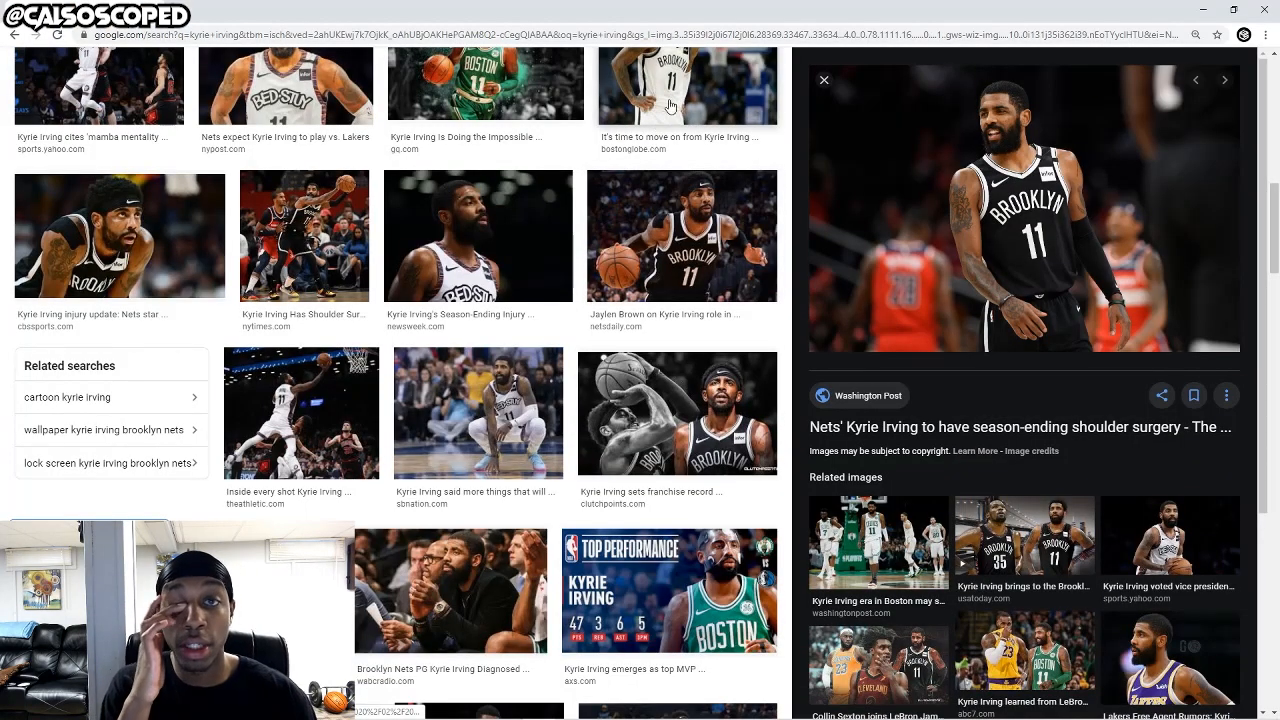
Save the enlarged photo of Kyrie Irving in the black Brooklyn 11 jersey to the base photos folder as "kyrie irving glow template".
right_click(1044, 108)
click(1092, 241)
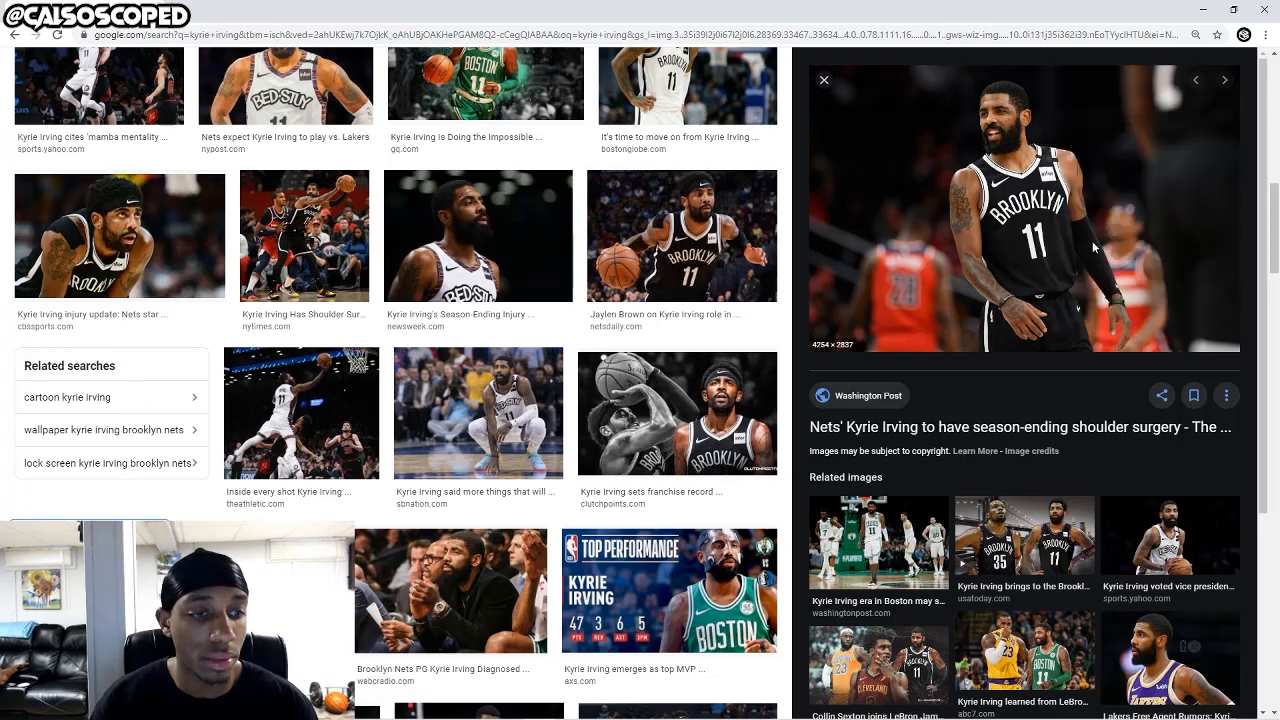
text(ky)
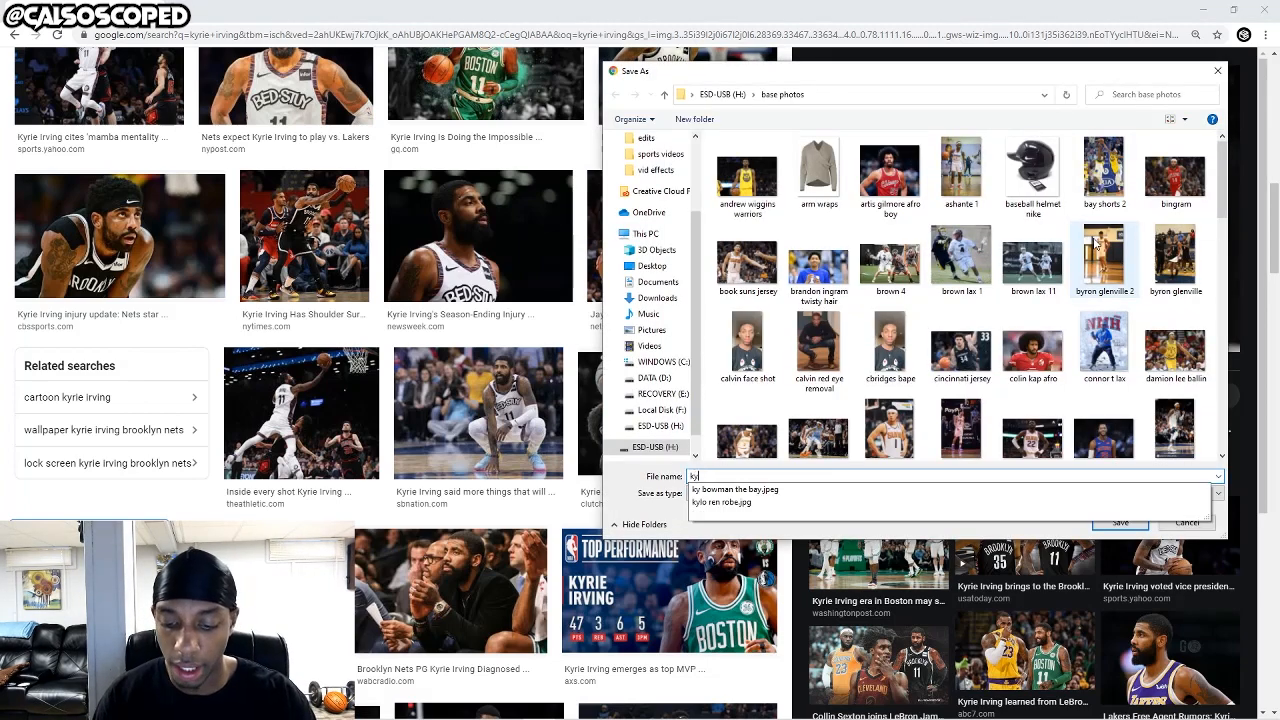
text(rie irv)
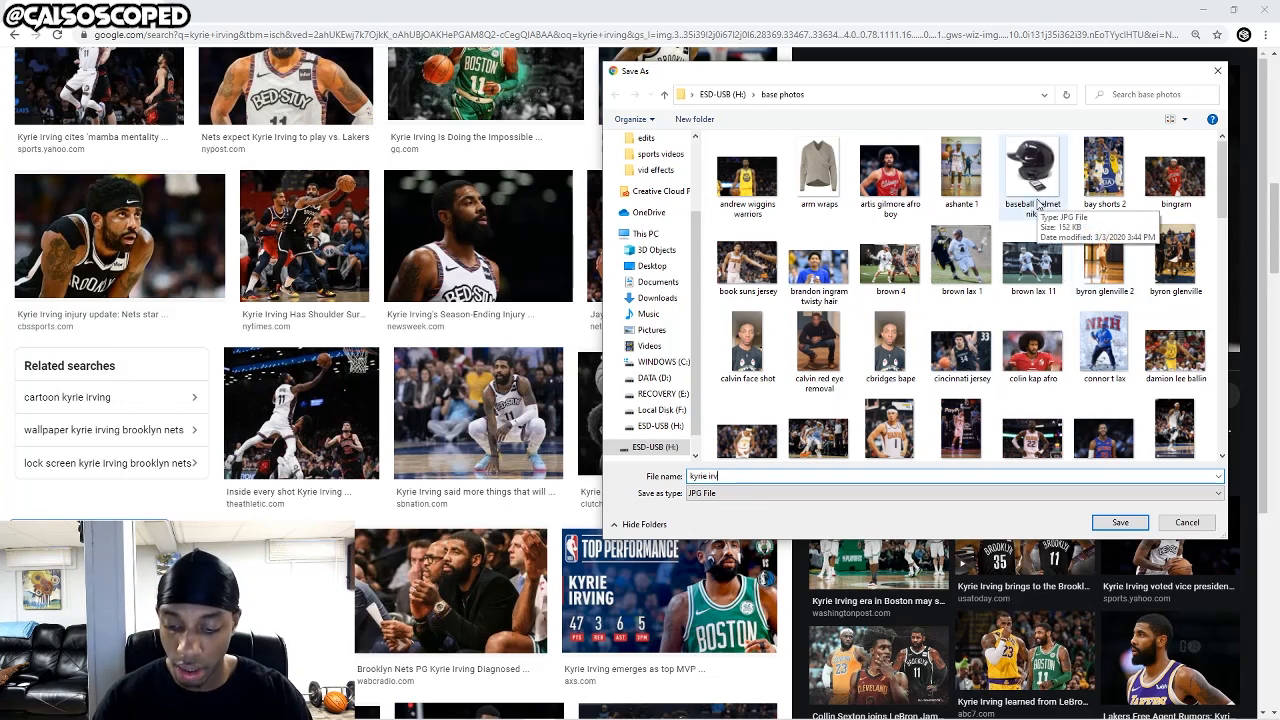
text(ing)
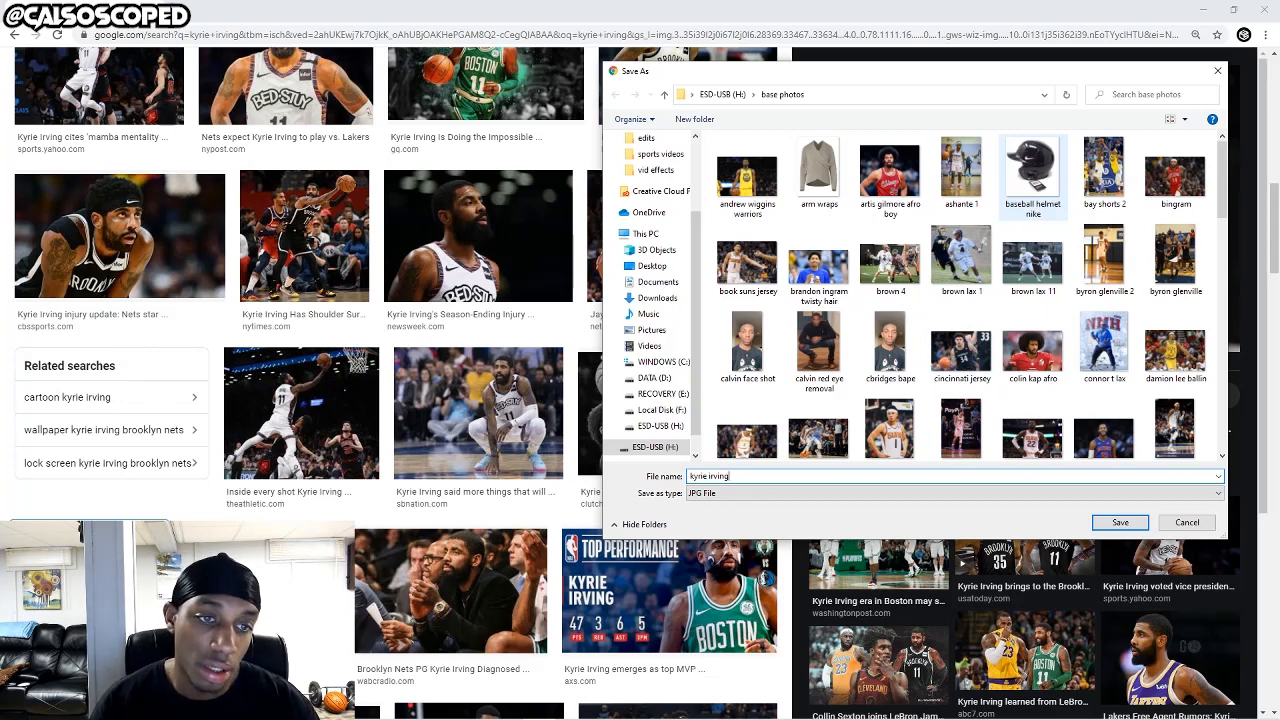
text(glow)
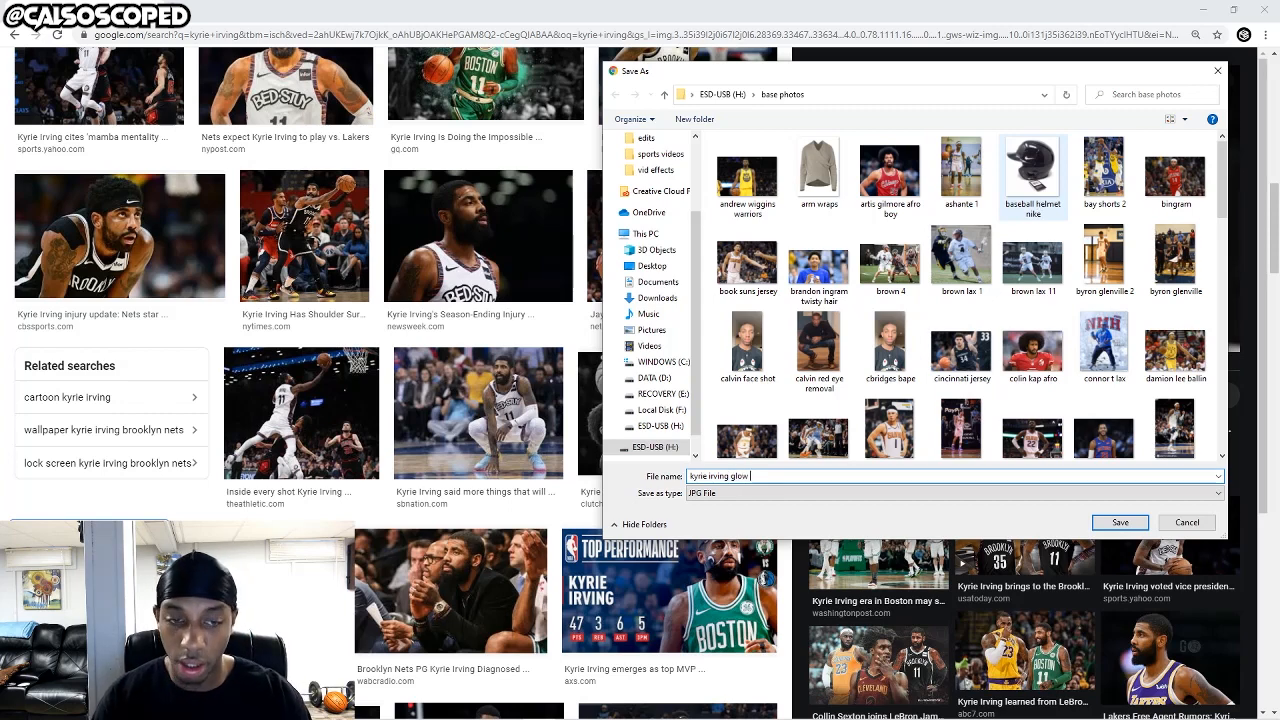
text( template)
key(Return)
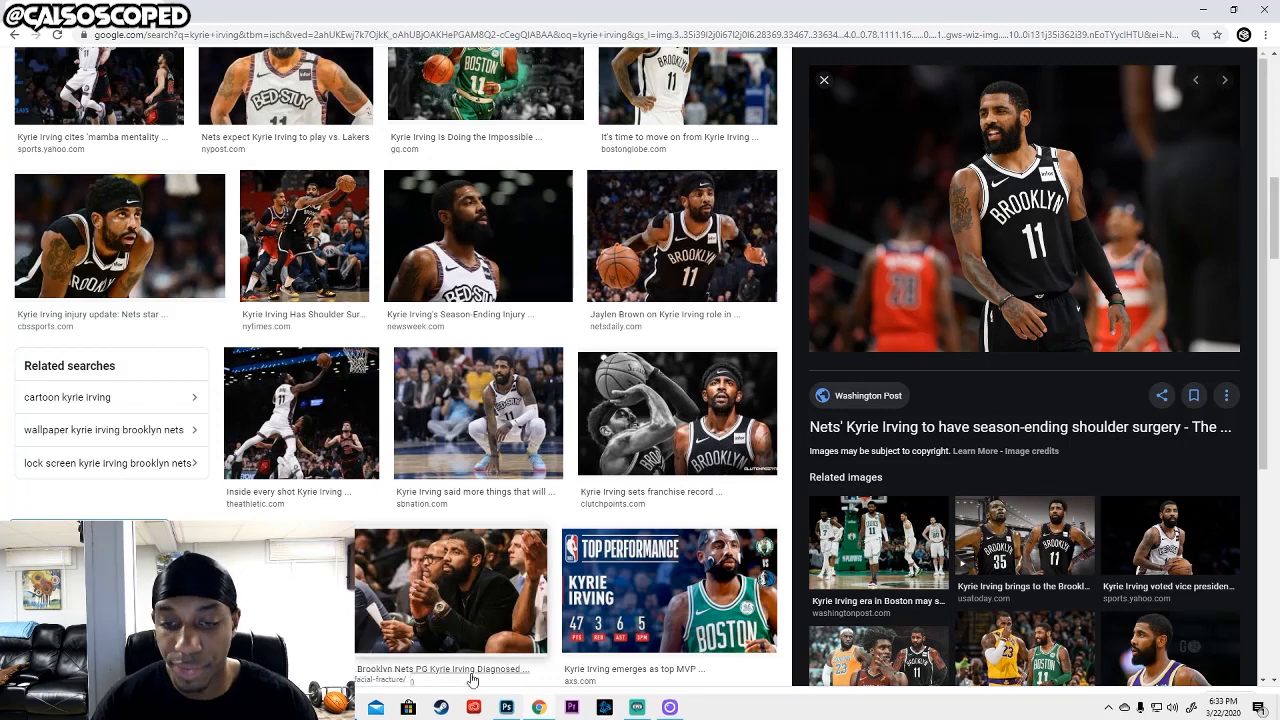
Switch to Photoshop and open kyrie irving.jpg from the logos folder on the computer.
click(569, 706)
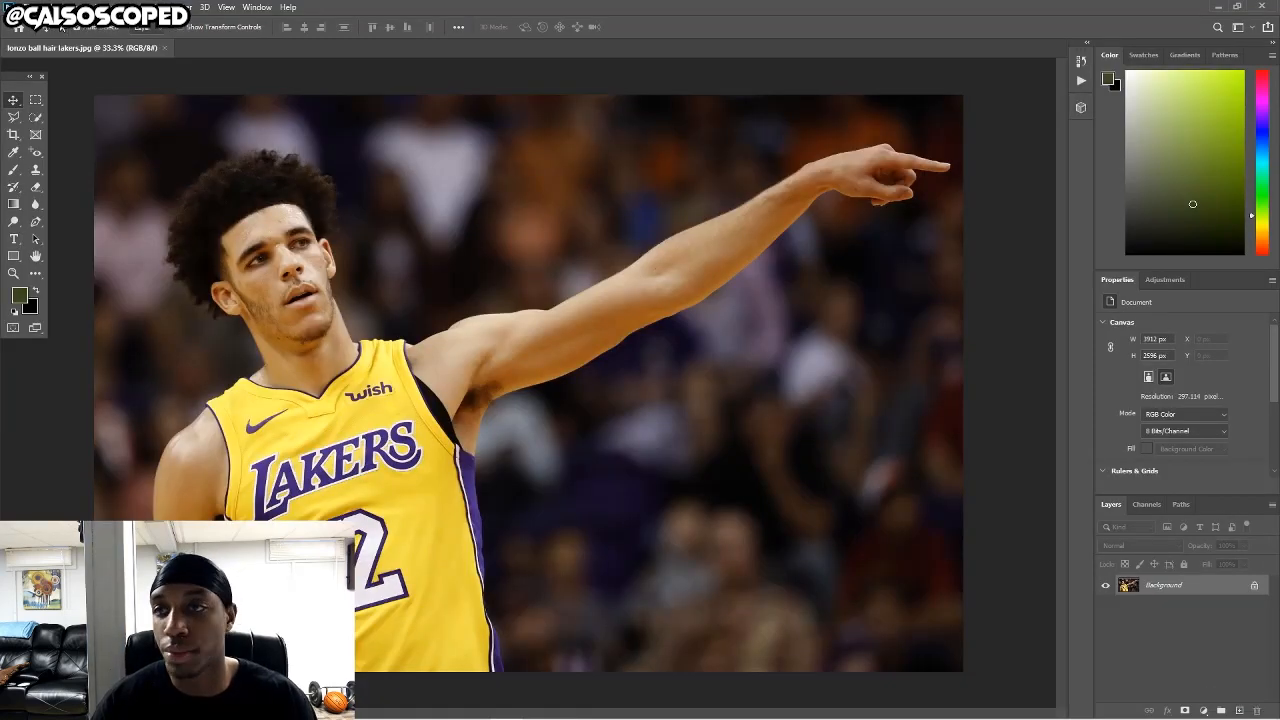
click(29, 7)
click(44, 34)
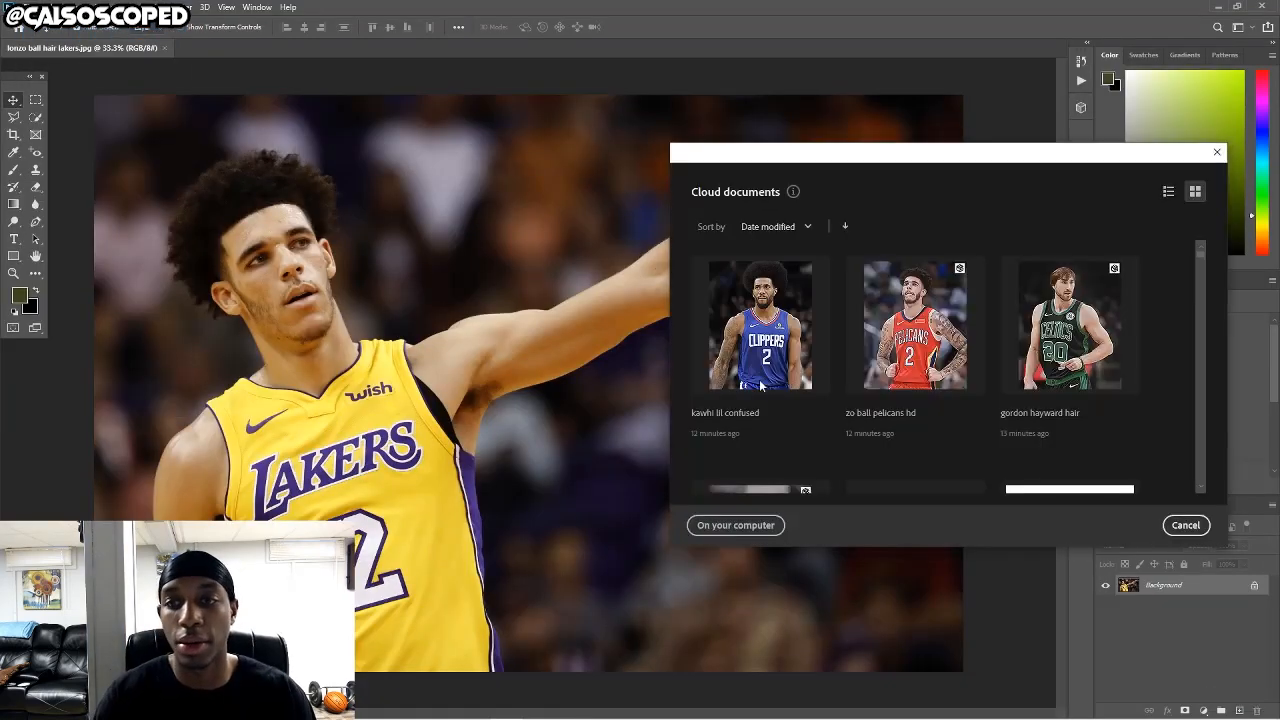
click(730, 527)
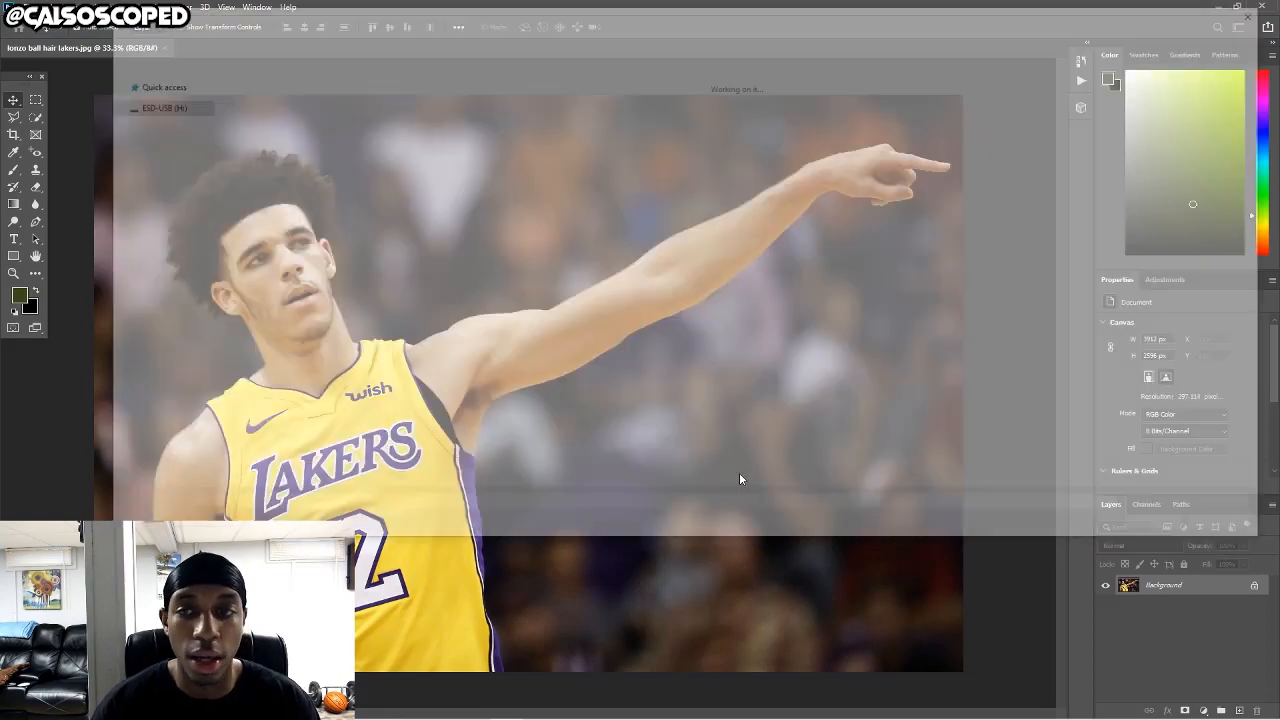
text(kyrie)
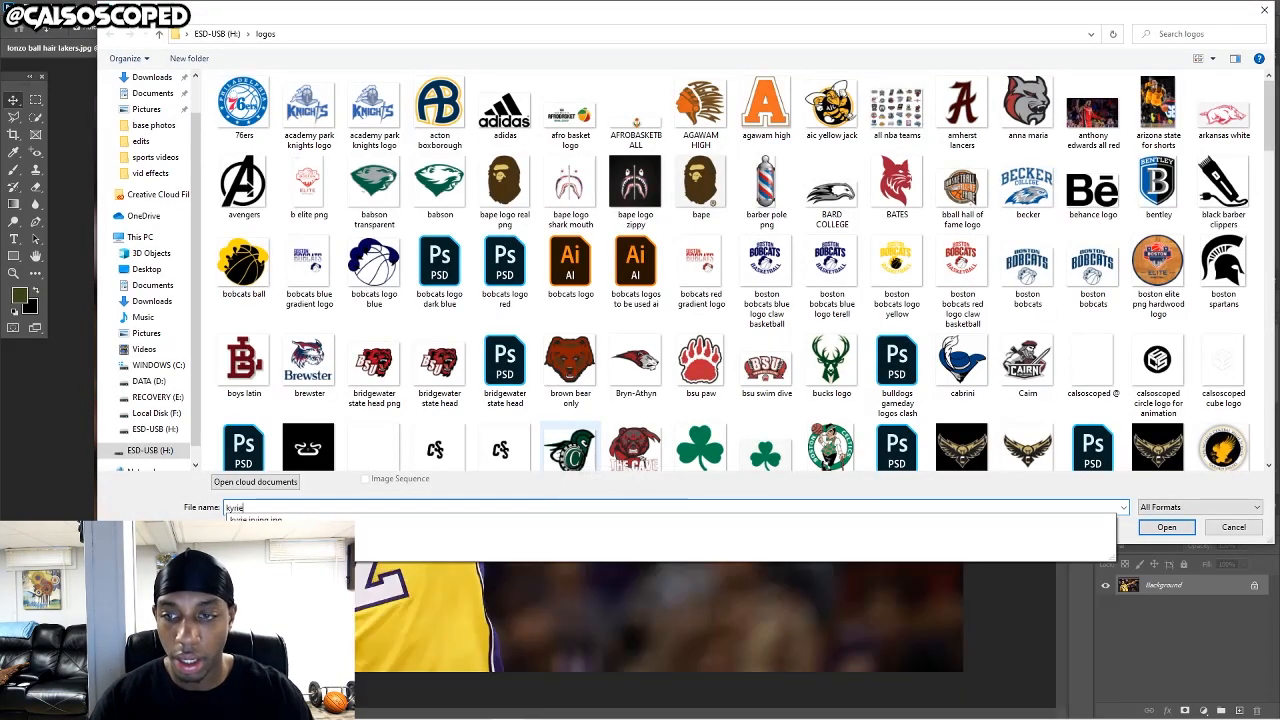
key(Down)
key(Return)
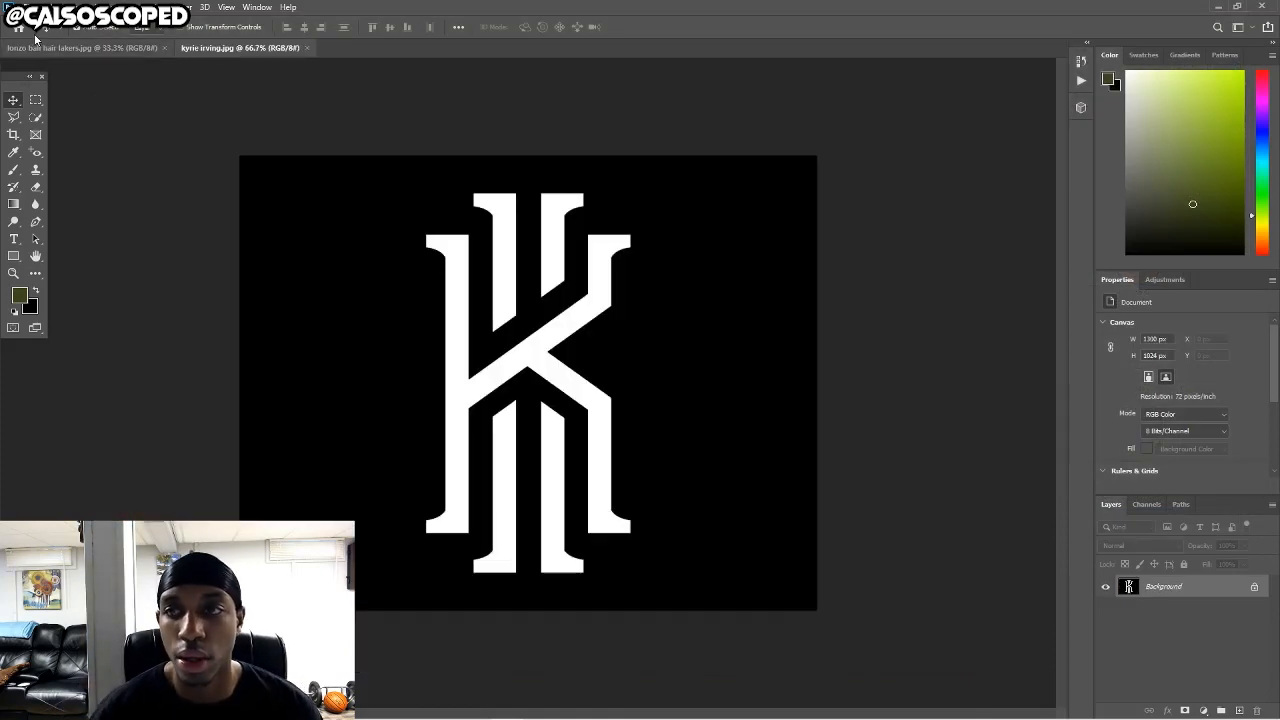
Open "kyrie irving glow template.jpg" from the base photos folder.
click(27, 8)
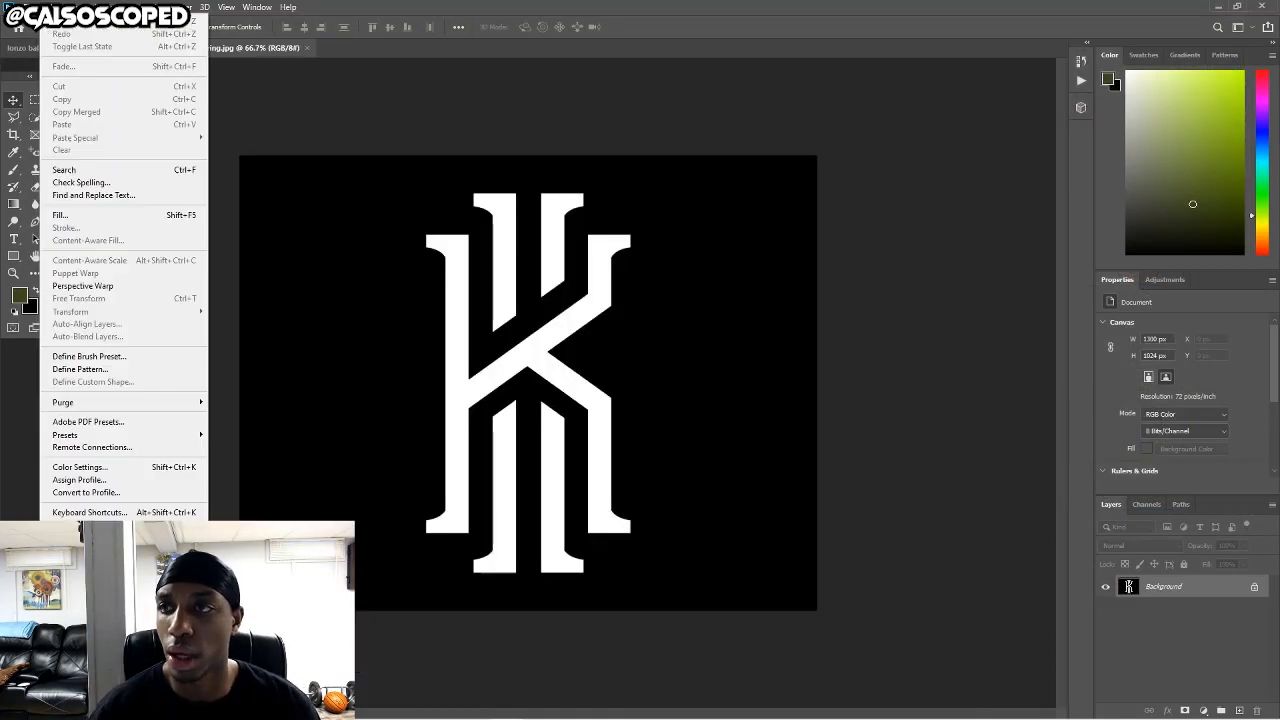
click(43, 35)
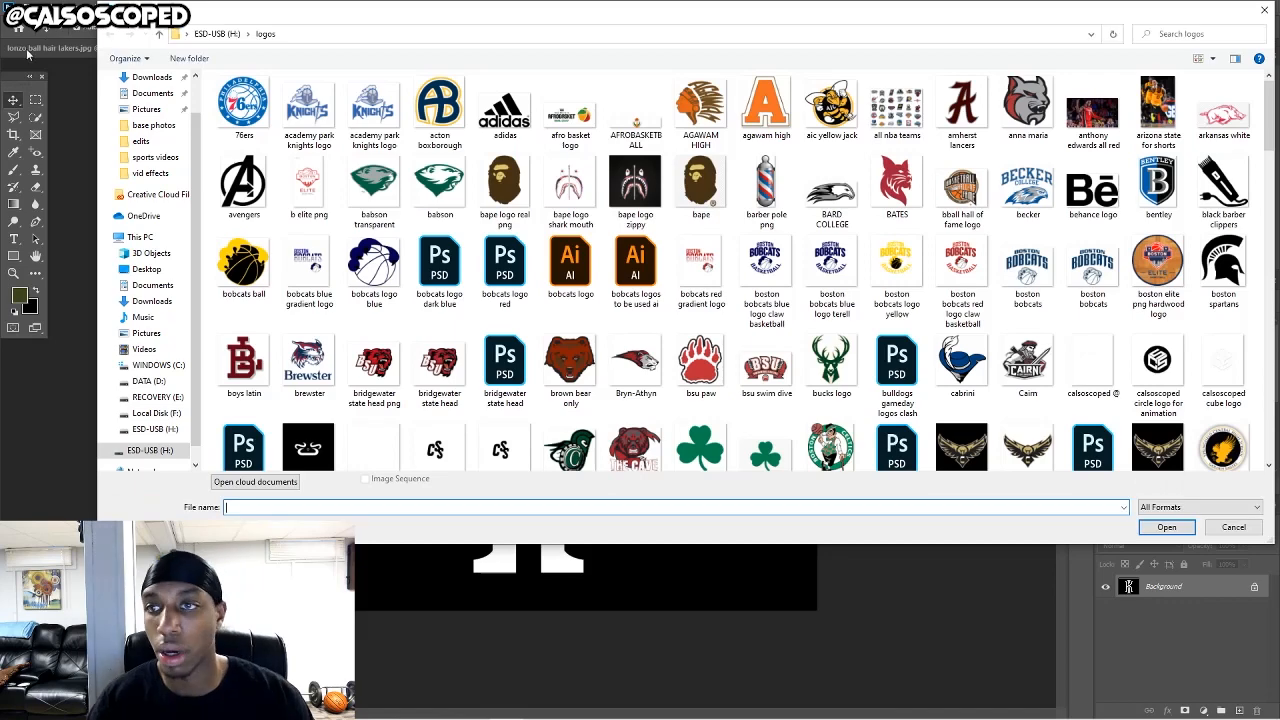
click(150, 125)
text(kyr)
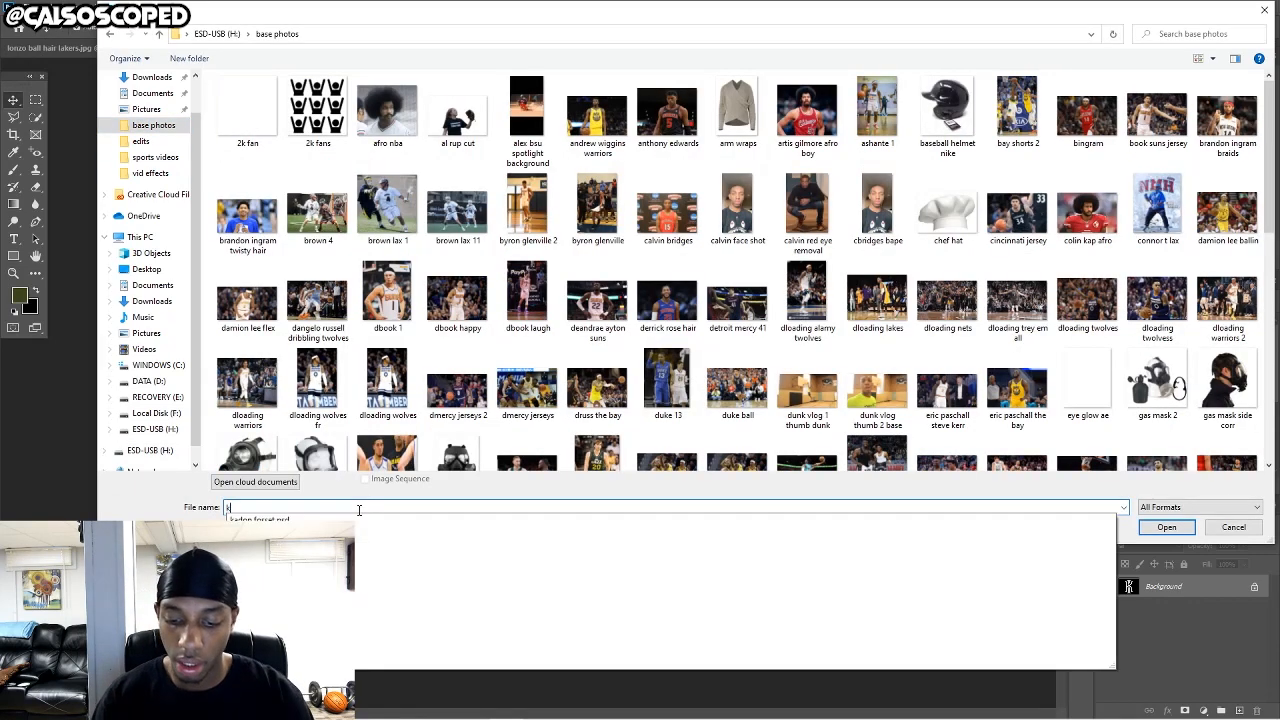
text(ie)
key(Down)
key(Return)
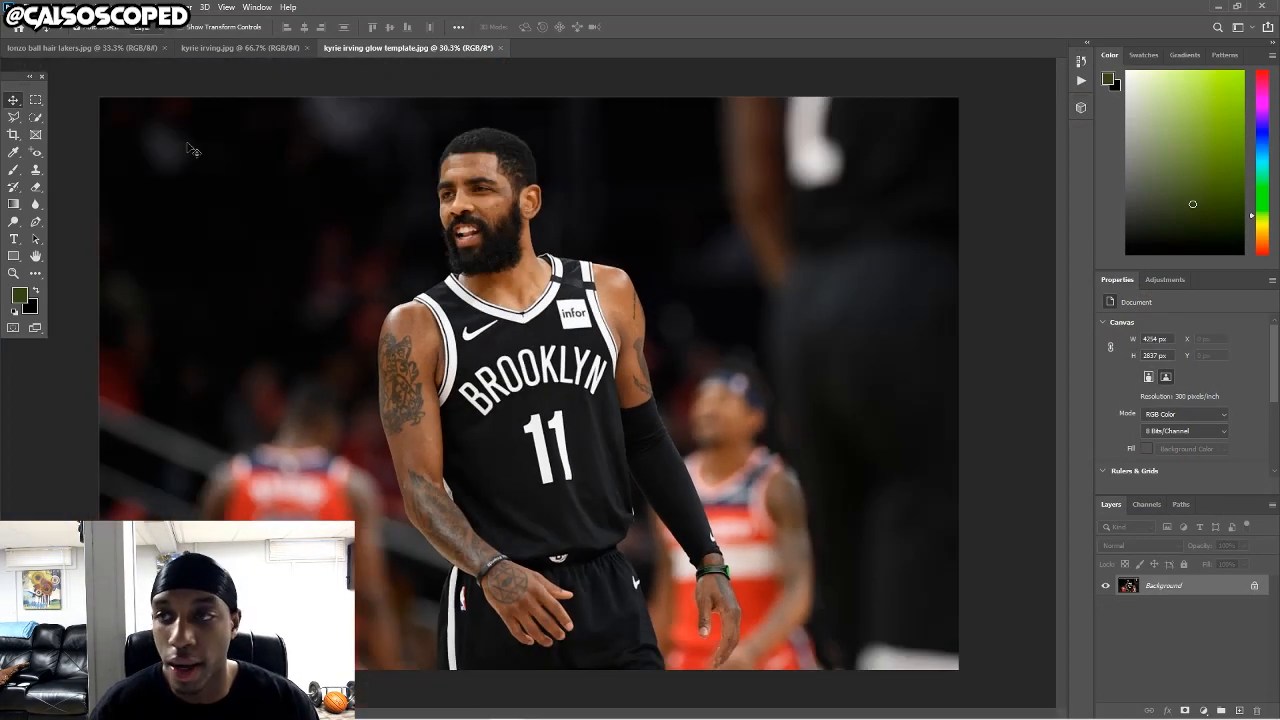
Select the whole player with the Quick Selection tool, covering the head, arms, shorts and the Brooklyn jersey lettering.
click(37, 118)
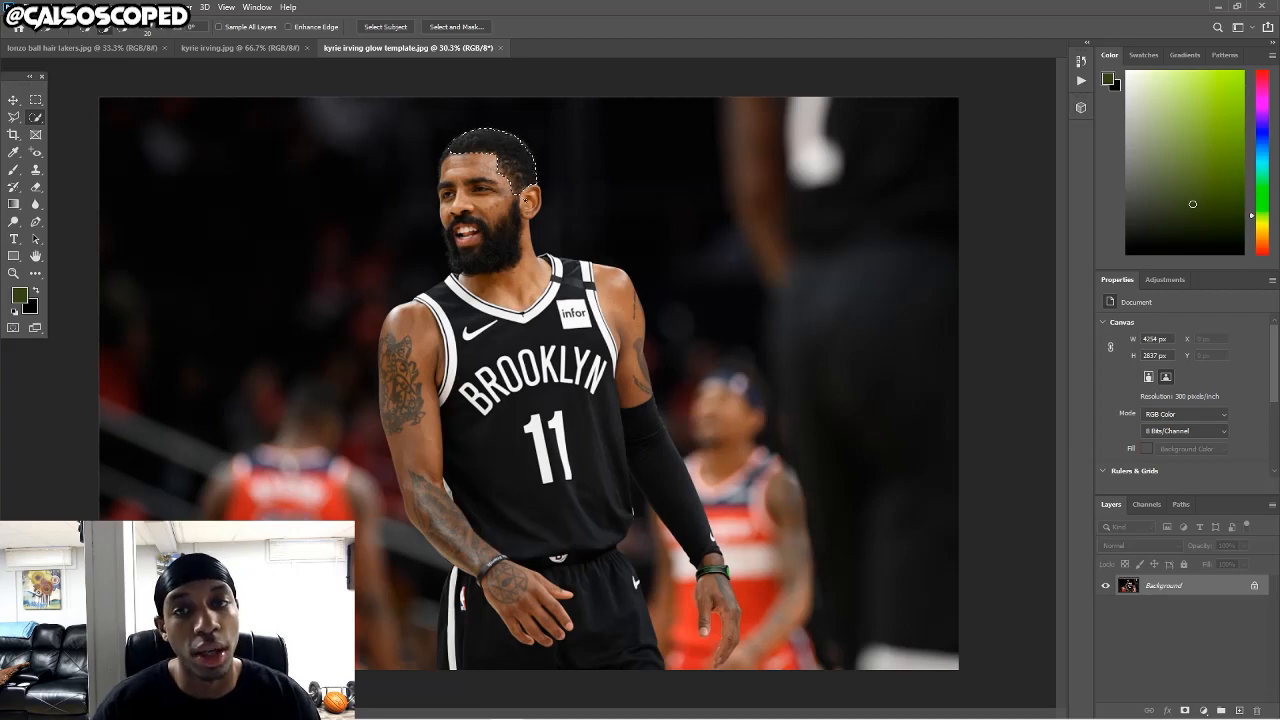
mouse_move(491, 226)
mouse_down()
mouse_move(450, 229)
mouse_move(483, 281)
mouse_move(403, 372)
mouse_move(418, 372)
mouse_move(429, 483)
mouse_up()
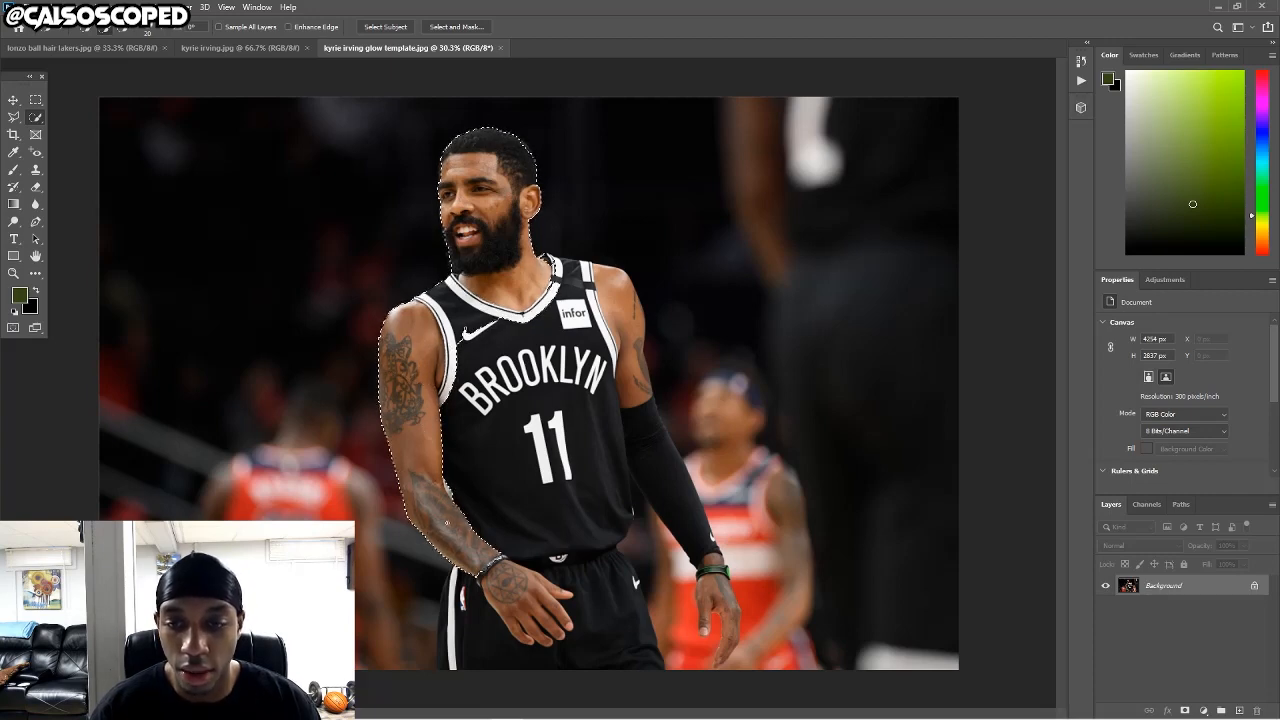
mouse_move(492, 600)
mouse_down()
mouse_move(553, 630)
mouse_move(458, 600)
mouse_move(457, 645)
mouse_move(447, 616)
mouse_move(482, 590)
mouse_move(592, 609)
mouse_move(572, 510)
mouse_move(590, 430)
mouse_up()
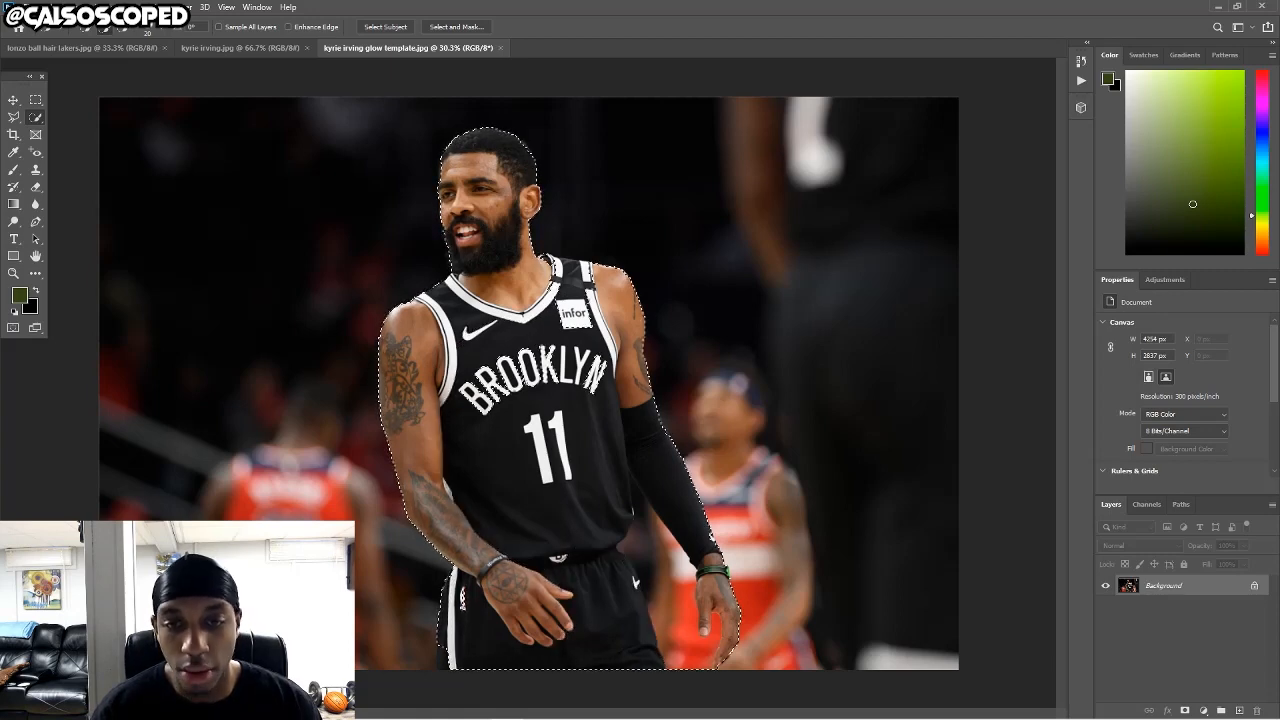
drag(548, 373, 478, 396)
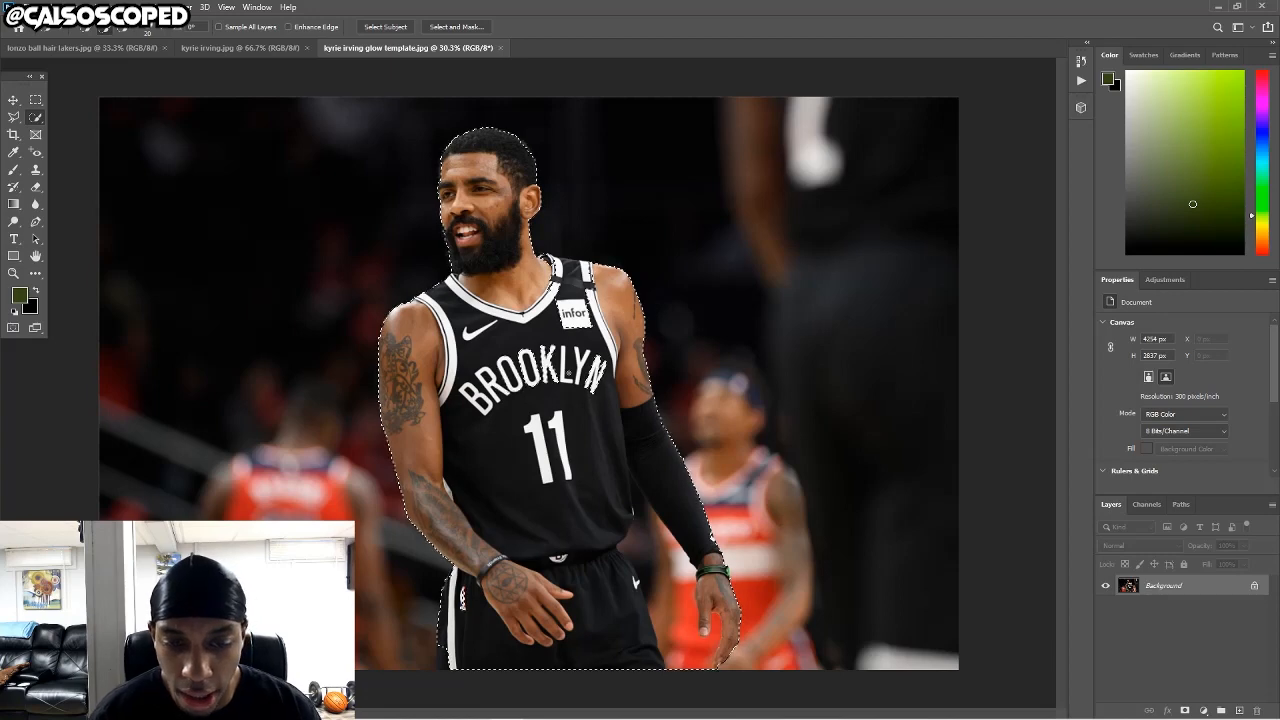
drag(592, 376, 602, 374)
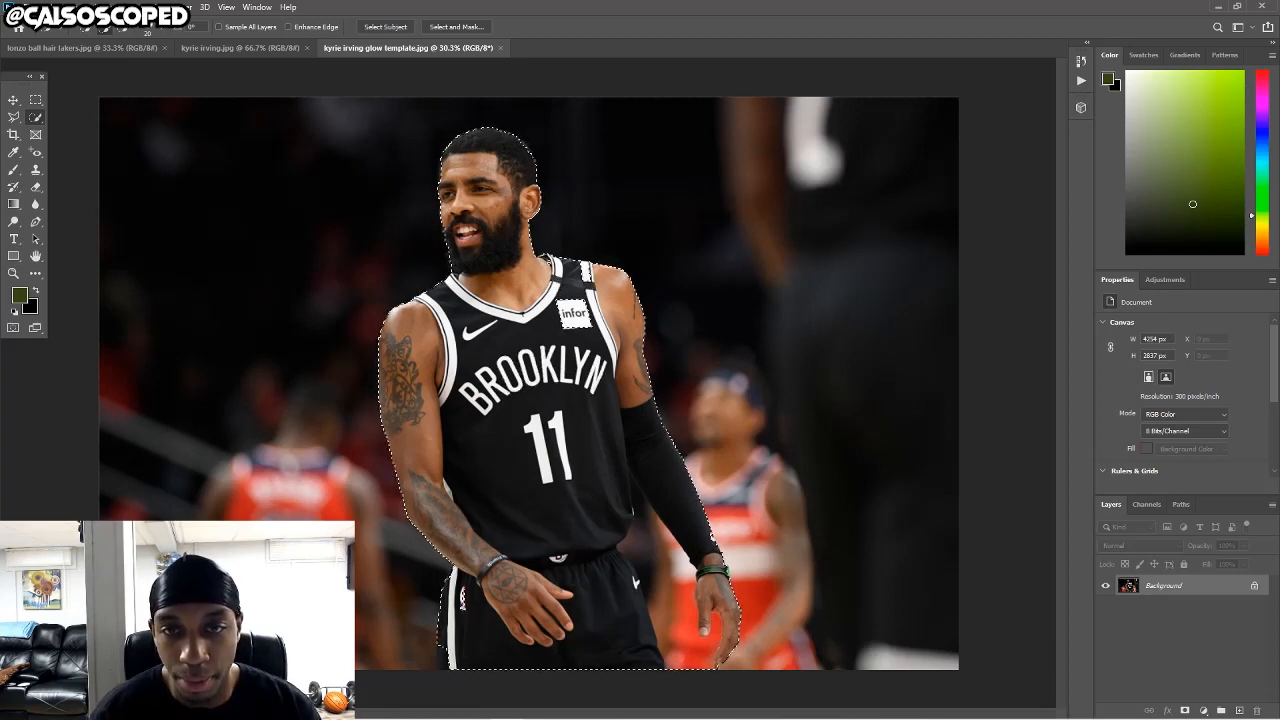
Subtract the background between the shorts and the black-sleeved arm from the selection with the Quick Selection tool.
scroll(640, 525, up, 5)
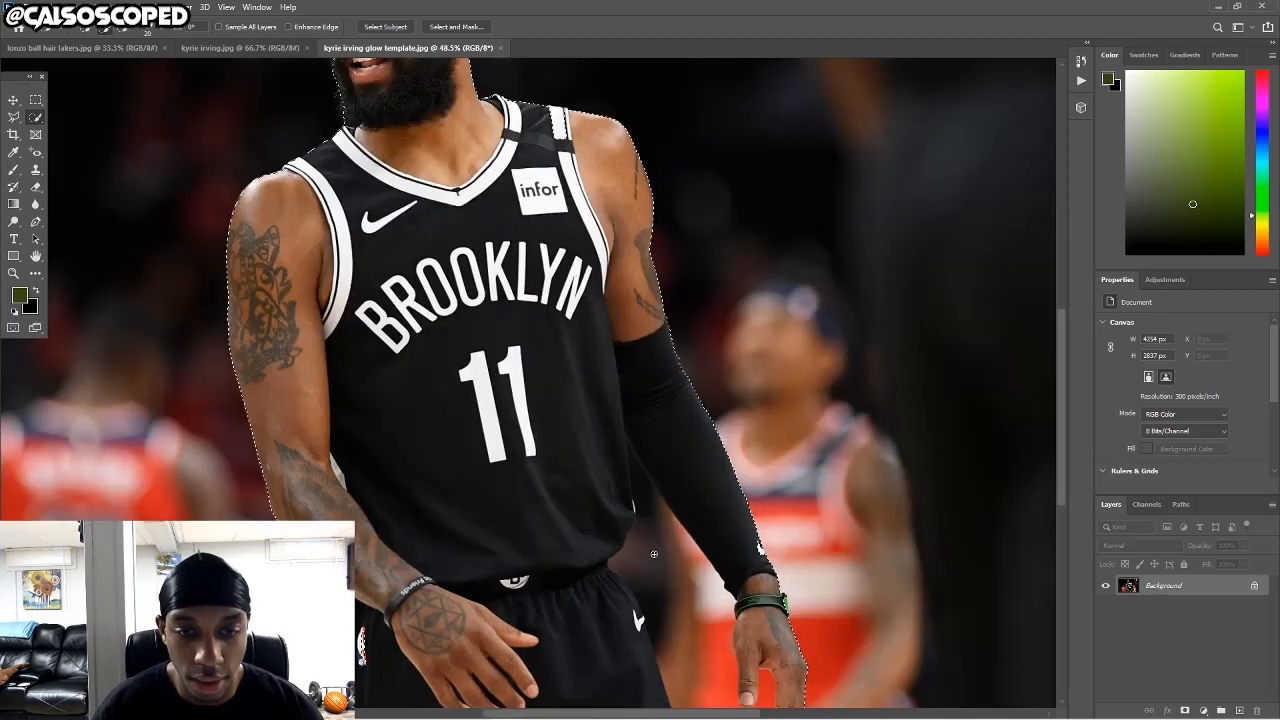
scroll(654, 553, down, 1)
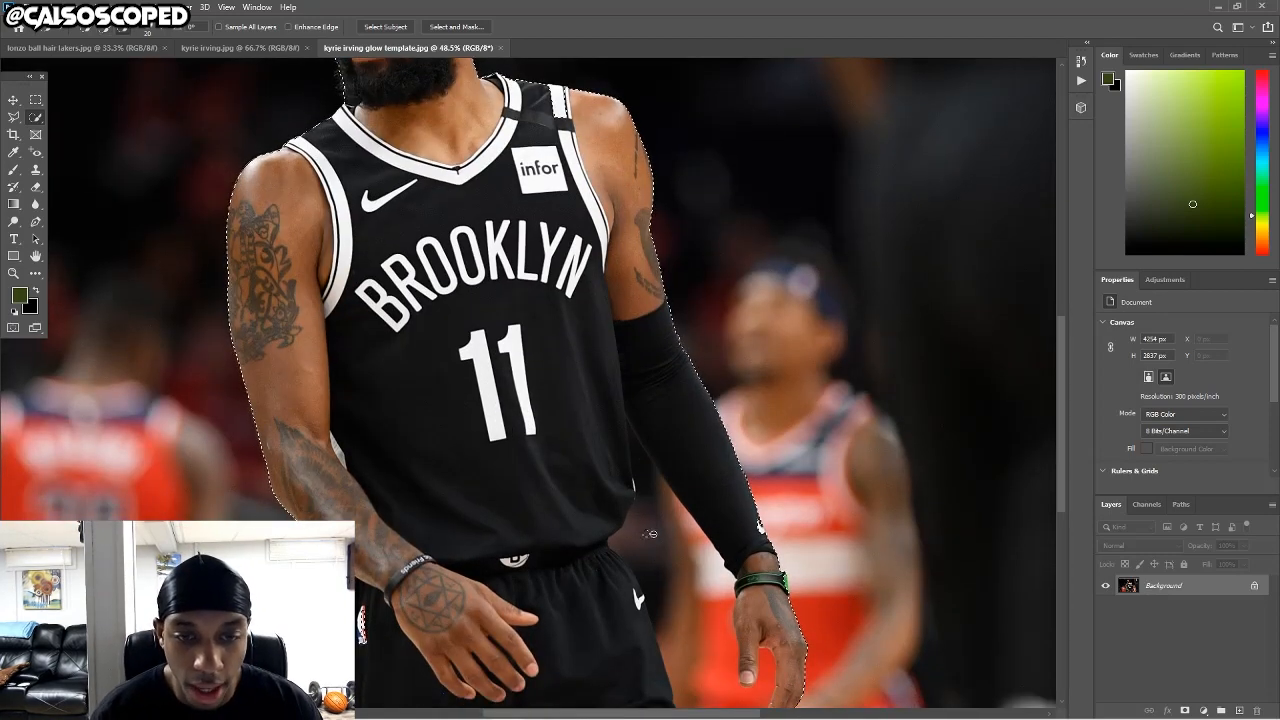
drag(650, 534, 681, 613)
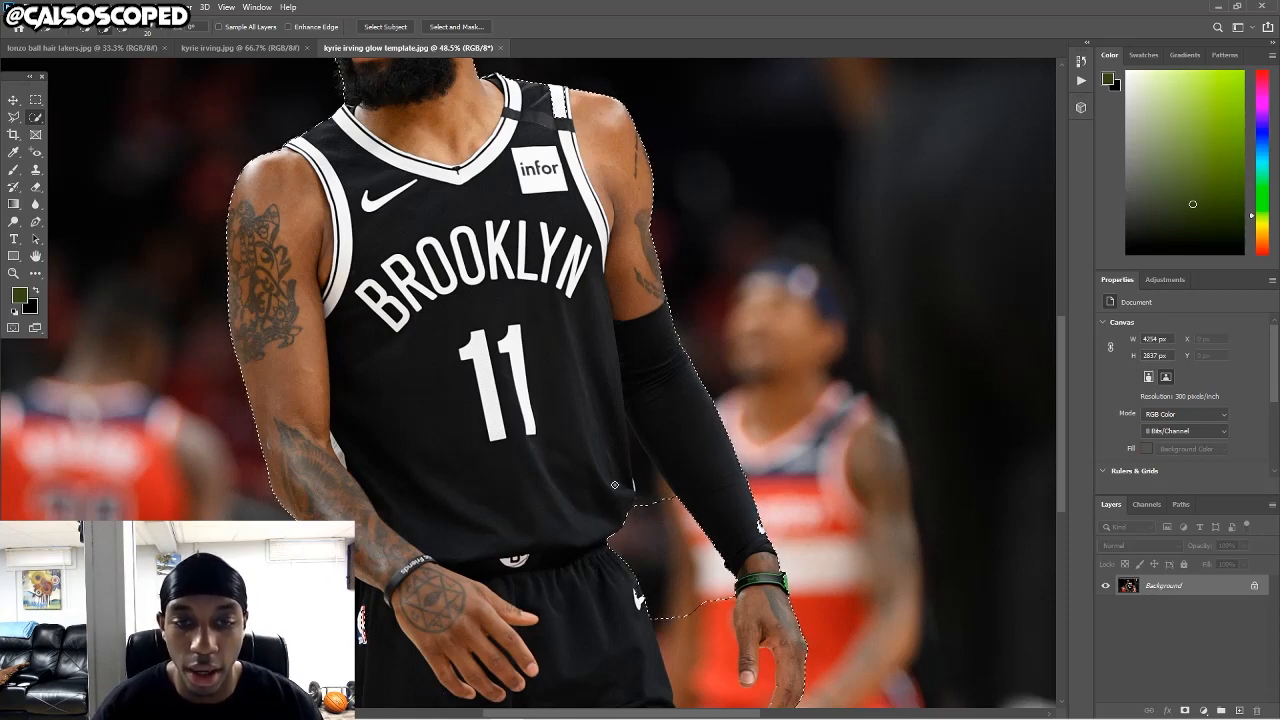
click(645, 492)
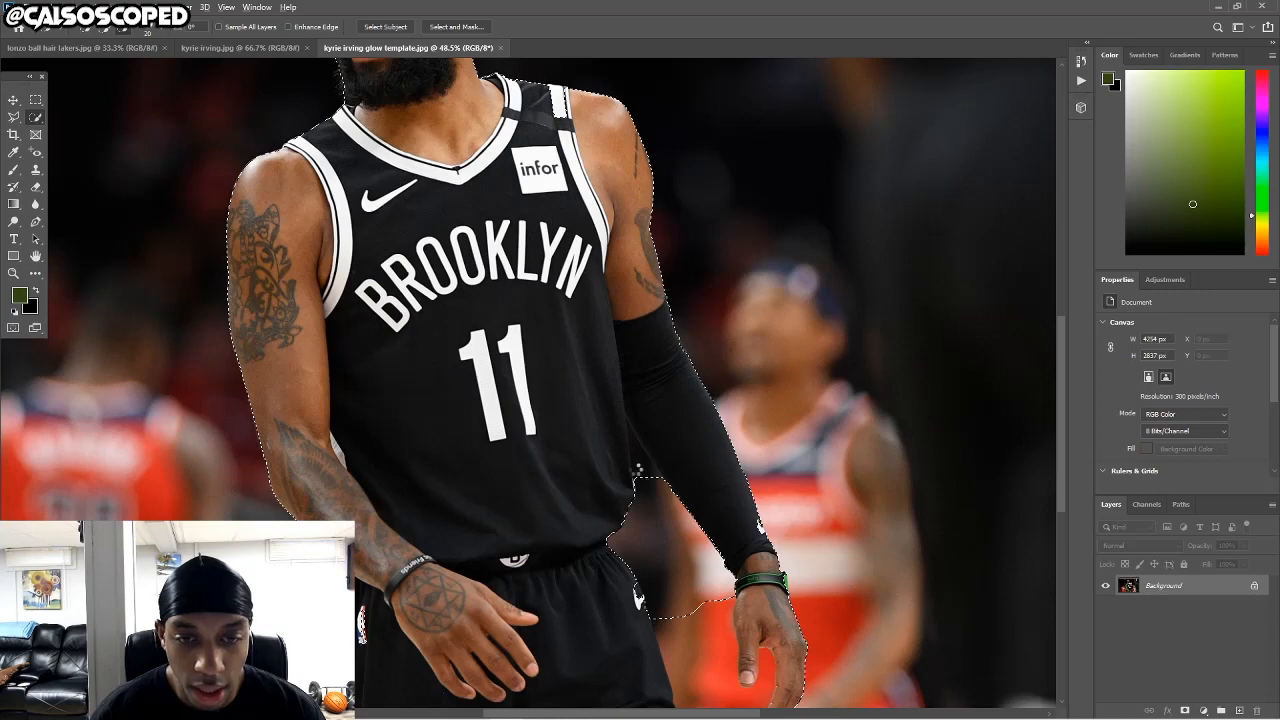
scroll(637, 468, up, 2)
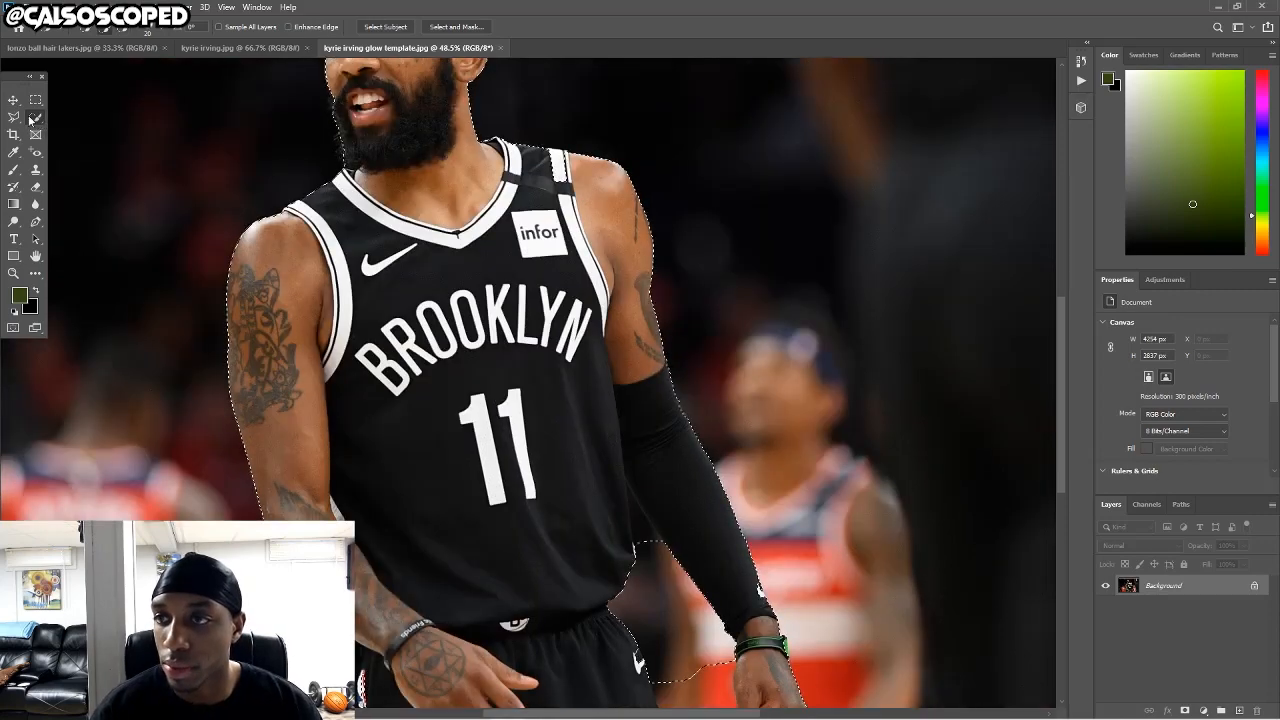
Subtract the narrow background wedge between the jersey and the black arm sleeve from the selection with the Lasso tool.
click(14, 117)
click(106, 134)
scroll(612, 503, up, 3)
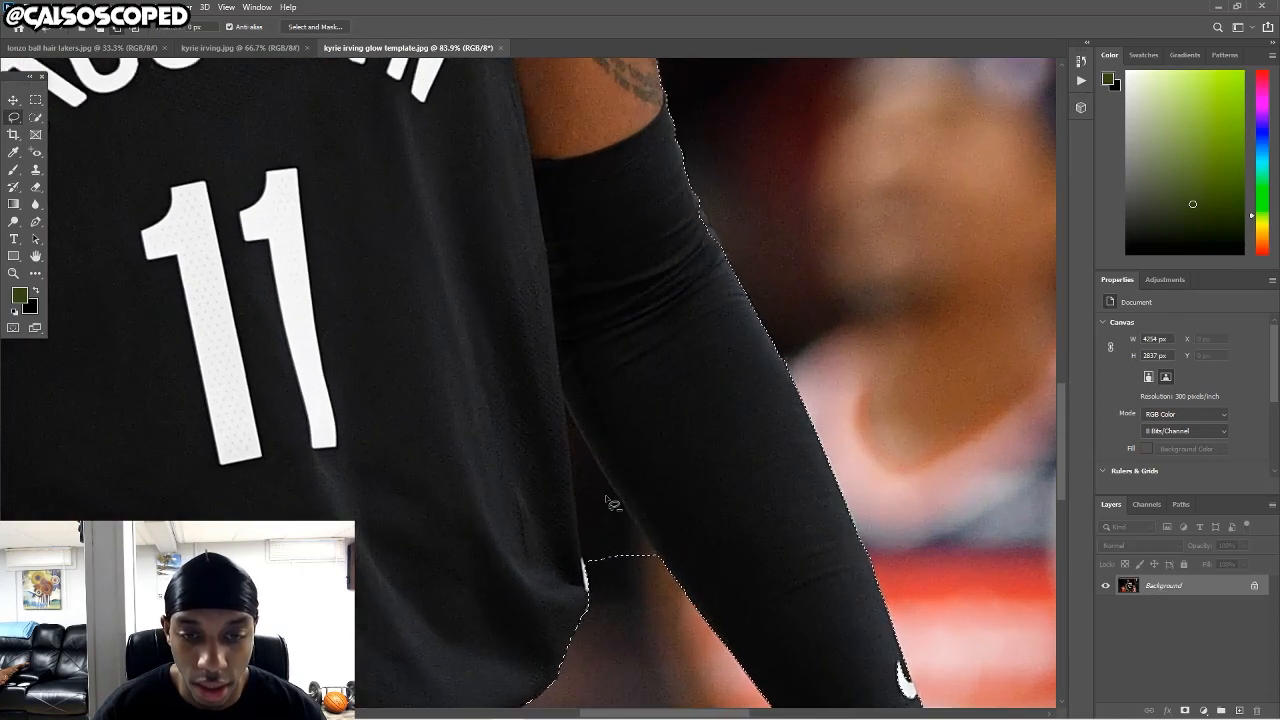
drag(586, 562, 572, 432)
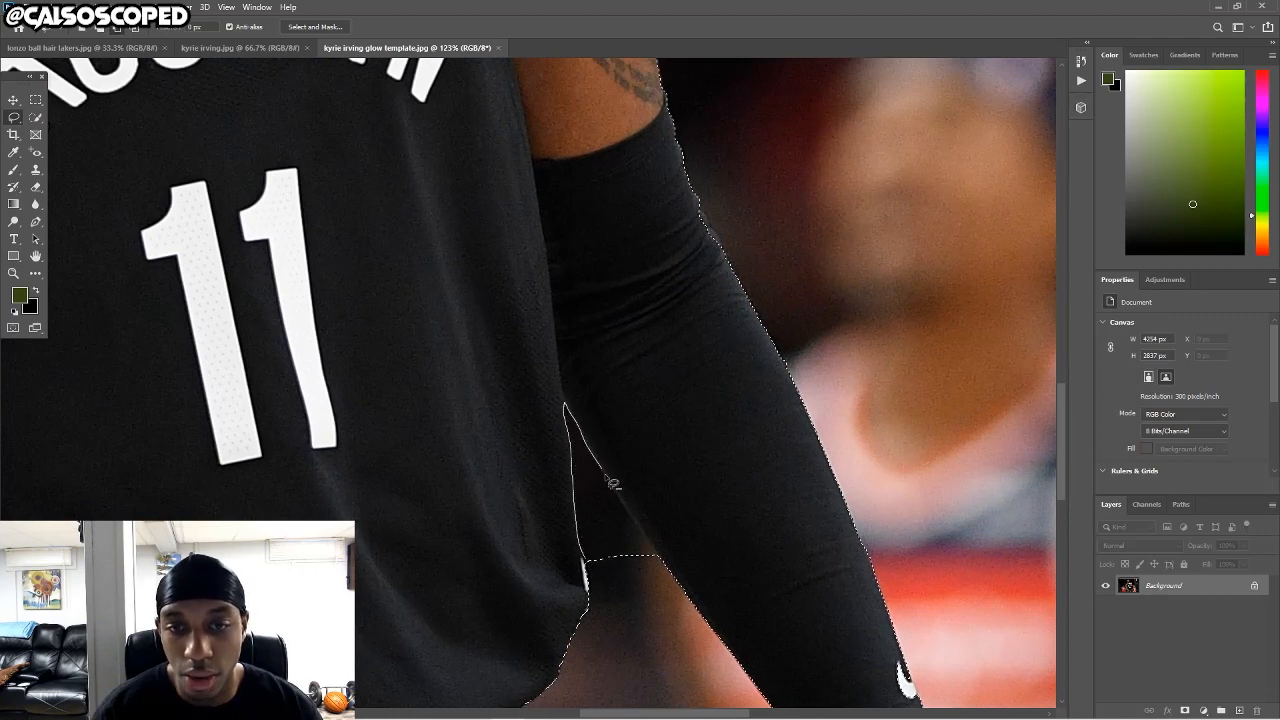
drag(662, 563, 620, 600)
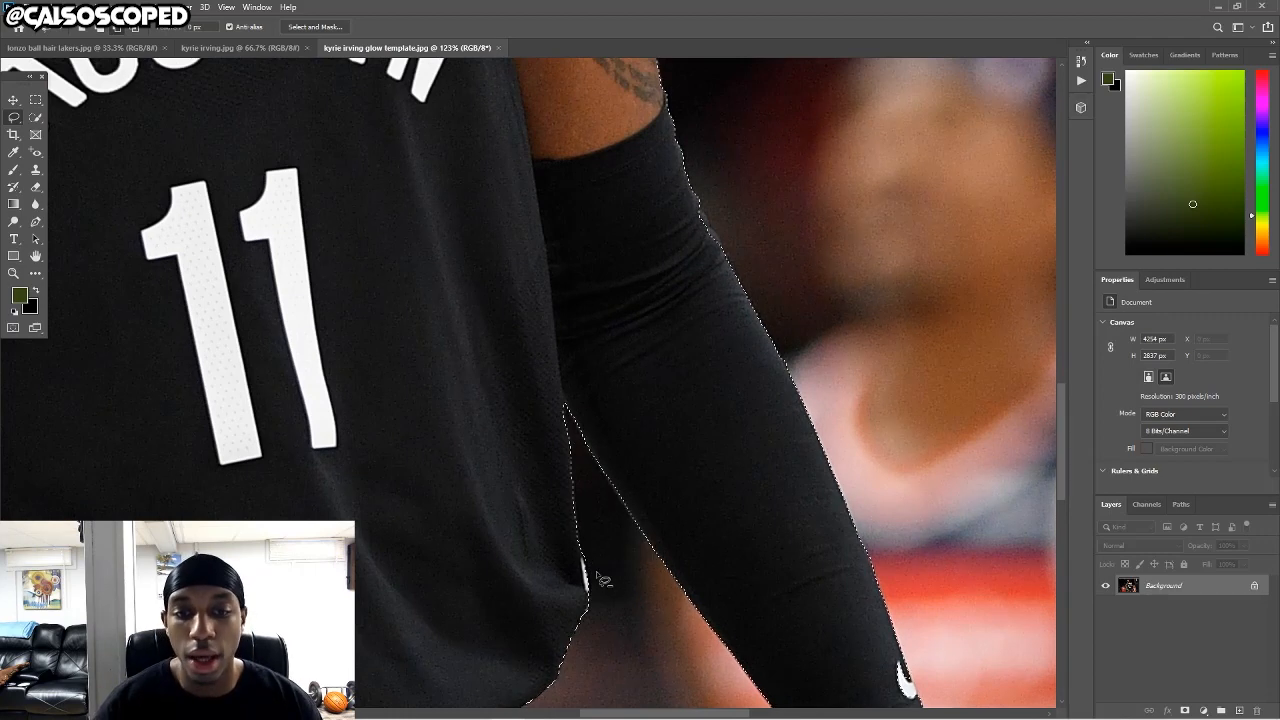
Subtract the background between the shorts and the lowered hand, including the gap between thumb and fingers, with the Lasso tool.
scroll(494, 530, down, 7)
scroll(494, 530, down, 5)
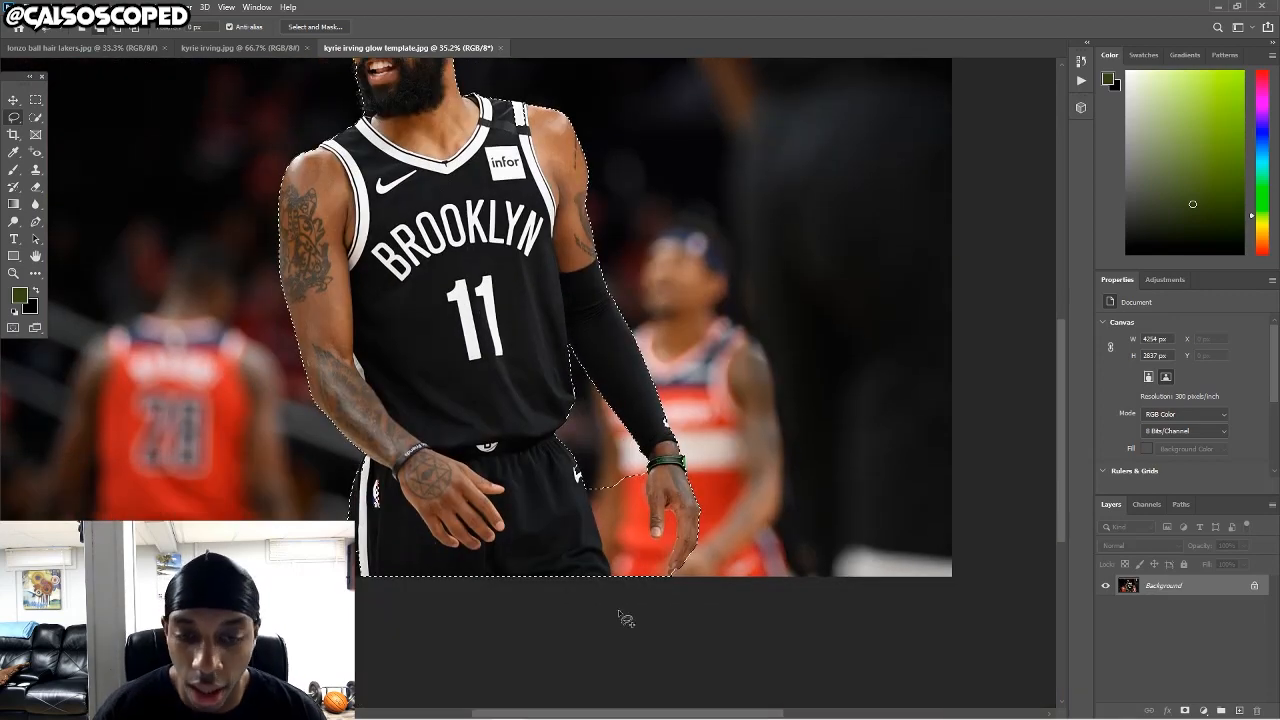
scroll(620, 600, up, 4)
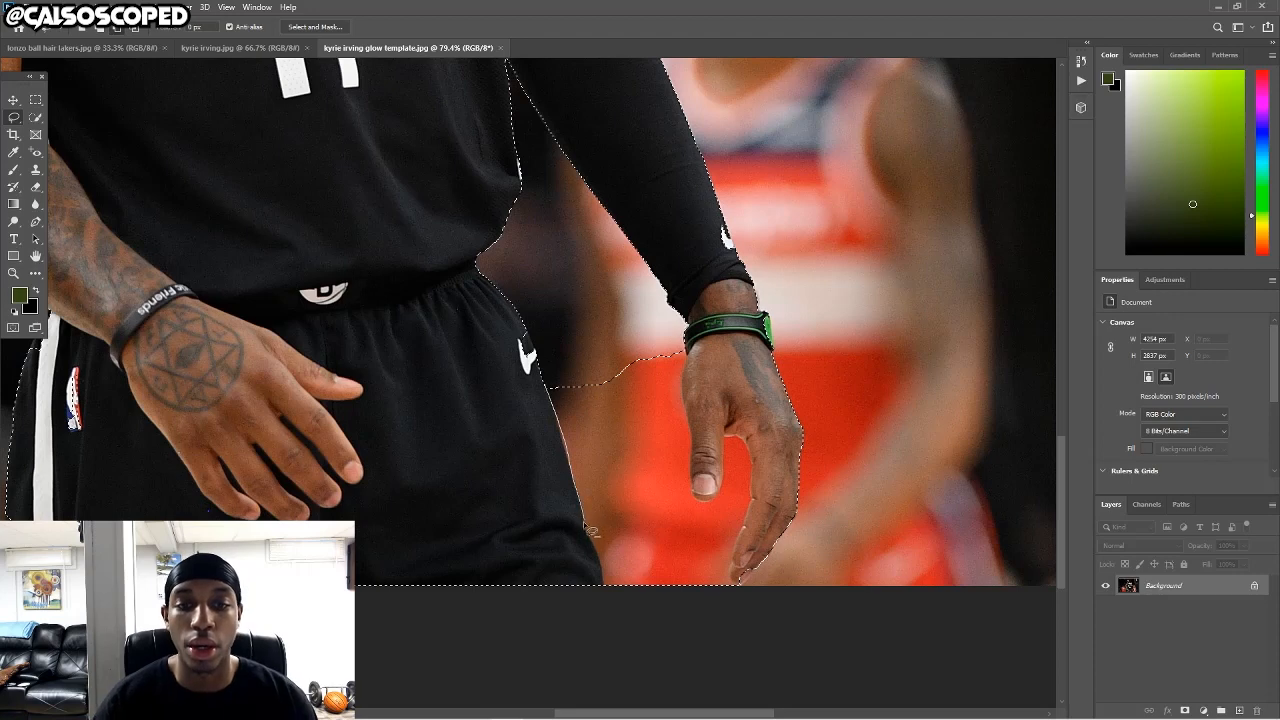
mouse_move(614, 596)
mouse_down()
mouse_move(663, 590)
mouse_move(627, 446)
mouse_move(584, 350)
mouse_move(561, 344)
mouse_move(593, 377)
mouse_move(607, 351)
mouse_move(655, 347)
mouse_up()
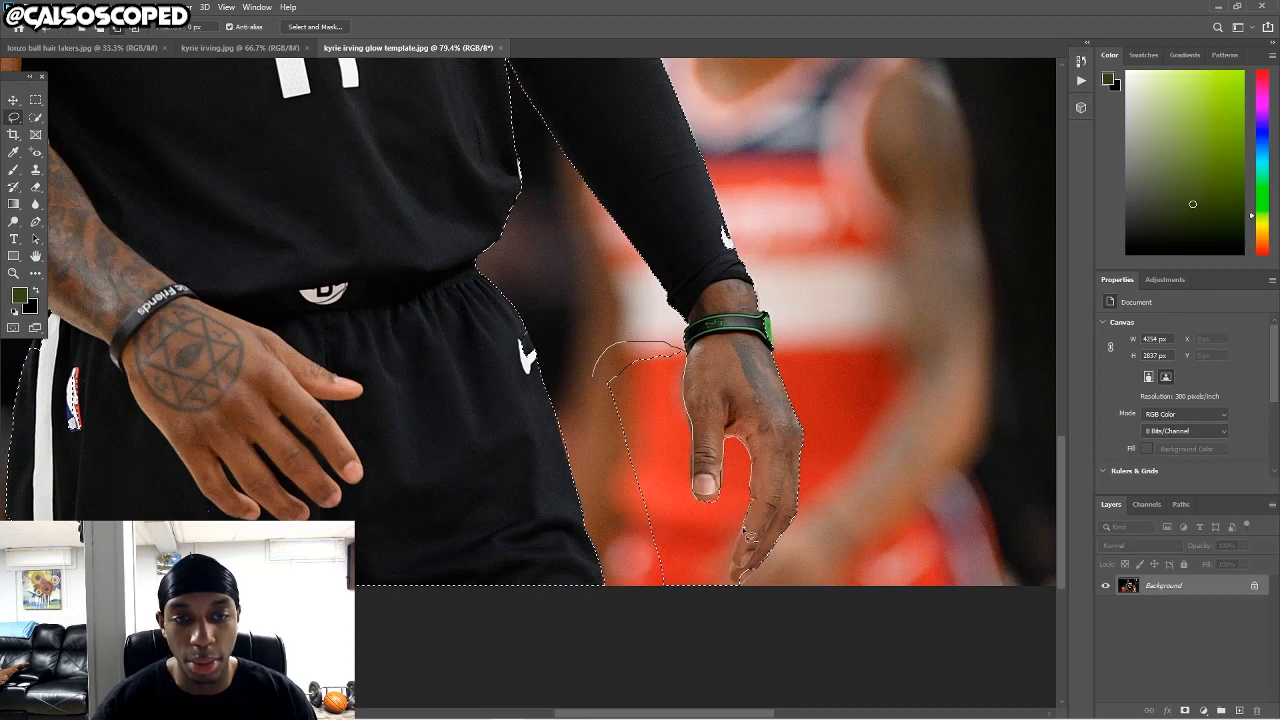
mouse_move(745, 594)
mouse_down()
mouse_move(674, 601)
mouse_move(608, 541)
mouse_move(600, 470)
mouse_up()
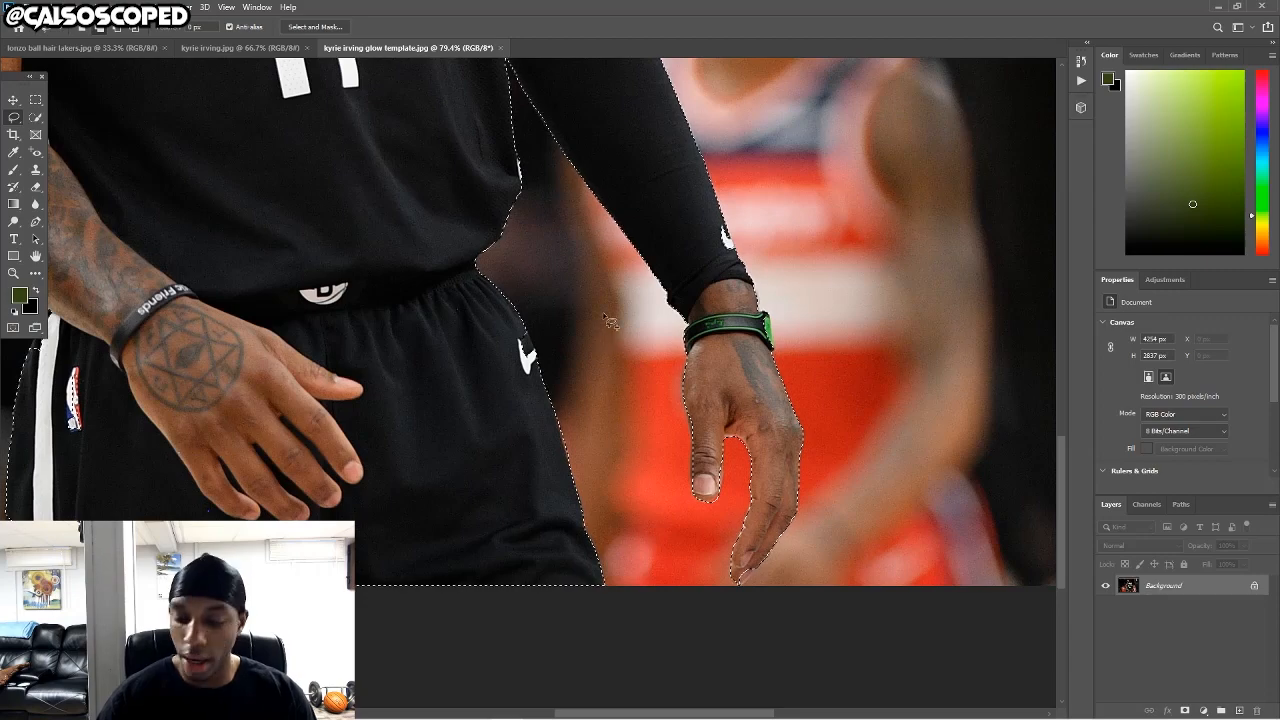
Correct the selection edge along the thumb and fingertips of the lowered hand with the Lasso tool.
scroll(718, 480, up, 2)
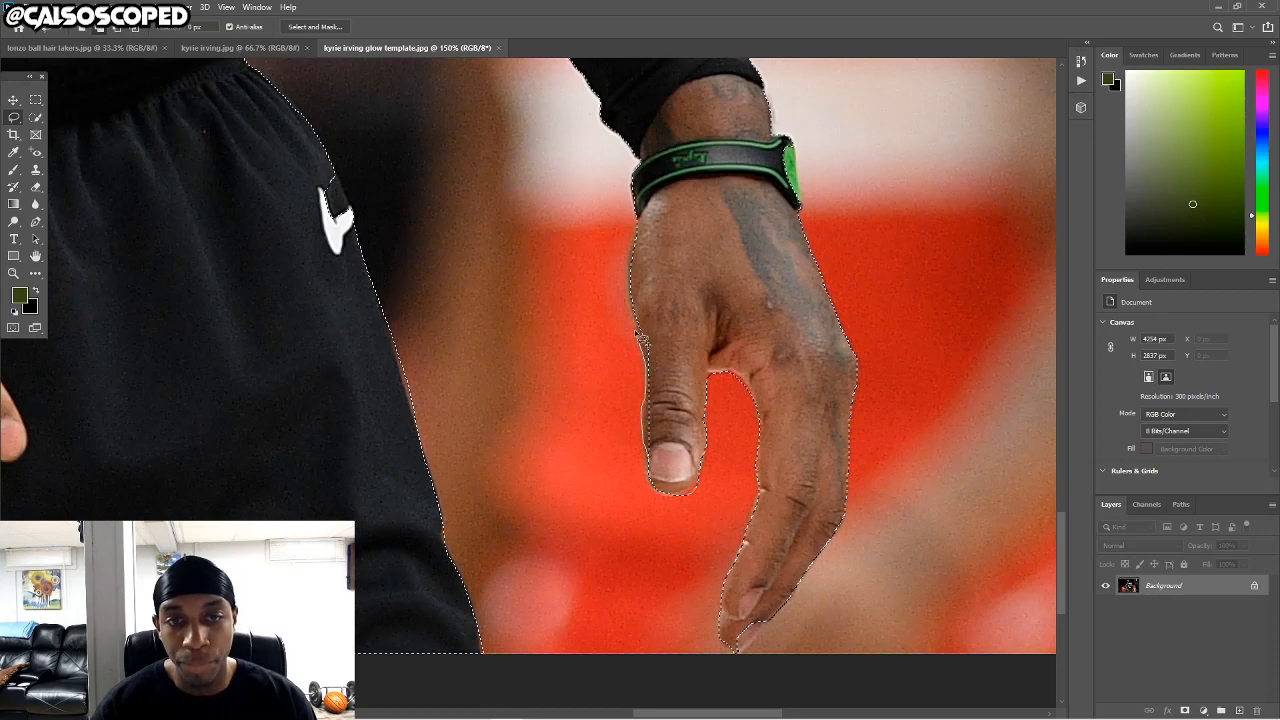
drag(631, 308, 699, 278)
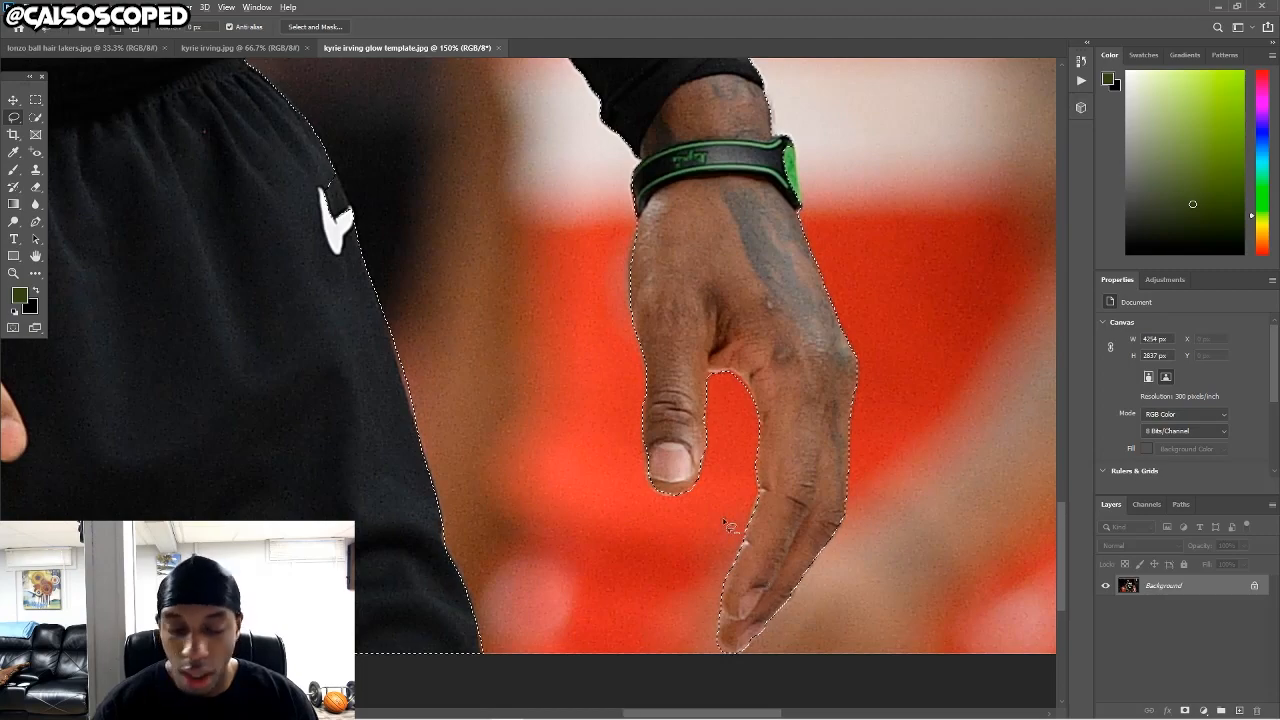
scroll(435, 347, down, 8)
scroll(435, 347, up, 5)
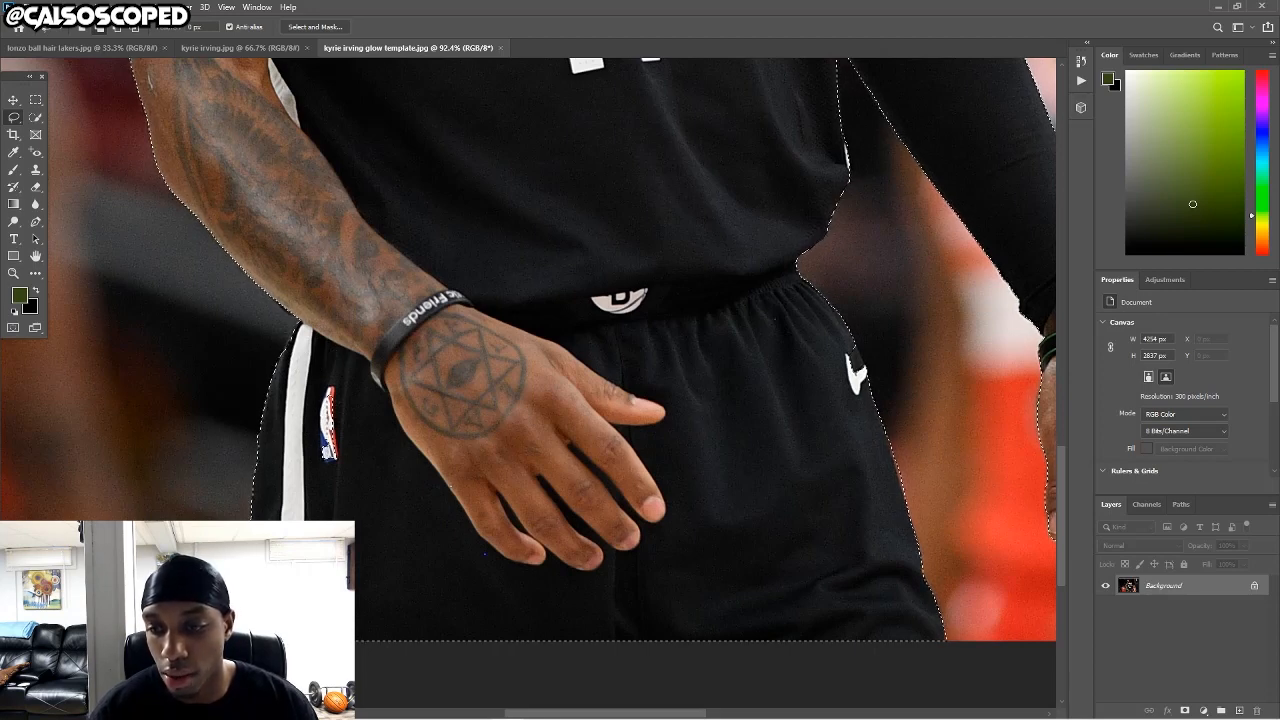
Add the missing hair along the forehead side, top and back of the head to the selection with the Lasso tool.
scroll(393, 374, down, 5)
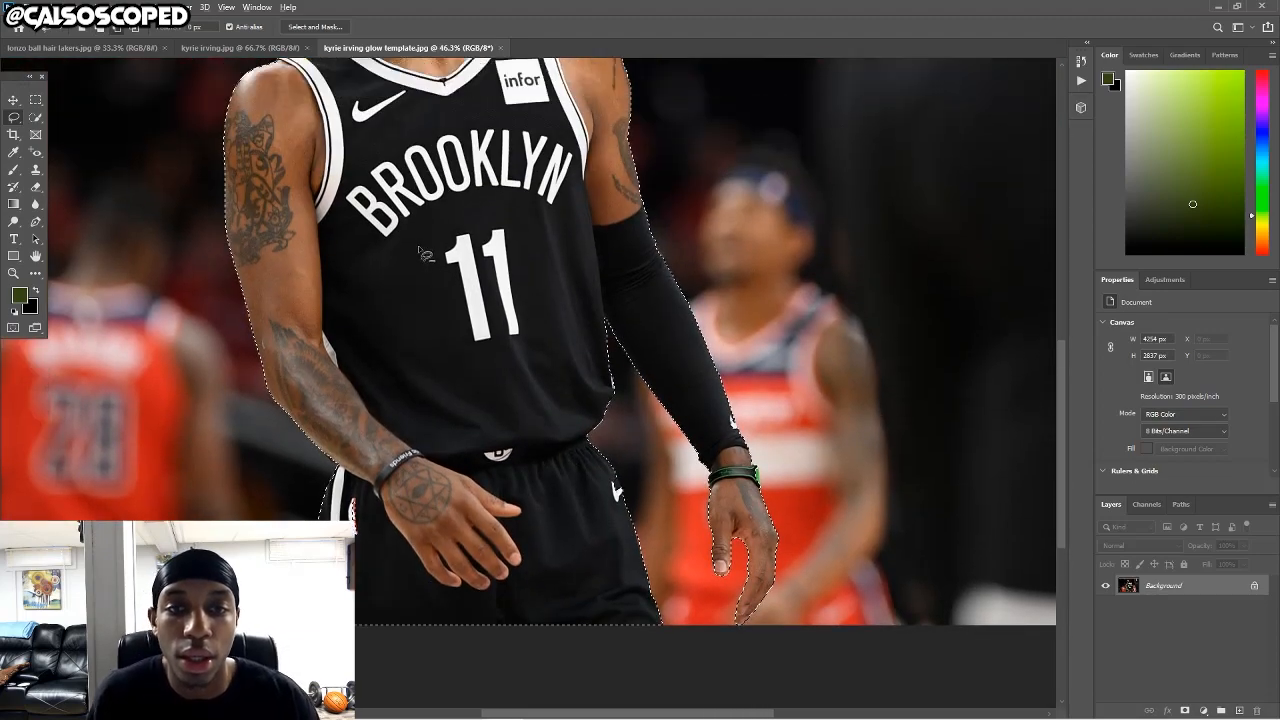
scroll(427, 257, up, 5)
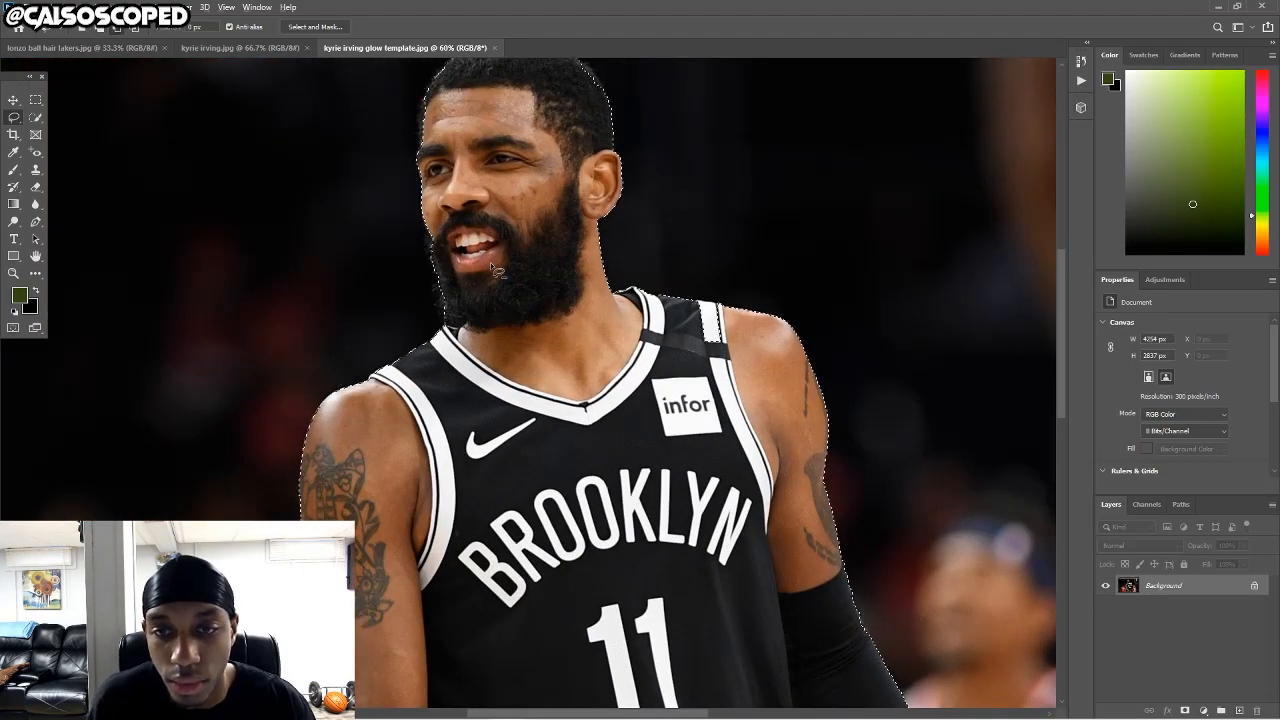
scroll(509, 265, up, 3)
drag(1058, 310, 1062, 224)
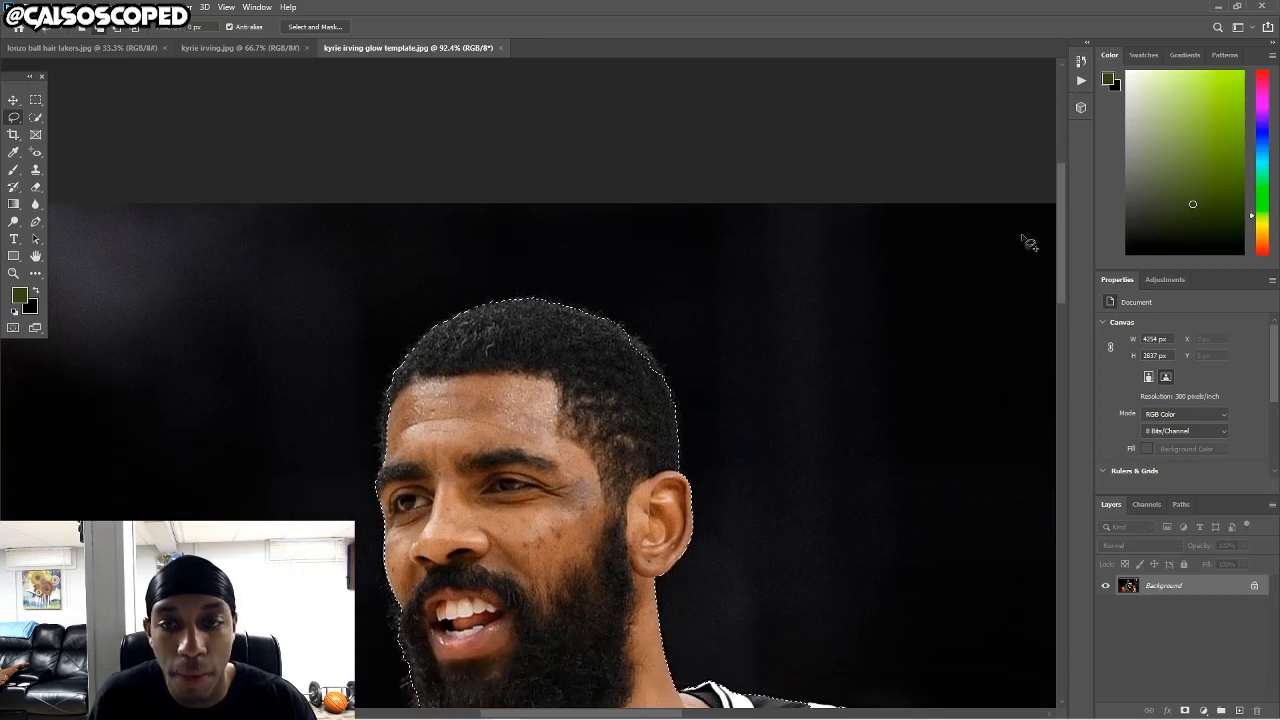
scroll(410, 503, up, 3)
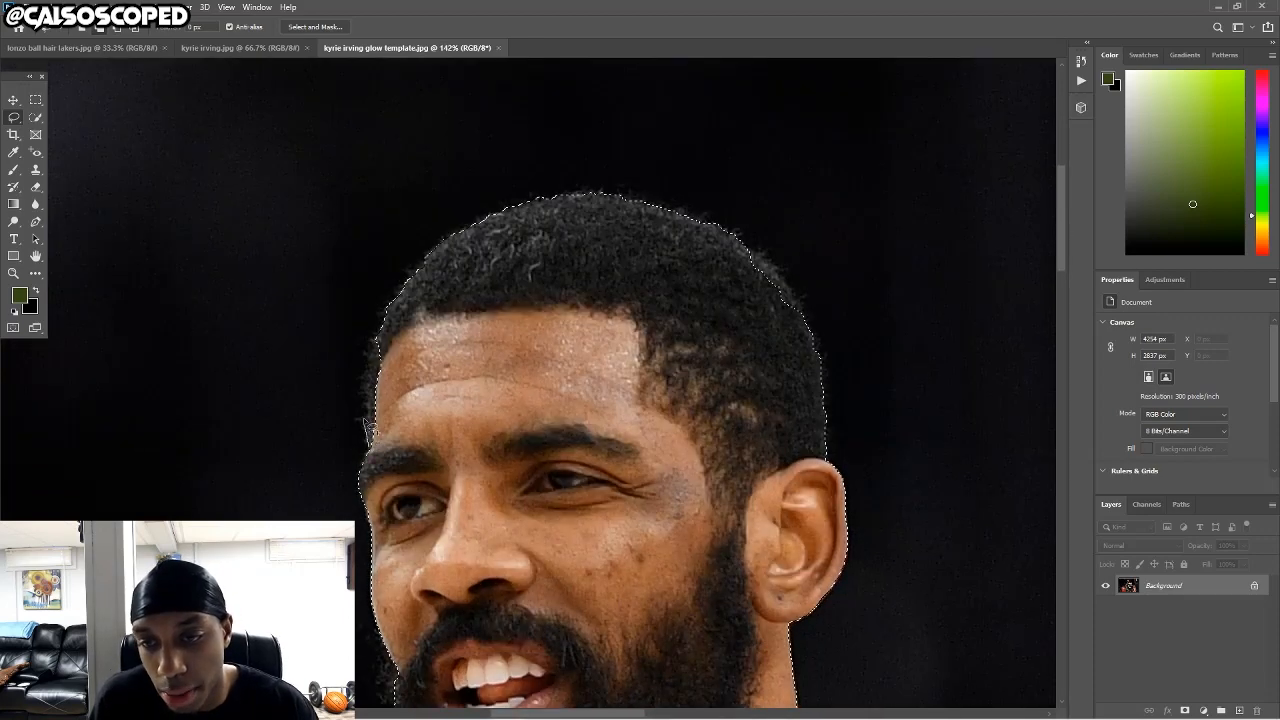
drag(367, 370, 378, 339)
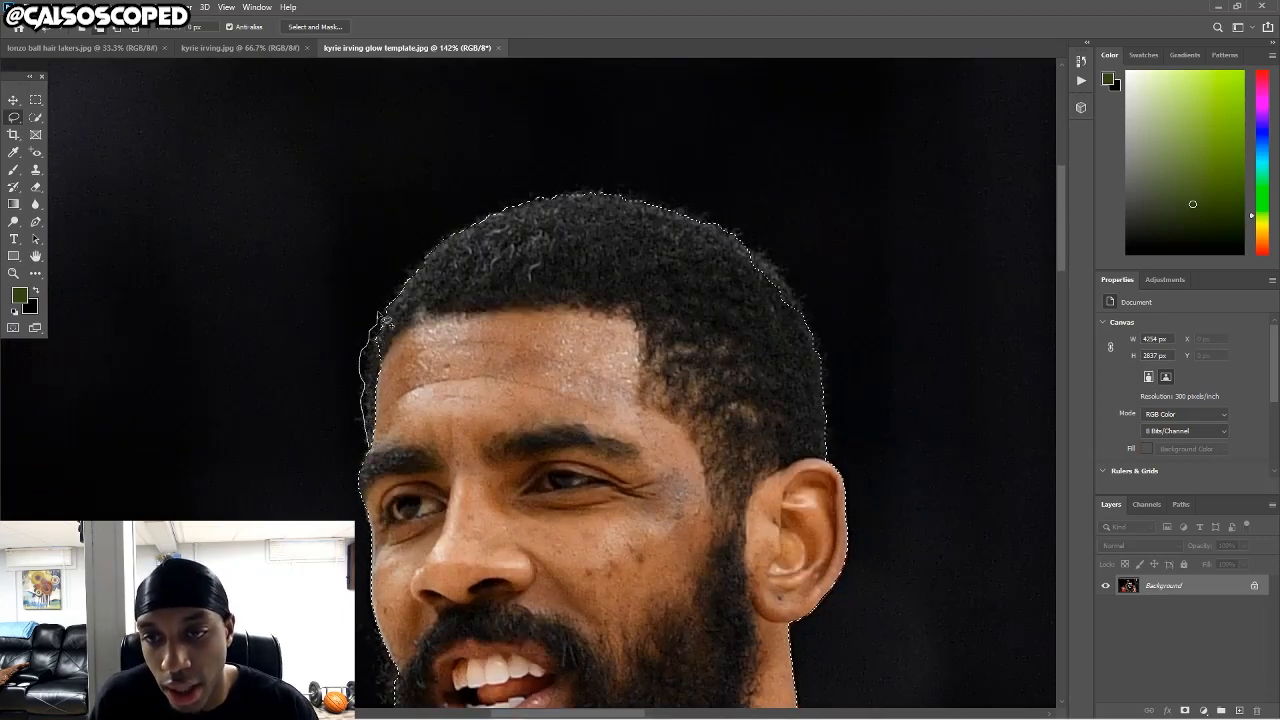
mouse_move(396, 292)
mouse_down()
mouse_move(474, 220)
mouse_move(593, 191)
mouse_up()
mouse_move(648, 198)
mouse_down()
mouse_move(745, 236)
mouse_move(800, 287)
mouse_move(819, 333)
mouse_move(598, 406)
mouse_up()
Add the missing beard edge on the dark background side to the selection with the Lasso tool.
scroll(590, 423, down, 3)
scroll(583, 425, down, 5)
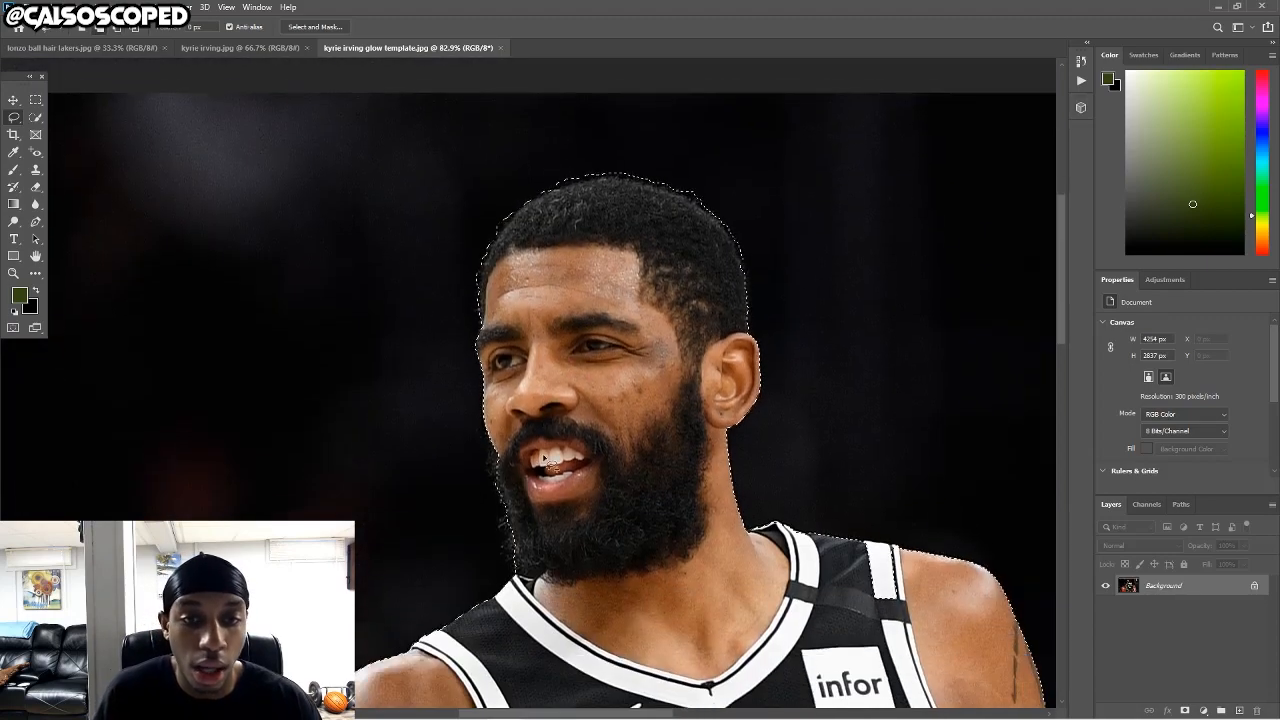
scroll(403, 466, down, 2)
scroll(540, 303, up, 2)
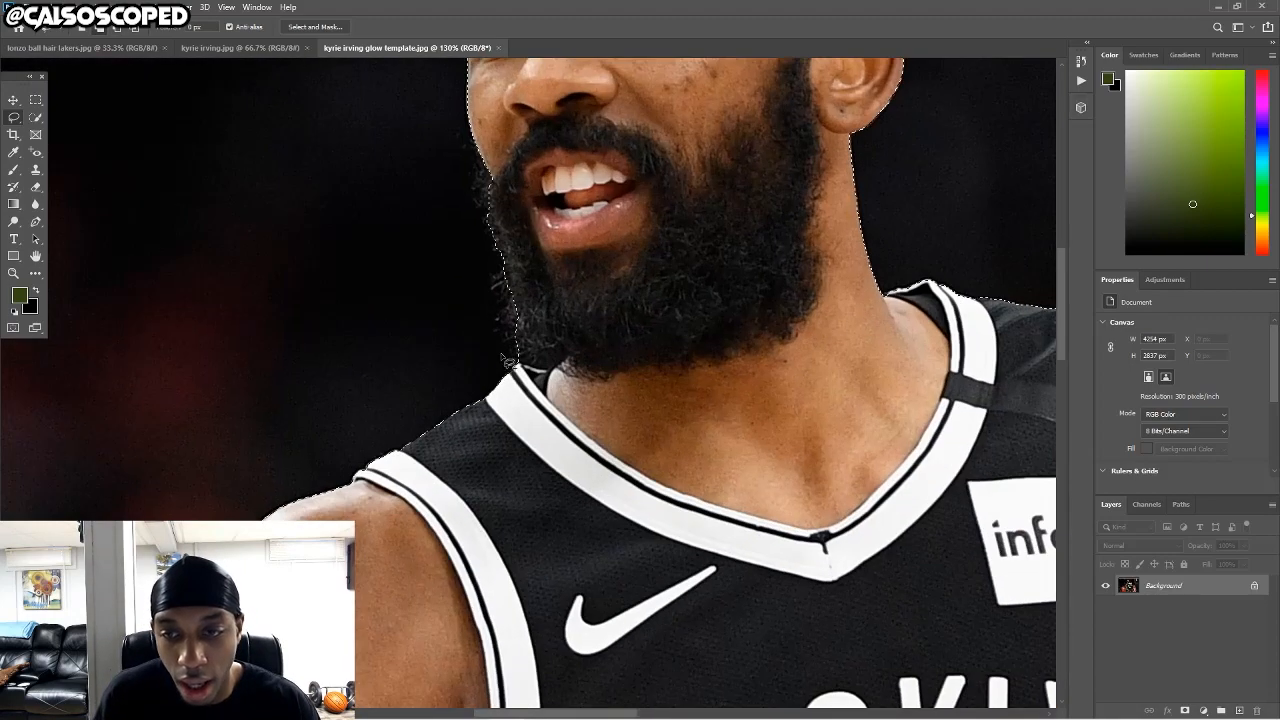
mouse_move(505, 345)
mouse_down()
mouse_move(494, 266)
mouse_move(508, 239)
mouse_move(558, 328)
mouse_move(501, 236)
mouse_move(503, 293)
mouse_move(489, 290)
mouse_move(471, 250)
mouse_move(476, 186)
mouse_move(528, 223)
mouse_move(552, 318)
mouse_up()
Add the unselected white patch on the jersey's shoulder strap to the selection with the Lasso tool.
scroll(500, 240, up, 1)
scroll(616, 335, down, 6)
scroll(776, 430, up, 6)
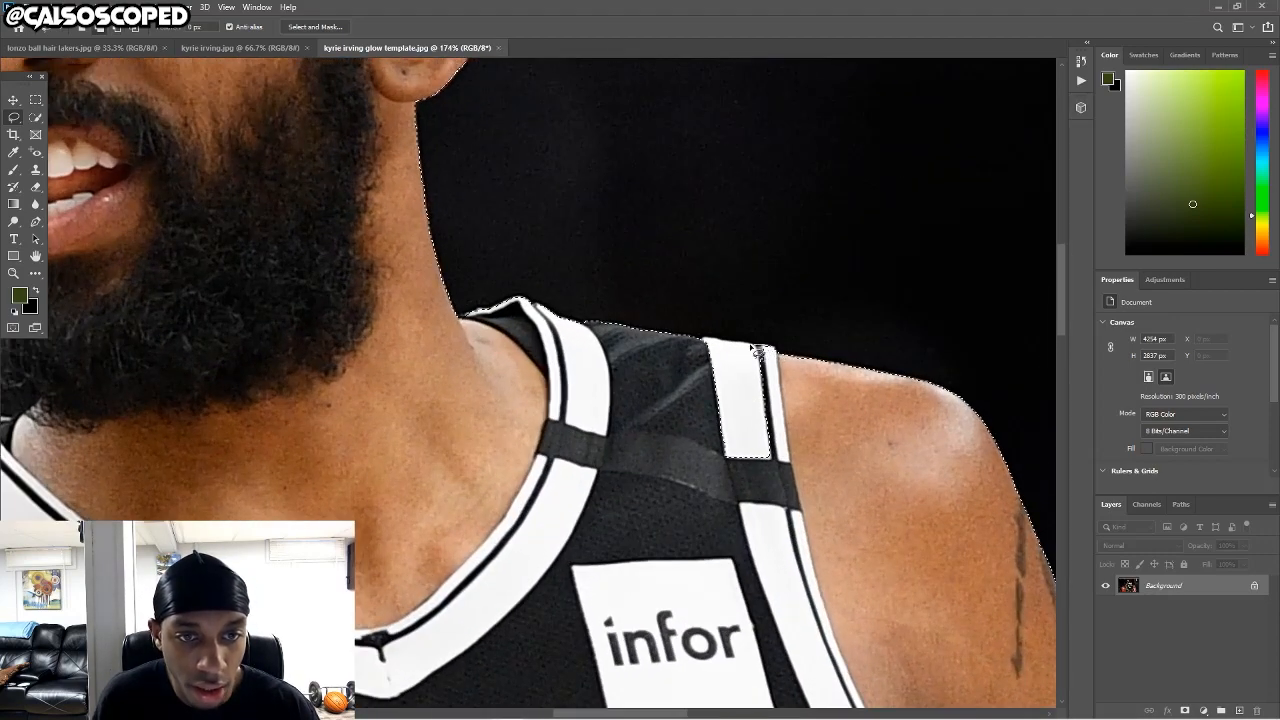
mouse_move(712, 342)
mouse_down()
mouse_move(686, 399)
mouse_move(764, 351)
mouse_move(714, 343)
mouse_up()
Add the missing area at the Nike logo on the shorts to the selection with the Lasso tool.
scroll(778, 480, down, 3)
scroll(920, 391, down, 3)
scroll(1073, 356, down, 4)
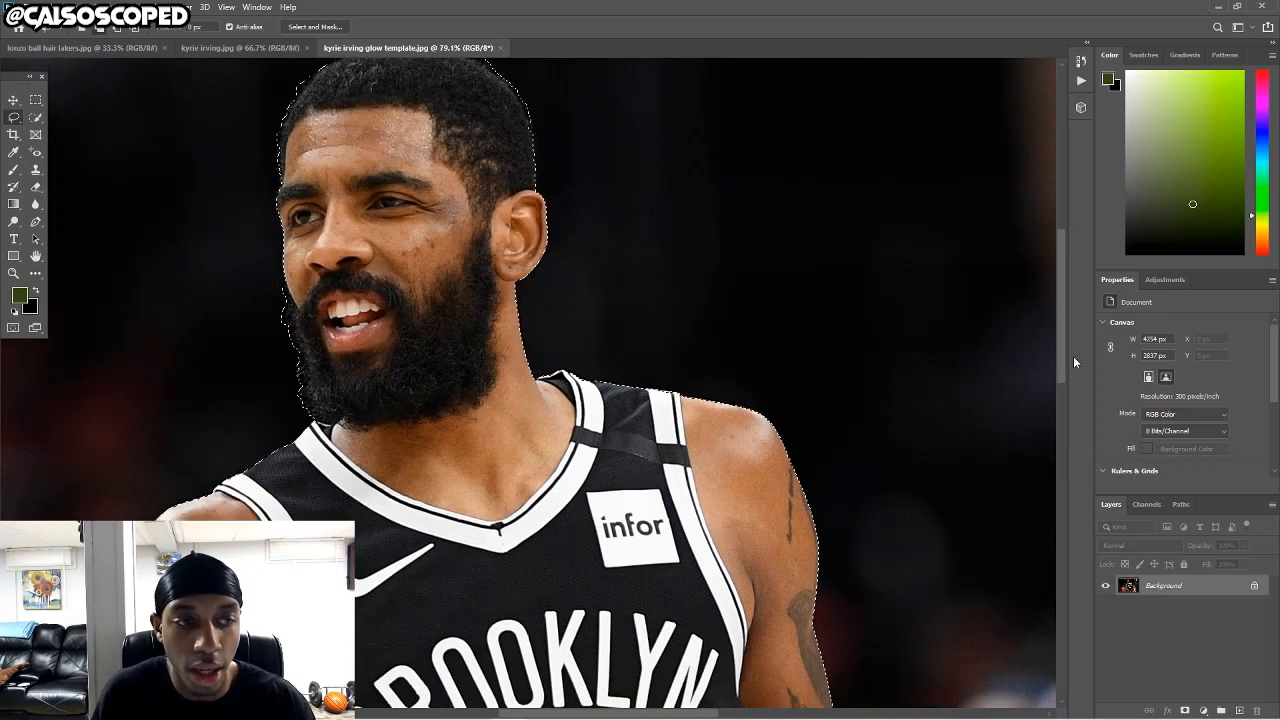
scroll(1018, 550, up, 3)
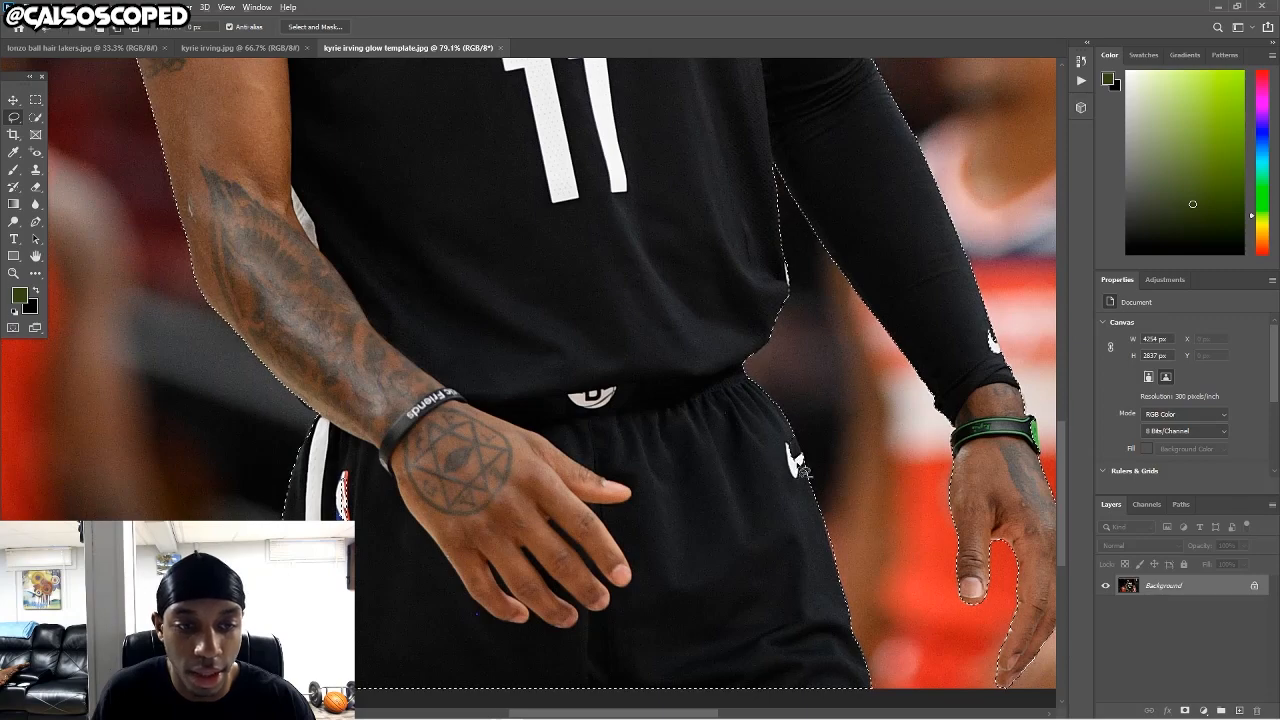
scroll(805, 458, up, 2)
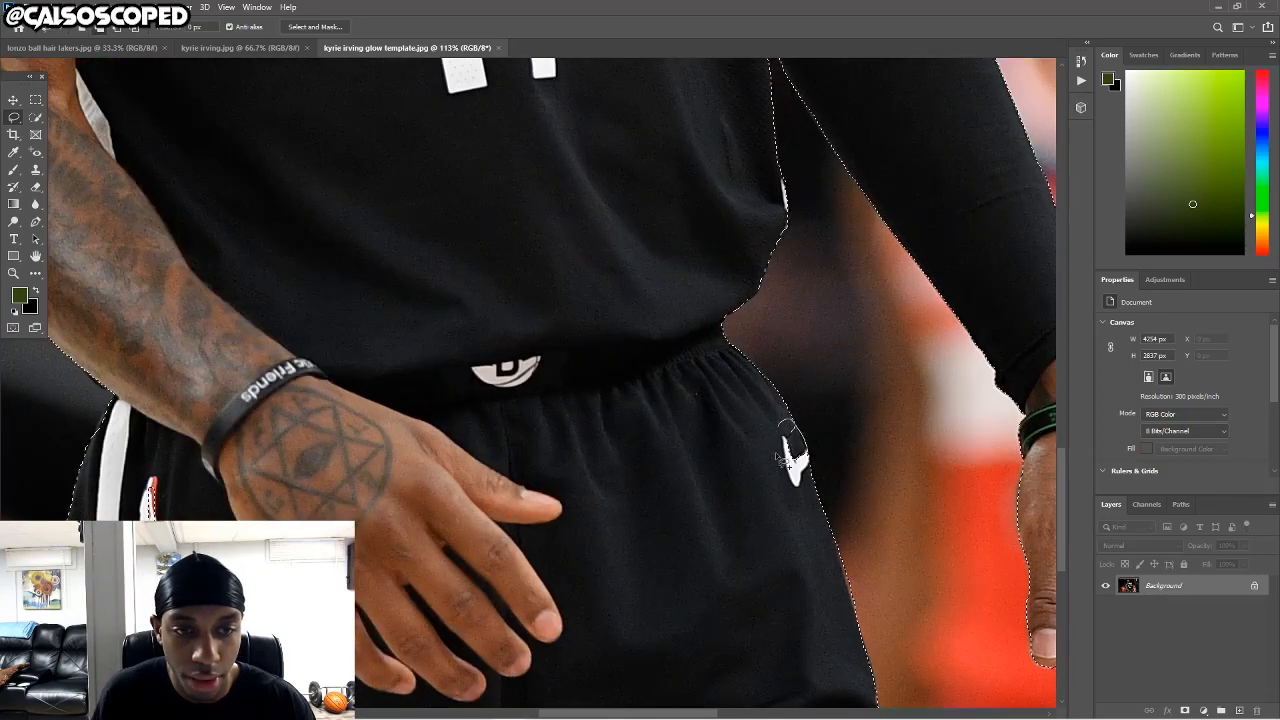
Open the selection in Select and Mask and set the overlay color to pure red.
scroll(775, 452, down, 6)
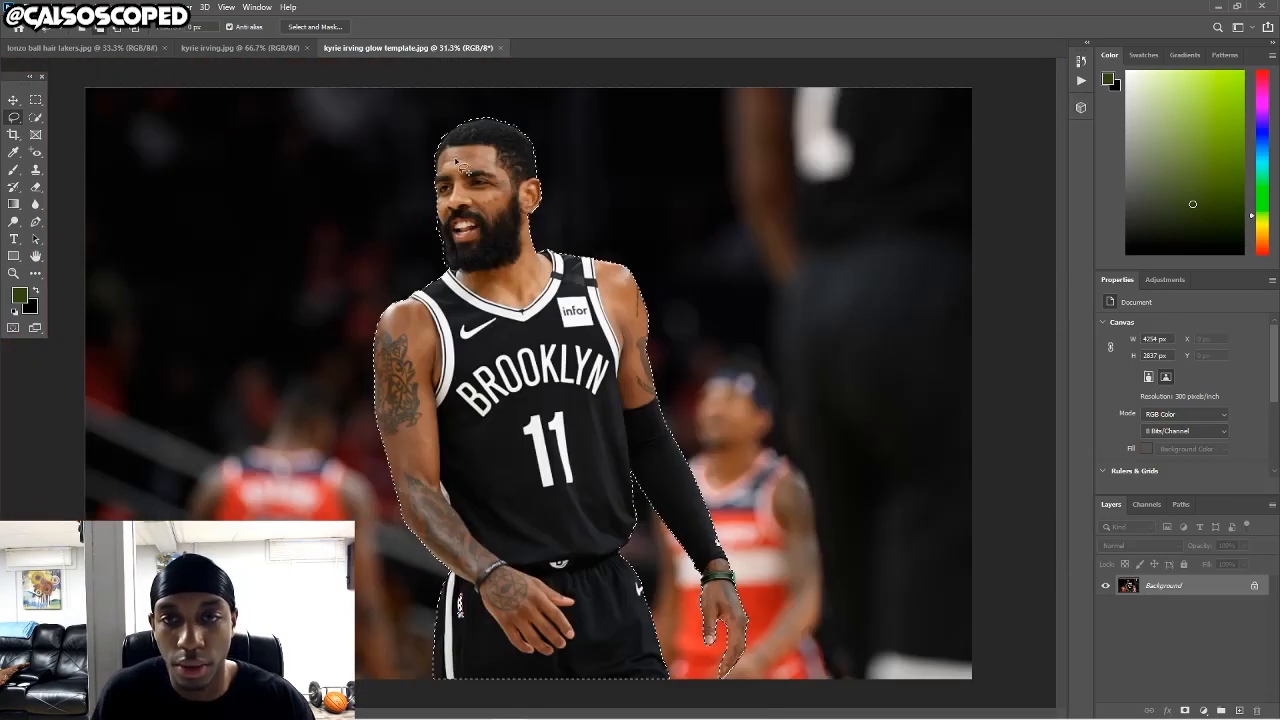
scroll(462, 165, up, 2)
click(315, 26)
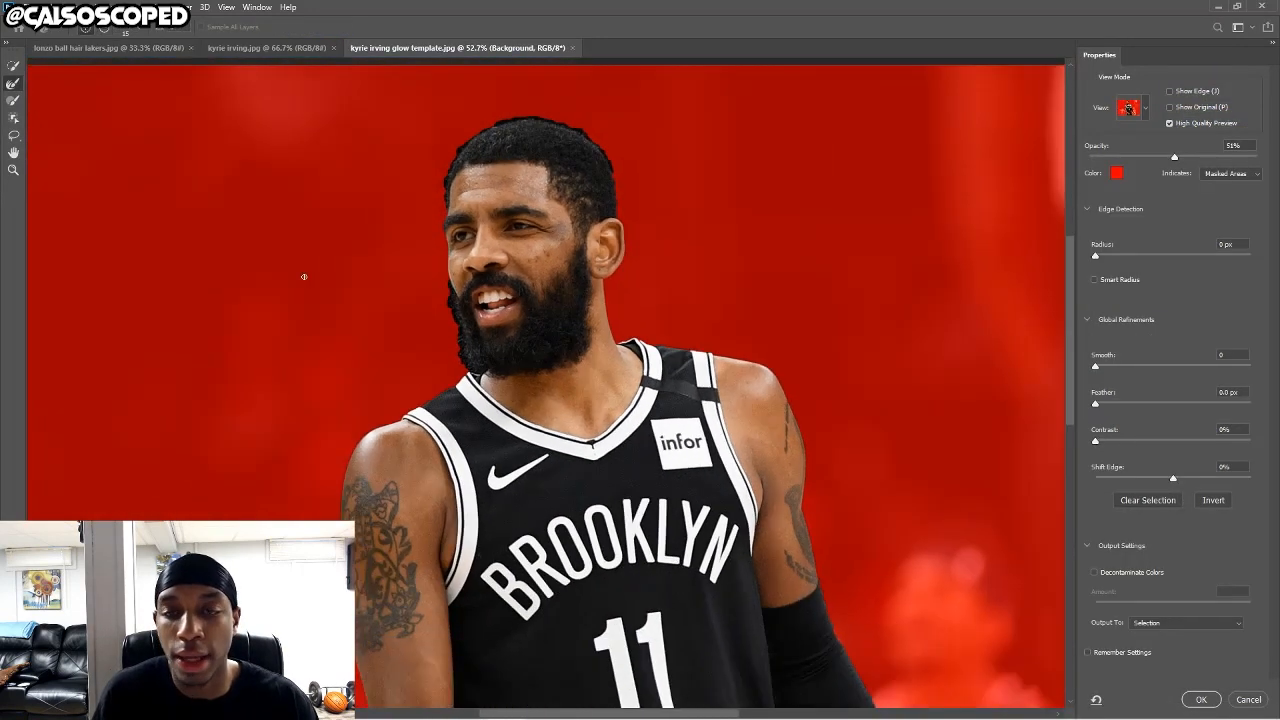
click(1116, 175)
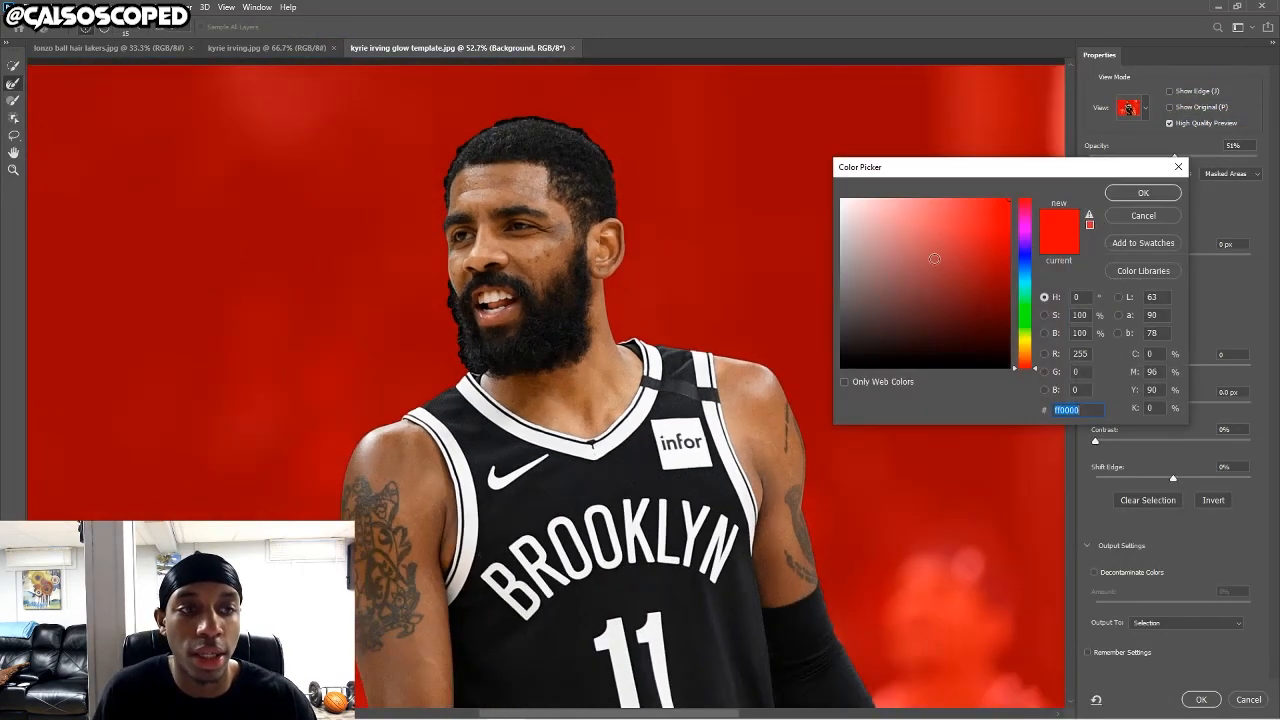
drag(934, 257, 1008, 200)
click(1143, 193)
scroll(574, 138, up, 3)
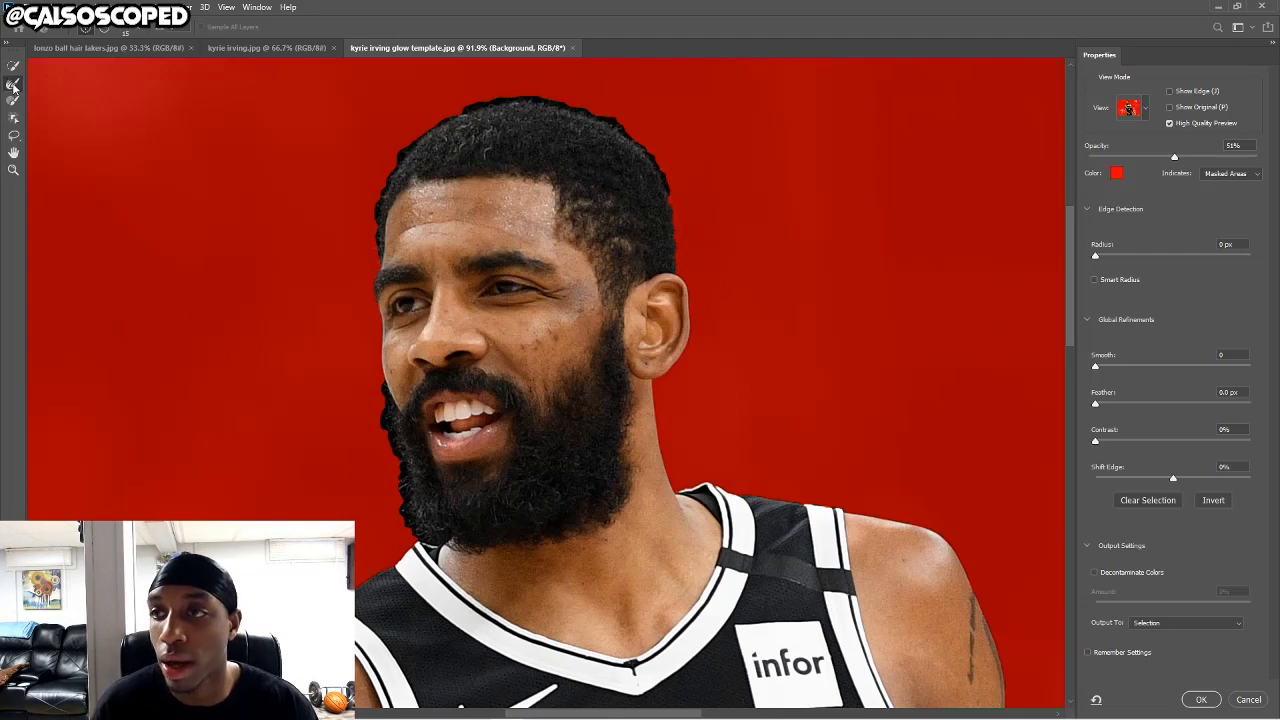
Enlarge the Refine Edge Brush and paint along the beard and hair edges, keeping Smooth at 0.
click(13, 85)
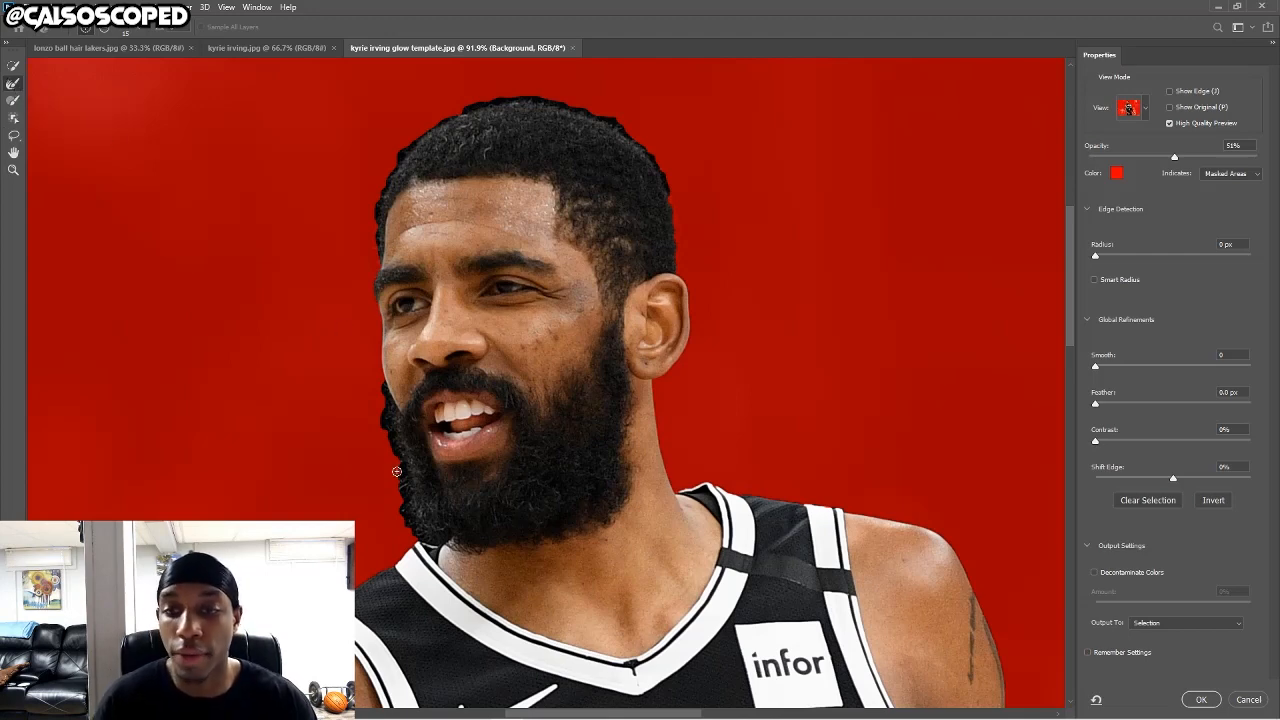
key(bracketright)
key(bracketright)
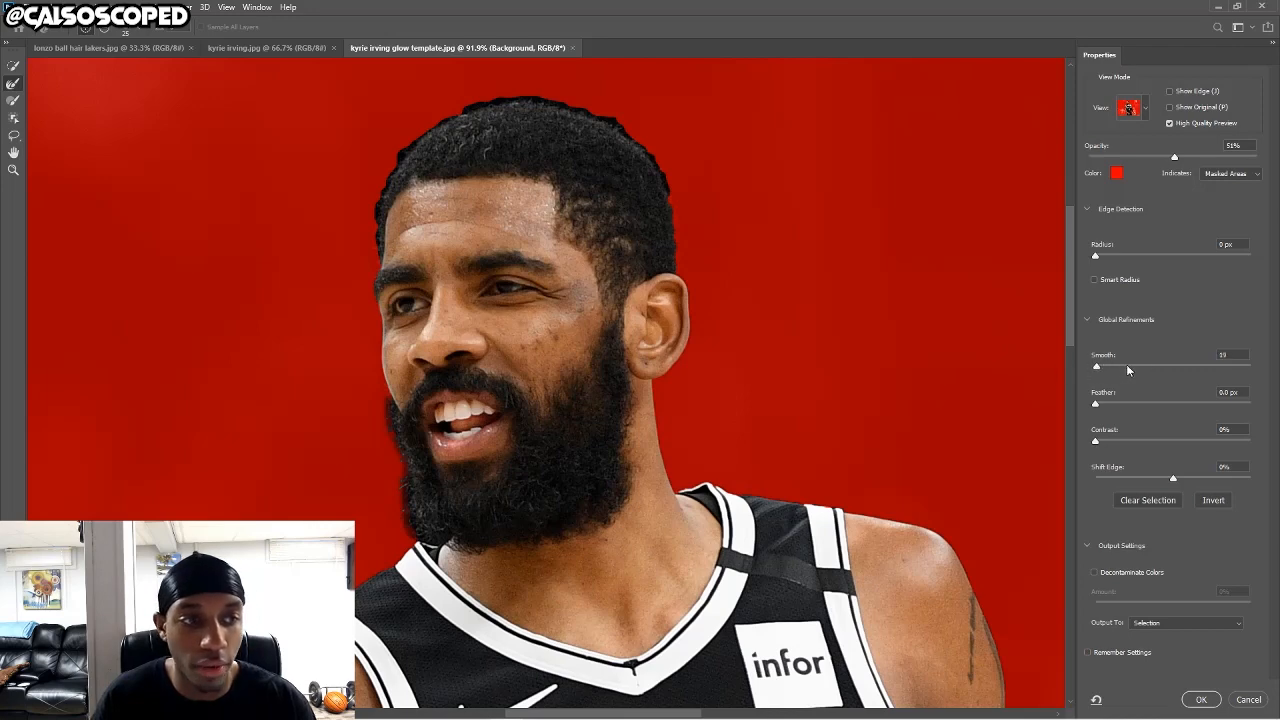
drag(1162, 370, 1079, 372)
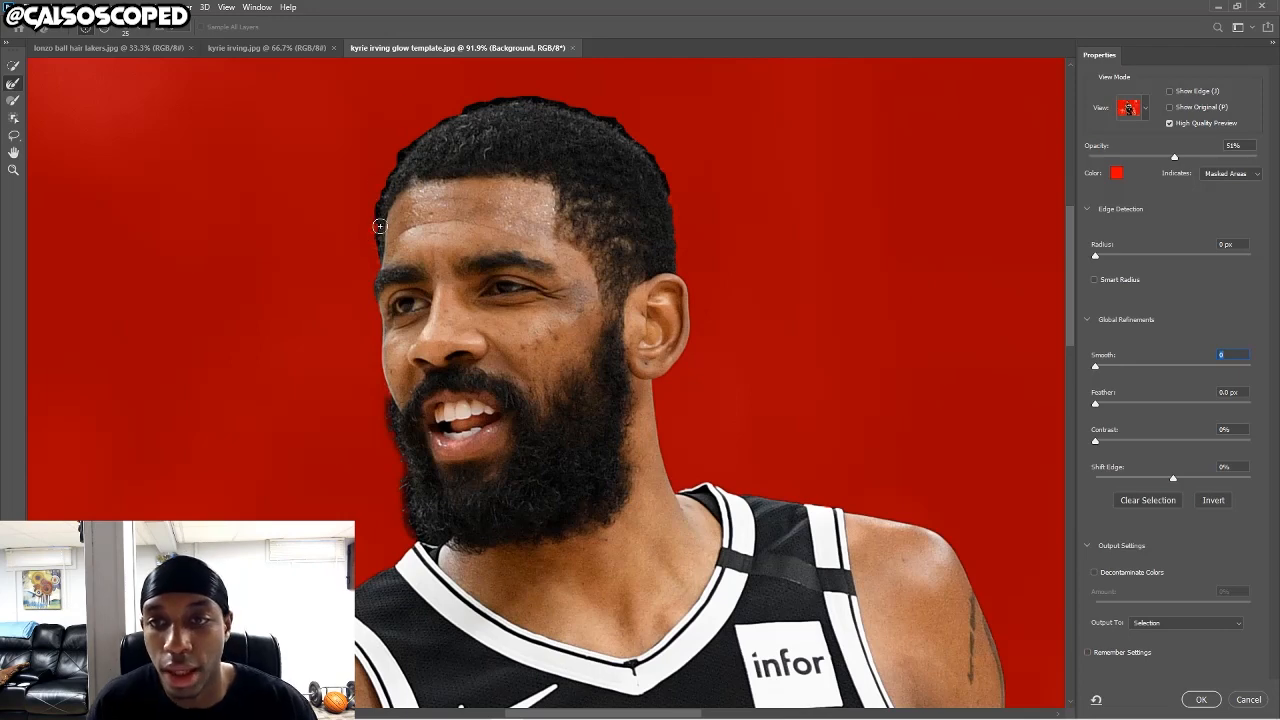
scroll(1040, 205, up, 3)
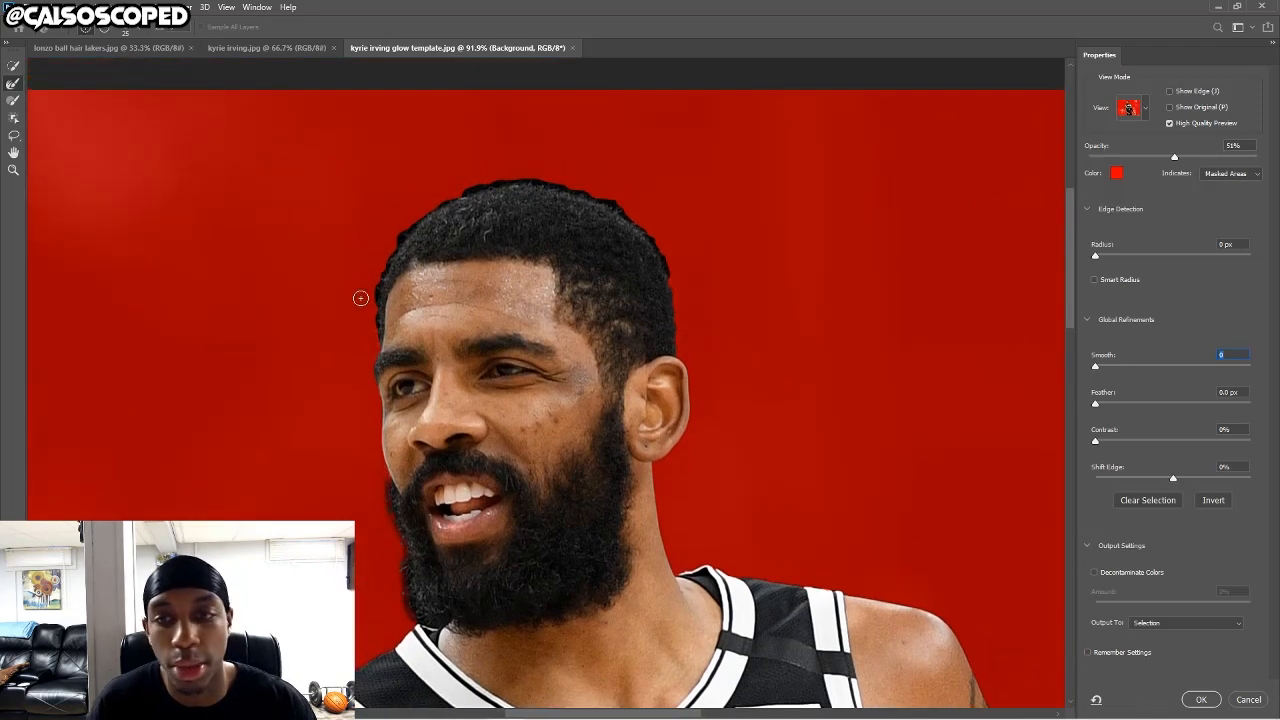
mouse_move(378, 287)
mouse_down()
mouse_move(398, 241)
mouse_move(450, 195)
mouse_move(498, 181)
mouse_move(584, 191)
mouse_move(616, 207)
mouse_move(666, 270)
mouse_move(676, 351)
mouse_up()
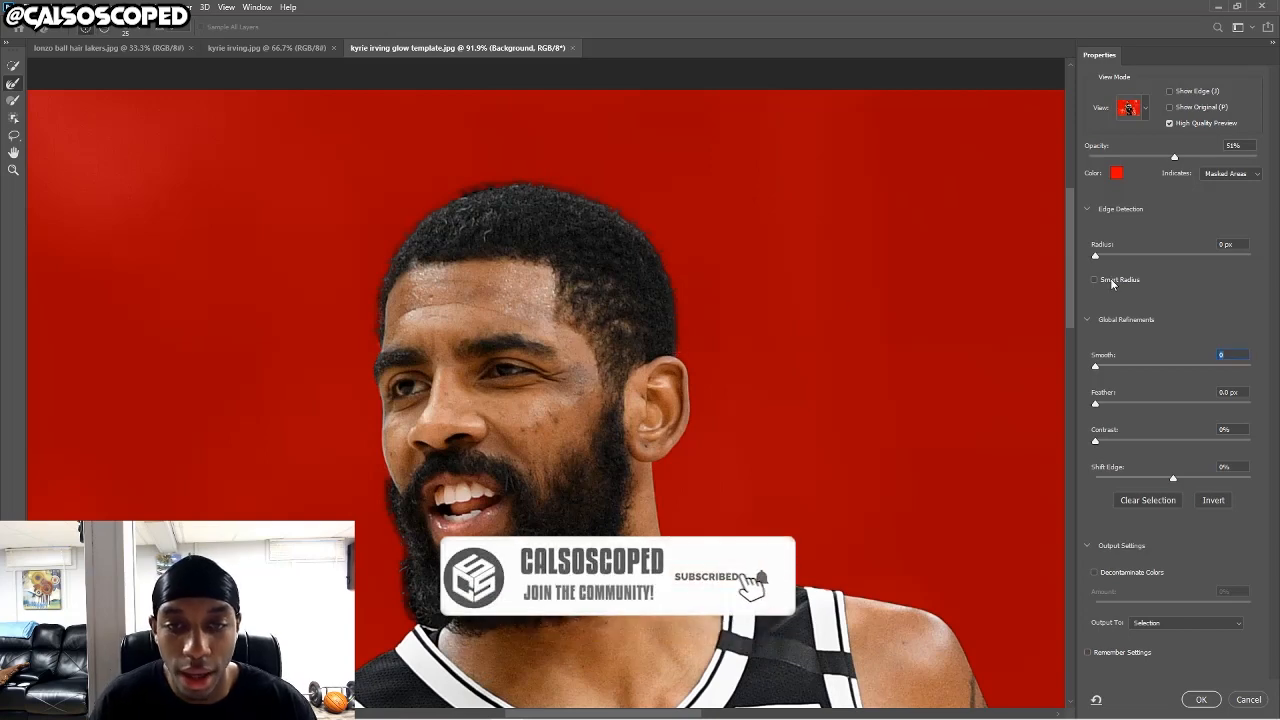
Examine the refined cutout edges around the hair and beard, both close up and across the whole figure.
scroll(1068, 302, down, 2)
key(z)
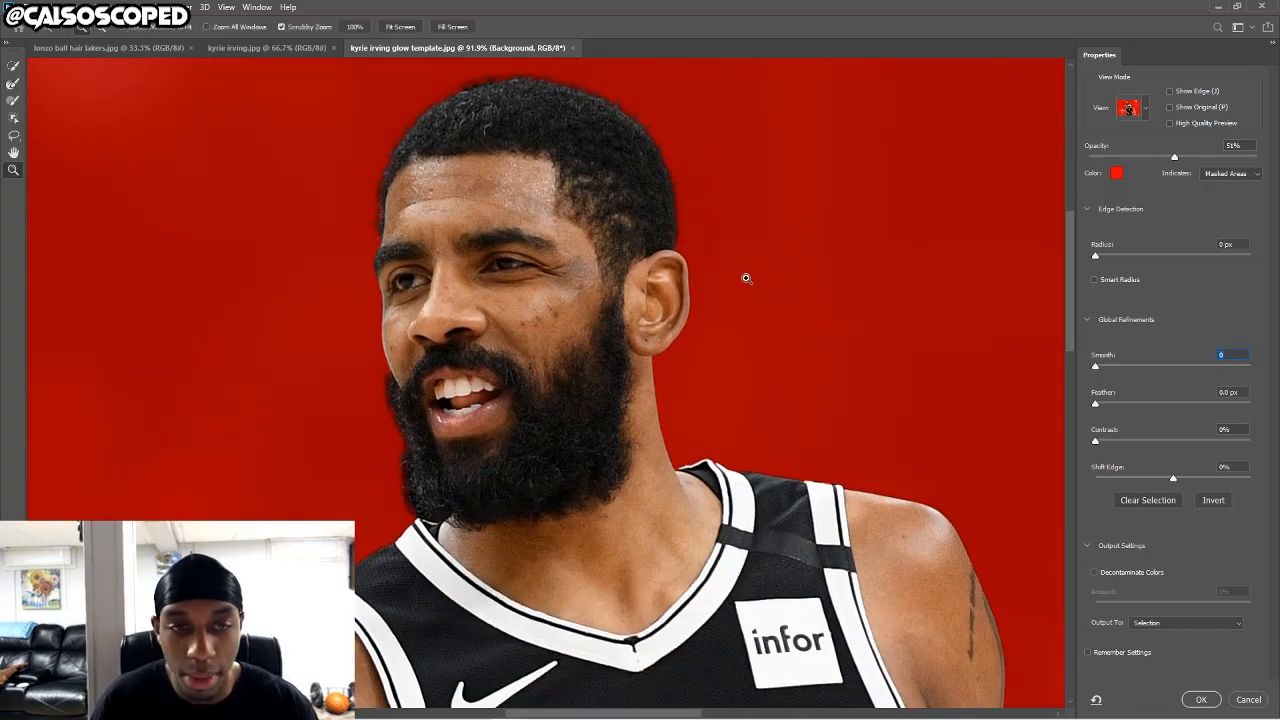
alt+click(725, 280)
alt+click(723, 280)
alt+click(720, 285)
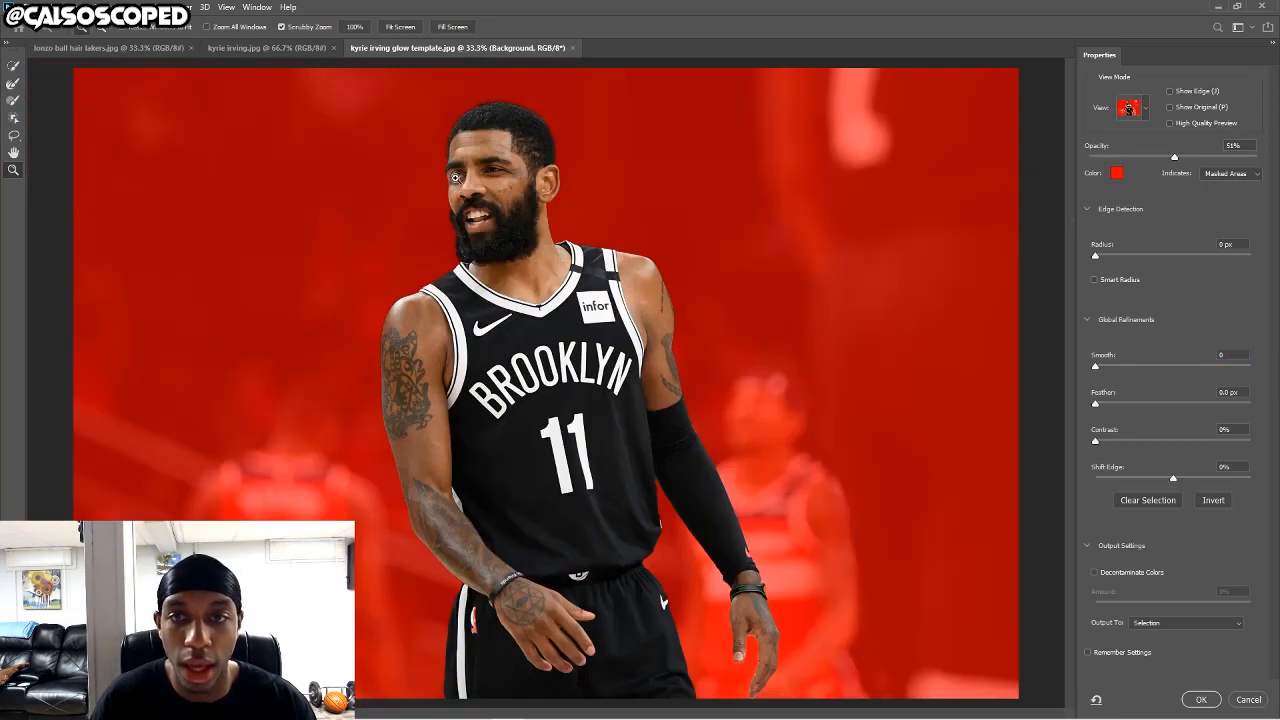
click(457, 226)
click(457, 222)
click(455, 212)
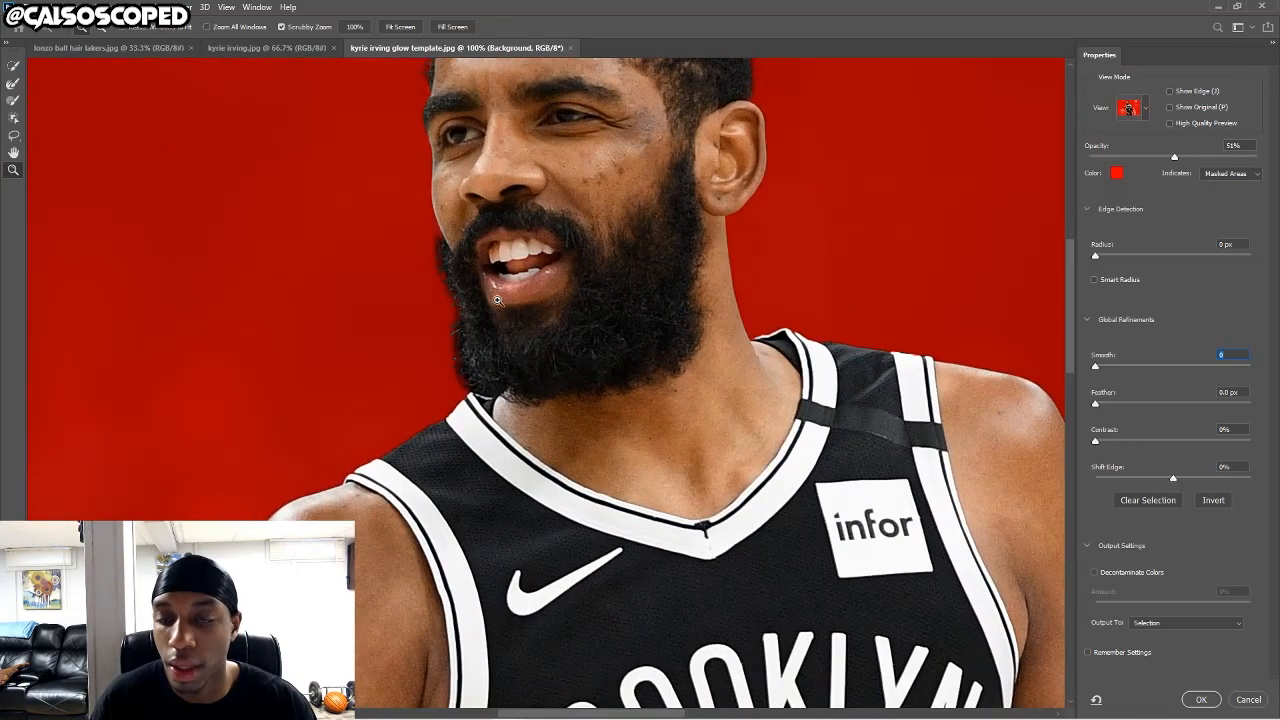
alt+click(497, 300)
alt+click(591, 314)
alt+click(670, 486)
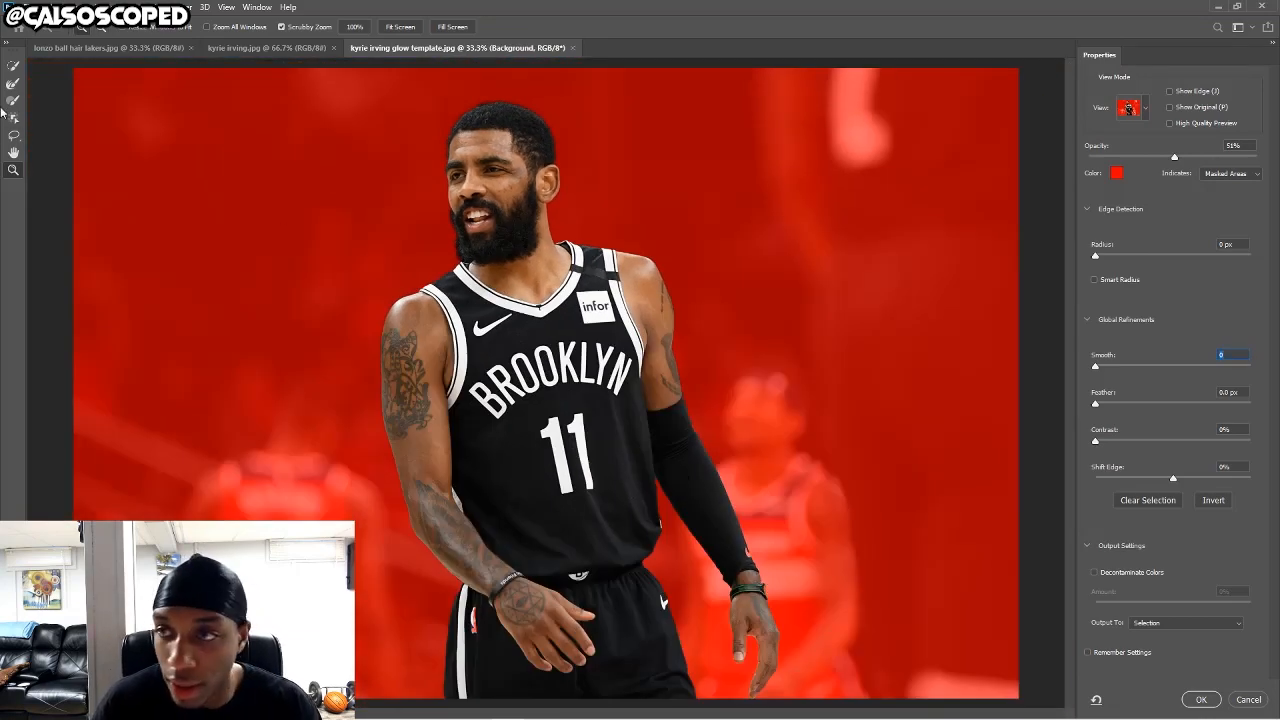
Decontaminate the colors at 50% and output the cutout to a new layer with a layer mask.
click(13, 65)
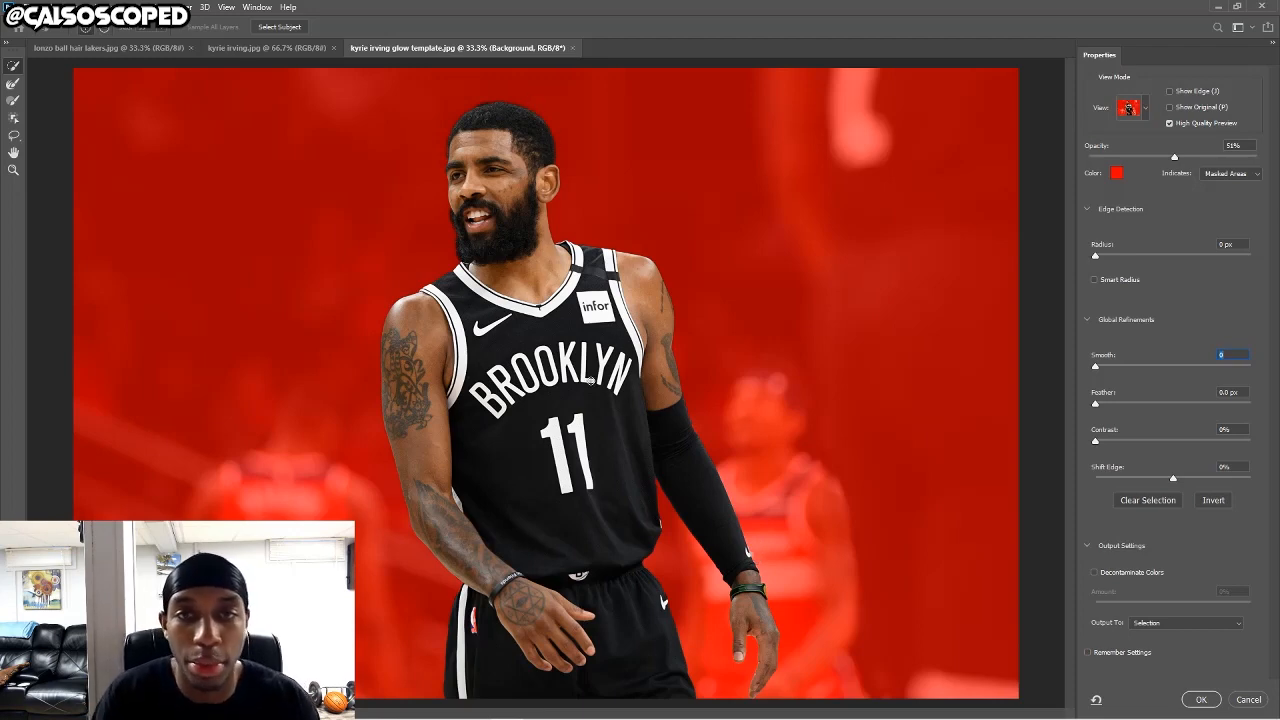
click(1094, 573)
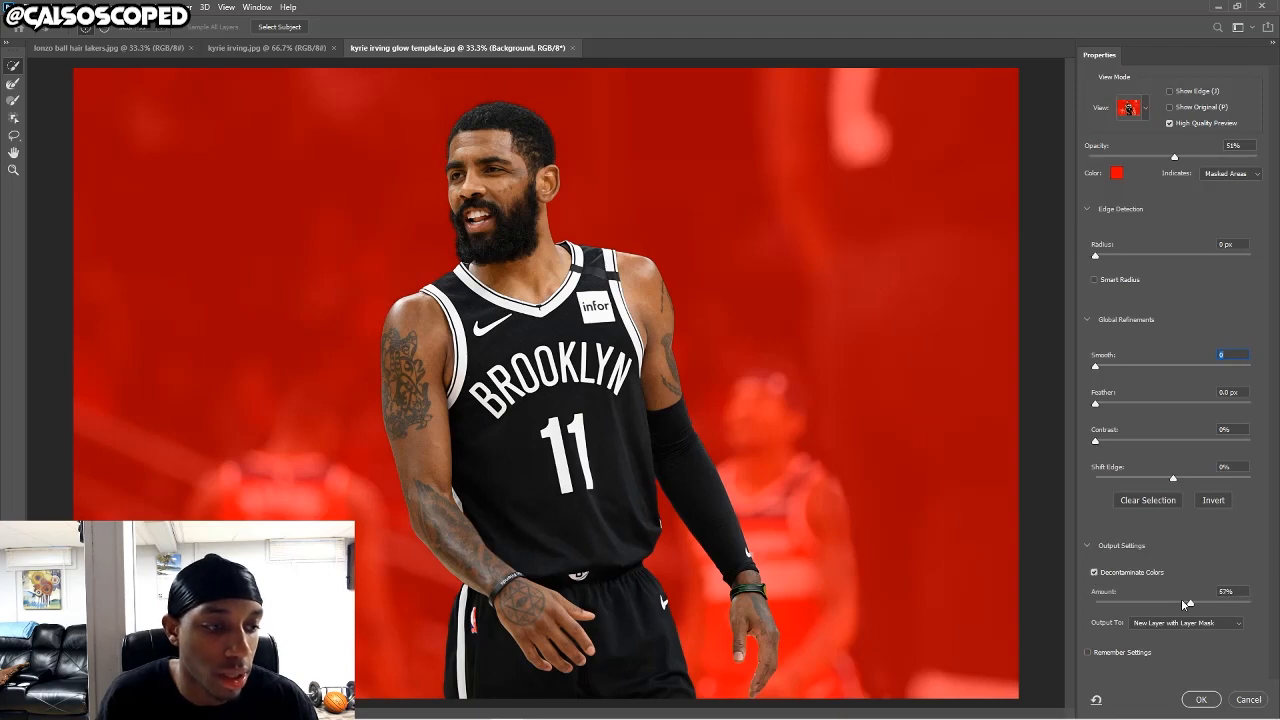
drag(1178, 599, 1173, 598)
click(1201, 700)
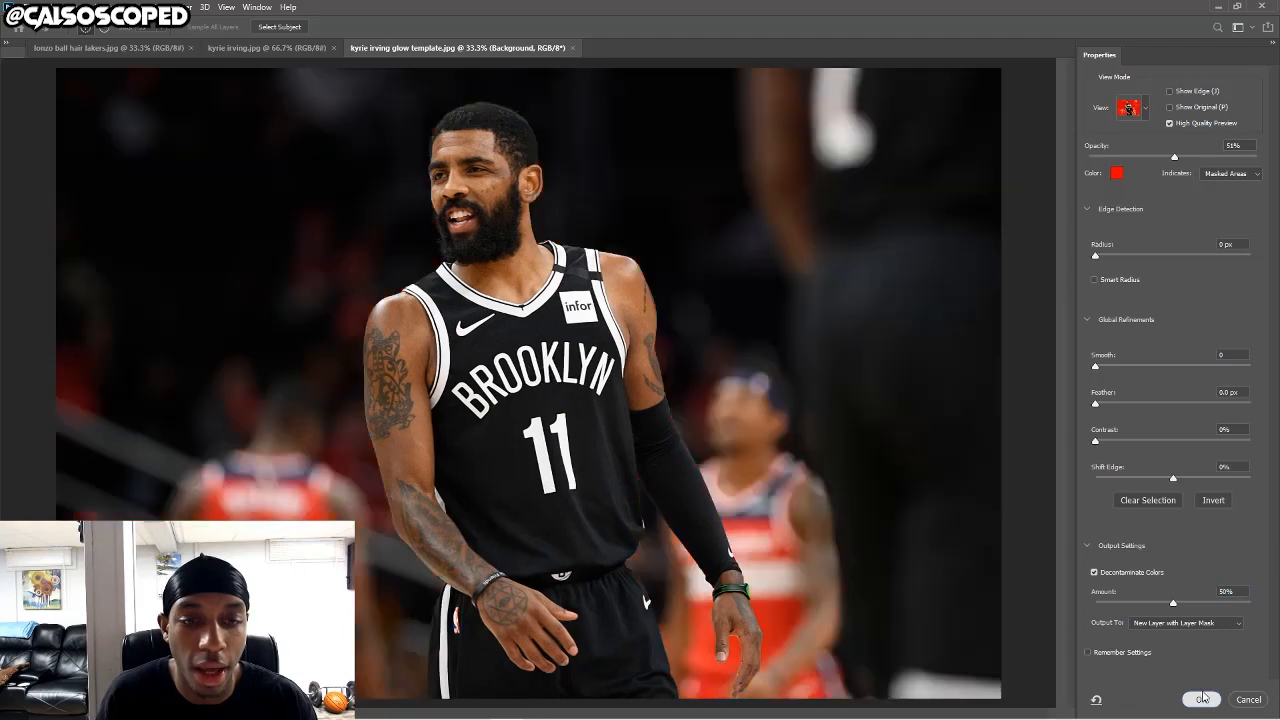
scroll(545, 316, down, 3)
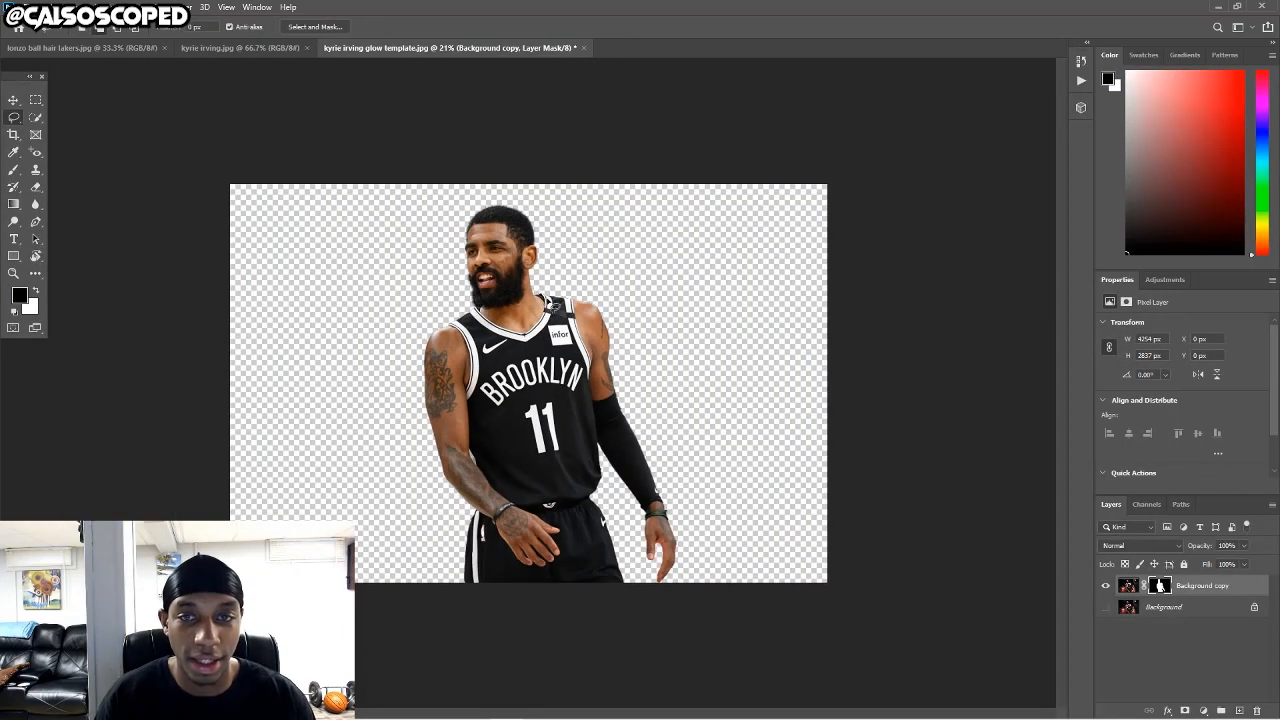
Duplicate the masked cutout layer of the player and hide the original cutout beneath it.
key(ctrl+j)
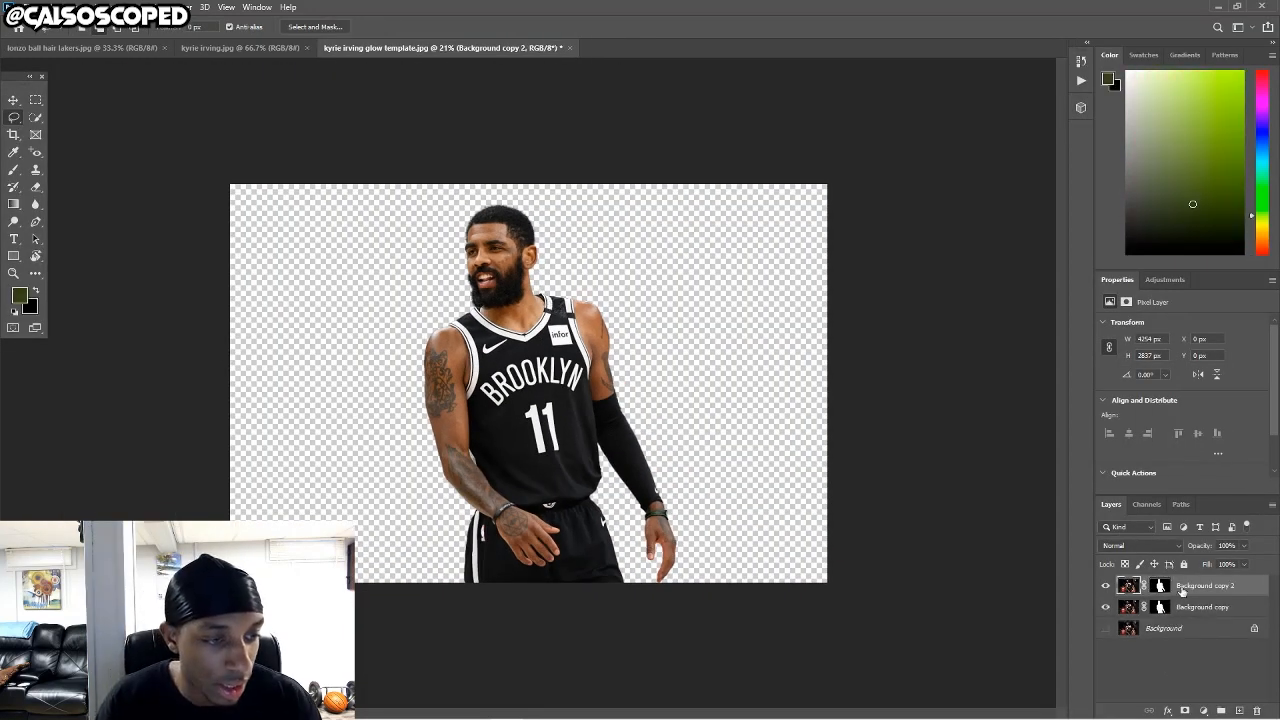
click(1106, 609)
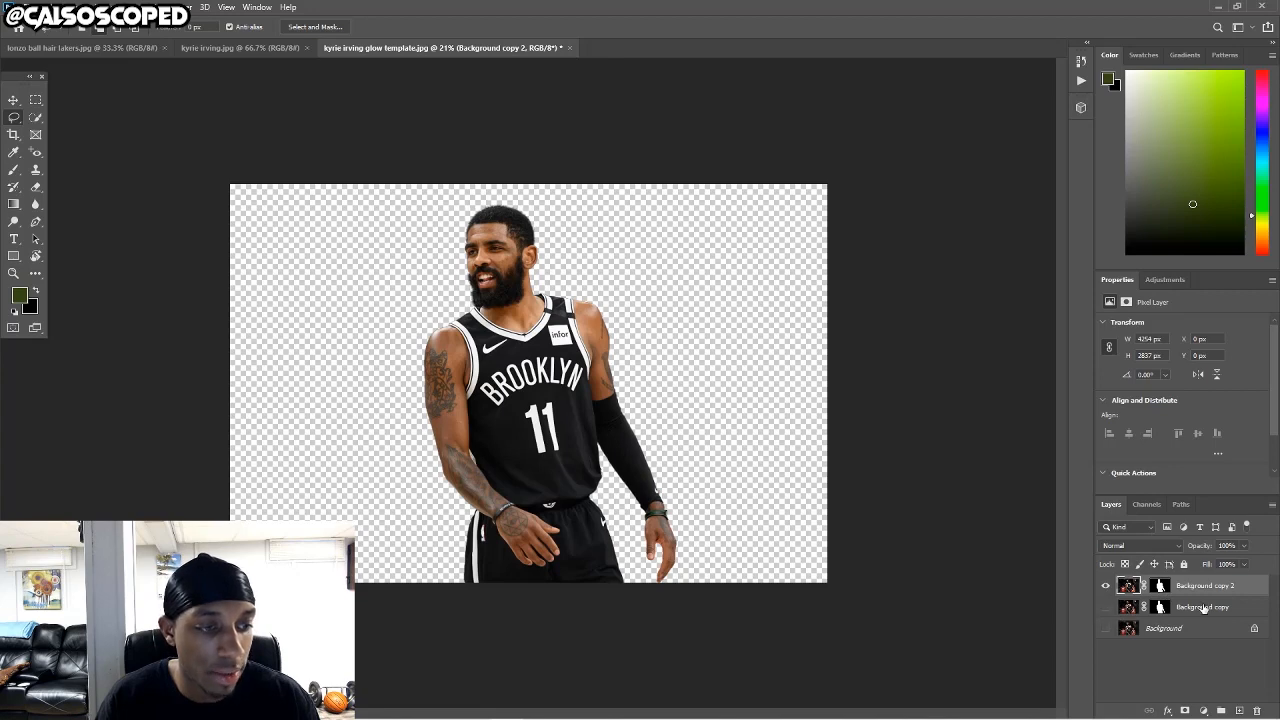
Crop the canvas to a portrait frame around the player, removing the empty areas on both sides.
key(c)
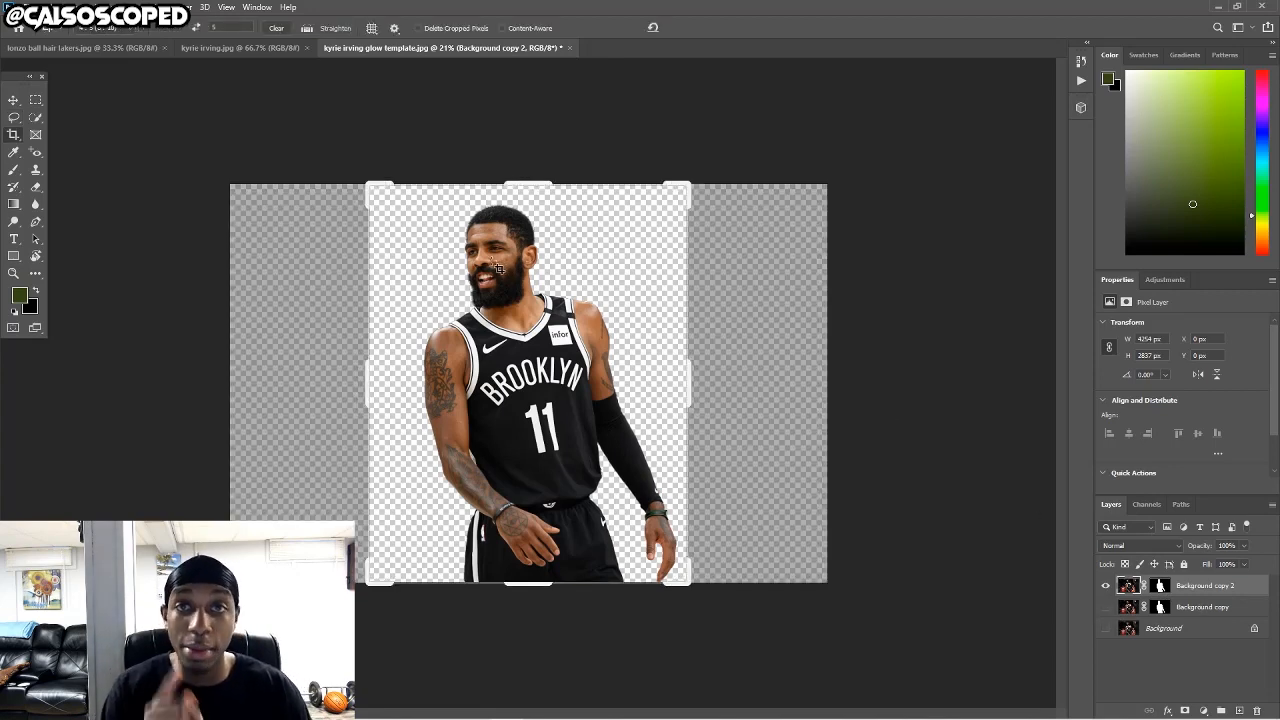
click(445, 237)
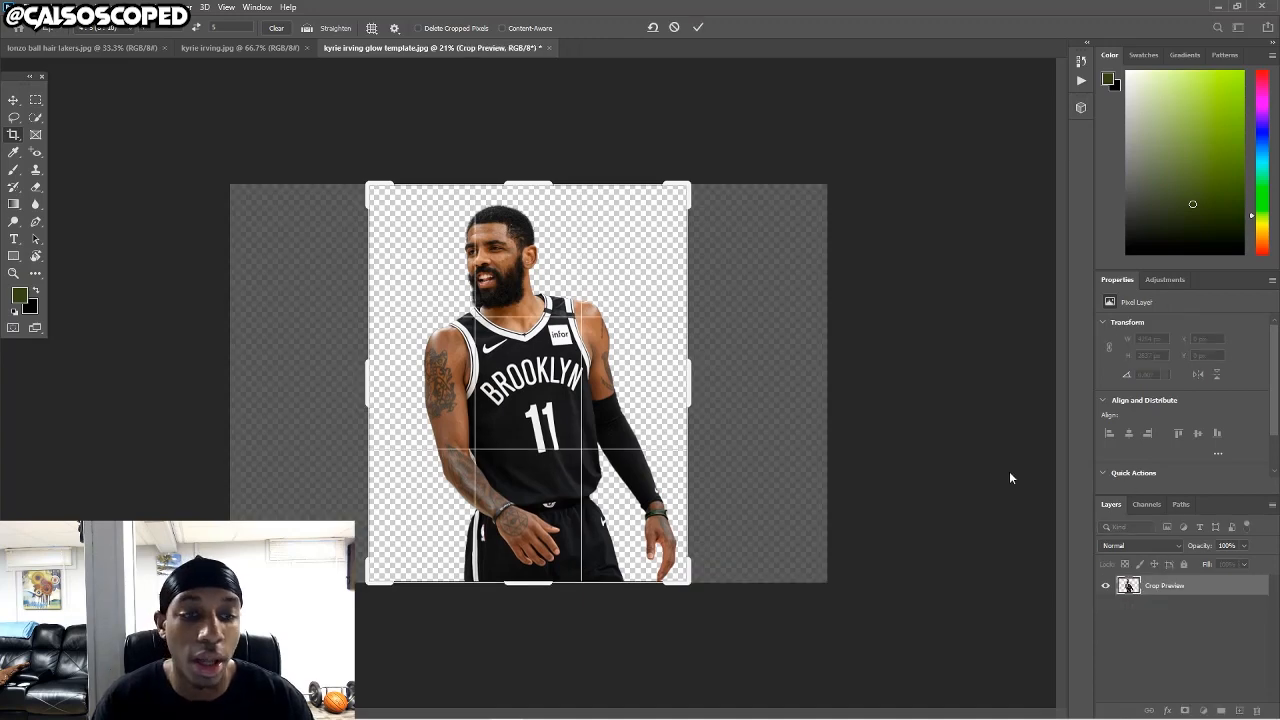
mouse_move(600, 307)
mouse_down()
mouse_move(626, 312)
mouse_move(607, 305)
mouse_up()
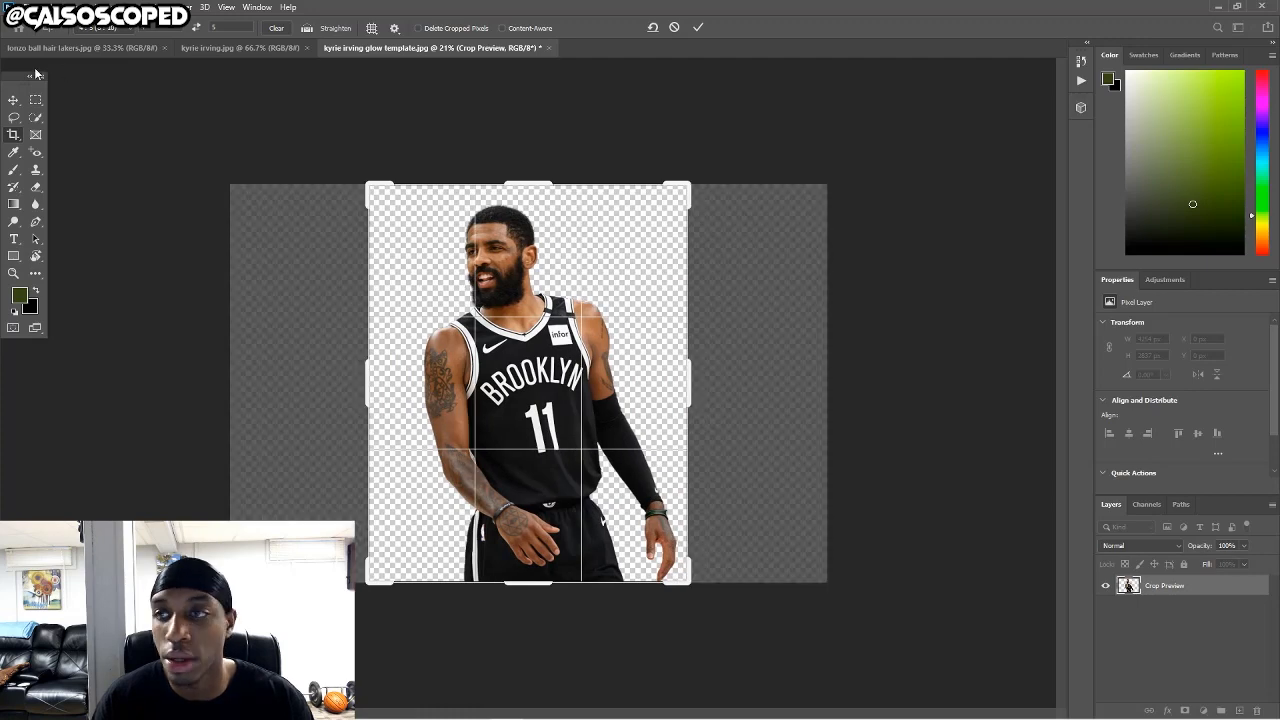
click(13, 101)
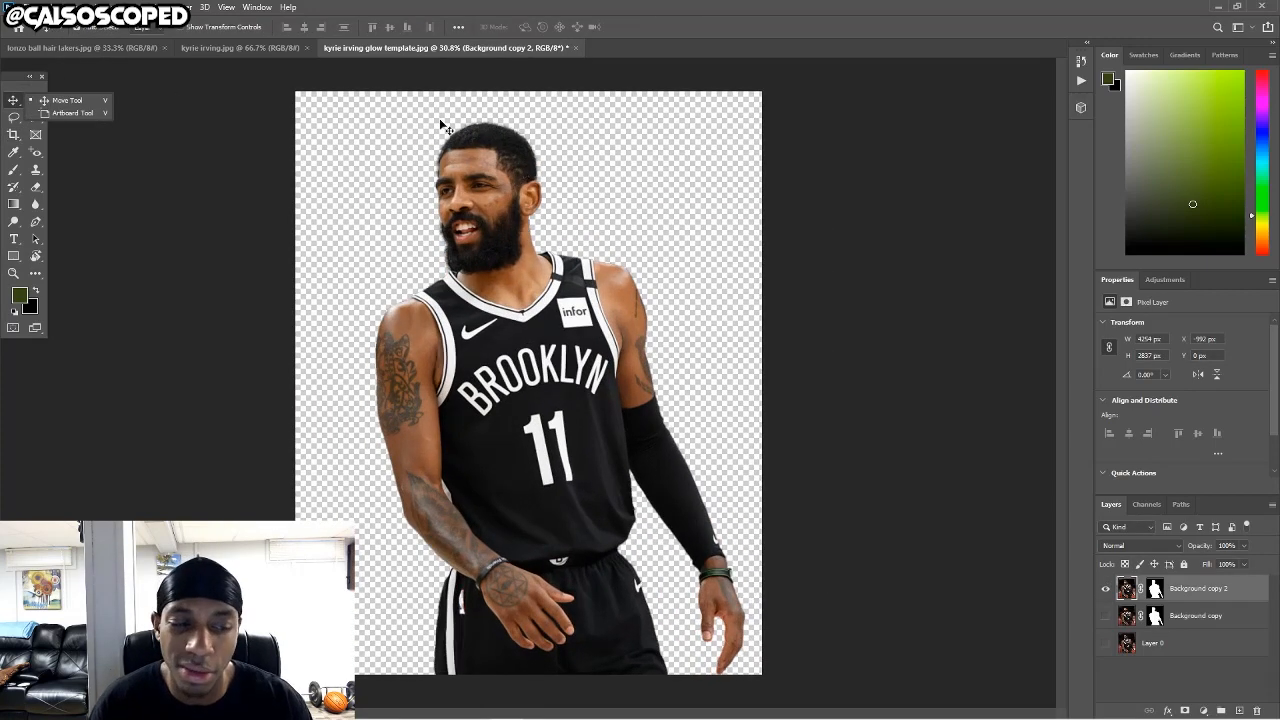
Resize the image to 1080 pixels wide with proportions linked, using Bicubic Sharper (reduction) resampling.
click(74, 7)
click(91, 107)
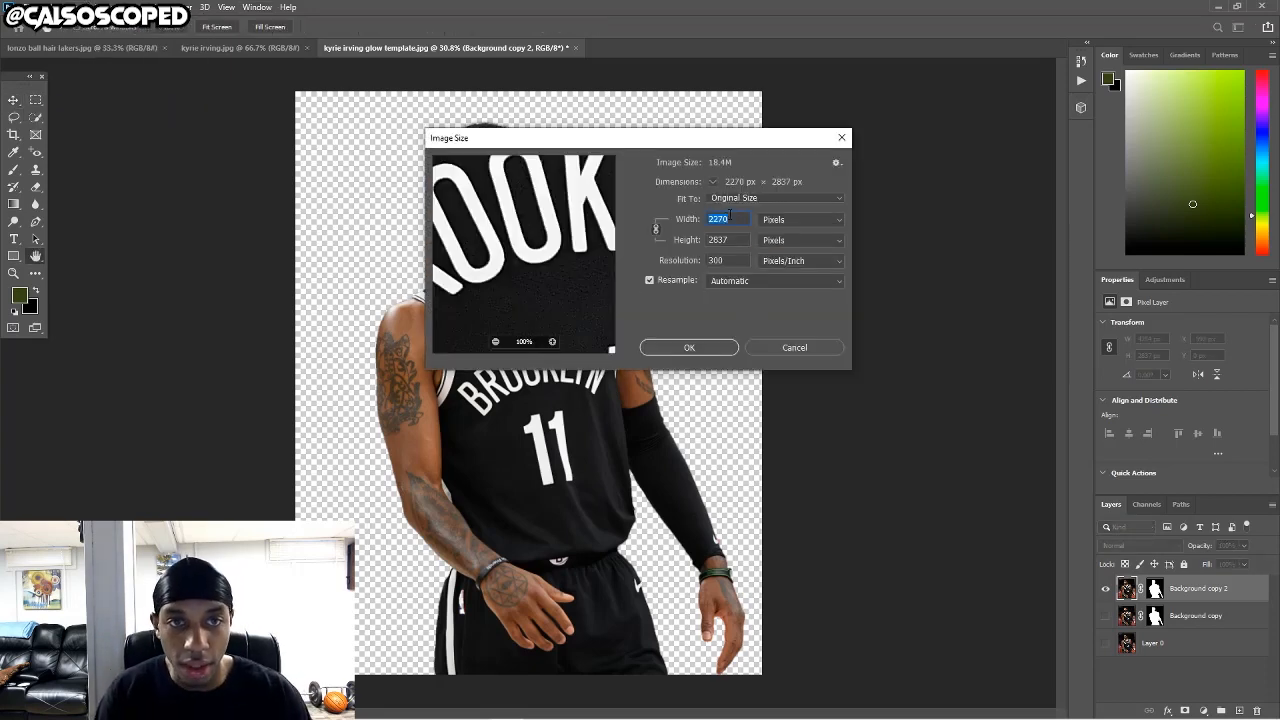
text(1080)
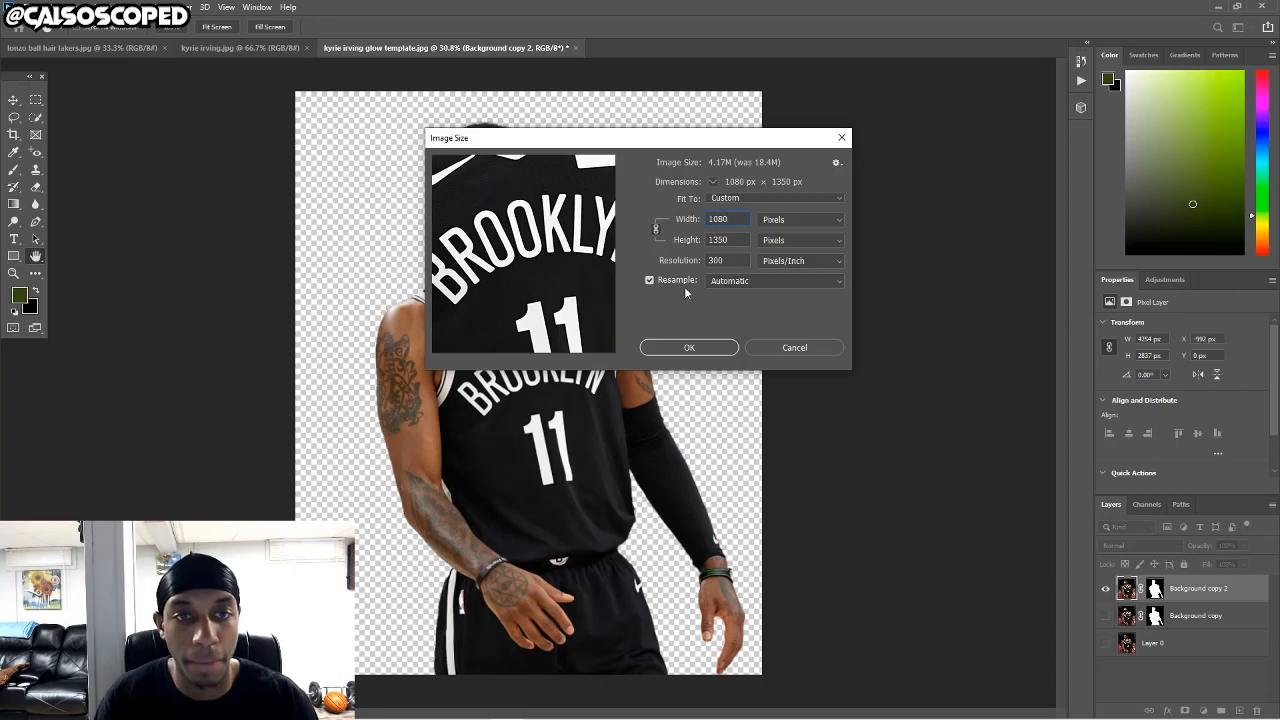
click(740, 281)
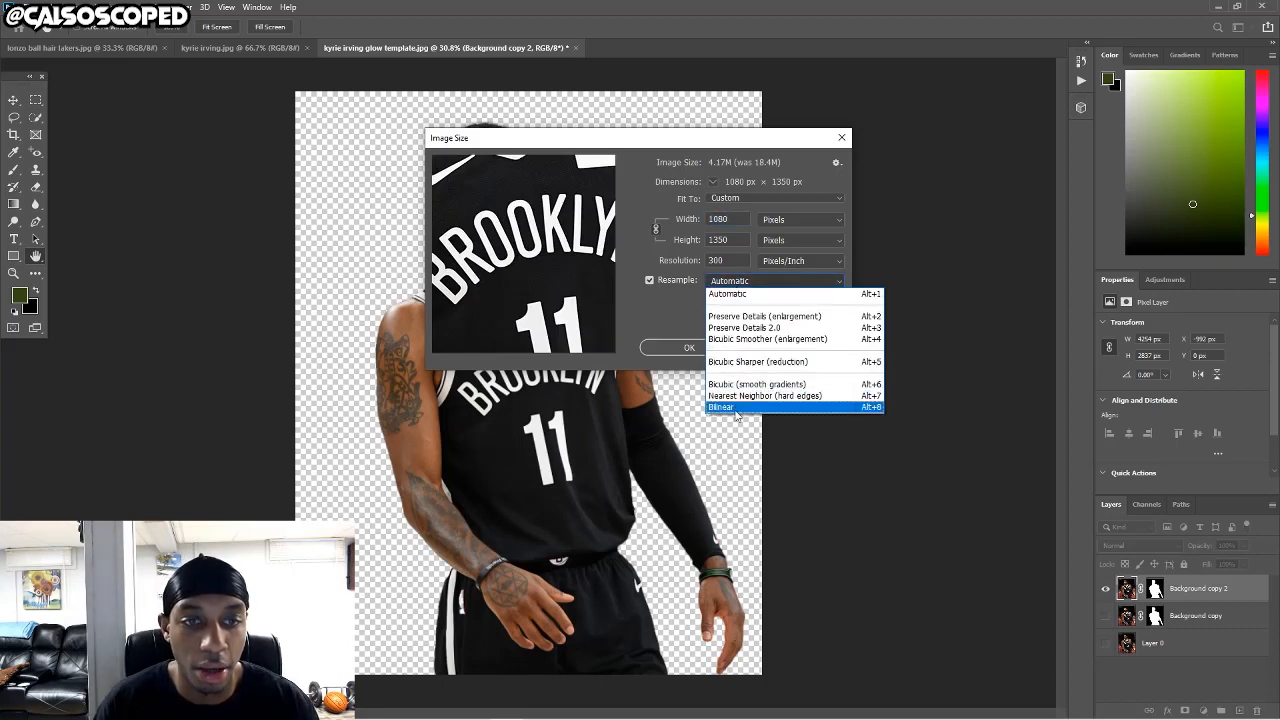
click(738, 362)
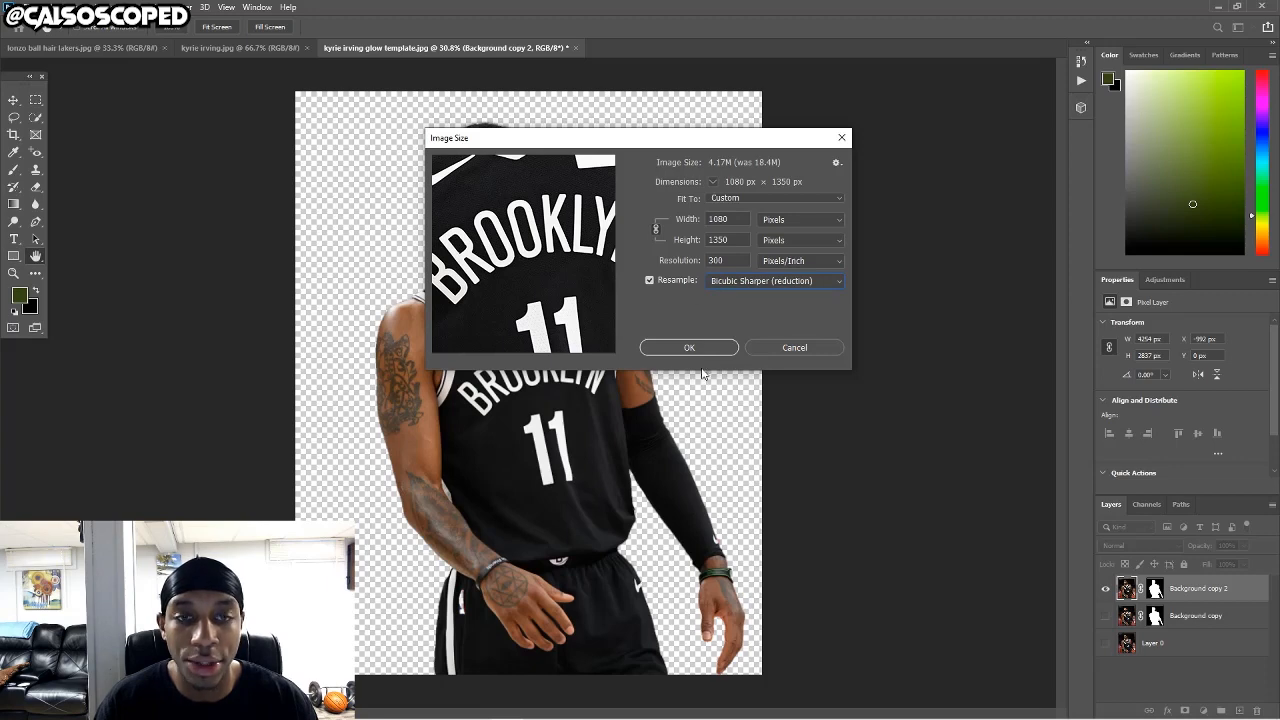
click(689, 348)
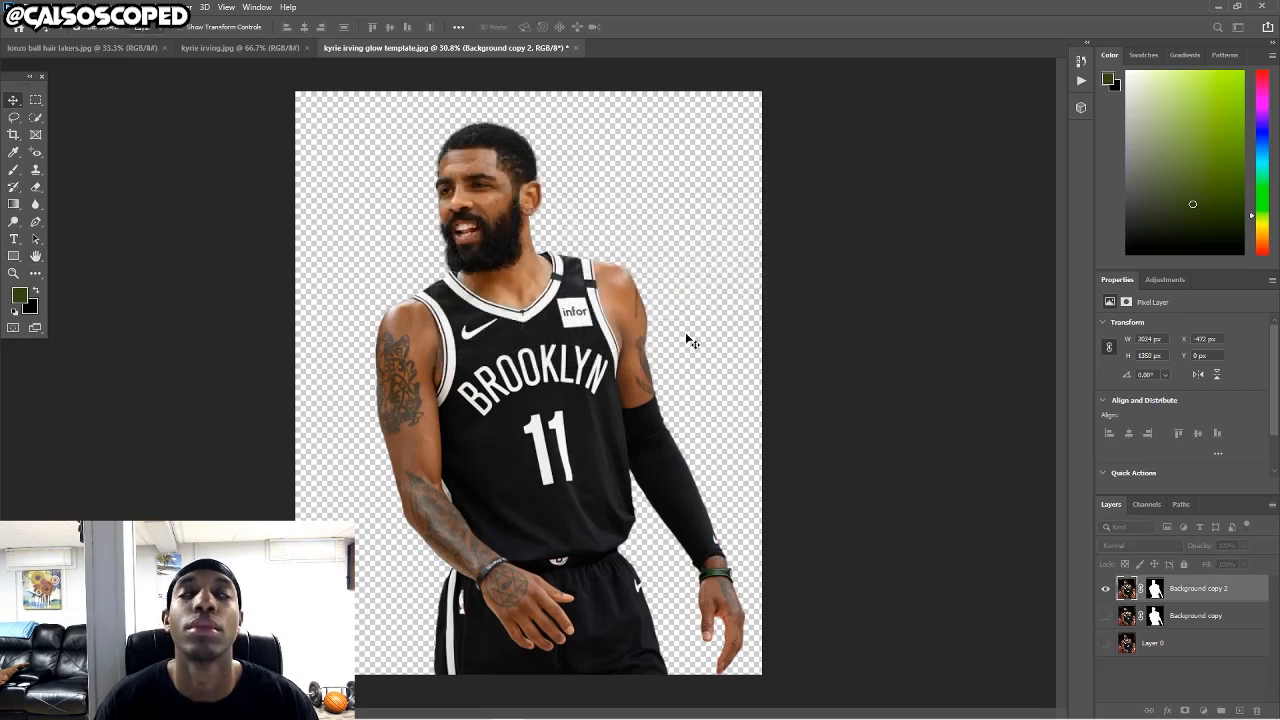
Add a new empty layer directly beneath the top cutout layer.
scroll(547, 304, up, 9)
scroll(534, 295, down, 1)
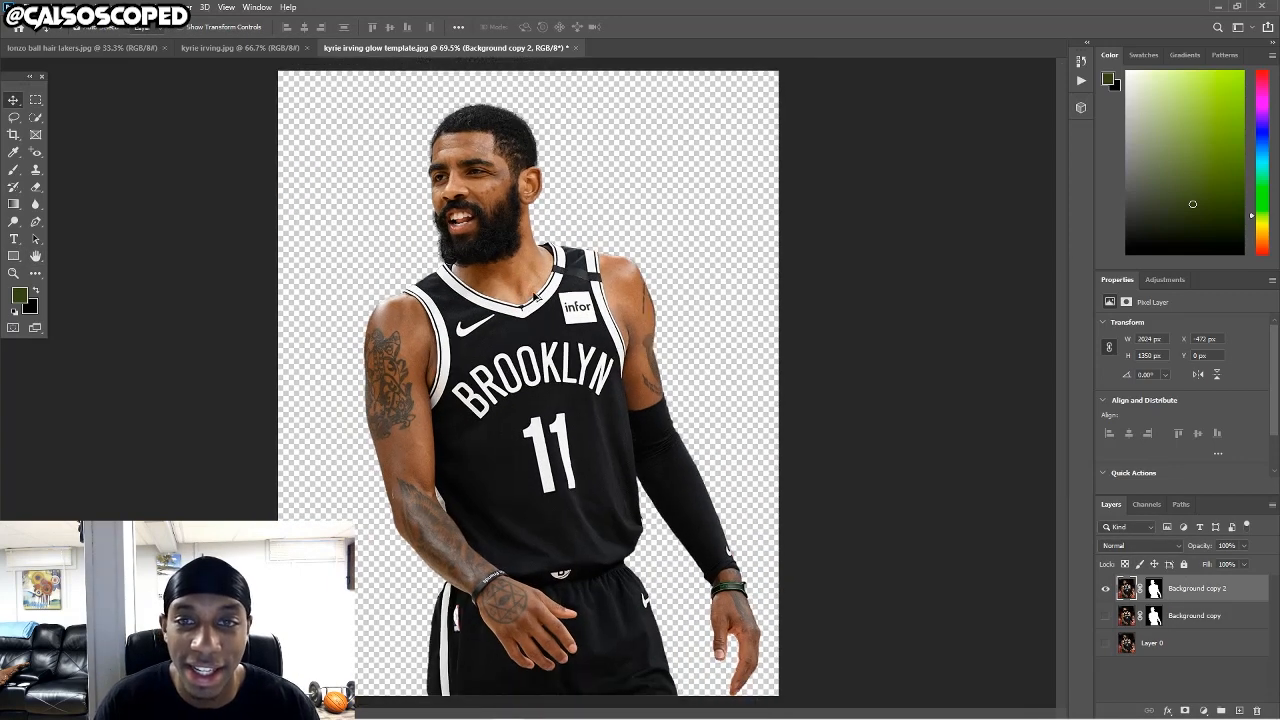
scroll(481, 190, up, 1)
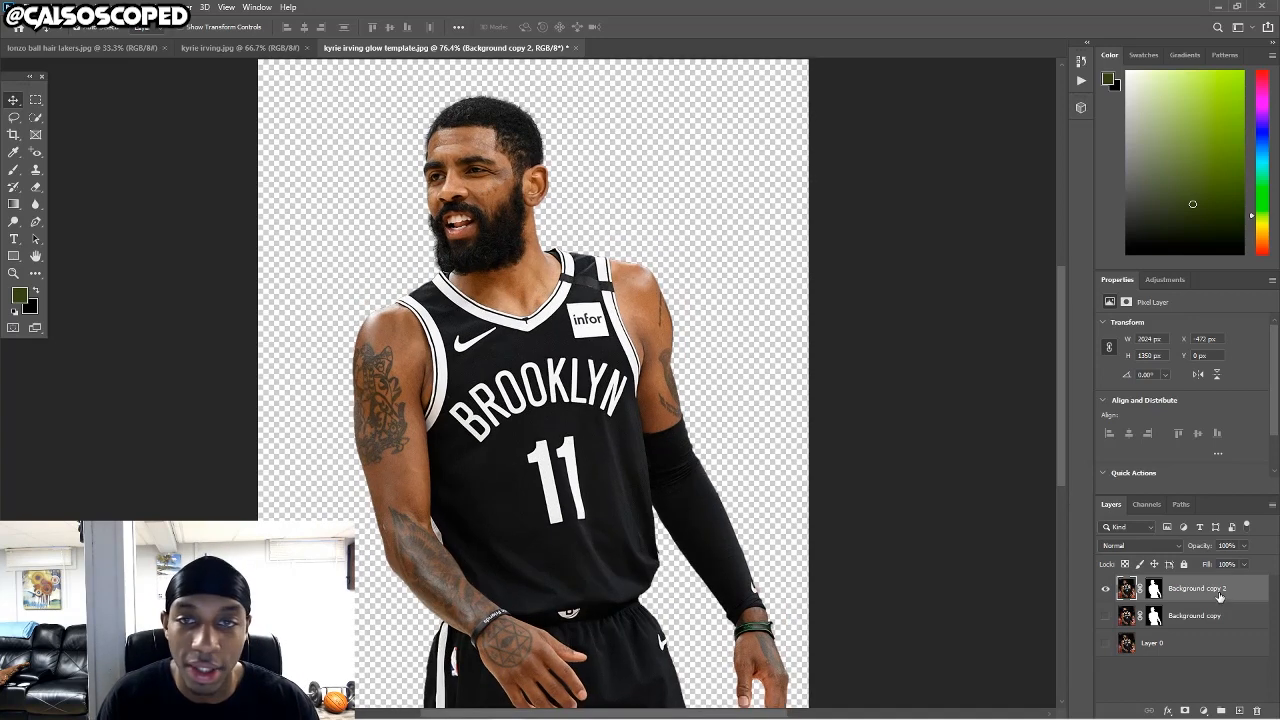
scroll(515, 327, down, 5)
scroll(515, 327, up, 4)
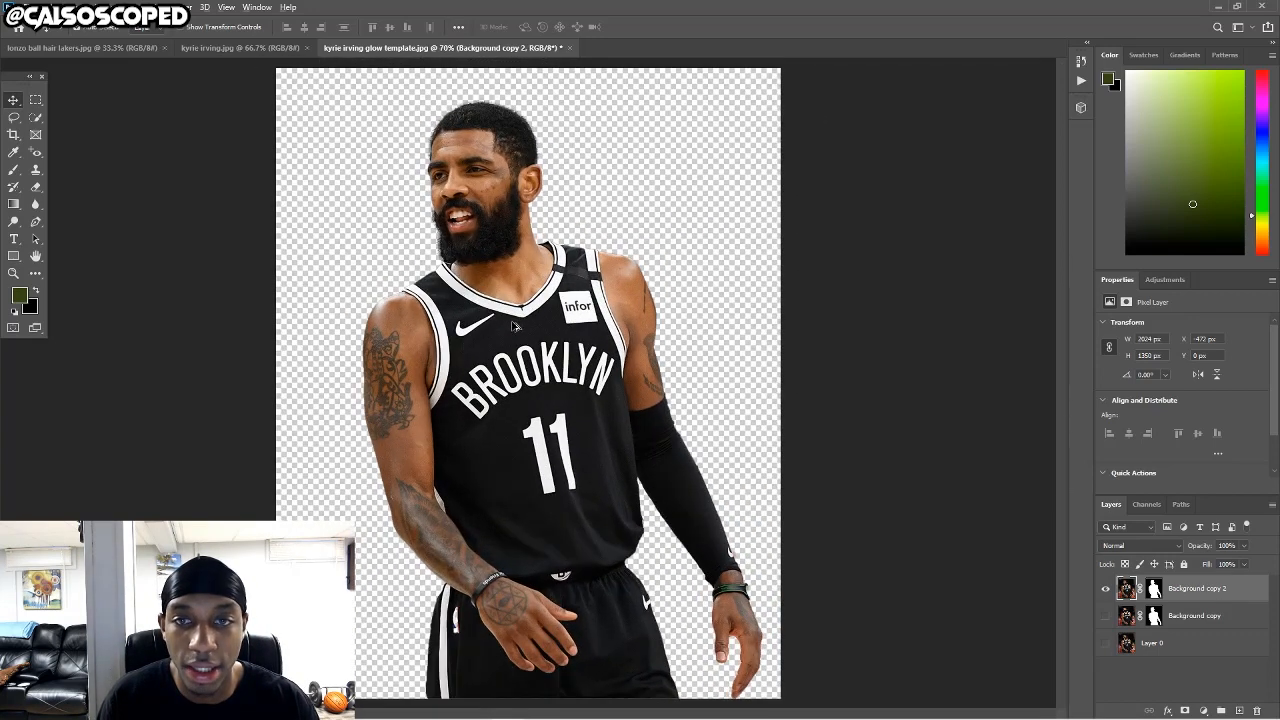
click(1108, 645)
click(1108, 645)
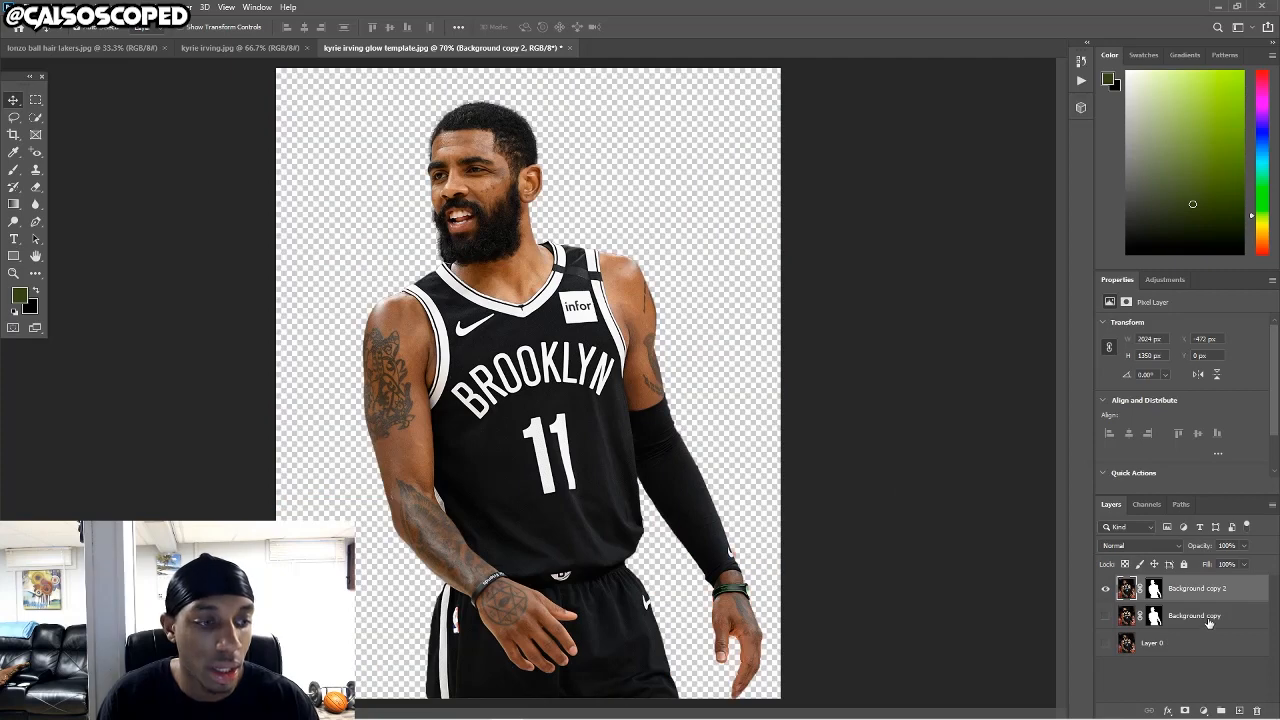
click(1208, 617)
click(1208, 590)
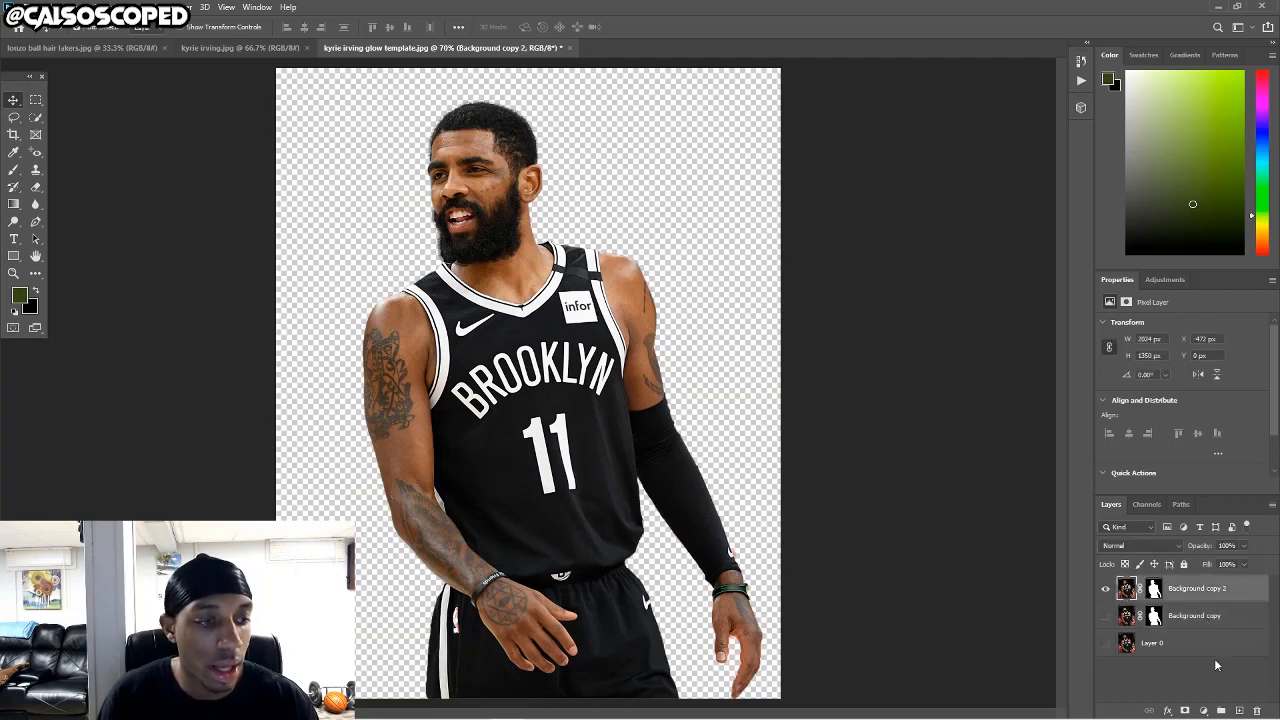
ctrl+click(1240, 711)
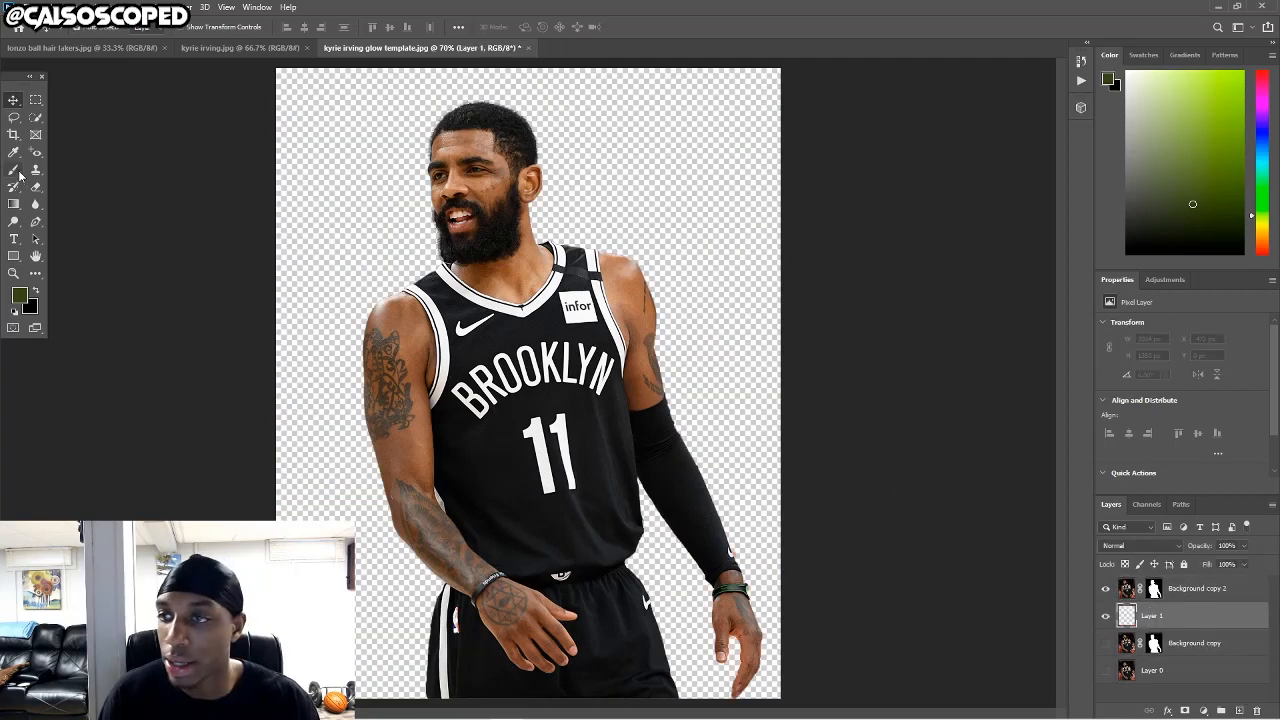
Draw a black rectangle of about 1107 × 1416 px covering the whole canvas behind the player.
key(u)
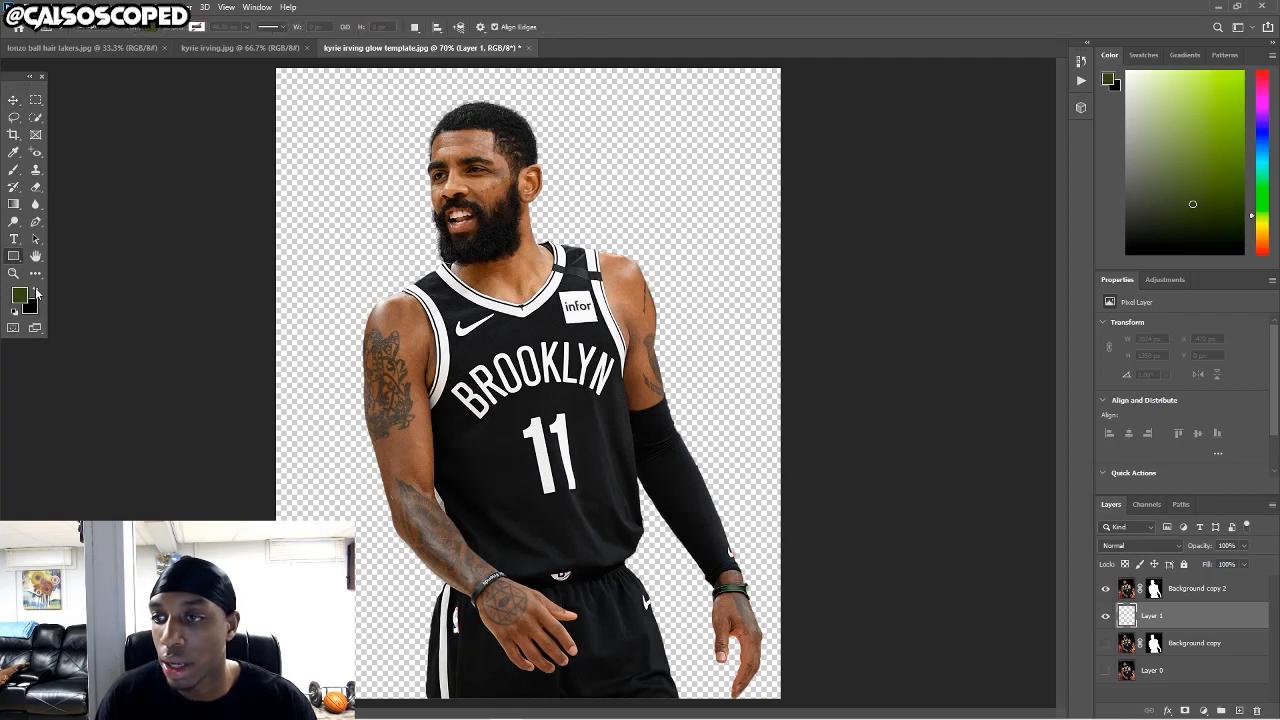
double_click(36, 292)
key(shift+u)
scroll(208, 206, down, 2)
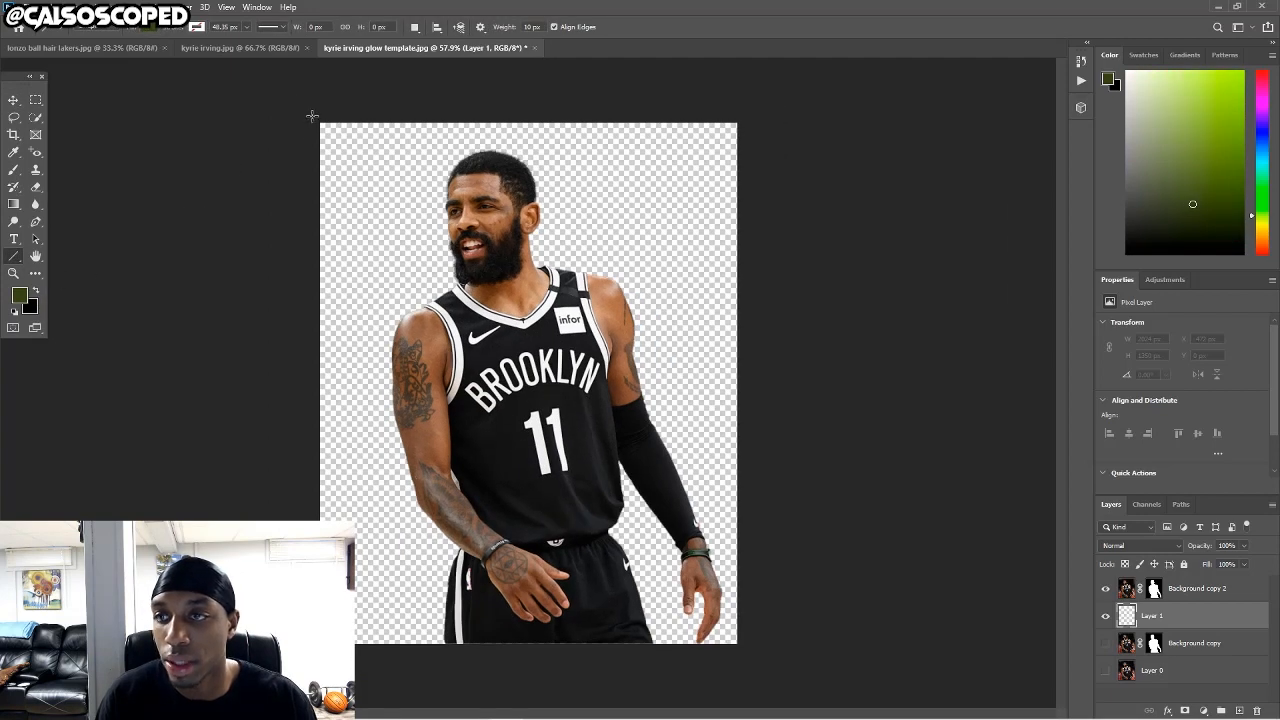
click(36, 290)
drag(312, 120, 496, 367)
key(ctrl+z)
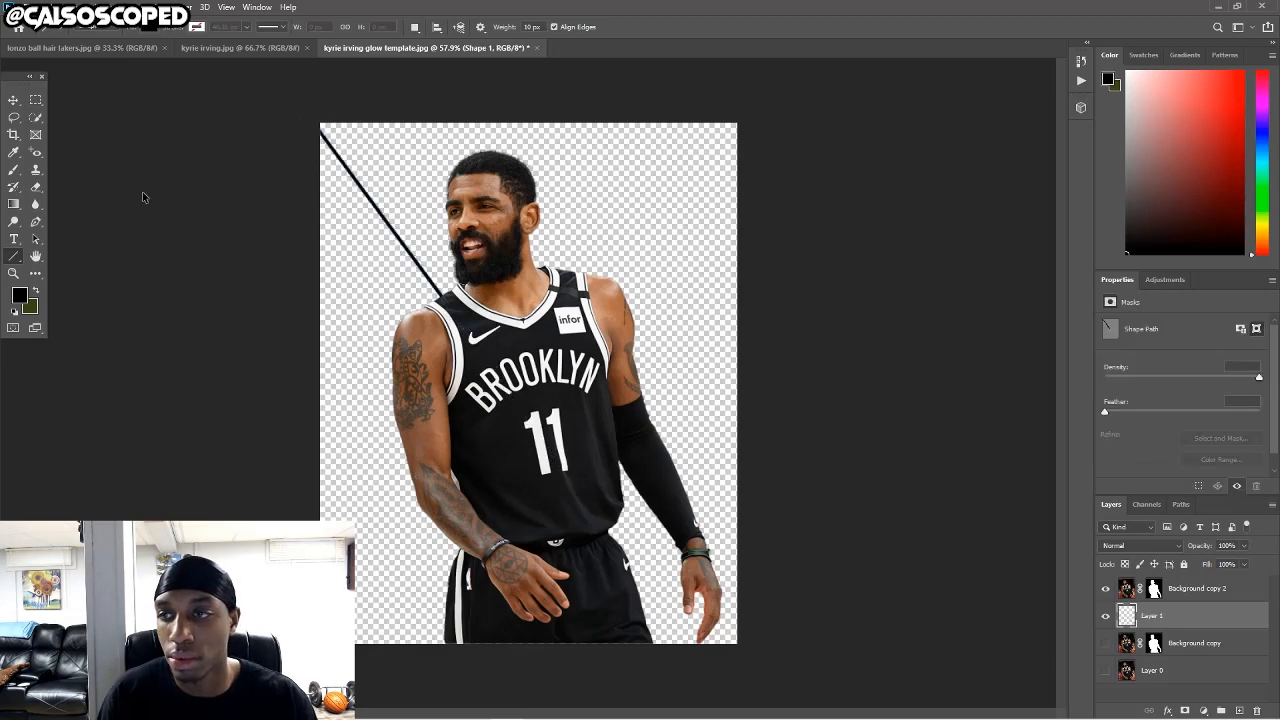
right_click(12, 258)
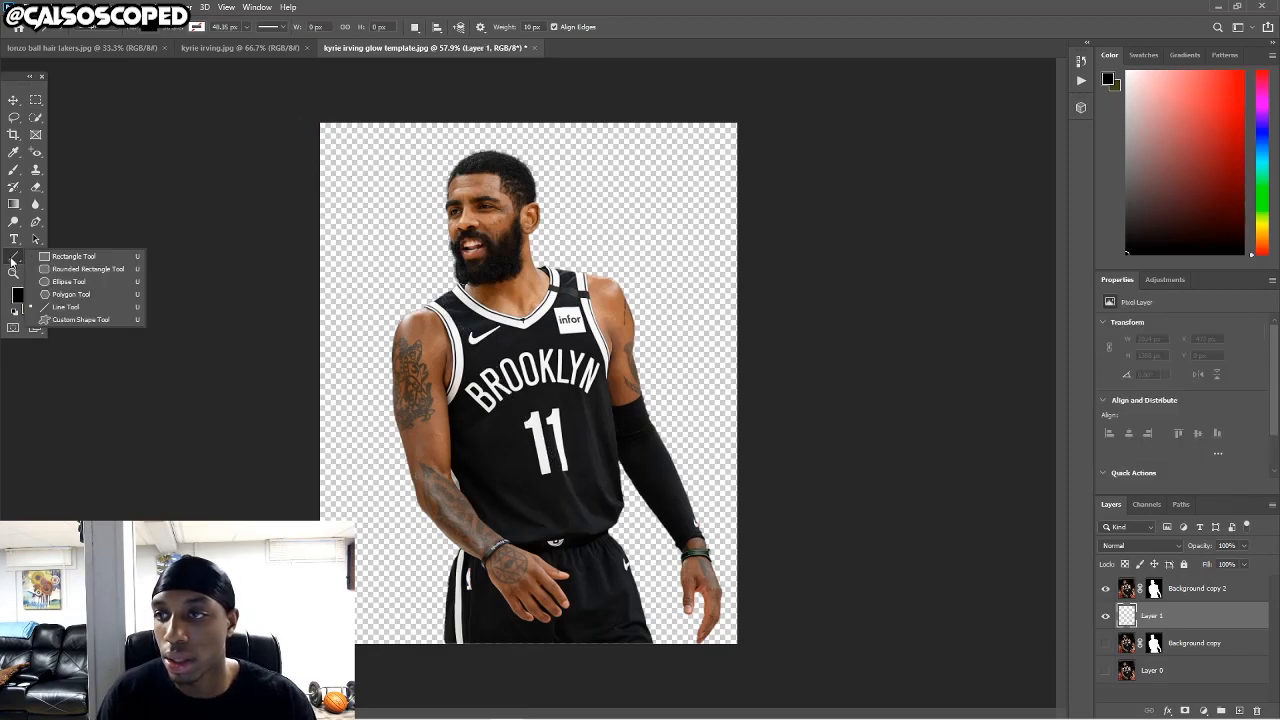
click(88, 260)
drag(313, 115, 752, 652)
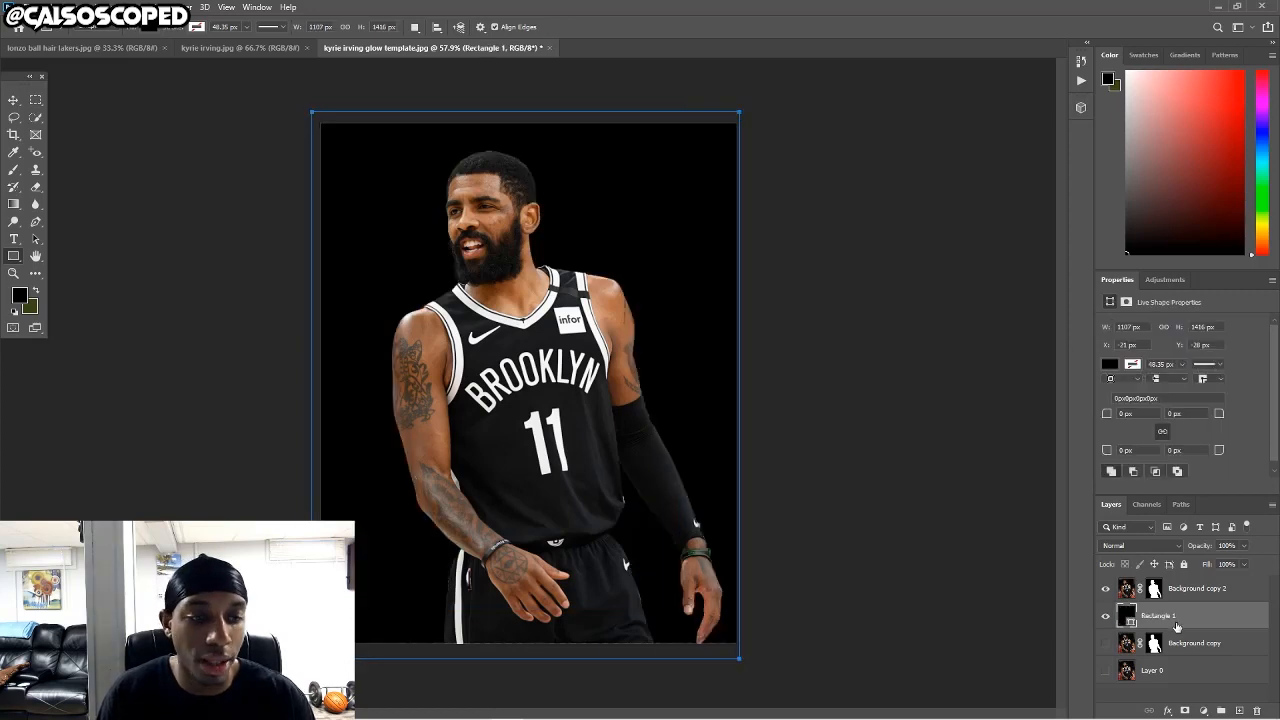
click(14, 98)
Select the white collar trim of the jersey with the Quick Selection tool.
scroll(455, 197, up, 5)
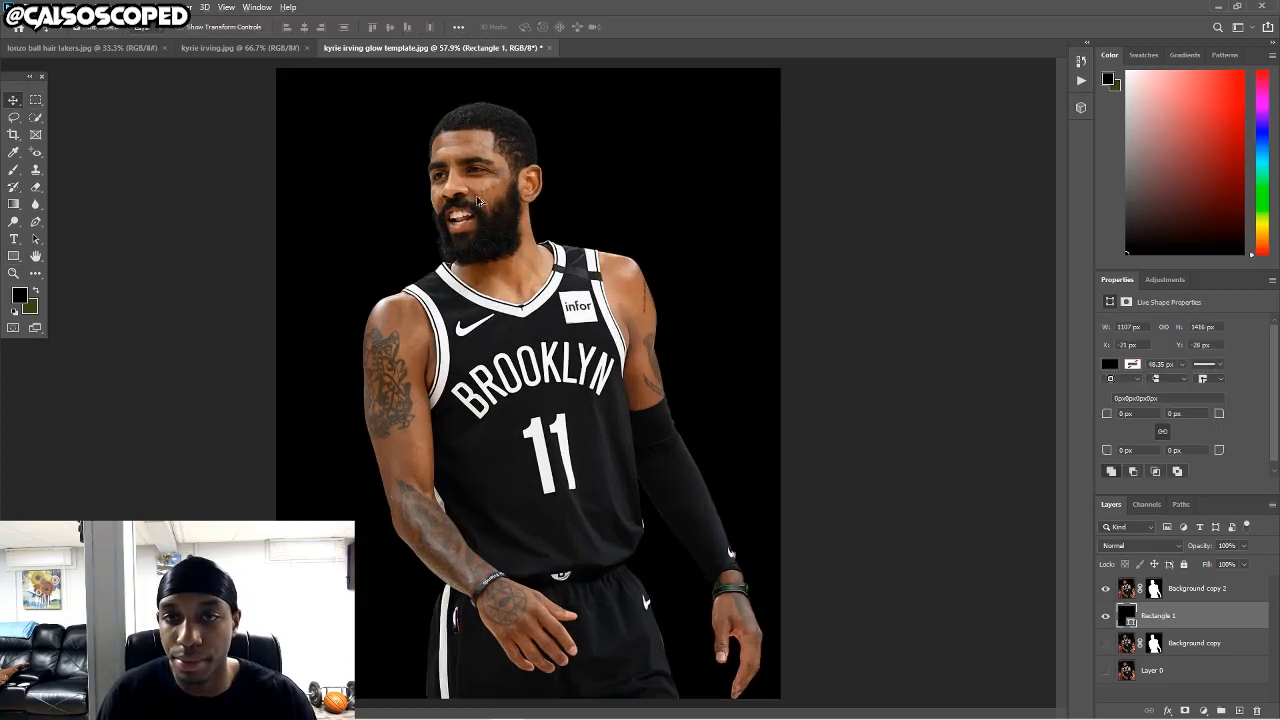
scroll(463, 193, up, 2)
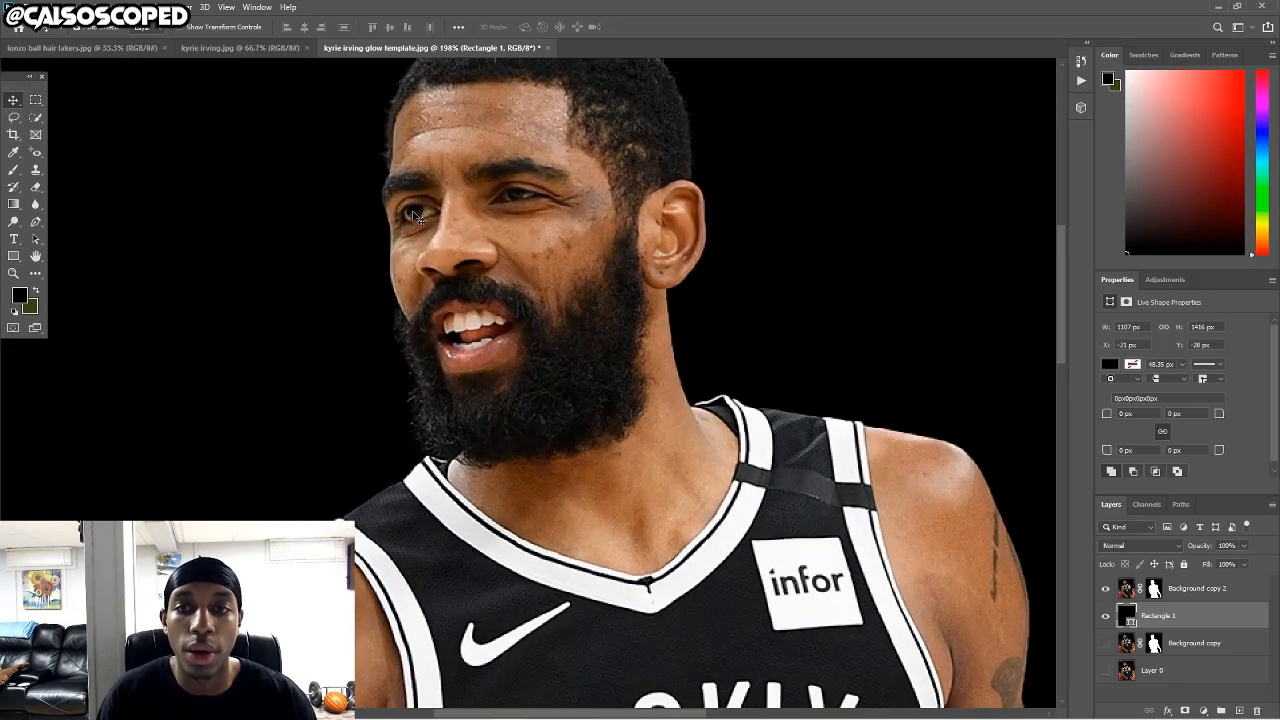
scroll(462, 485, up, 2)
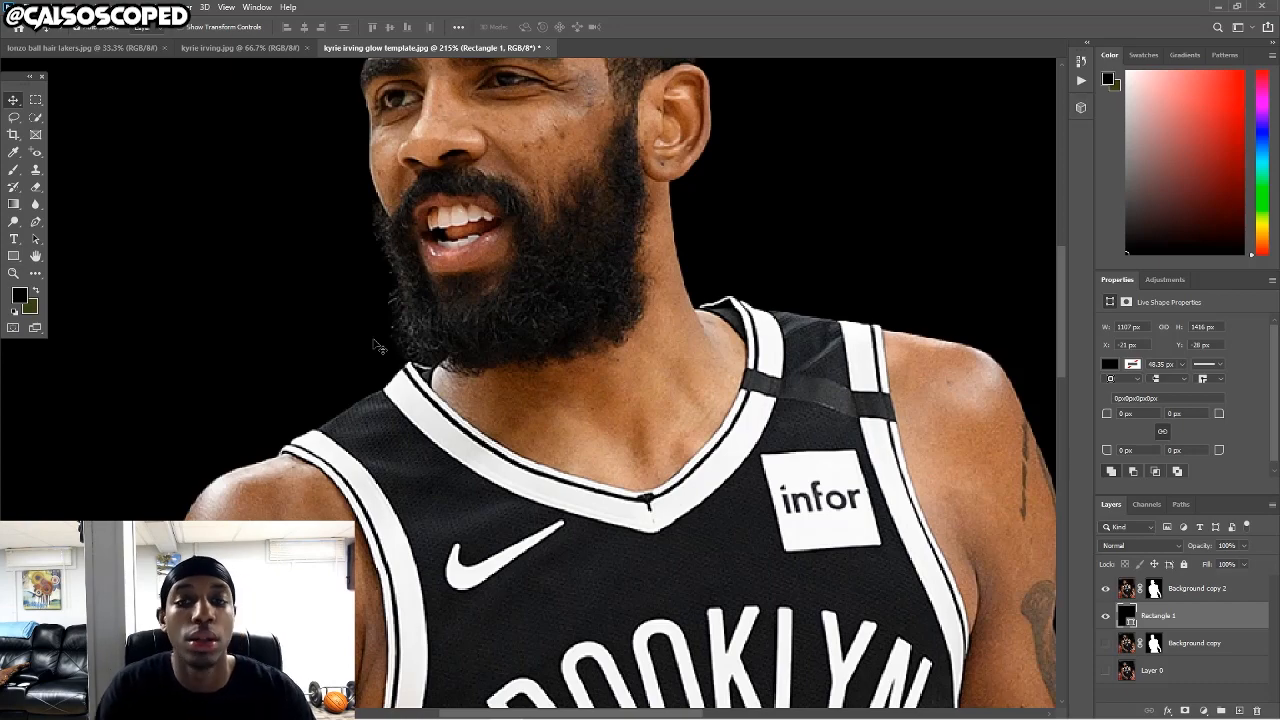
scroll(552, 517, down, 3)
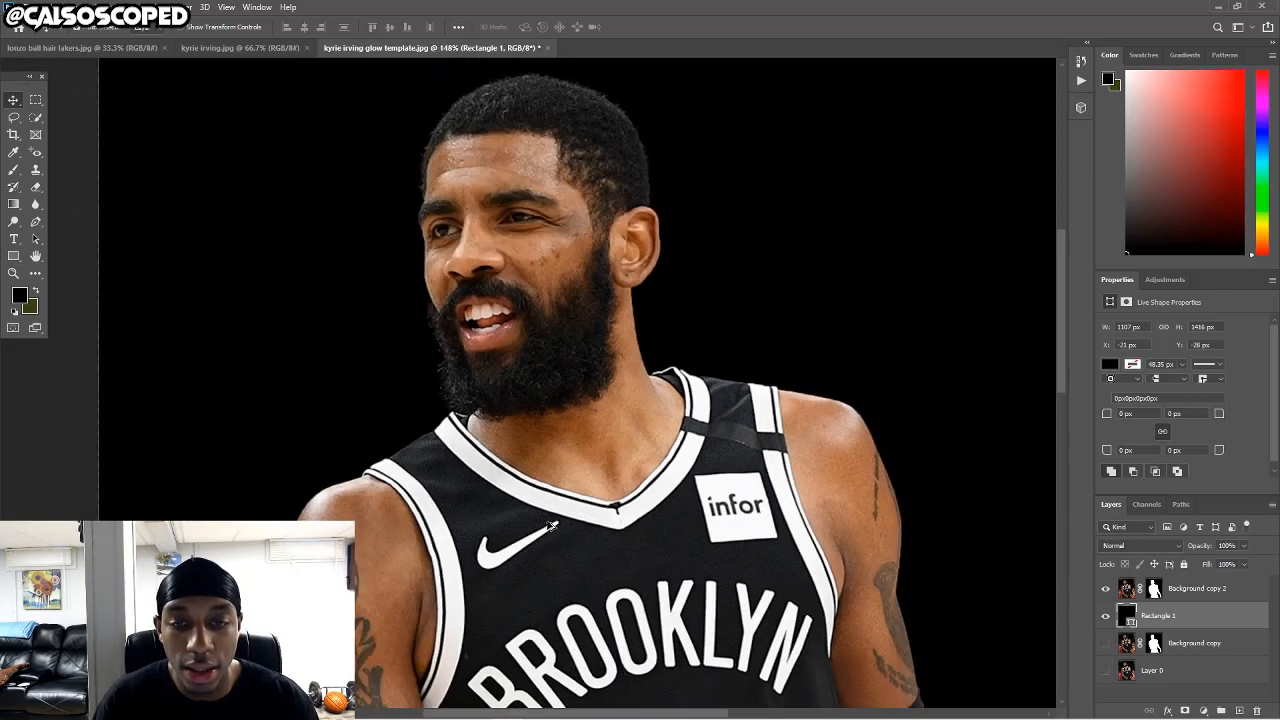
scroll(615, 528, up, 2)
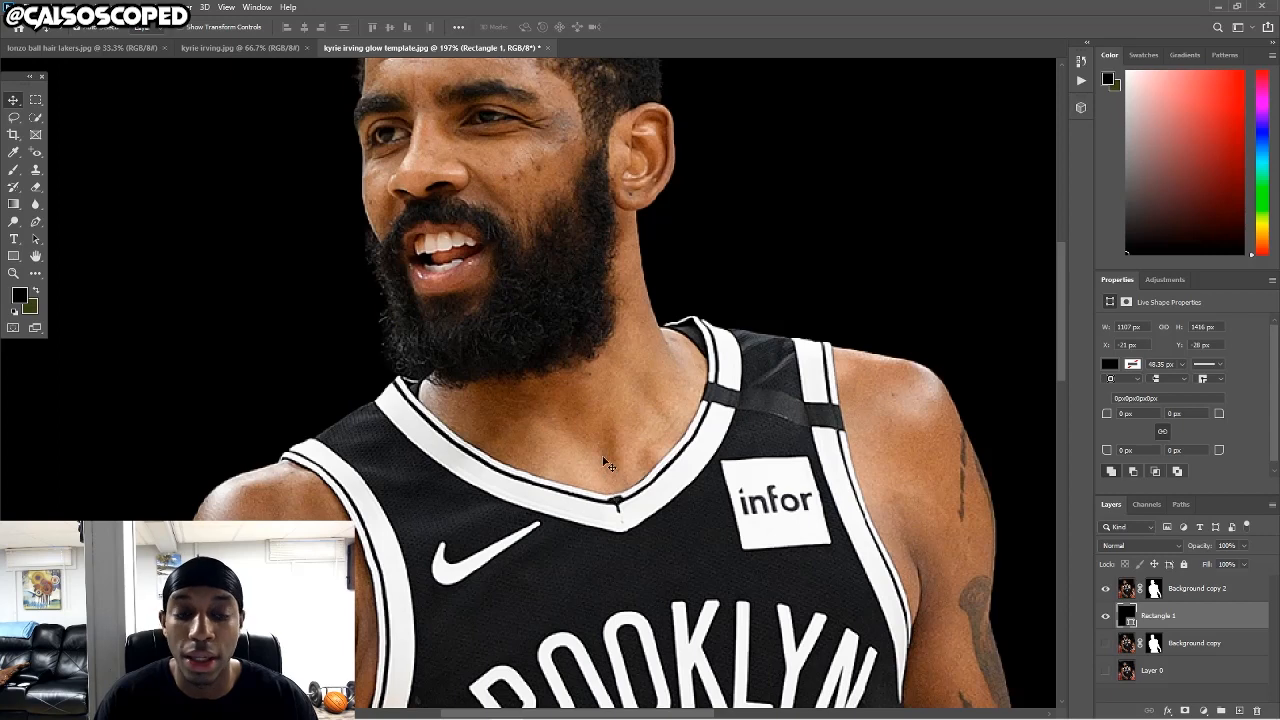
scroll(641, 406, up, 2)
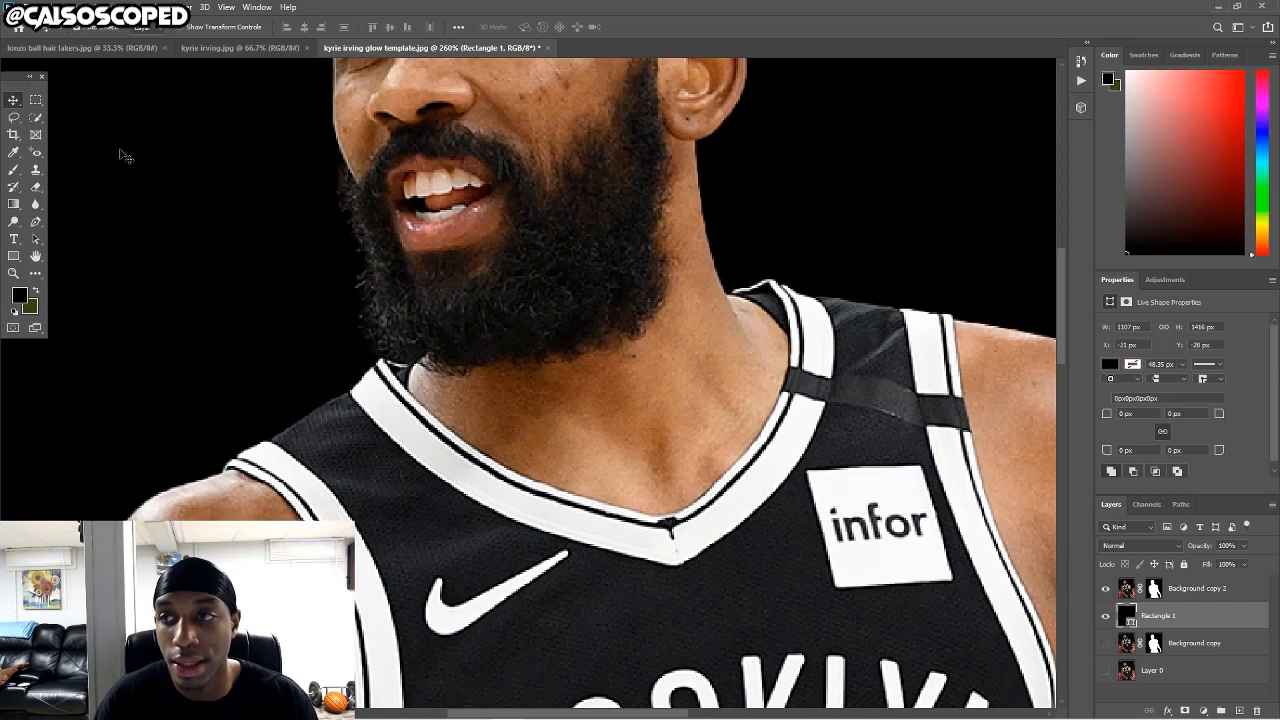
click(14, 118)
drag(16, 121, 46, 124)
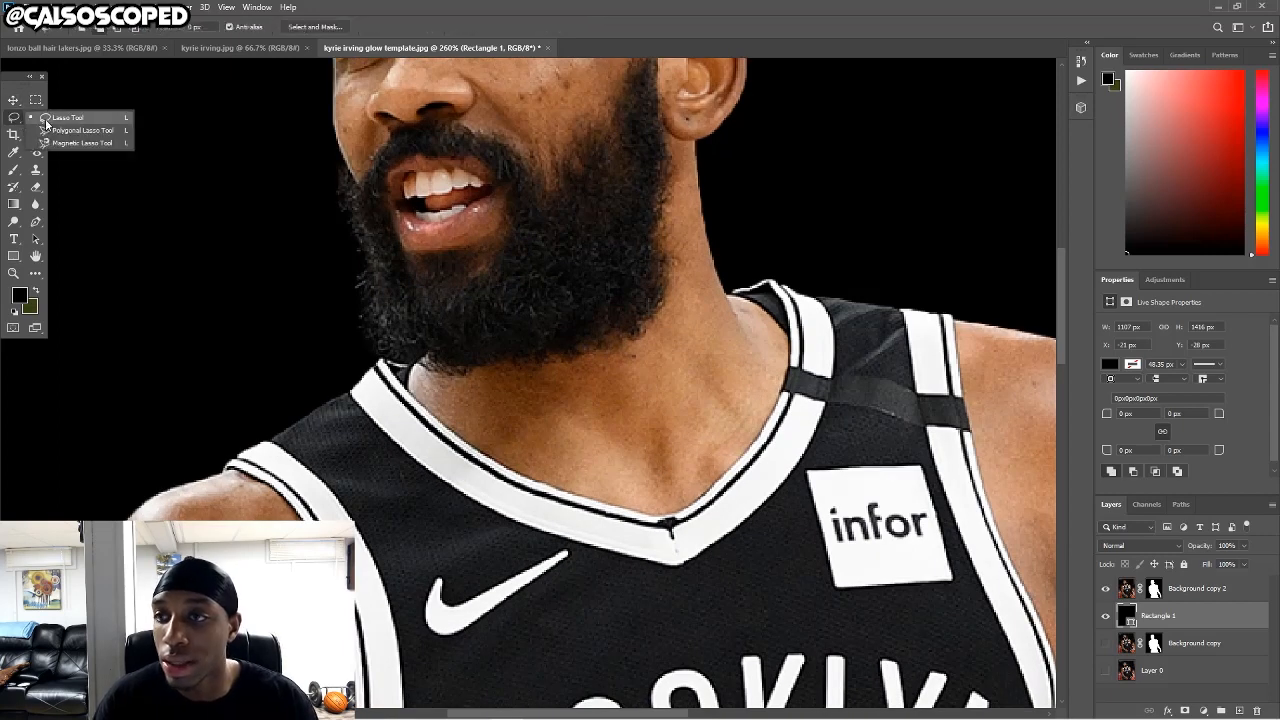
click(46, 124)
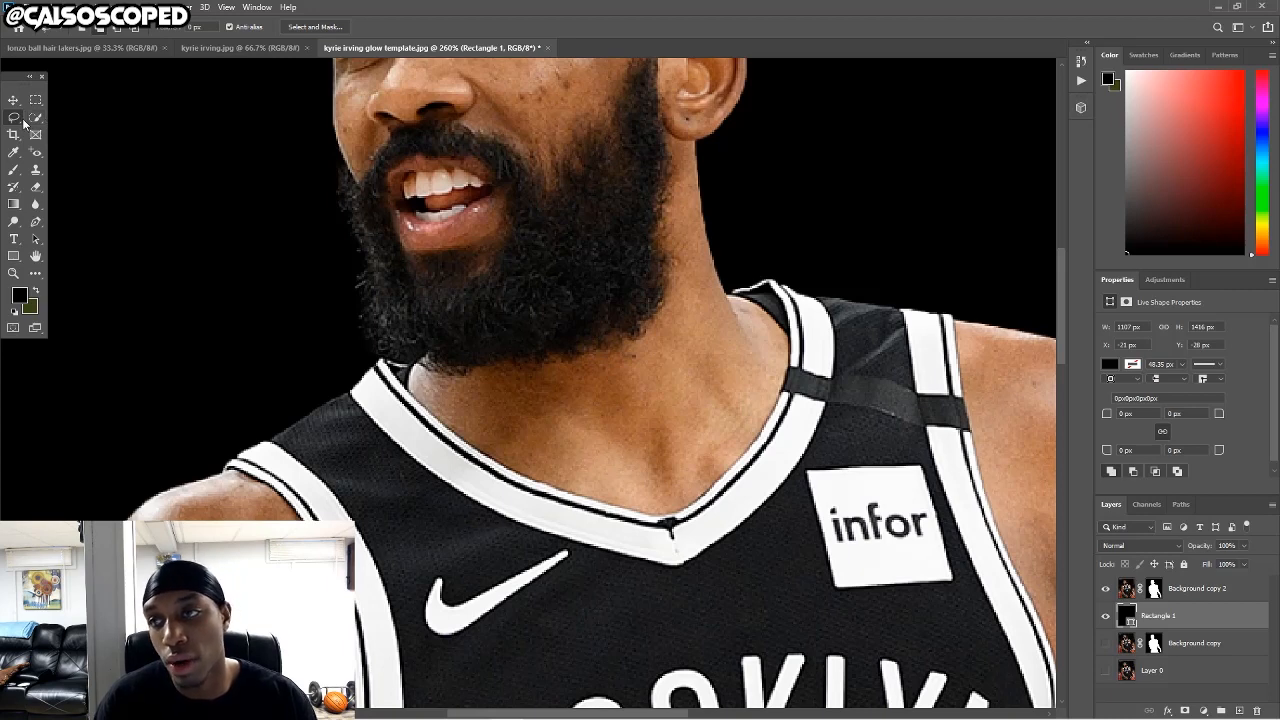
click(31, 122)
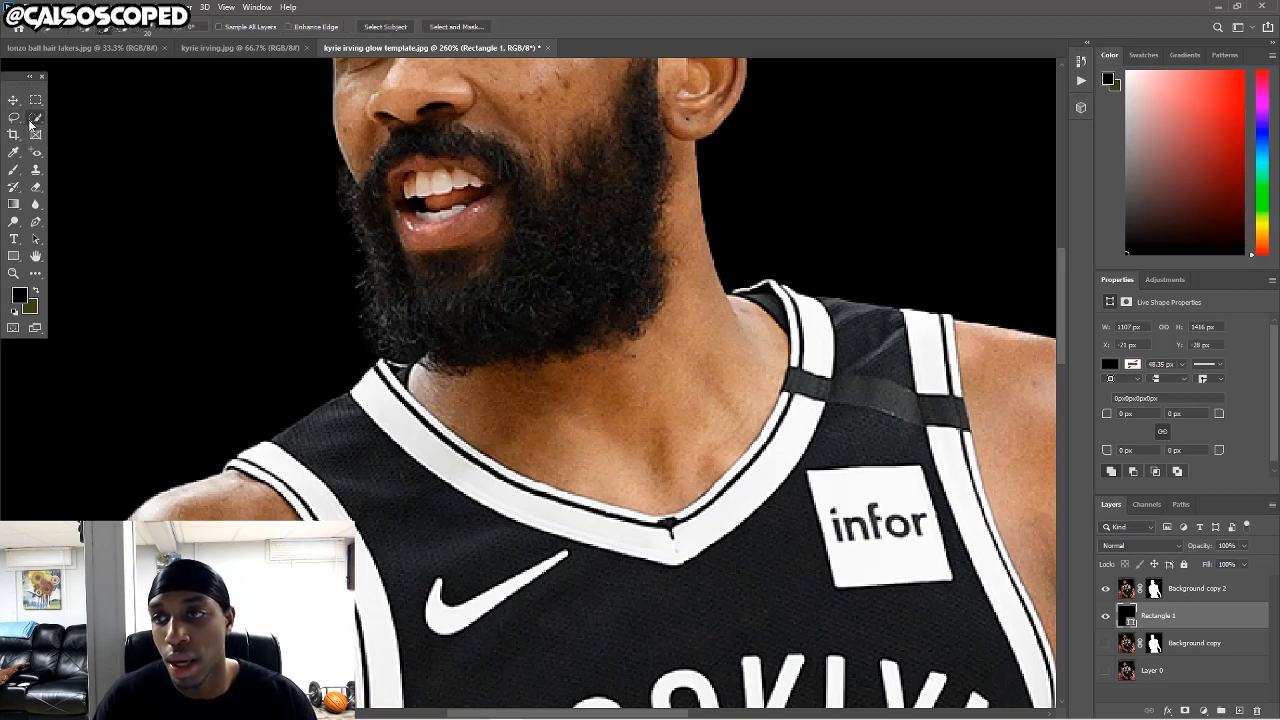
mouse_move(466, 451)
mouse_down()
mouse_move(732, 504)
mouse_move(776, 479)
mouse_move(784, 395)
mouse_move(818, 330)
mouse_move(817, 351)
mouse_move(813, 305)
mouse_up()
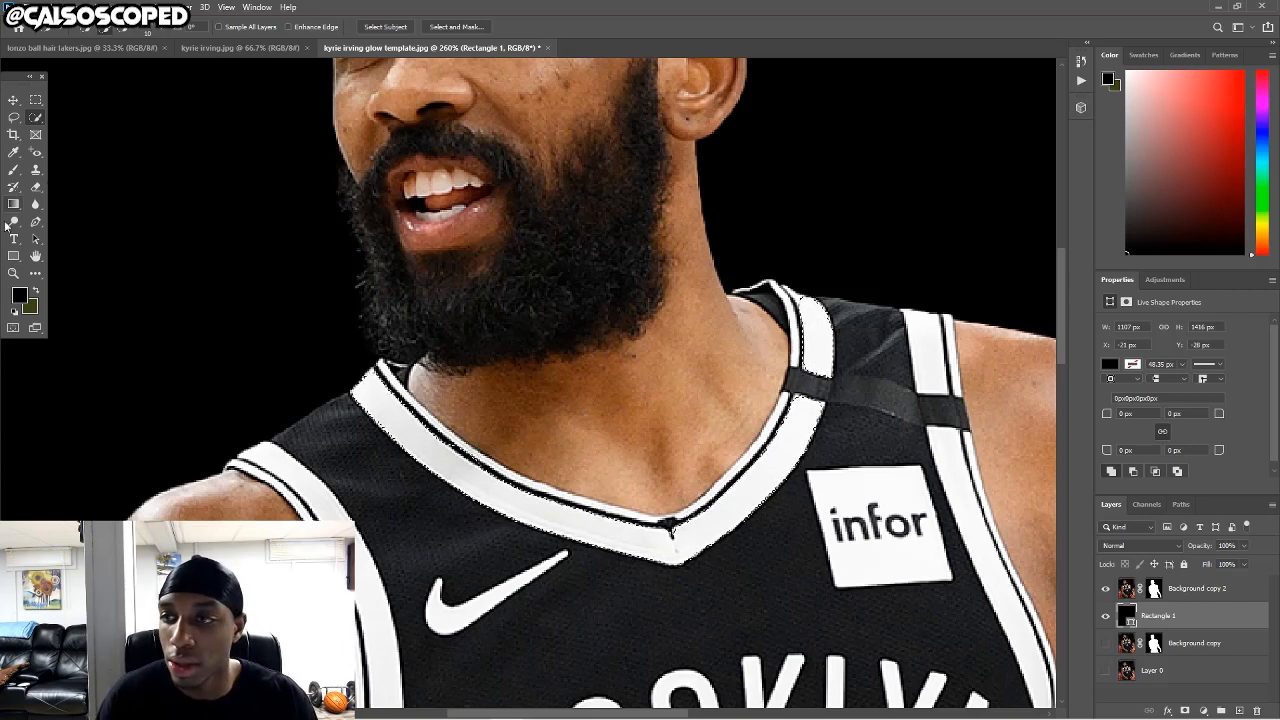
Inspect the selection outlines on the jersey's white trim, lettering and number.
scroll(369, 478, up, 3)
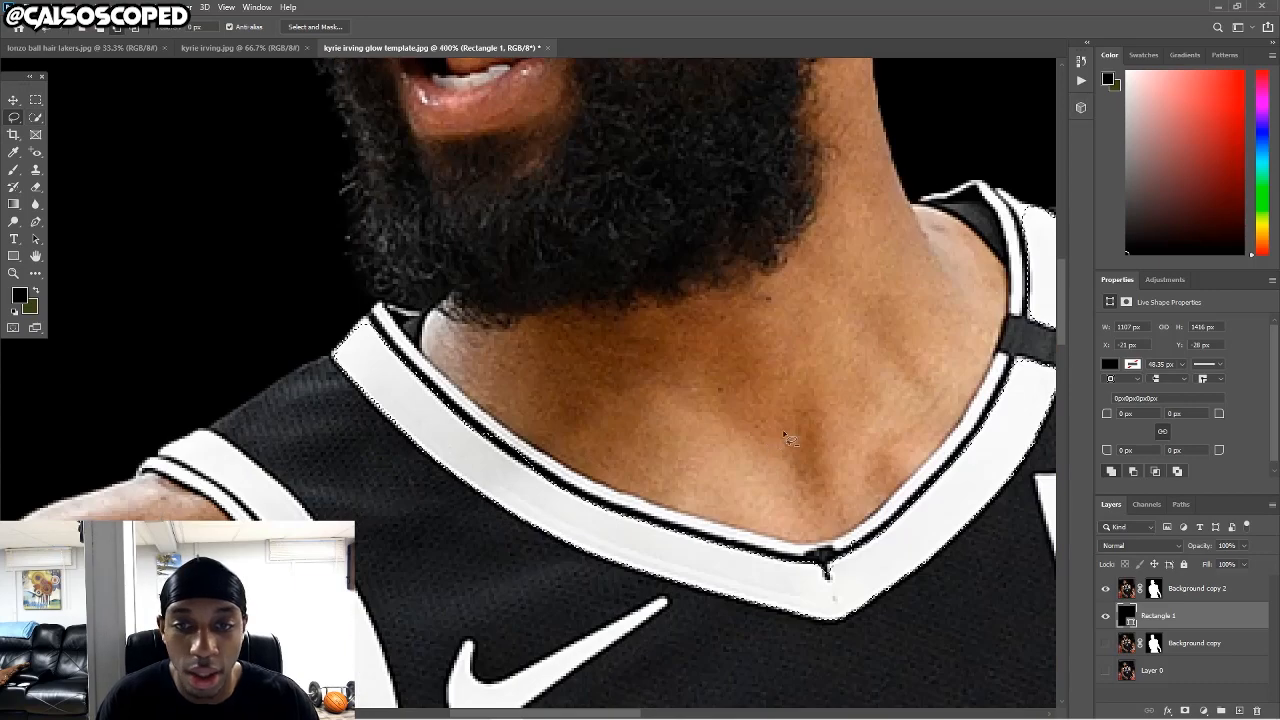
scroll(854, 408, down, 3)
scroll(985, 295, up, 5)
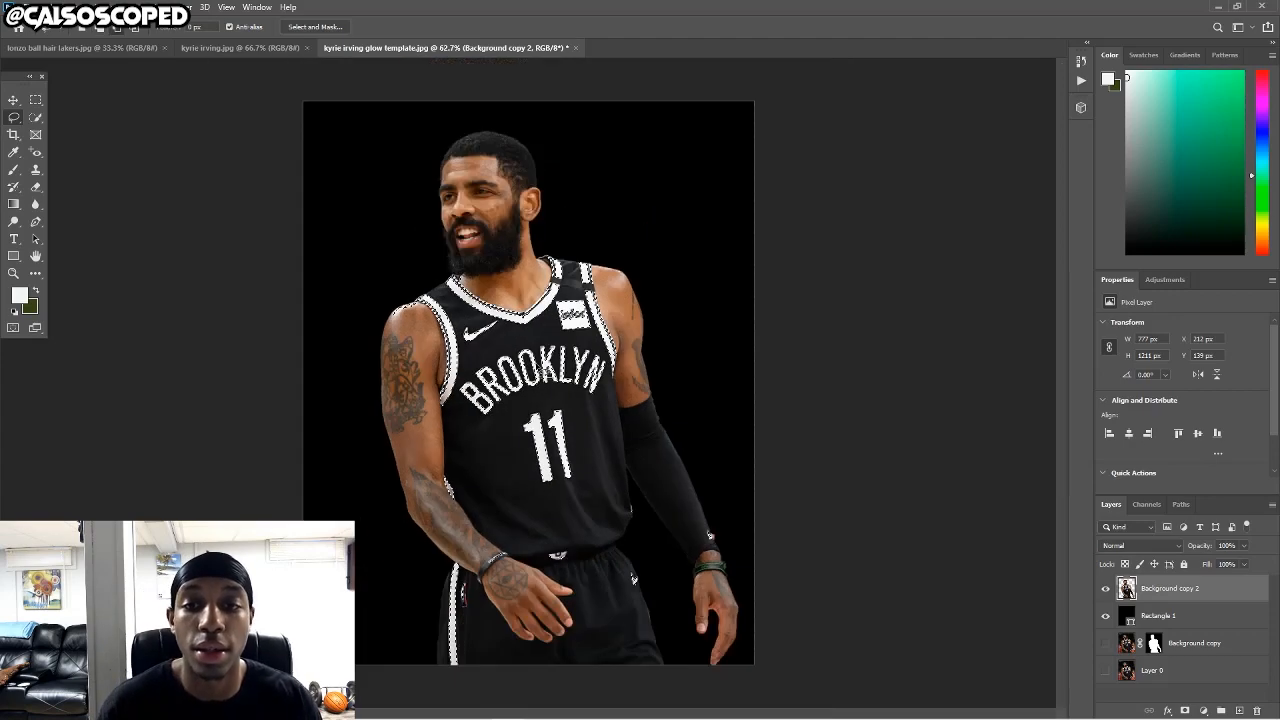
scroll(490, 320, up, 2)
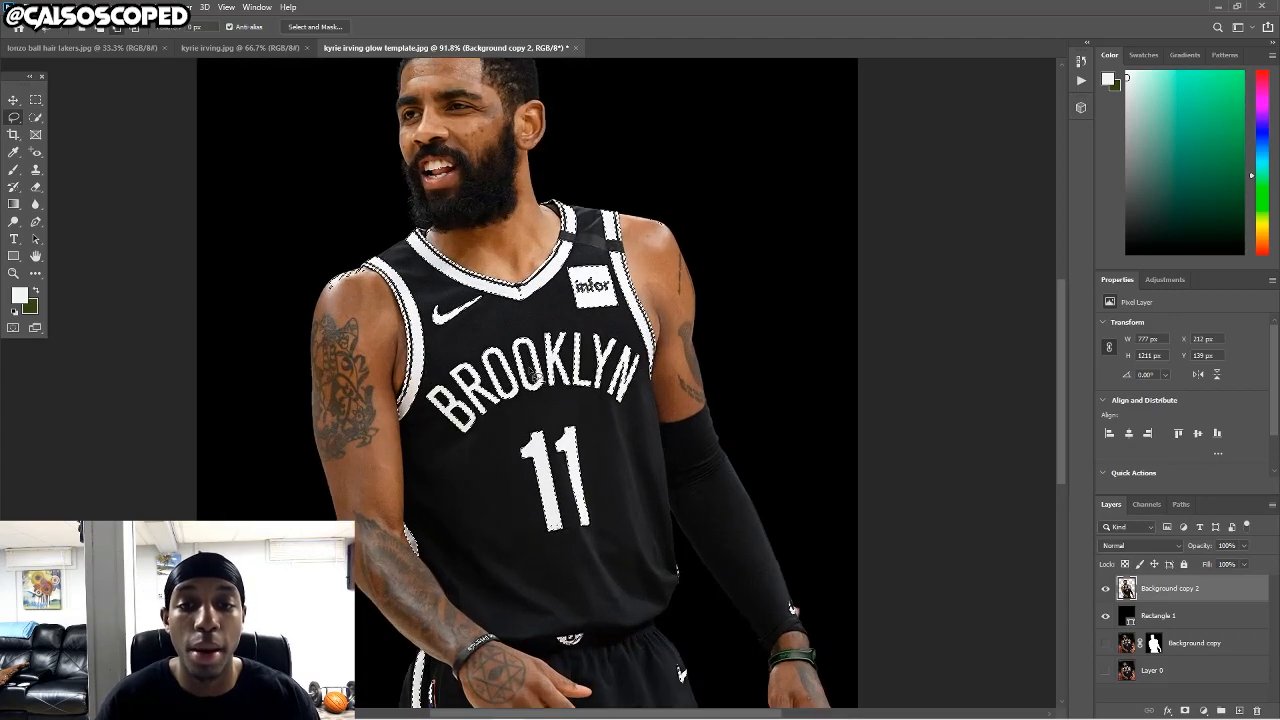
Refine the selection of the jersey's white details with Color Range, using Sampled Colors and a fuzziness of 40.
scroll(483, 290, up, 1)
scroll(483, 290, down, 1)
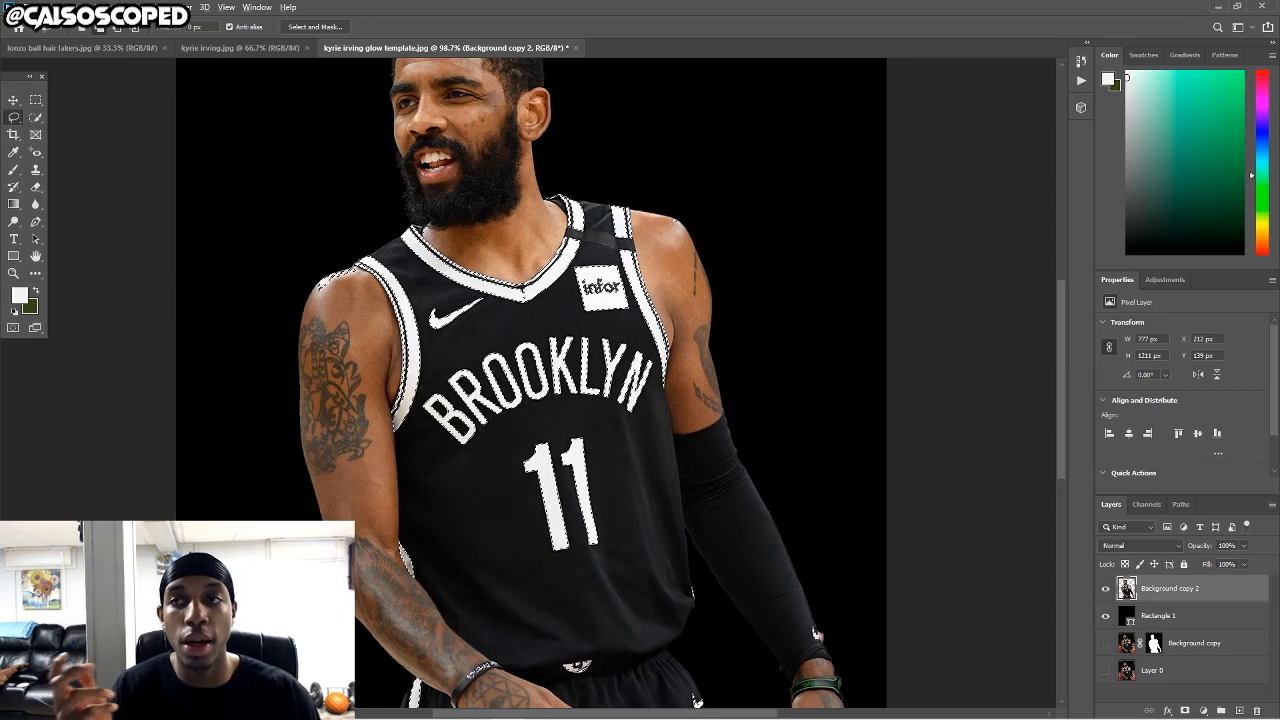
click(157, 7)
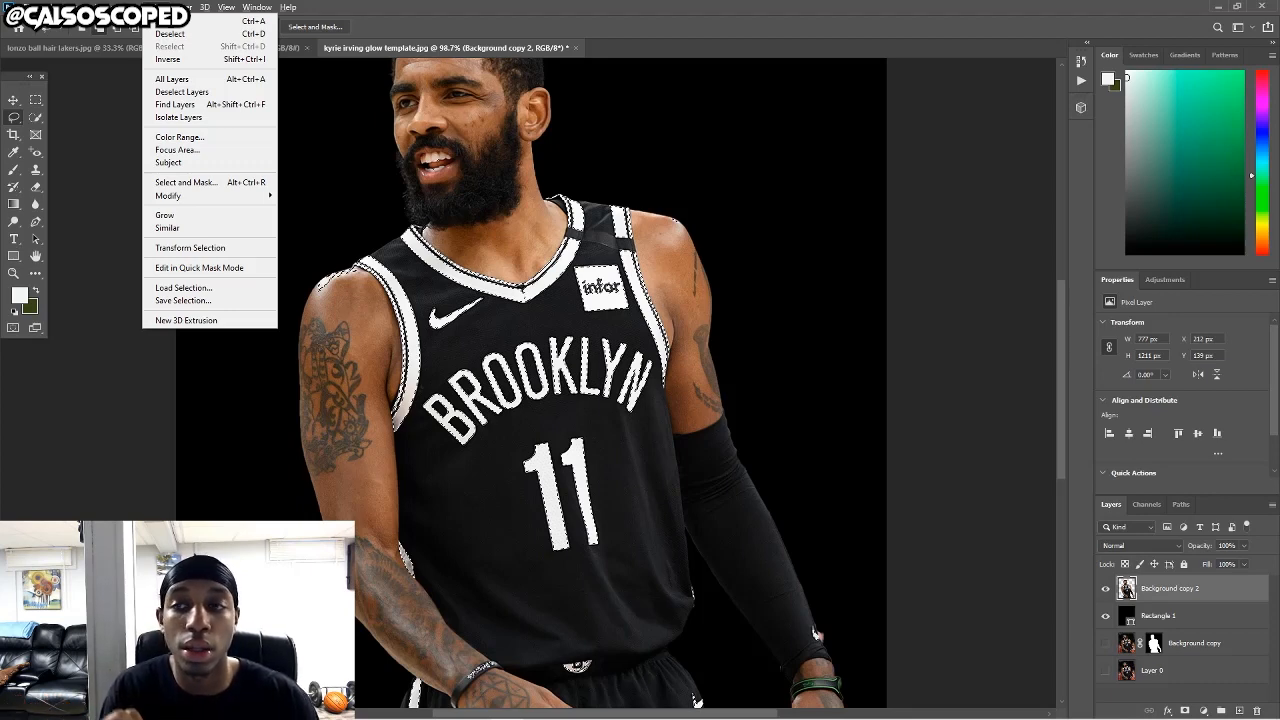
click(178, 139)
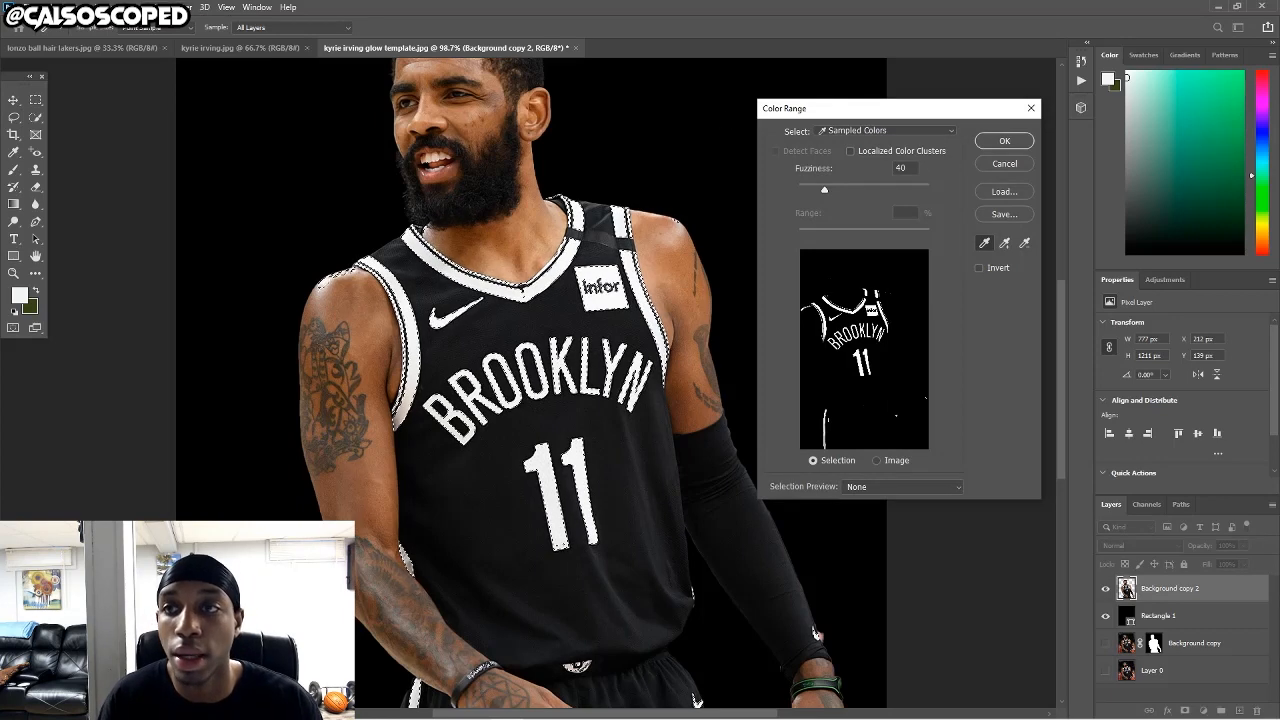
click(156, 7)
click(156, 9)
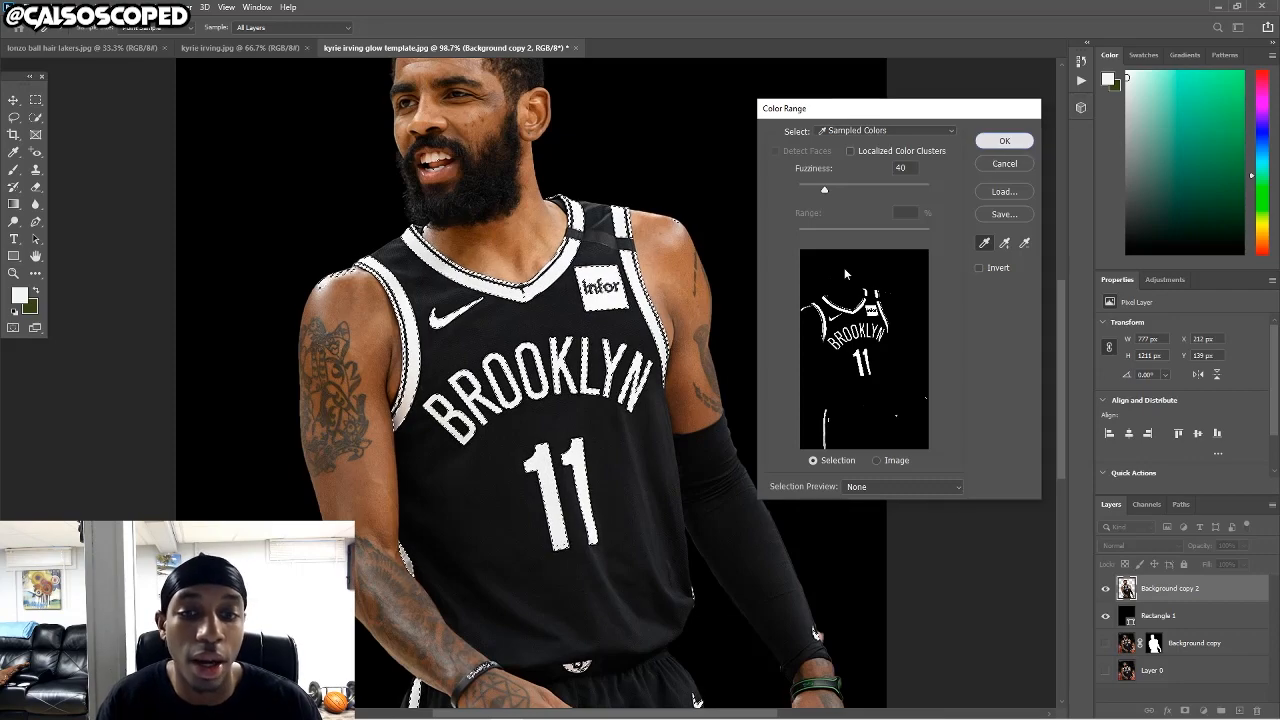
click(1005, 142)
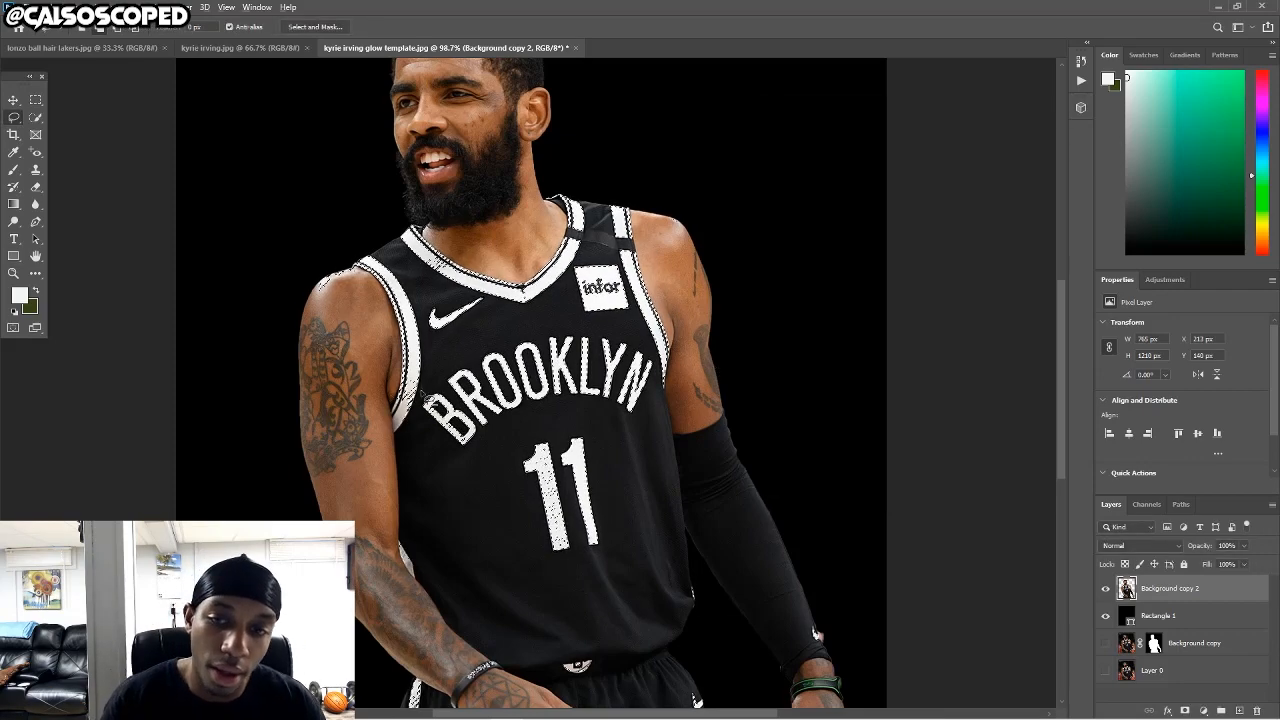
Add the missed spots in the white armhole trim and the letter B to the selection with the Lasso tool.
scroll(418, 368, up, 5)
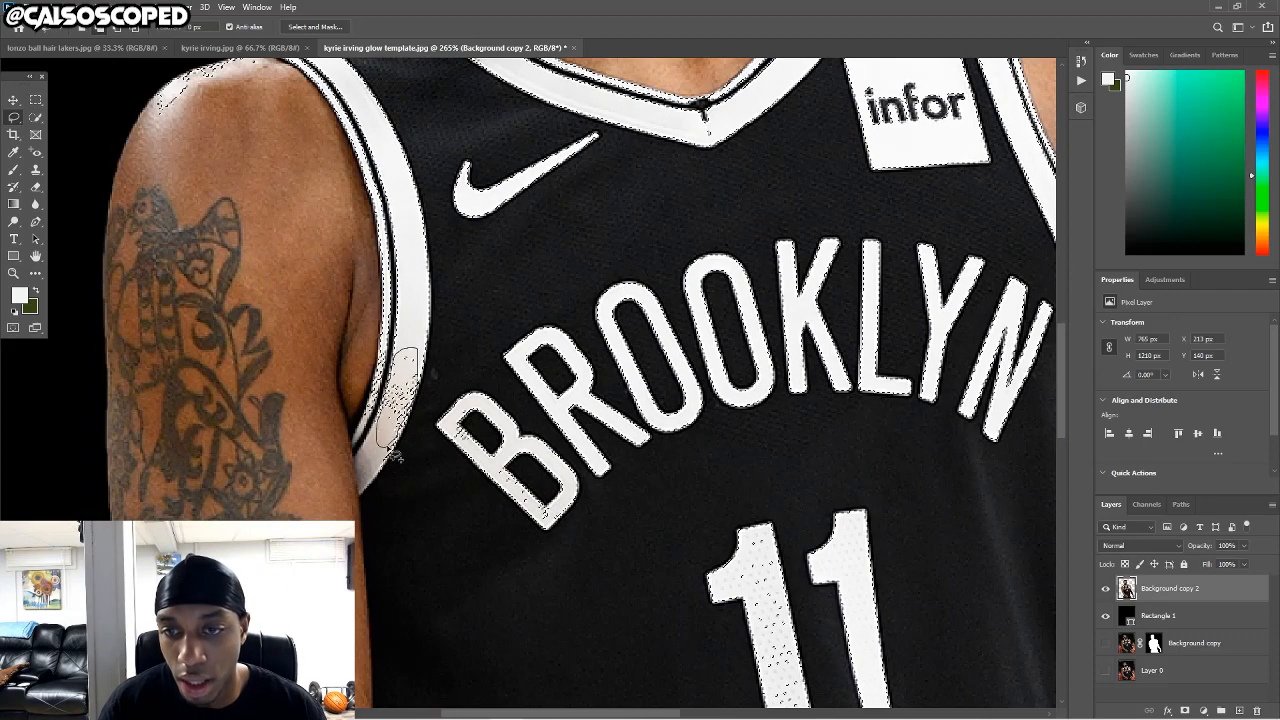
mouse_move(393, 455)
mouse_down()
mouse_move(379, 423)
mouse_move(381, 449)
mouse_move(379, 436)
mouse_move(361, 461)
mouse_move(364, 503)
mouse_move(380, 427)
mouse_up()
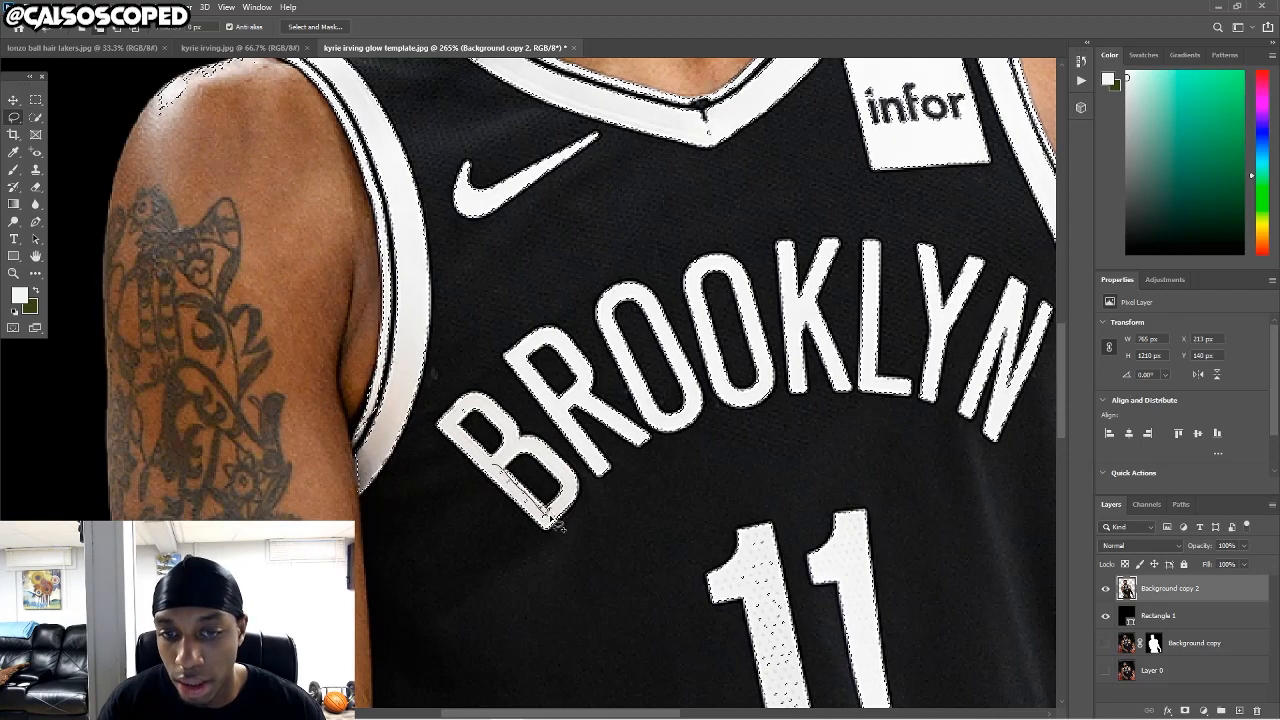
drag(551, 519, 496, 467)
scroll(546, 429, down, 3)
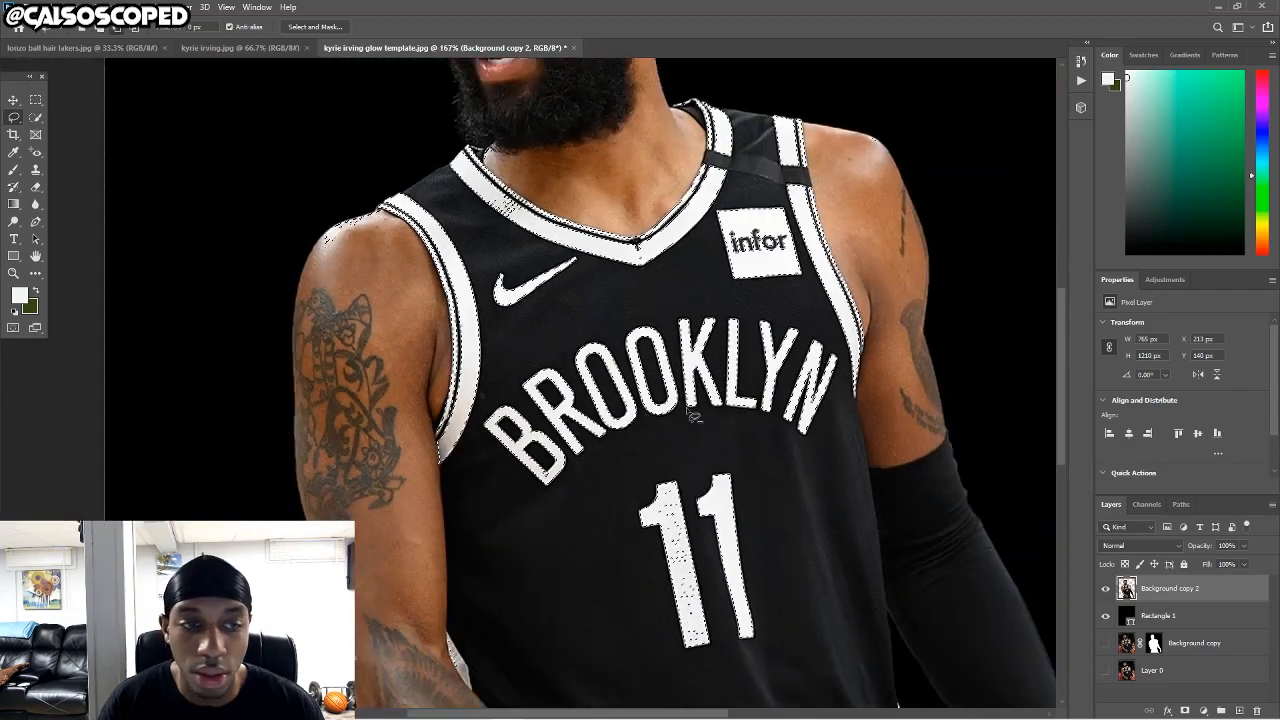
Fill the selection gaps inside the jersey number 11 and the white collar trim with the Lasso tool.
scroll(693, 417, down, 3)
scroll(597, 410, up, 5)
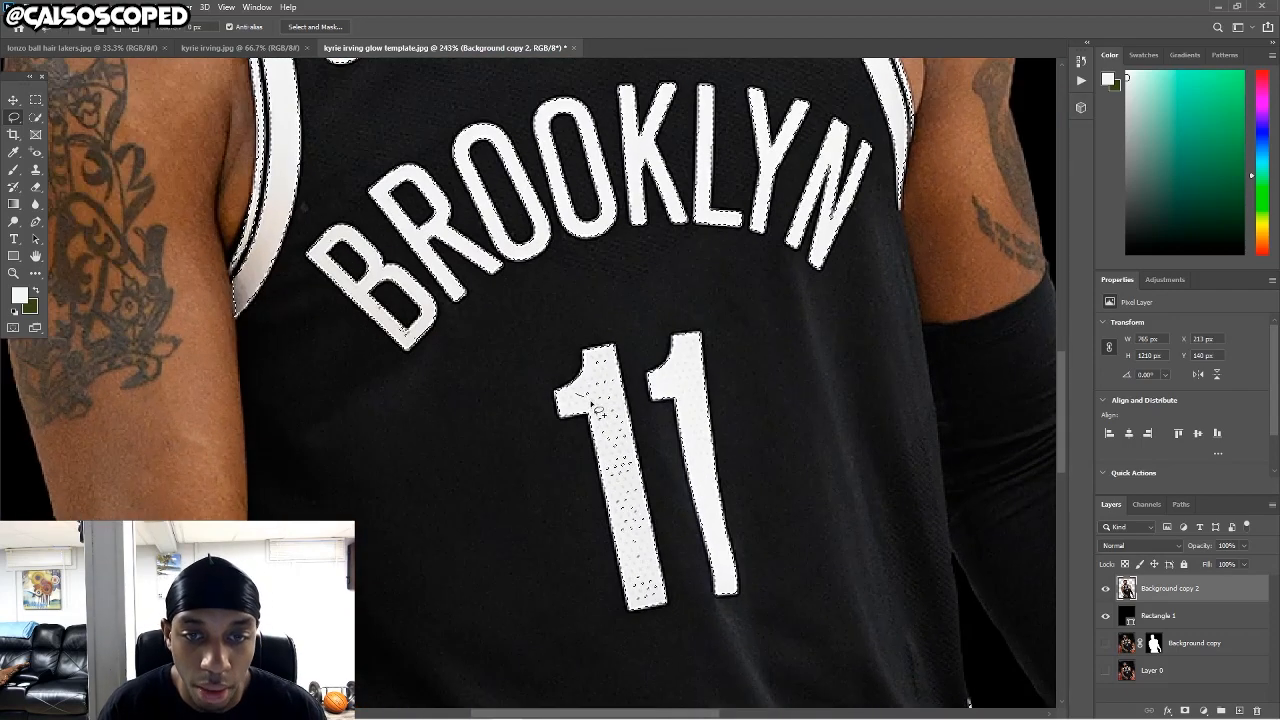
mouse_move(597, 410)
mouse_down()
mouse_move(632, 603)
mouse_move(659, 606)
mouse_move(612, 361)
mouse_move(598, 360)
mouse_move(584, 390)
mouse_up()
scroll(584, 390, down, 3)
scroll(607, 203, up, 3)
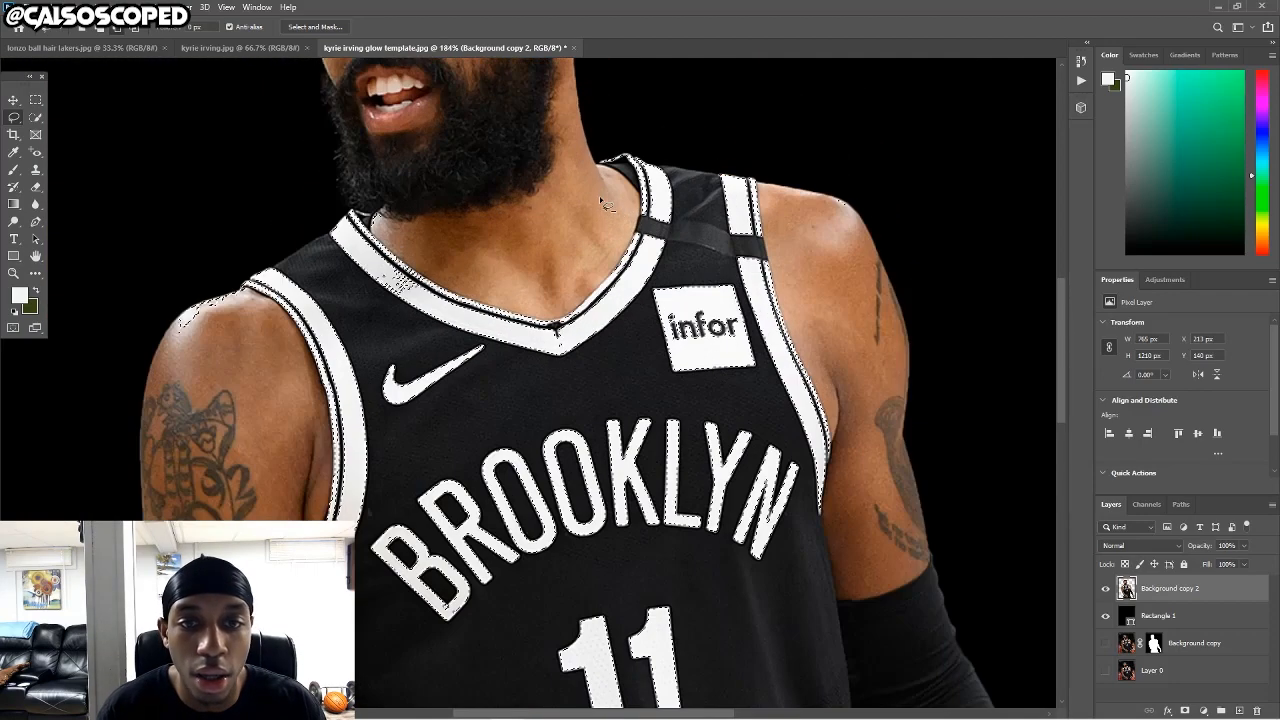
scroll(405, 290, up, 2)
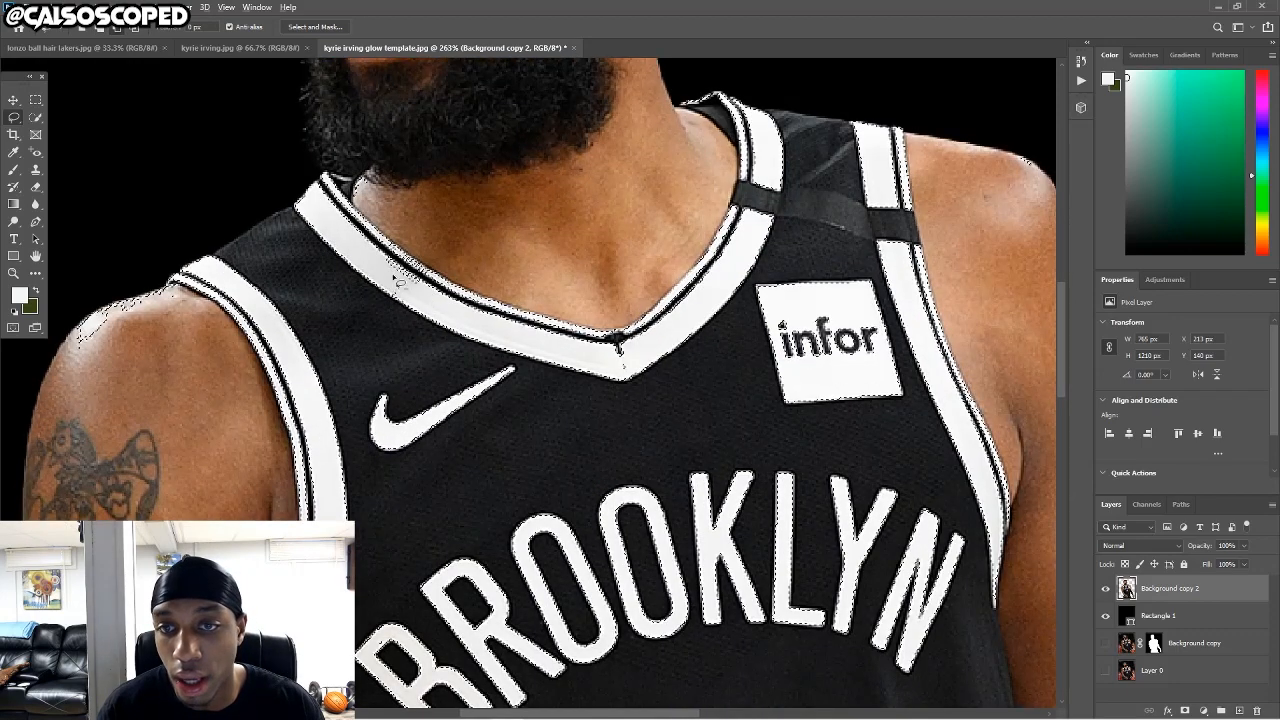
scroll(395, 283, down, 3)
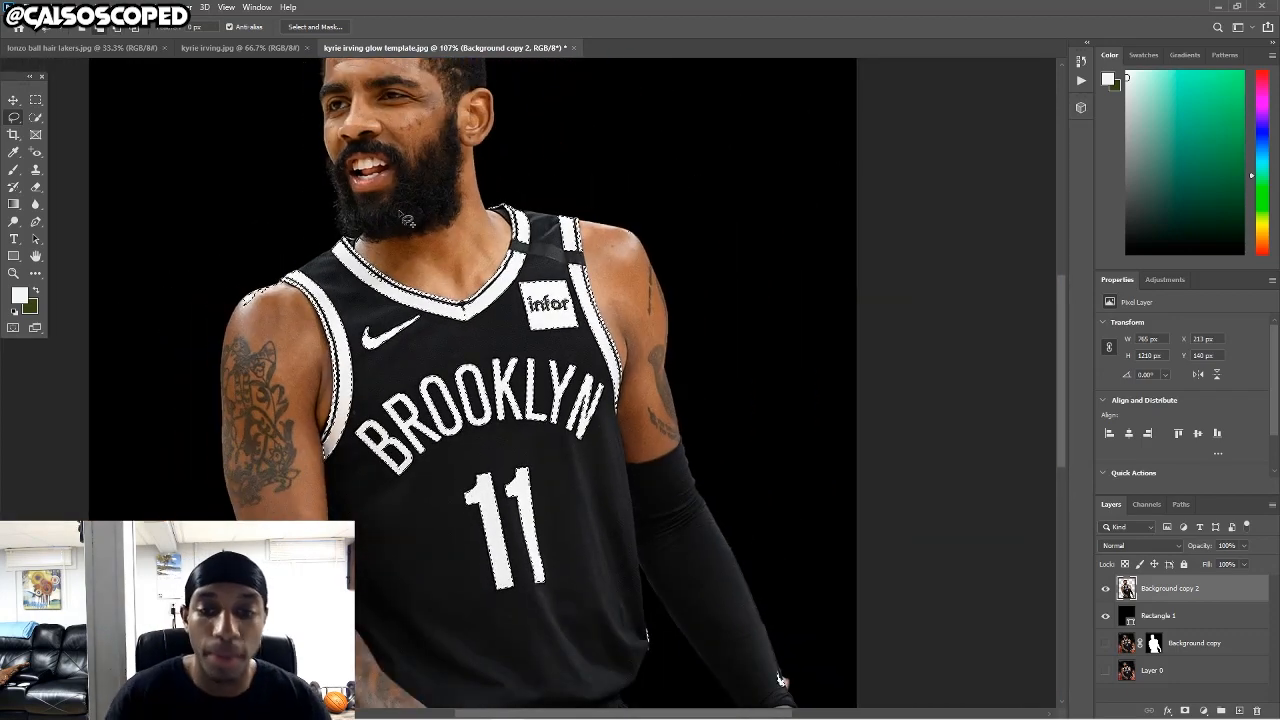
scroll(505, 553, down, 2)
scroll(505, 553, down, 1)
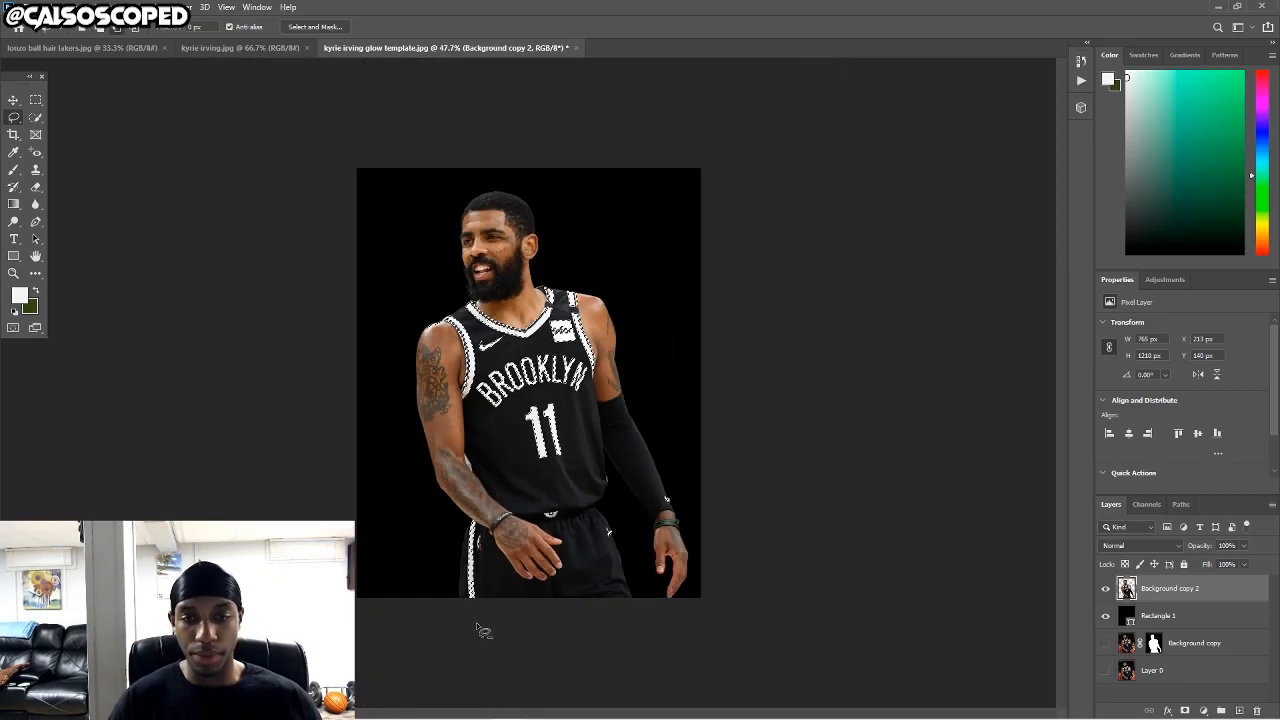
Clean up the selection around the white side stripe of the shorts with the Lasso tool.
scroll(505, 553, up, 5)
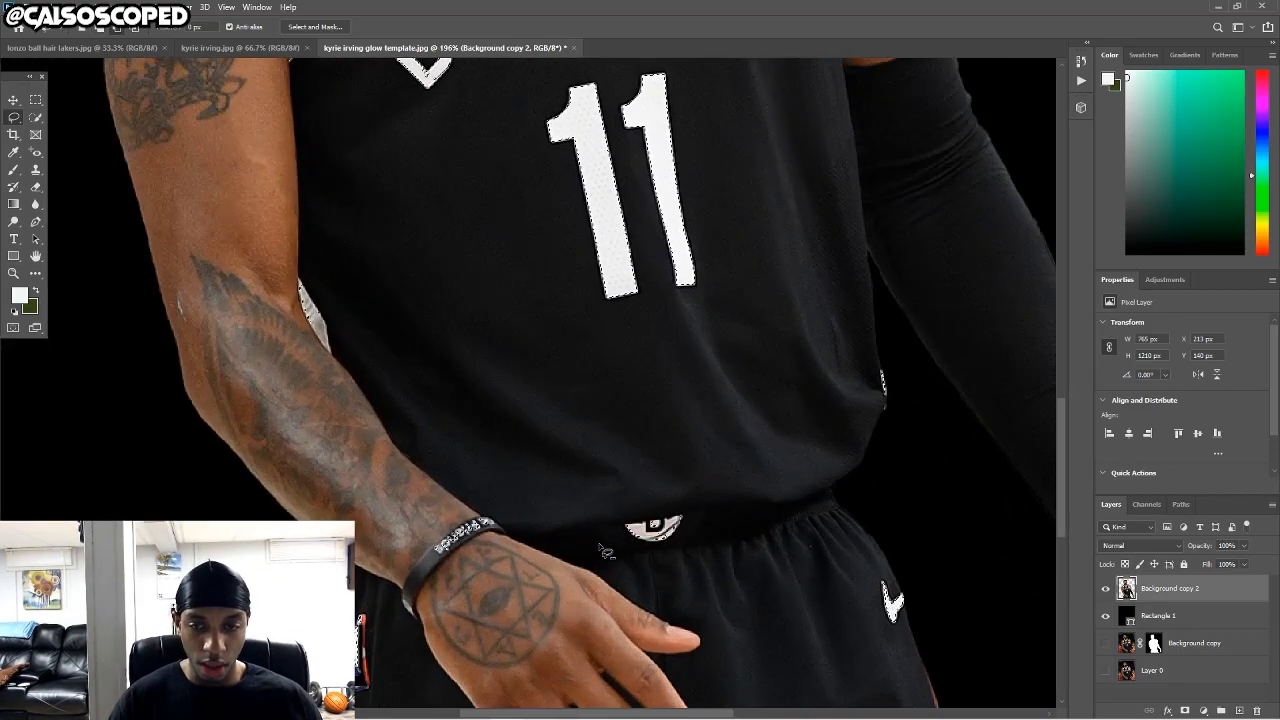
scroll(606, 551, down, 2)
scroll(400, 640, up, 3)
mouse_move(385, 688)
mouse_down()
mouse_move(405, 515)
mouse_move(388, 502)
mouse_move(373, 688)
mouse_up()
scroll(451, 628, down, 6)
scroll(465, 503, down, 2)
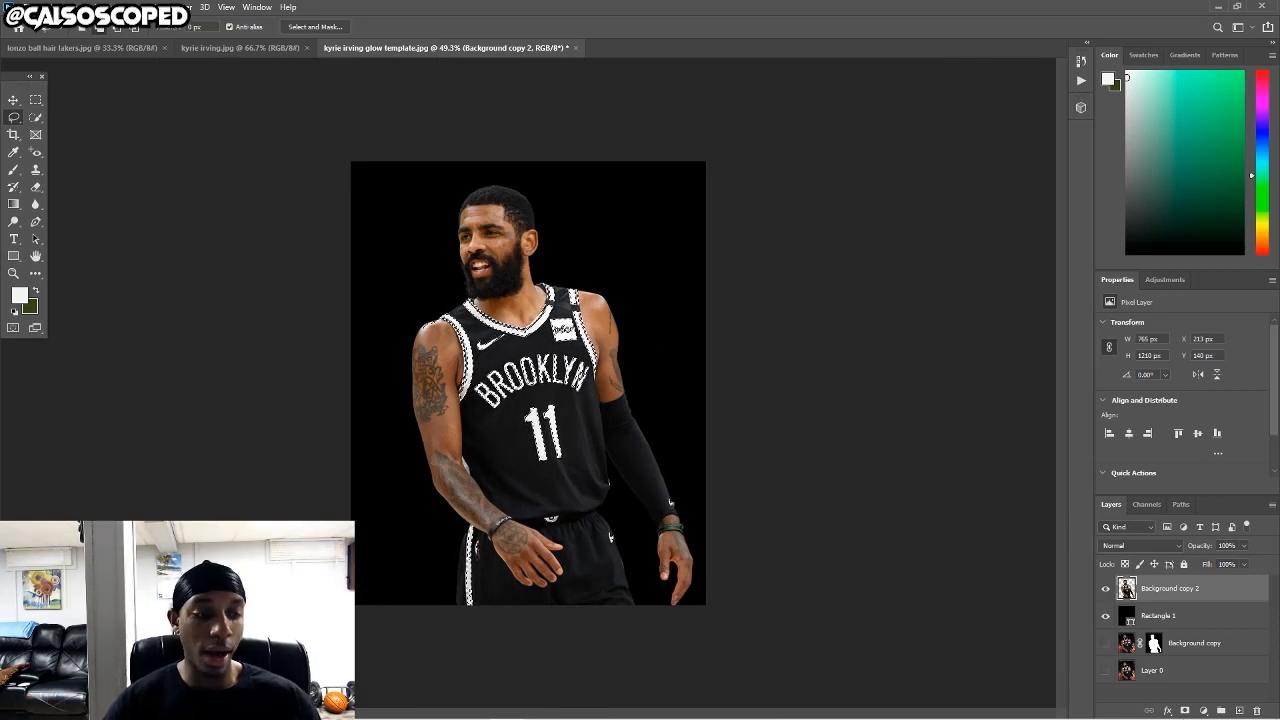
Mask the cutout layer Background copy 2 to the selected white details and duplicate the masked layer.
click(1185, 712)
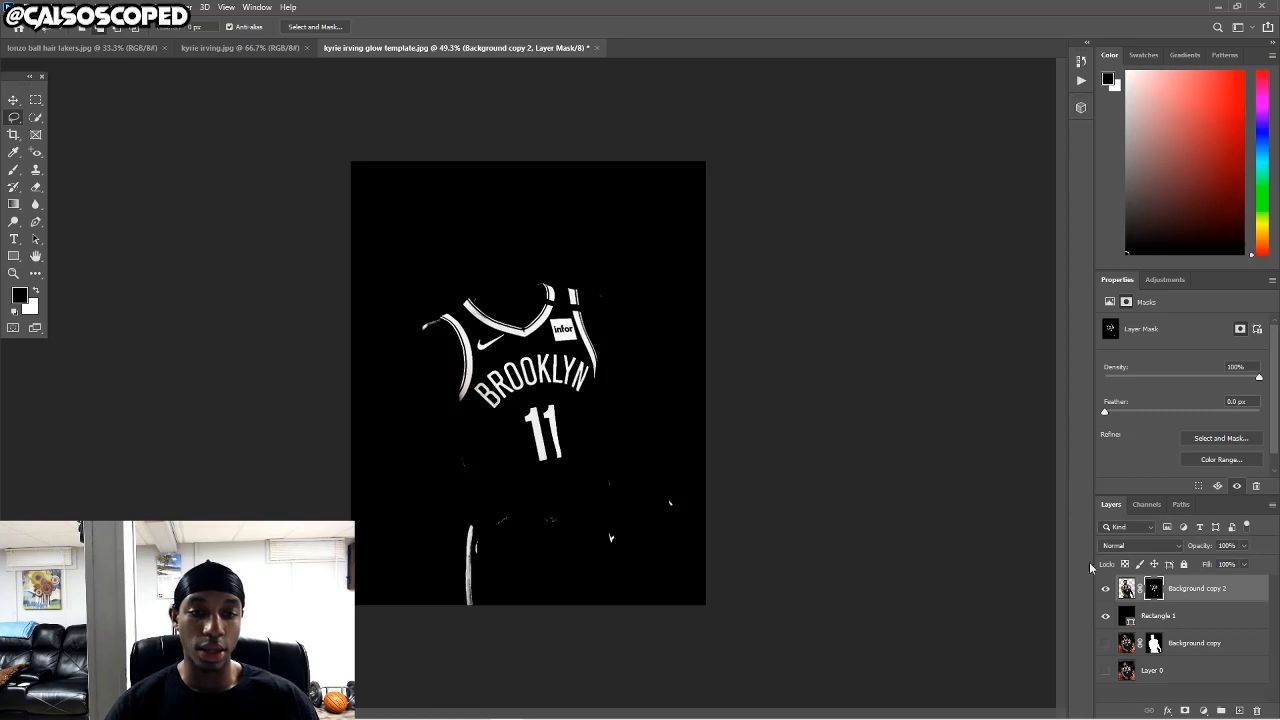
key(ctrl+j)
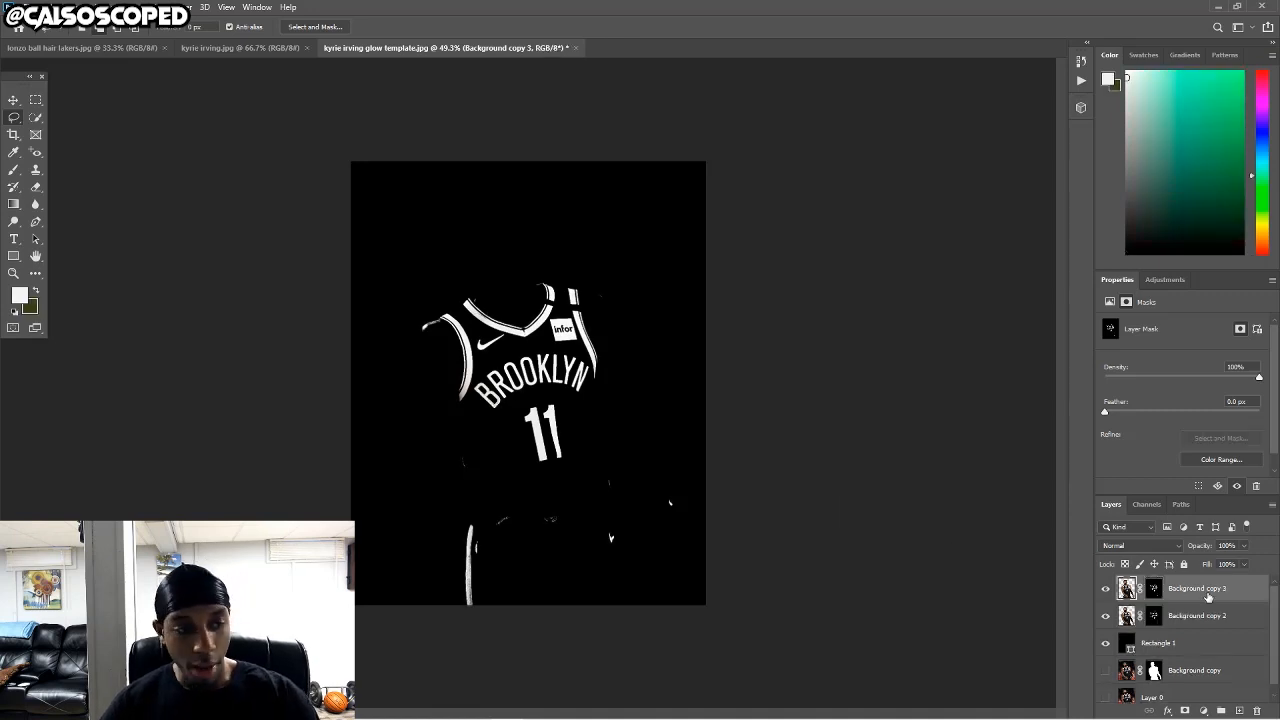
Delete the layer mask from Background copy 2 and rename that layer "kyrie irving".
right_click(1155, 619)
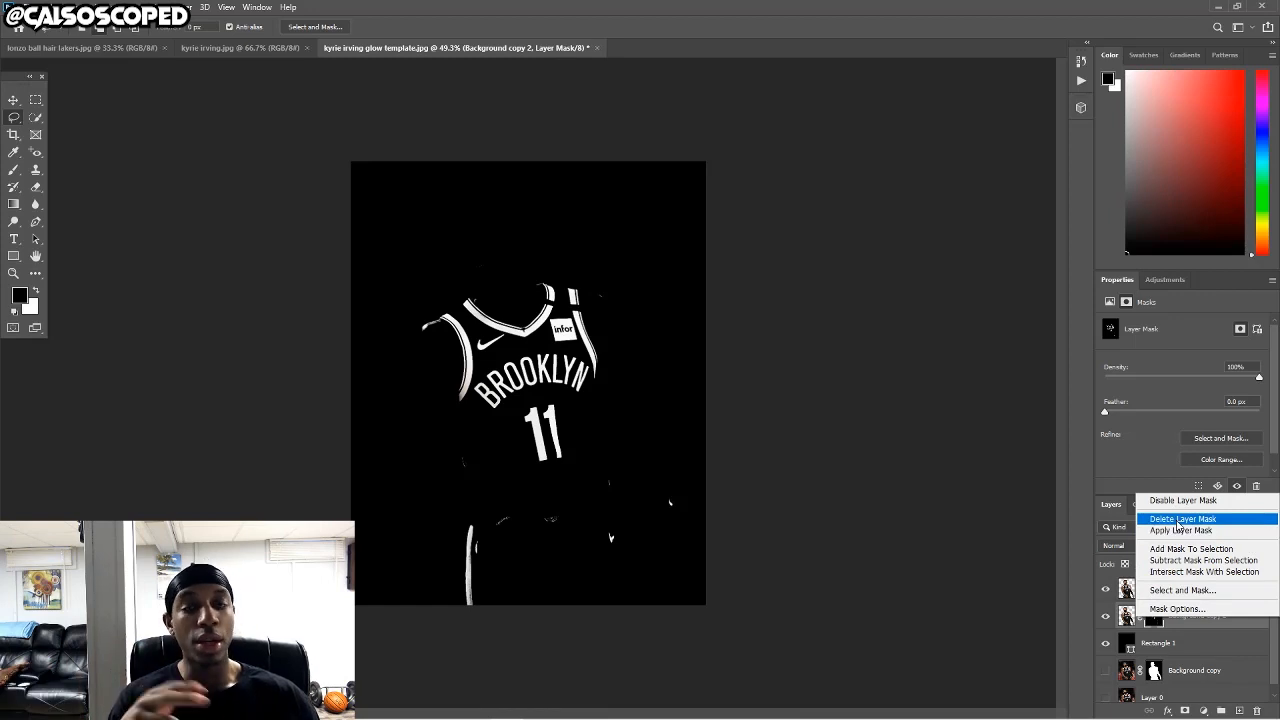
click(1181, 520)
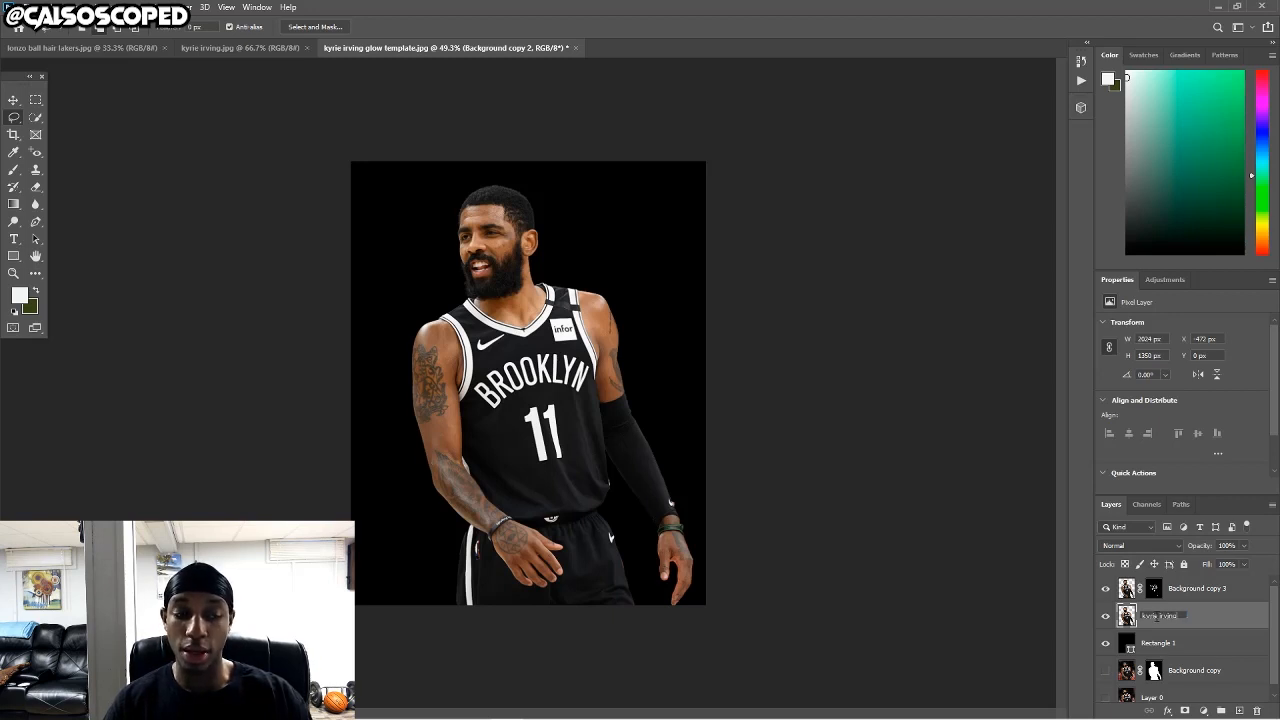
key(Return)
Rename the masked layer Background copy 3 as "white base".
click(1158, 596)
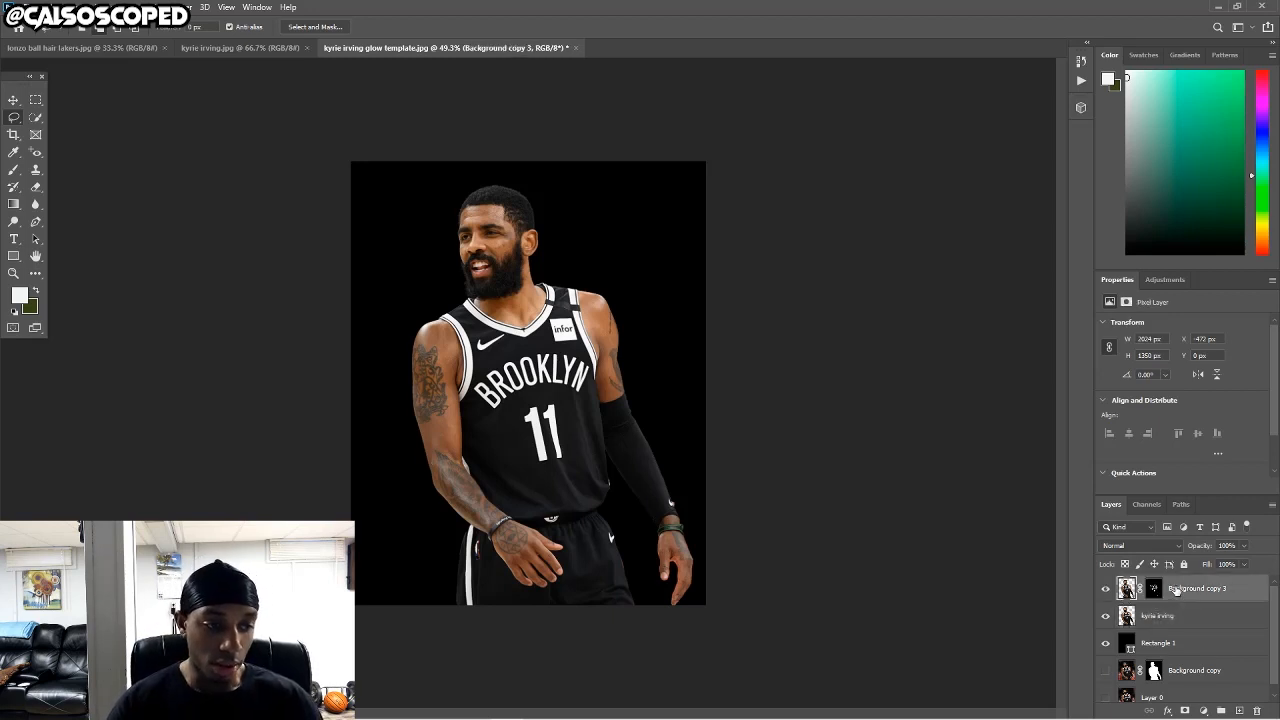
double_click(1185, 588)
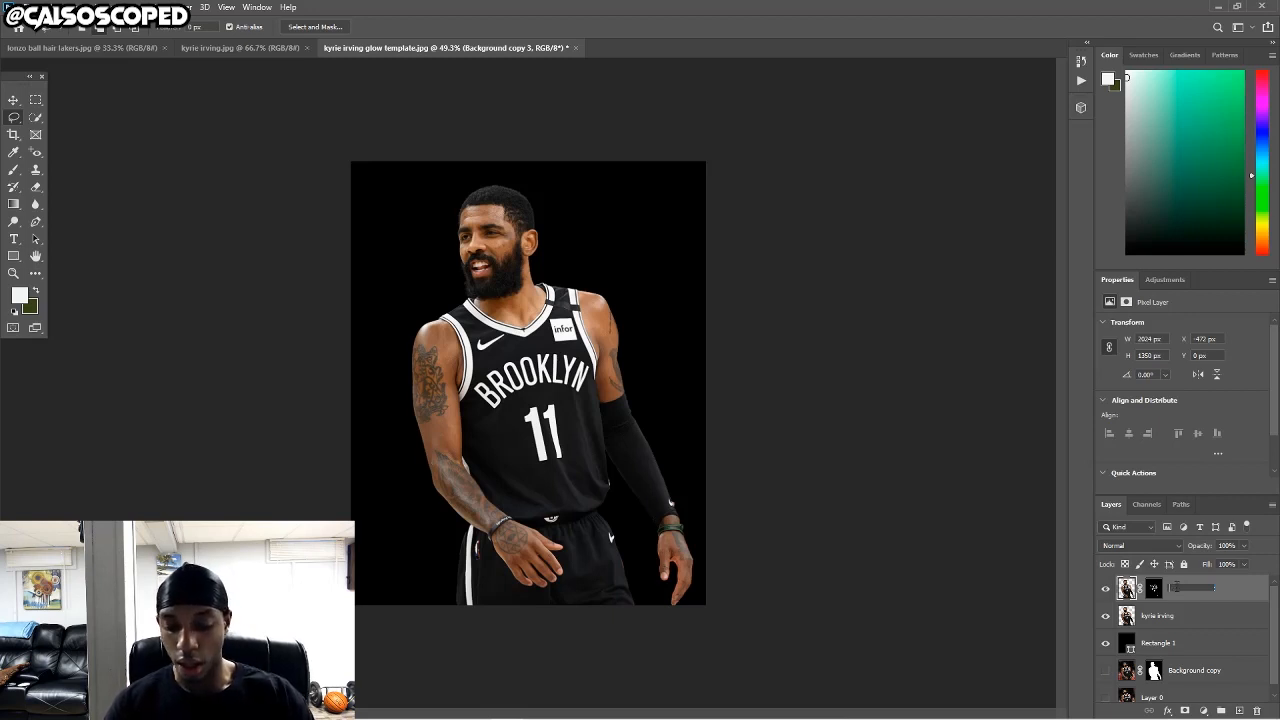
text(white base)
key(Return)
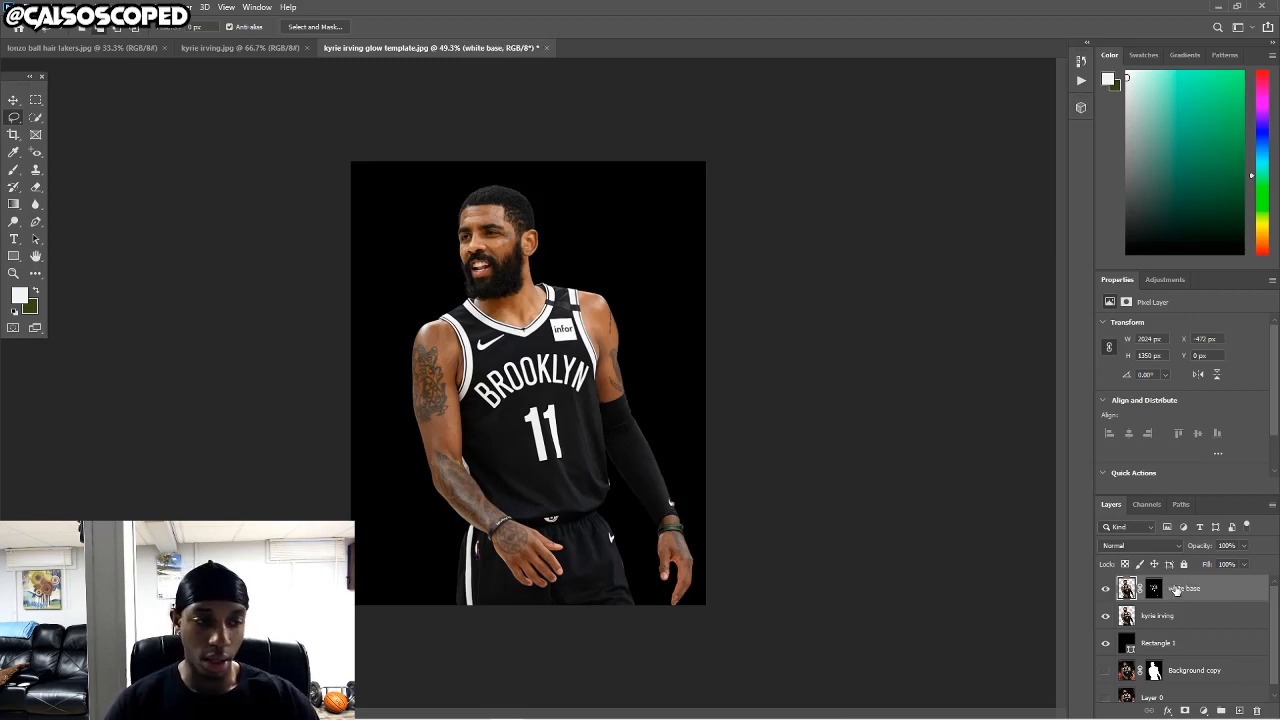
Duplicate the white base layer and convert the copy to a smart object.
scroll(668, 405, up, 5)
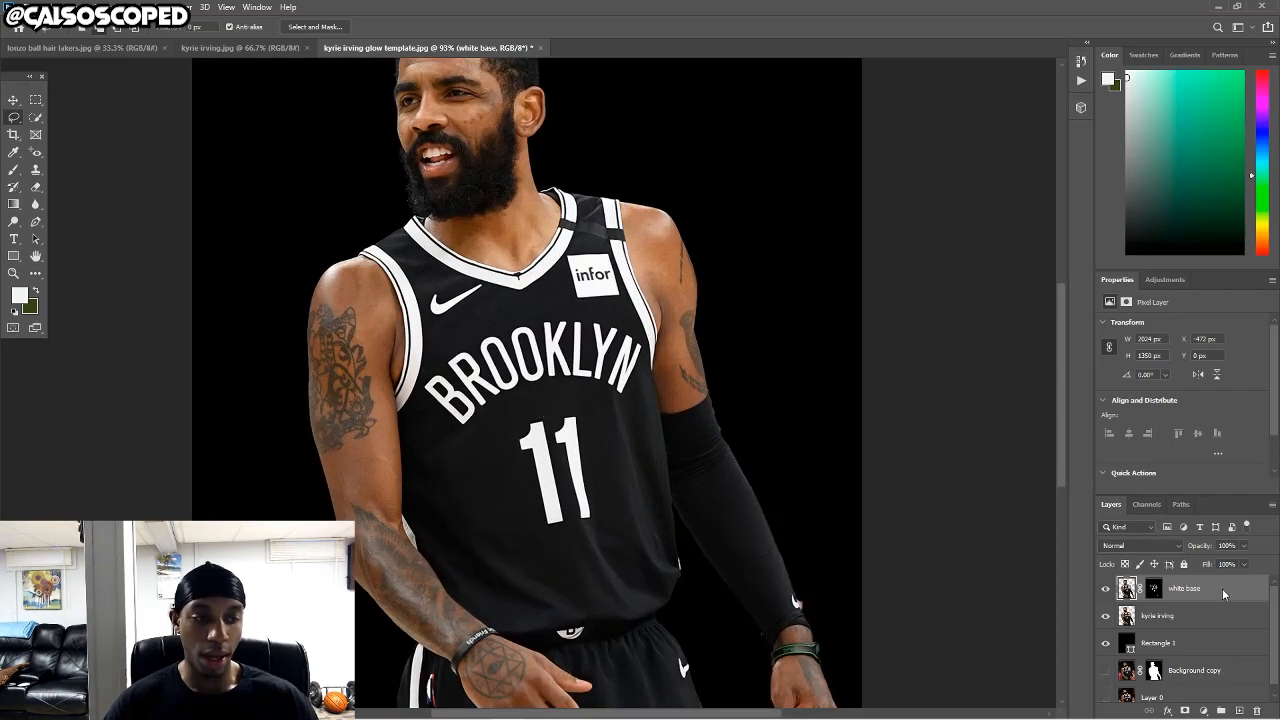
right_click(1223, 594)
key(Escape)
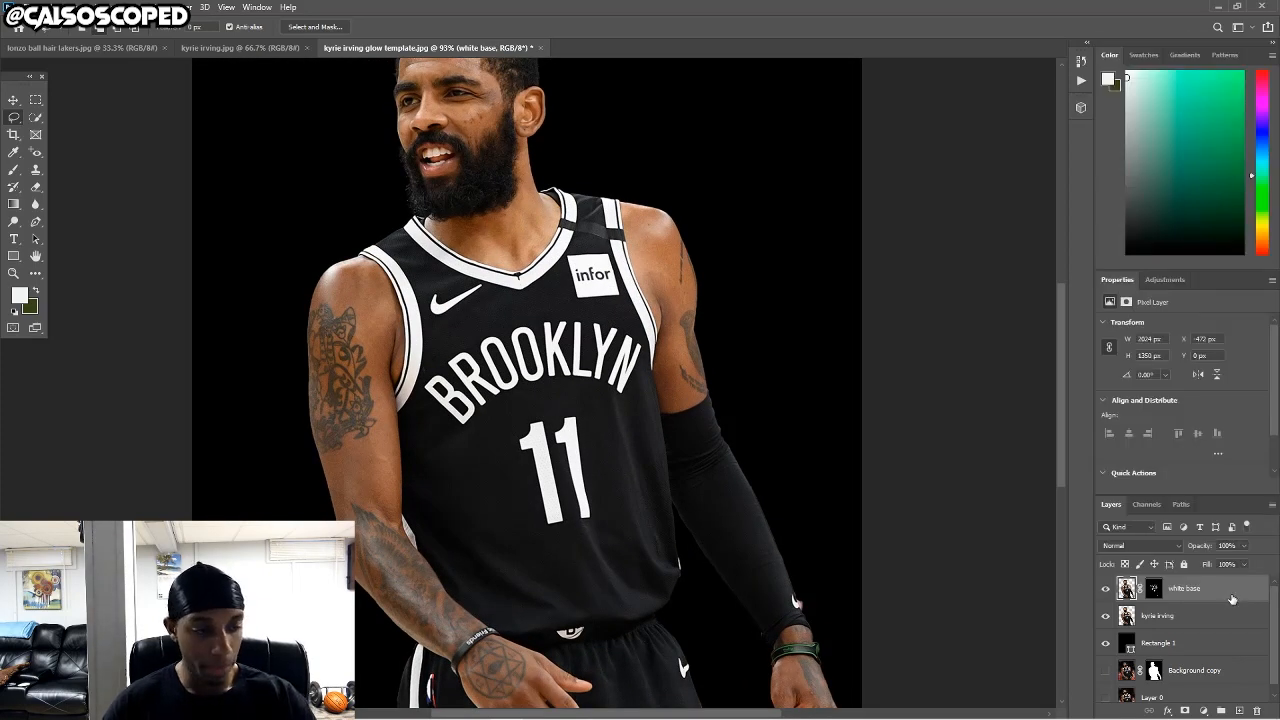
key(ctrl+j)
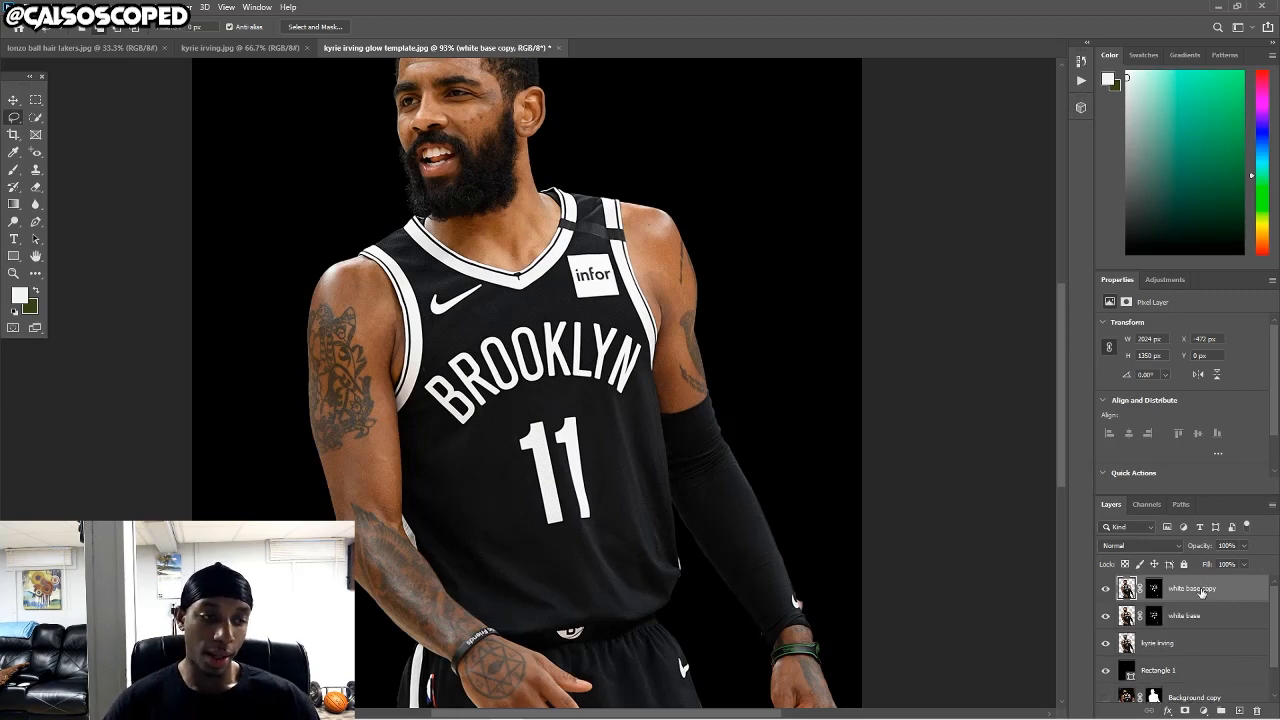
right_click(1201, 592)
click(1160, 206)
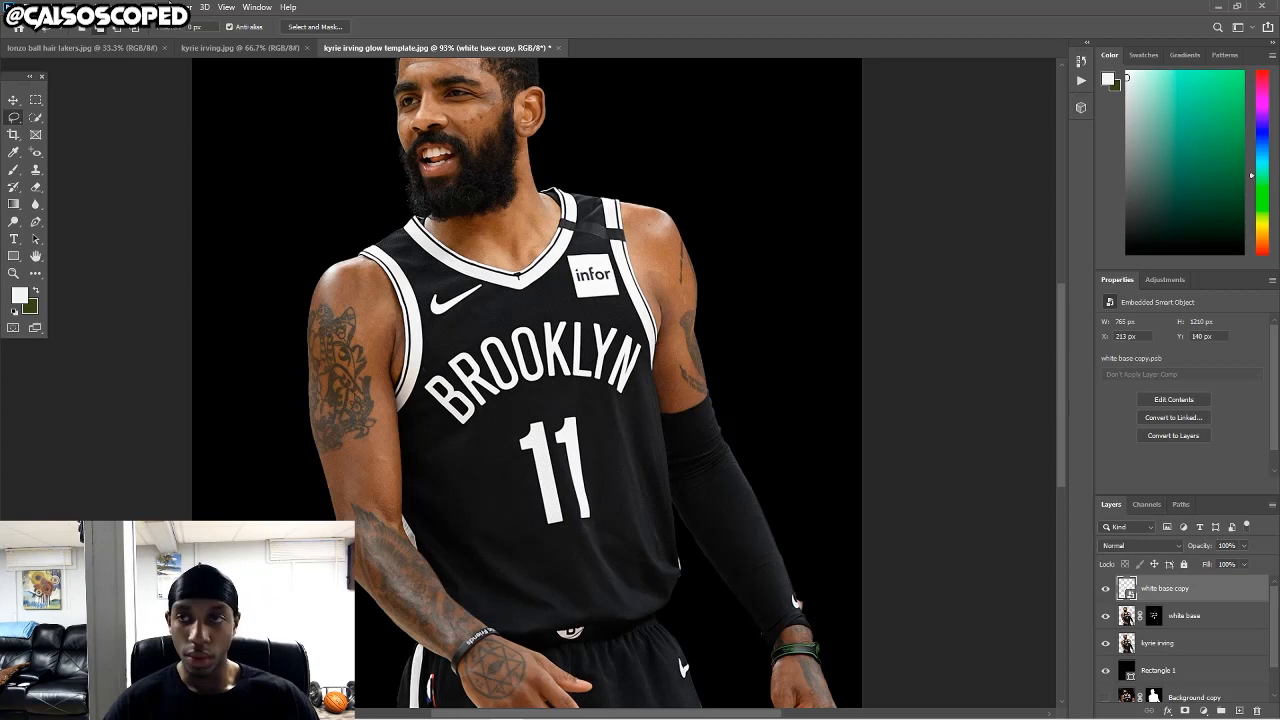
click(156, 7)
mouse_move(183, 7)
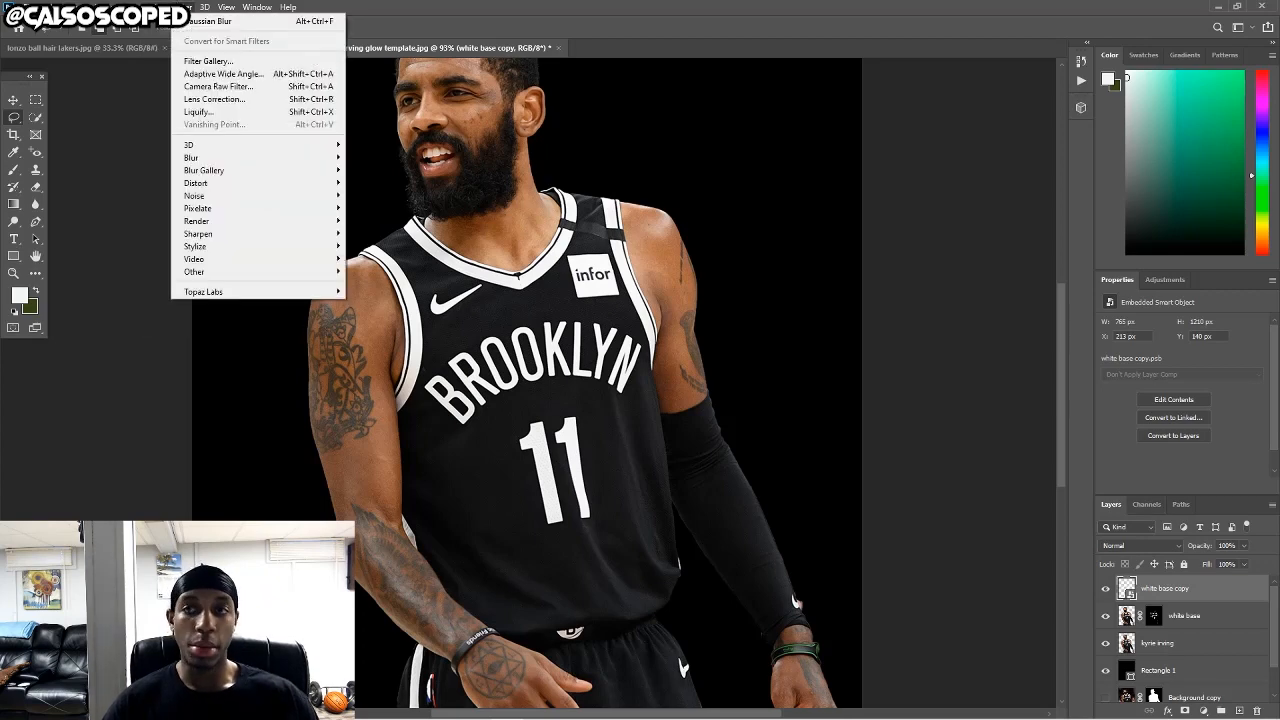
click(1213, 584)
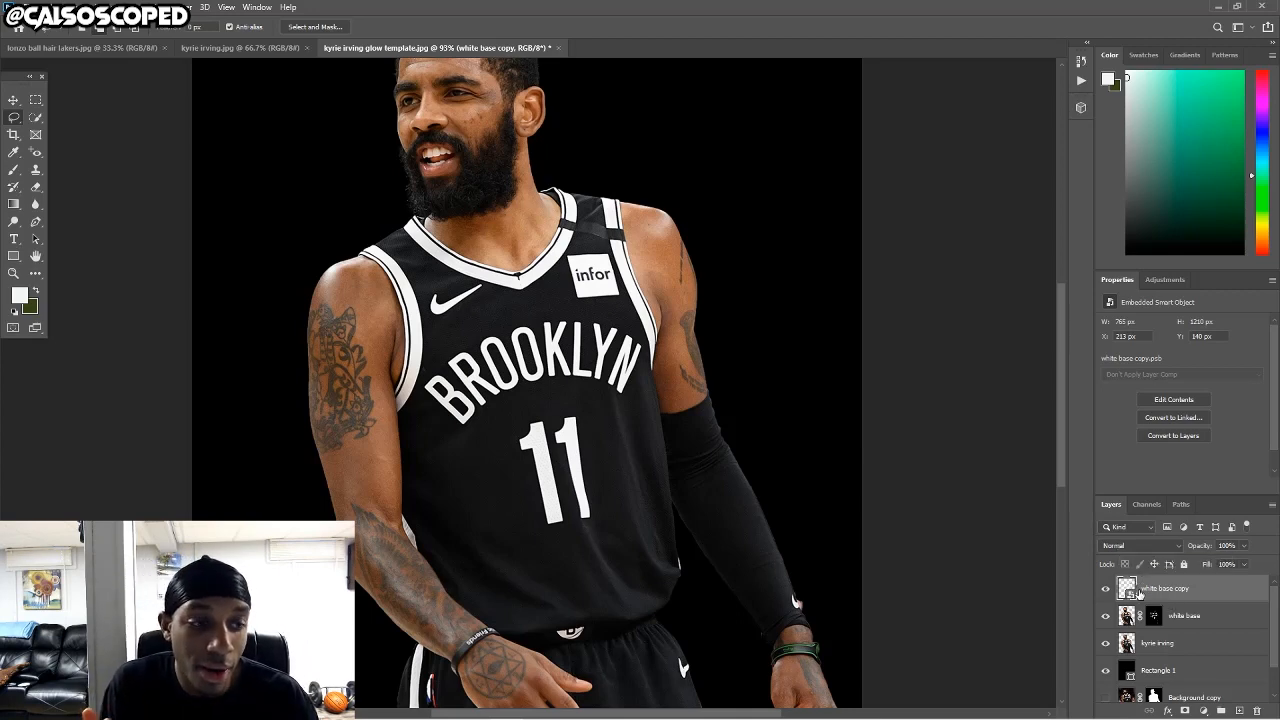
Duplicate the white base copy smart object and add an Outer Glow layer style to the new copy.
key(ctrl+j)
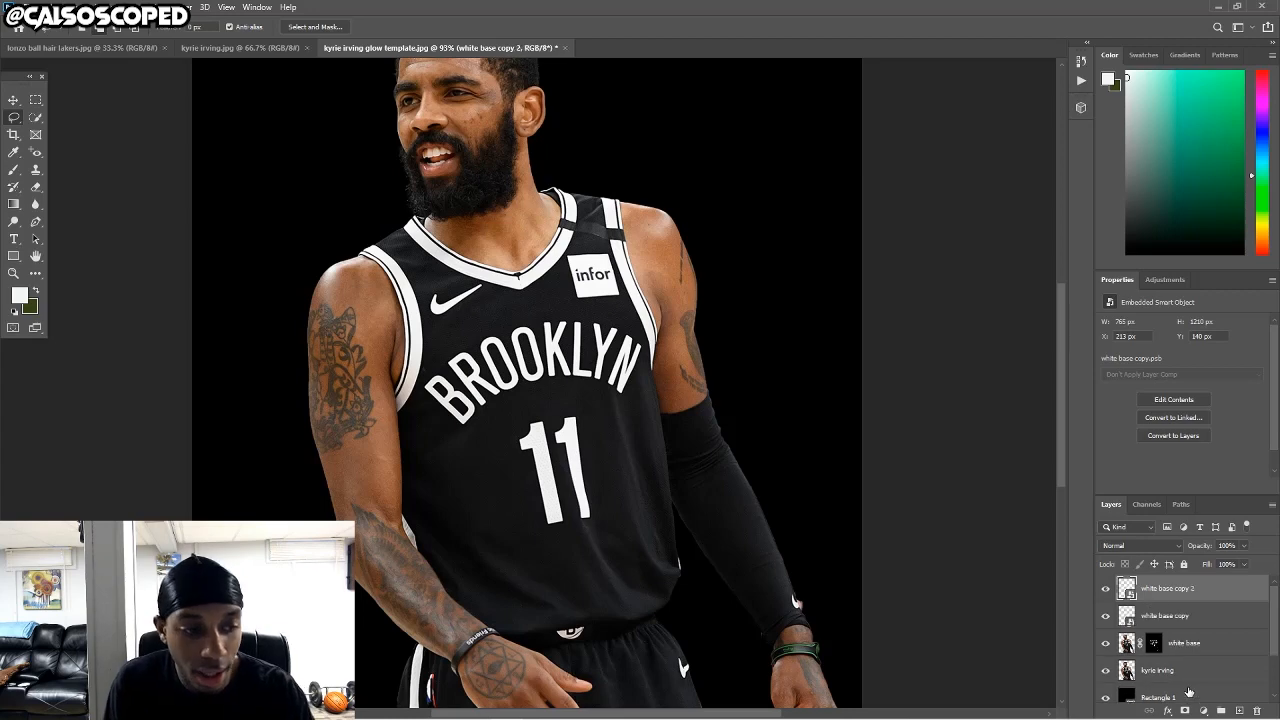
right_click(1190, 702)
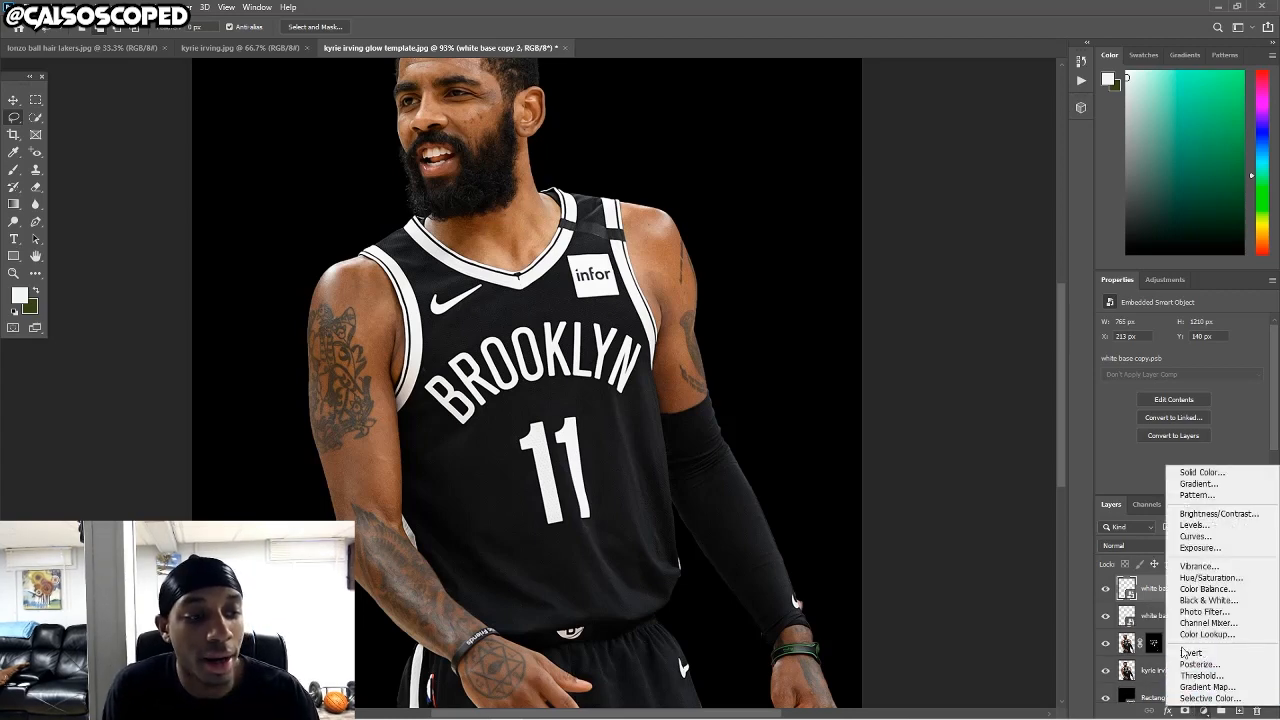
click(1149, 597)
click(1170, 710)
click(1184, 686)
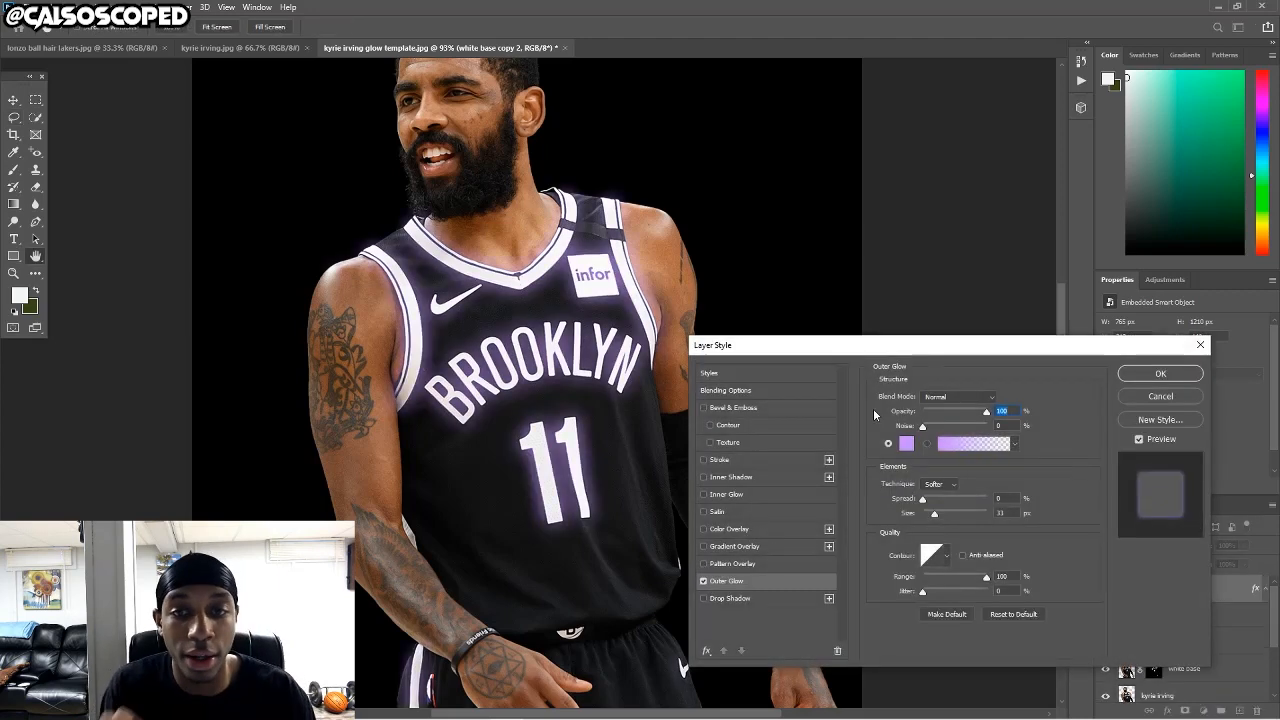
Set the outer glow's color to white (ffffff).
click(902, 448)
drag(857, 262, 797, 146)
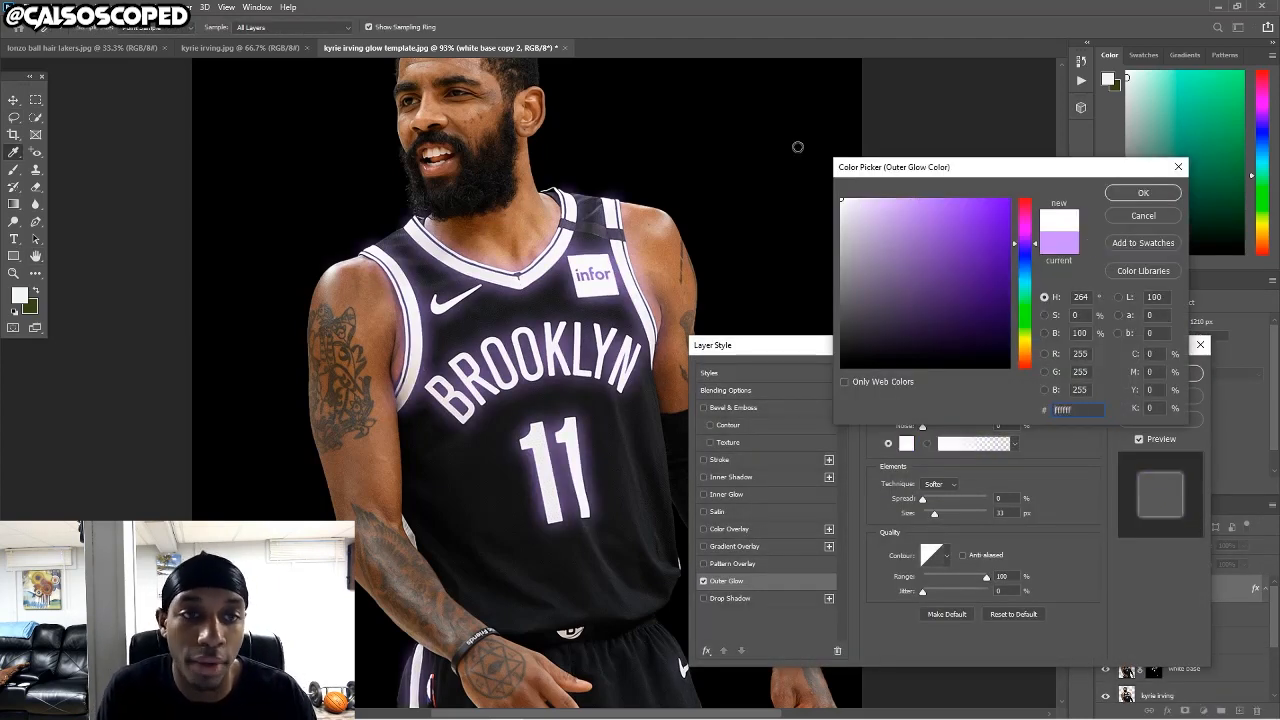
click(1143, 192)
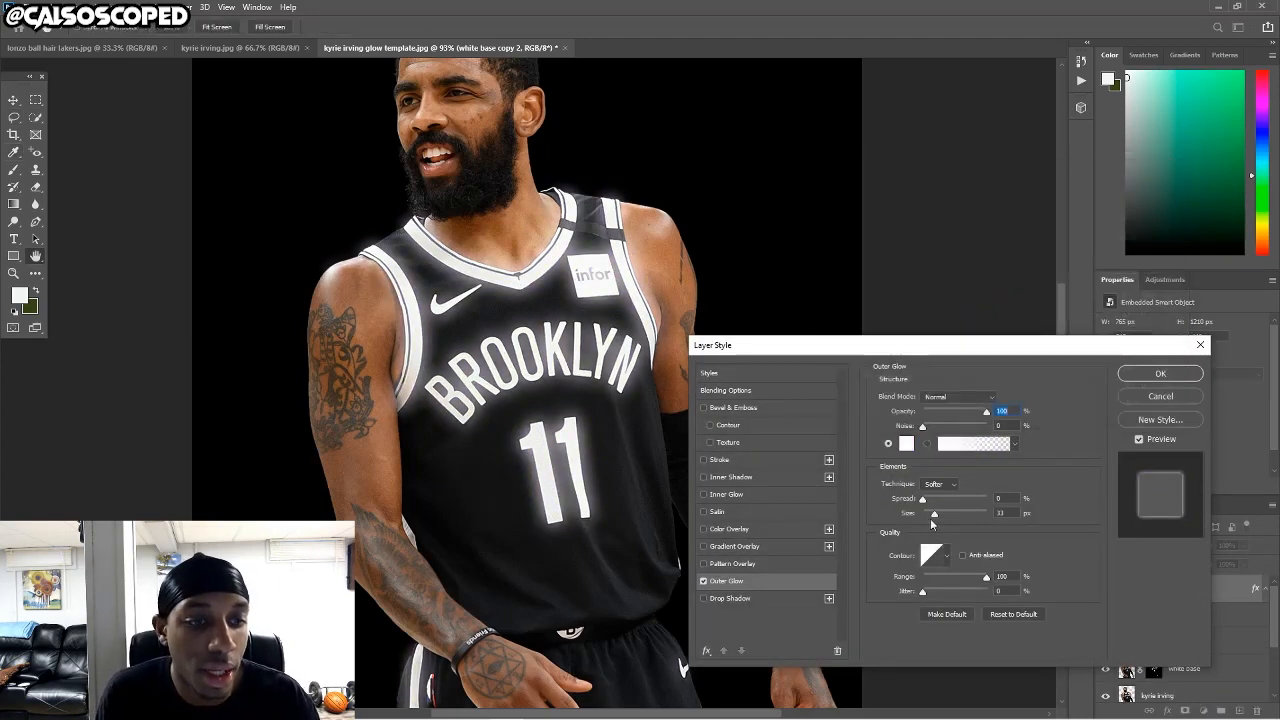
Tighten the outer glow to a spread of 8% and a size of 7 px, with the range at 100%.
drag(934, 513, 931, 501)
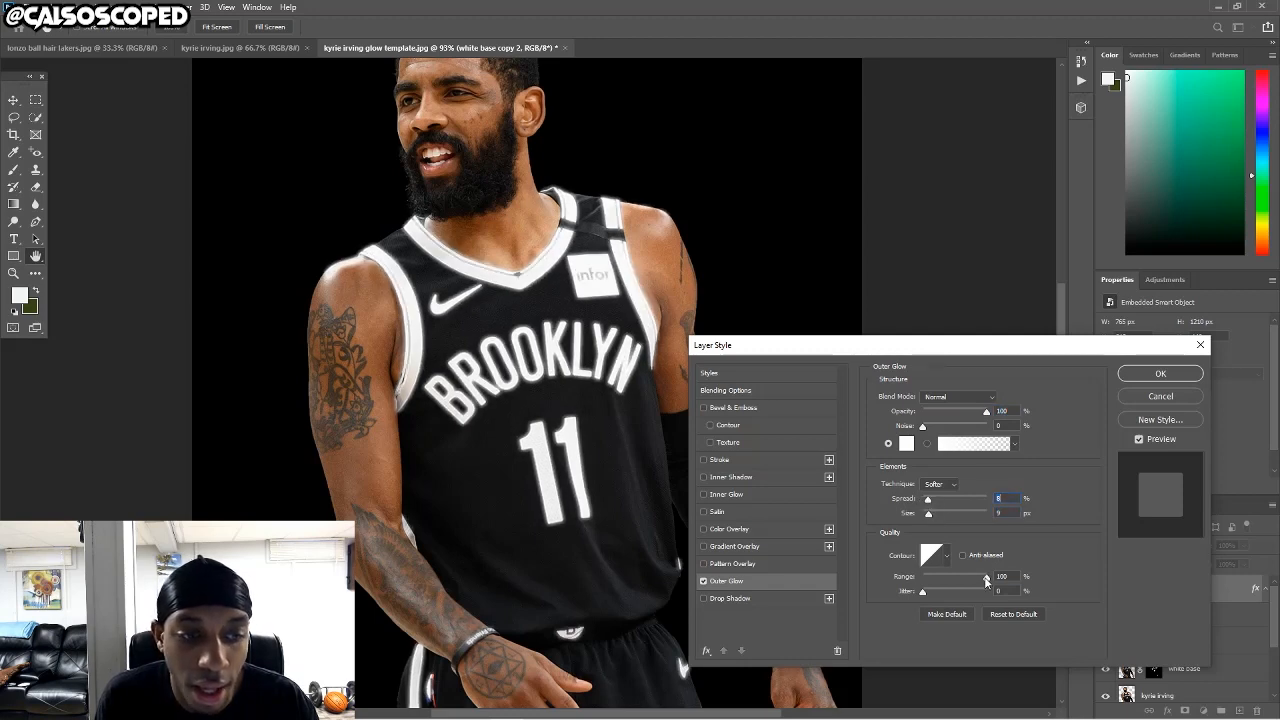
mouse_move(985, 578)
mouse_down()
mouse_move(964, 577)
mouse_move(988, 575)
mouse_up()
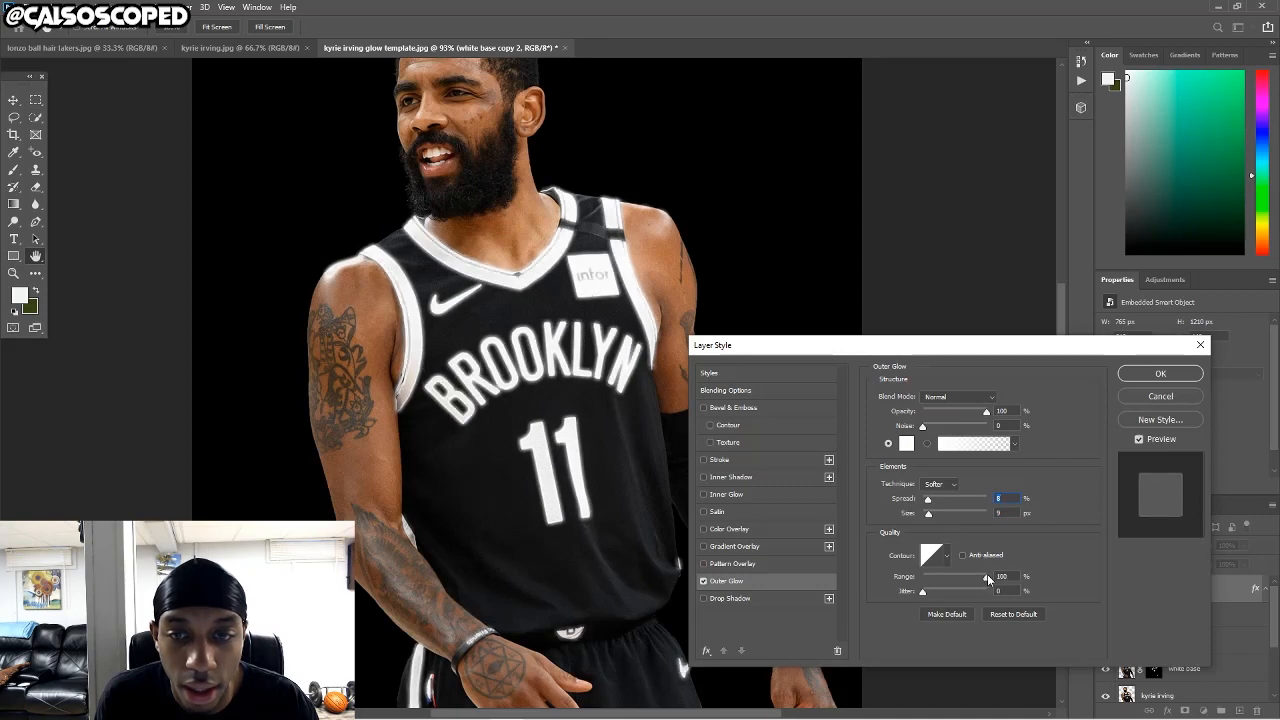
click(987, 577)
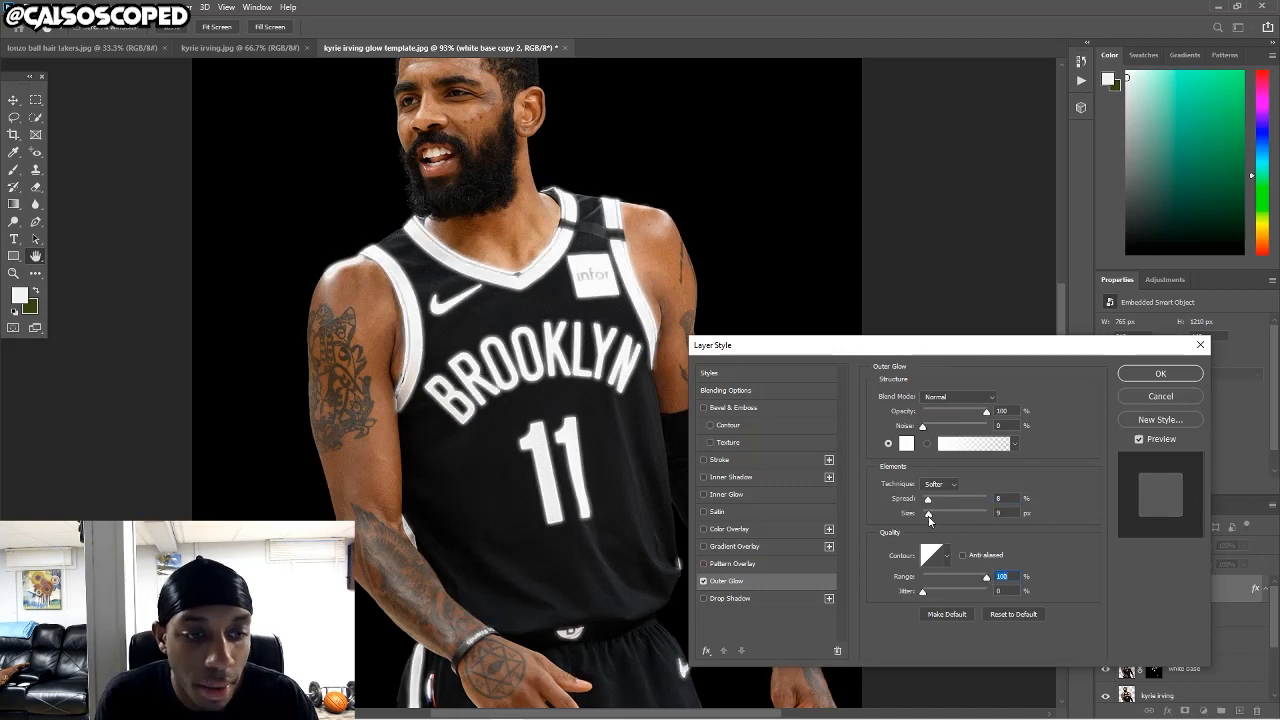
drag(929, 517, 929, 520)
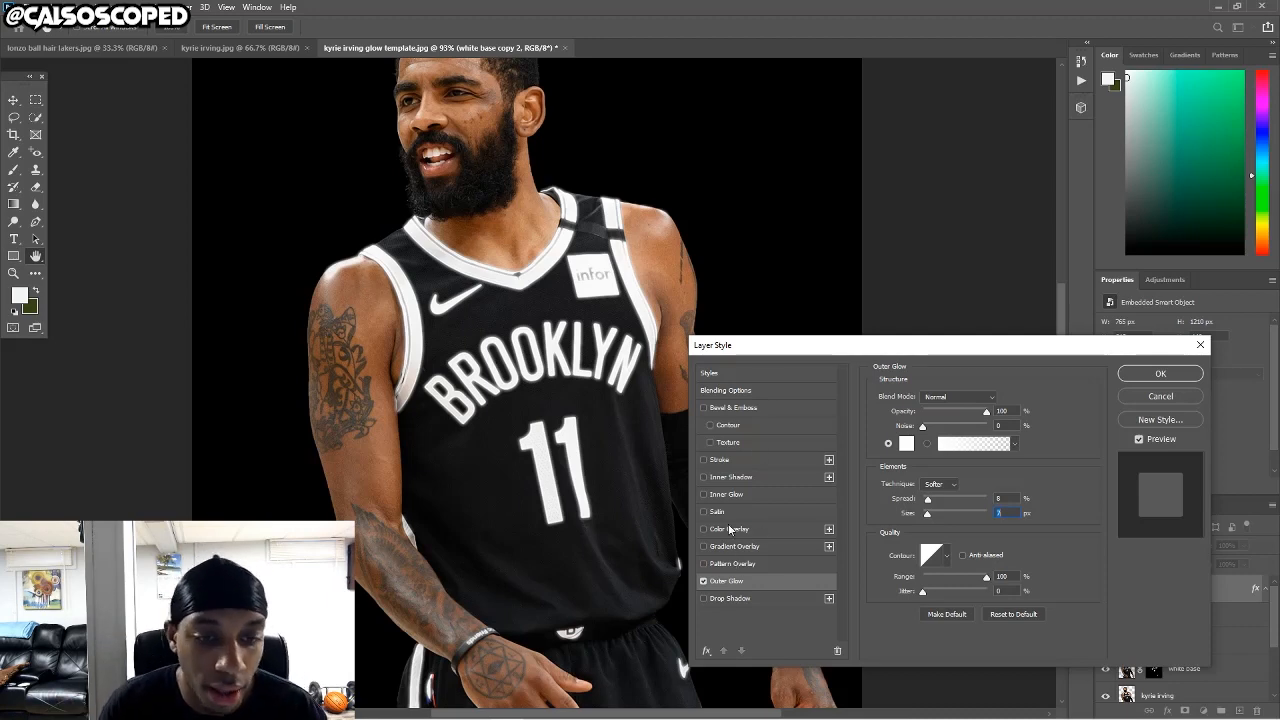
Add a white (ffffff) Inner Glow to the same layer with a size of 21 px and a range of 80%.
click(718, 494)
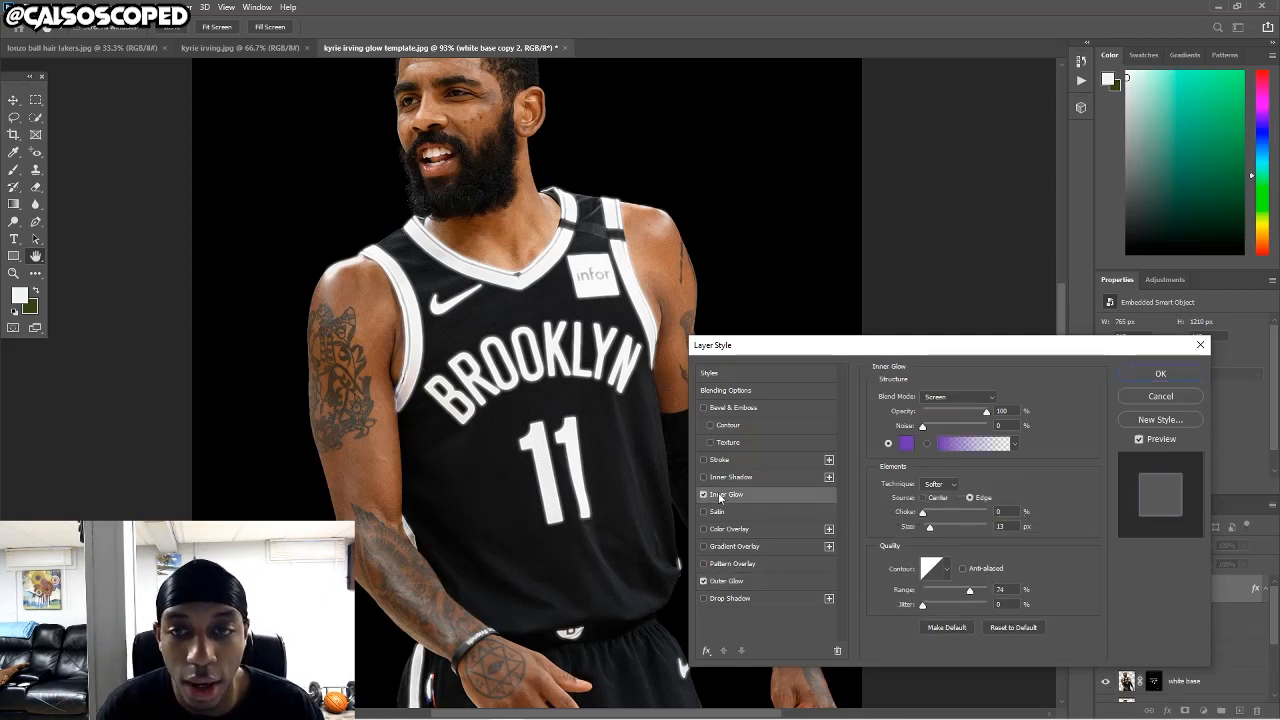
click(907, 445)
drag(842, 200, 832, 186)
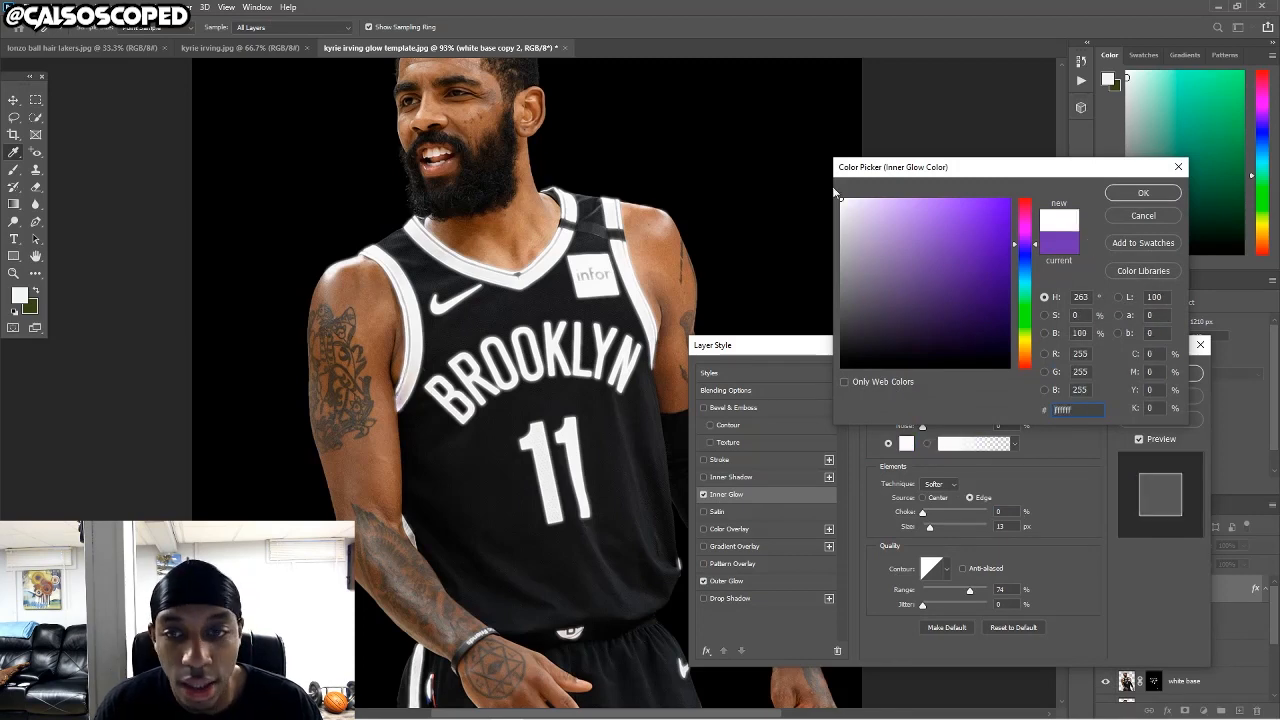
click(1174, 188)
mouse_move(929, 526)
mouse_down()
mouse_move(945, 514)
mouse_move(918, 516)
mouse_up()
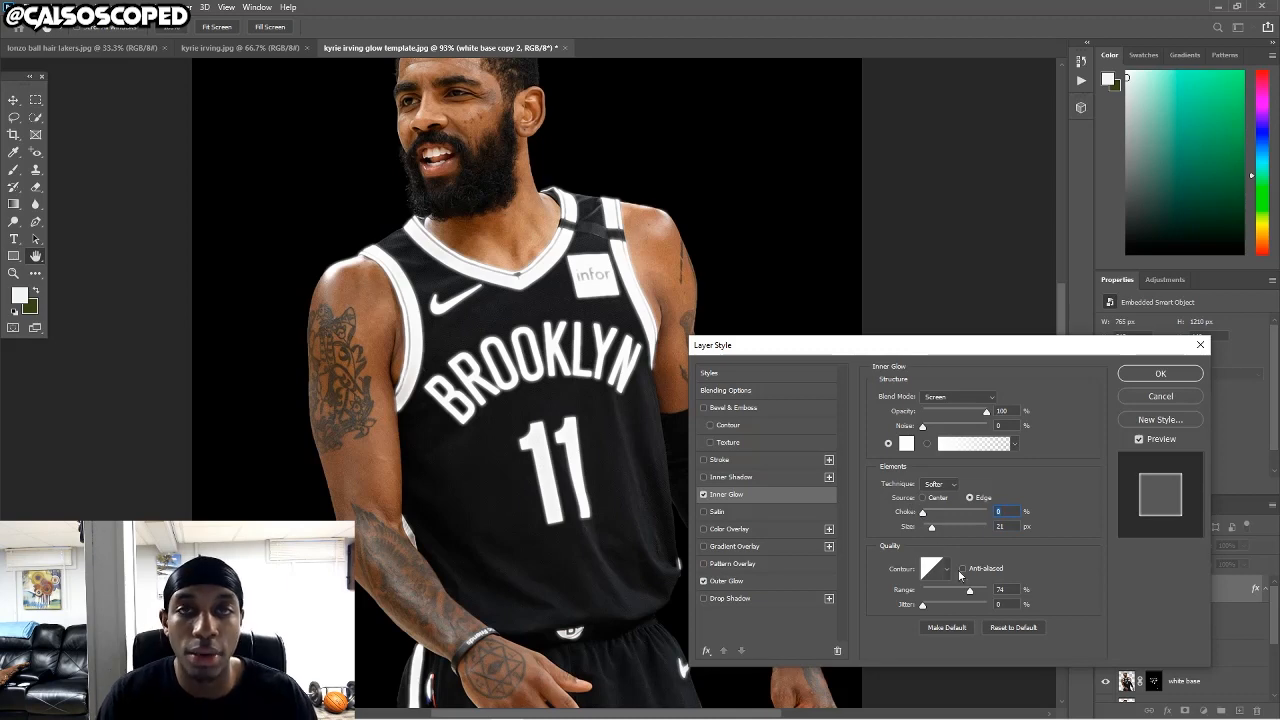
mouse_move(971, 597)
mouse_down()
mouse_move(935, 592)
mouse_move(1005, 589)
mouse_move(972, 589)
mouse_up()
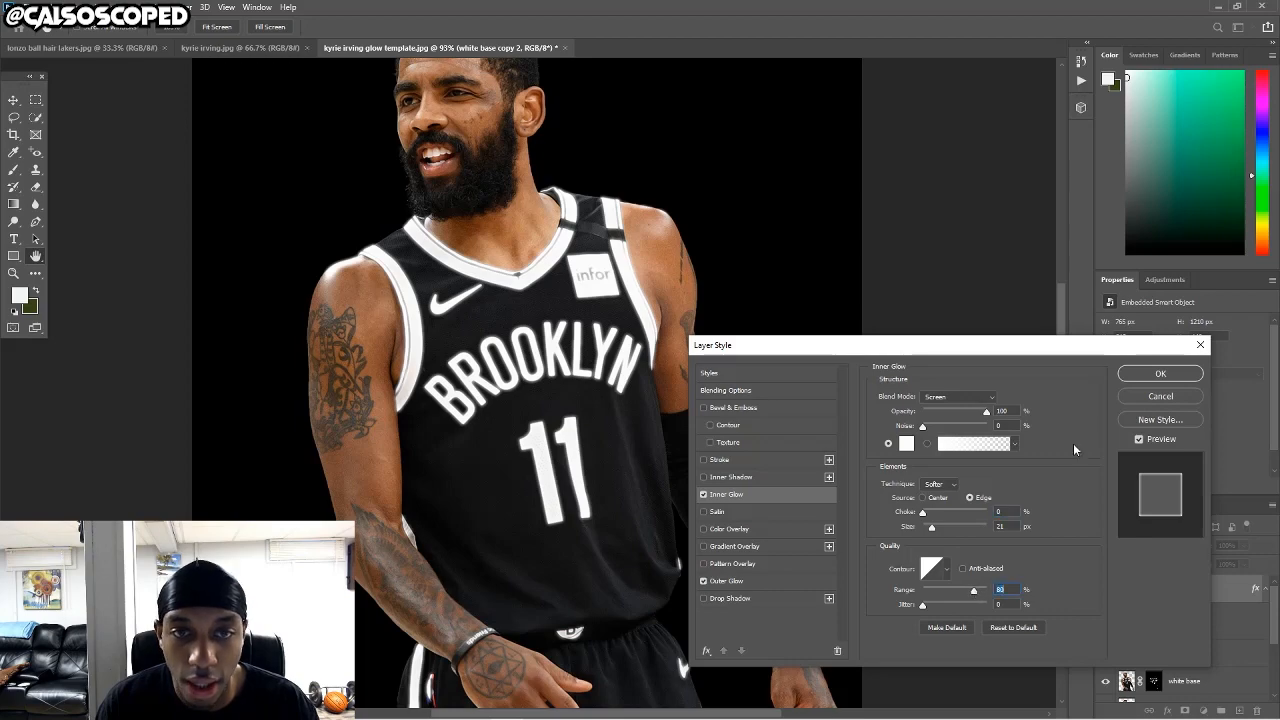
click(1156, 376)
Inspect the jersey glow by temporarily hiding the kyrie irving layer and then the white base copy layer.
scroll(448, 240, down, 8)
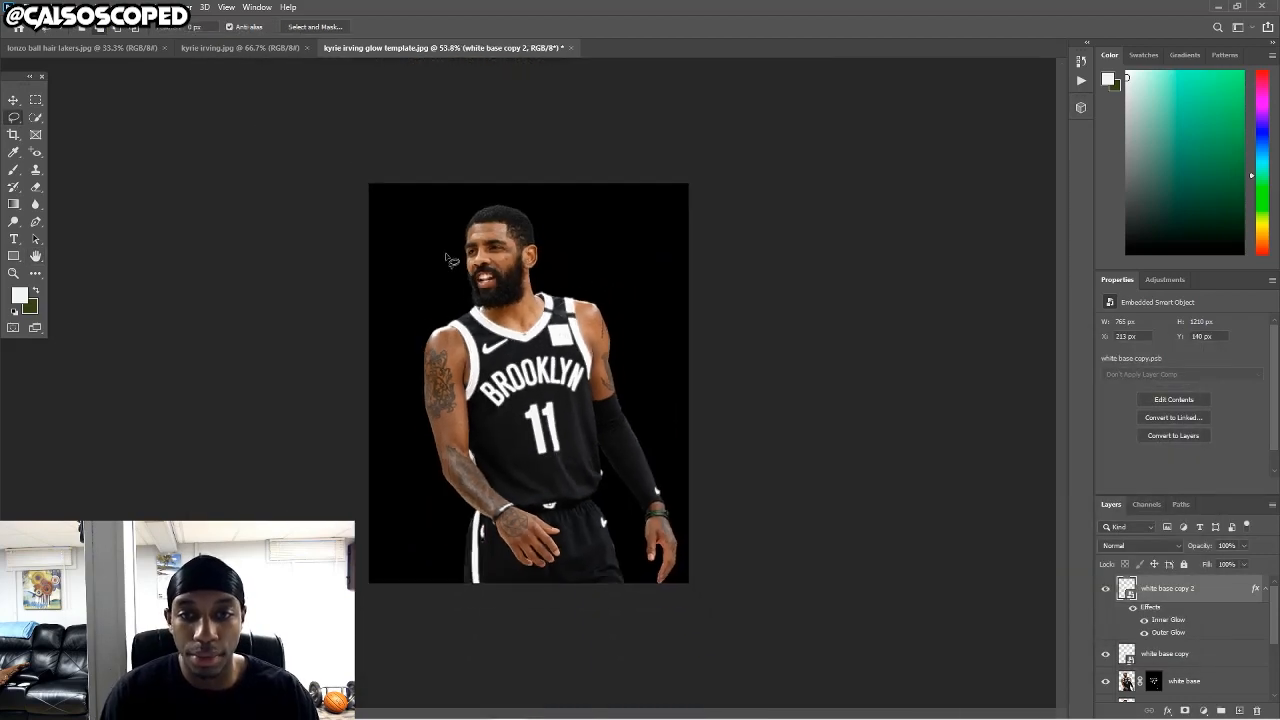
scroll(520, 300, up, 12)
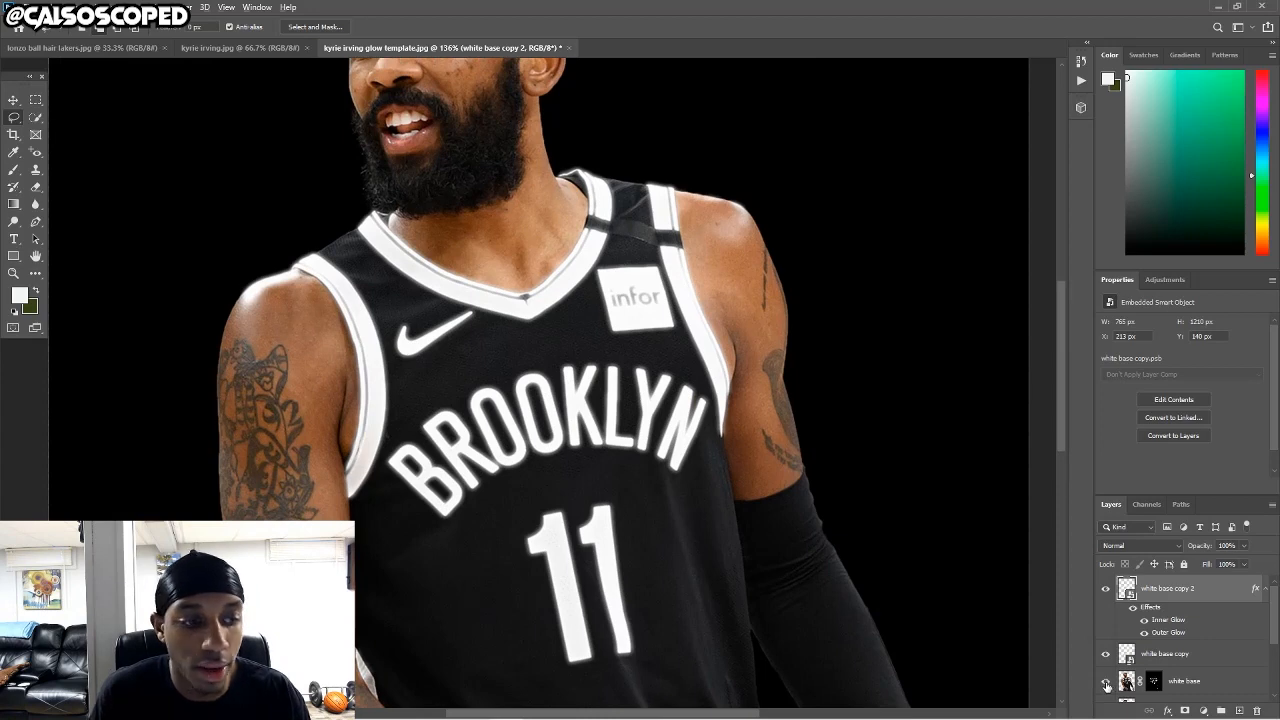
scroll(1110, 655, down, 2)
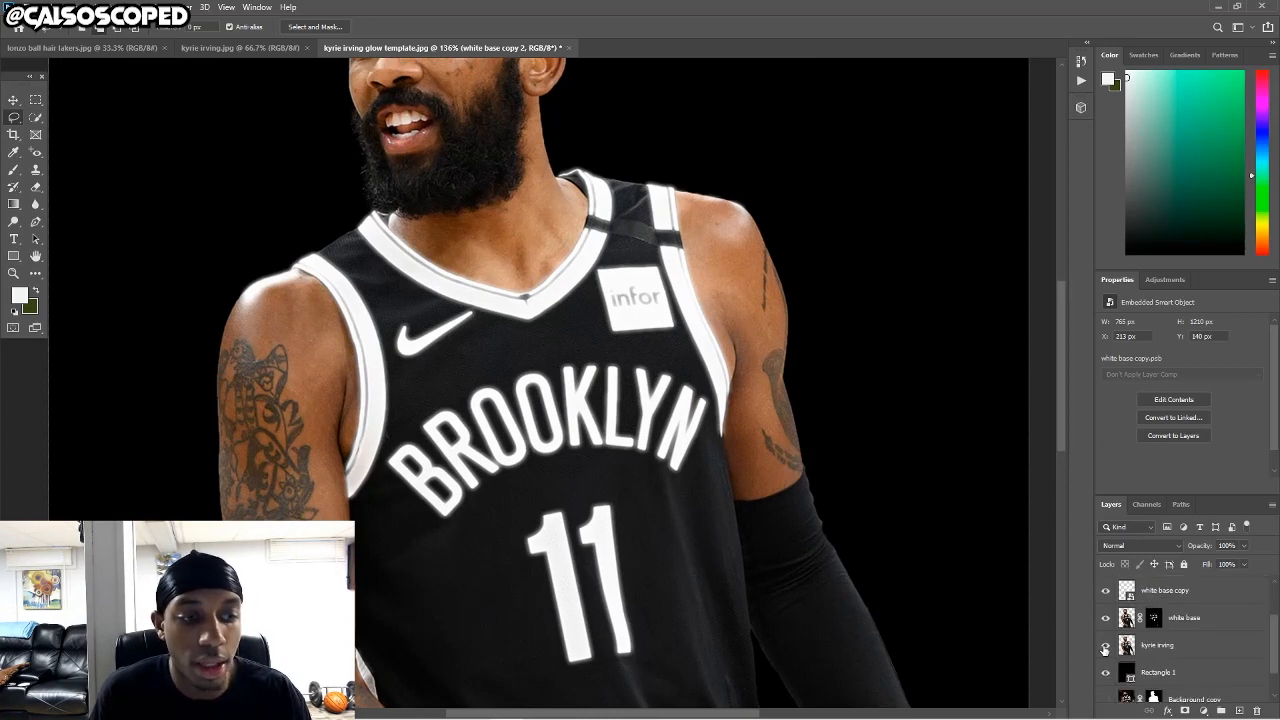
click(1105, 646)
scroll(630, 455, down, 4)
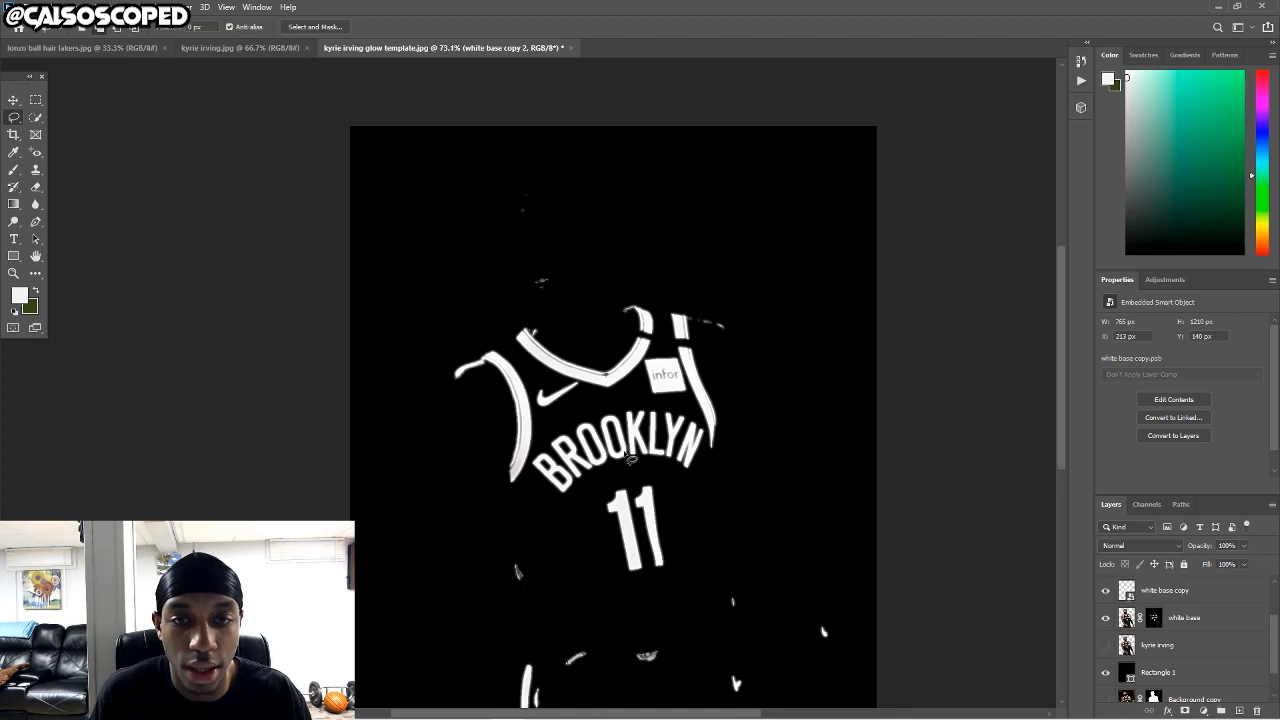
scroll(629, 457, up, 2)
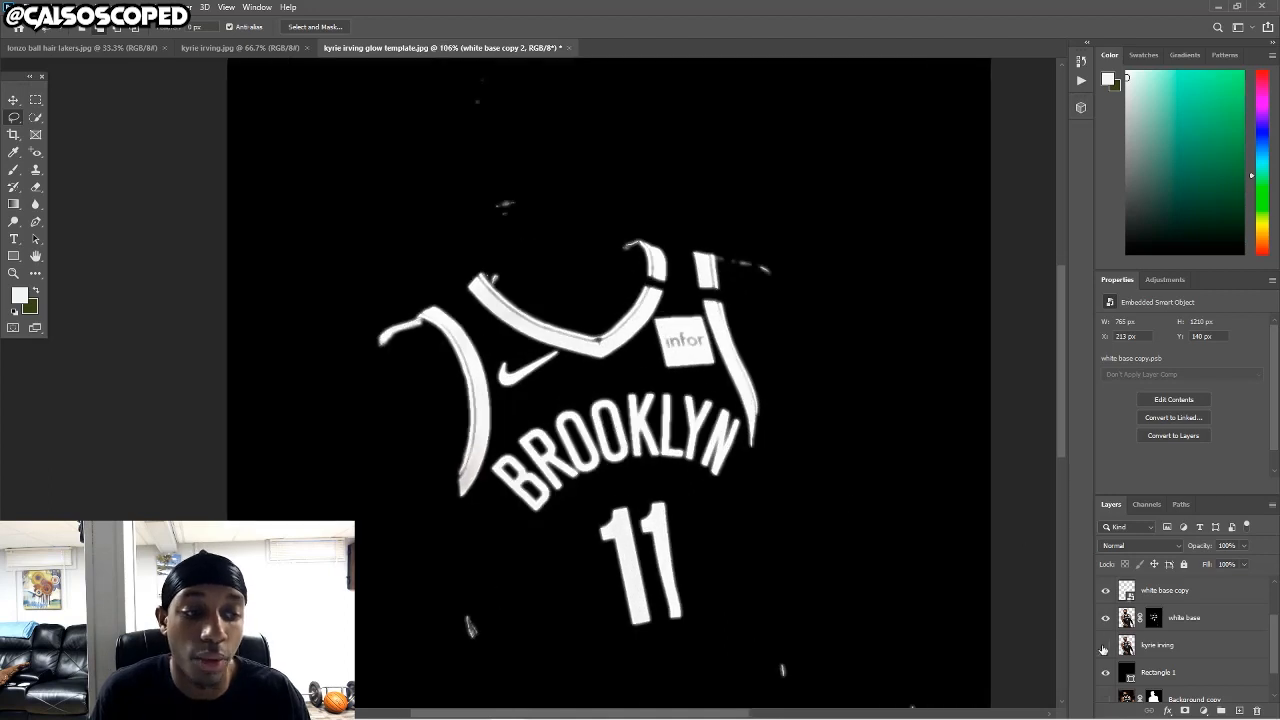
click(1105, 645)
click(1176, 598)
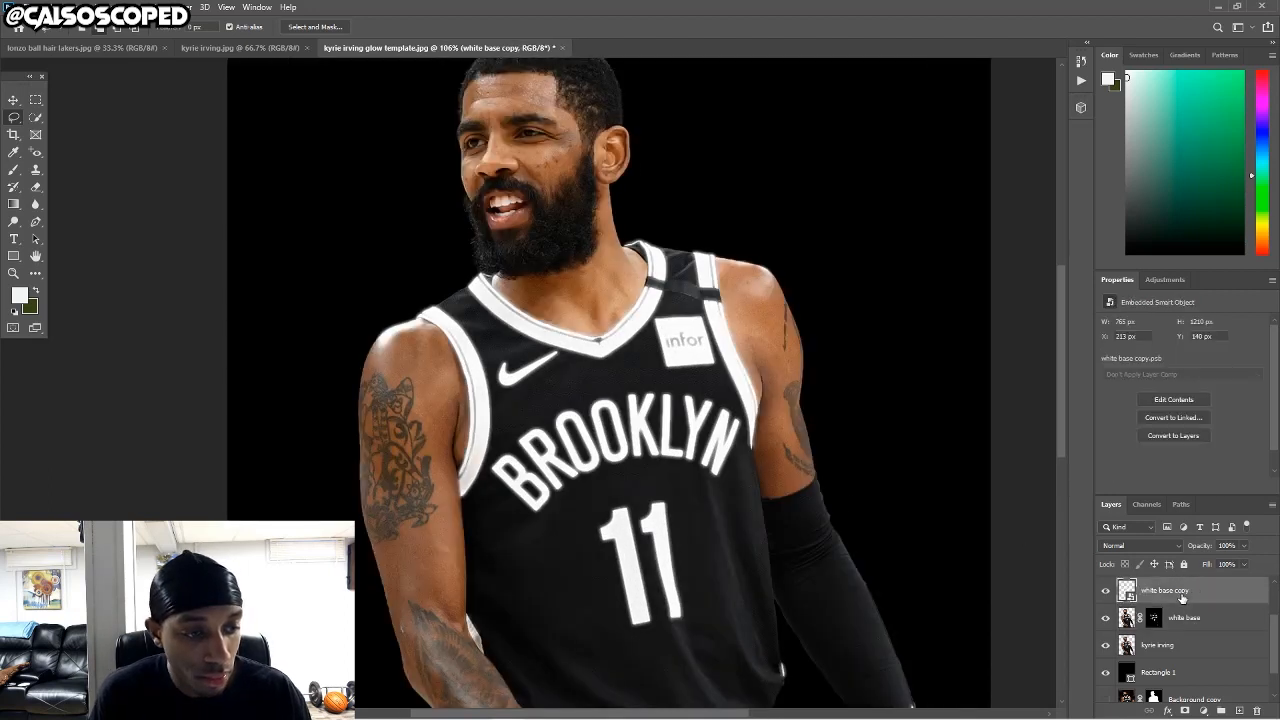
click(1106, 591)
click(1106, 591)
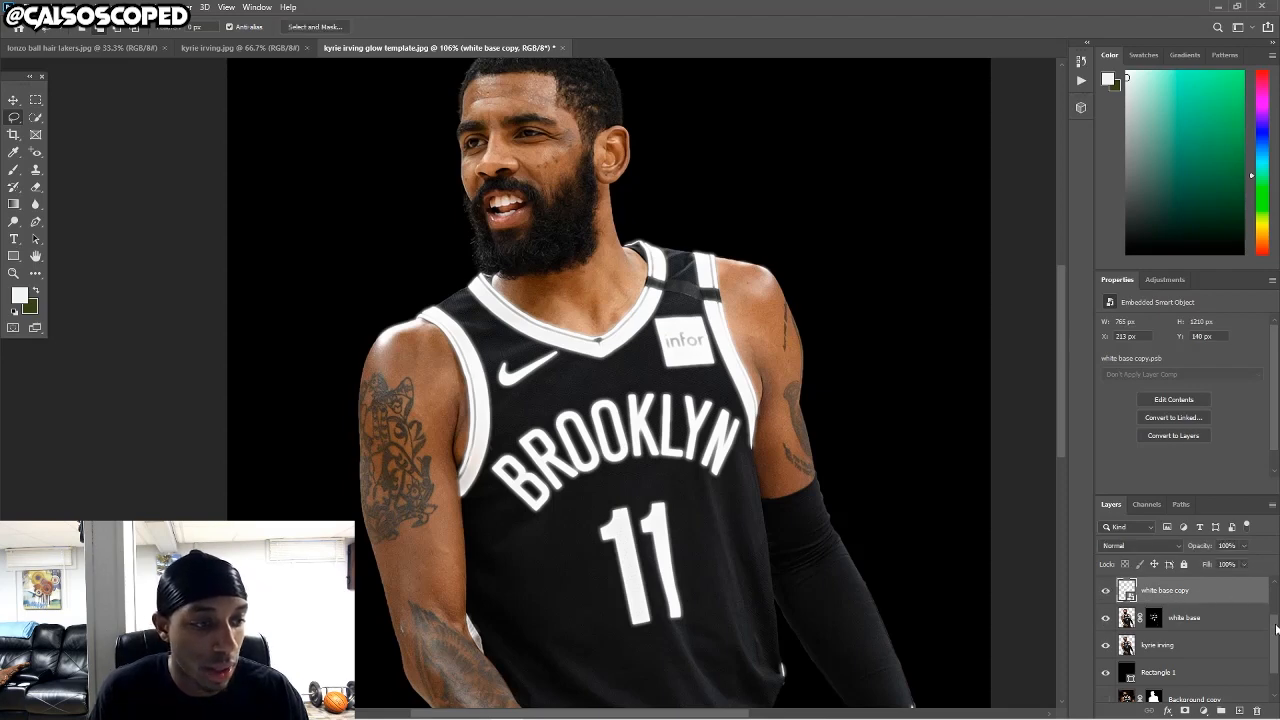
Move the white base copy layer above white base copy 2 and set its blend mode to Screen.
drag(1276, 628, 1266, 596)
drag(1189, 643, 1160, 580)
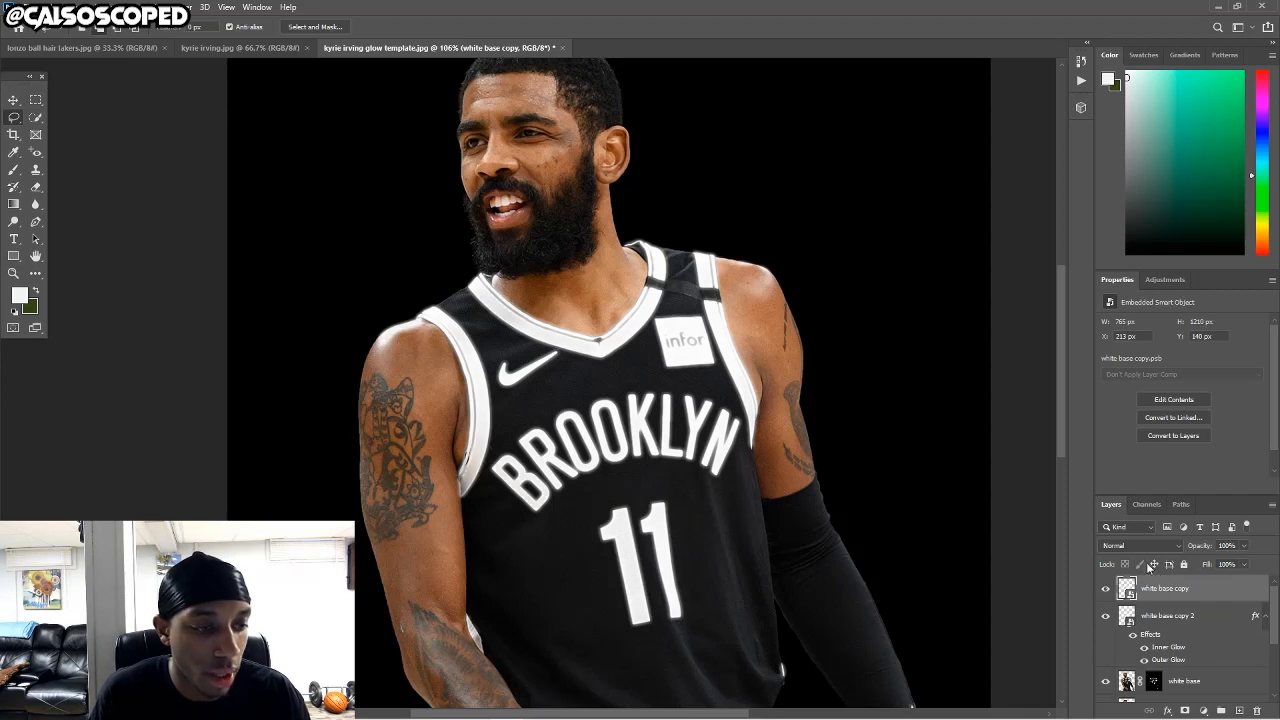
click(1140, 545)
click(1125, 492)
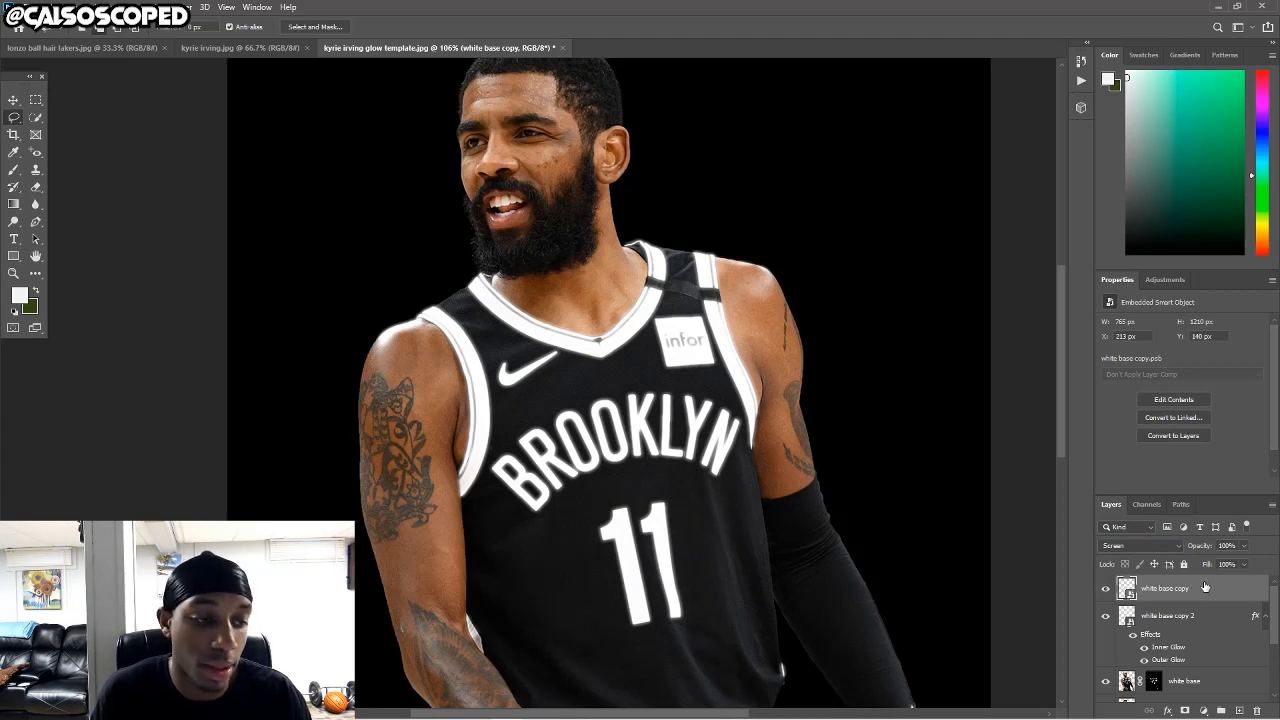
Apply a Gaussian Blur with a radius of 0.9 pixels to the white base copy layer.
click(182, 7)
mouse_move(250, 157)
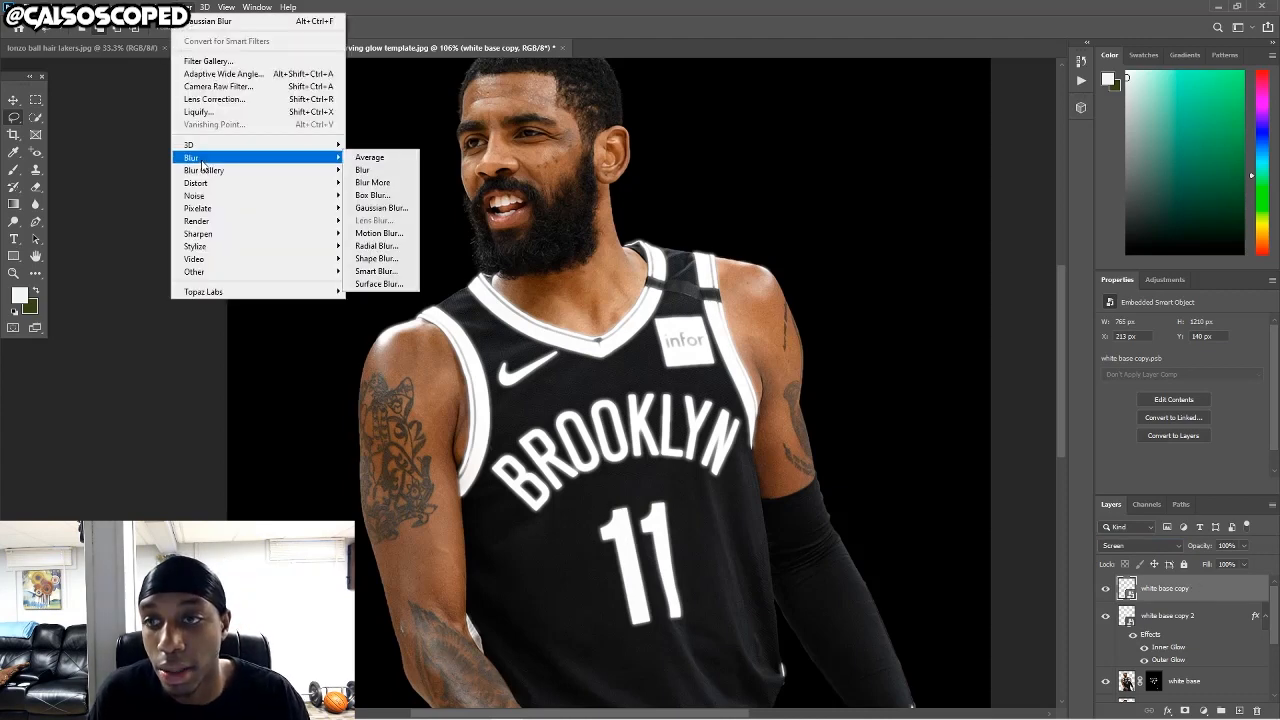
click(383, 208)
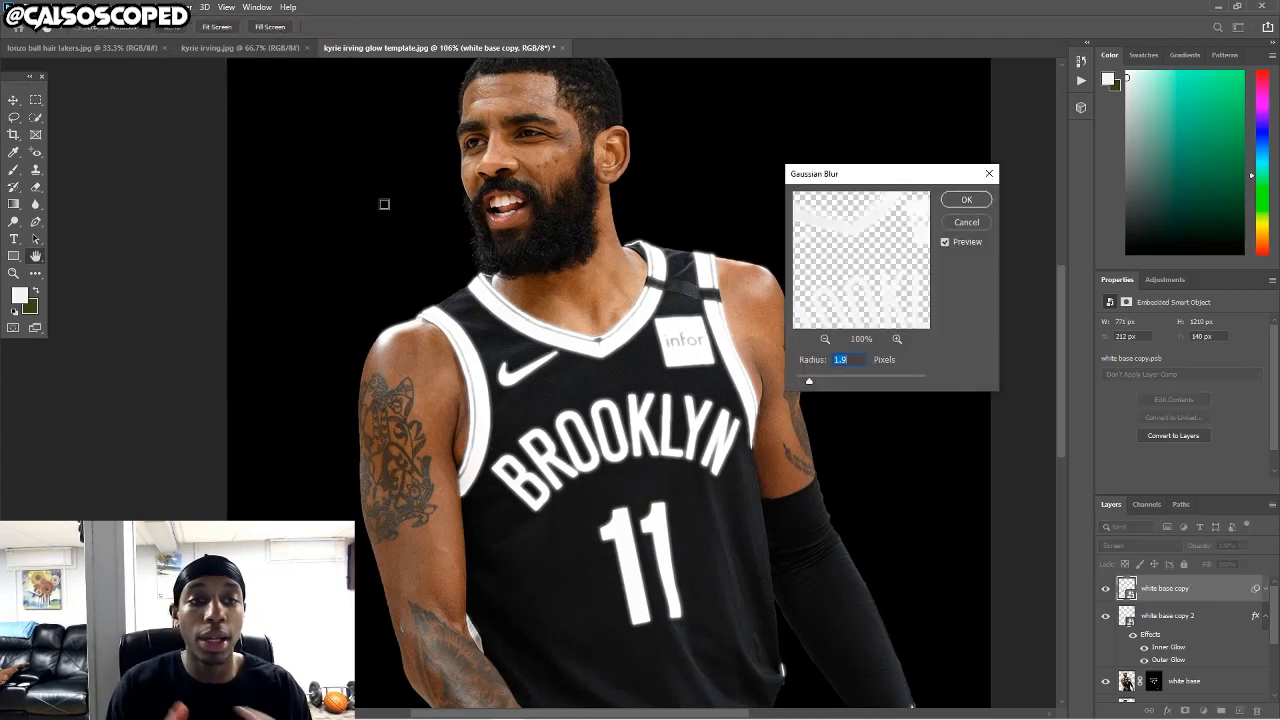
drag(810, 383, 805, 385)
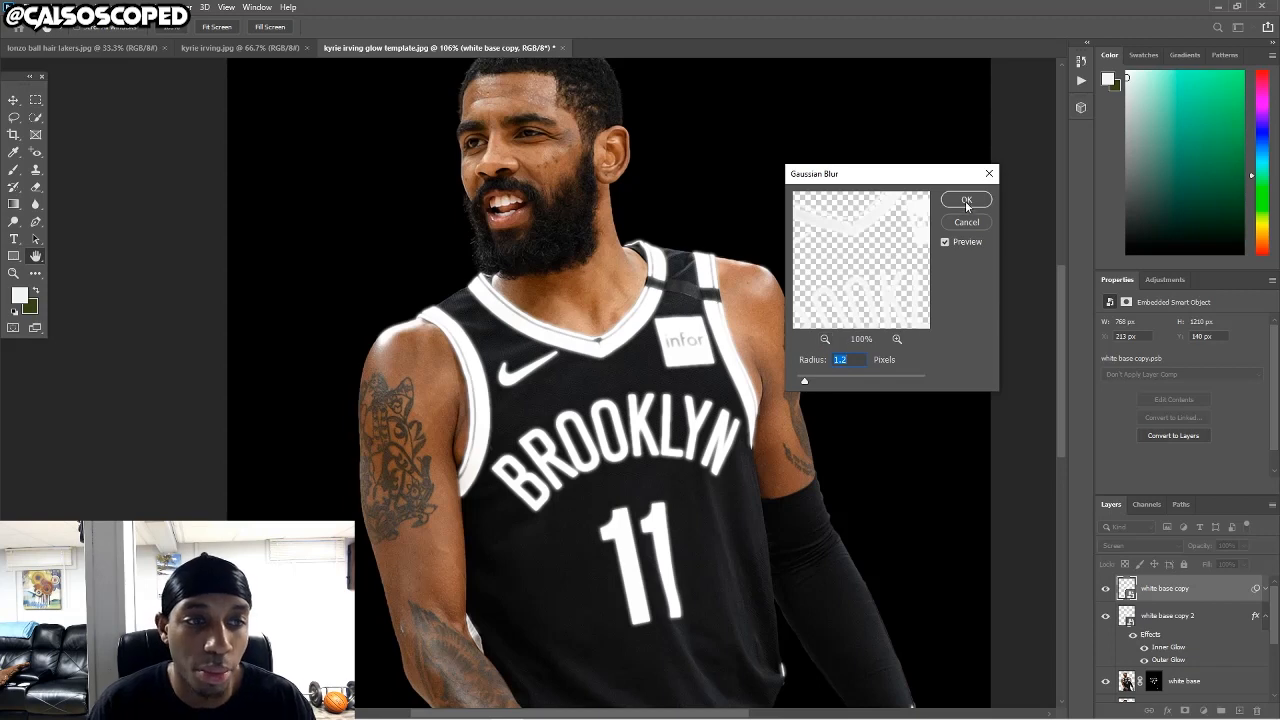
click(805, 384)
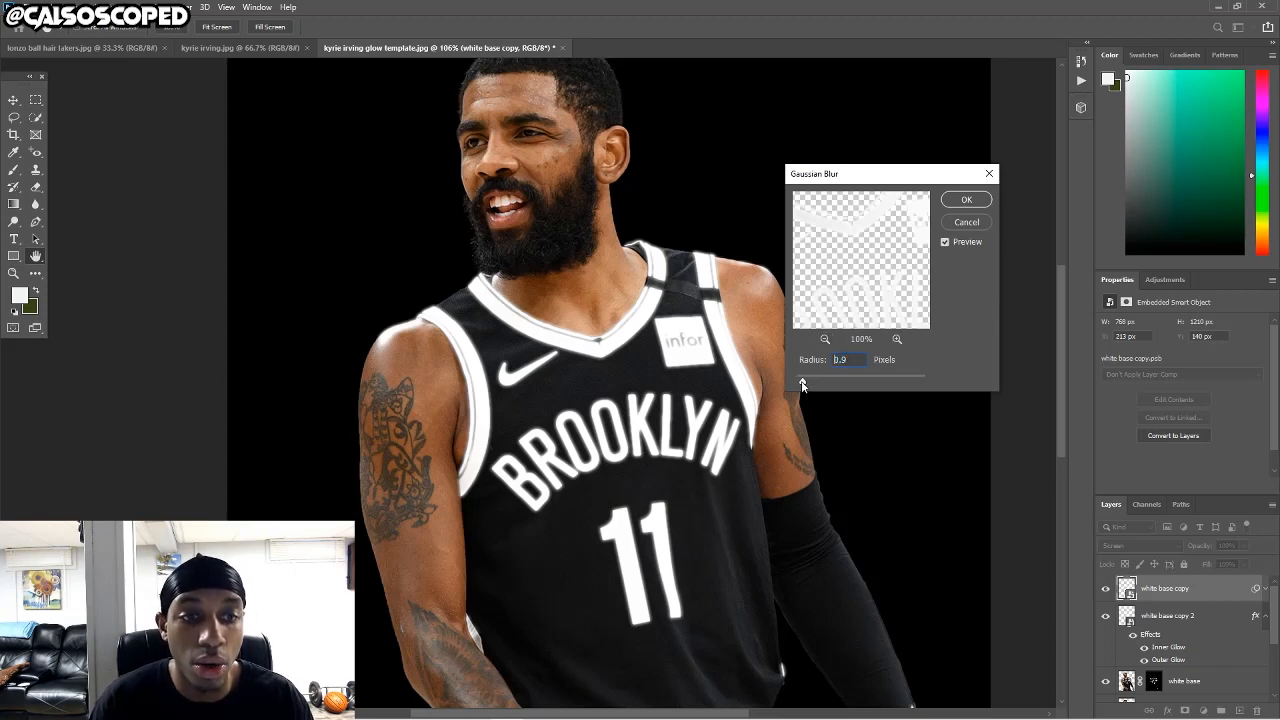
click(966, 201)
Duplicate the blurred white base copy layer and set the duplicate's Gaussian Blur radius to 1.1 pixels.
key(ctrl+j)
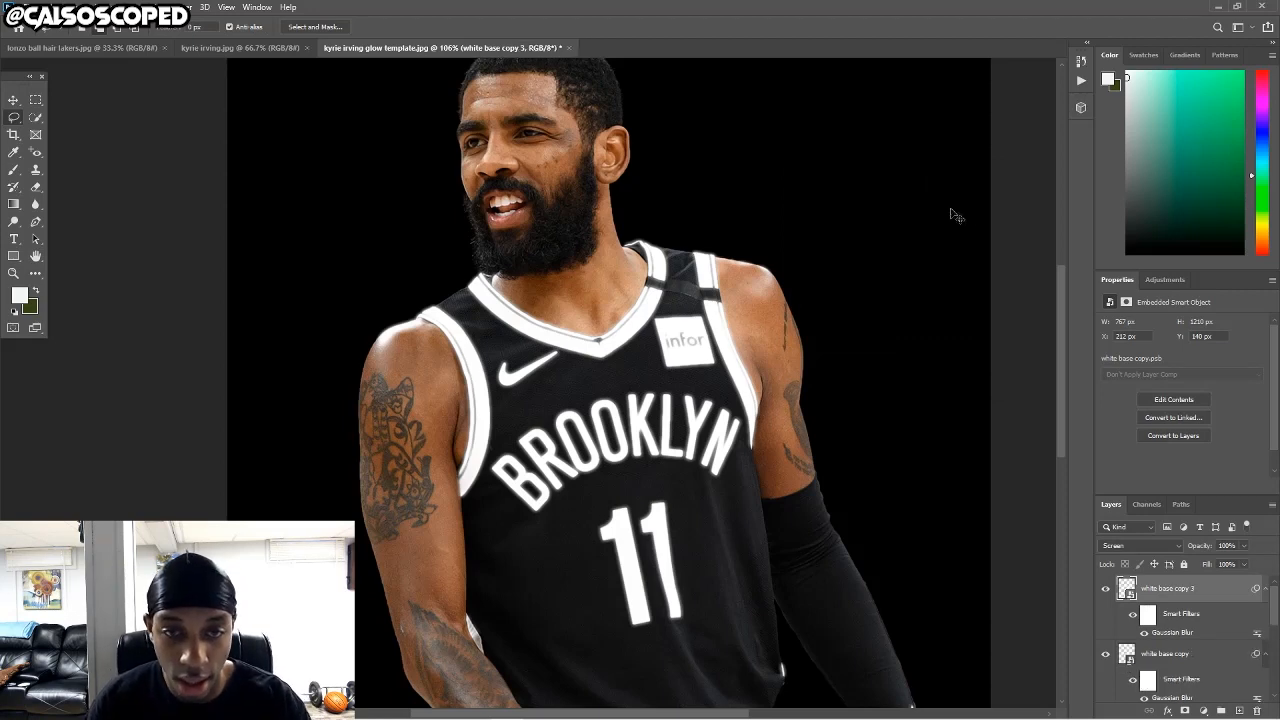
double_click(1177, 635)
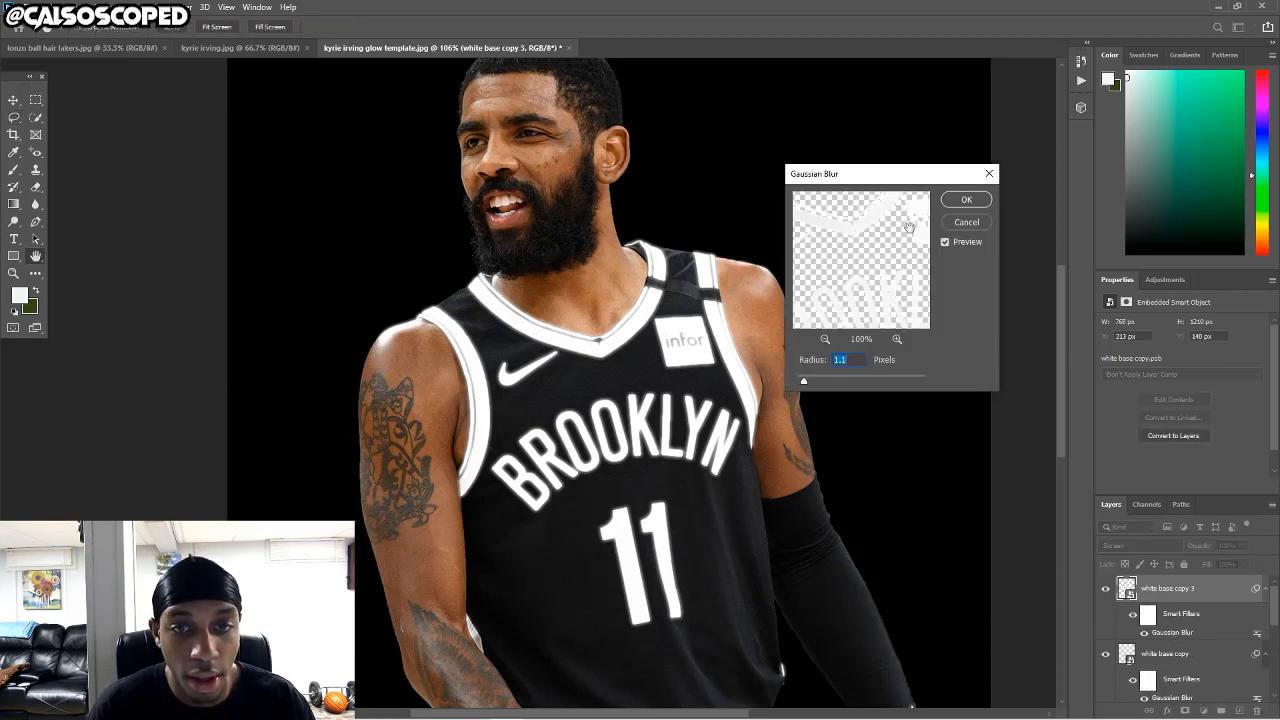
click(966, 200)
Duplicate the topmost blurred layer again and set the new copy's Gaussian Blur radius to 1.9 pixels.
key(ctrl+j)
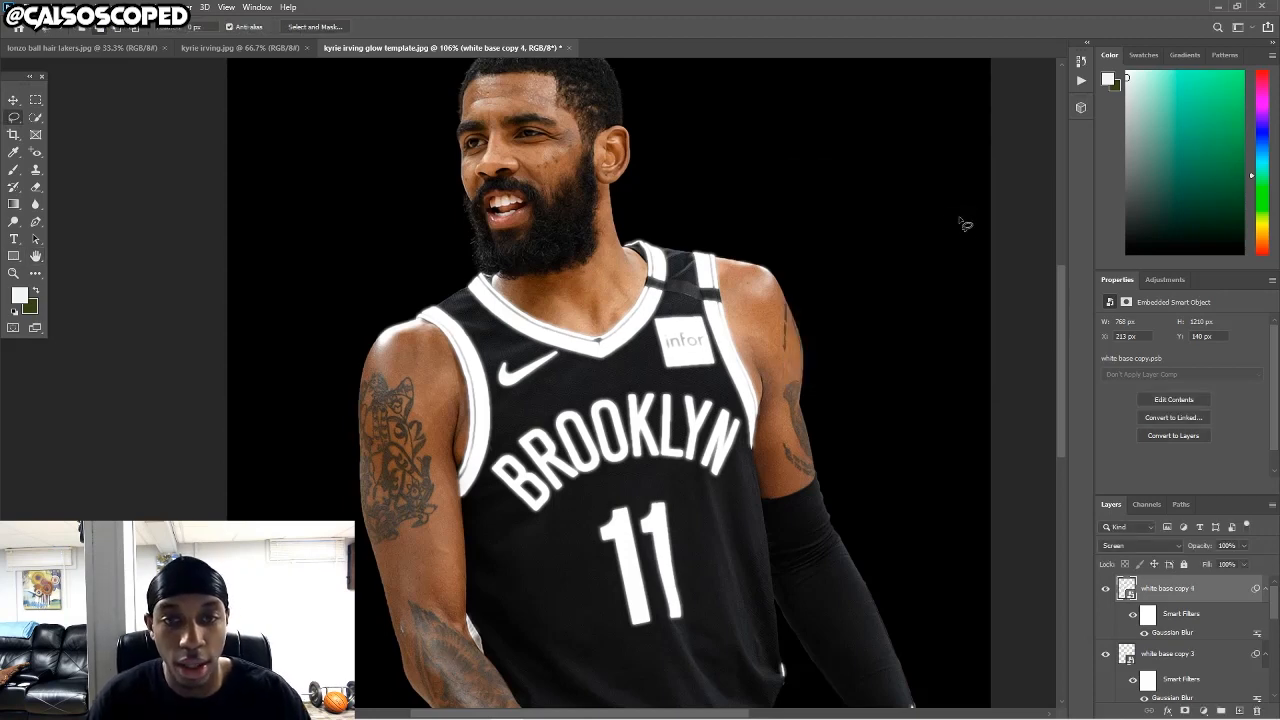
double_click(1176, 634)
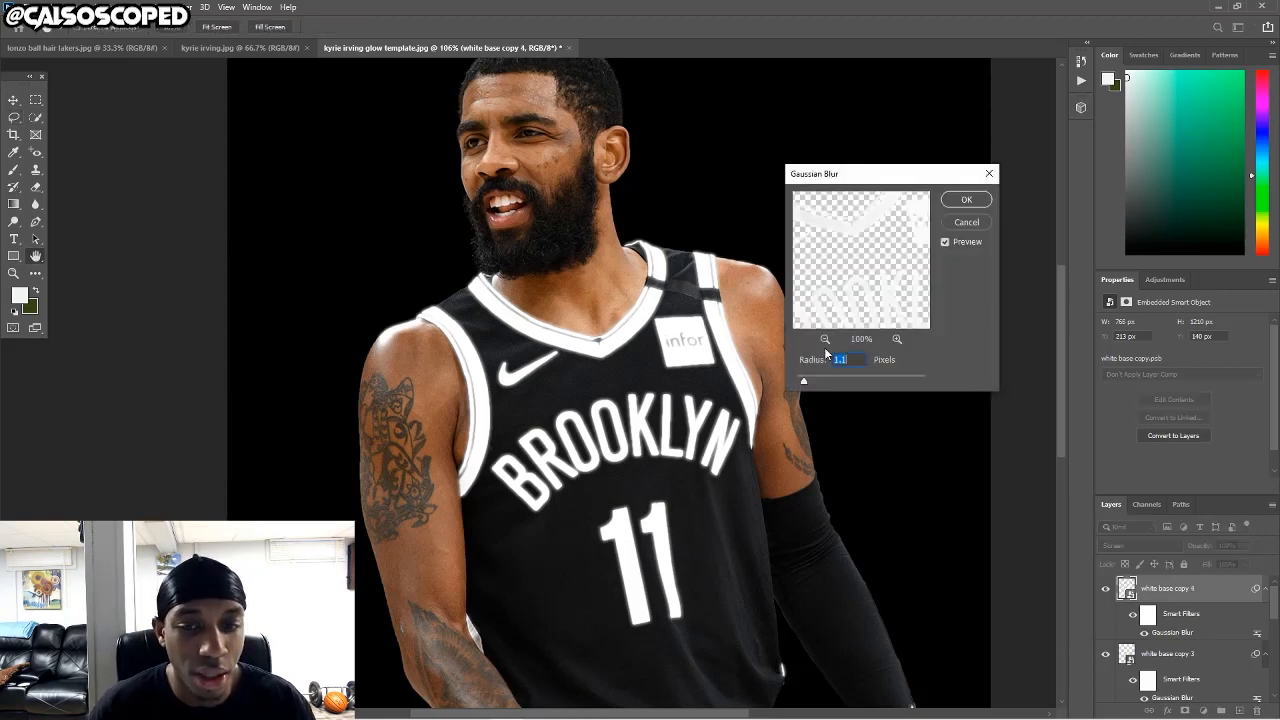
drag(803, 383, 810, 386)
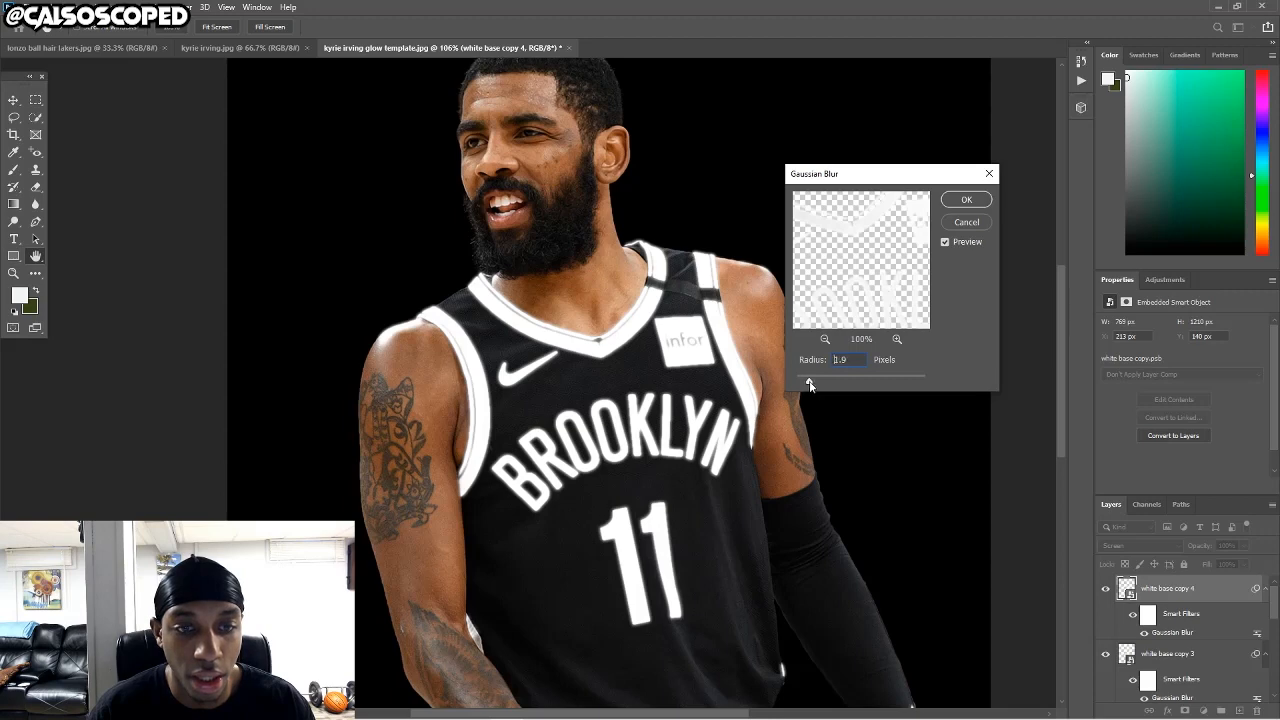
click(966, 200)
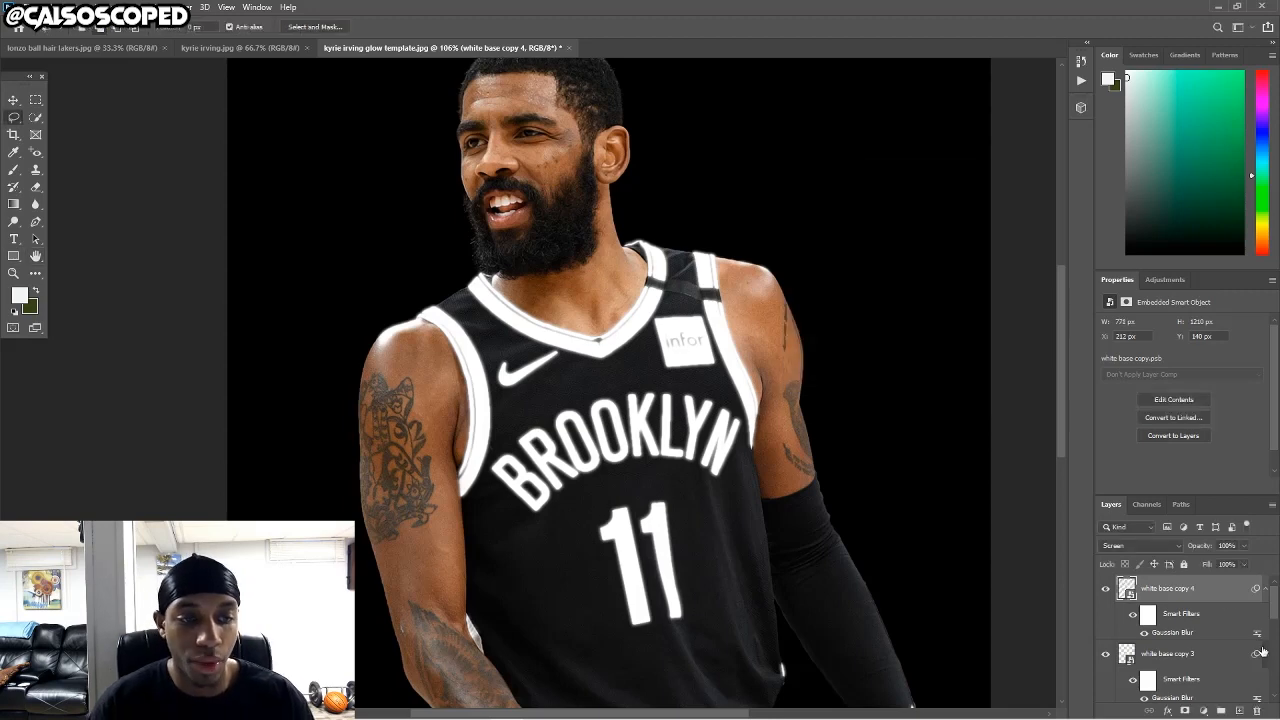
Duplicate the layer with the 1.9-pixel blur and set the new copy's Gaussian Blur radius to 2.2 pixels.
key(ctrl+j)
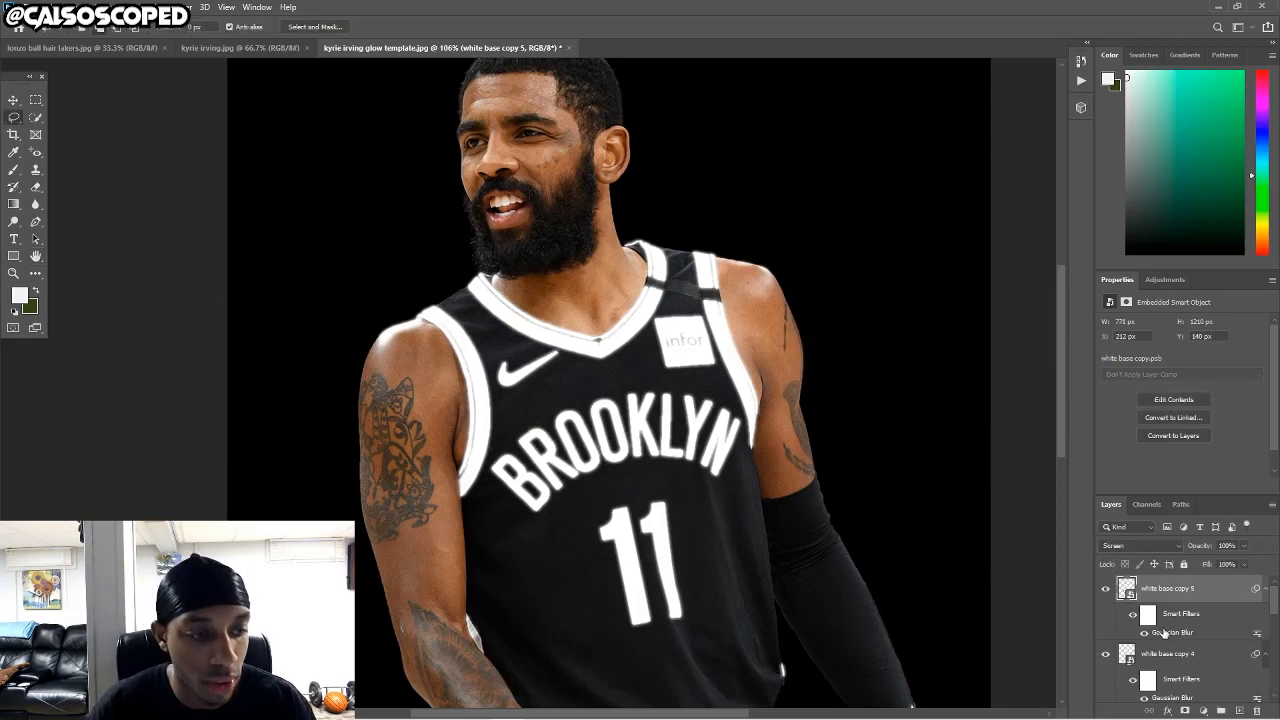
double_click(1165, 632)
drag(819, 379, 811, 385)
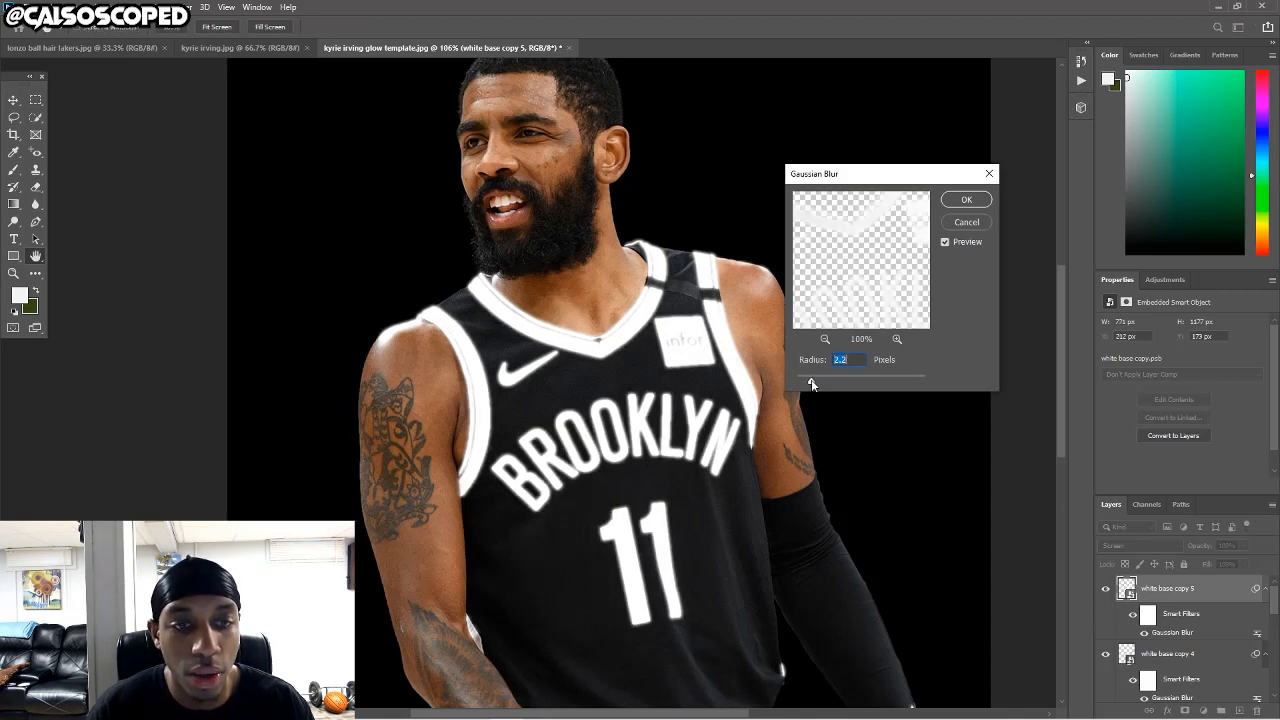
key(Return)
Duplicate the layer with the 2.2-pixel blur and set the new copy's Gaussian Blur radius to 3.6 pixels.
key(ctrl+j)
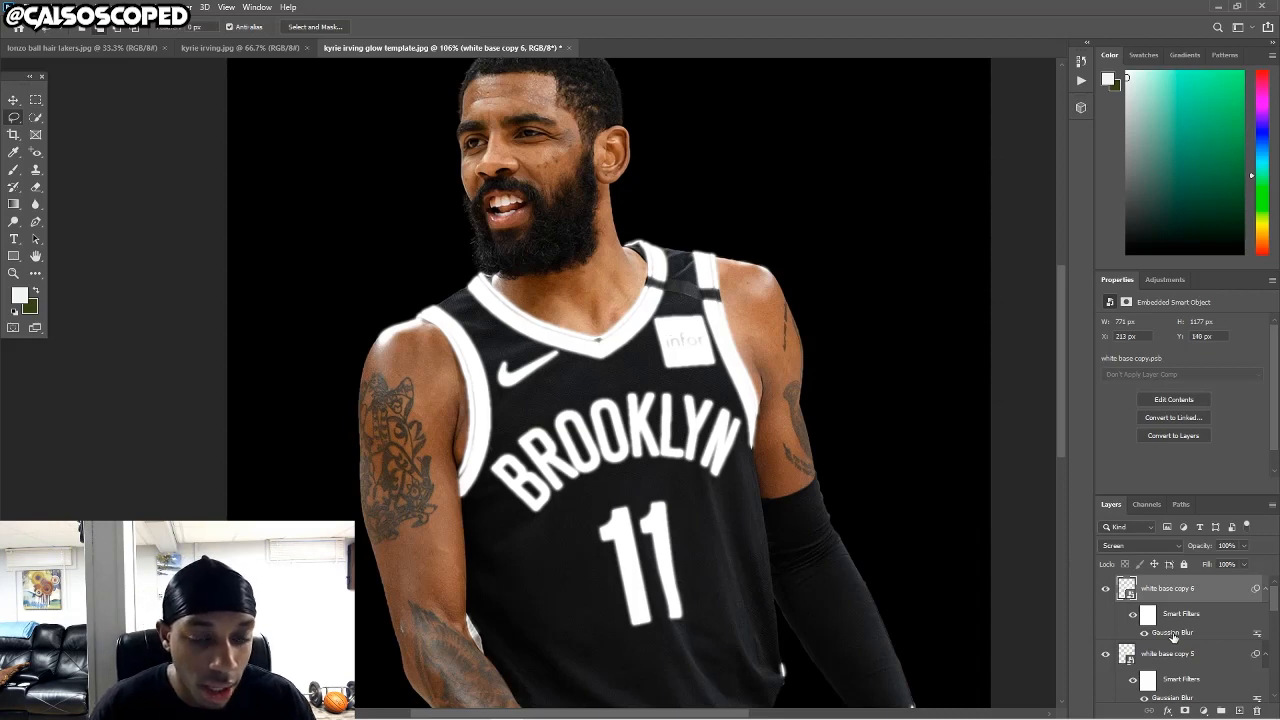
double_click(1173, 633)
mouse_move(813, 384)
mouse_down()
mouse_move(836, 385)
mouse_move(821, 384)
mouse_up()
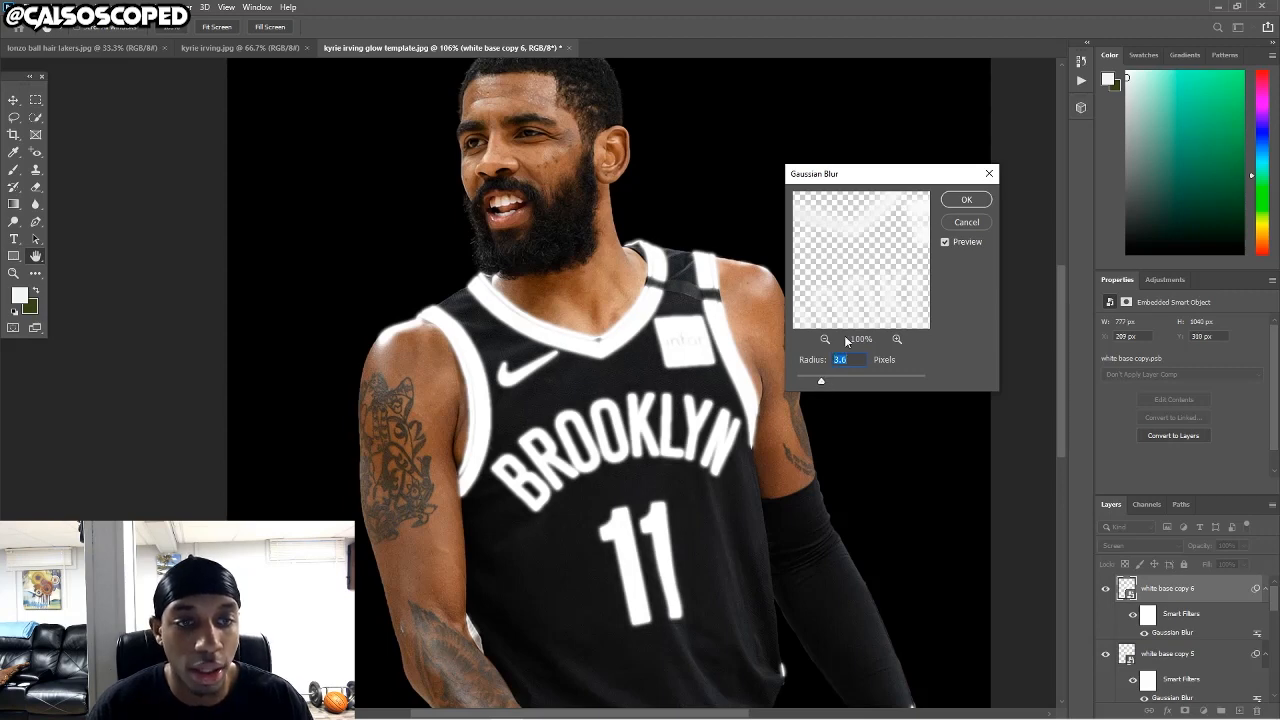
click(966, 200)
Duplicate the layer with the 3.6-pixel blur and set the new copy's Gaussian Blur radius to 7.2 pixels.
key(ctrl+j)
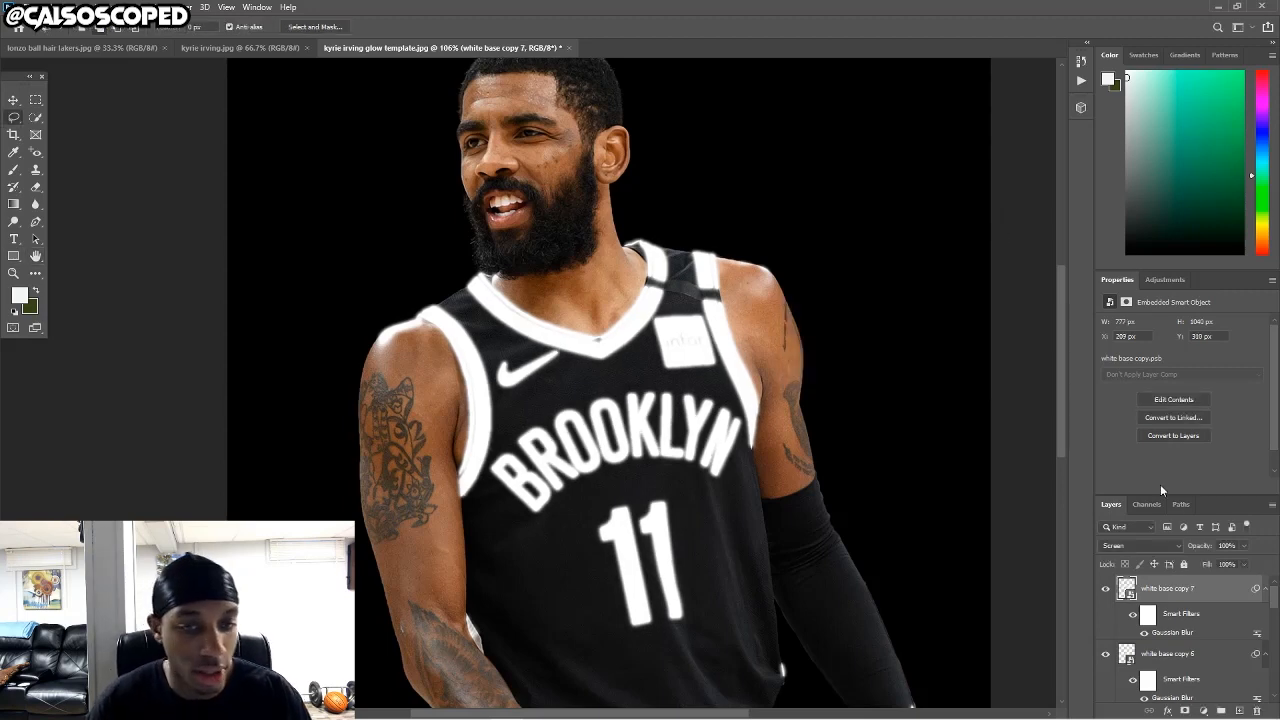
double_click(1172, 632)
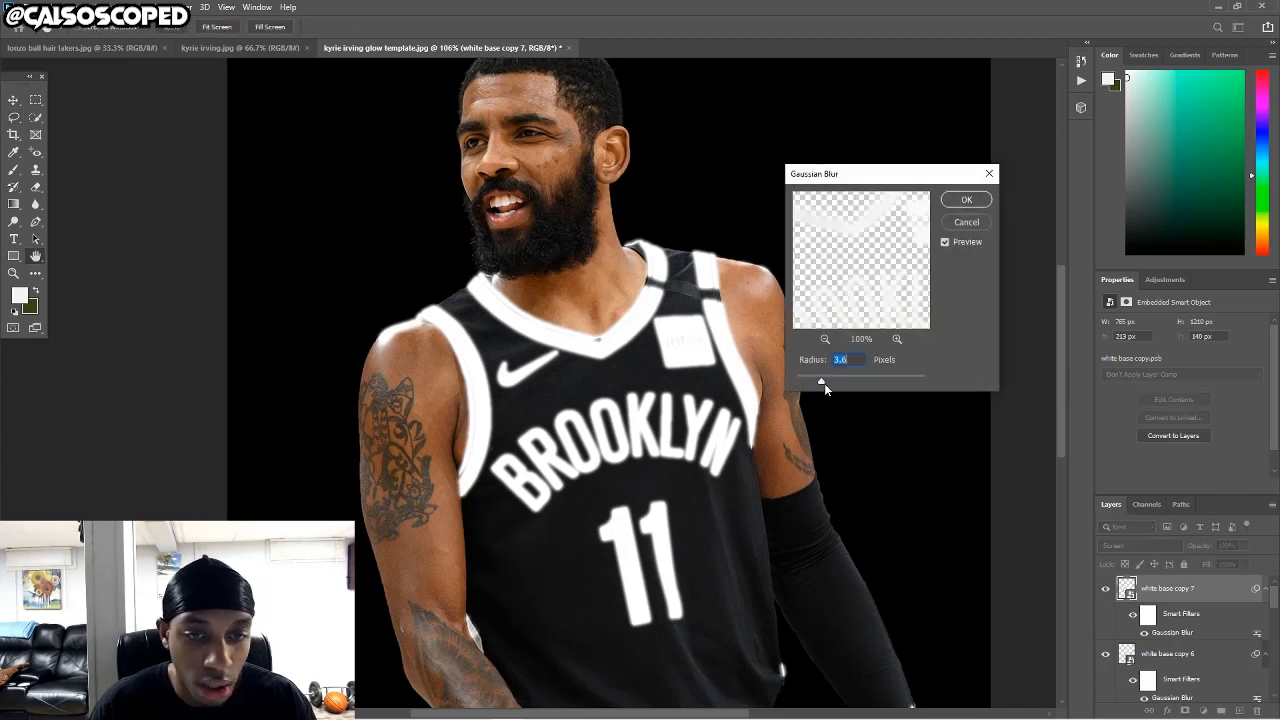
drag(824, 383, 840, 383)
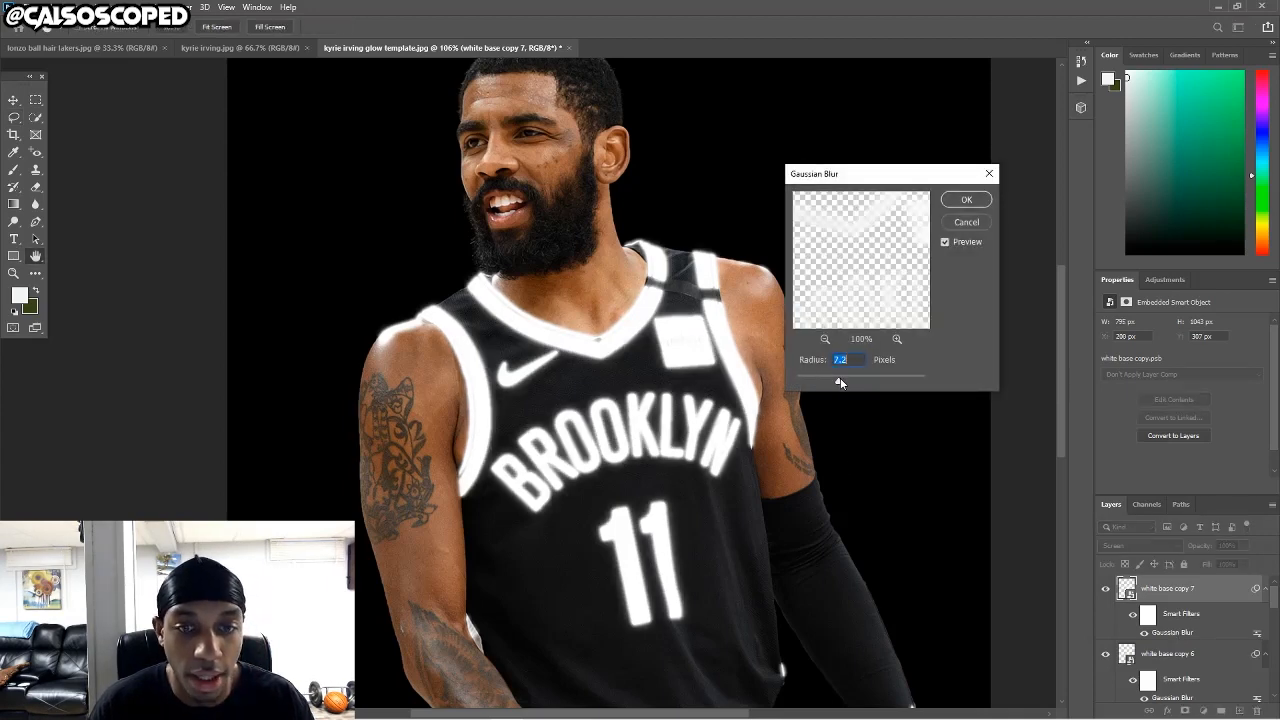
click(962, 199)
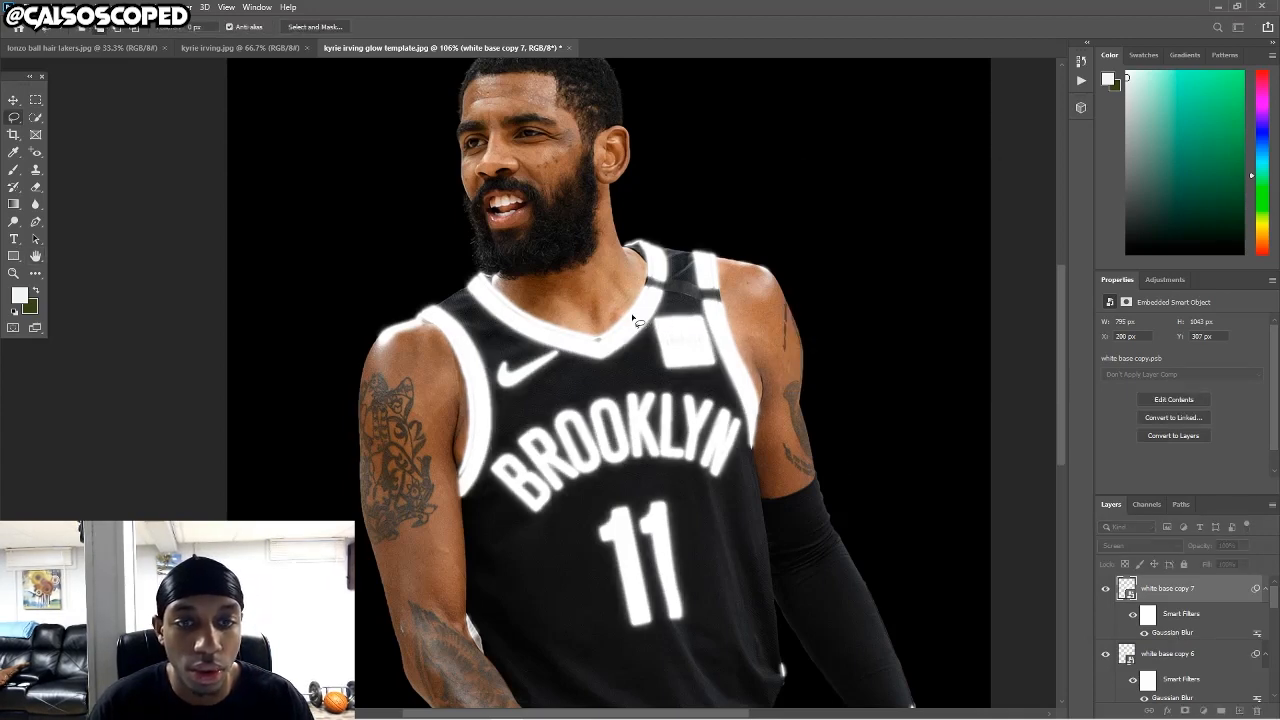
Lower the opacity of the topmost blurred layer, white base copy 7, to 37%.
scroll(630, 317, down, 11)
scroll(516, 314, up, 6)
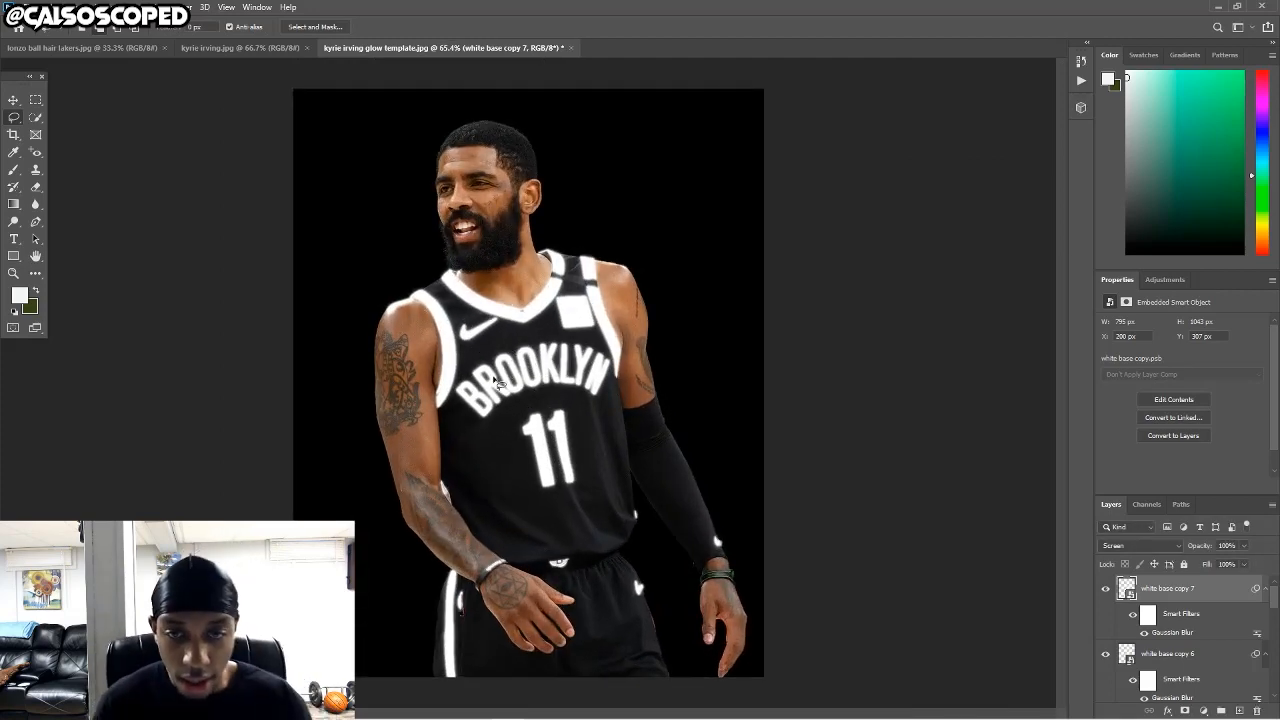
scroll(494, 381, up, 3)
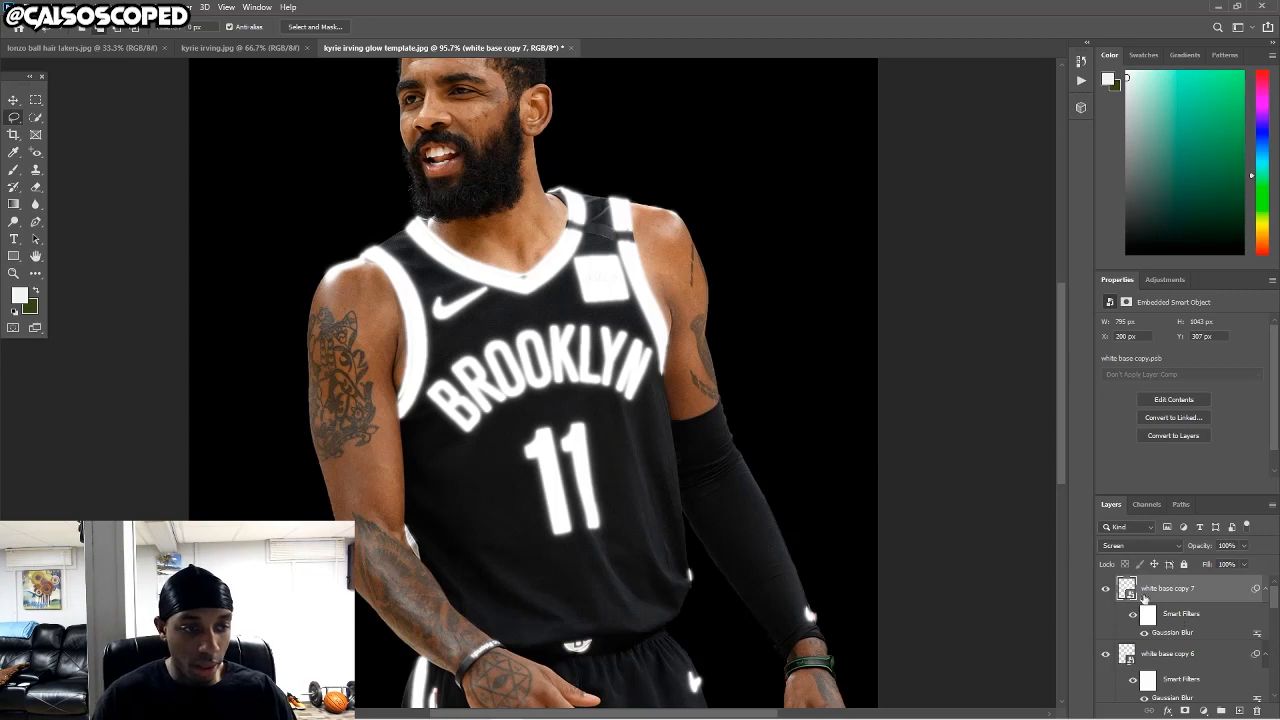
click(1245, 563)
drag(1242, 580, 1215, 565)
click(1243, 545)
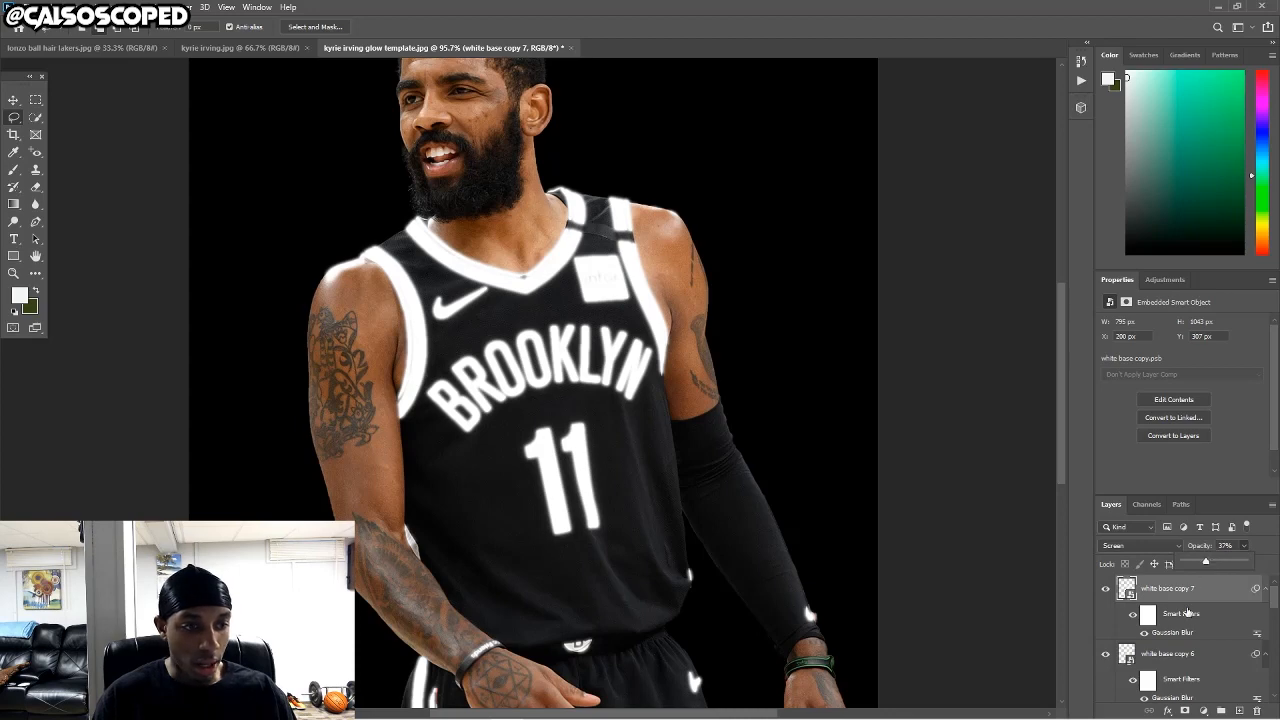
click(1188, 590)
Duplicate the white base copy 2 layer and set the copy's Outer Glow to 32% opacity, 0% spread, 32 px size and 62% range.
scroll(1180, 686, down, 5)
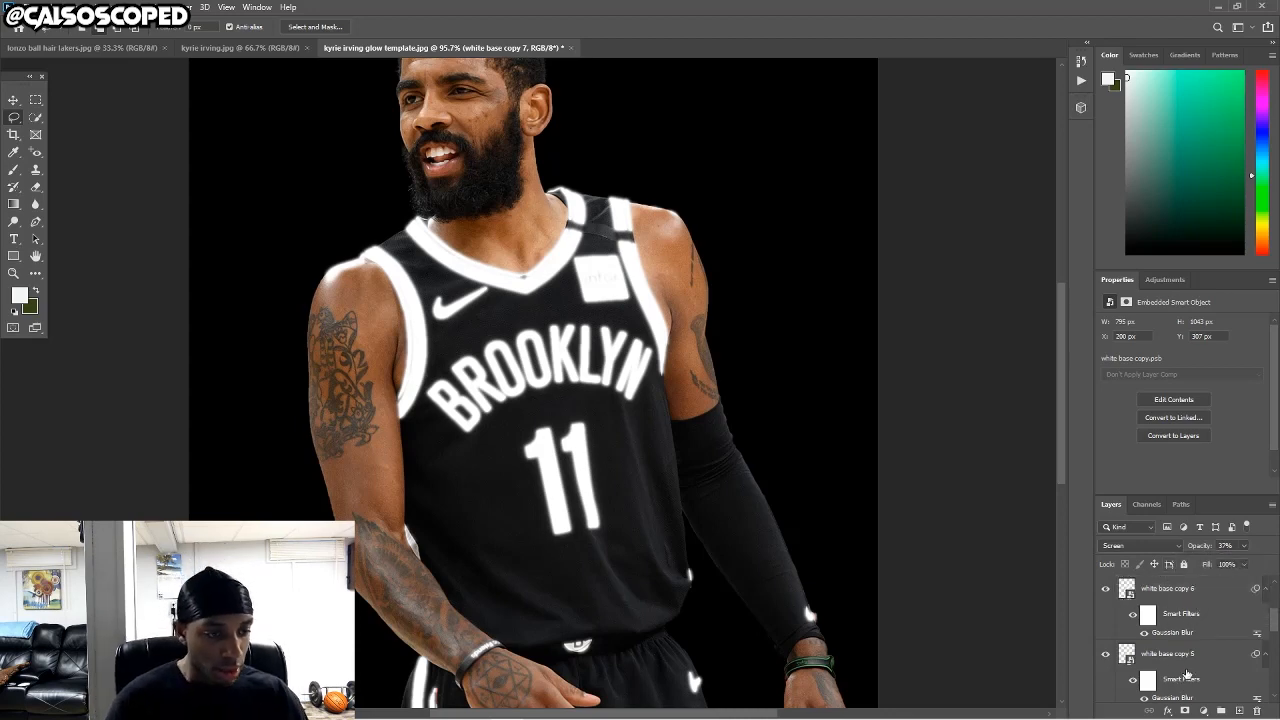
click(1188, 653)
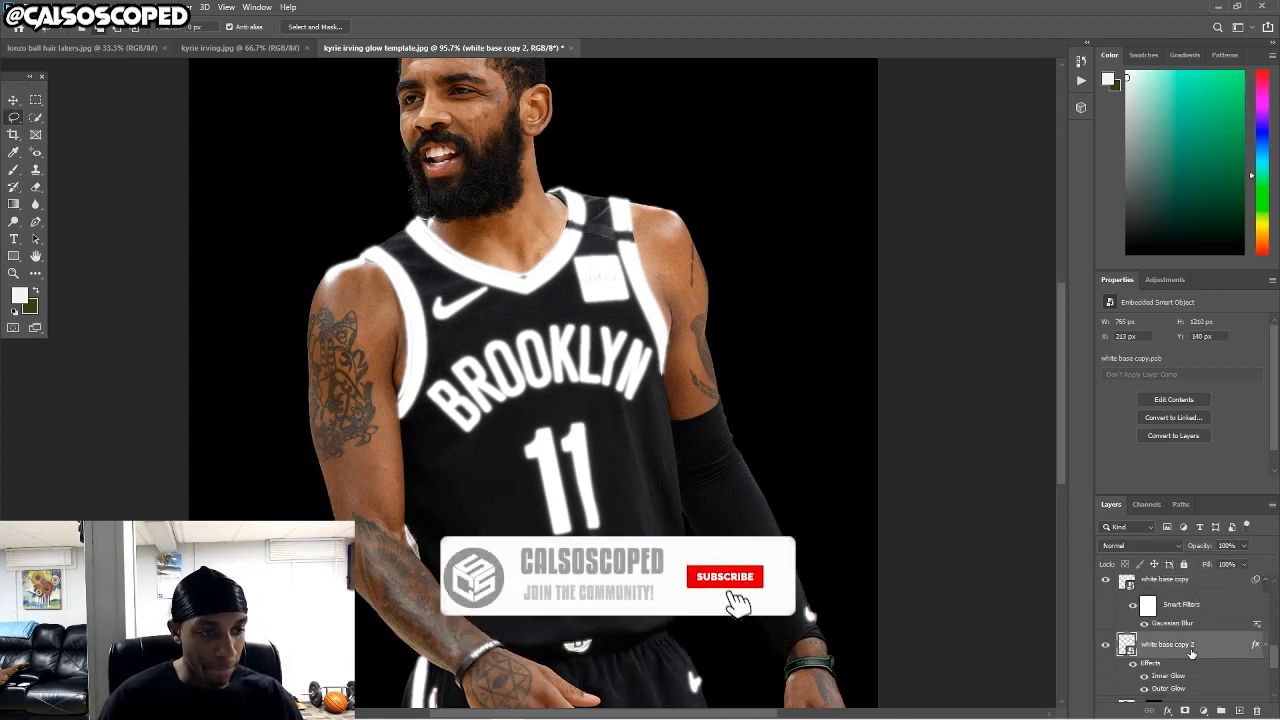
click(1145, 692)
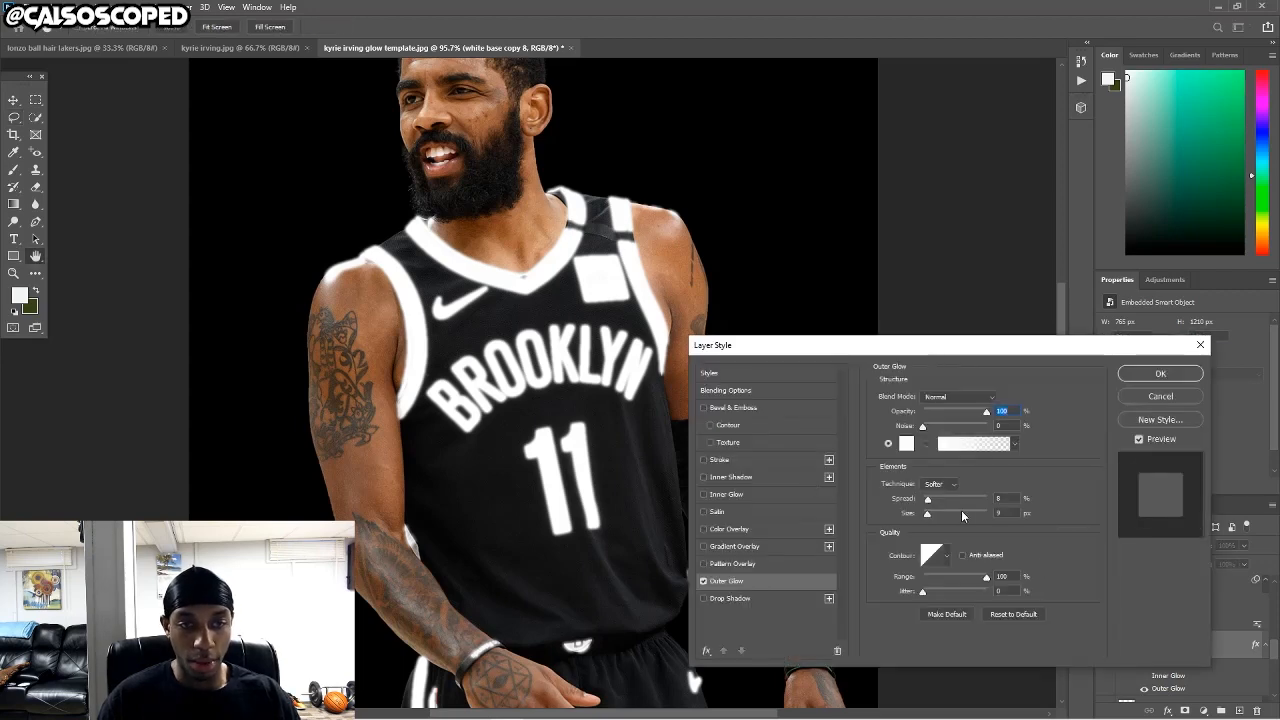
mouse_move(963, 515)
mouse_down()
mouse_move(980, 514)
mouse_move(946, 516)
mouse_up()
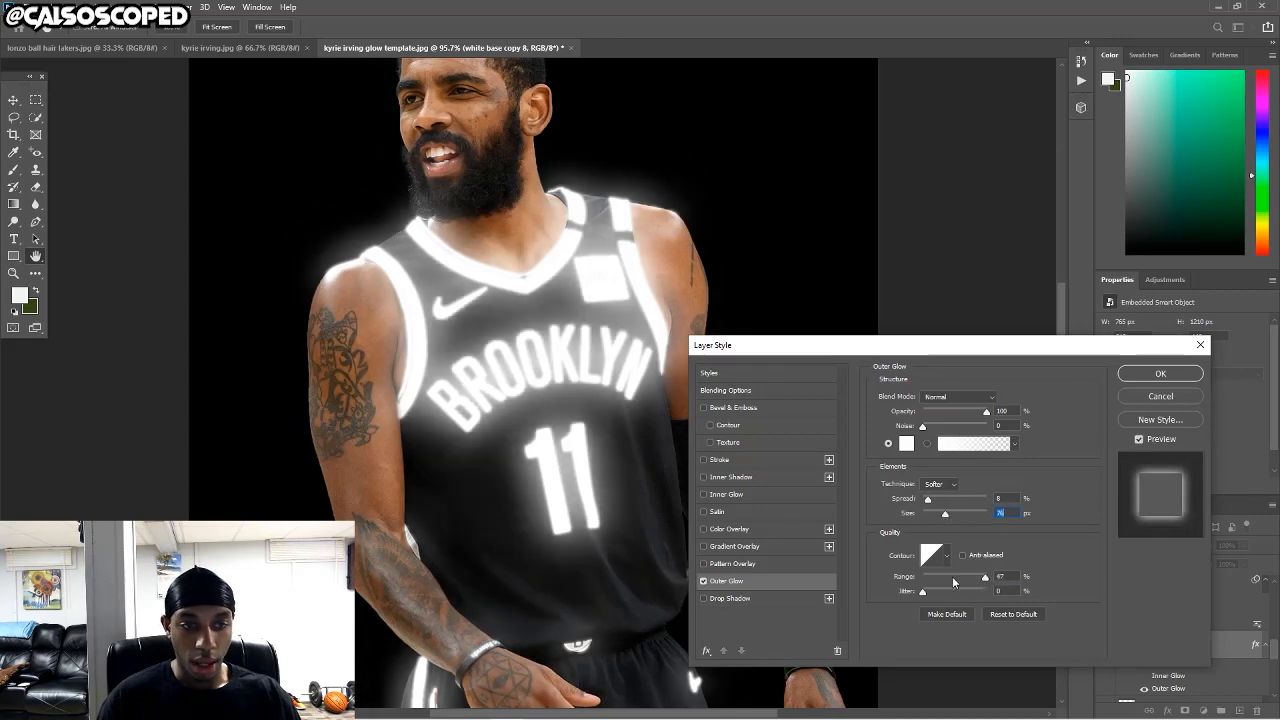
drag(953, 580, 962, 579)
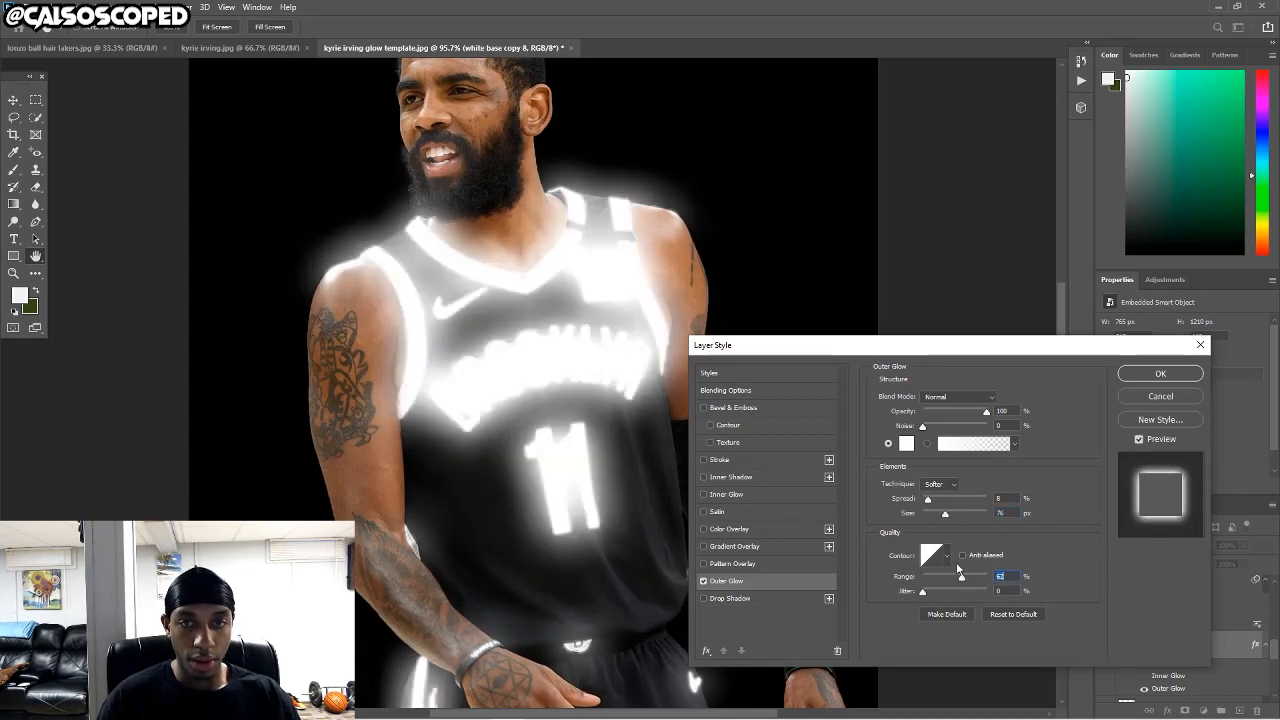
mouse_move(955, 505)
mouse_down()
mouse_move(970, 507)
mouse_move(882, 507)
mouse_move(952, 516)
mouse_move(936, 519)
mouse_up()
key(Tab)
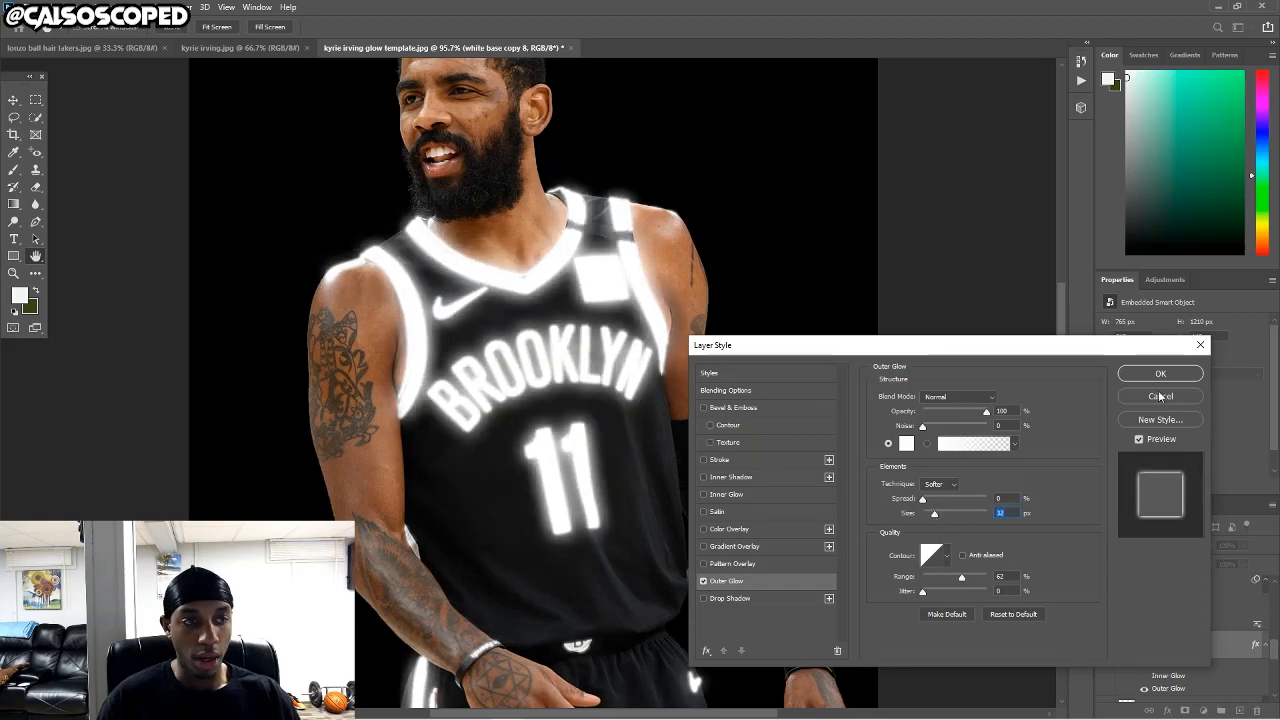
drag(986, 412, 941, 421)
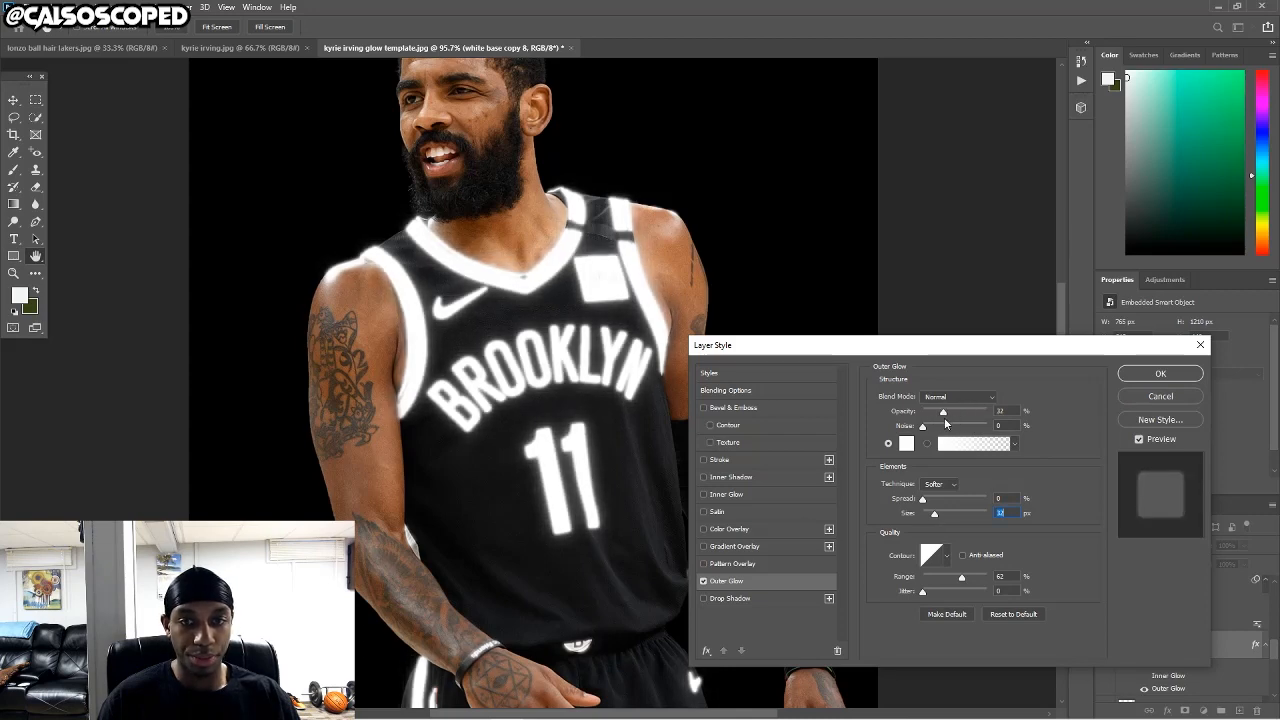
click(1160, 373)
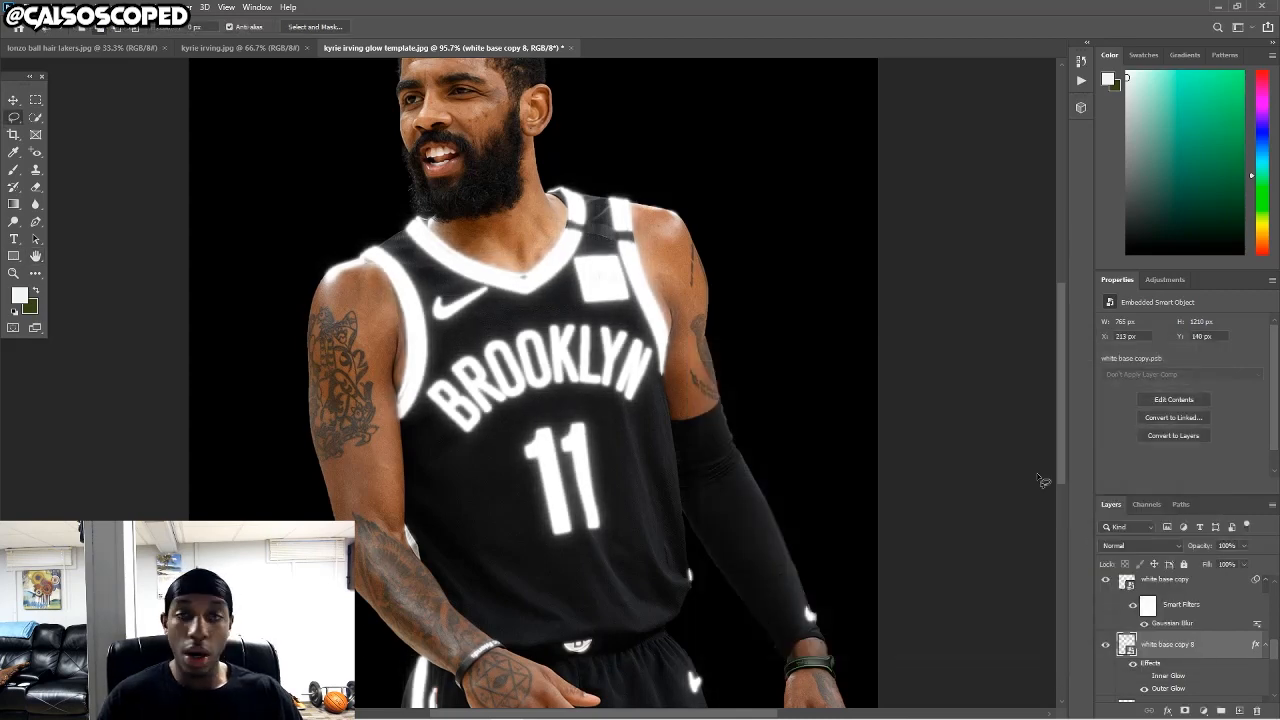
Compare the jersey glow with the topmost blurred layer, white base copy 7, hidden and shown.
scroll(1166, 625, down, 3)
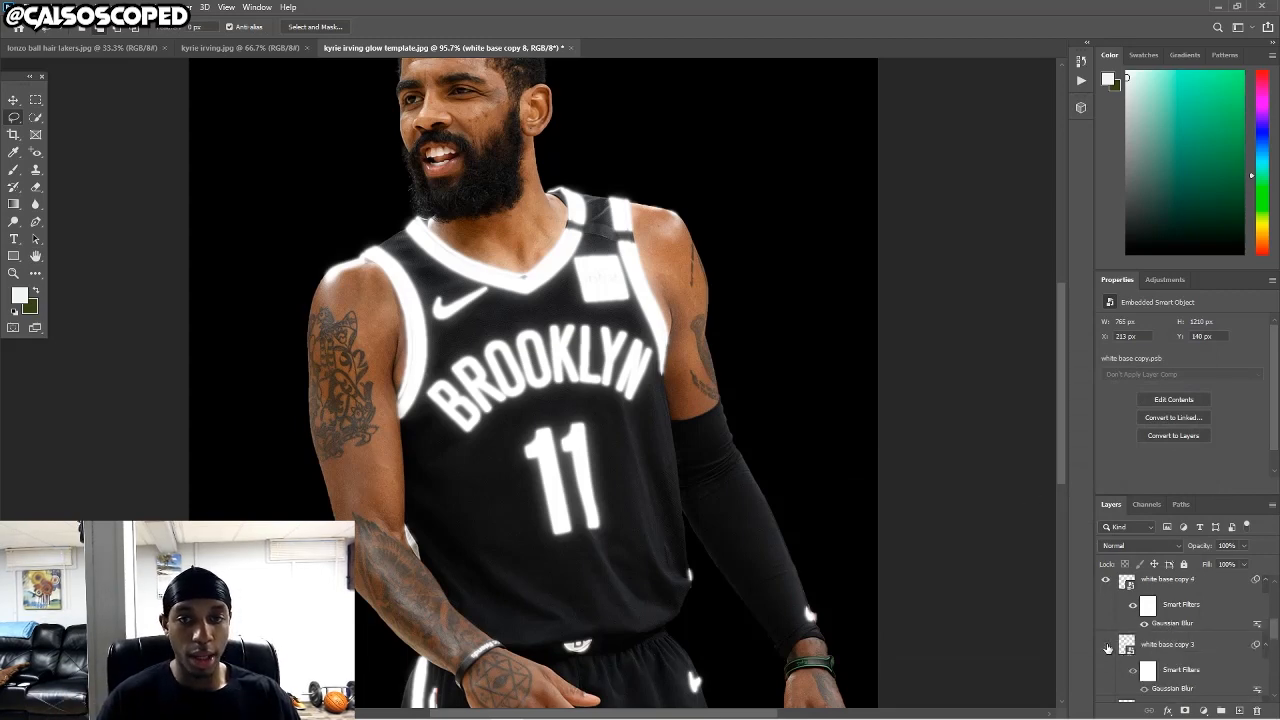
scroll(1130, 648, up, 3)
click(1105, 589)
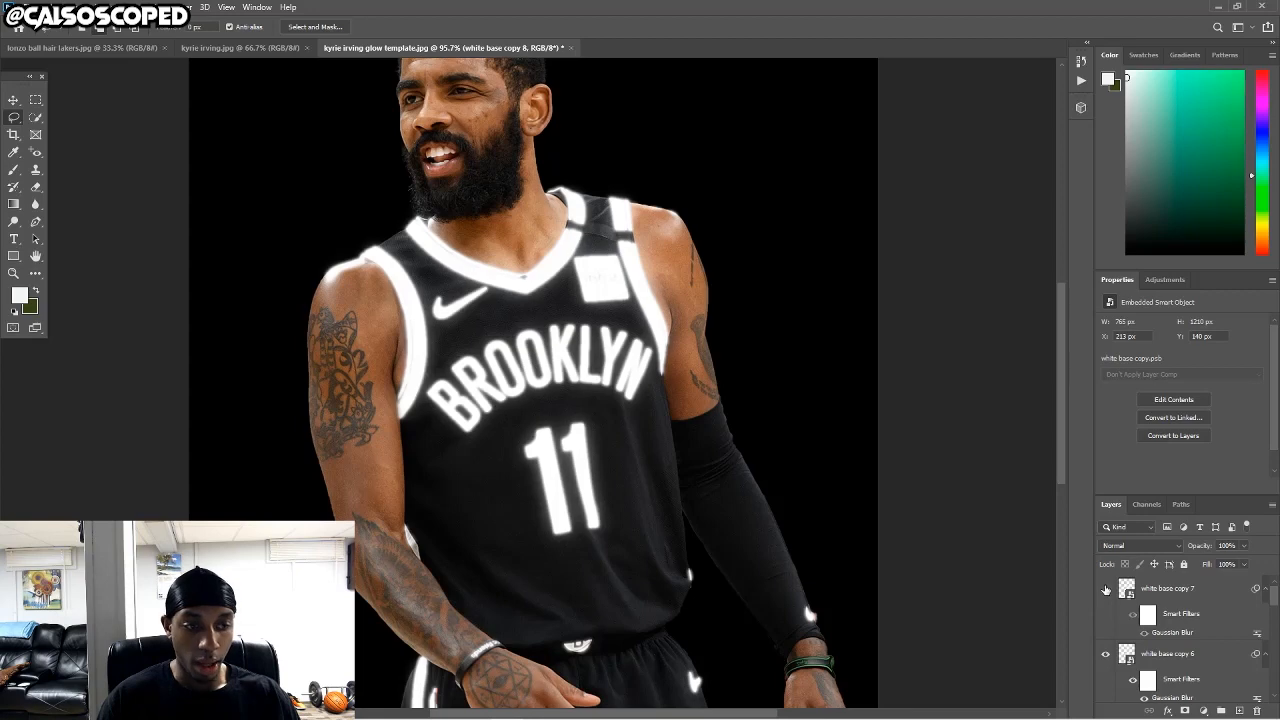
click(1105, 589)
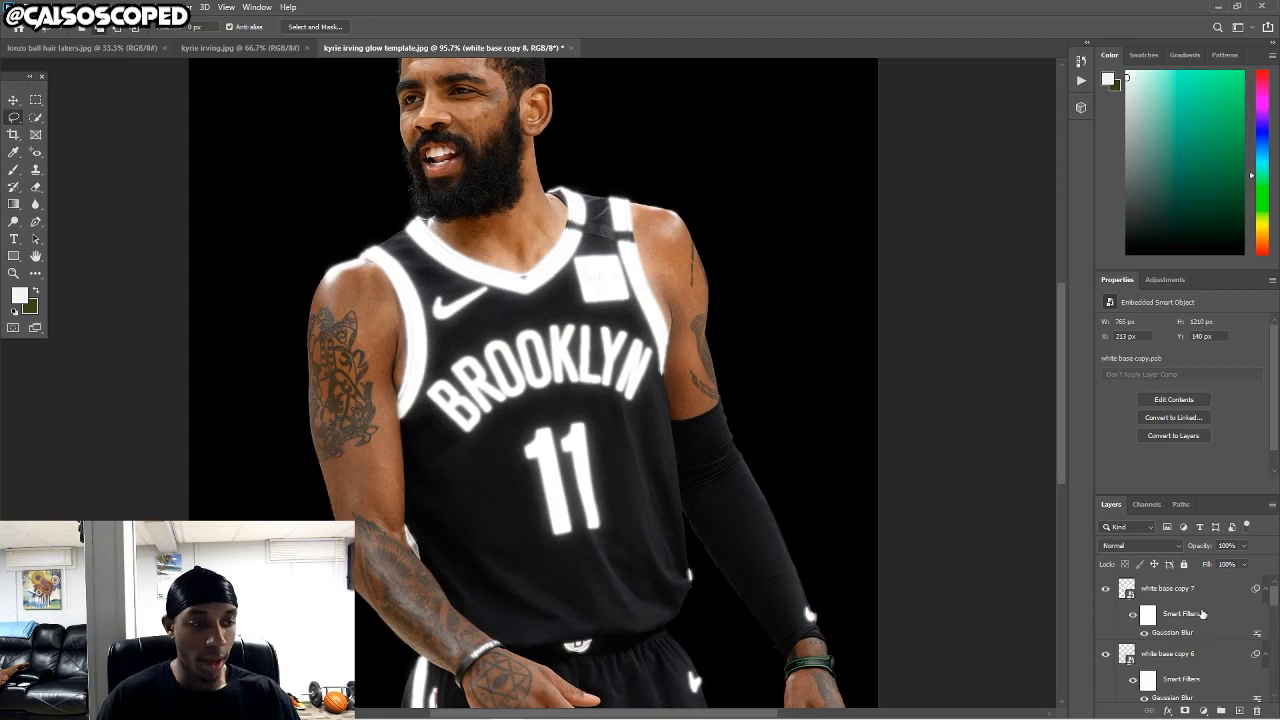
scroll(520, 398, down, 3)
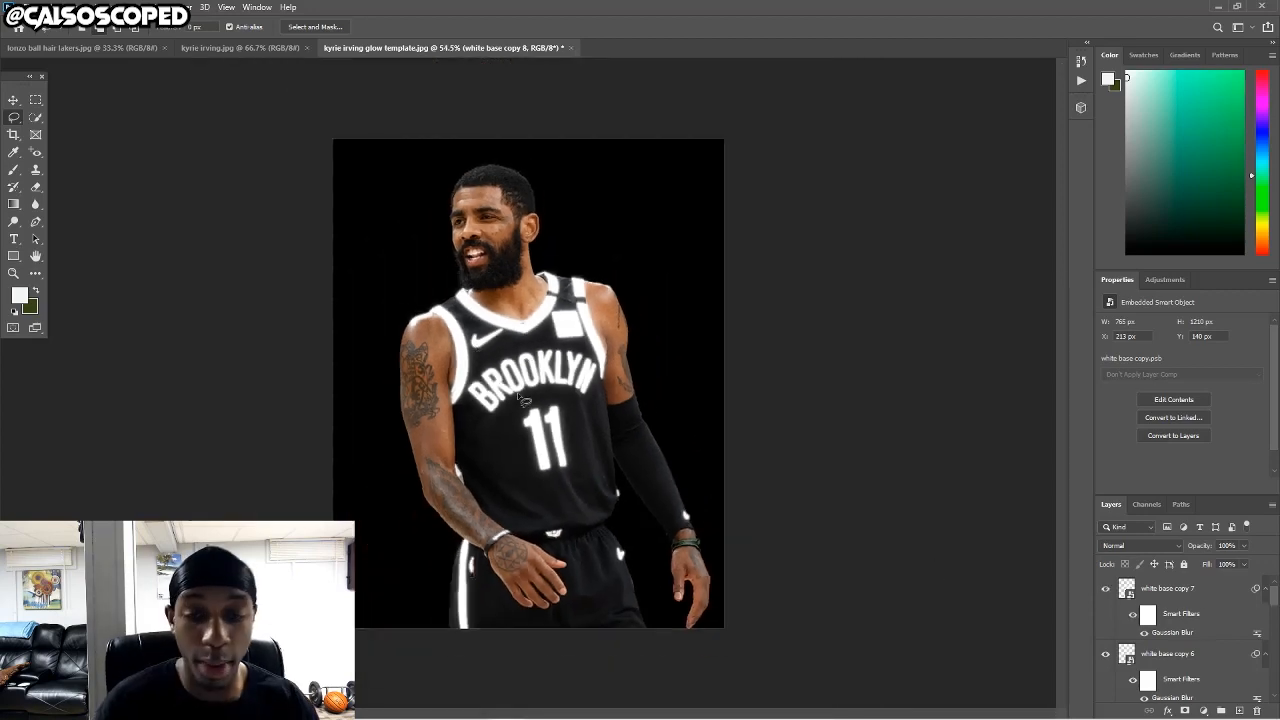
scroll(520, 398, up, 3)
Group all the glow layers from white base copy 7 down to white base copy 2.
key(v)
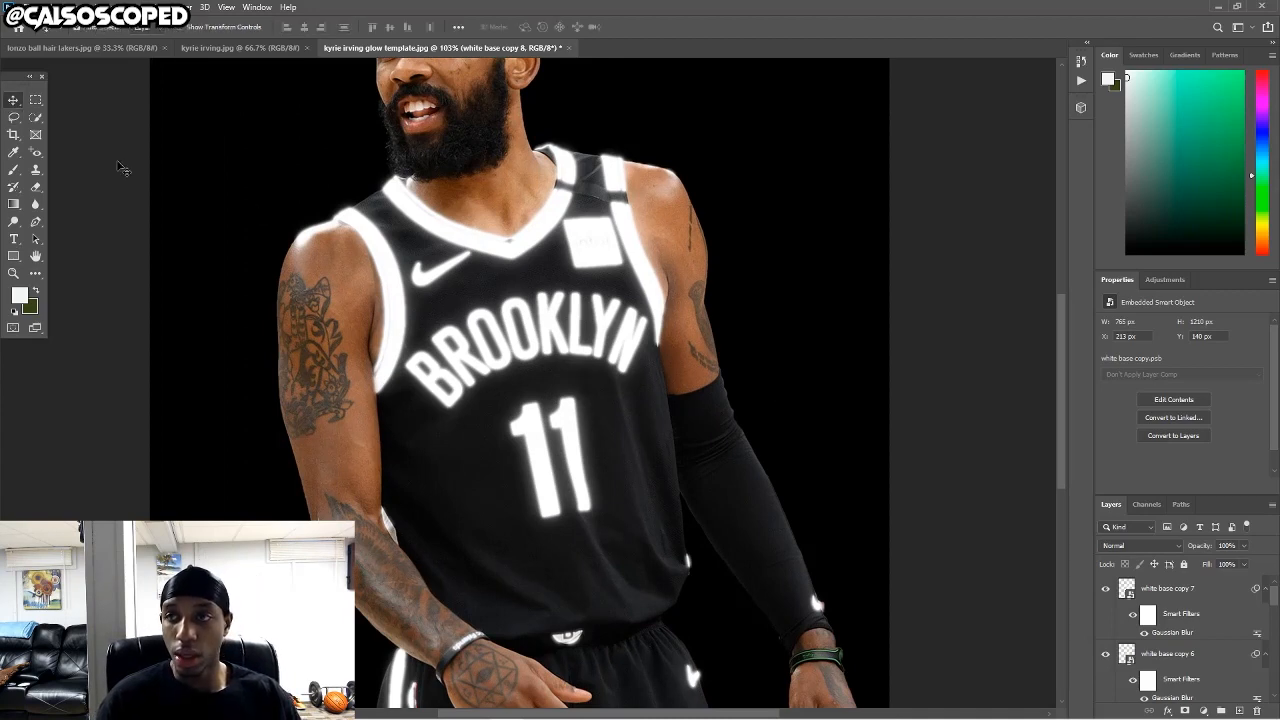
click(1185, 592)
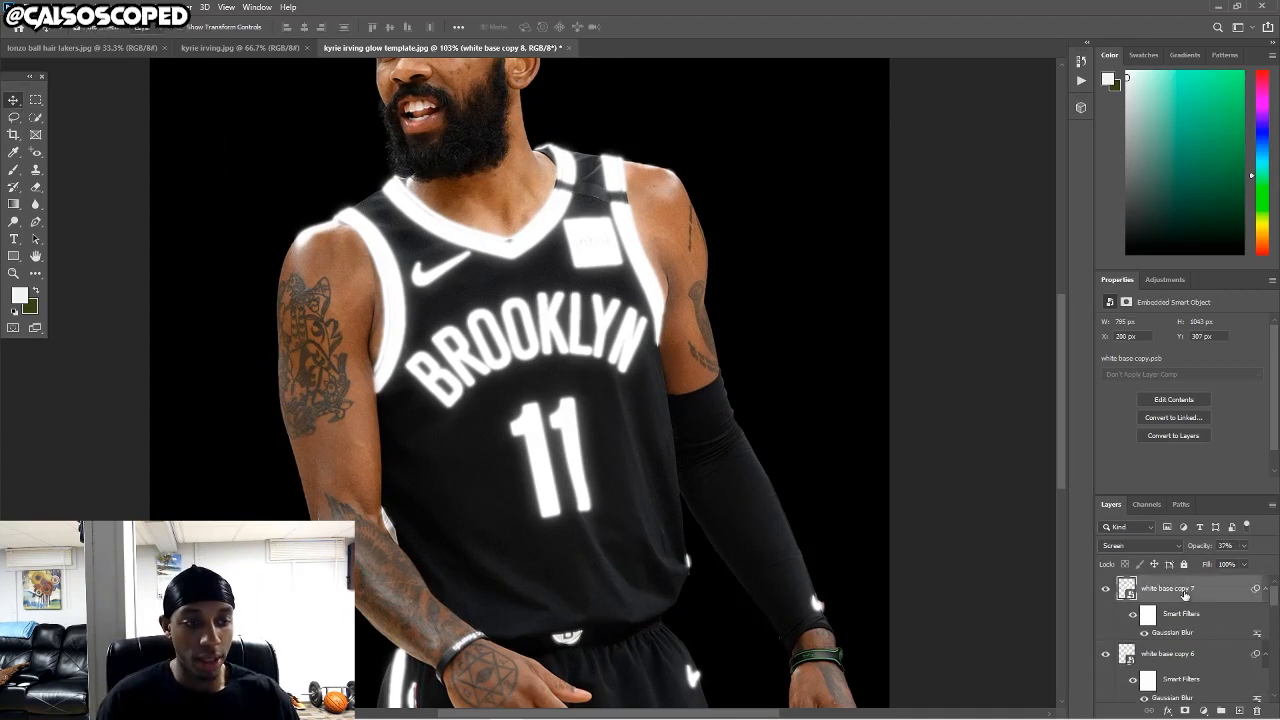
drag(1272, 598, 1277, 676)
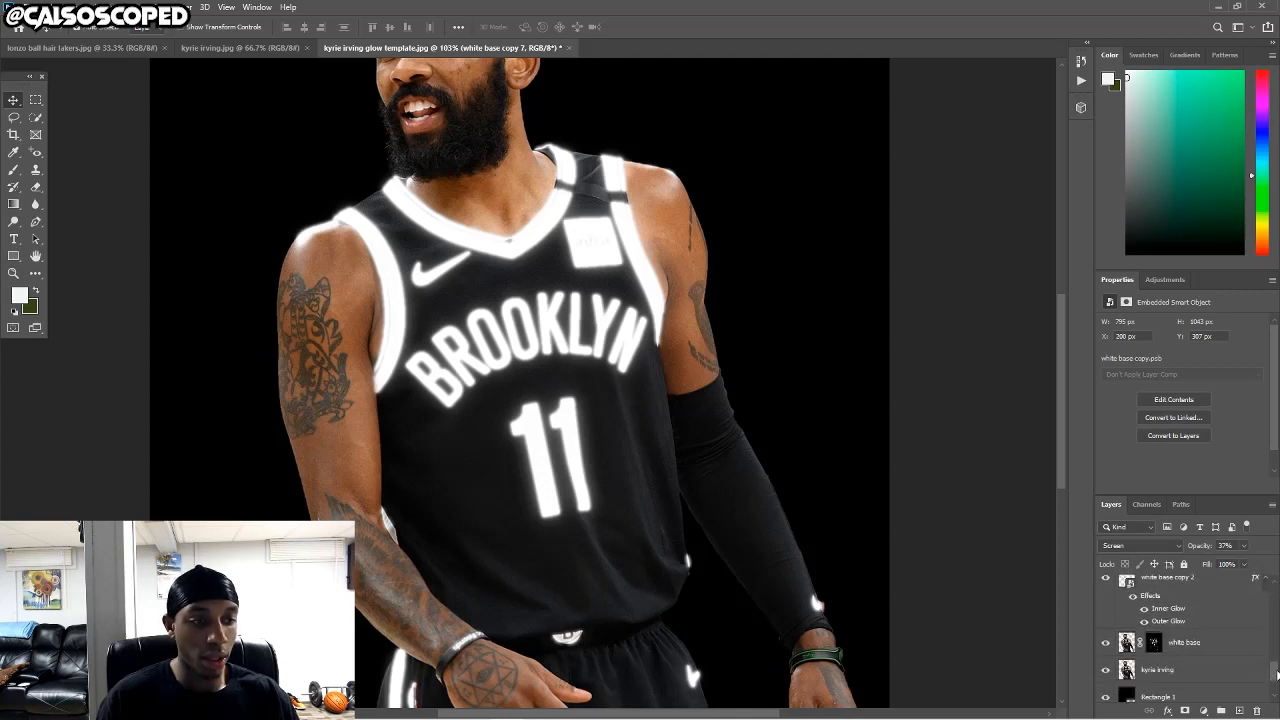
shift+click(1176, 586)
key(ctrl+g)
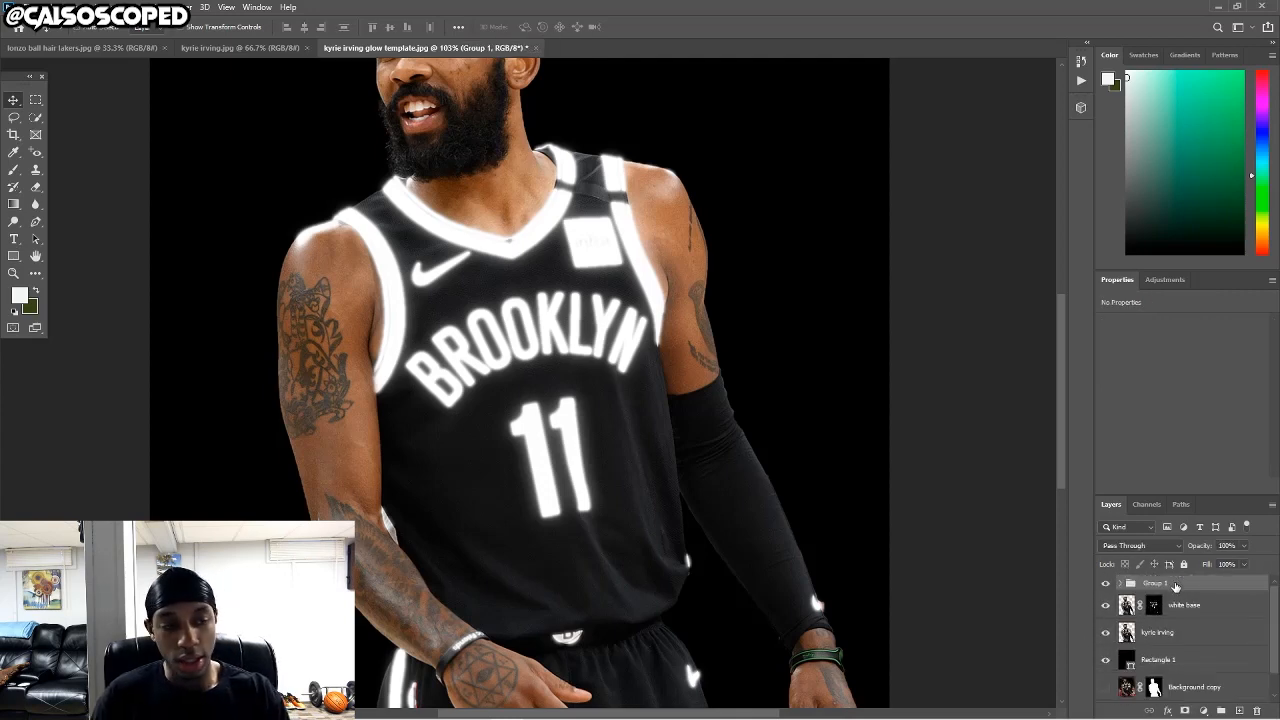
Compare the image with the glow group hidden and shown, and with the kyrie irving layer hidden and shown.
click(1106, 583)
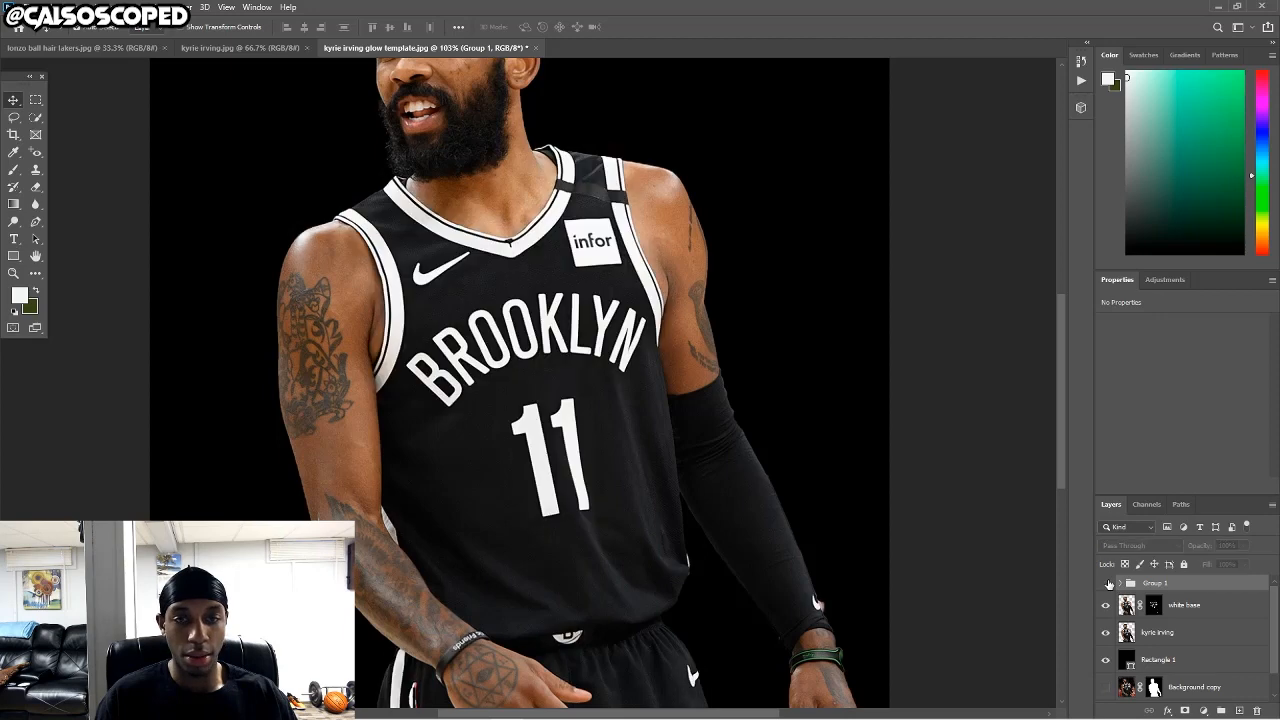
click(1106, 583)
click(1188, 607)
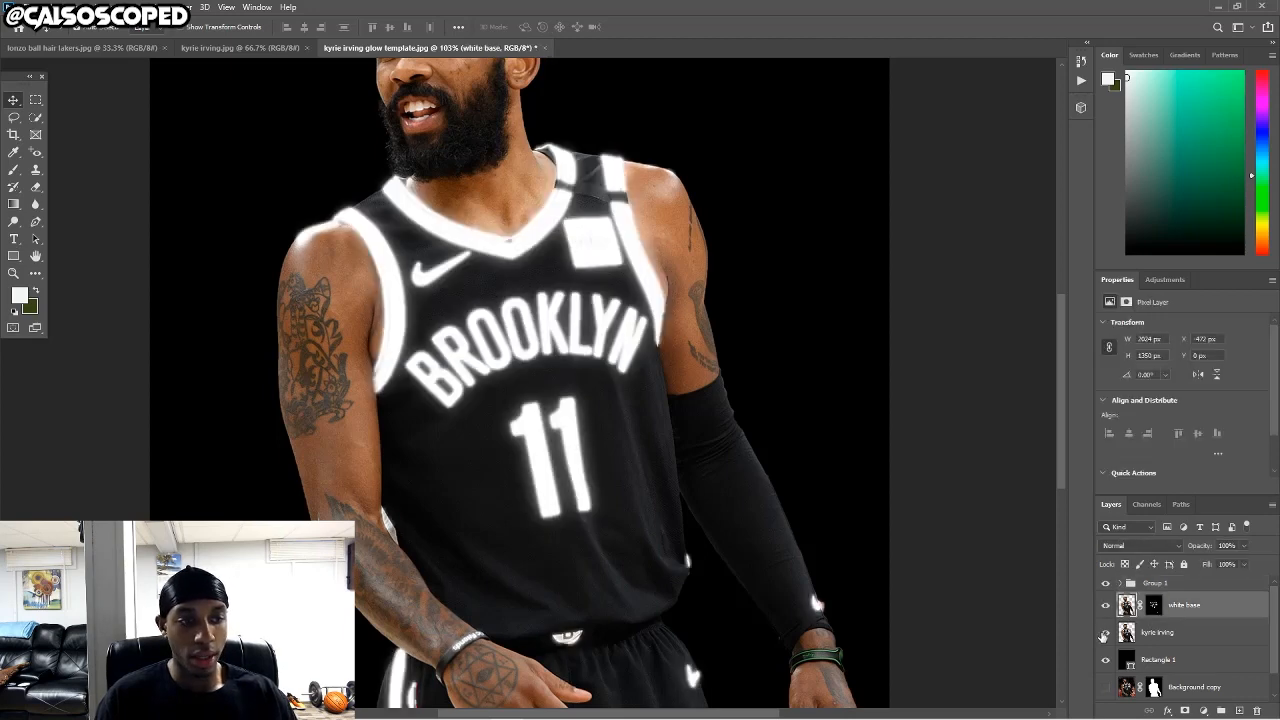
click(1105, 633)
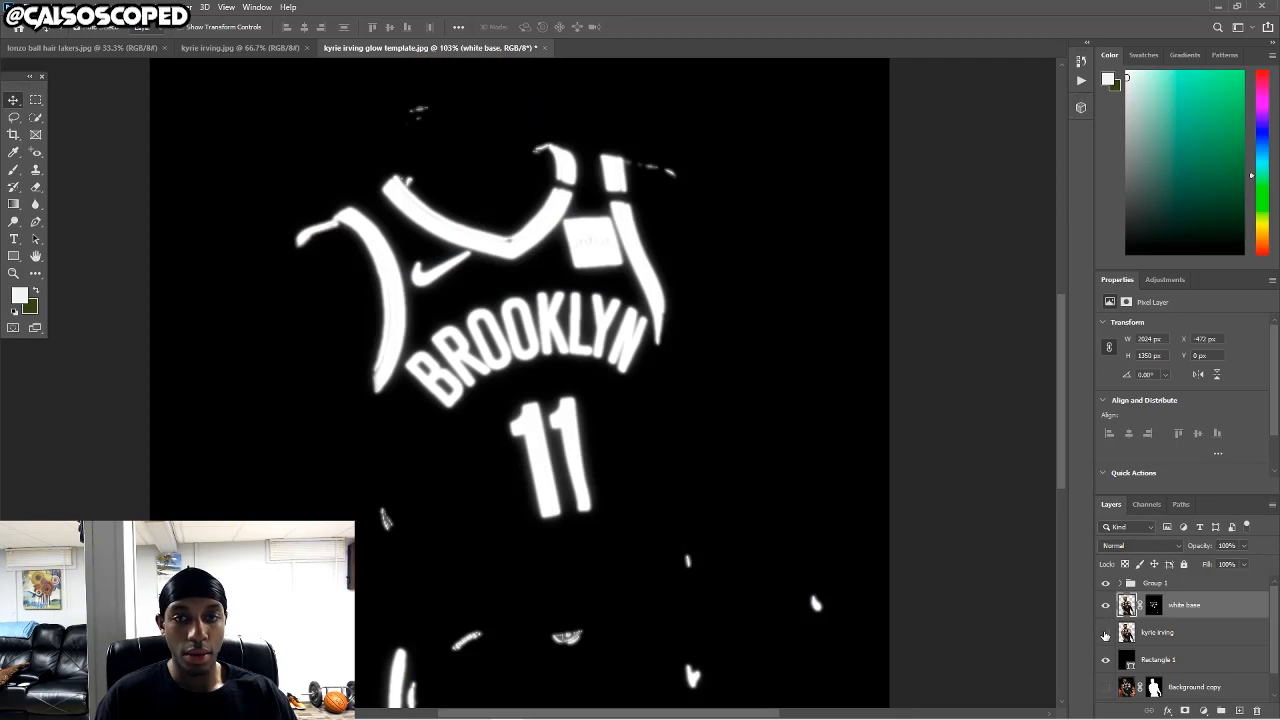
click(1105, 633)
Add a new empty layer above the kyrie irving layer and set up a large brush with black as the foreground colour.
click(1189, 633)
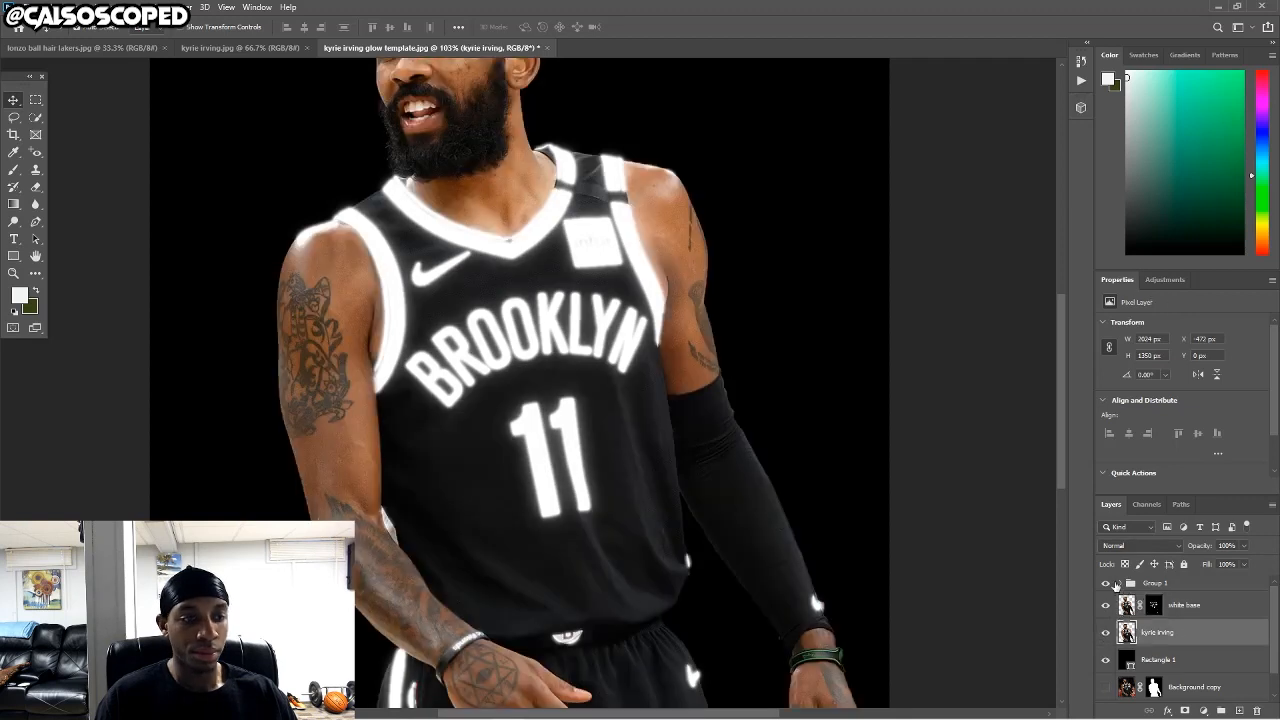
click(1239, 710)
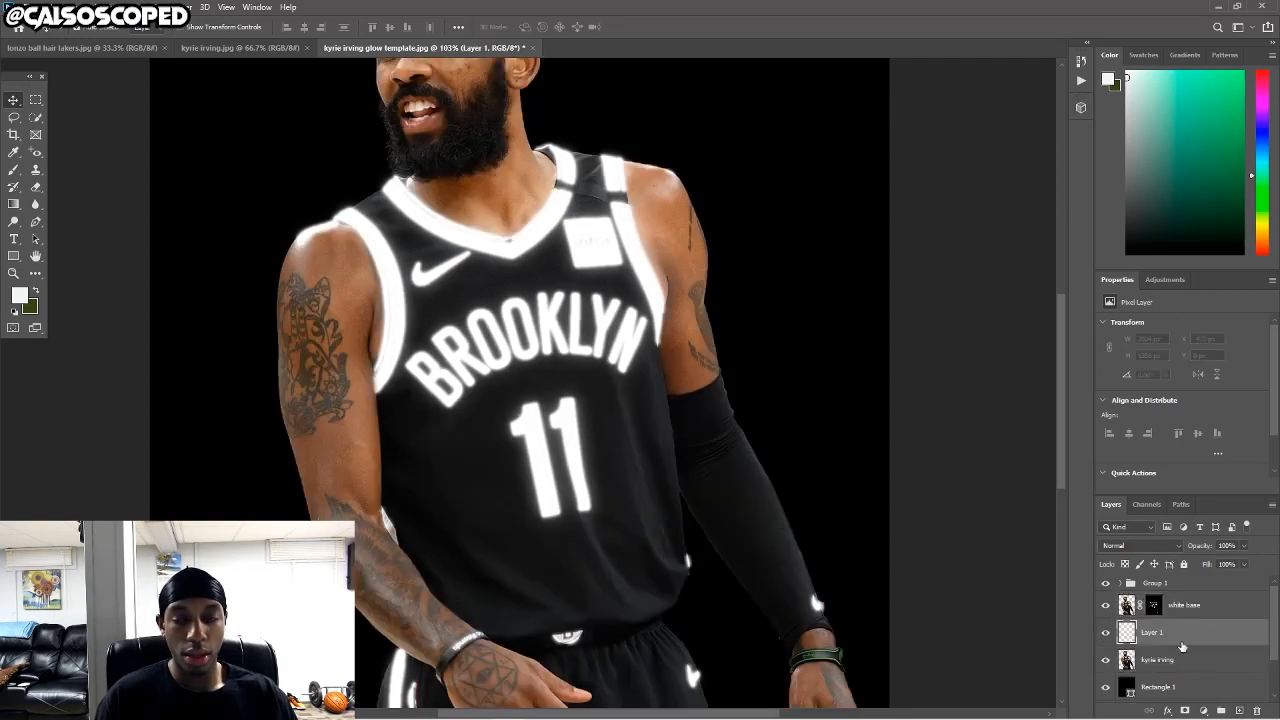
click(13, 170)
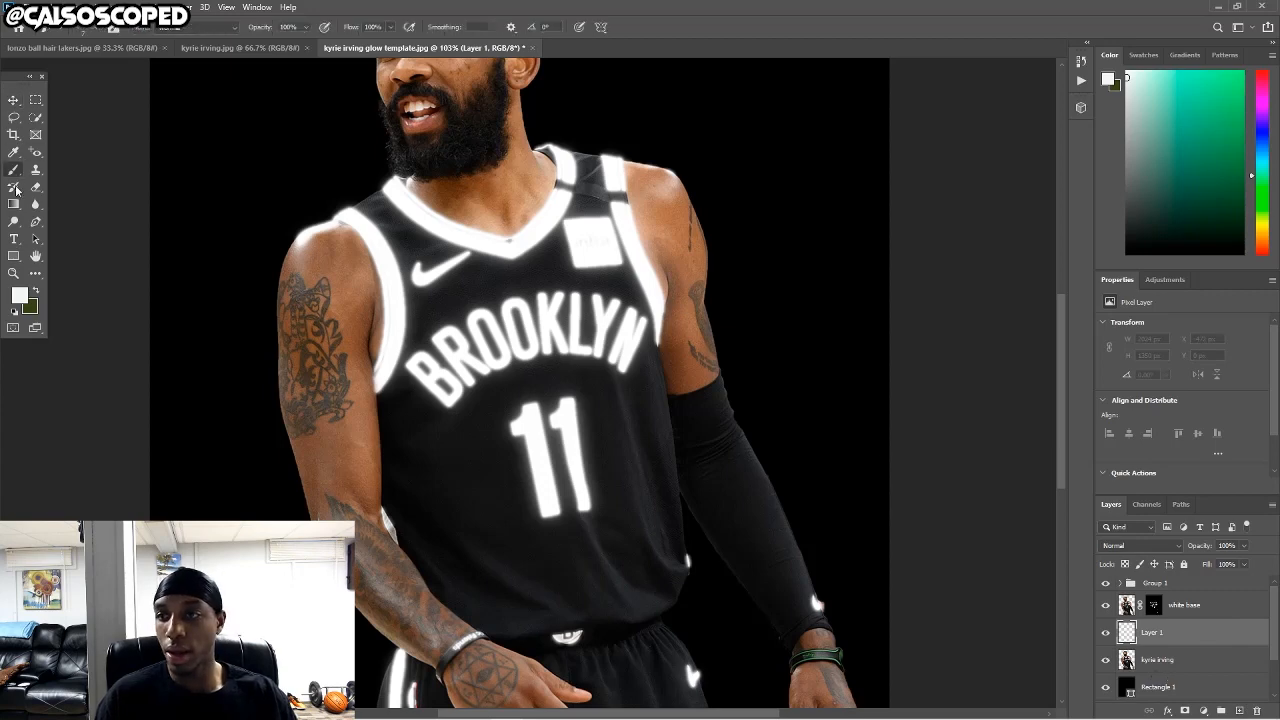
click(15, 311)
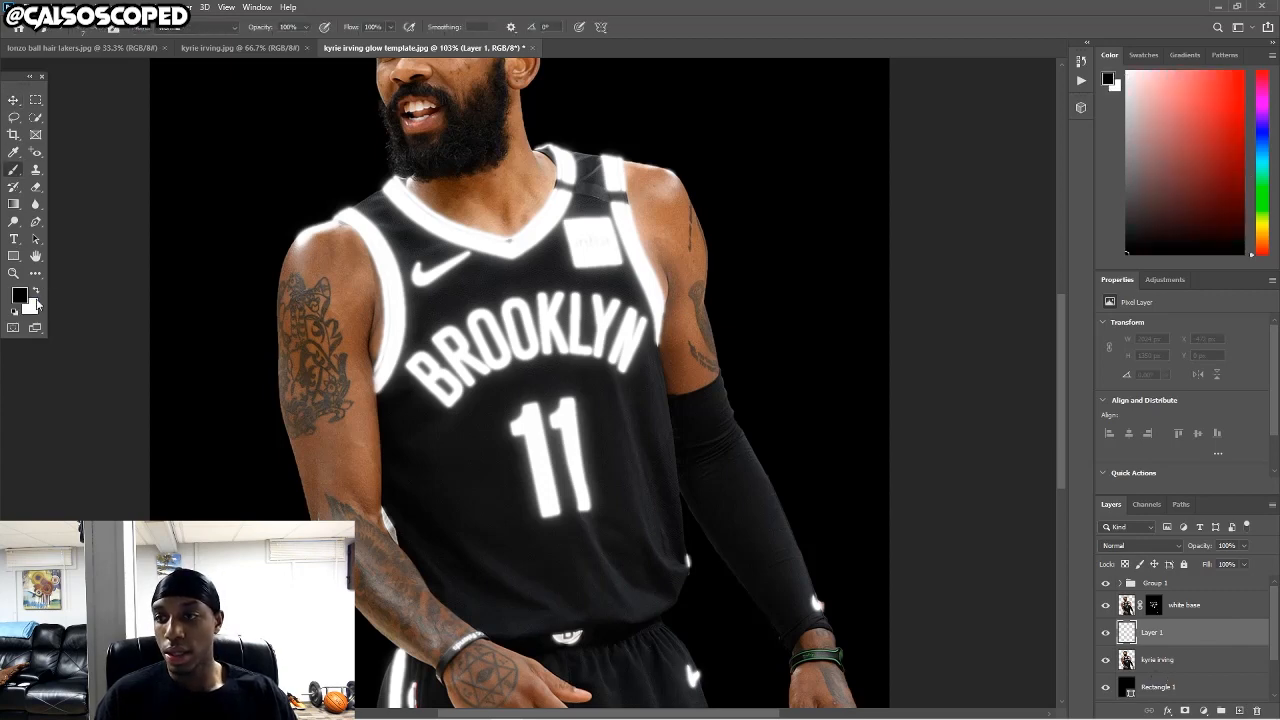
click(111, 29)
click(878, 163)
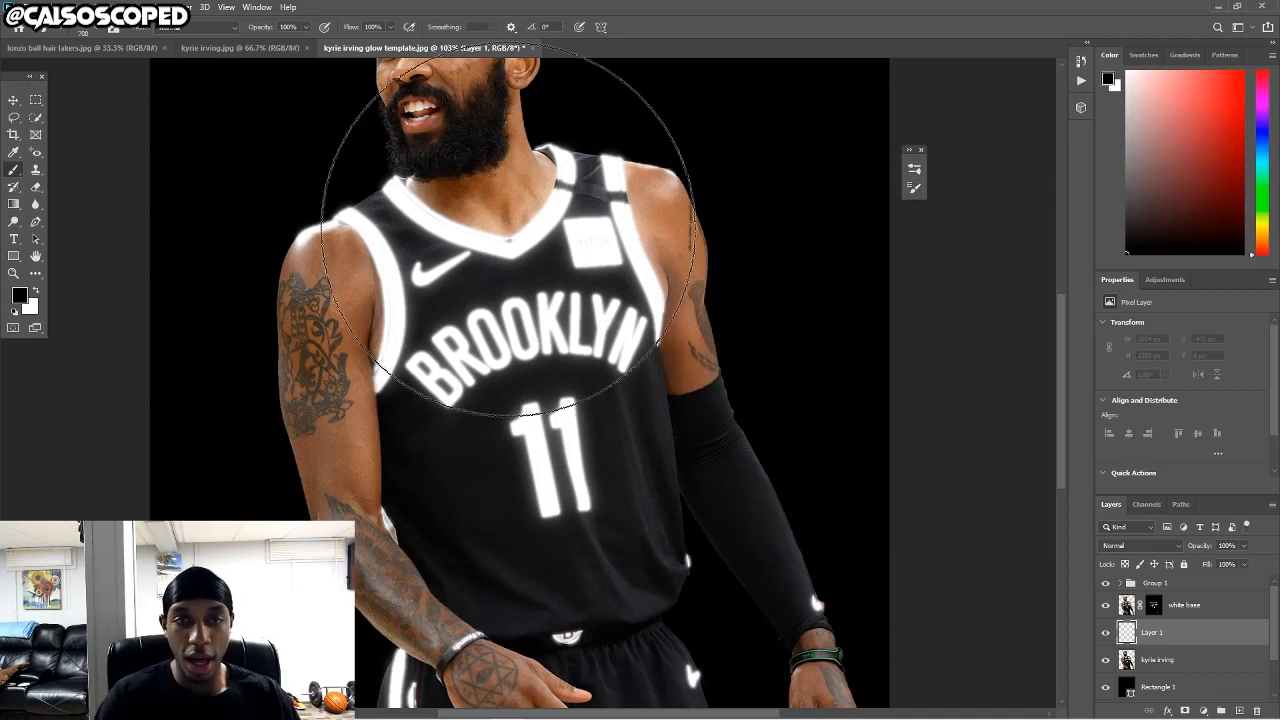
Paint soft black over the player's head, torso, arms and hands on the new layer to darken him around the jersey glow.
scroll(511, 210, down, 2)
scroll(511, 210, down, 1)
click(488, 184)
key(ctrl+z)
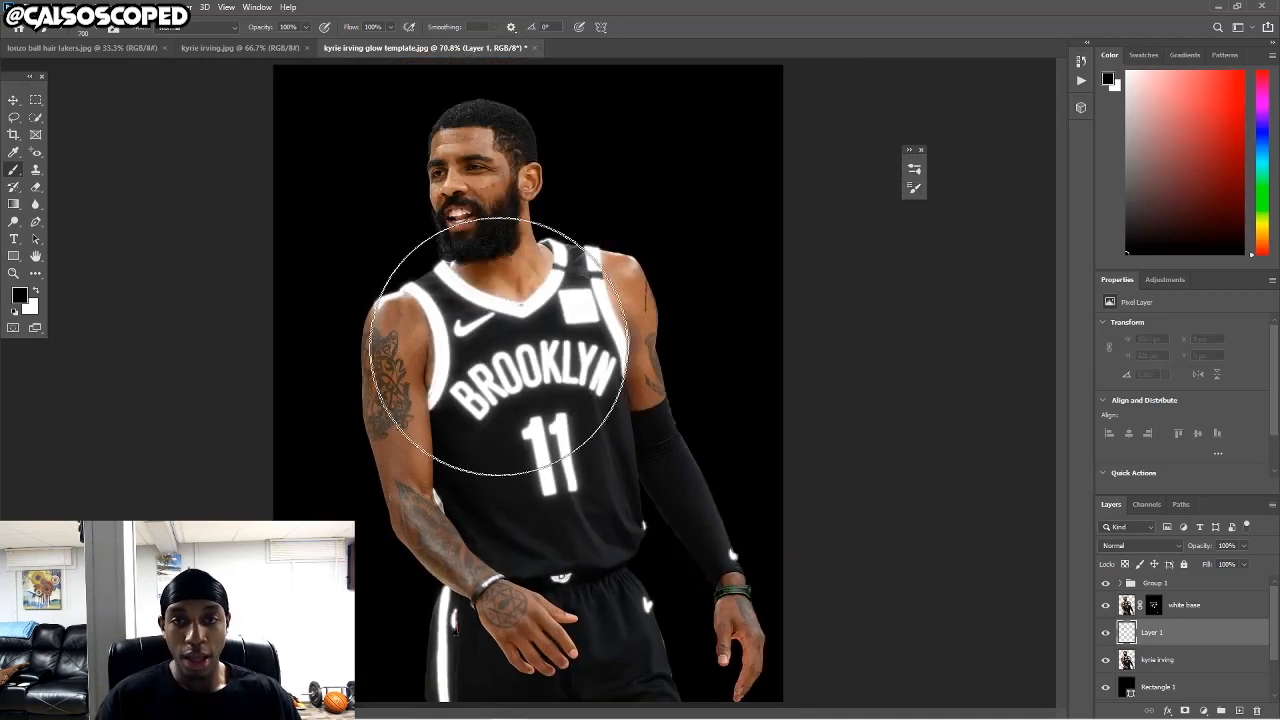
click(506, 345)
click(450, 373)
mouse_move(450, 373)
mouse_down()
mouse_move(464, 400)
mouse_move(554, 403)
mouse_move(602, 367)
mouse_move(543, 467)
mouse_move(588, 538)
mouse_move(644, 561)
mouse_move(627, 577)
mouse_move(526, 586)
mouse_move(487, 607)
mouse_move(606, 500)
mouse_up()
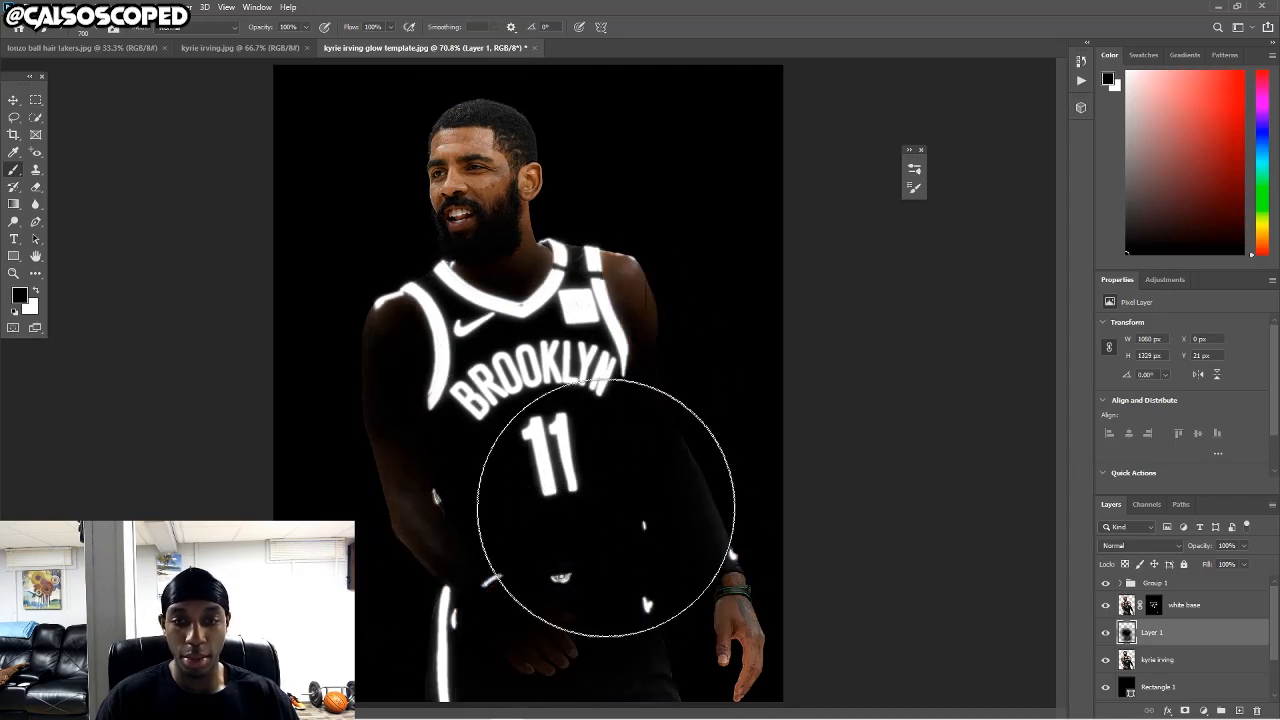
mouse_move(583, 253)
mouse_down()
mouse_move(609, 186)
mouse_move(651, 186)
mouse_move(585, 125)
mouse_move(589, 138)
mouse_up()
scroll(735, 394, down, 5)
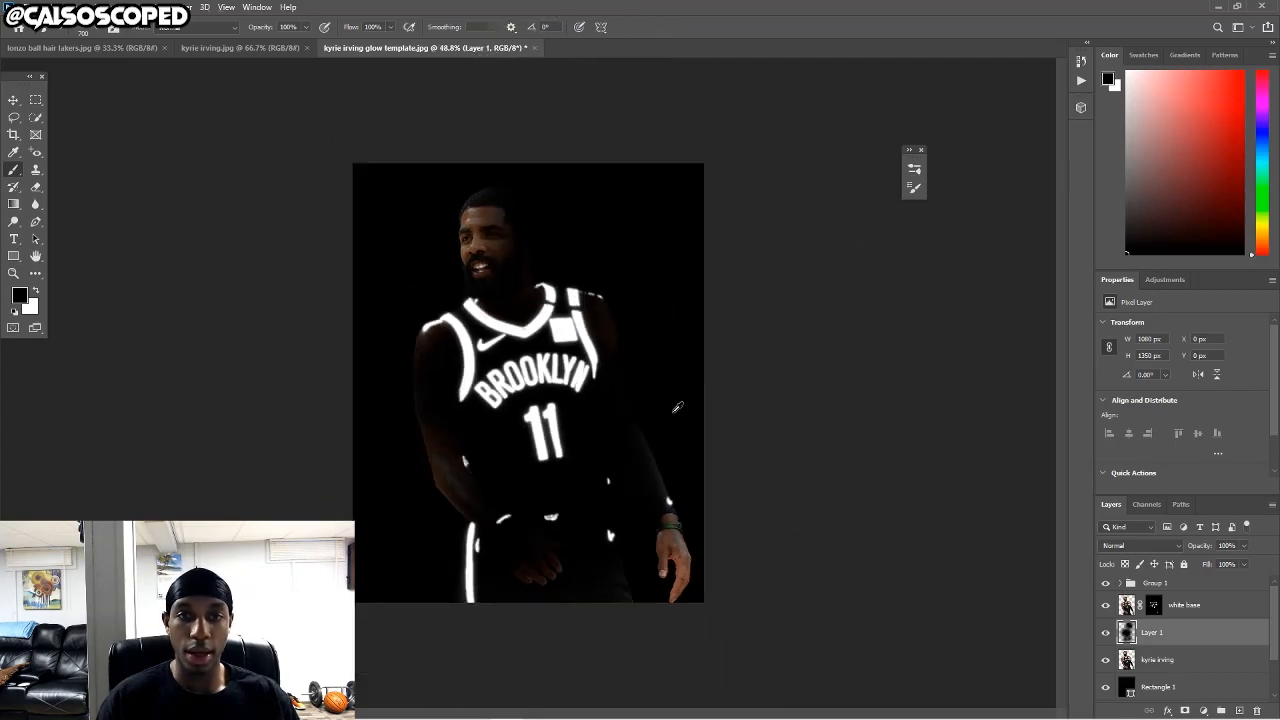
scroll(681, 295, up, 4)
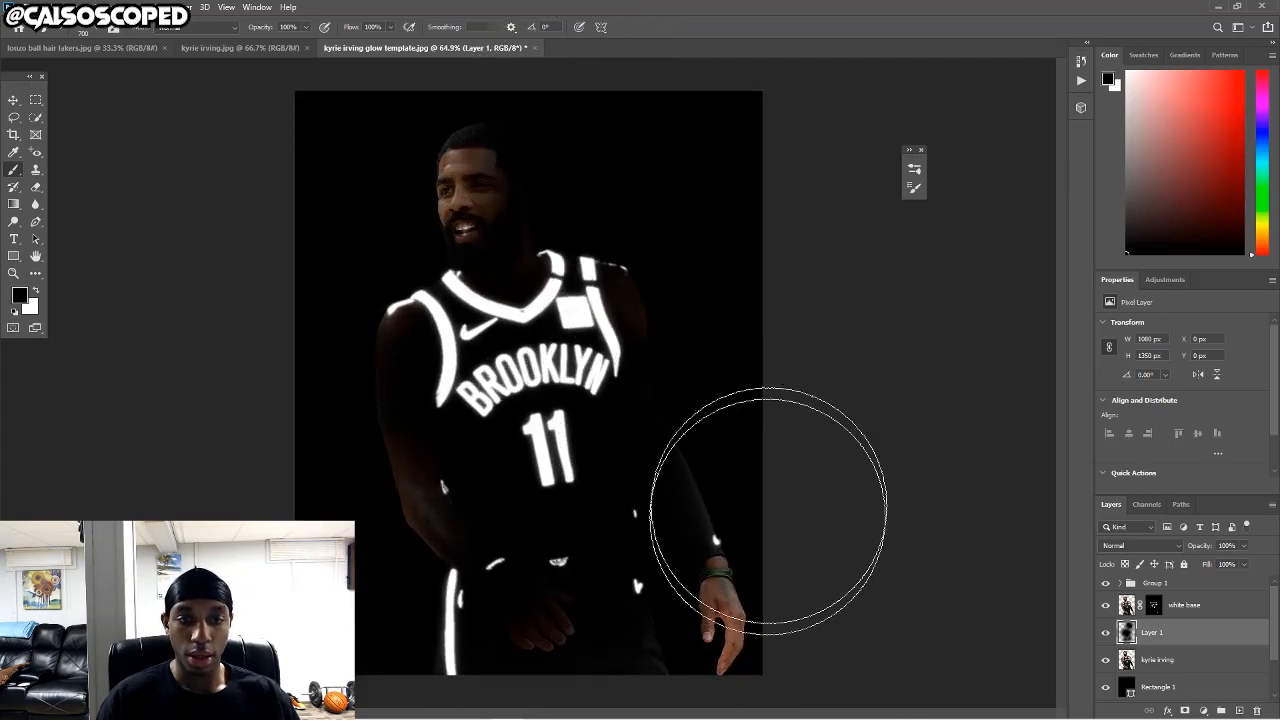
drag(766, 543, 762, 602)
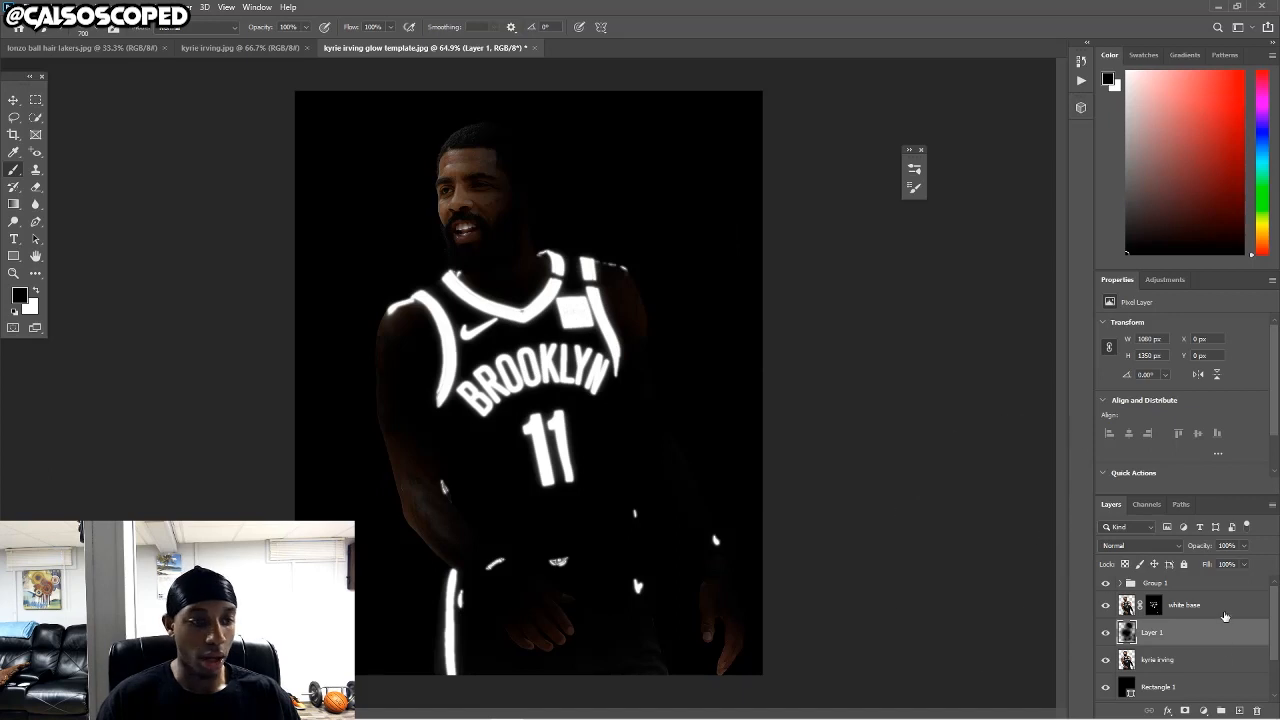
Duplicate the uppermost glow layer inside Group 1 and set the copy's Gaussian Blur radius to 124.4 pixels.
click(1150, 583)
click(1184, 607)
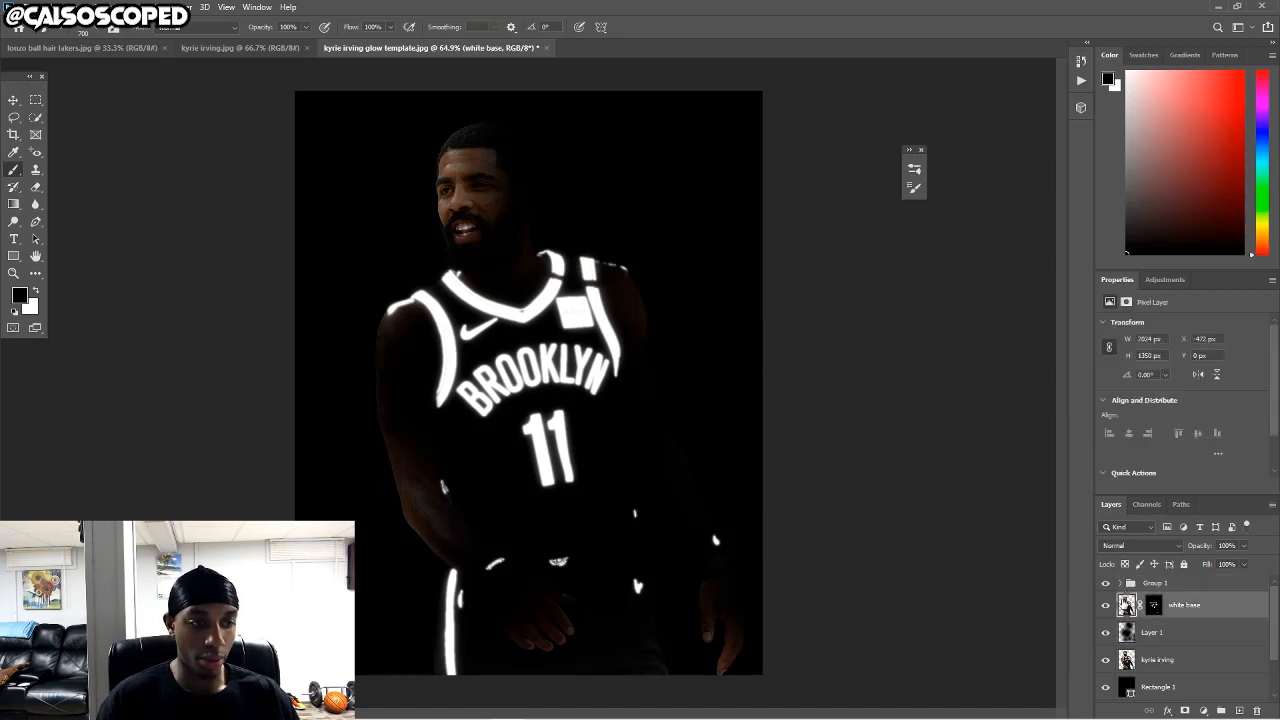
click(1121, 583)
click(1178, 612)
key(ctrl+j)
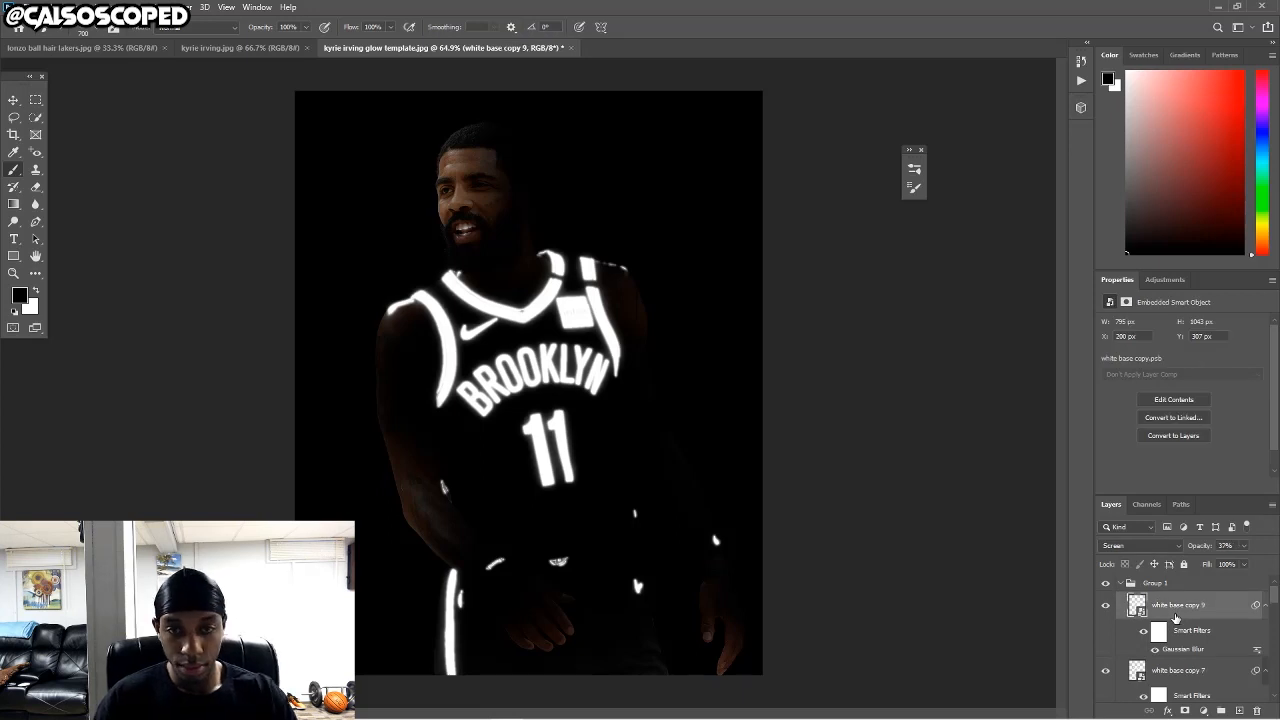
double_click(1183, 649)
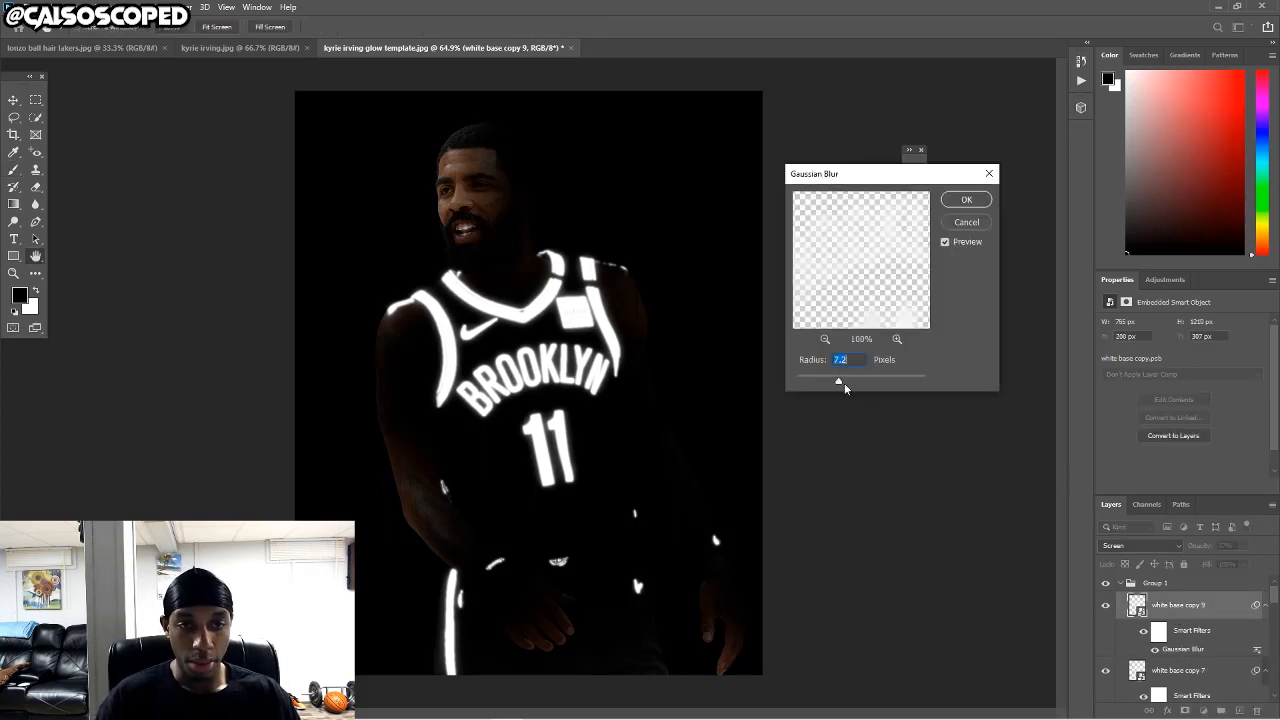
drag(838, 381, 884, 381)
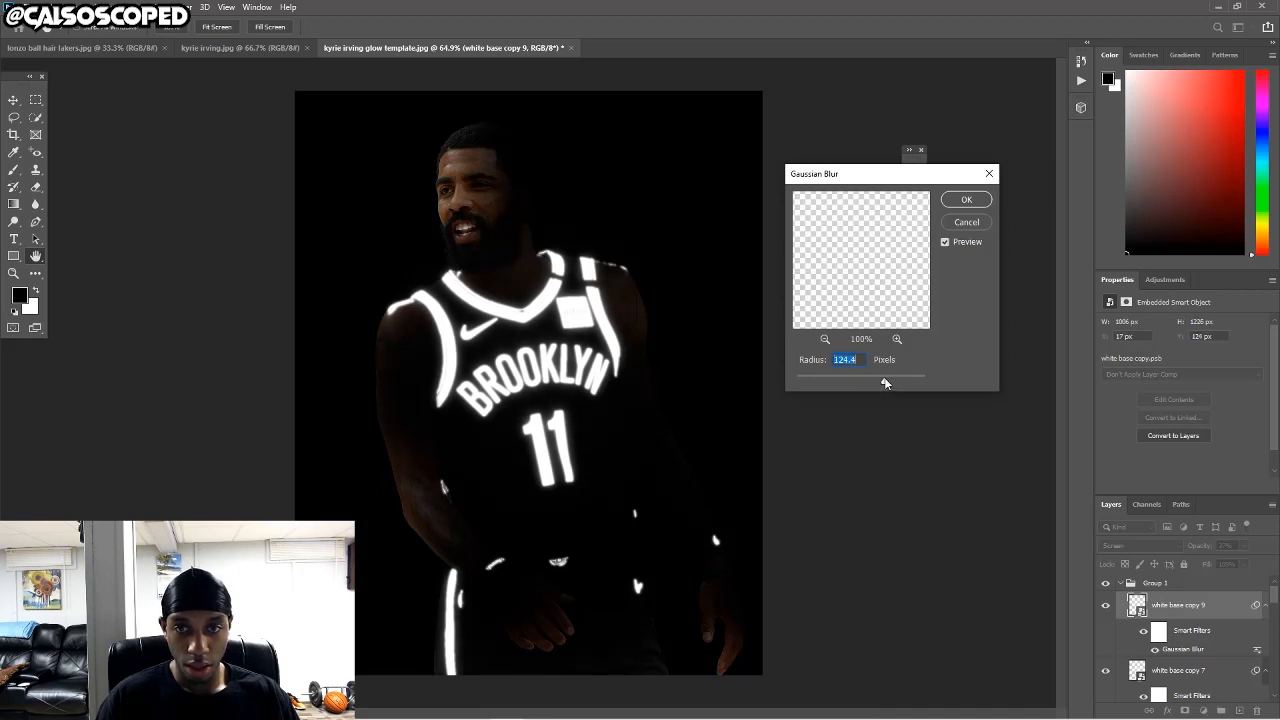
click(966, 199)
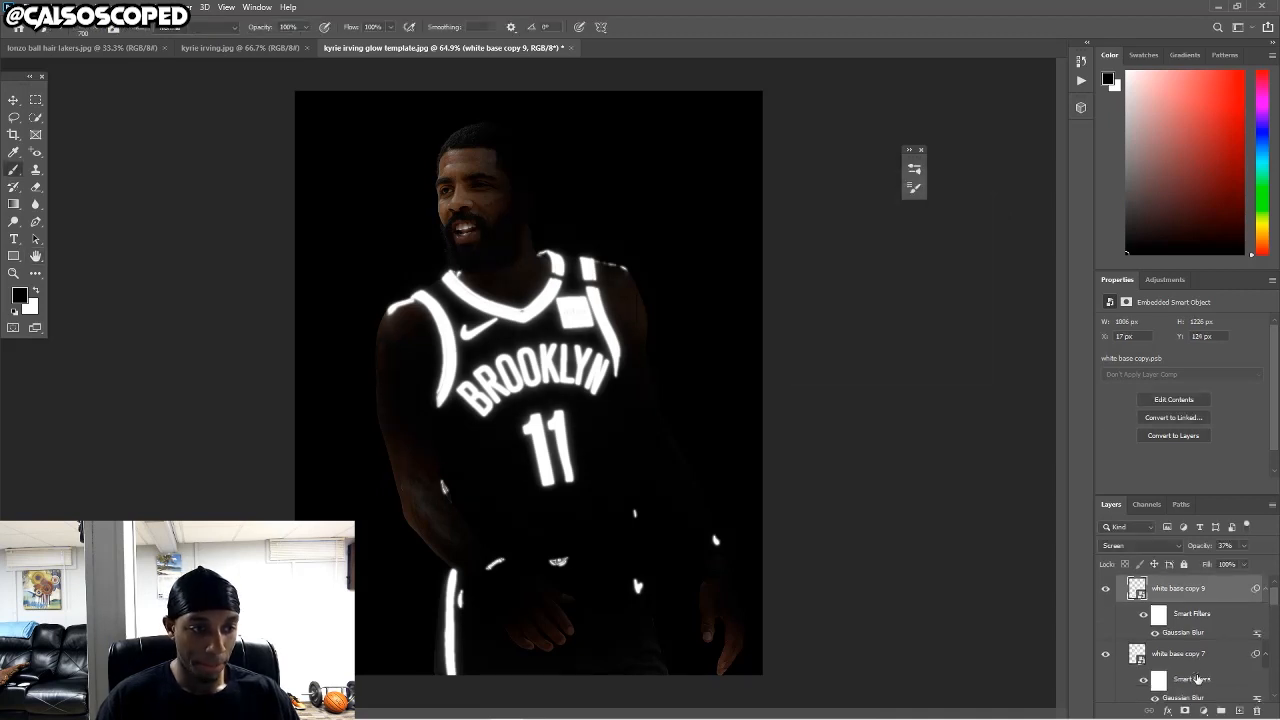
Duplicate the white base copy 7 layer and set the copy's Gaussian Blur radius to 27.7 pixels.
click(1186, 664)
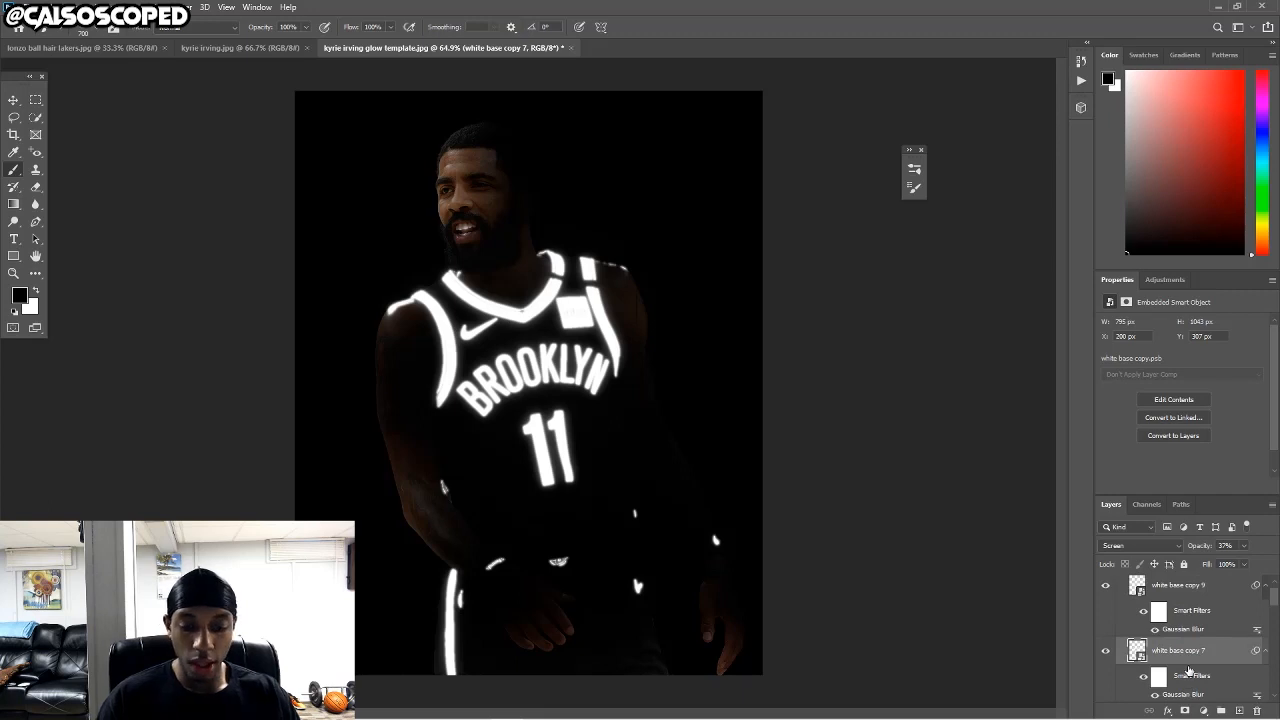
key(ctrl+j)
double_click(1183, 694)
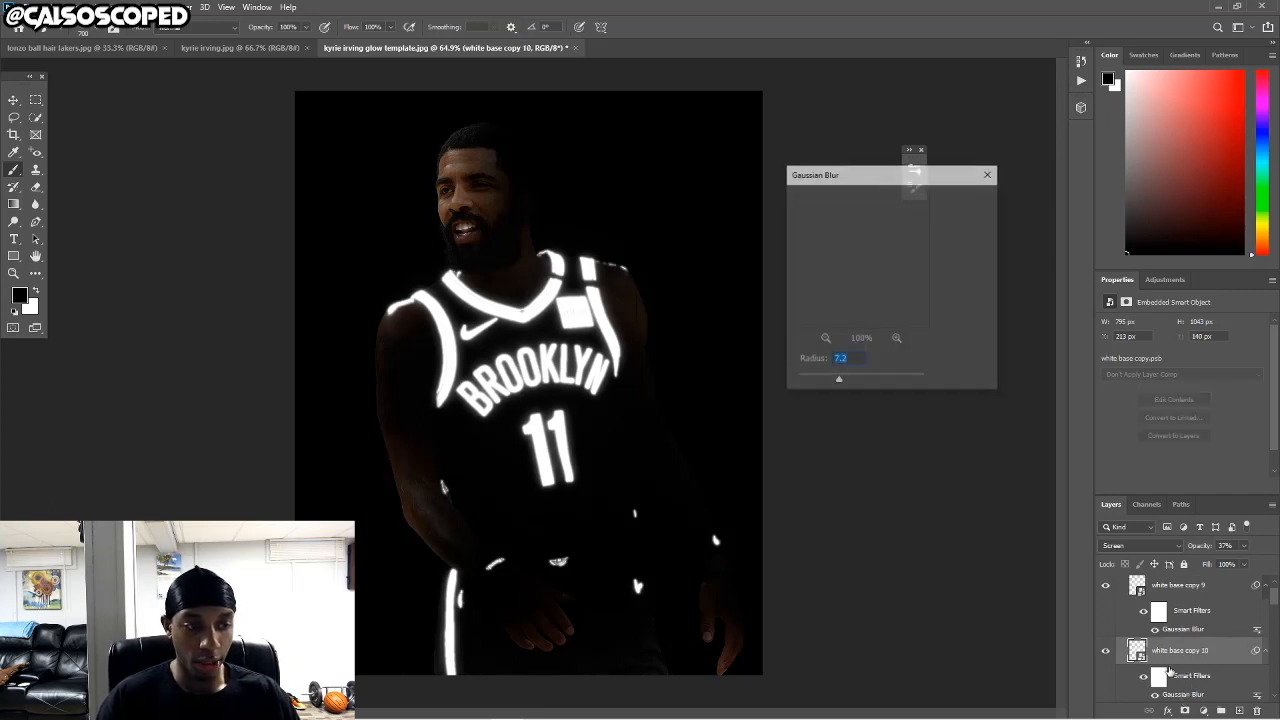
drag(839, 382, 856, 385)
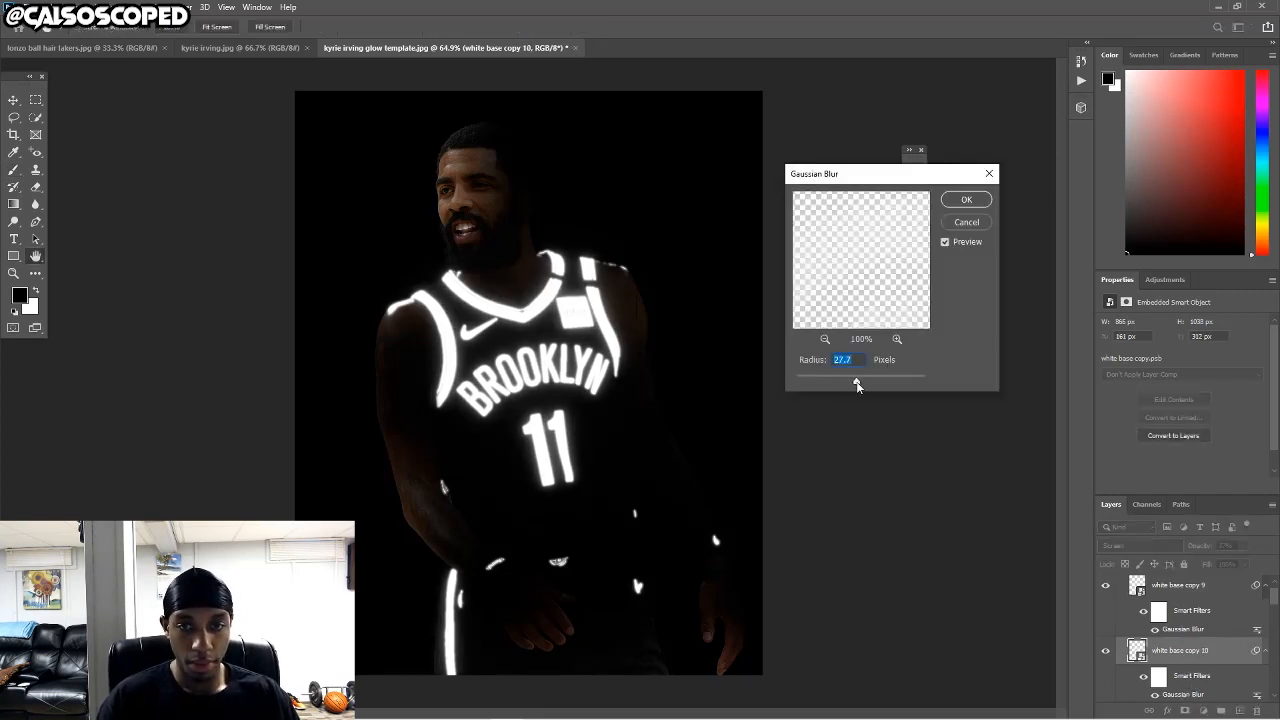
click(972, 198)
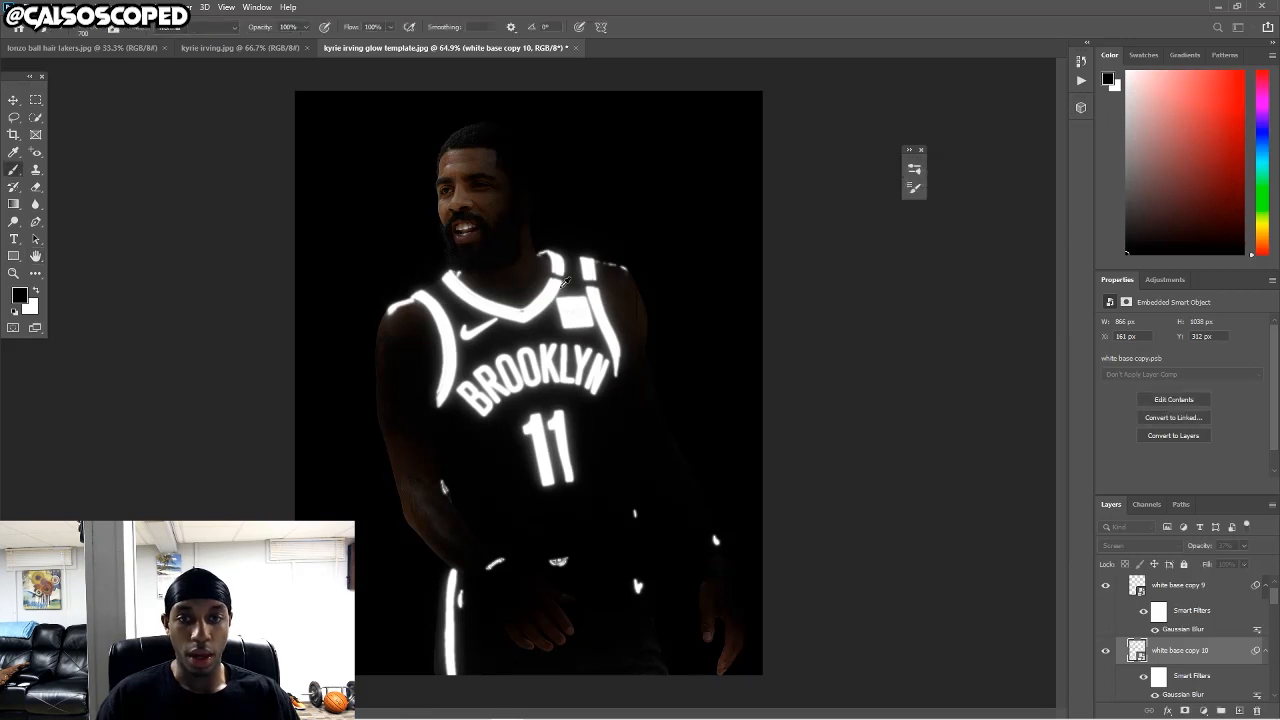
scroll(512, 271, down, 5)
scroll(485, 269, up, 5)
scroll(436, 195, down, 3)
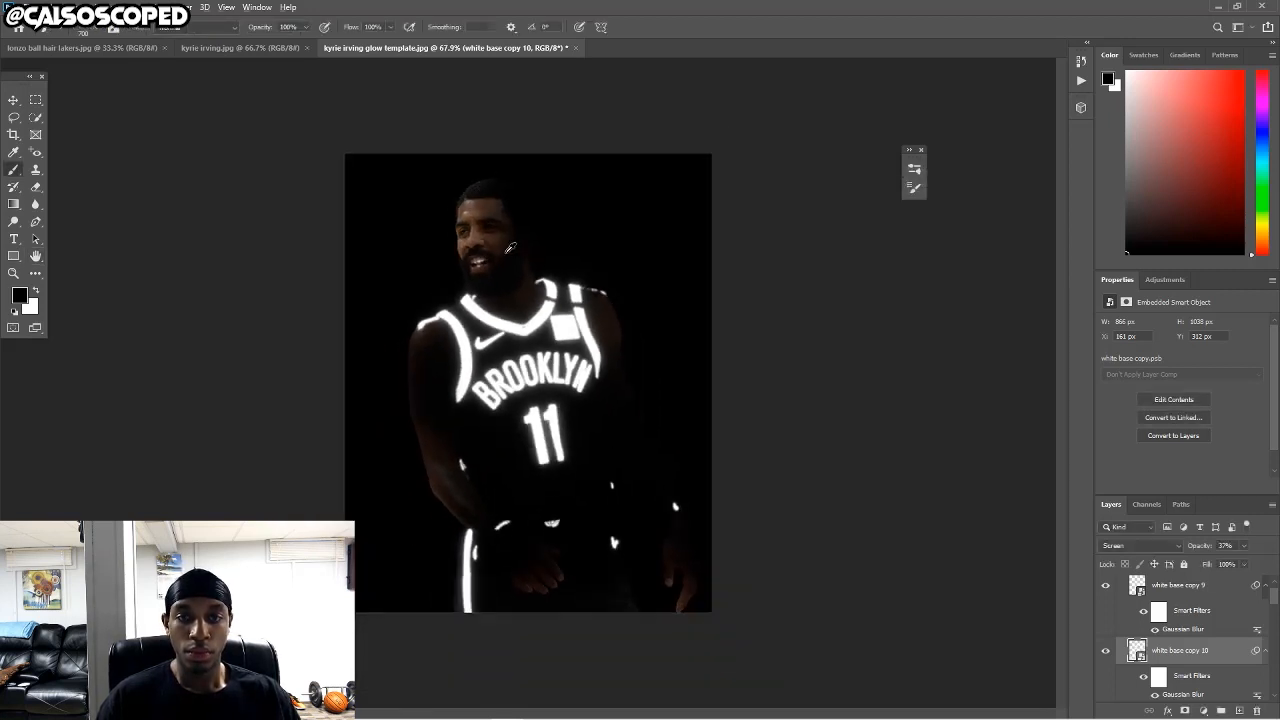
scroll(563, 316, up, 3)
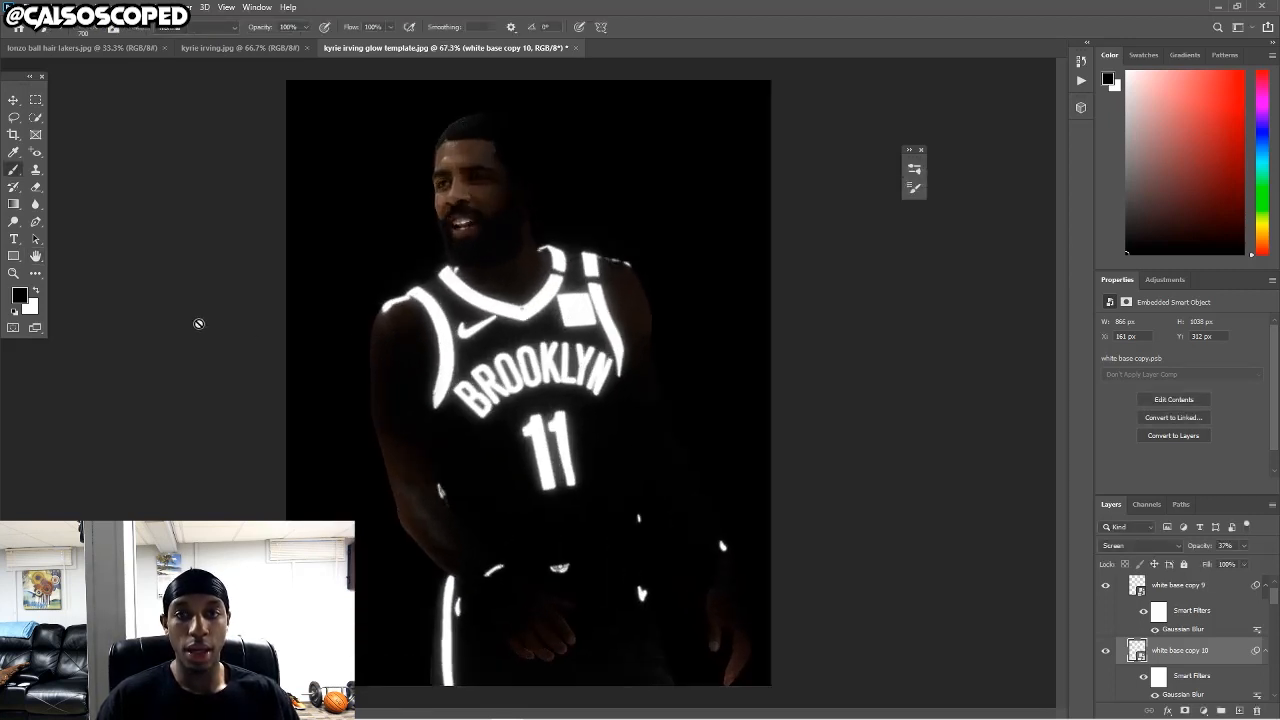
Collapse the glow group, then duplicate the kyrie irving layer and rename the copy "eyes".
click(1180, 587)
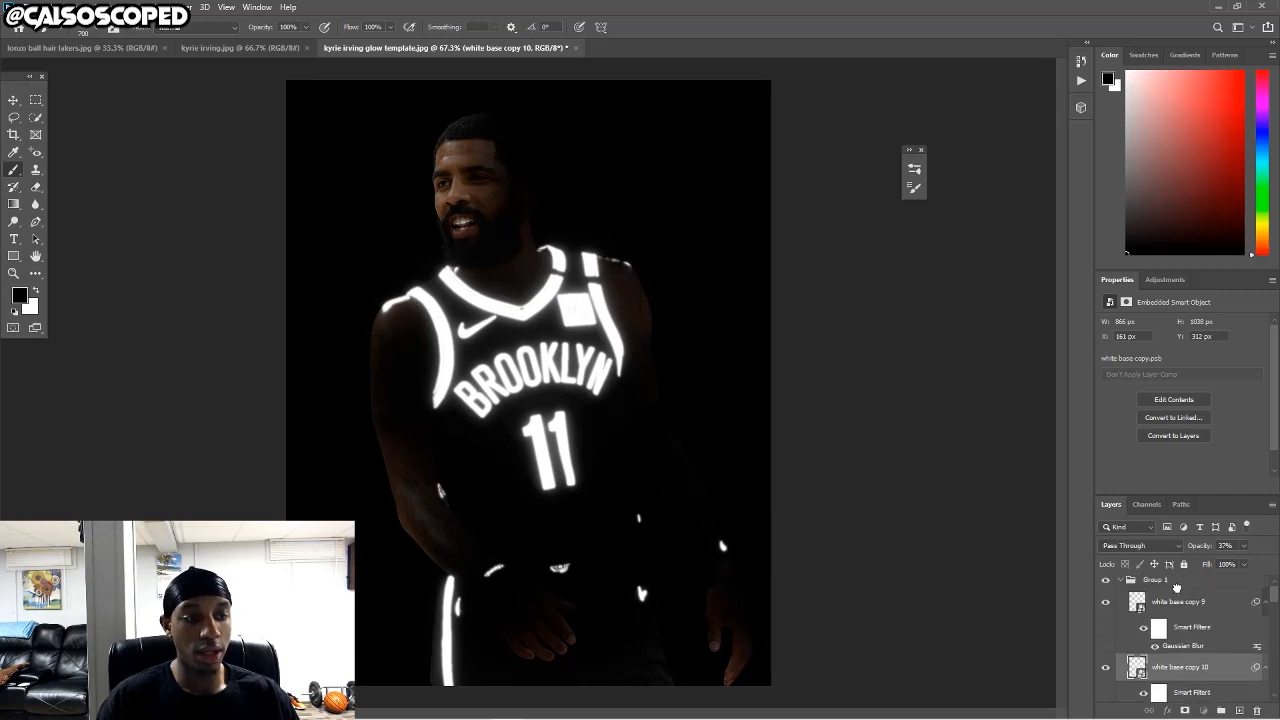
key(ctrl+g)
click(1120, 584)
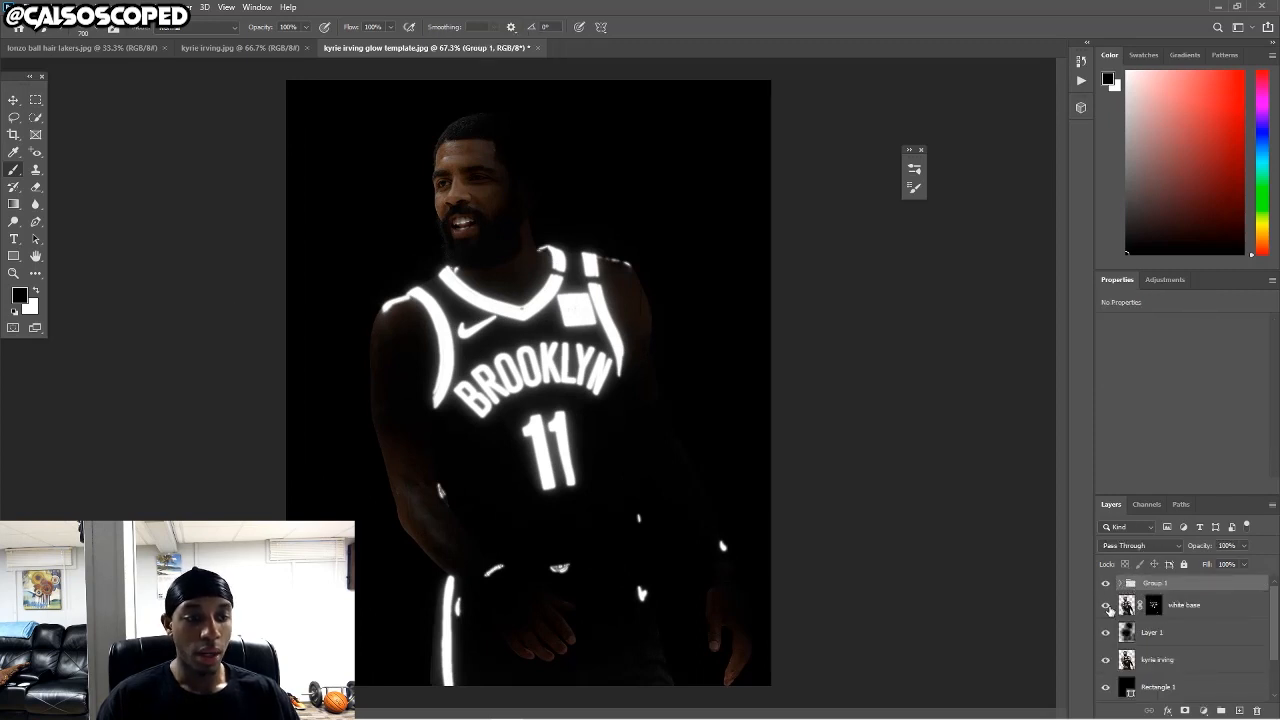
click(1109, 606)
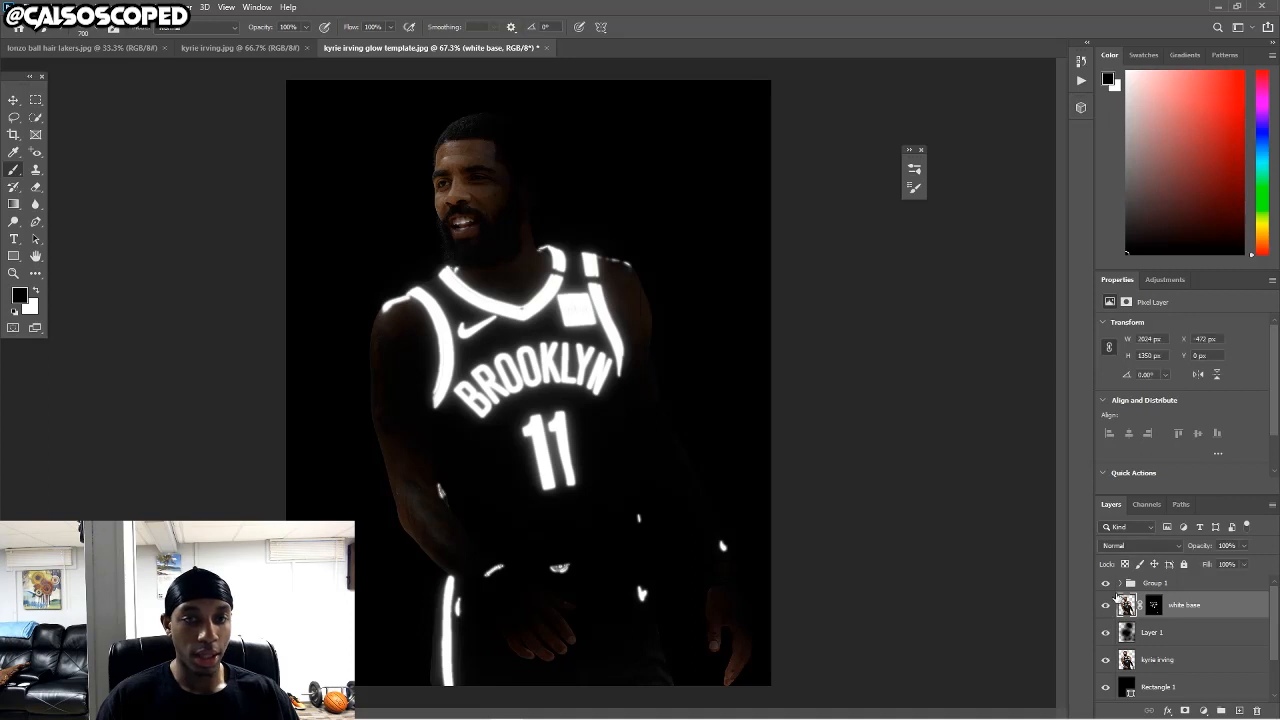
click(1121, 583)
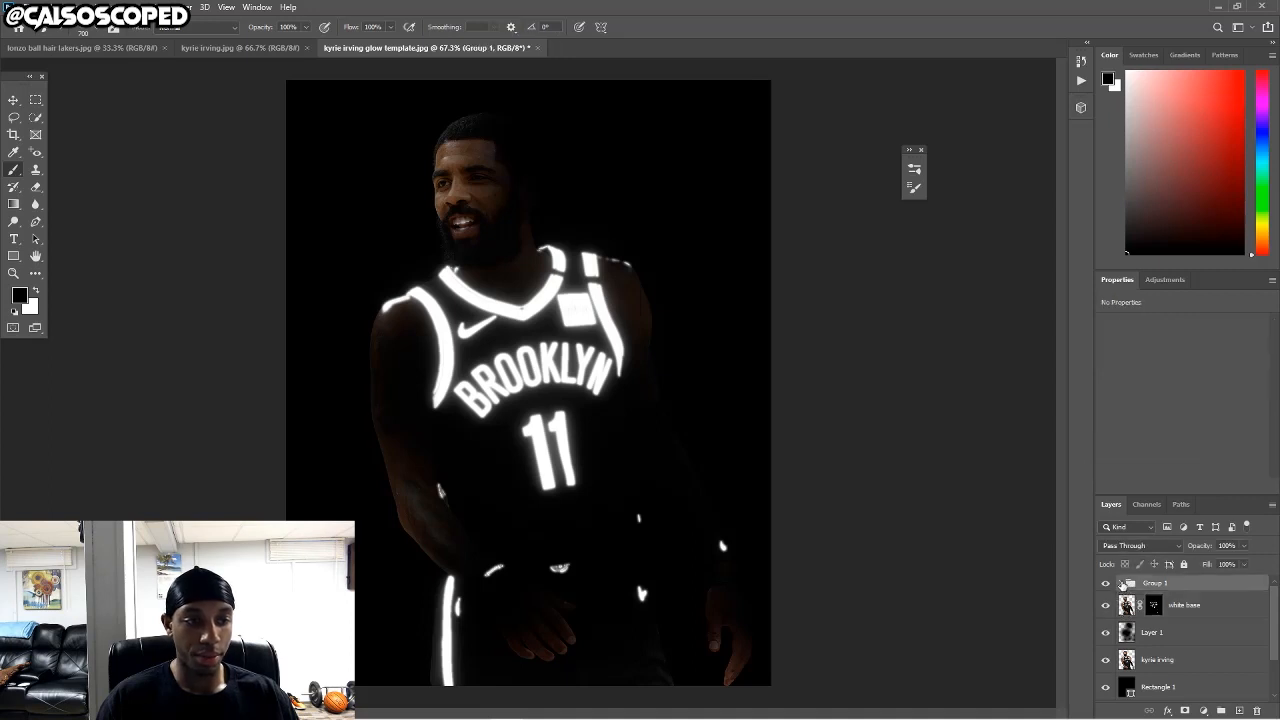
click(1145, 660)
key(ctrl+j)
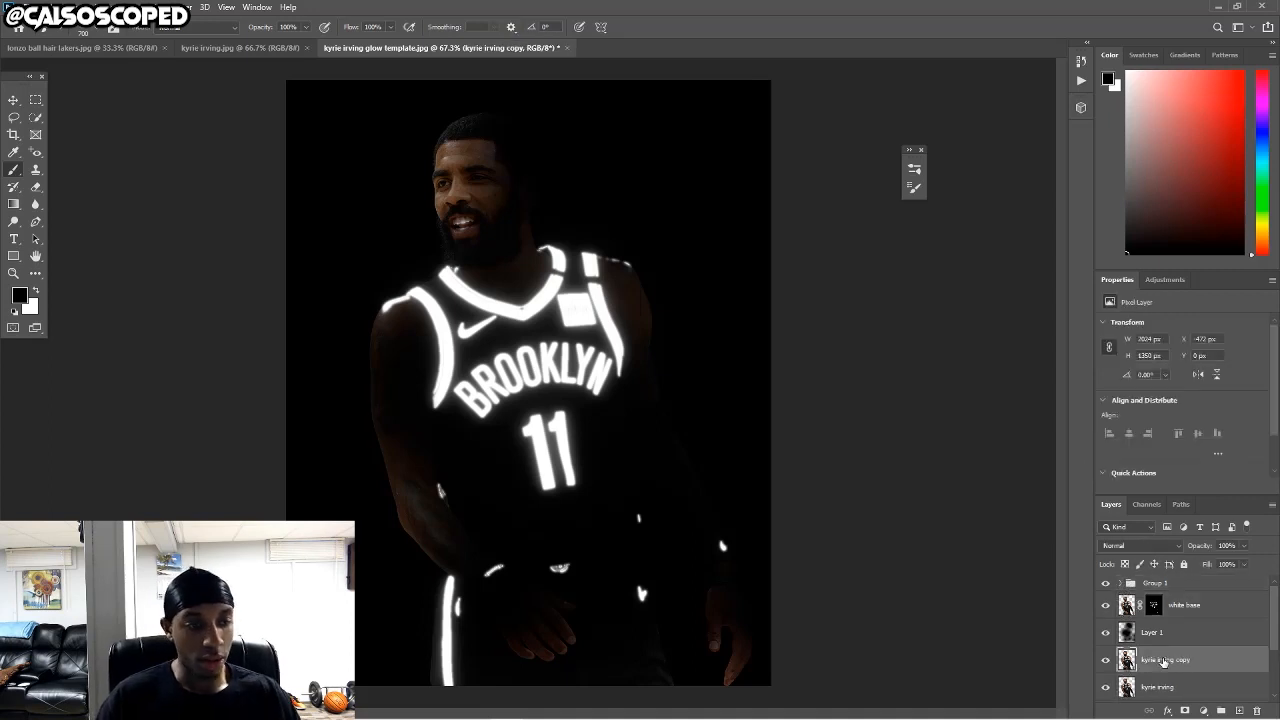
double_click(1163, 660)
text(eyes)
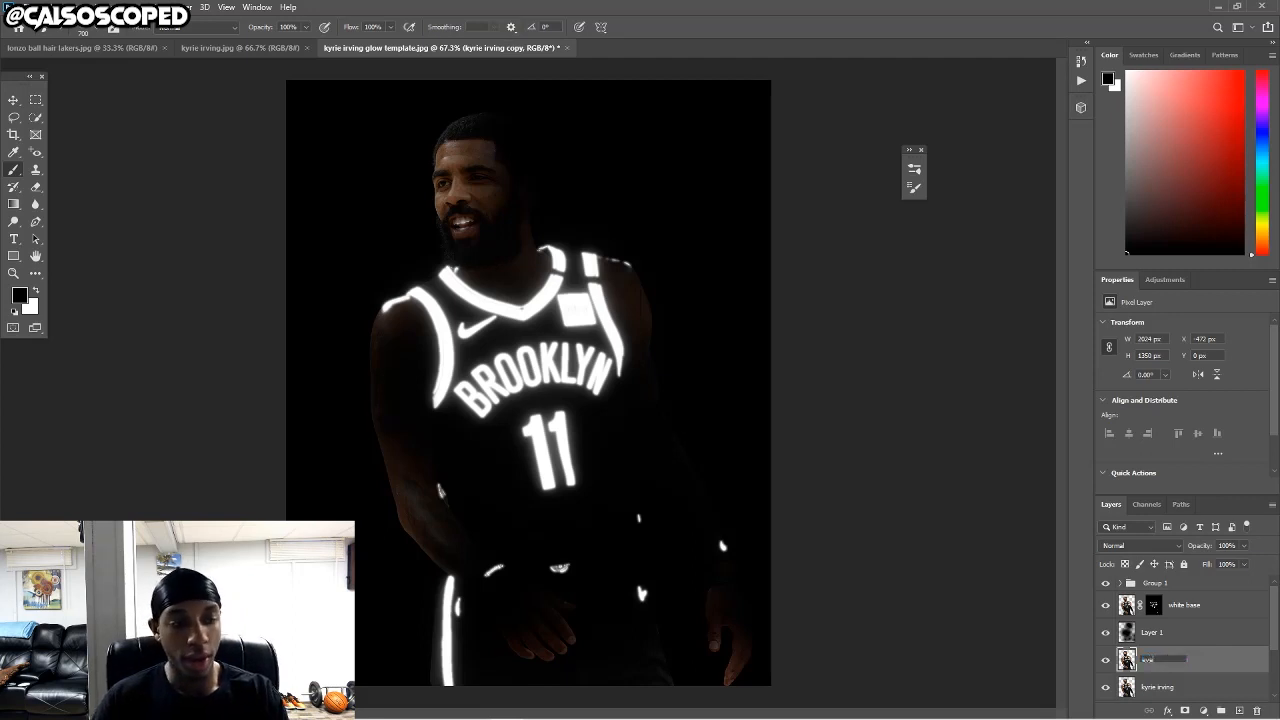
key(Return)
Rename the glow layer group "white glow jersey".
double_click(1155, 584)
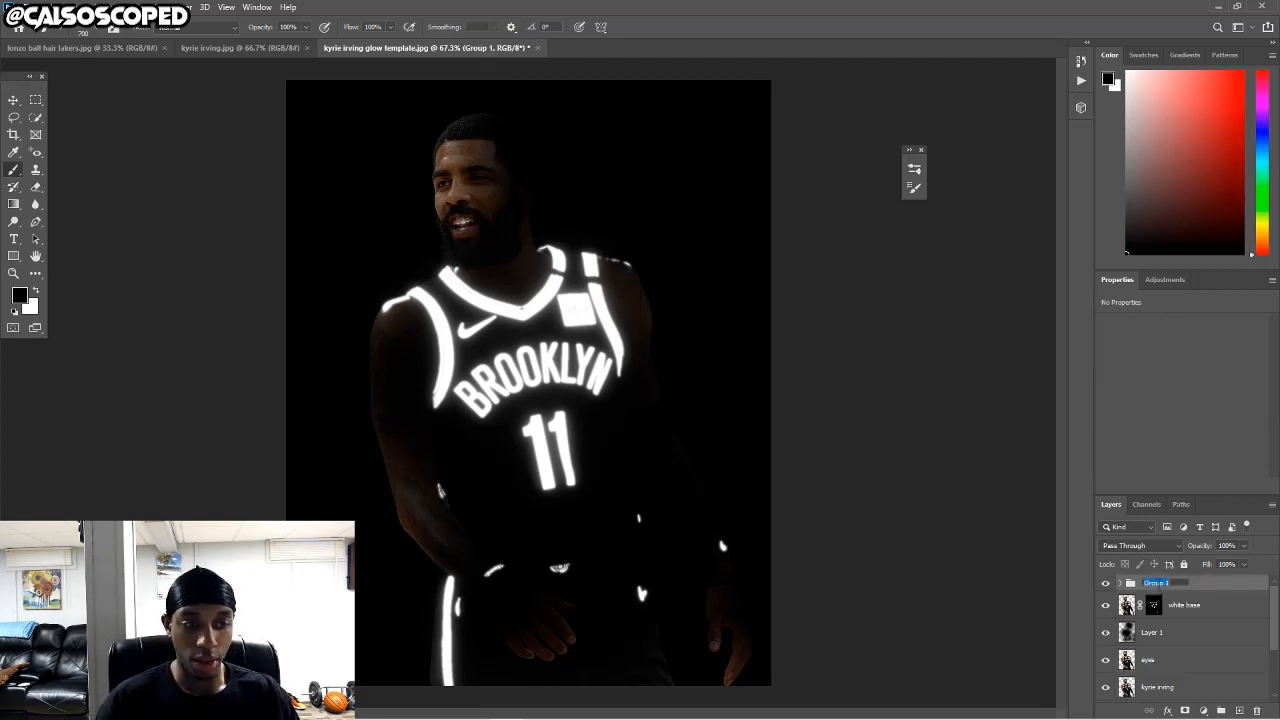
text(white glow jersey)
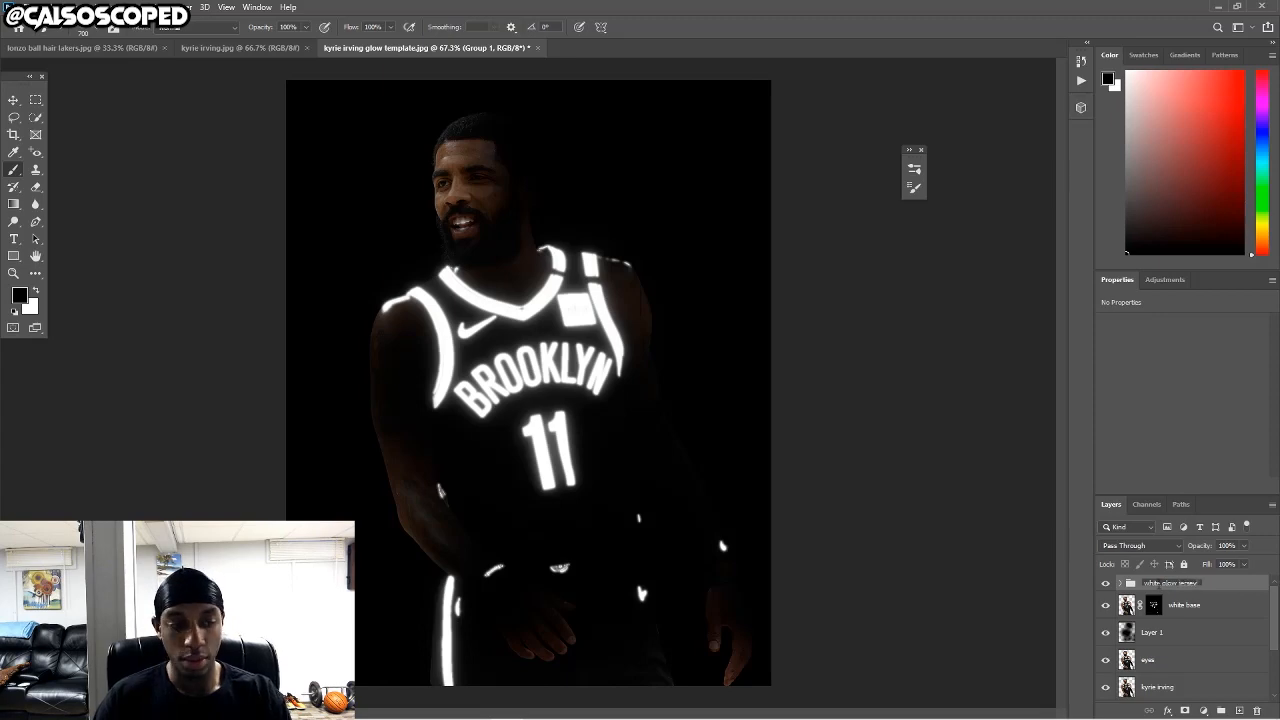
key(Return)
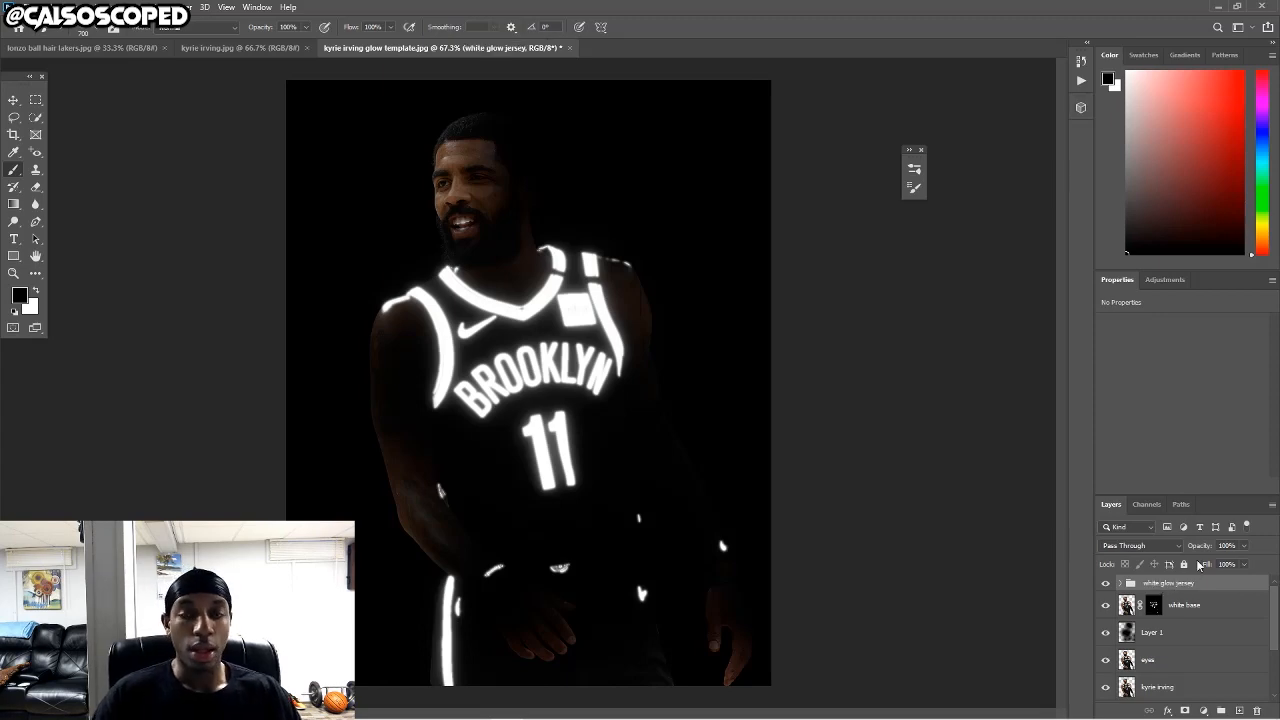
On the eyes layer, outline both of the player's eyes with the Lasso tool.
click(1224, 668)
scroll(429, 229, up, 3)
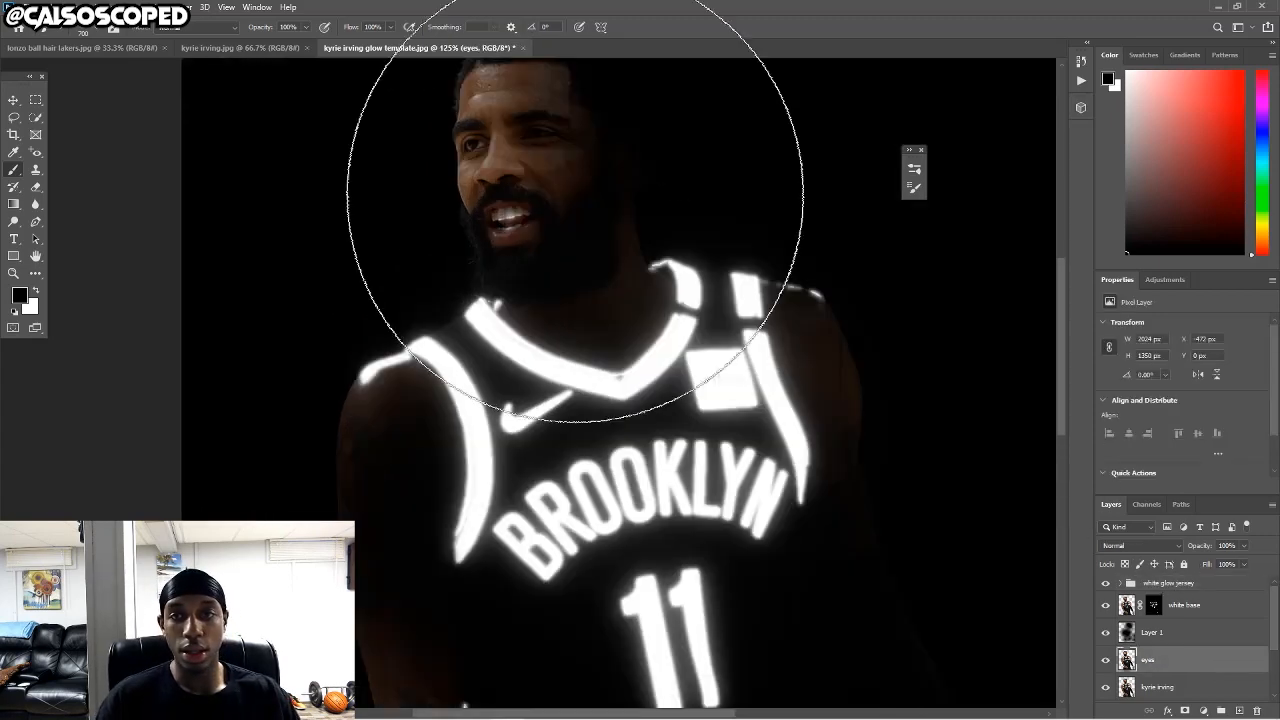
drag(1066, 310, 1060, 264)
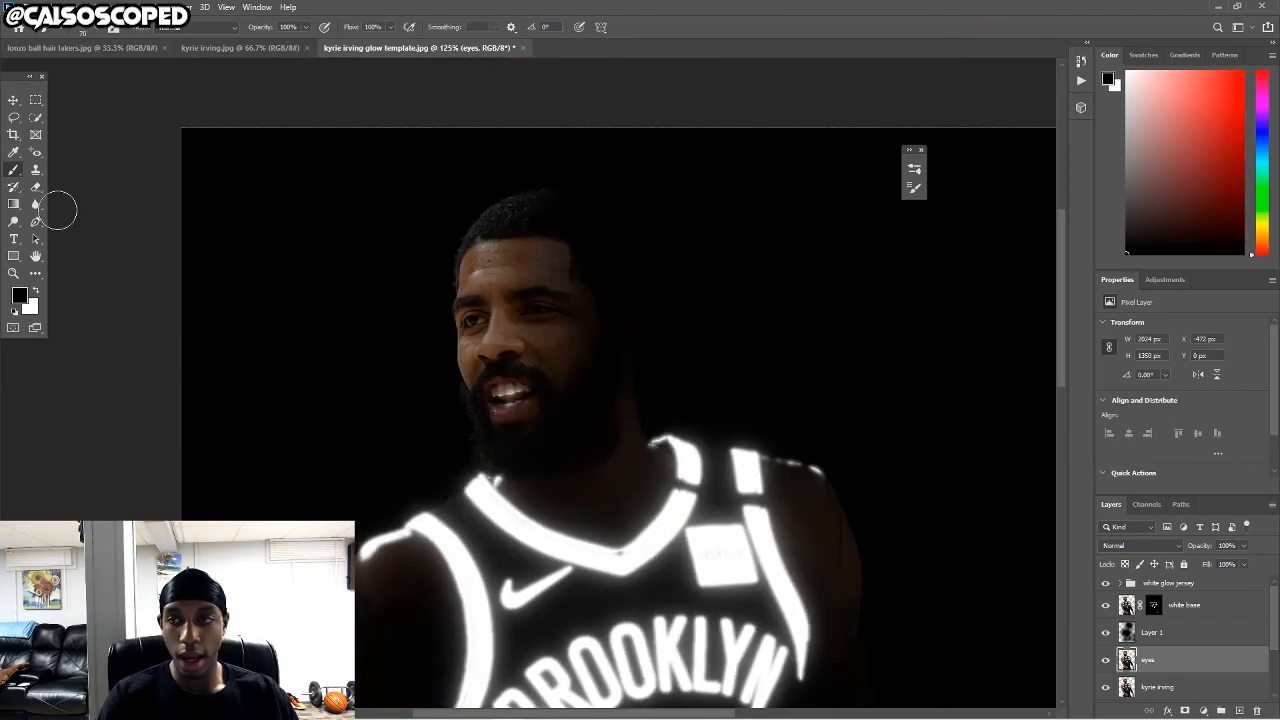
click(14, 117)
scroll(491, 312, up, 10)
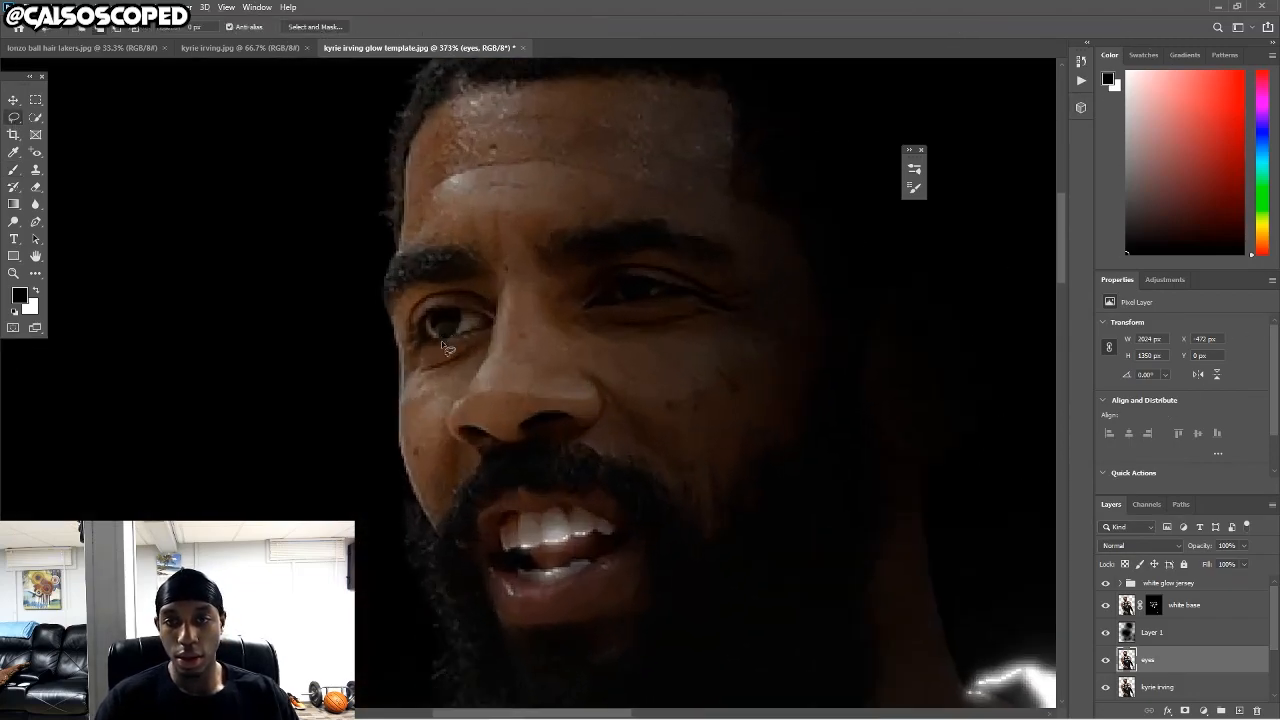
scroll(428, 347, down, 2)
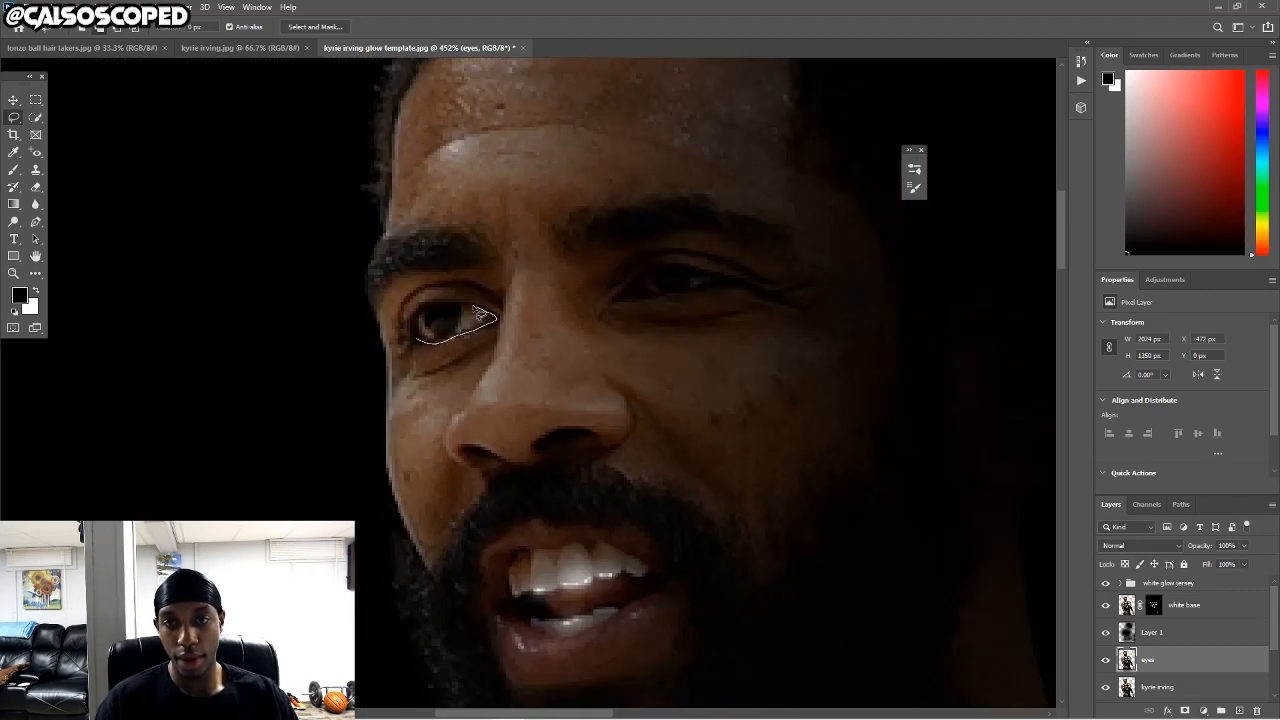
drag(420, 340, 417, 337)
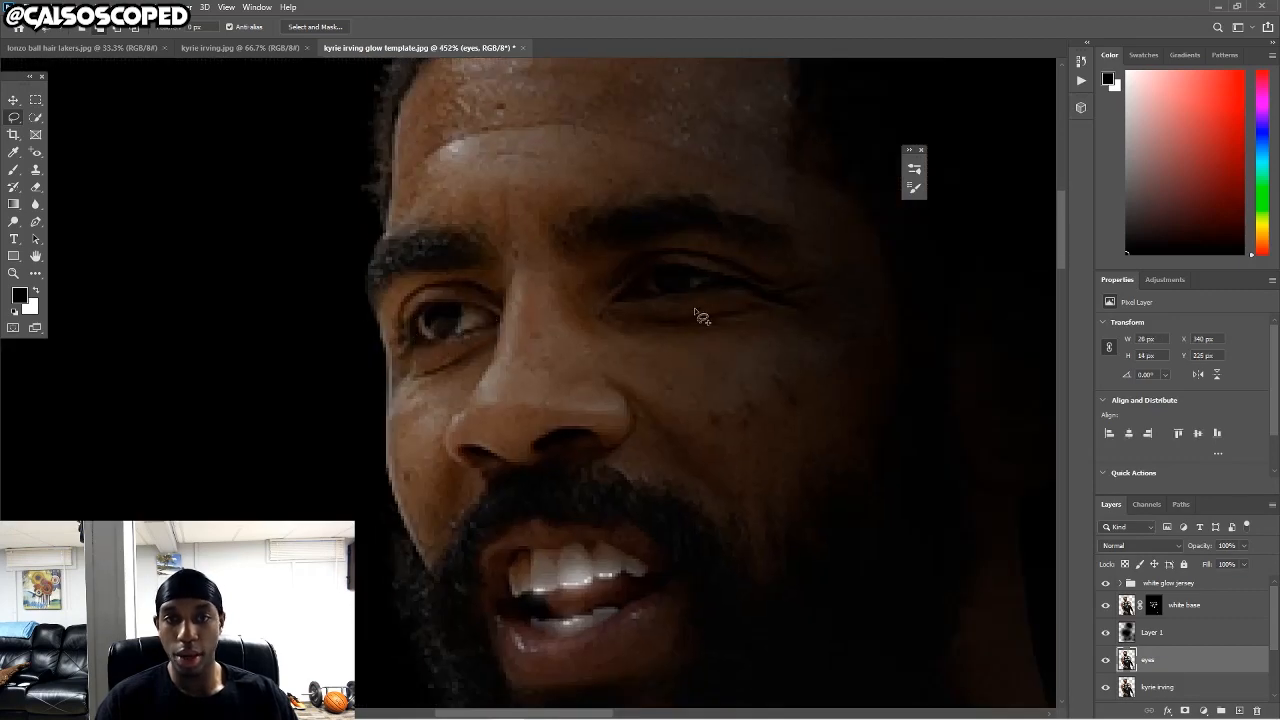
mouse_move(617, 299)
mouse_down()
mouse_move(715, 283)
mouse_move(669, 270)
mouse_move(620, 297)
mouse_up()
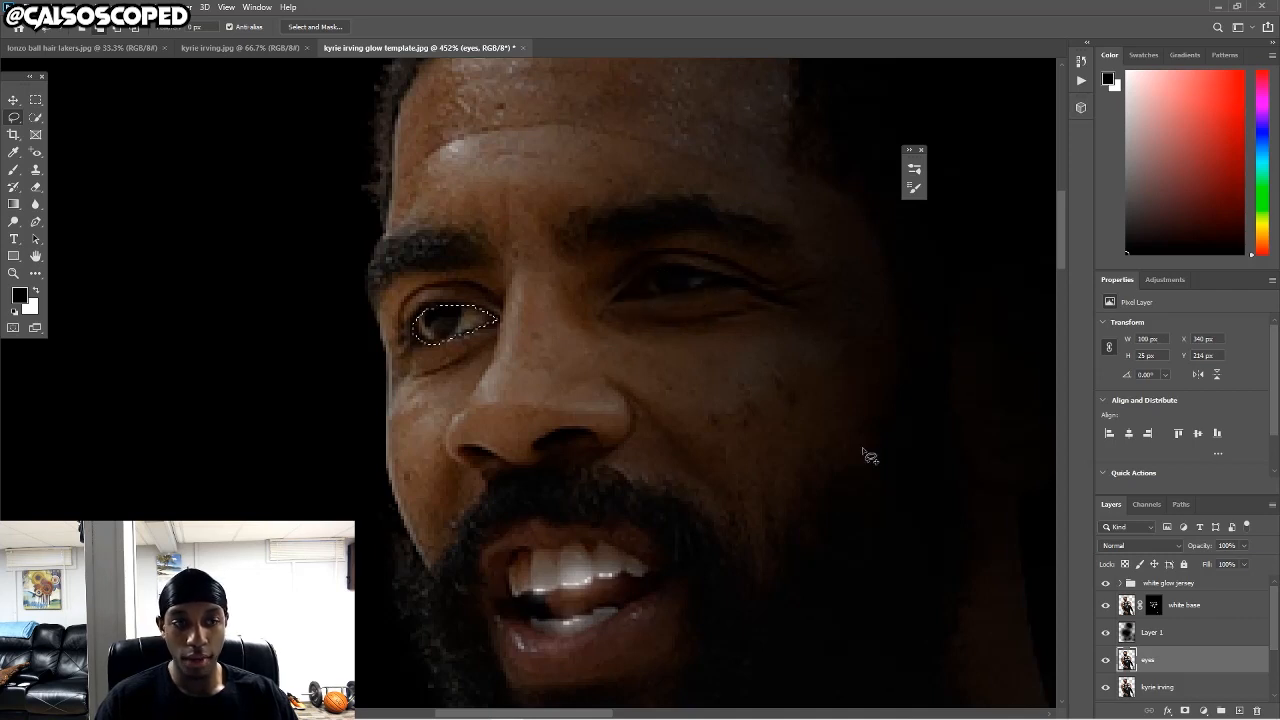
Mask the eyes layer to the eye selection and move it above Layer 1.
click(1185, 709)
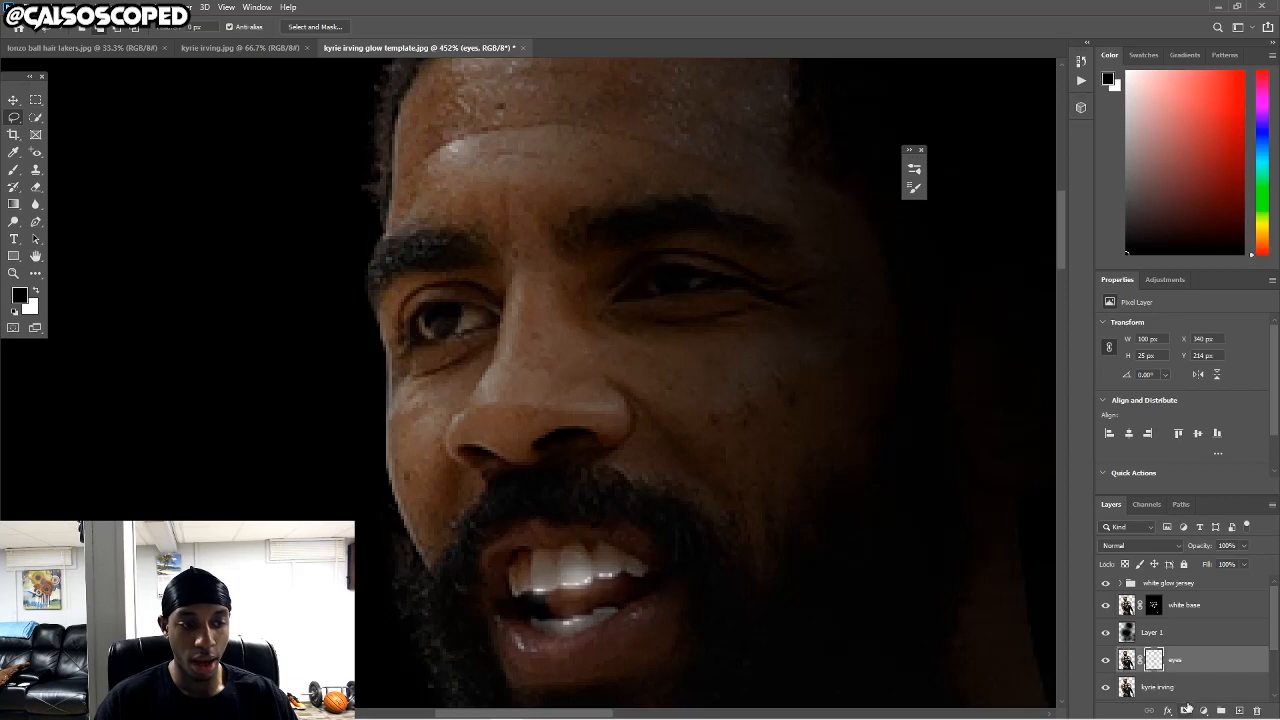
drag(1180, 662, 1173, 636)
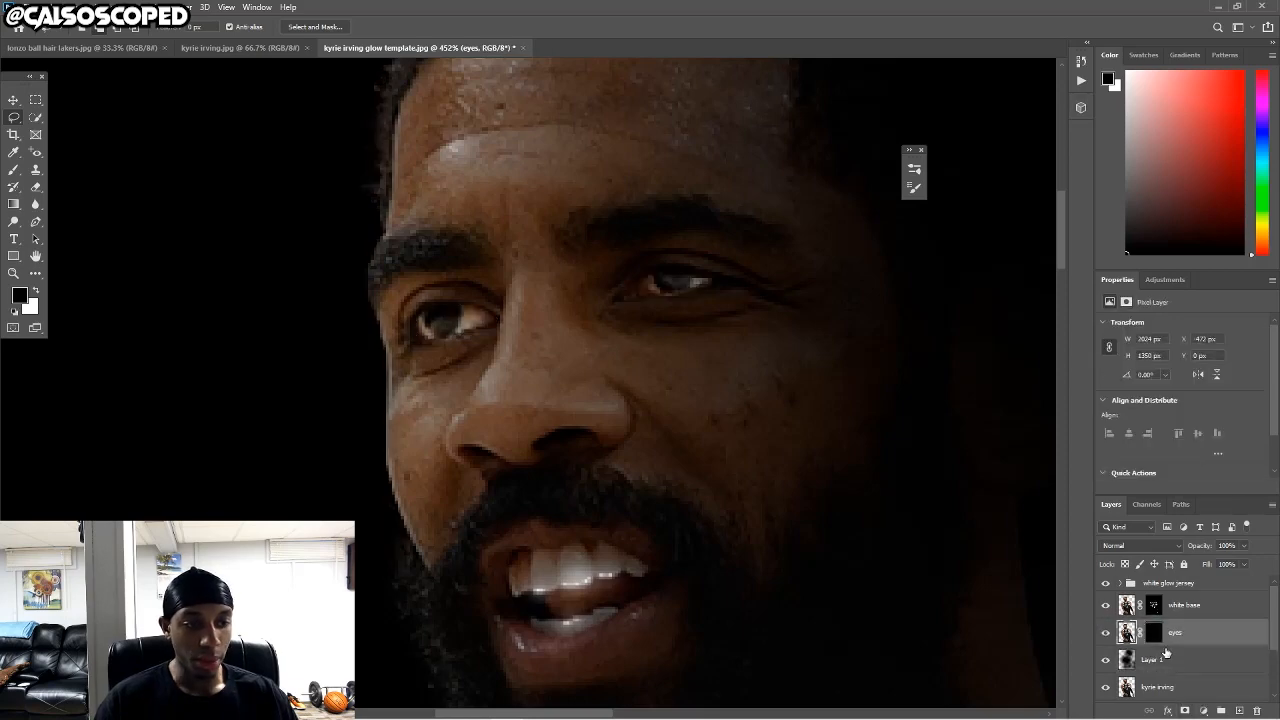
Hide the dark-painted Layer 1 and convert the masked eyes layer to a smart object.
click(1106, 660)
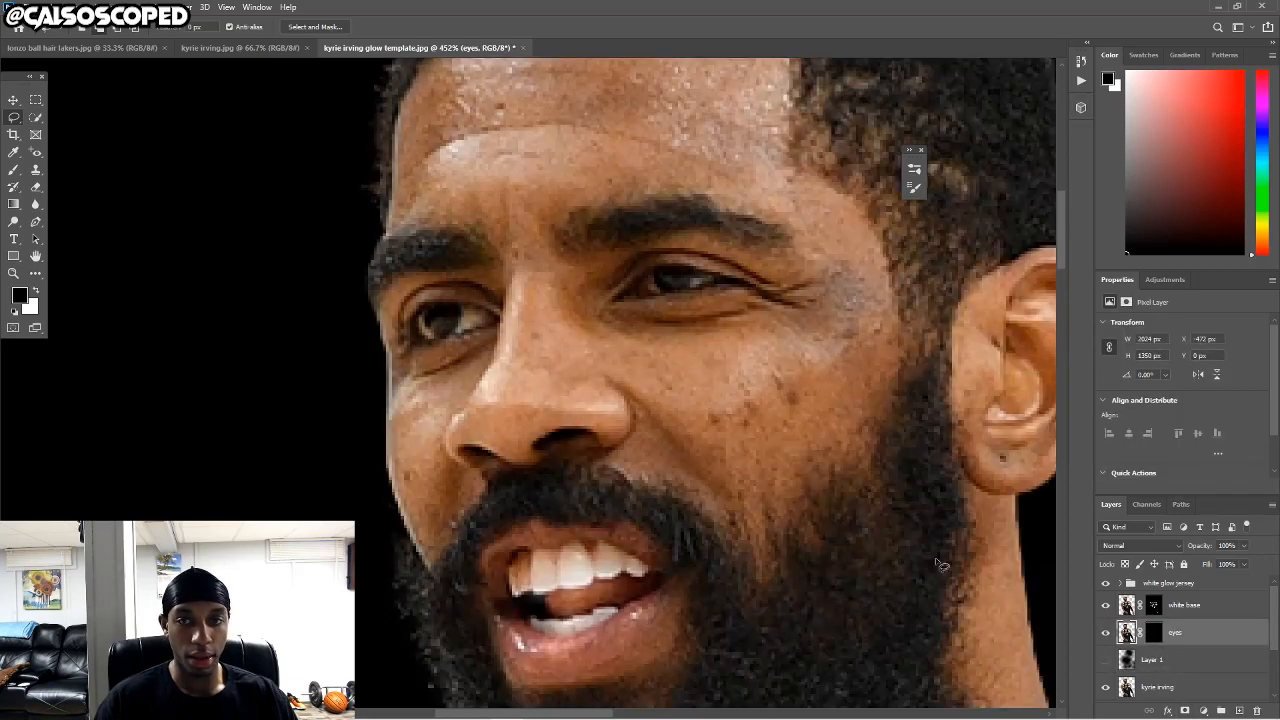
scroll(907, 476, down, 1)
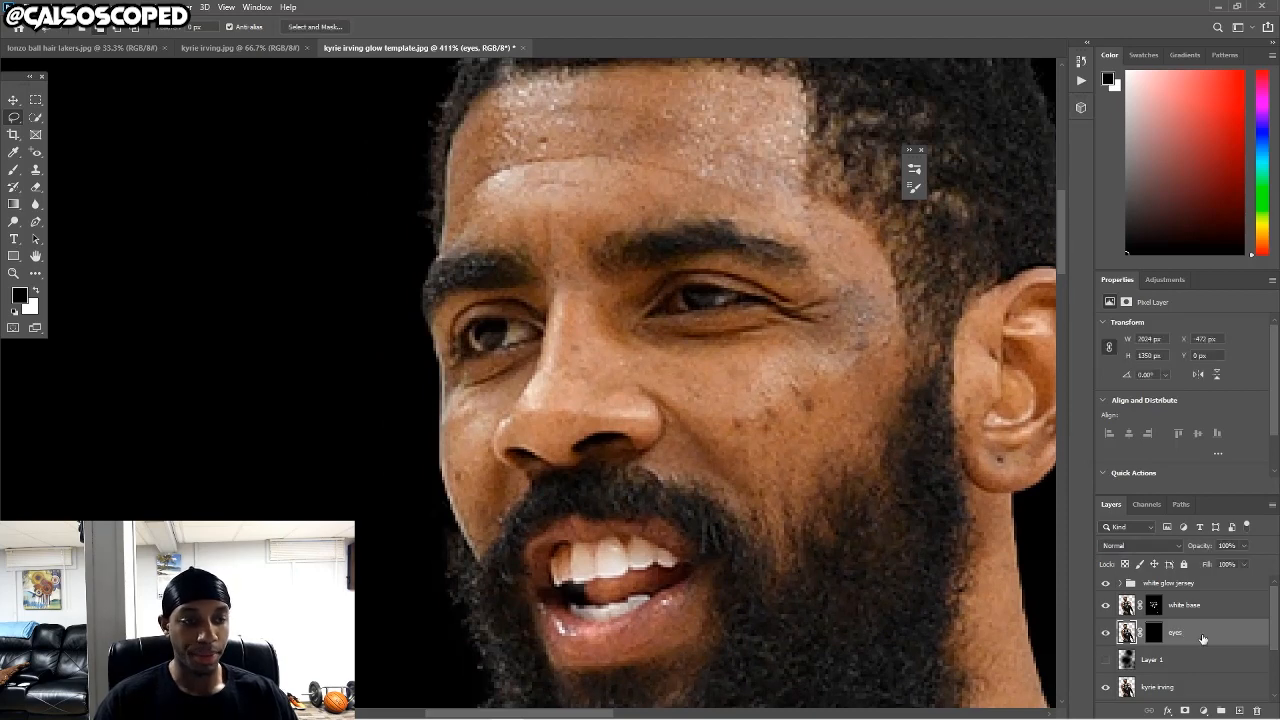
right_click(1202, 635)
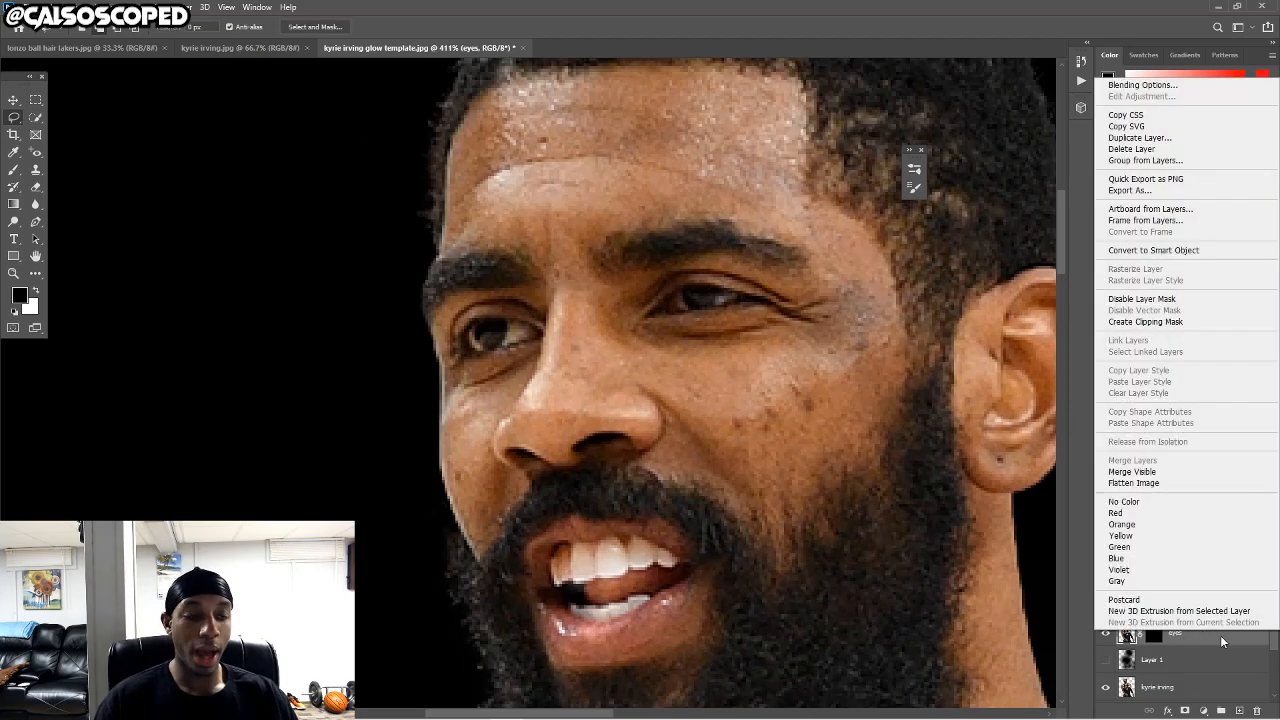
click(1152, 250)
click(78, 7)
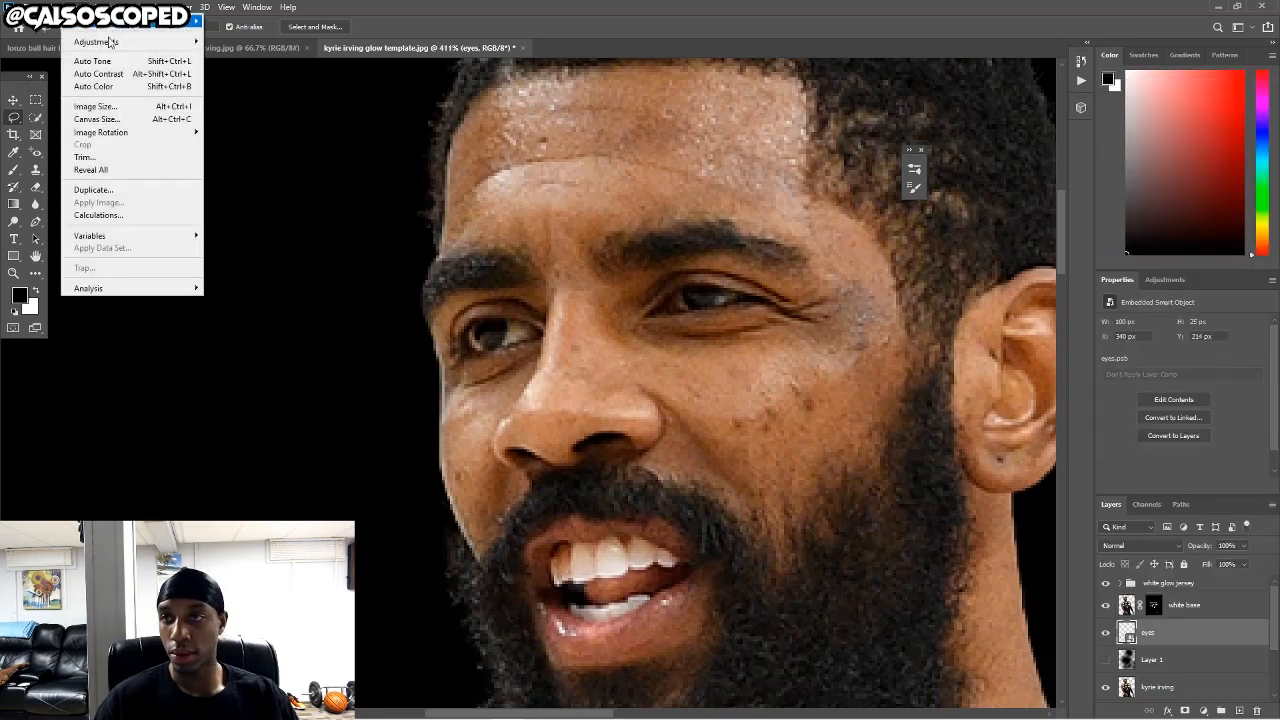
mouse_move(112, 43)
click(242, 111)
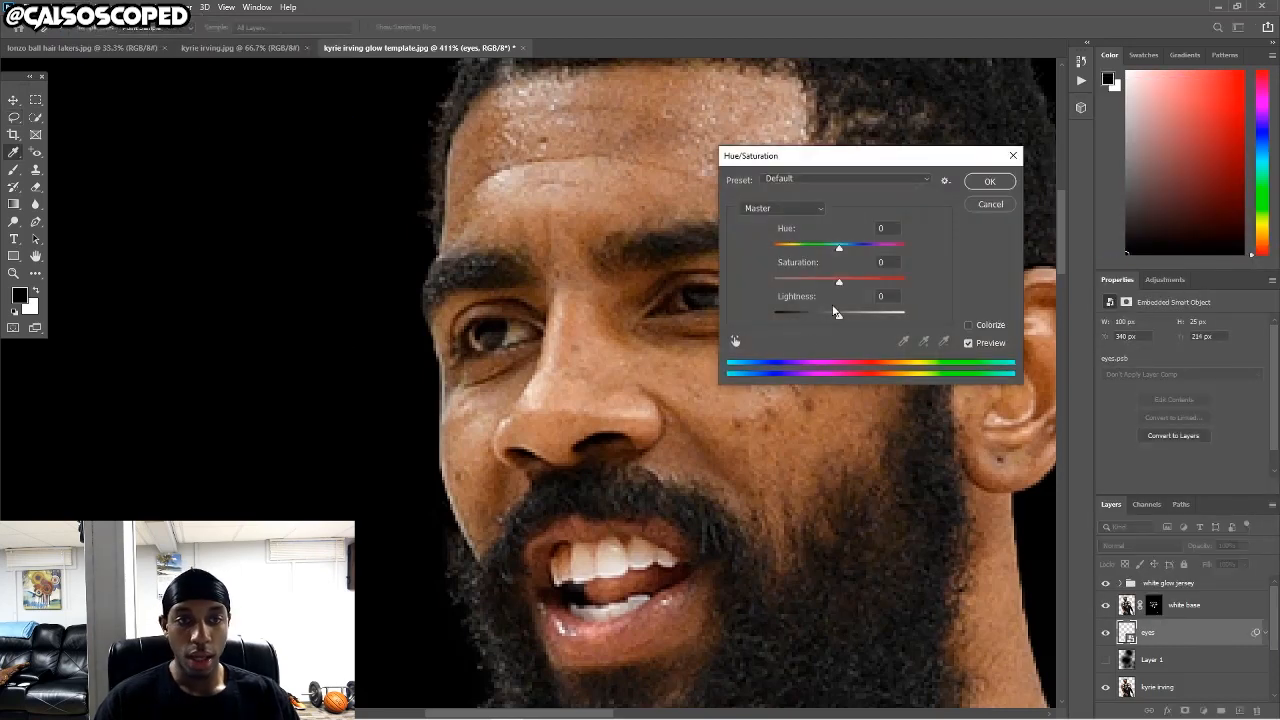
drag(870, 313, 866, 316)
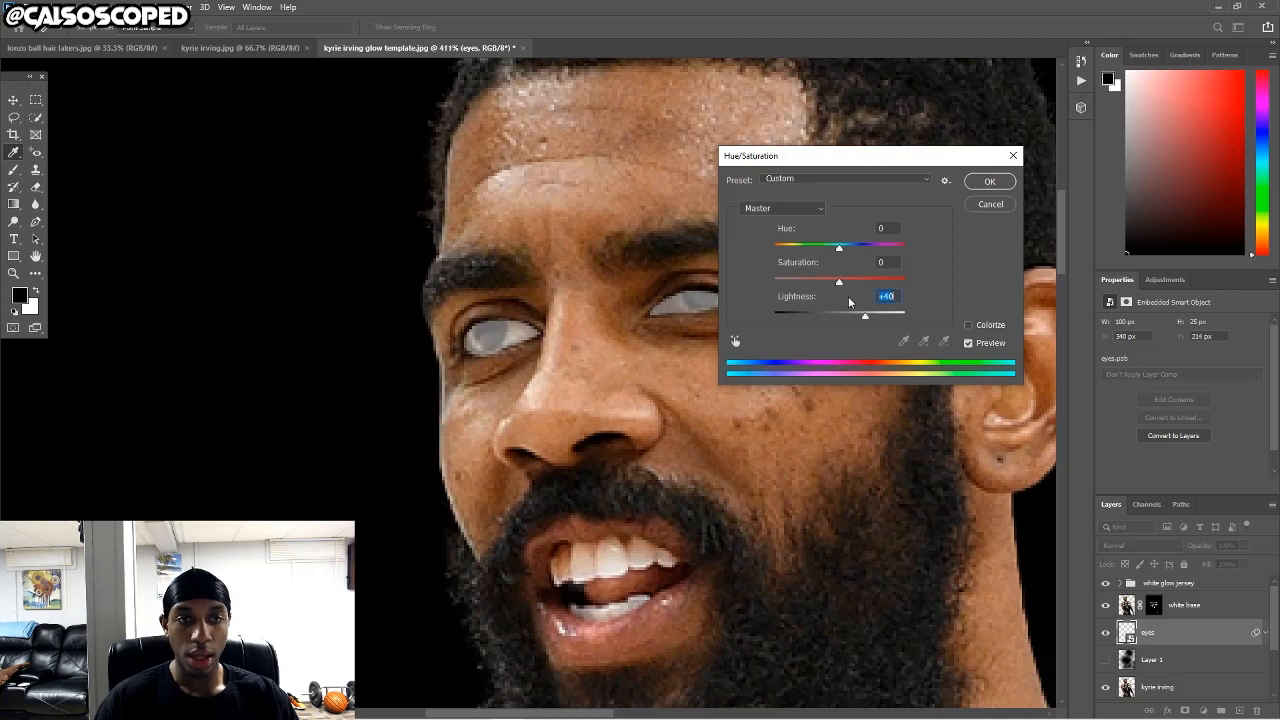
key(ctrl+z)
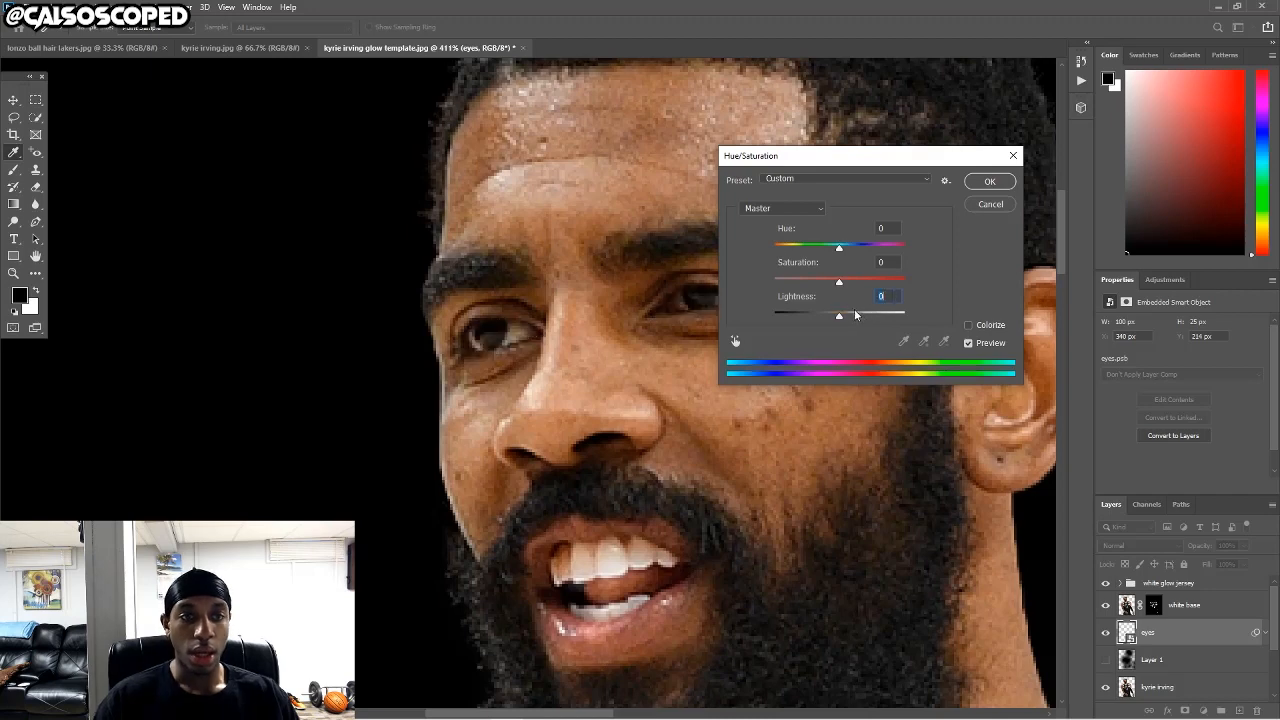
click(990, 204)
key(l)
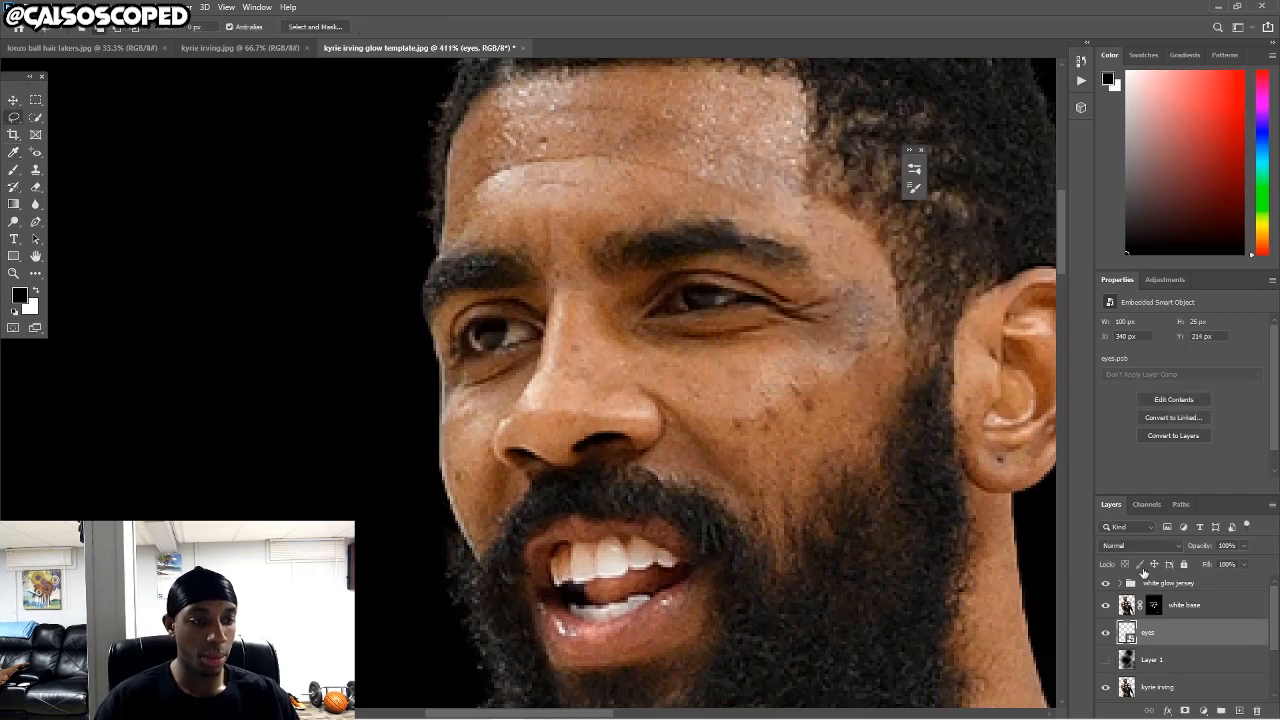
Set the eyes layer's blend mode to Screen and raise its lightness to about +85 with a Hue/Saturation adjustment.
click(1145, 545)
click(1115, 497)
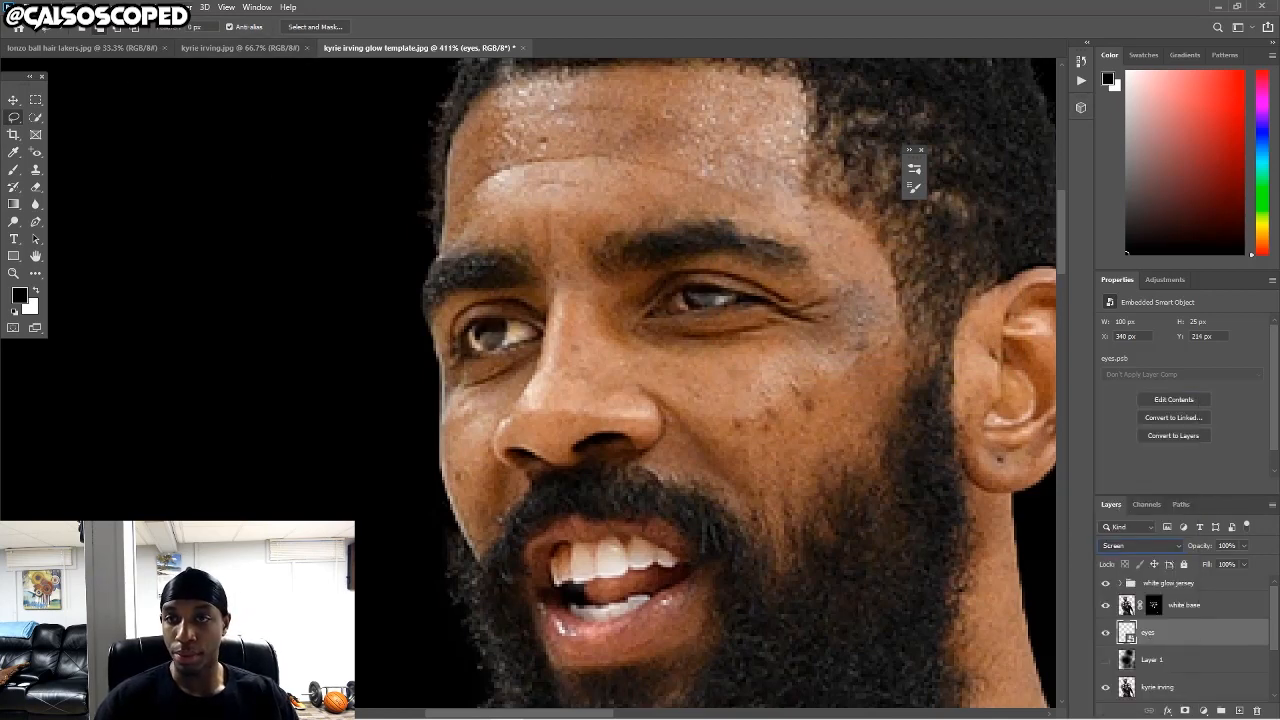
click(75, 7)
mouse_move(130, 45)
click(300, 112)
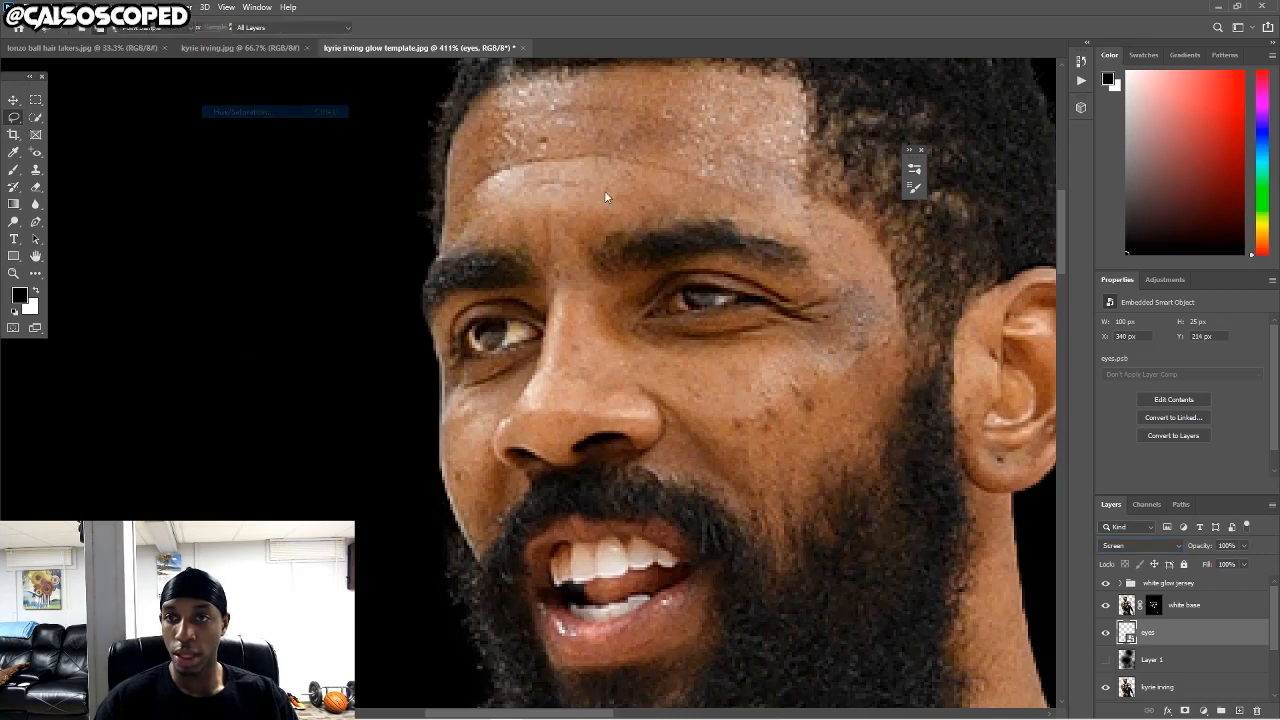
drag(838, 316, 895, 318)
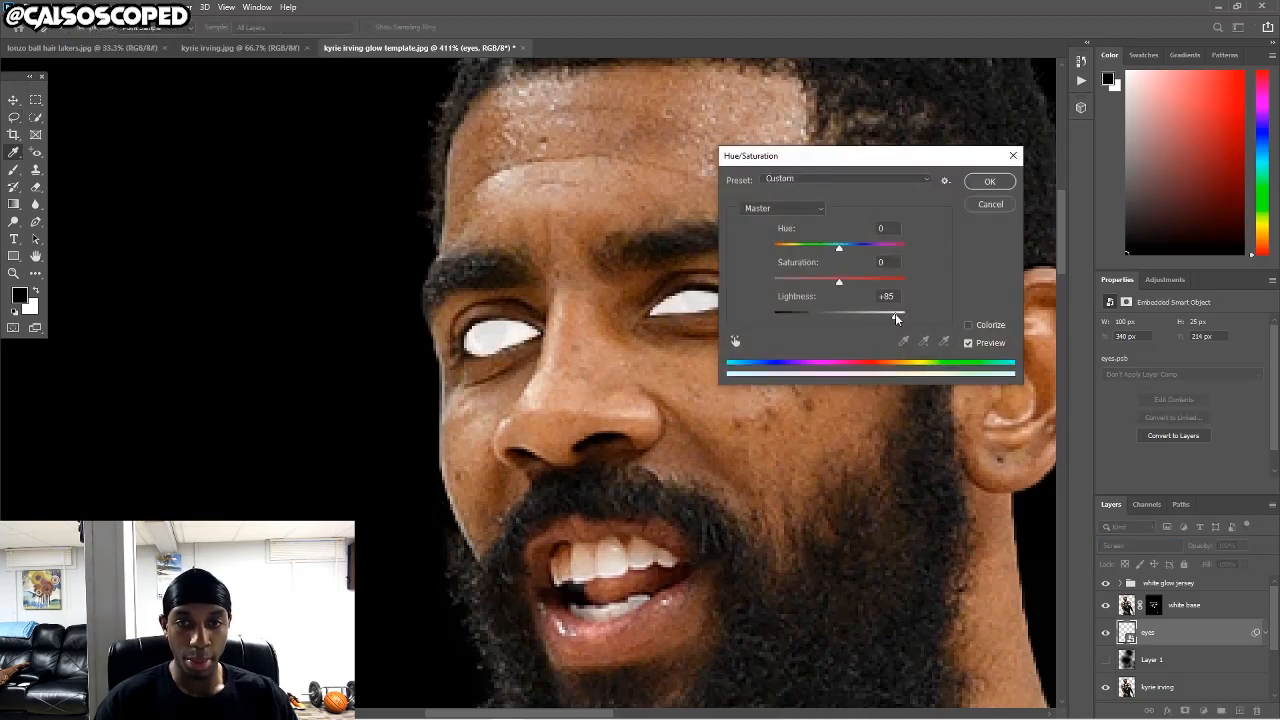
click(1008, 181)
Duplicate the whitened eyes layer and convert the copy to a smart object.
scroll(733, 370, down, 5)
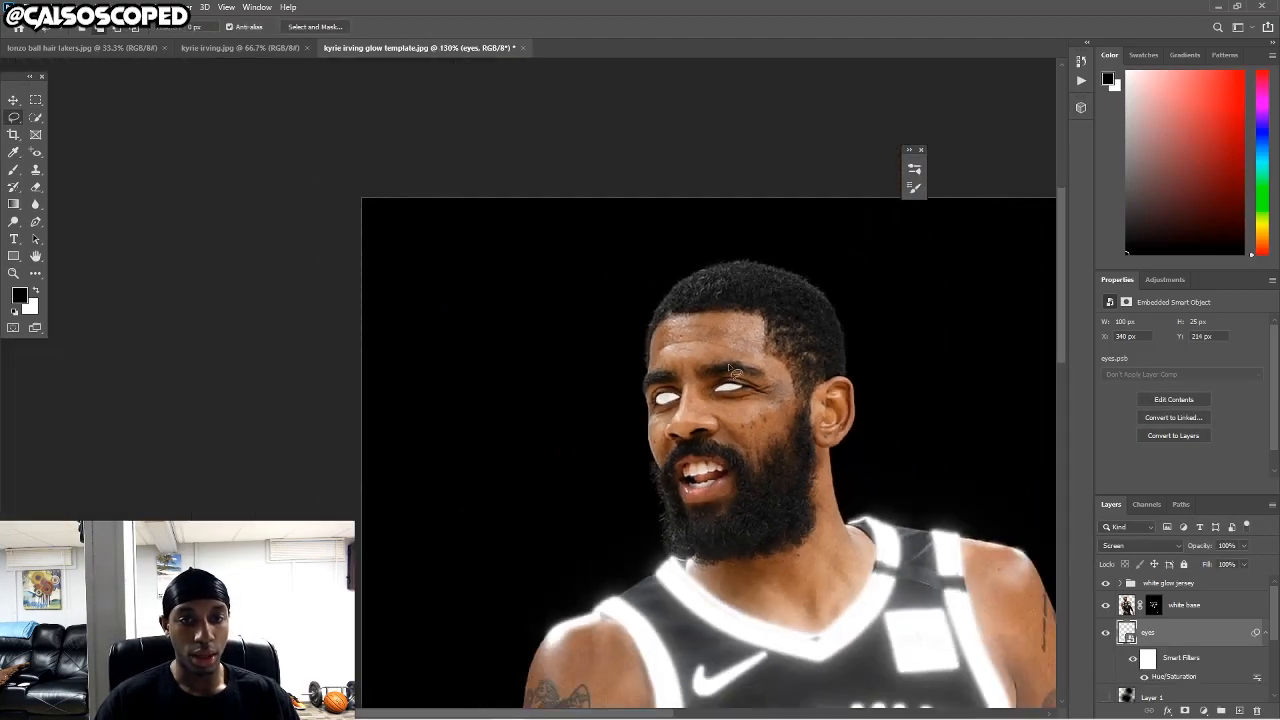
scroll(733, 370, up, 6)
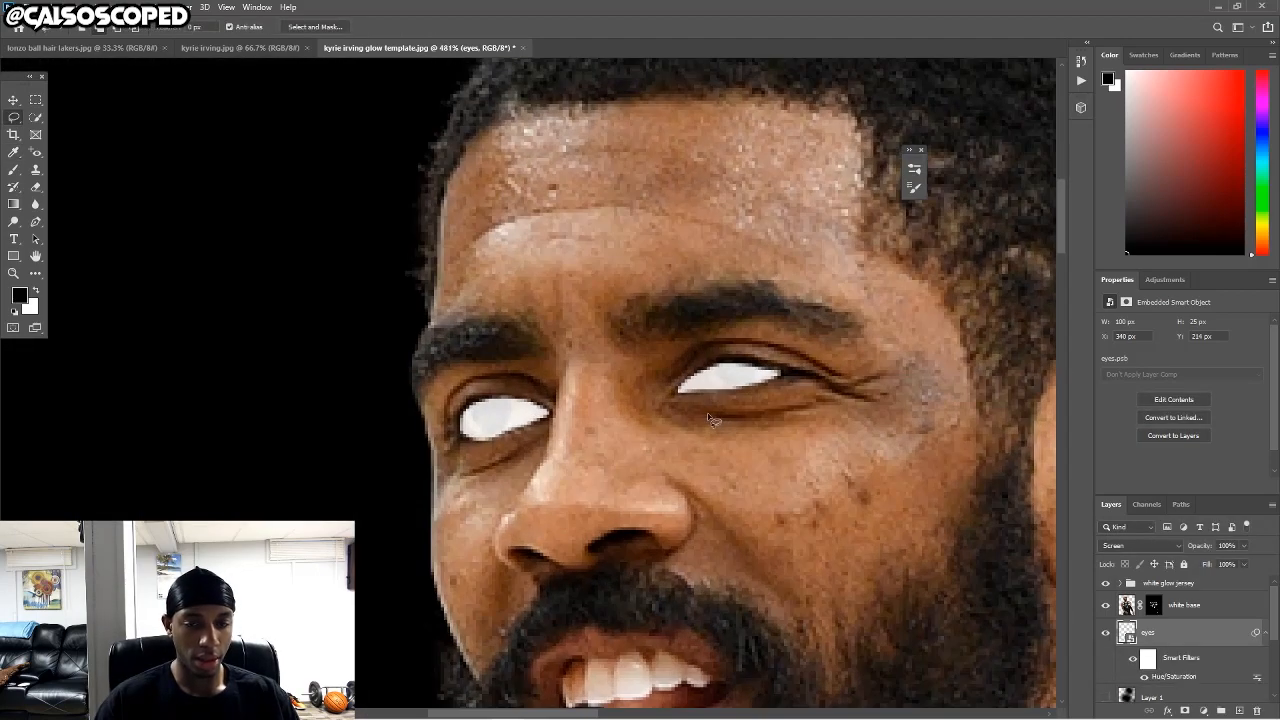
scroll(711, 420, down, 2)
key(ctrl+j)
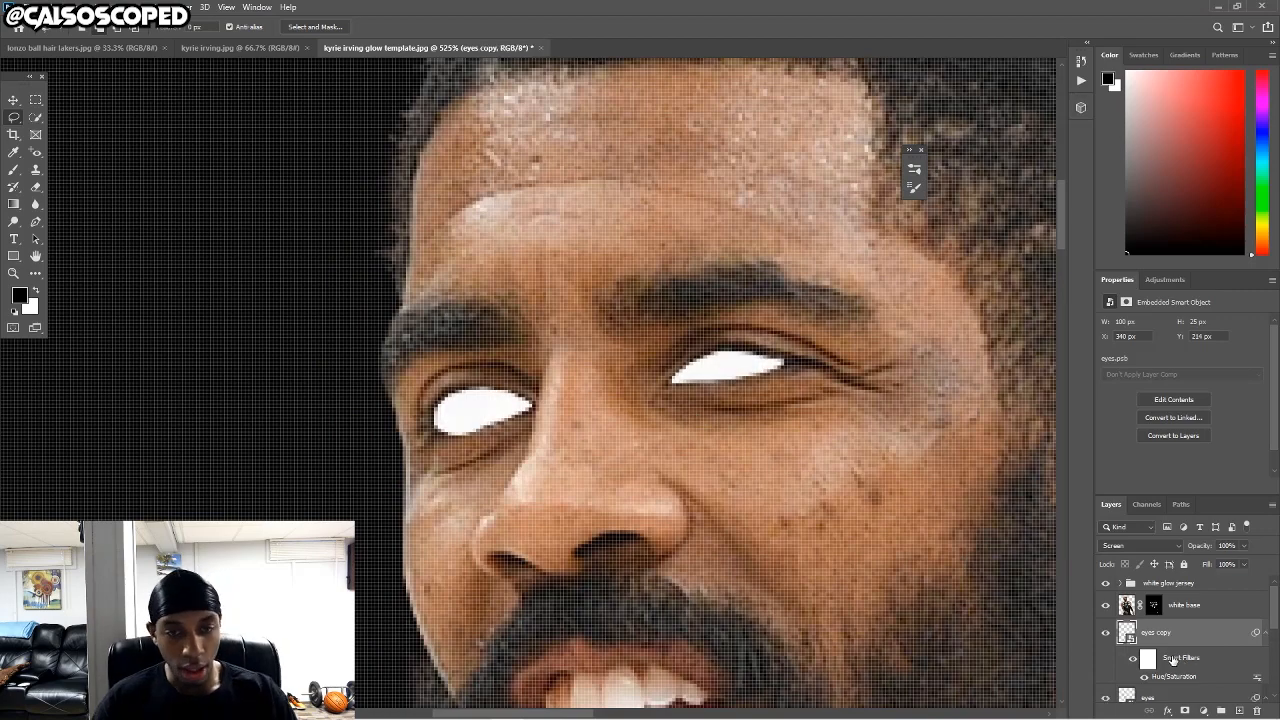
right_click(1193, 637)
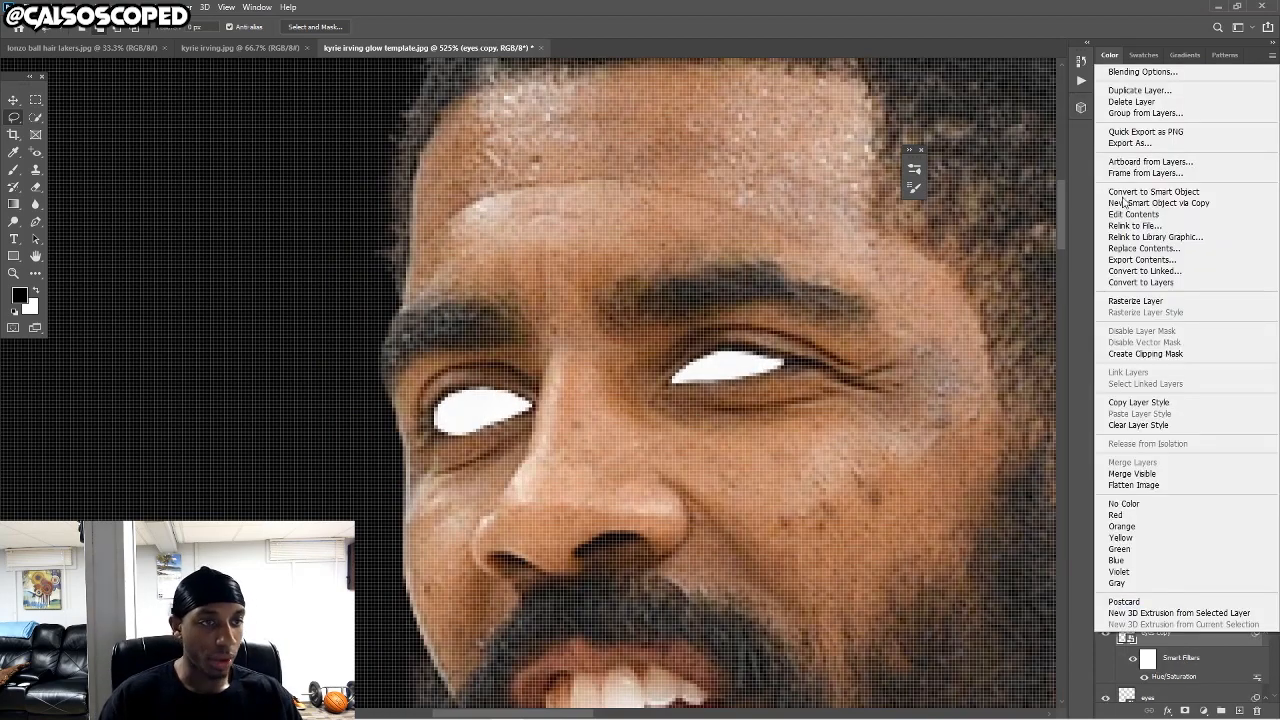
click(1140, 191)
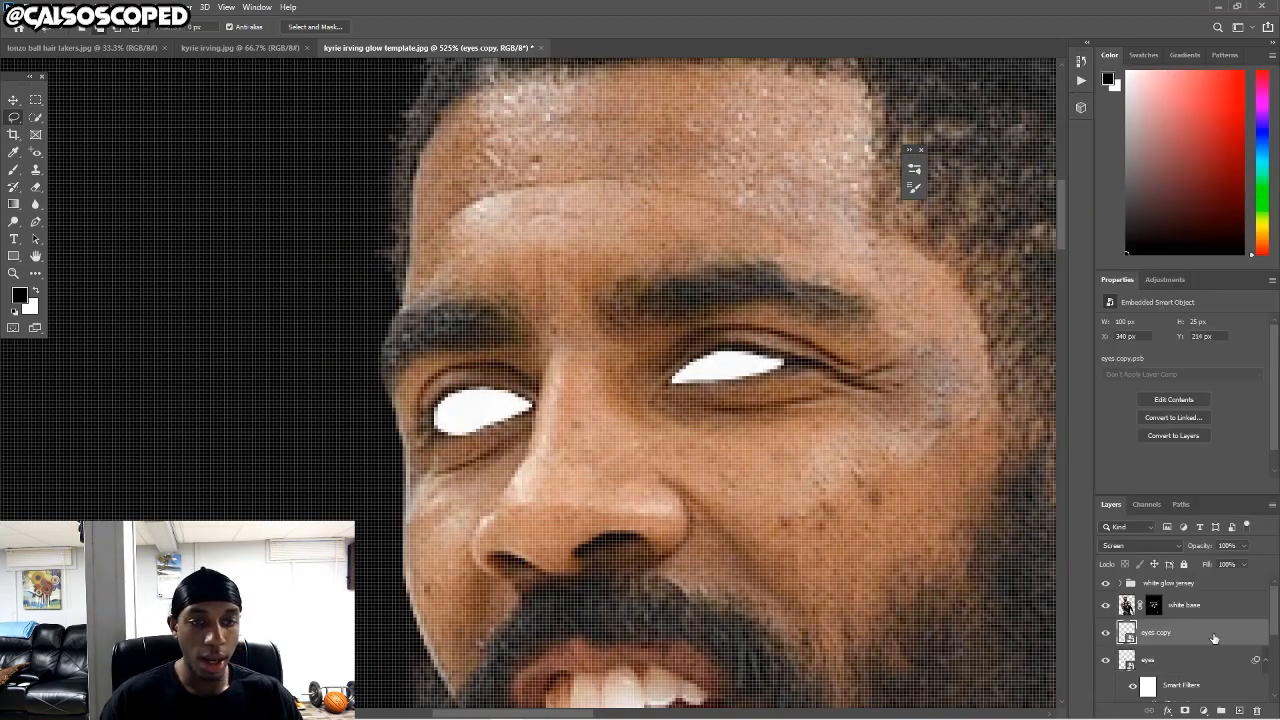
Apply a Gaussian Blur with a 1.2 pixel radius to the eyes copy layer.
click(185, 7)
mouse_move(215, 160)
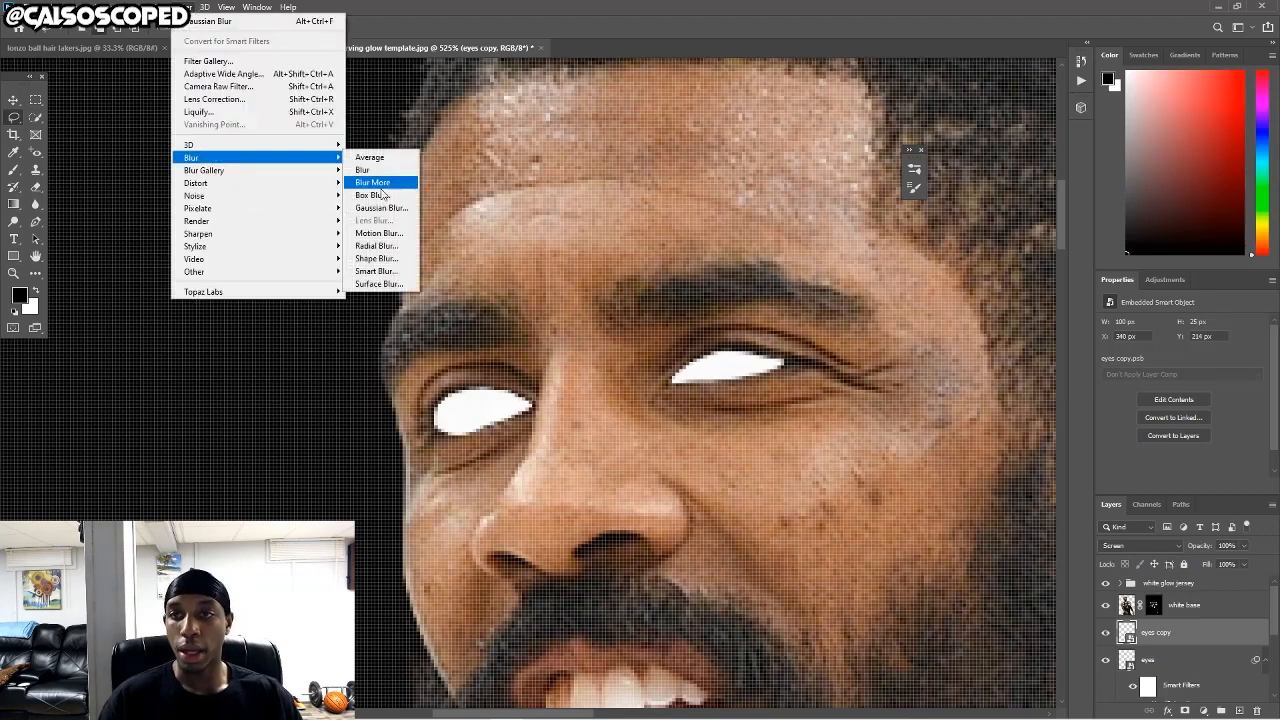
click(382, 206)
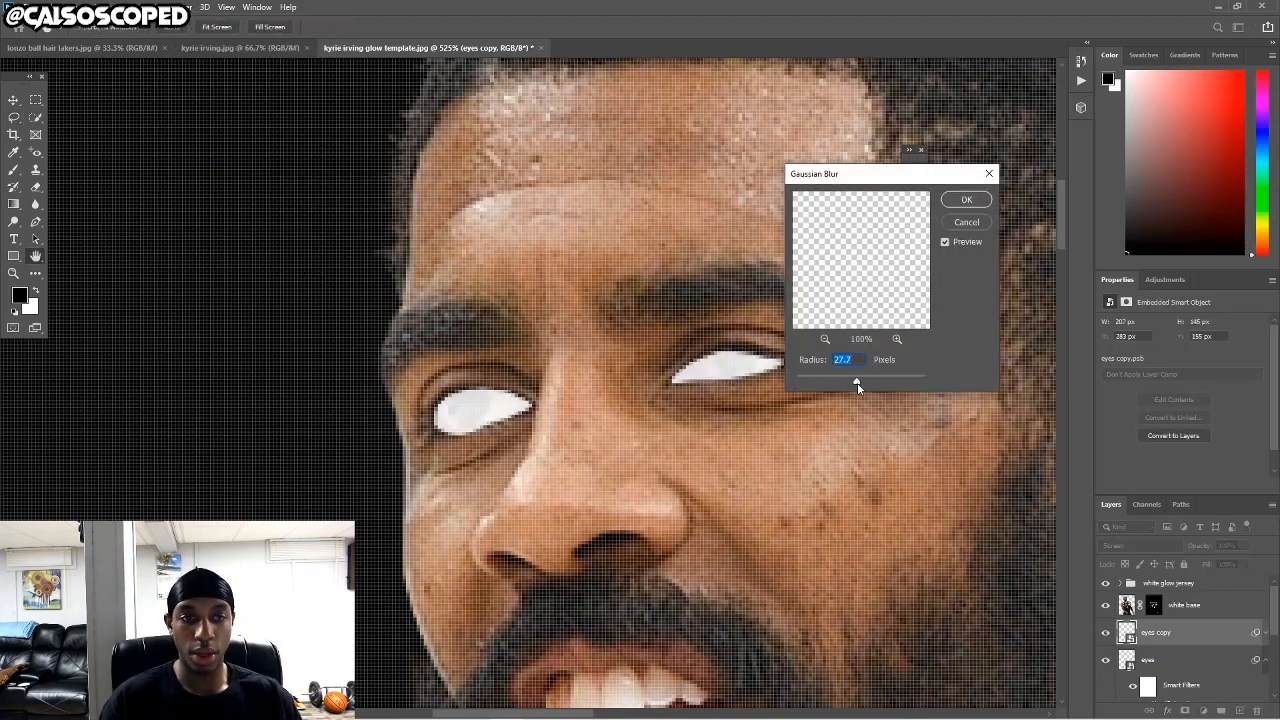
drag(852, 382, 808, 384)
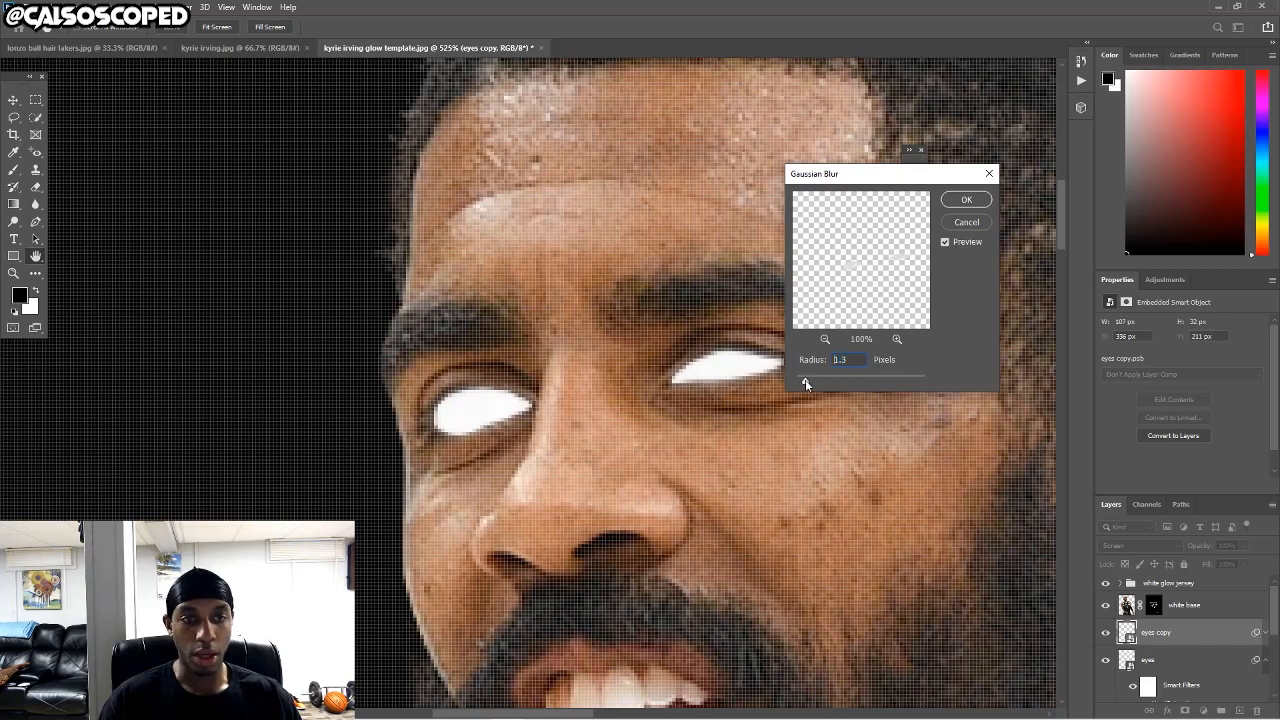
click(968, 203)
Duplicate the blurred eyes copy and set the duplicate's Gaussian Blur radius to about 2.3 pixels.
key(ctrl+j)
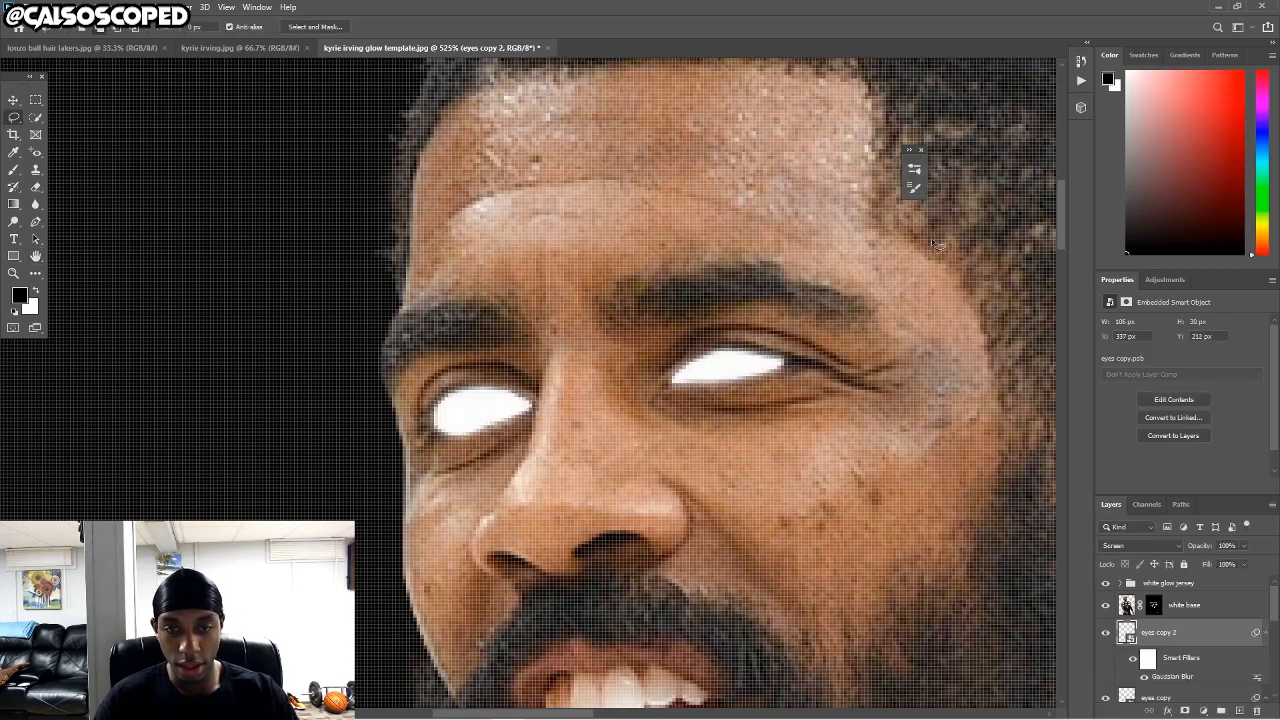
double_click(1170, 678)
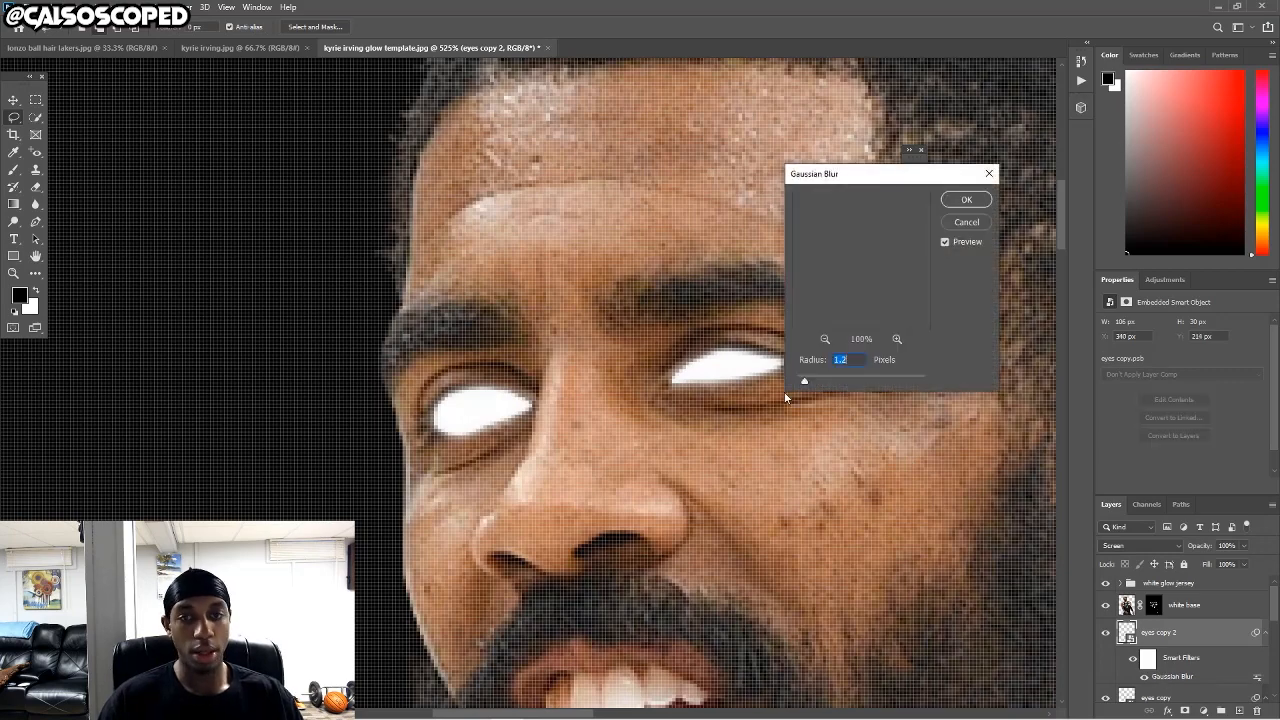
drag(809, 383, 811, 383)
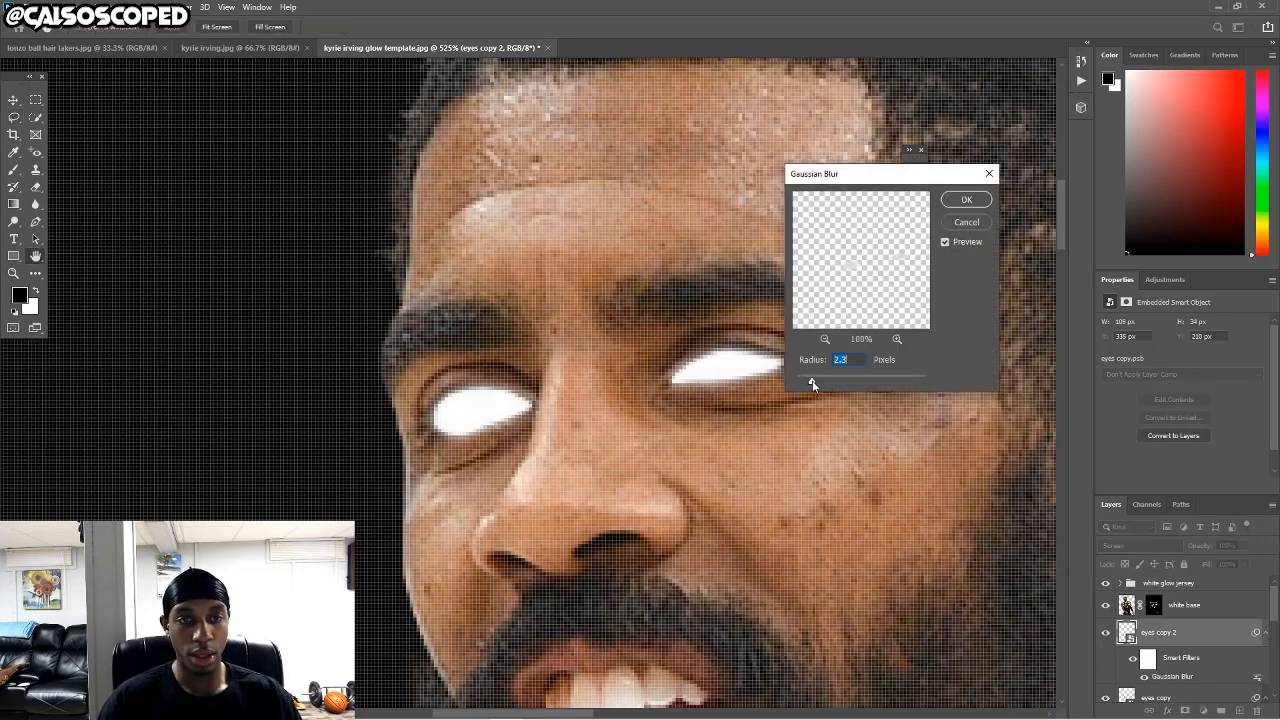
key(Return)
Duplicate the eyes copy 2 layer and open the new duplicate's Gaussian Blur settings.
key(ctrl+j)
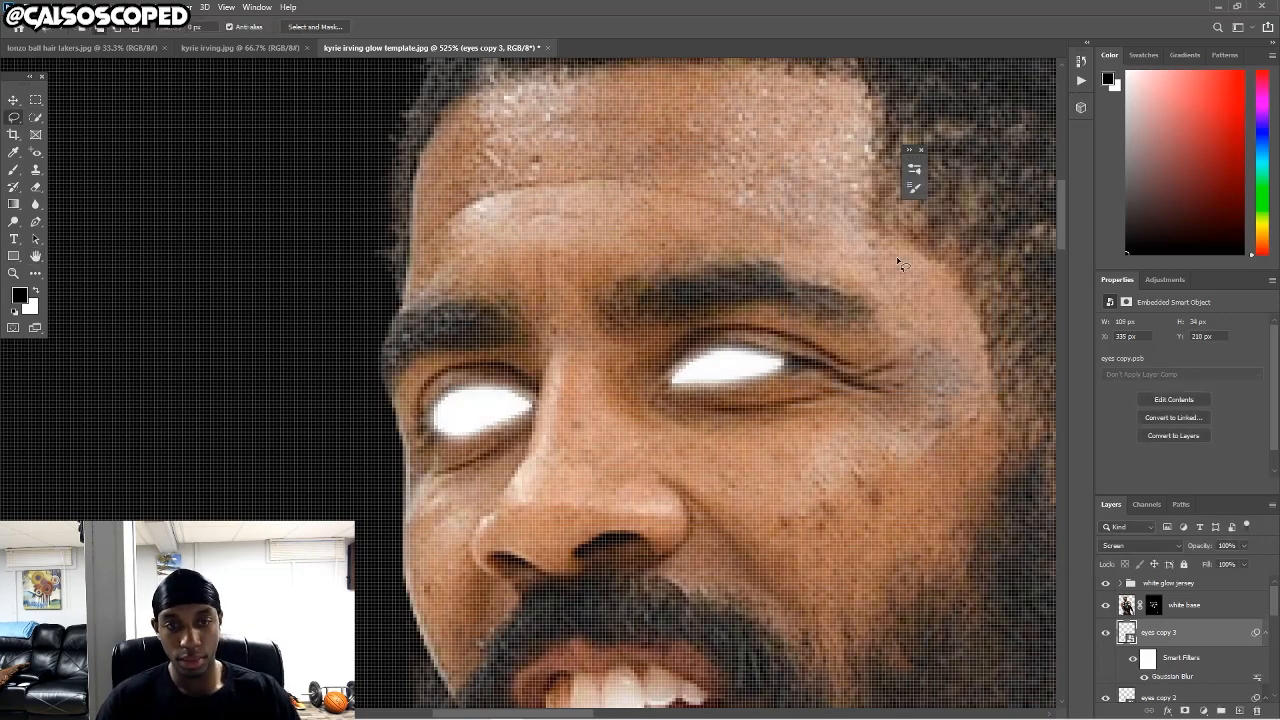
double_click(1172, 678)
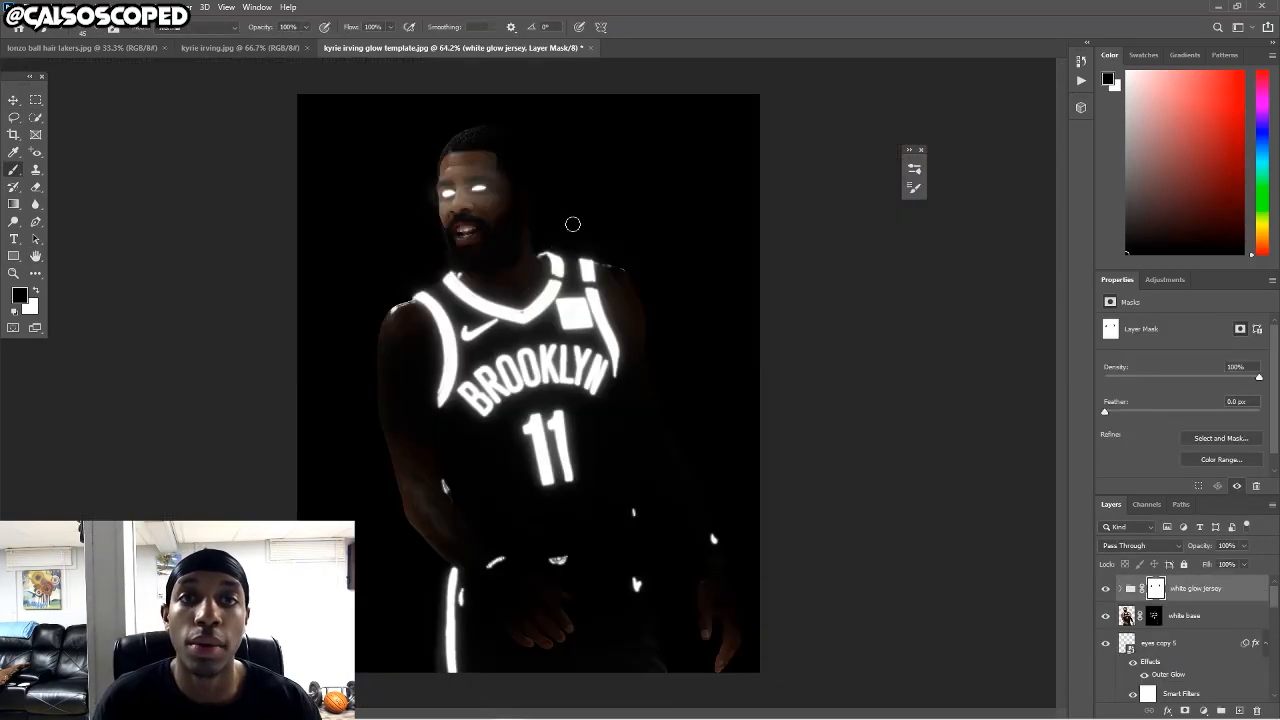
Hide and reshow the white glow jersey group to compare the jersey with and without its glow.
scroll(501, 230, up, 3)
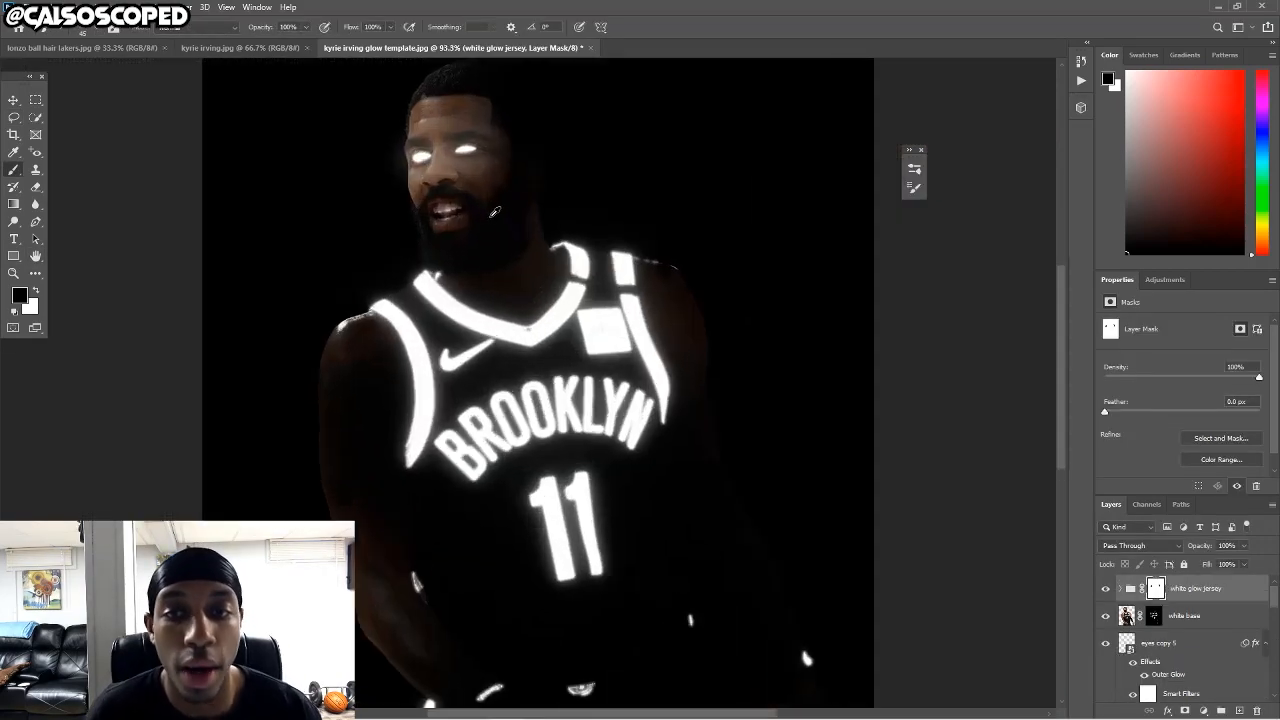
click(13, 100)
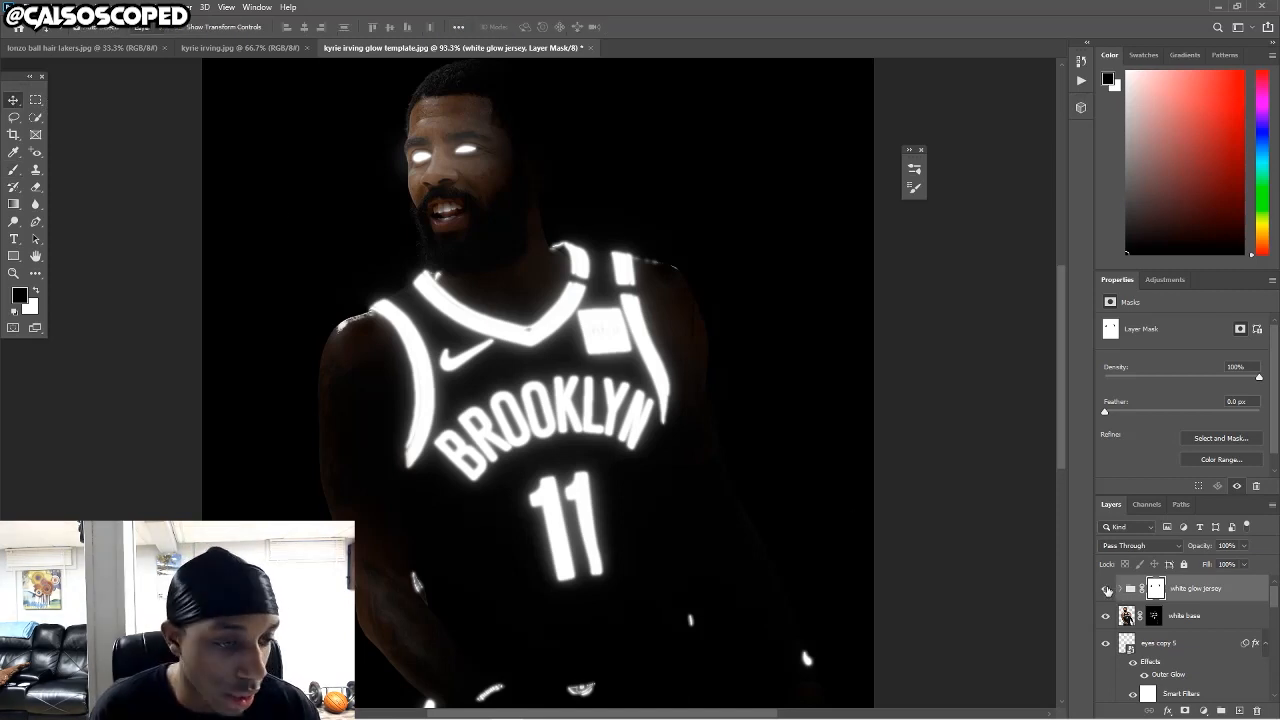
click(1106, 589)
click(1106, 589)
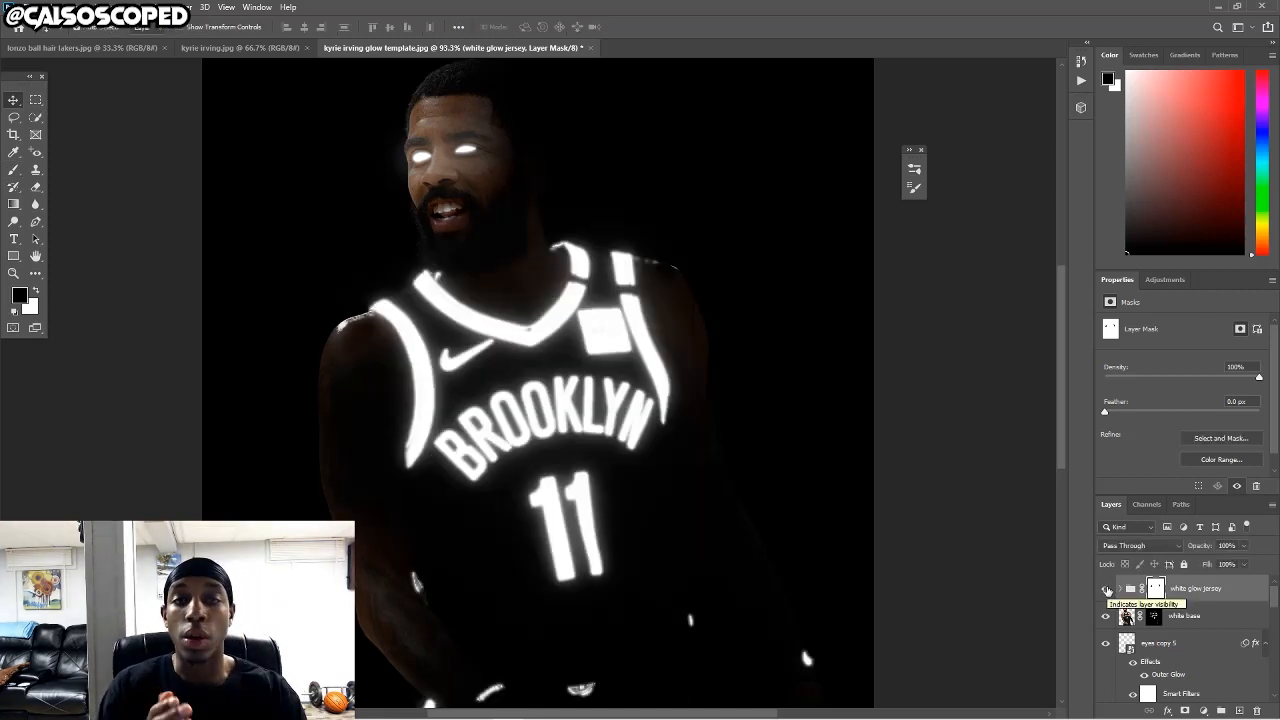
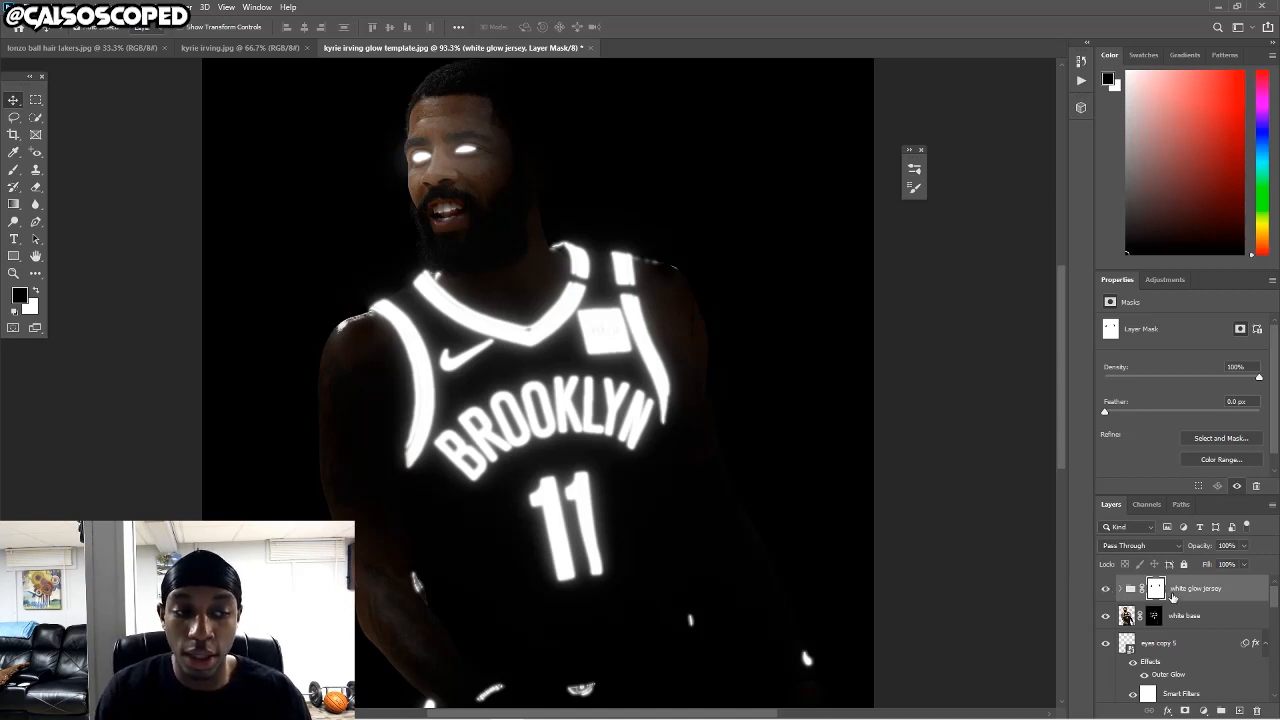
Try painting black with a 400 px brush on the white glow jersey mask over the BROOKLYN lettering, and undo it.
key(b)
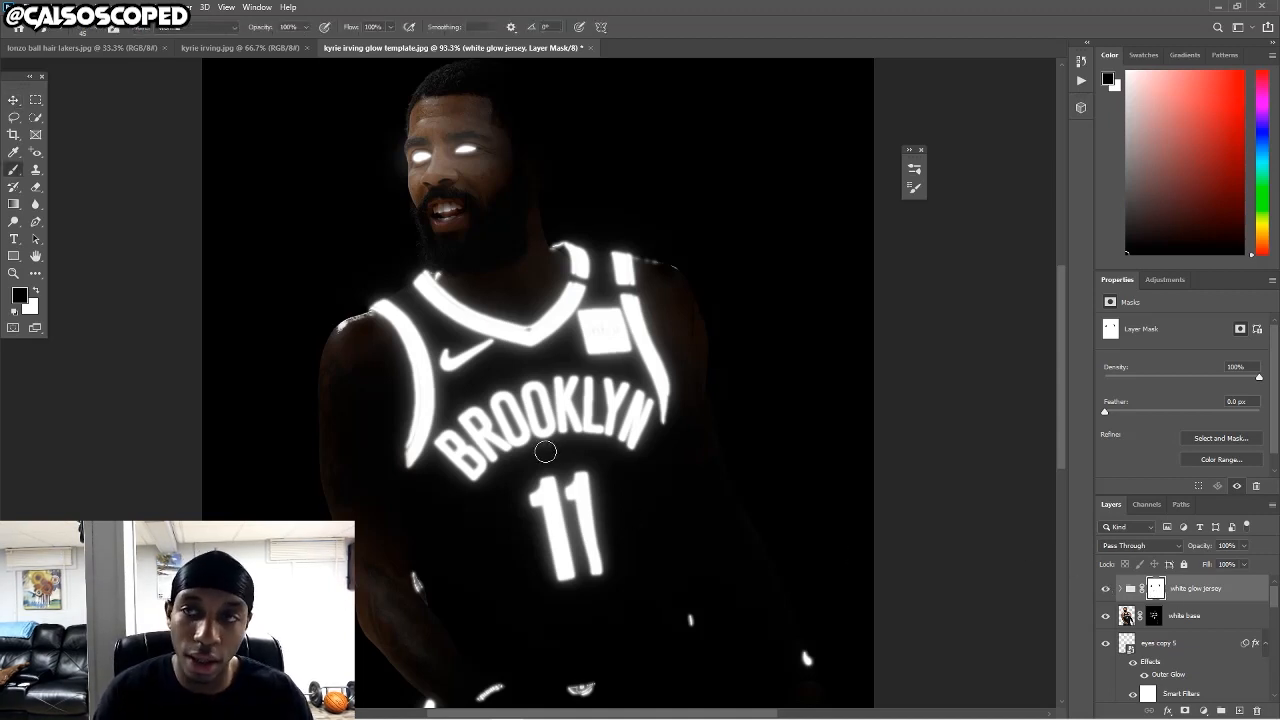
key(bracketright)
key(bracketright)
key(bracketright)
key(bracketright)
key(bracketright)
key(bracketright)
key(bracketright)
key(bracketright)
key(bracketright)
key(bracketright)
key(bracketright)
key(bracketright)
key(bracketright)
key(bracketright)
key(bracketright)
key(bracketright)
click(459, 428)
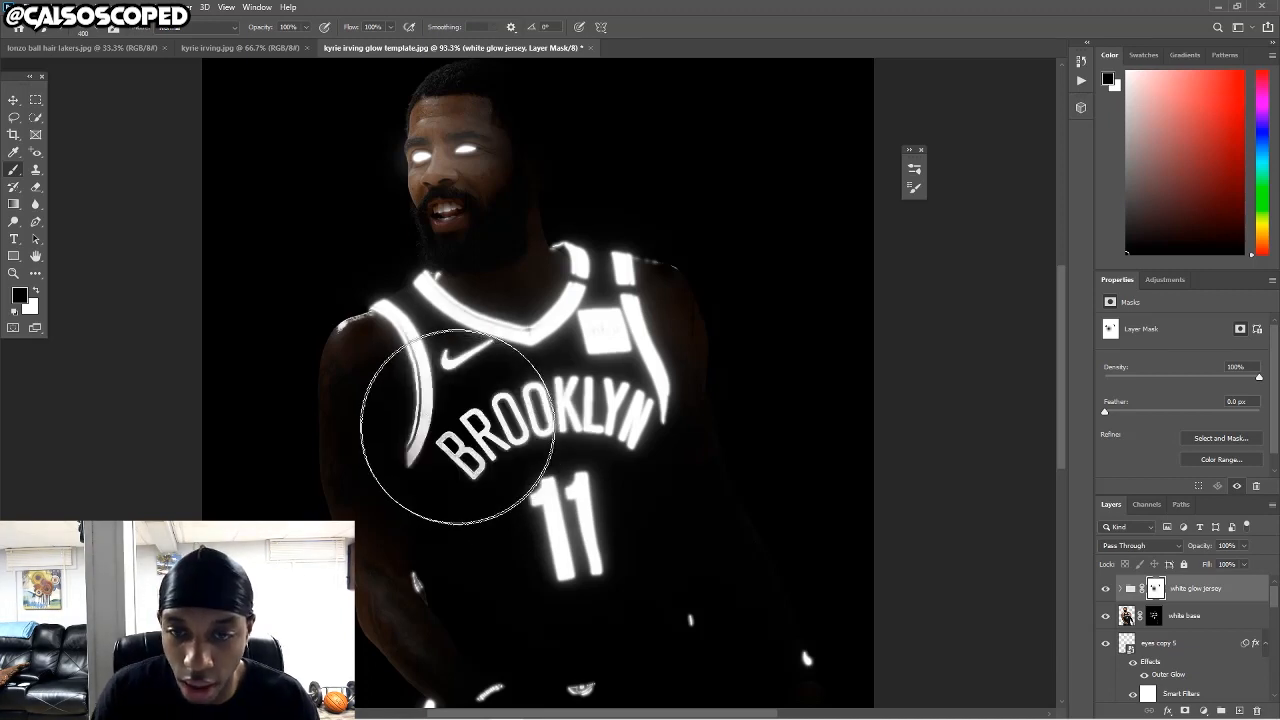
key(ctrl+z)
Lower the brush opacity to 43%.
click(287, 27)
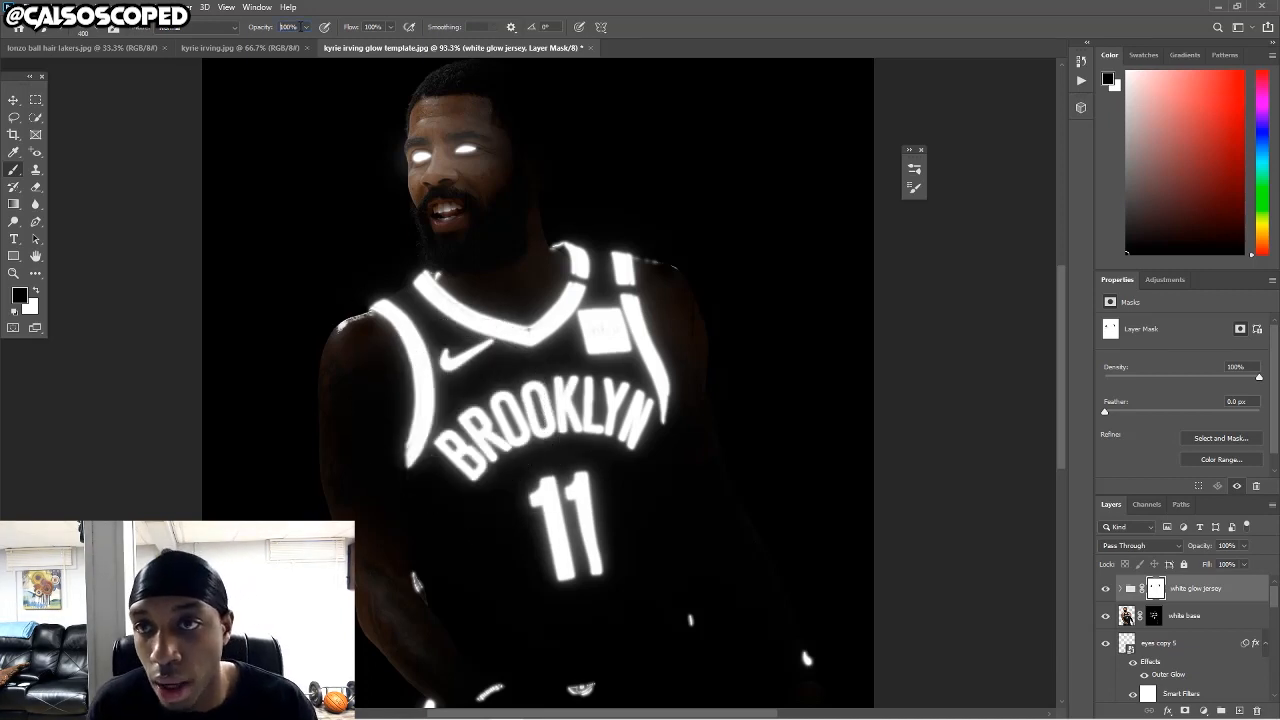
drag(305, 27, 271, 47)
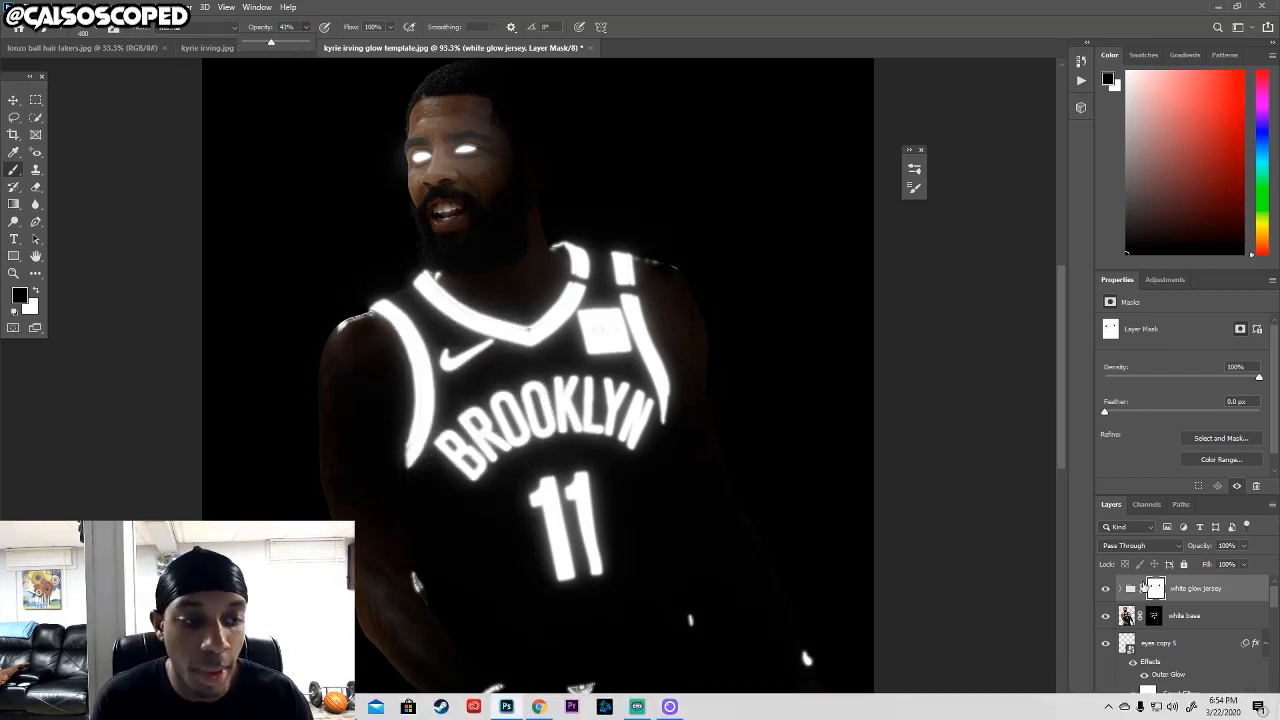
Hide and reshow the white glow jersey group to compare the glow, and select the white base layer's mask.
click(1106, 590)
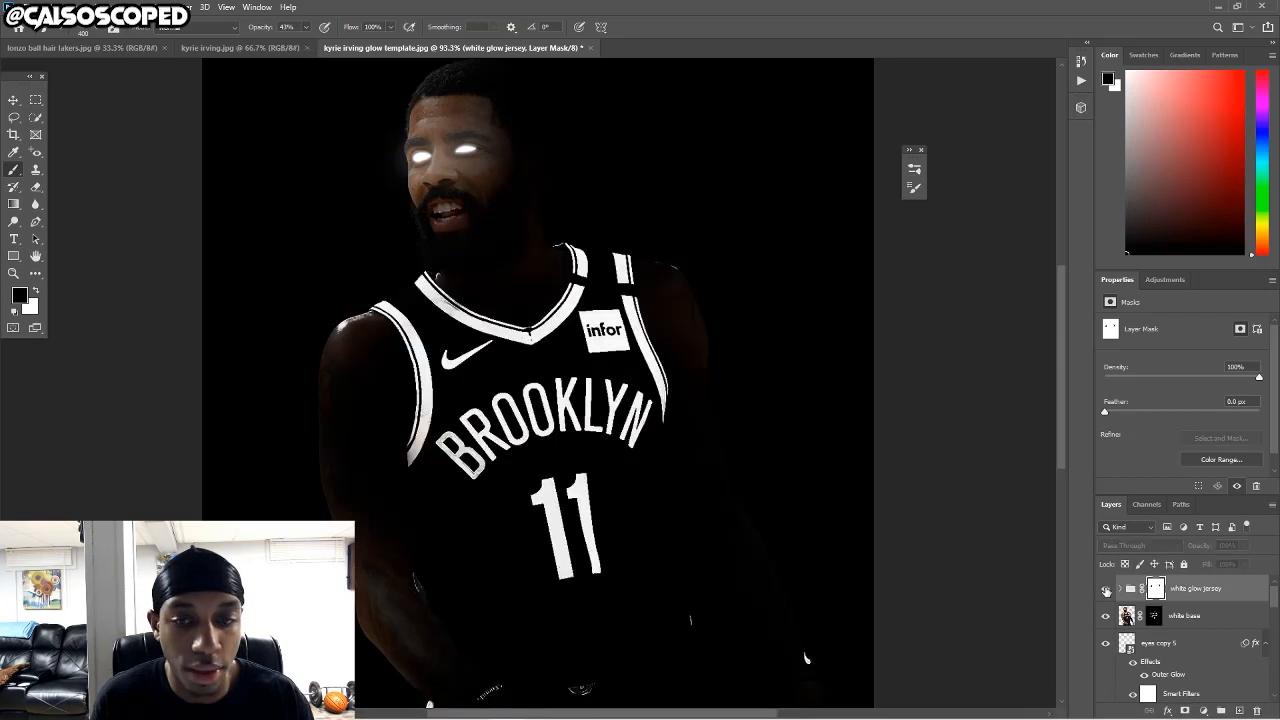
click(1106, 590)
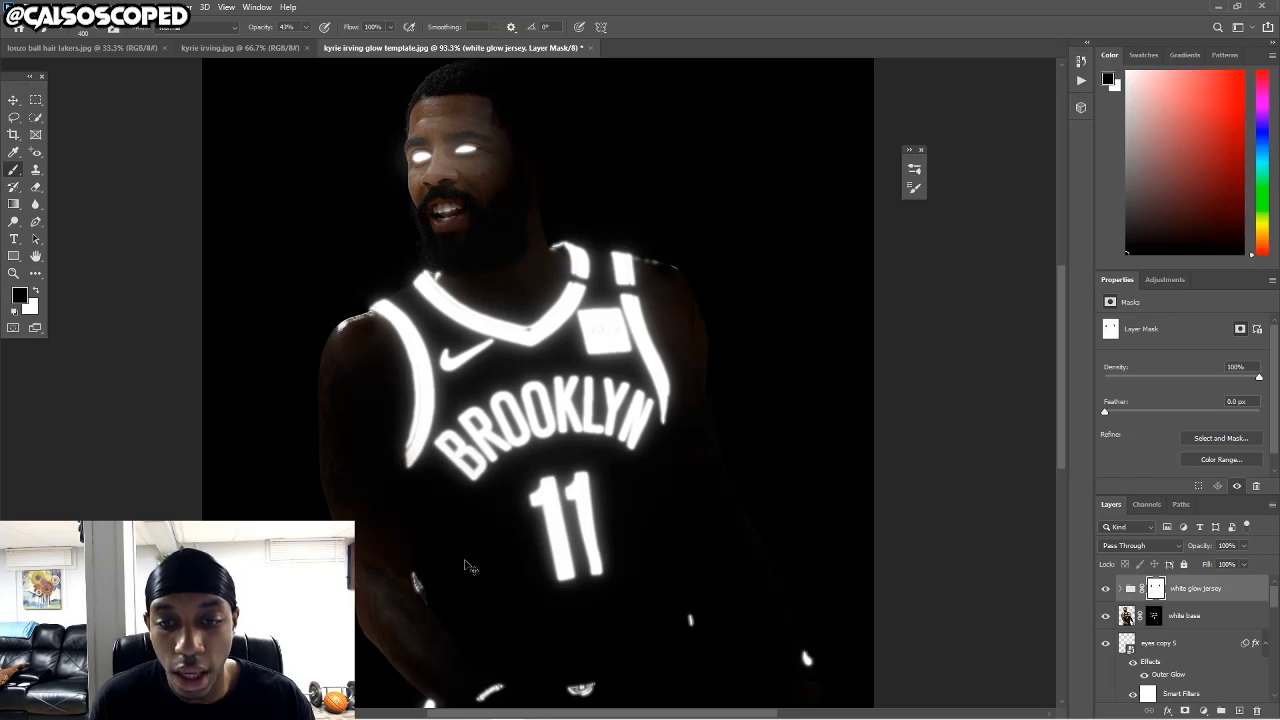
click(1154, 616)
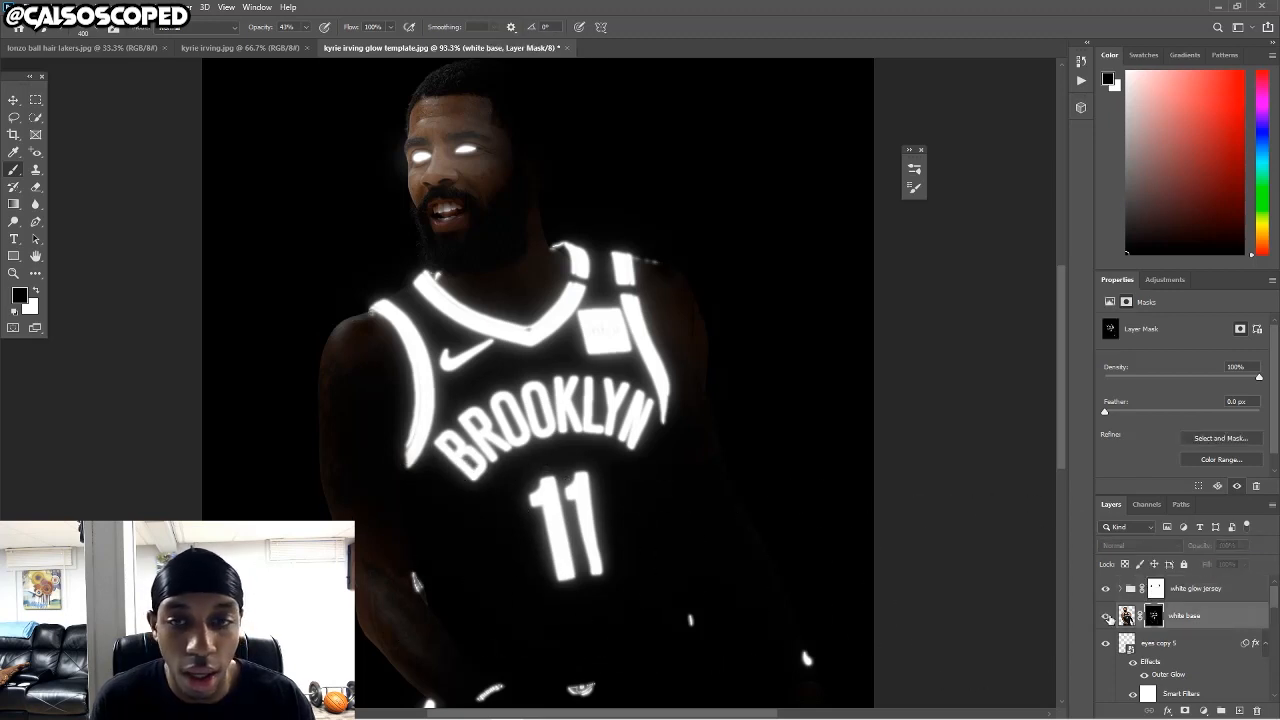
scroll(1130, 630, down, 5)
scroll(1144, 640, up, 5)
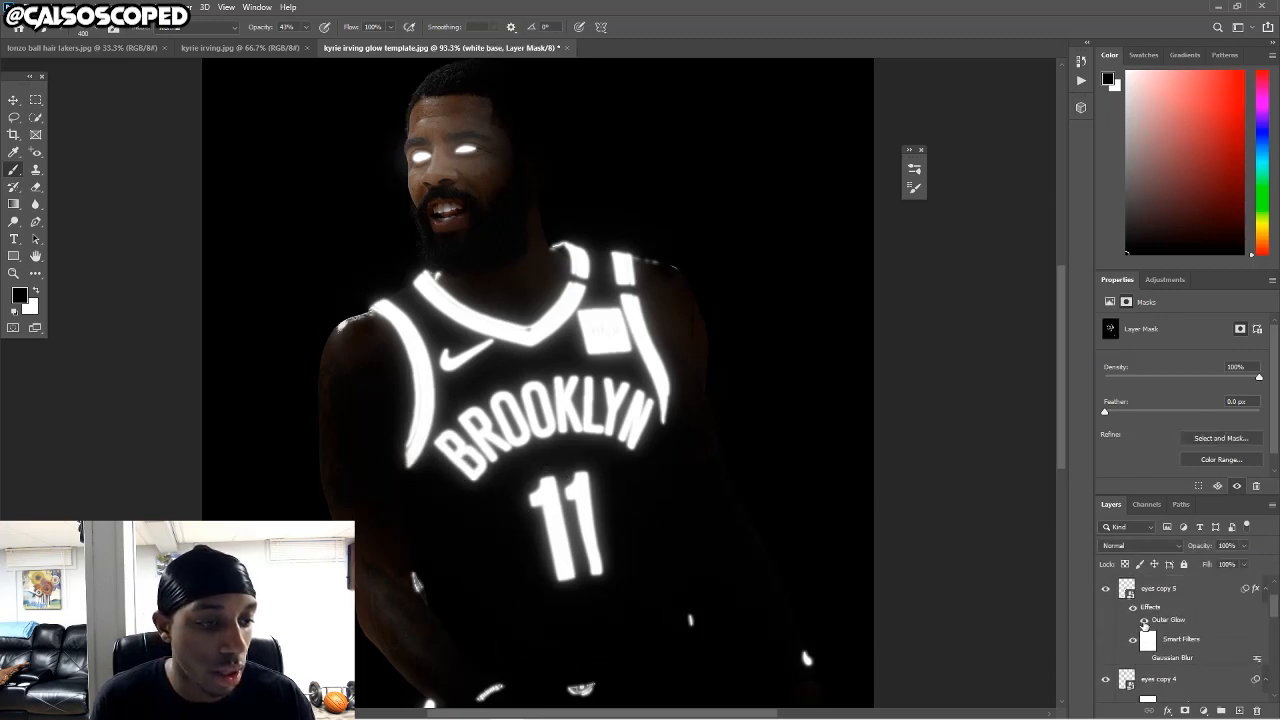
Group all the eyes layers, from eyes copy 5 down to the original eyes layer.
click(1163, 644)
scroll(1164, 646, down, 5)
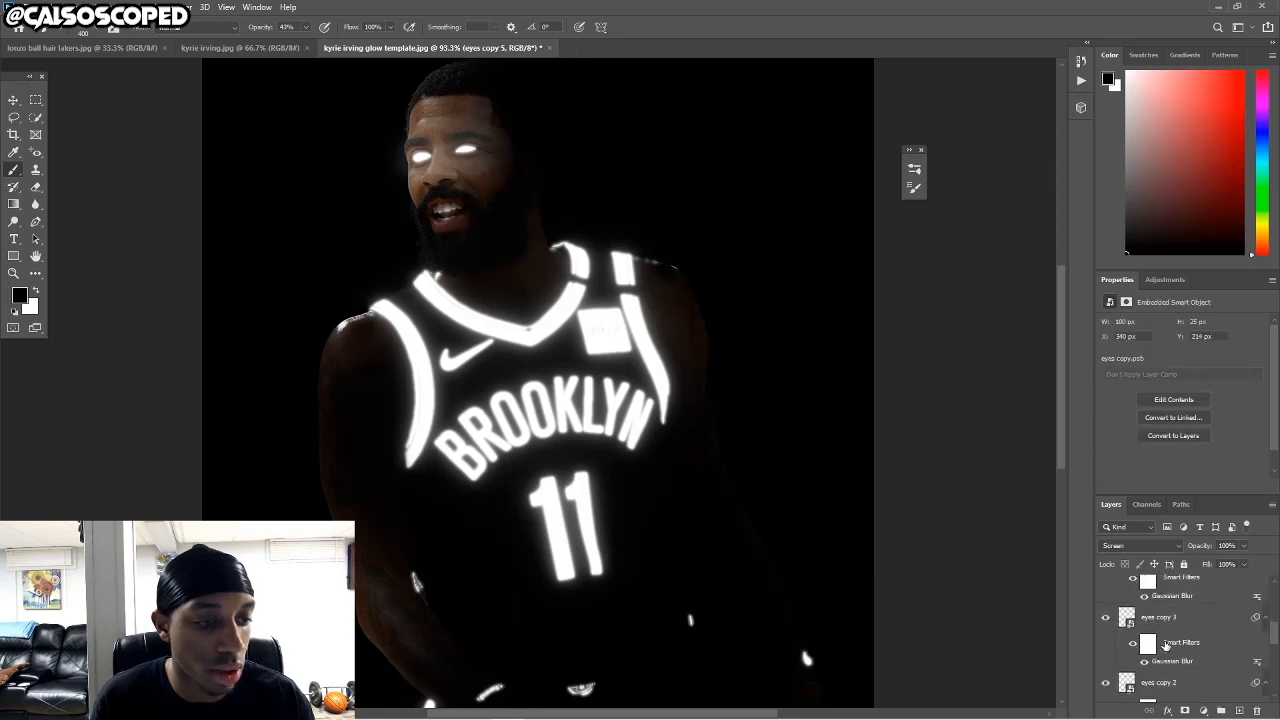
scroll(1175, 660, down, 2)
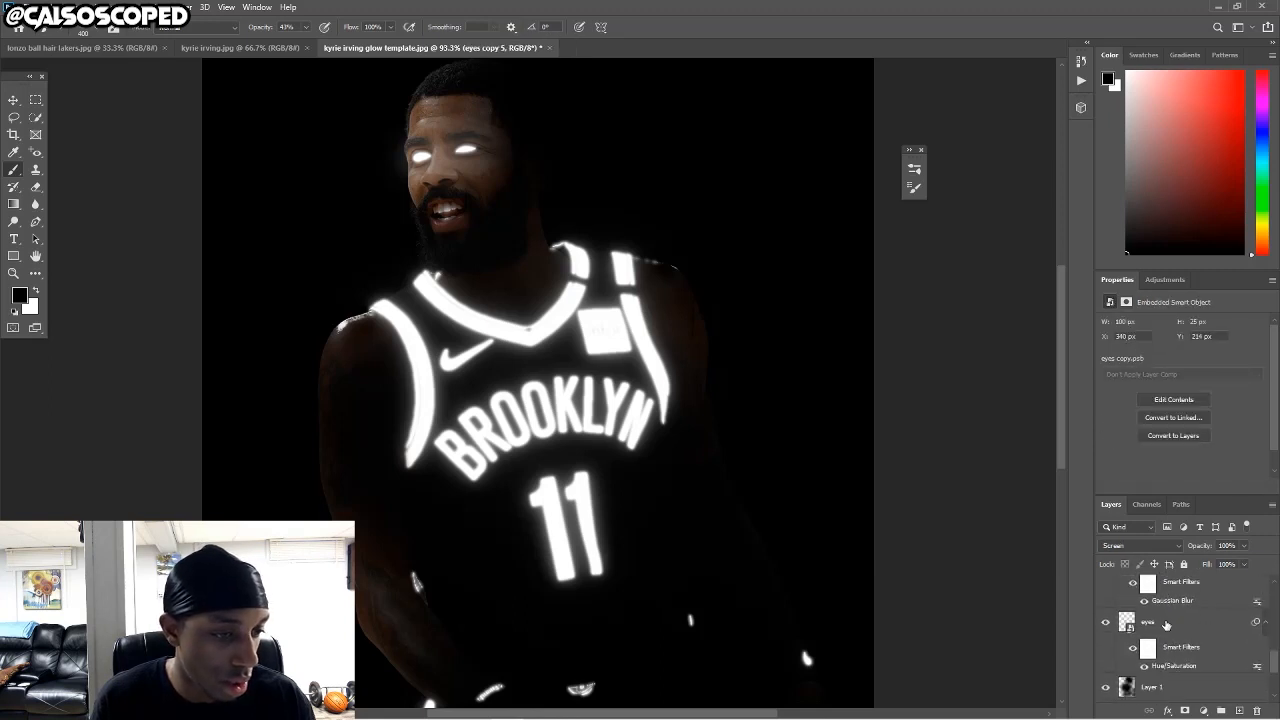
click(1166, 624)
scroll(1166, 624, down, 3)
Hide and reshow the kyrie irving layer and Layer 1 in turn to compare the body with and without the black shading.
click(1138, 634)
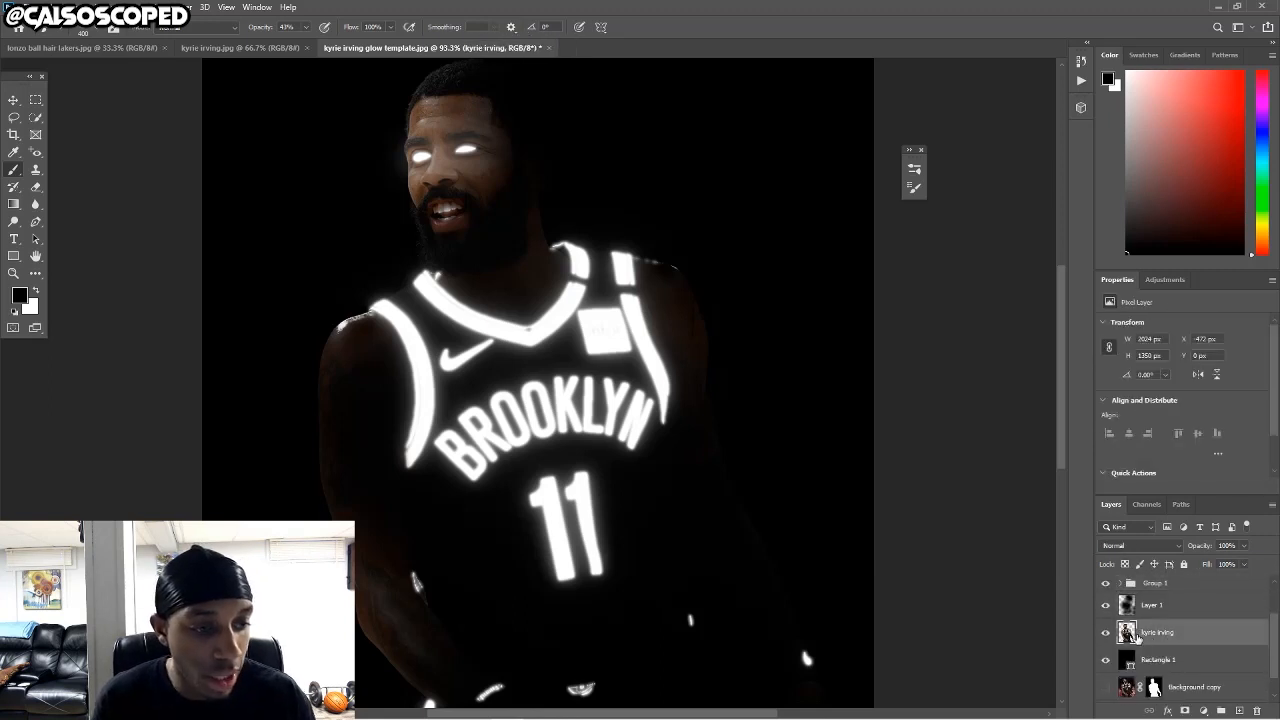
click(1106, 634)
click(1106, 634)
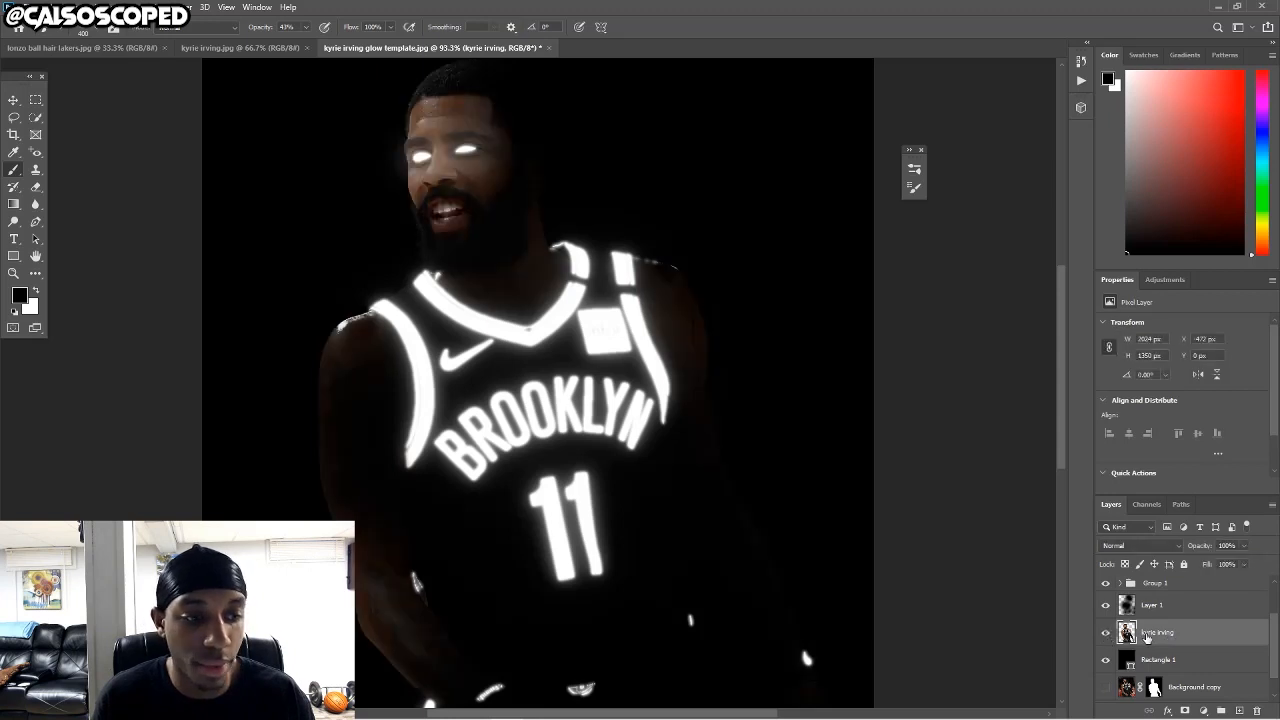
click(1106, 606)
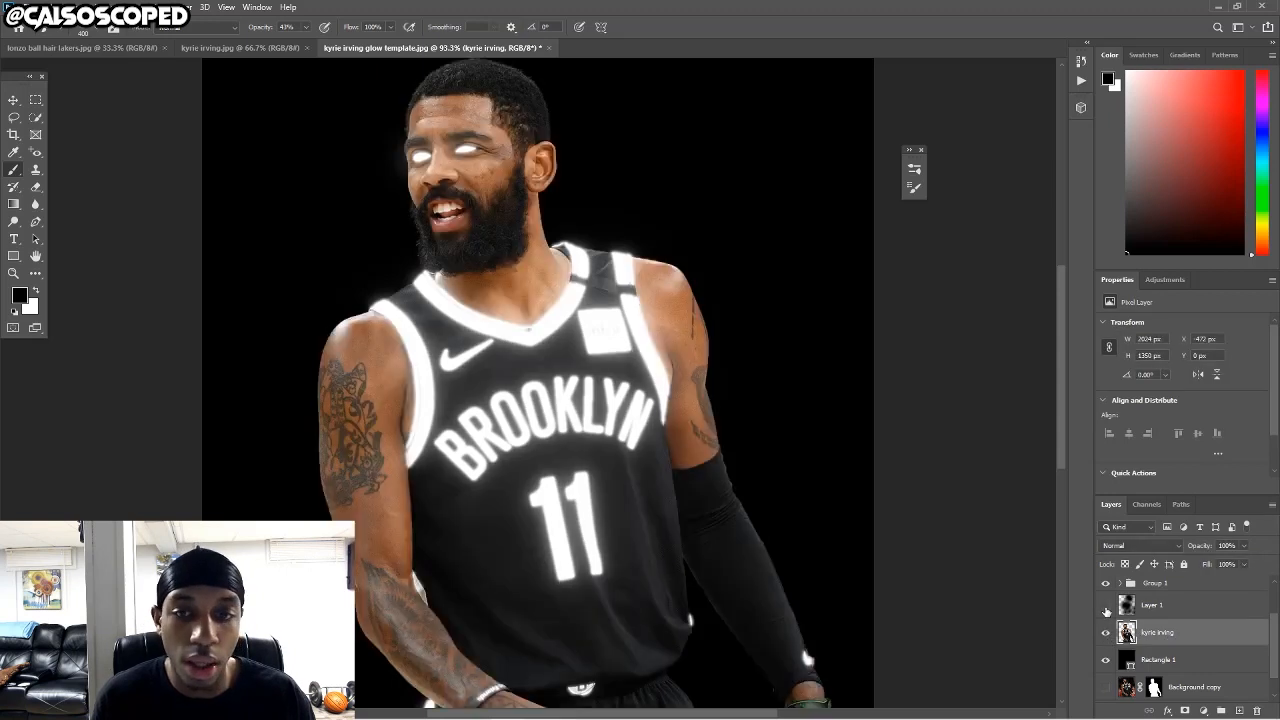
click(1106, 606)
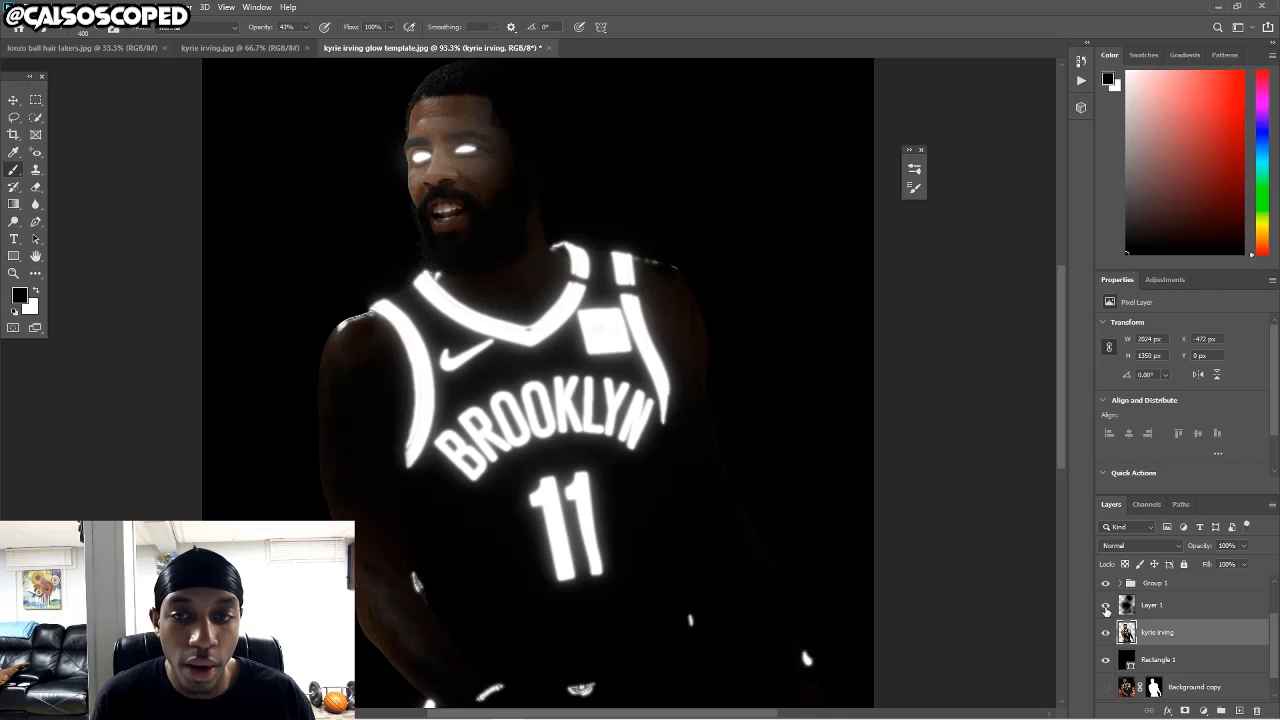
click(1106, 606)
click(1106, 606)
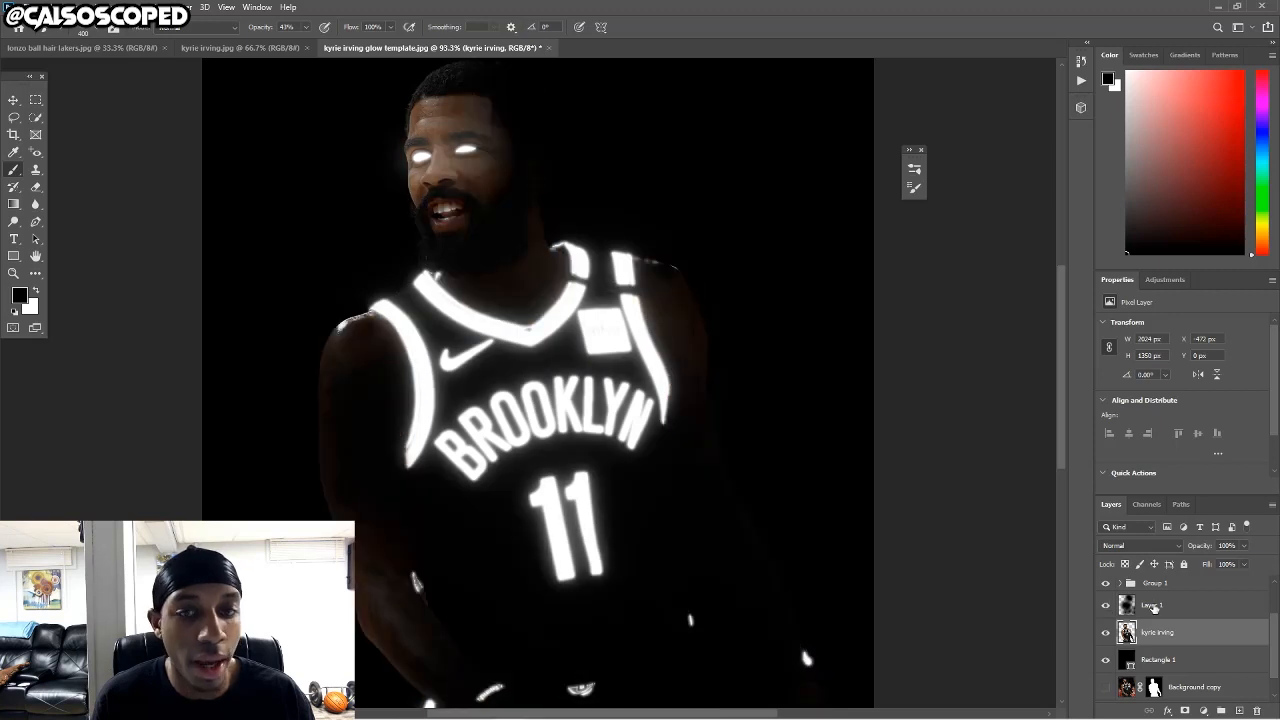
Add a layer mask to Layer 1 and paint black on the layer itself over the hands and head at 43% brush opacity.
click(1145, 607)
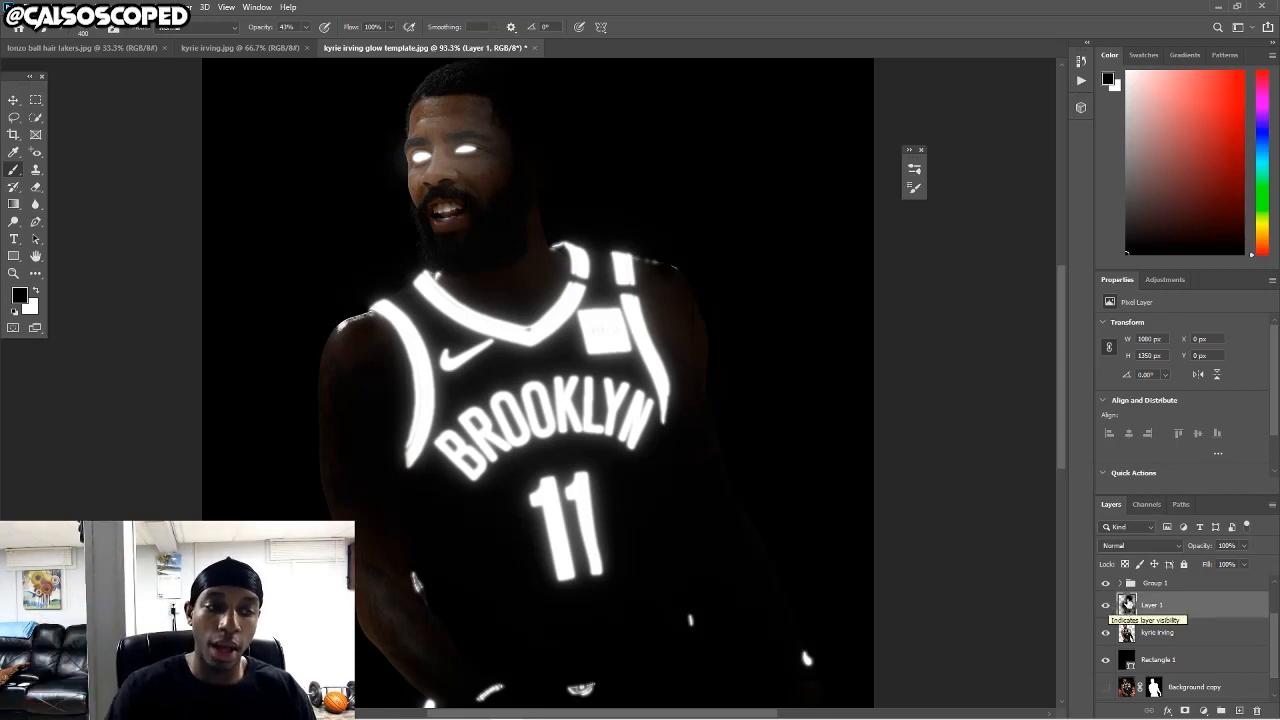
click(1188, 709)
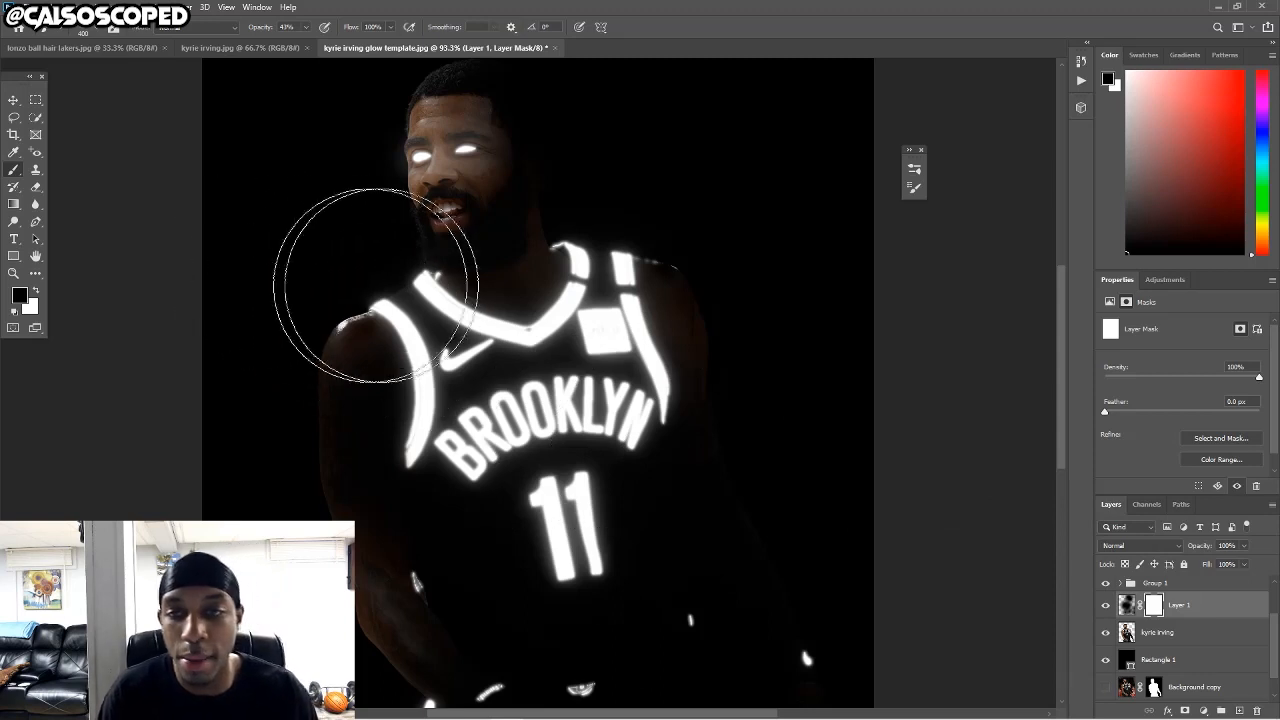
scroll(386, 287, down, 3)
scroll(386, 287, down, 1)
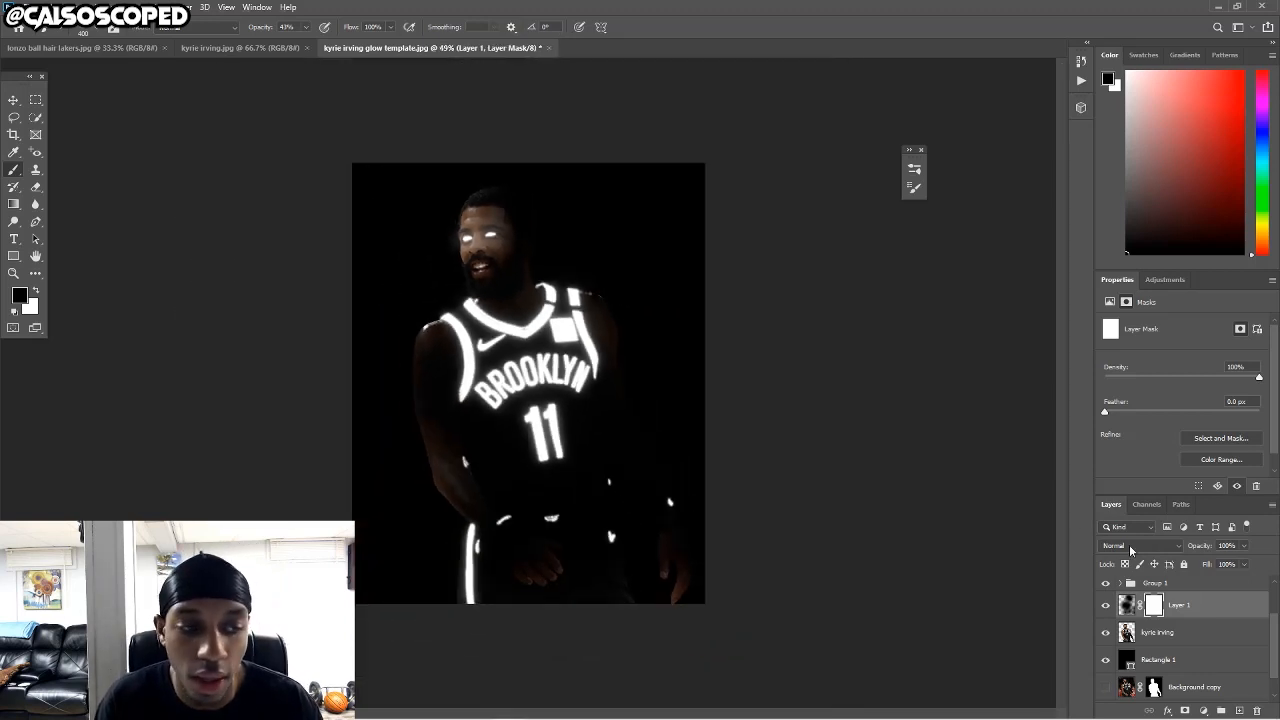
click(1127, 604)
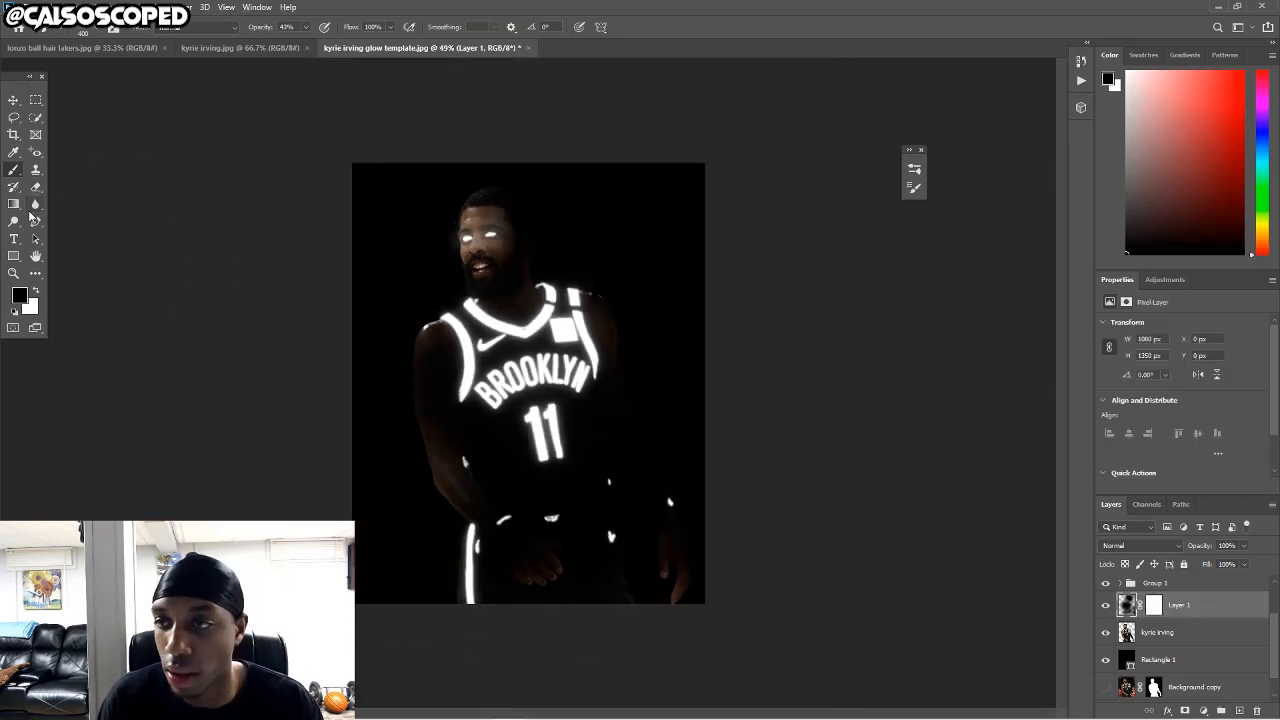
mouse_move(541, 556)
mouse_down()
mouse_move(637, 585)
mouse_move(669, 572)
mouse_move(650, 510)
mouse_up()
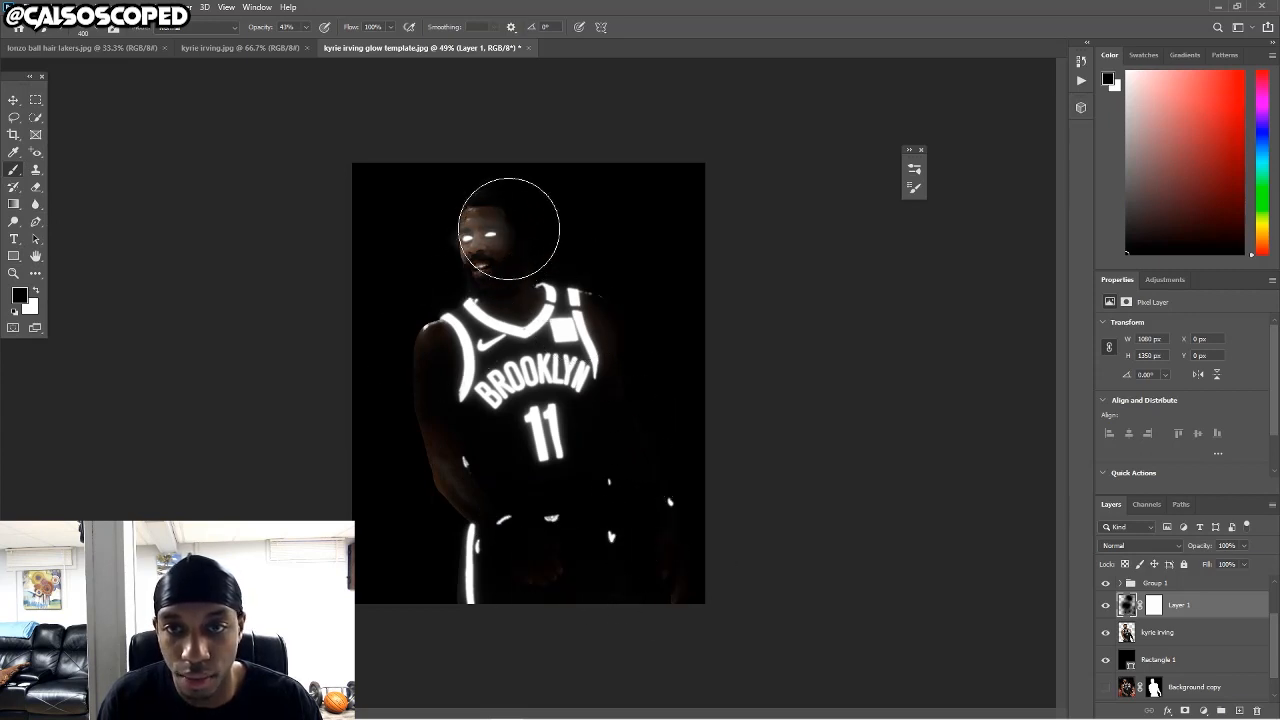
scroll(730, 480, up, 1)
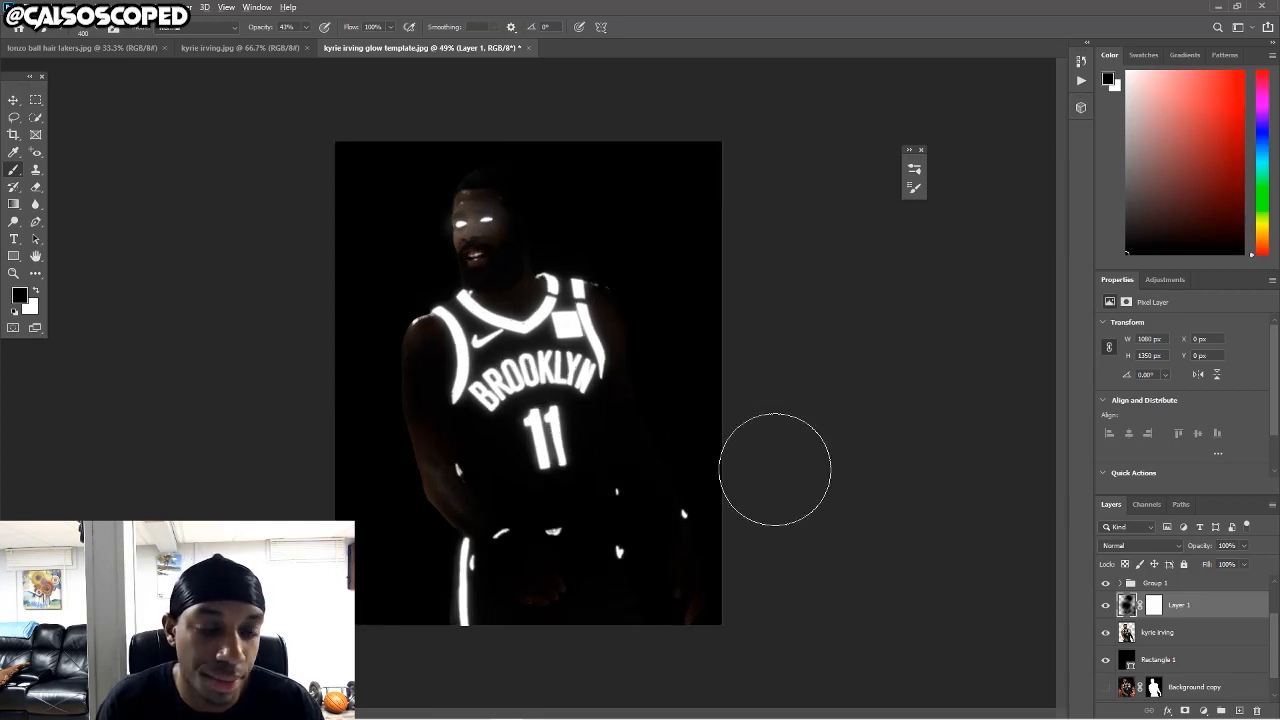
Paint black on Layer 1's mask to bring back the face, tattooed arm and hand, lowering the brush opacity to 12% for the final strokes.
click(1156, 607)
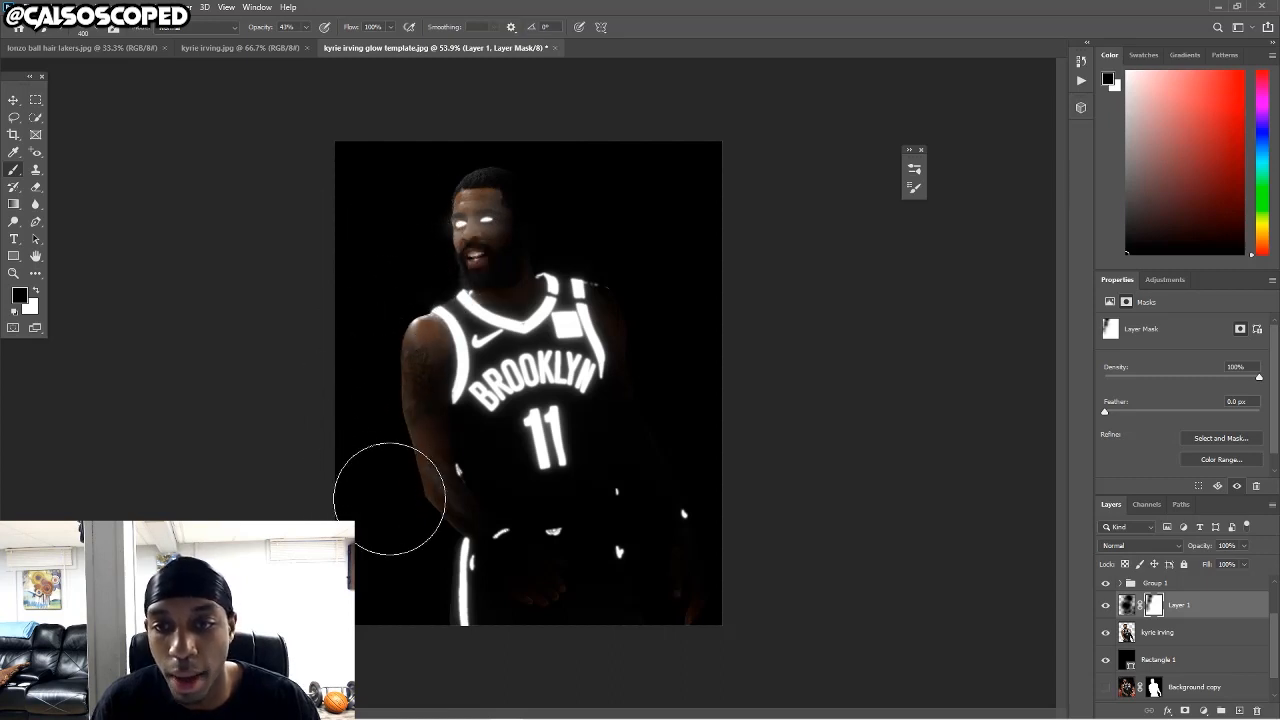
mouse_move(462, 577)
mouse_down()
mouse_move(510, 619)
mouse_move(478, 569)
mouse_move(457, 474)
mouse_move(472, 427)
mouse_move(471, 383)
mouse_up()
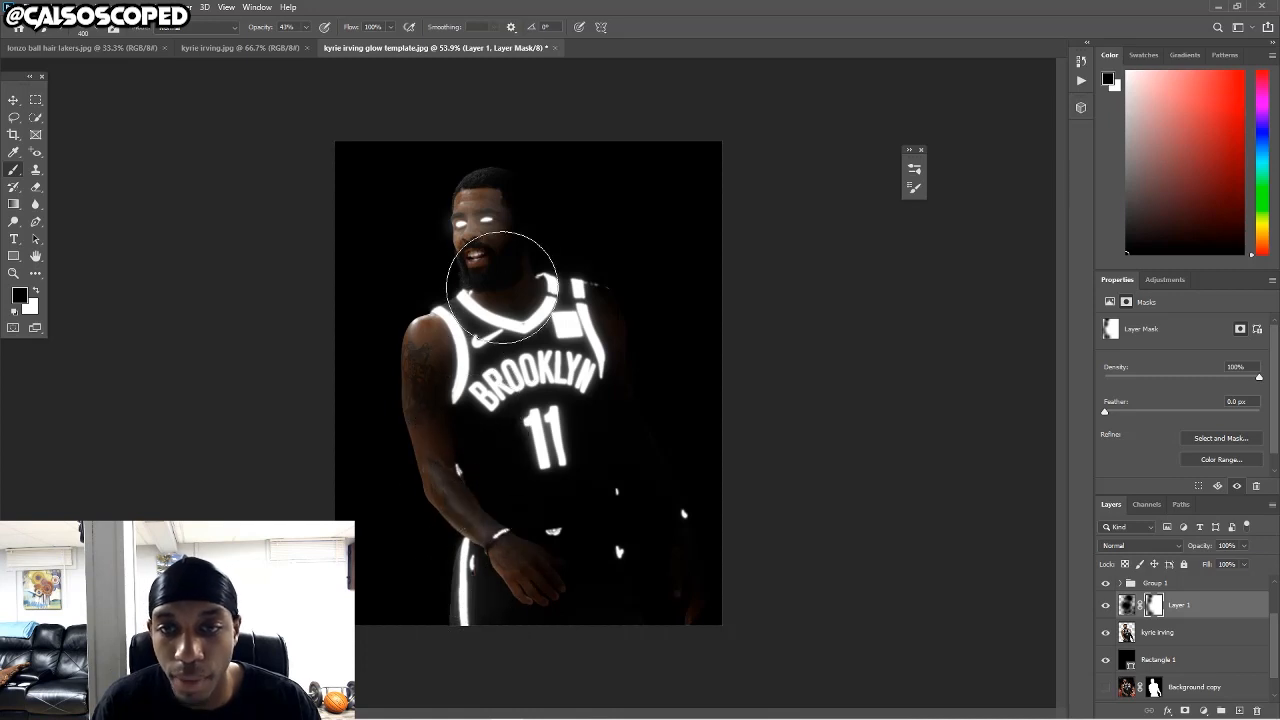
click(304, 27)
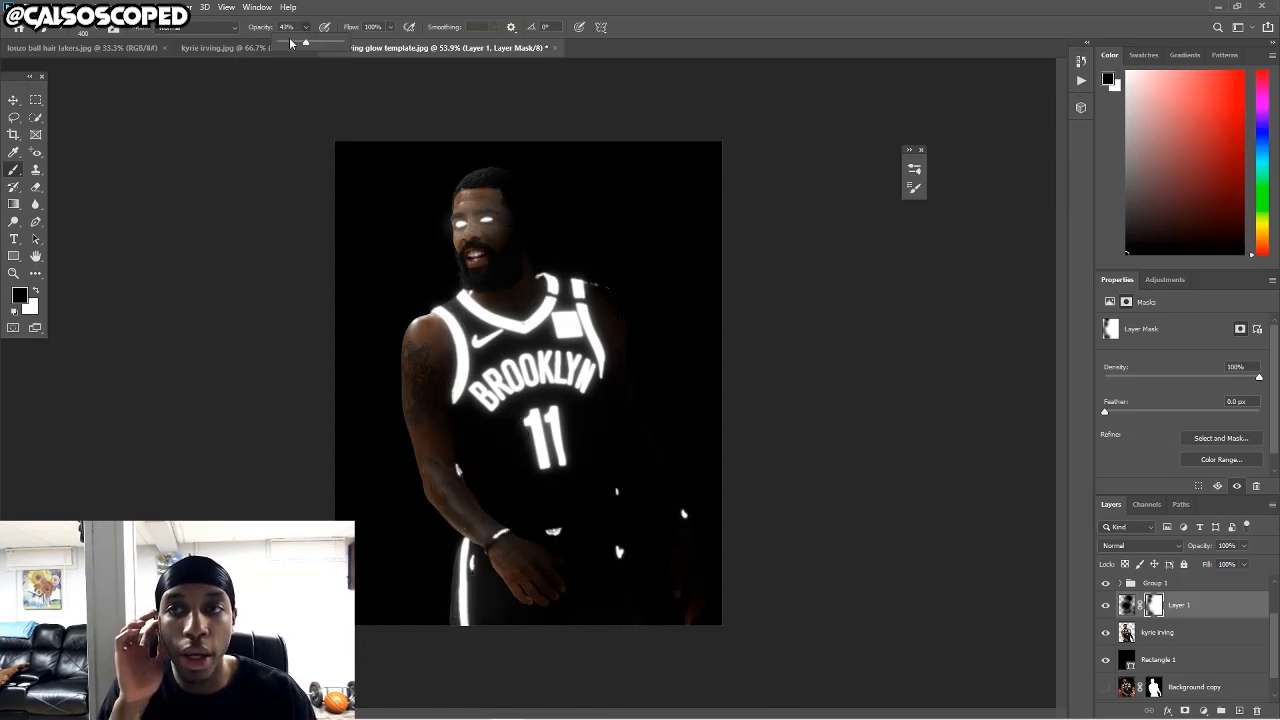
drag(288, 45, 293, 43)
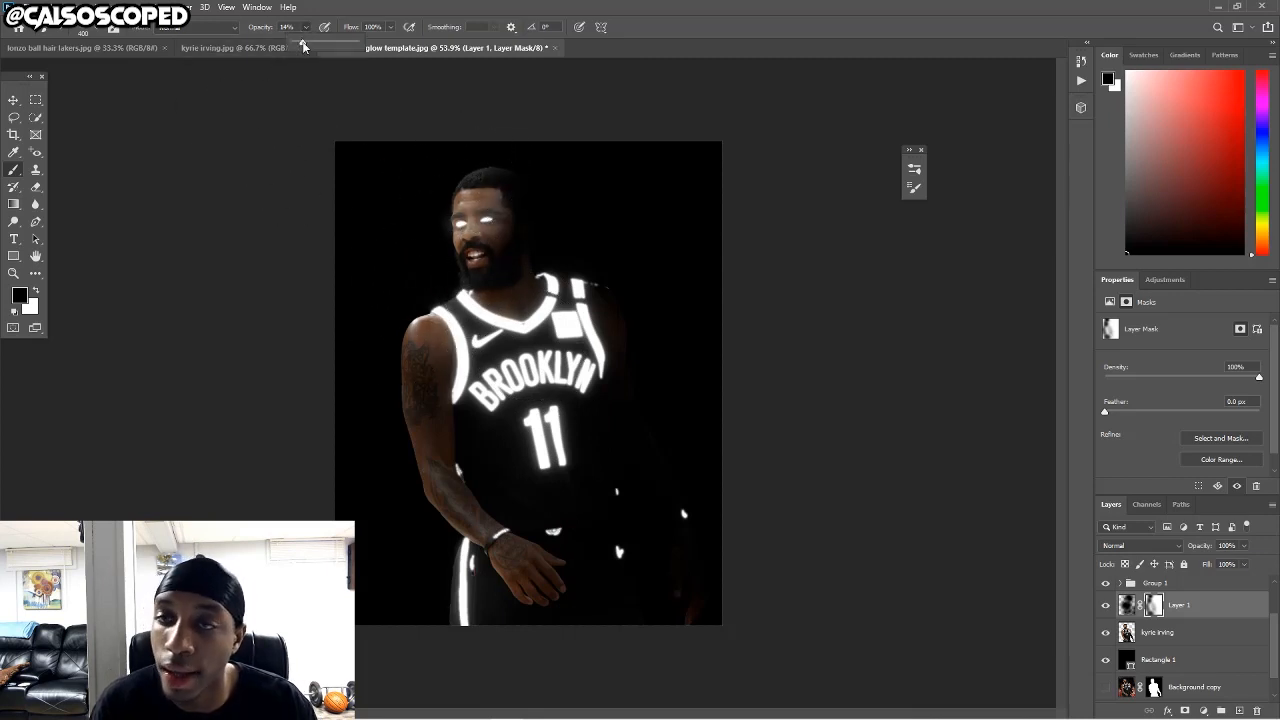
mouse_move(538, 268)
mouse_down()
mouse_move(582, 523)
mouse_move(645, 646)
mouse_up()
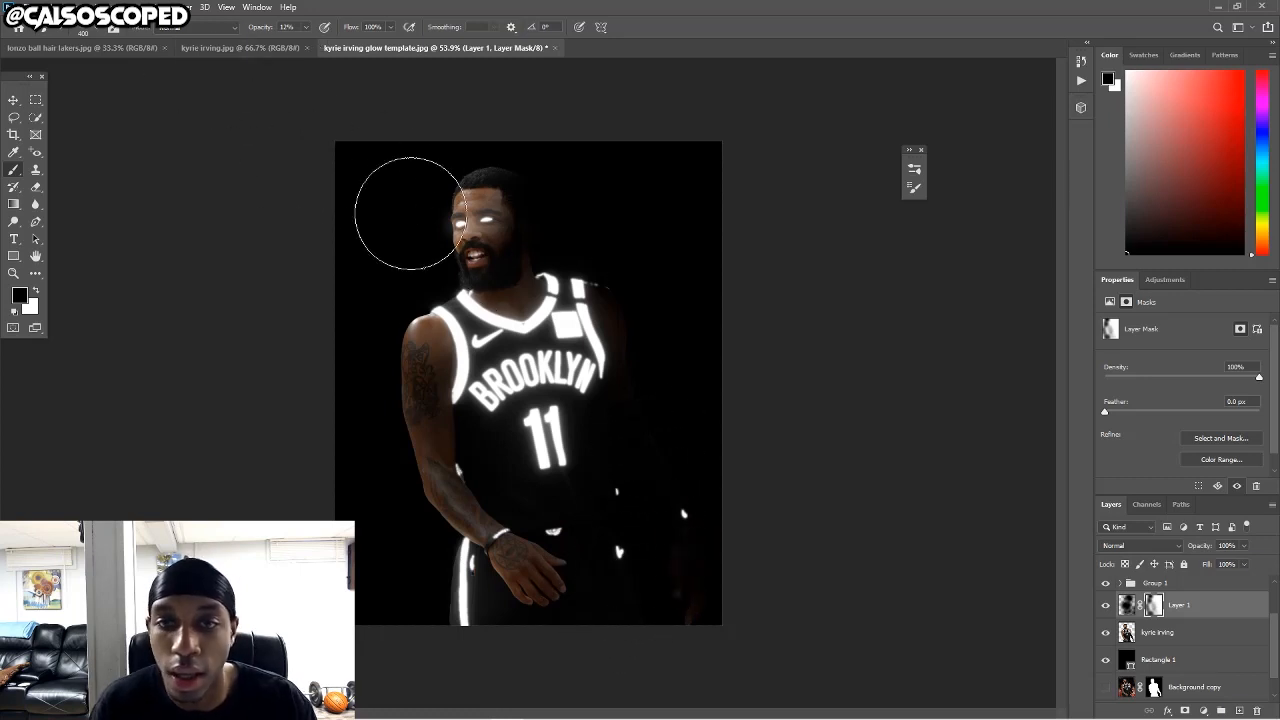
Collapse the 20 Lens Flare Brushes and Free Lens Flares Photoshop Brushes 5 2 folders and close the brush list.
scroll(442, 286, down, 2)
scroll(503, 424, up, 2)
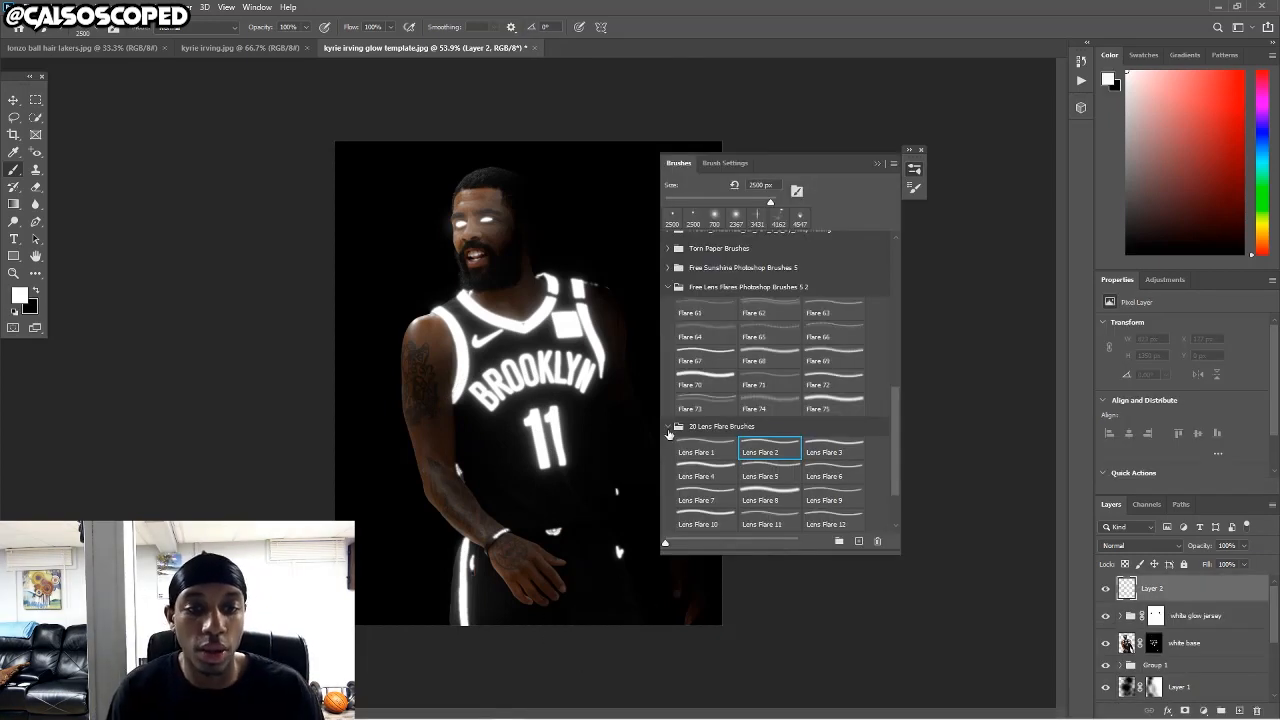
click(669, 428)
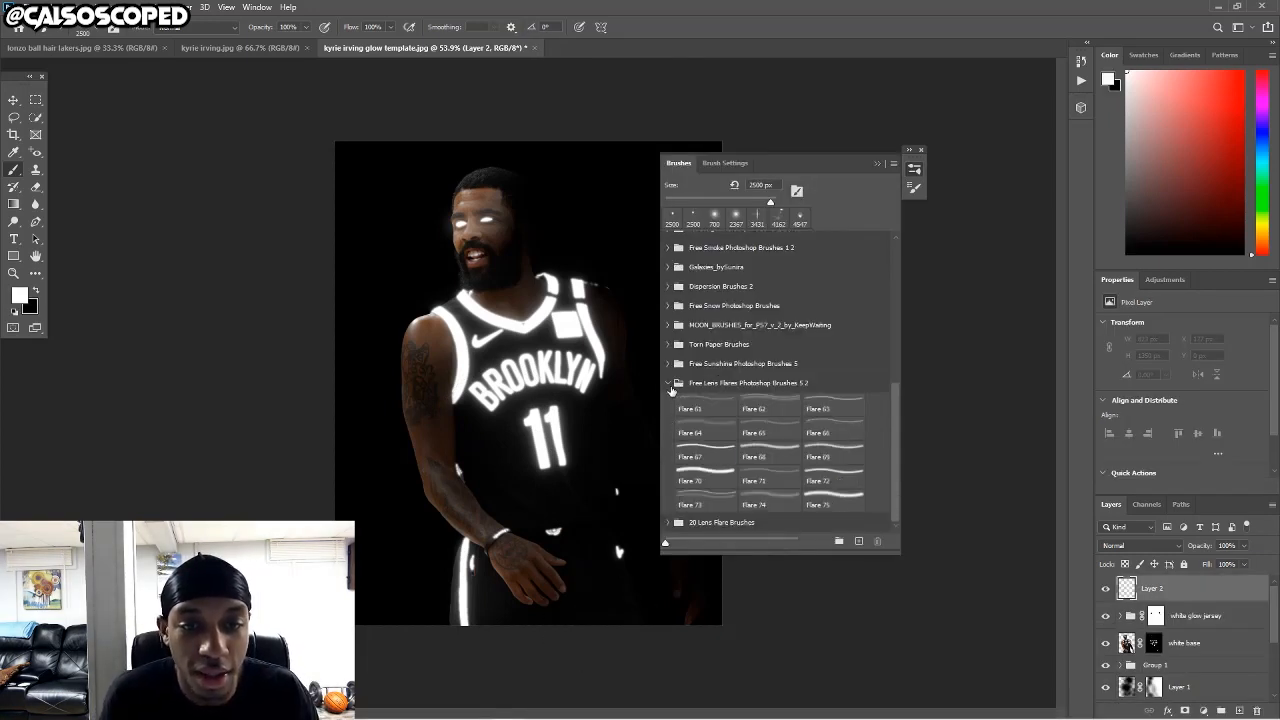
click(669, 384)
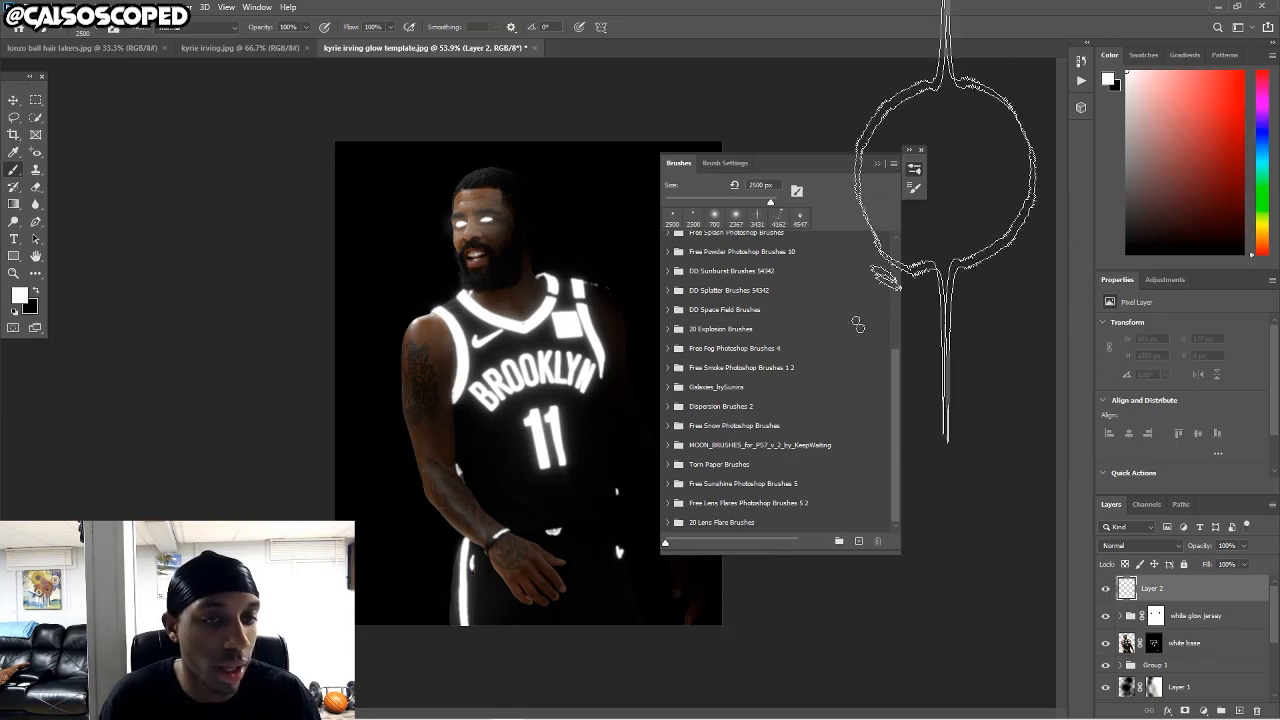
click(876, 164)
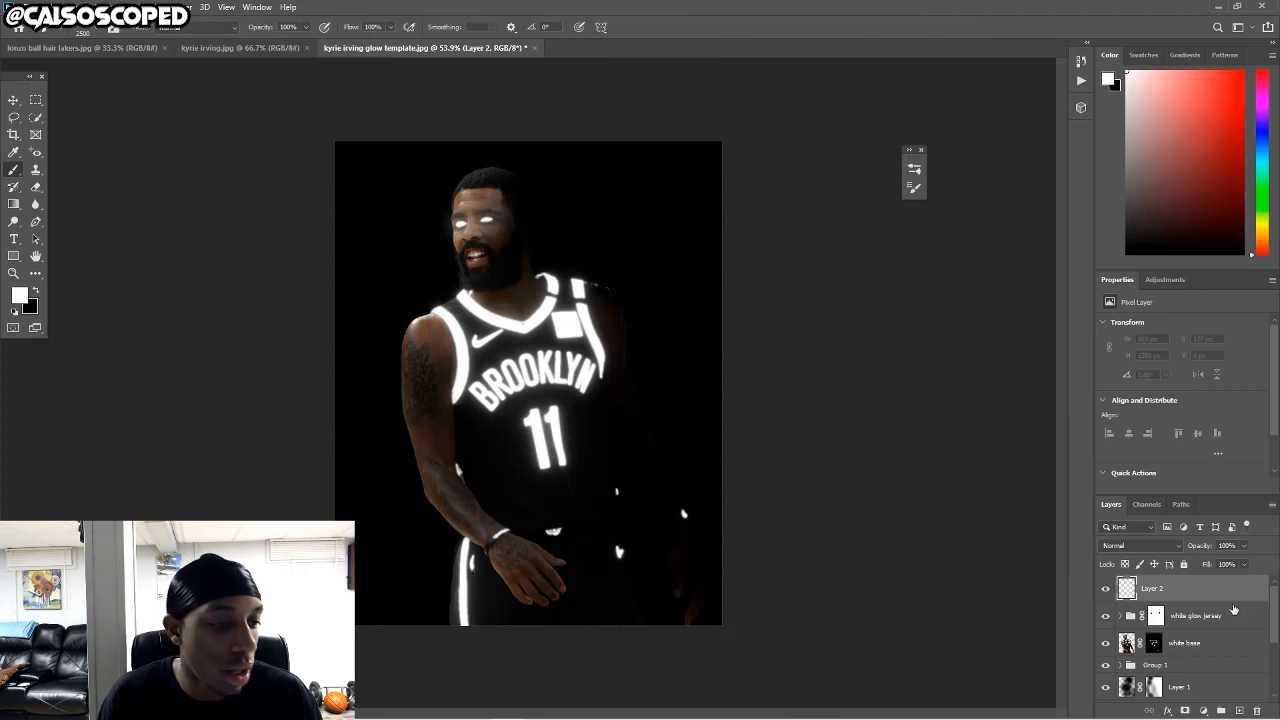
Add a Color Lookup adjustment layer above Layer 2 using the Moonlight.3DL 3D LUT.
click(1201, 712)
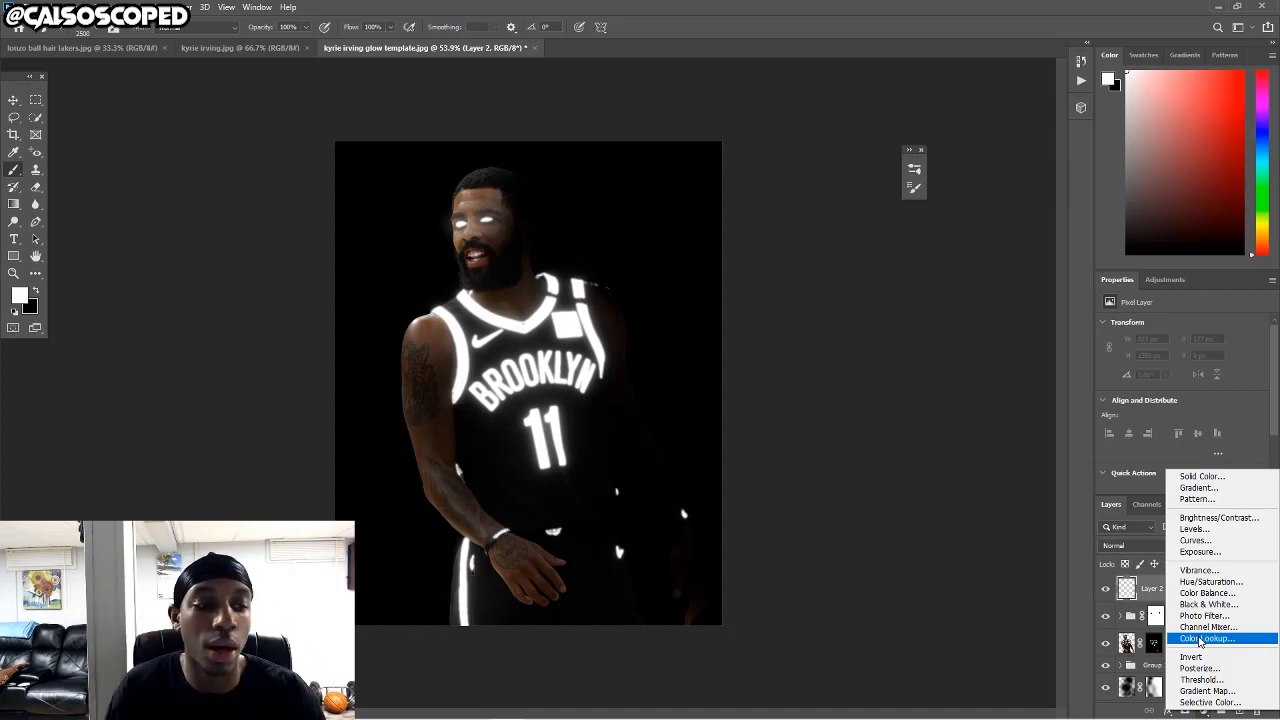
click(1207, 640)
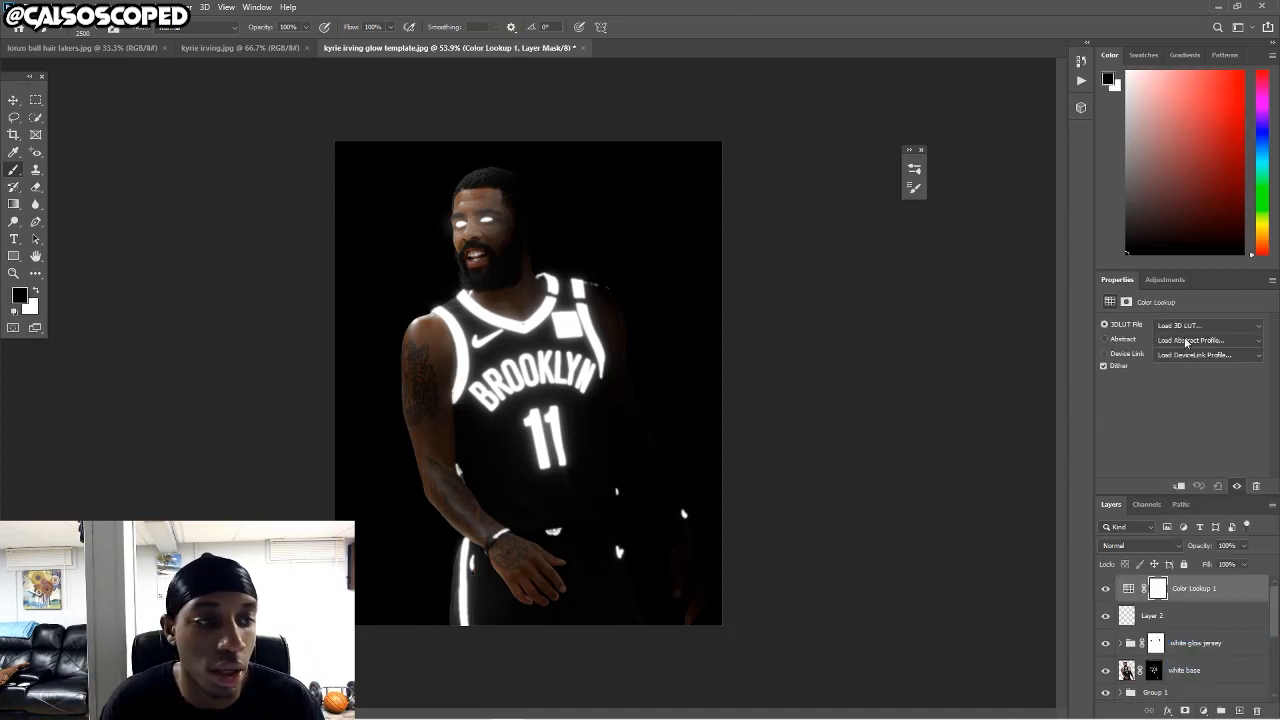
click(1190, 330)
scroll(1180, 400, down, 20)
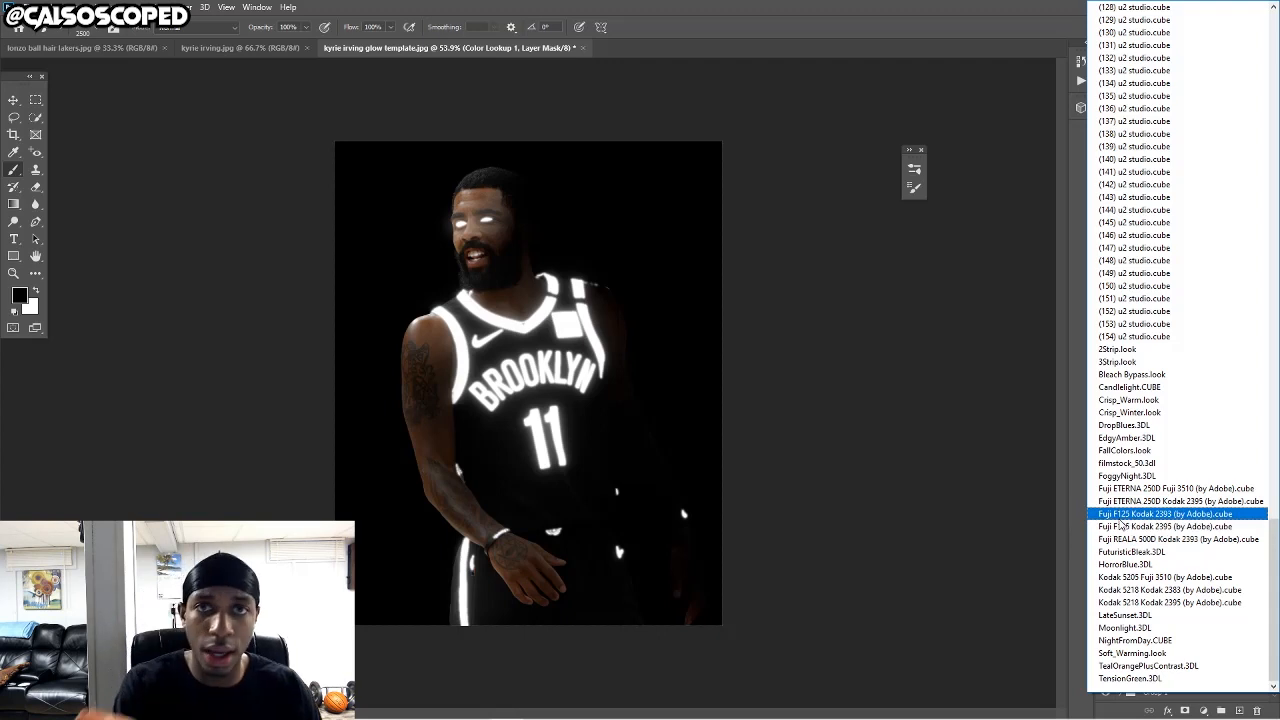
click(1148, 628)
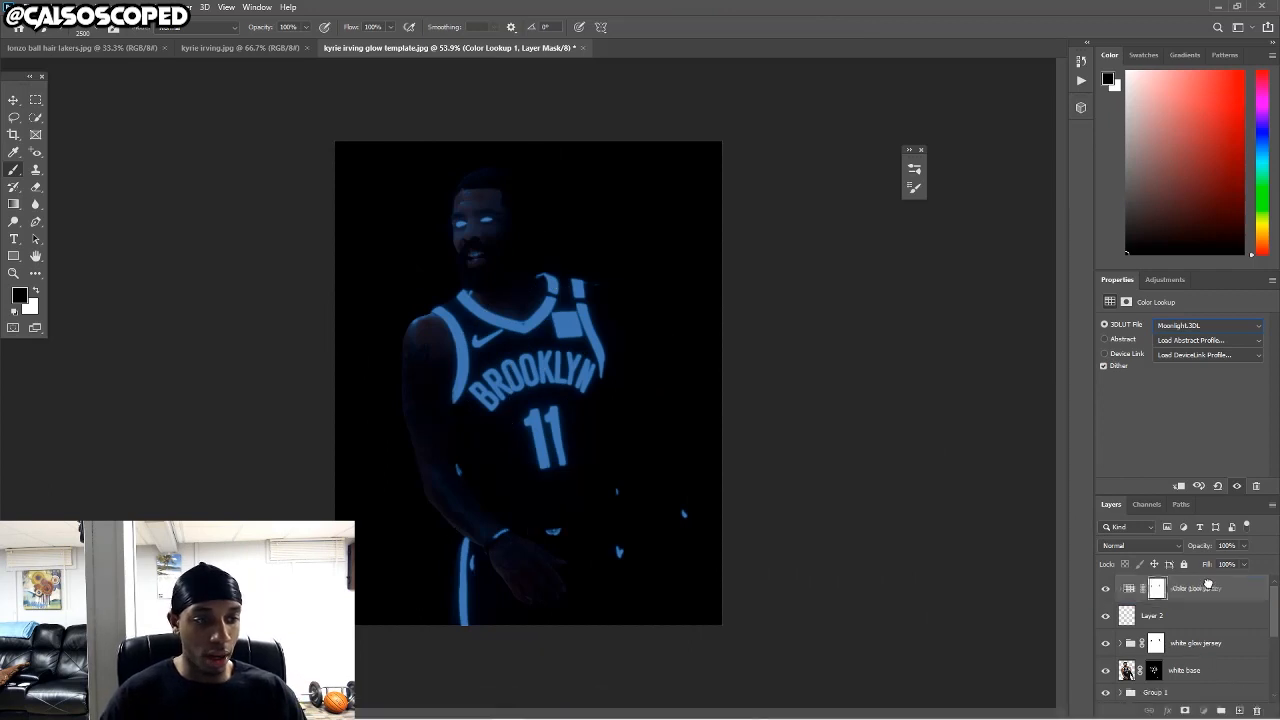
Try painting black on the Color Lookup 1 mask over the face and shoulder with the 2500 px flare brush, and undo it.
click(1194, 646)
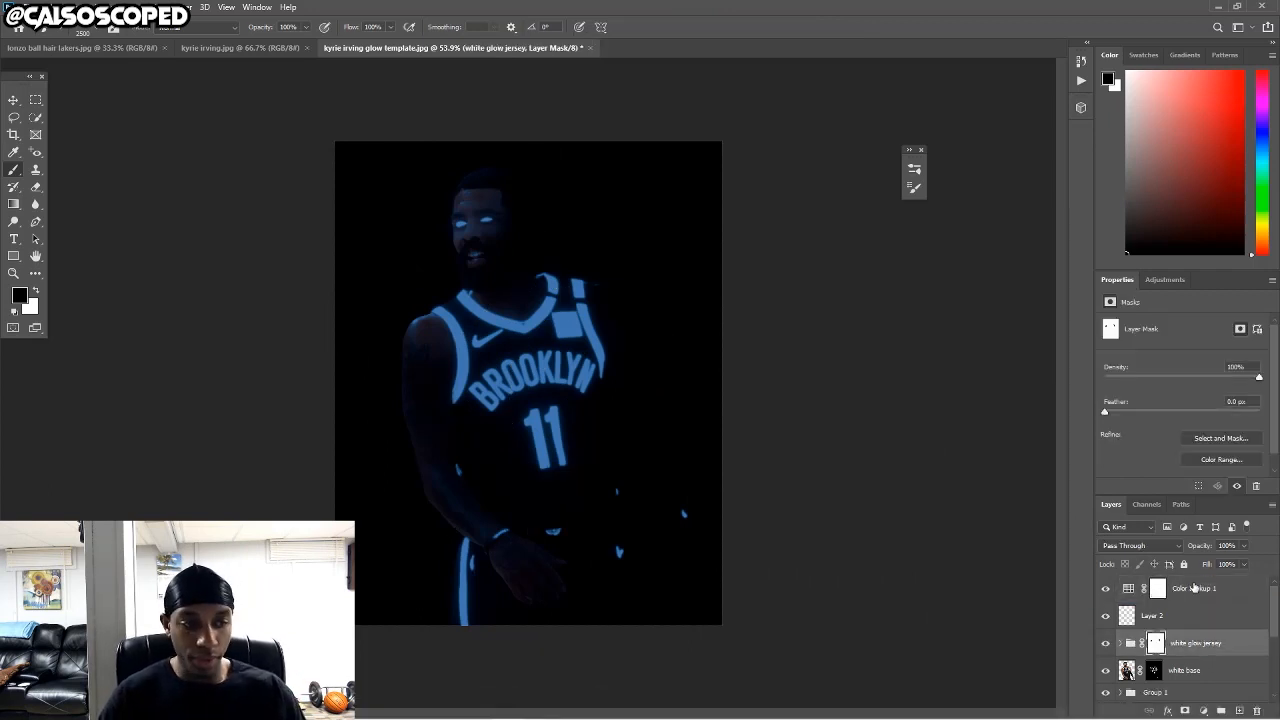
click(1193, 588)
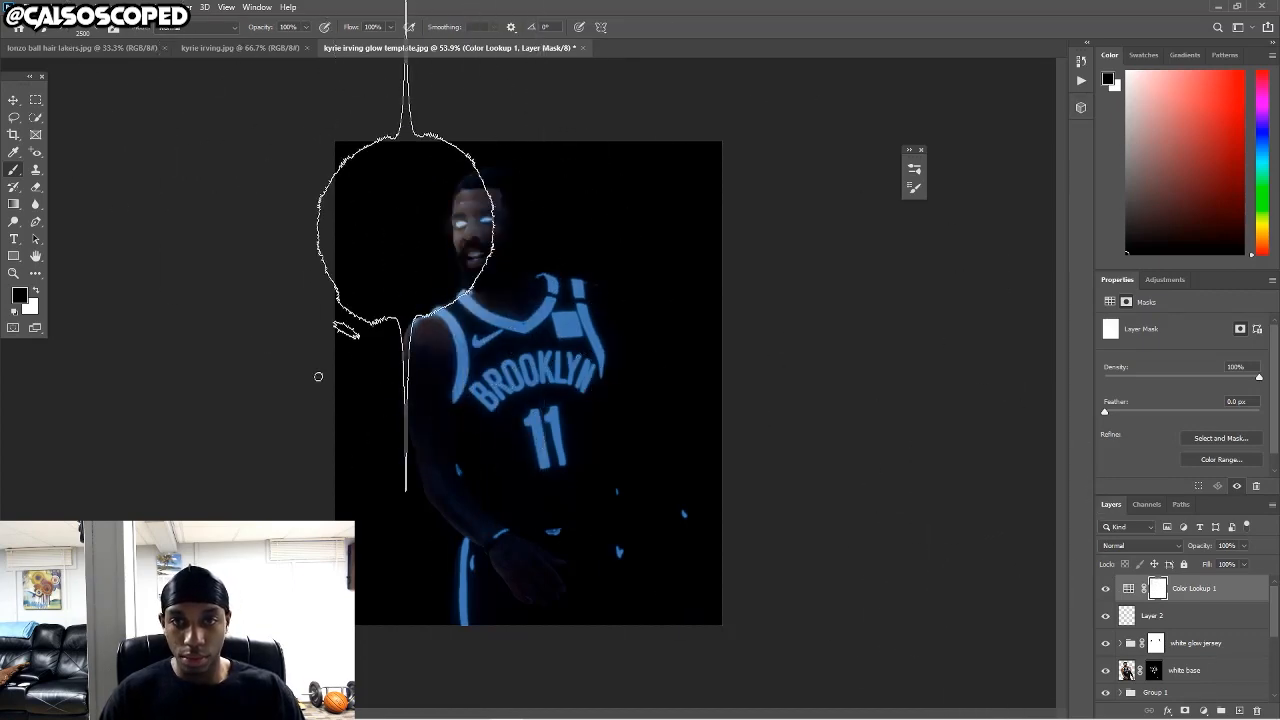
click(413, 268)
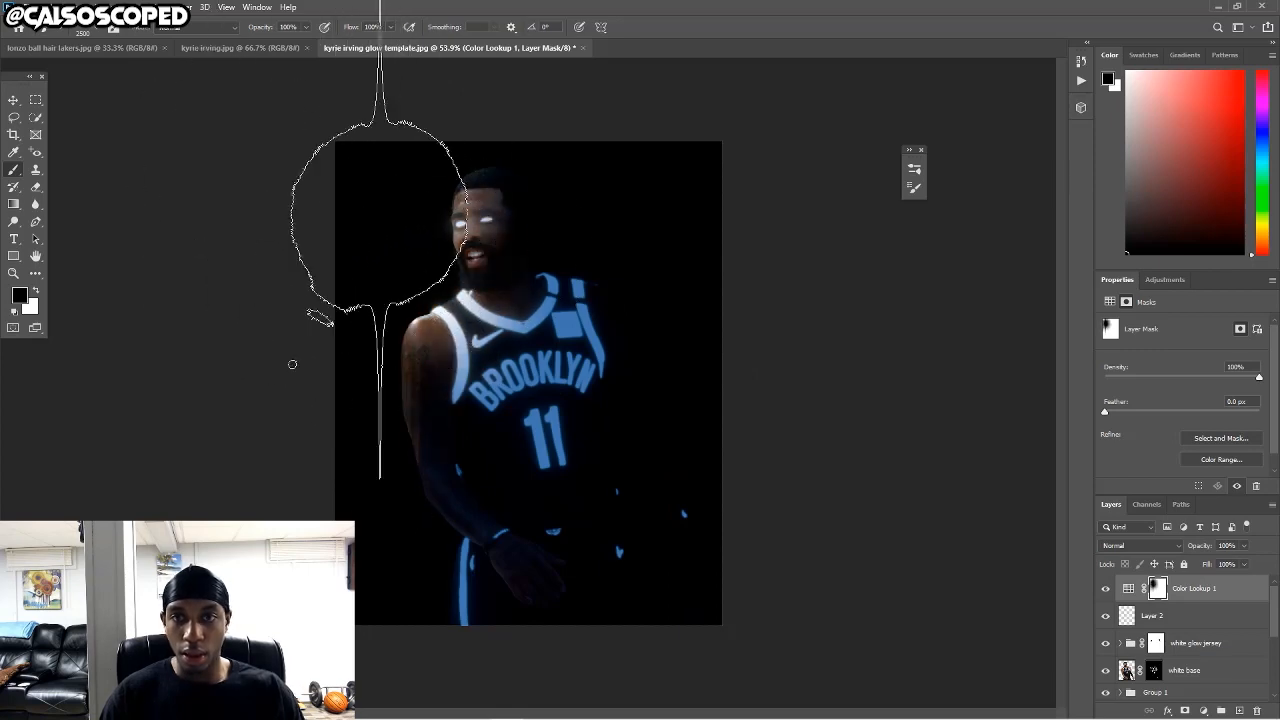
key(ctrl+z)
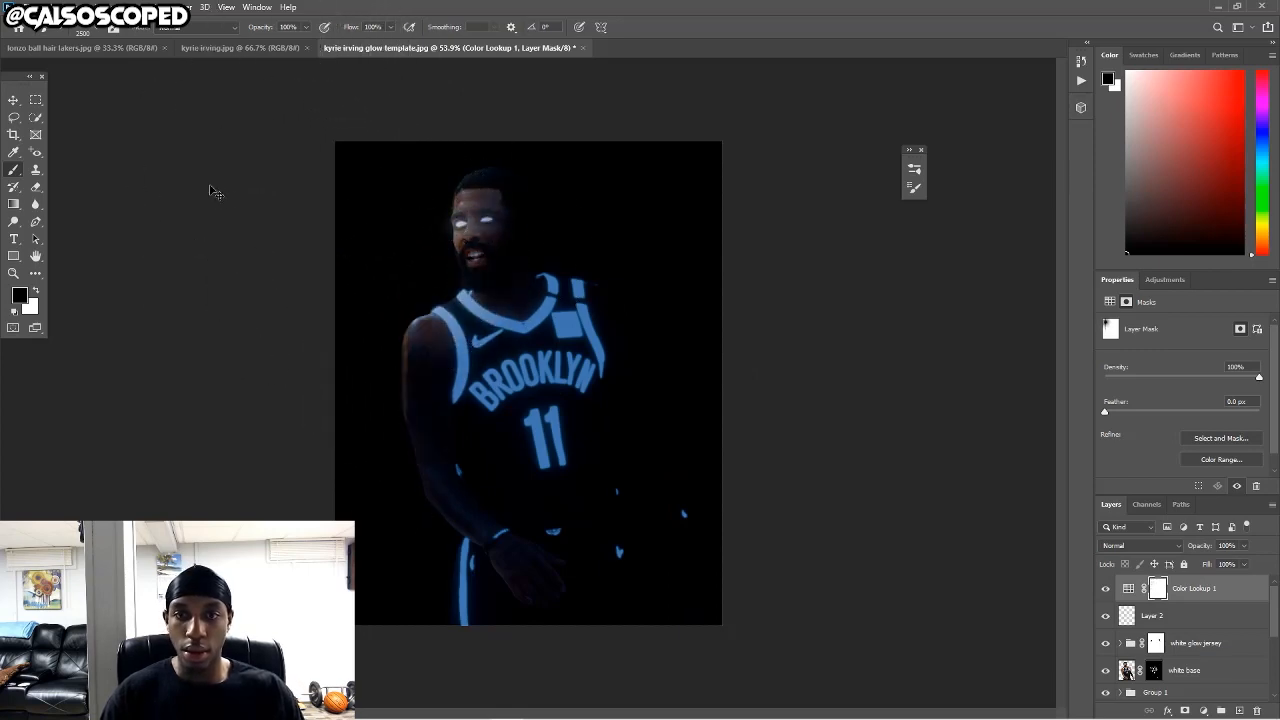
Switch from the flare brush to the soft round brush tip with 0% hardness and enlarge it to 500 px.
key(F5)
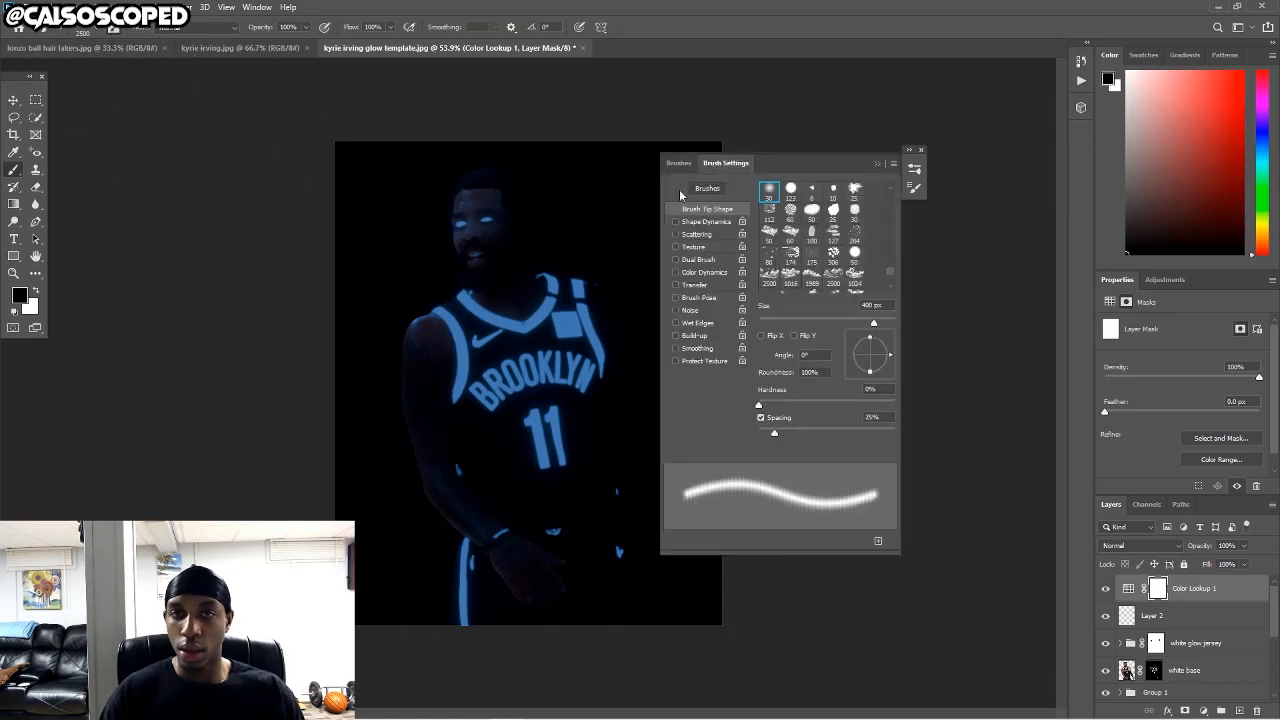
scroll(888, 200, up, 3)
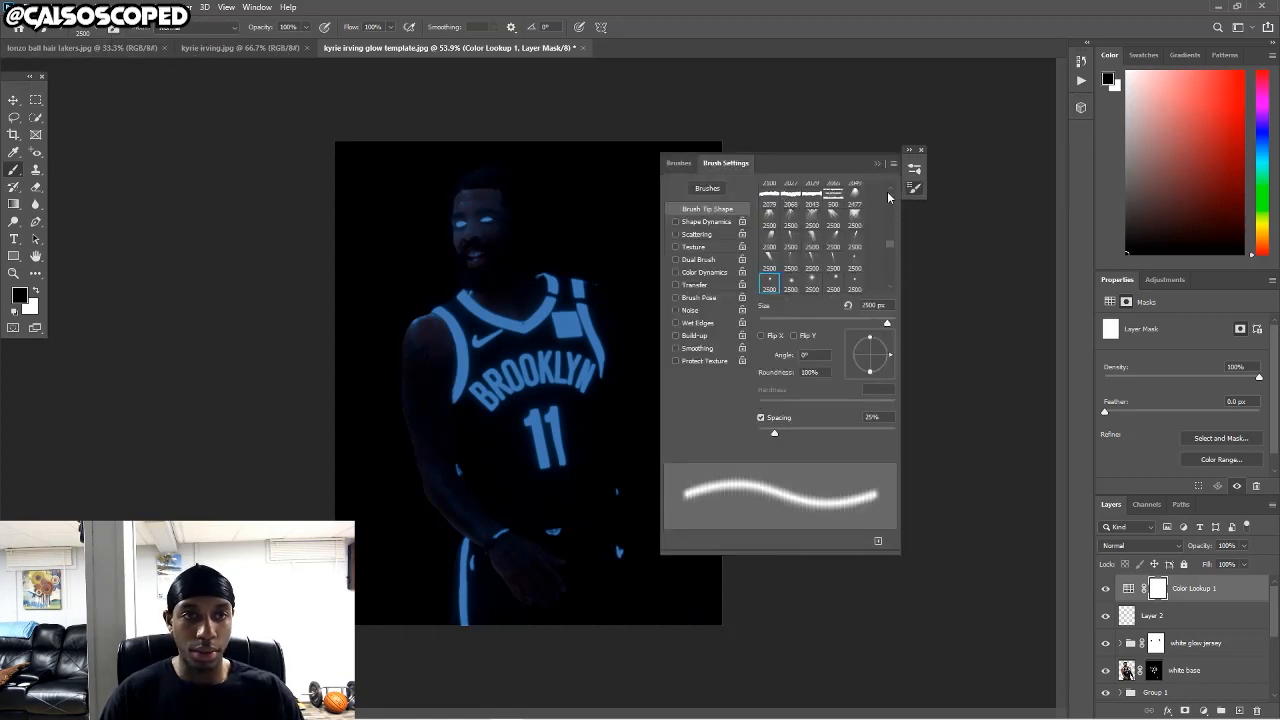
drag(890, 246, 889, 206)
click(766, 190)
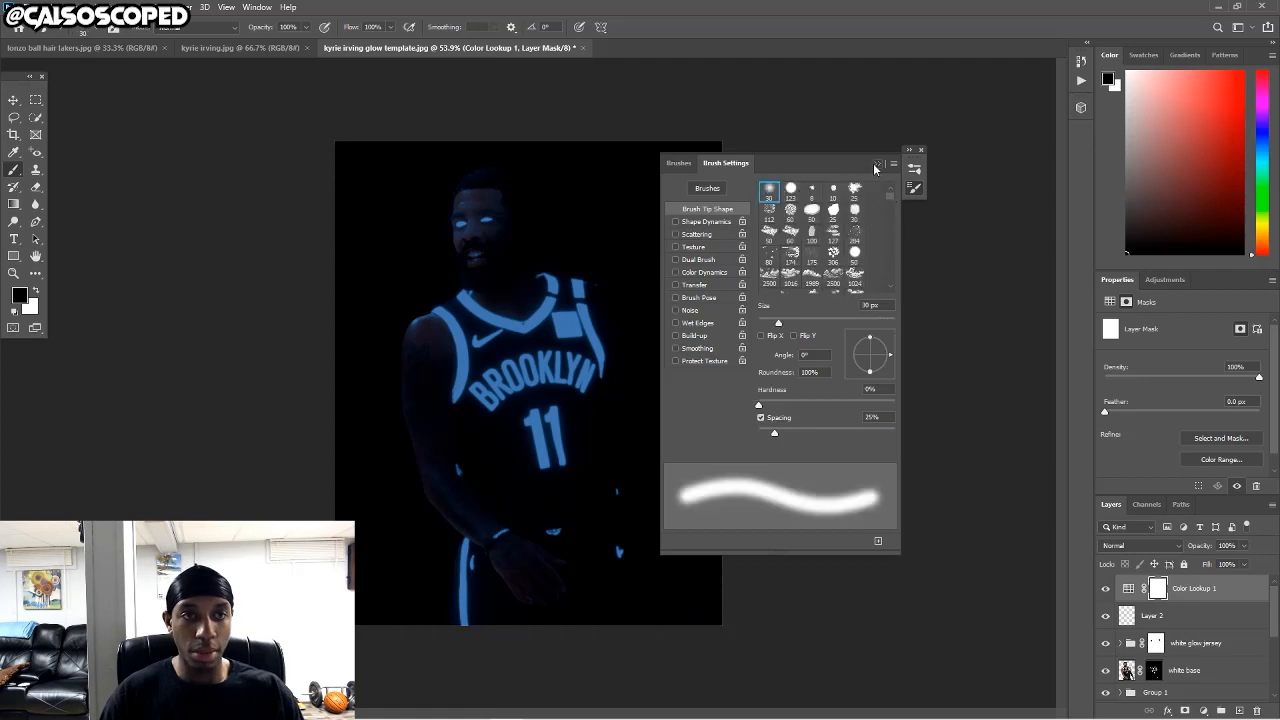
click(876, 164)
key(bracketright)
key(bracketright)
key(bracketright)
key(bracketright)
key(bracketright)
key(bracketright)
key(bracketright)
key(bracketright)
key(bracketright)
key(bracketright)
key(bracketright)
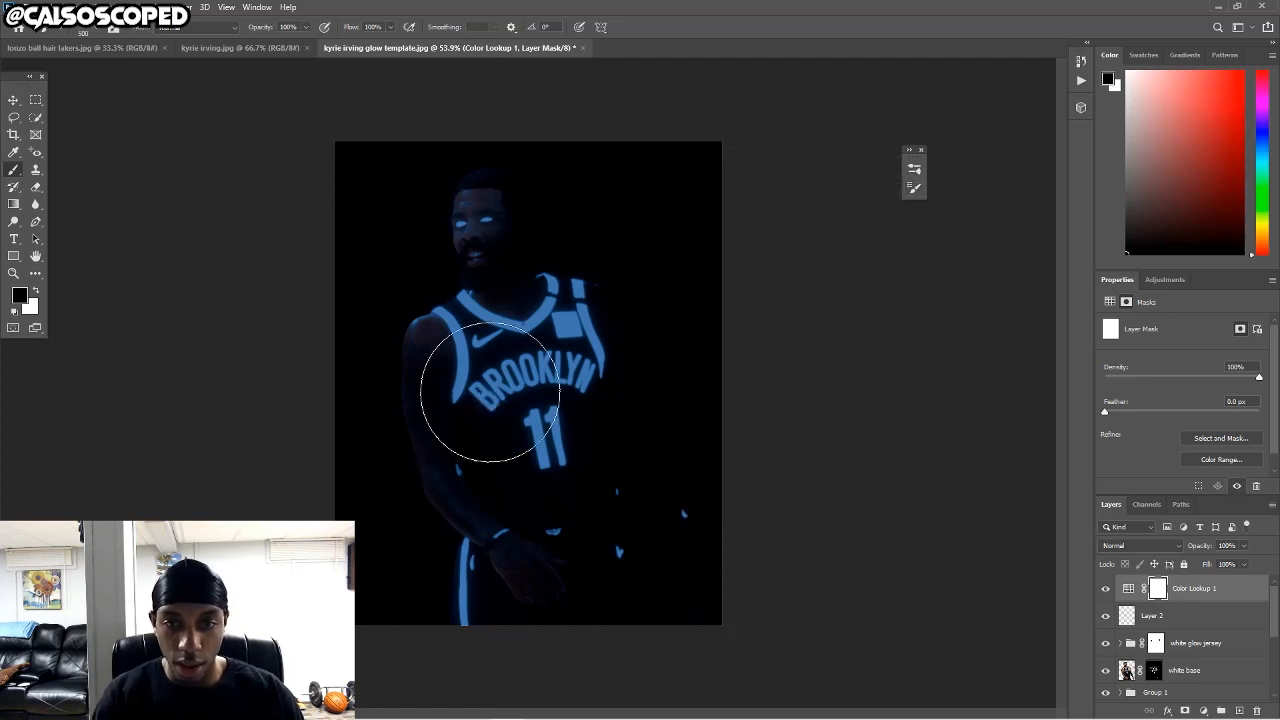
Paint black on the Color Lookup 1 mask over the jersey, tattooed arm and face, reducing the brush to 300 px for the lower areas.
click(492, 385)
click(476, 327)
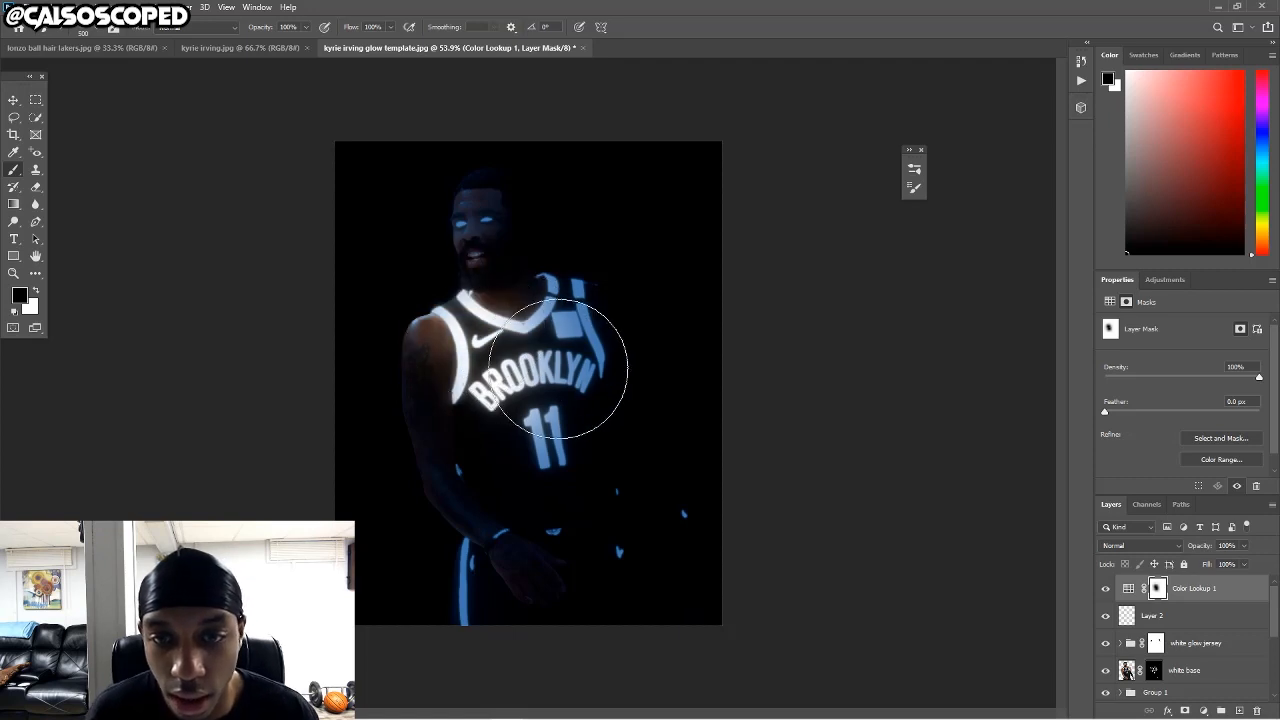
click(558, 369)
click(543, 453)
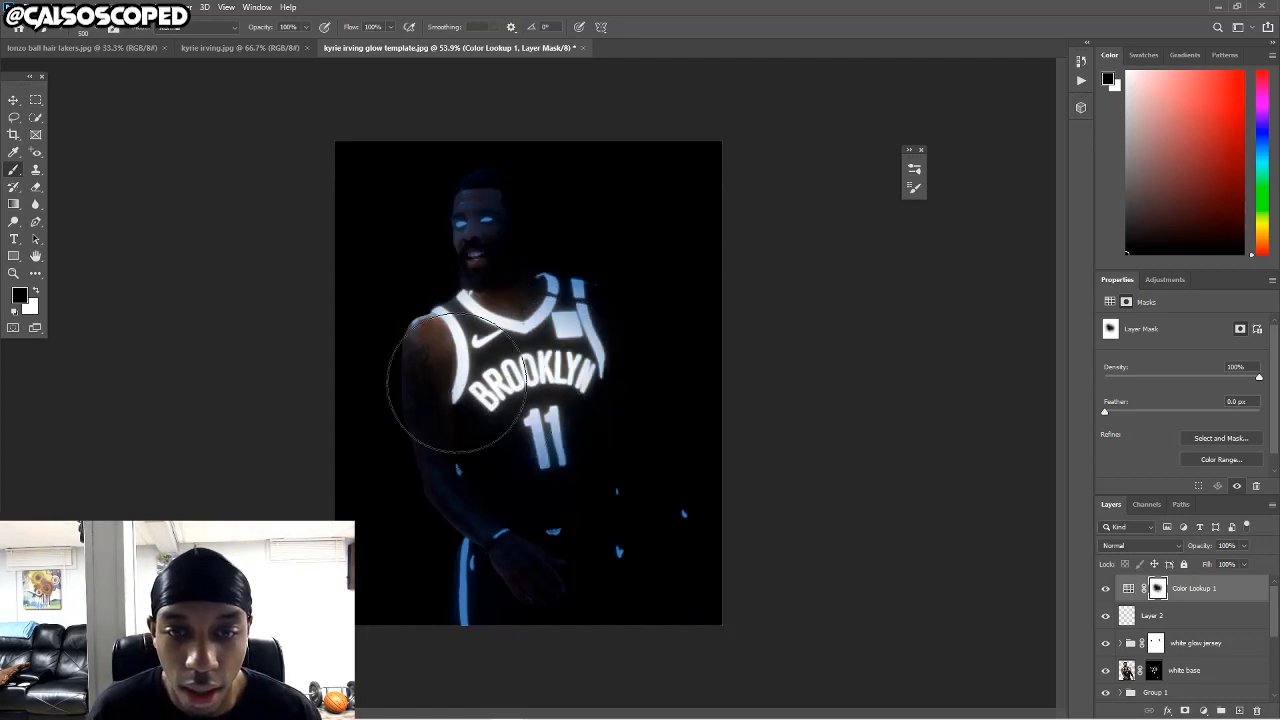
key(bracketleft)
key(bracketleft)
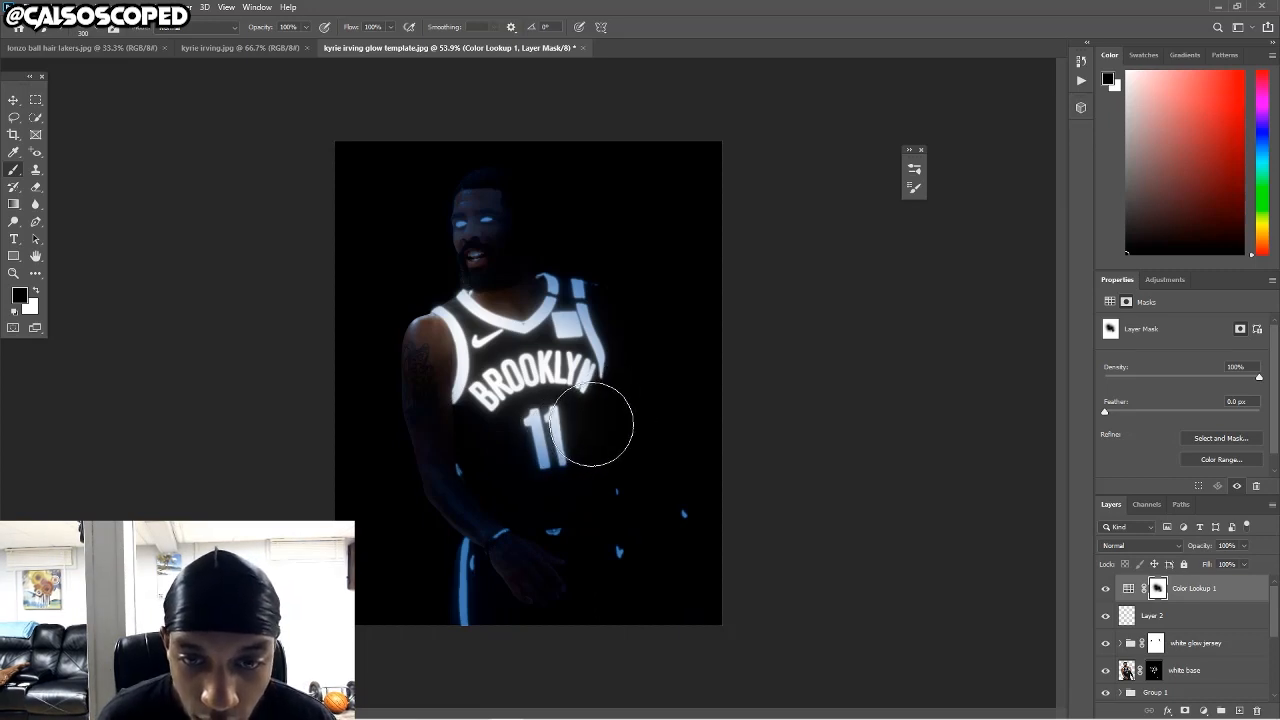
click(510, 442)
mouse_move(510, 455)
mouse_down()
mouse_move(542, 441)
mouse_move(524, 437)
mouse_up()
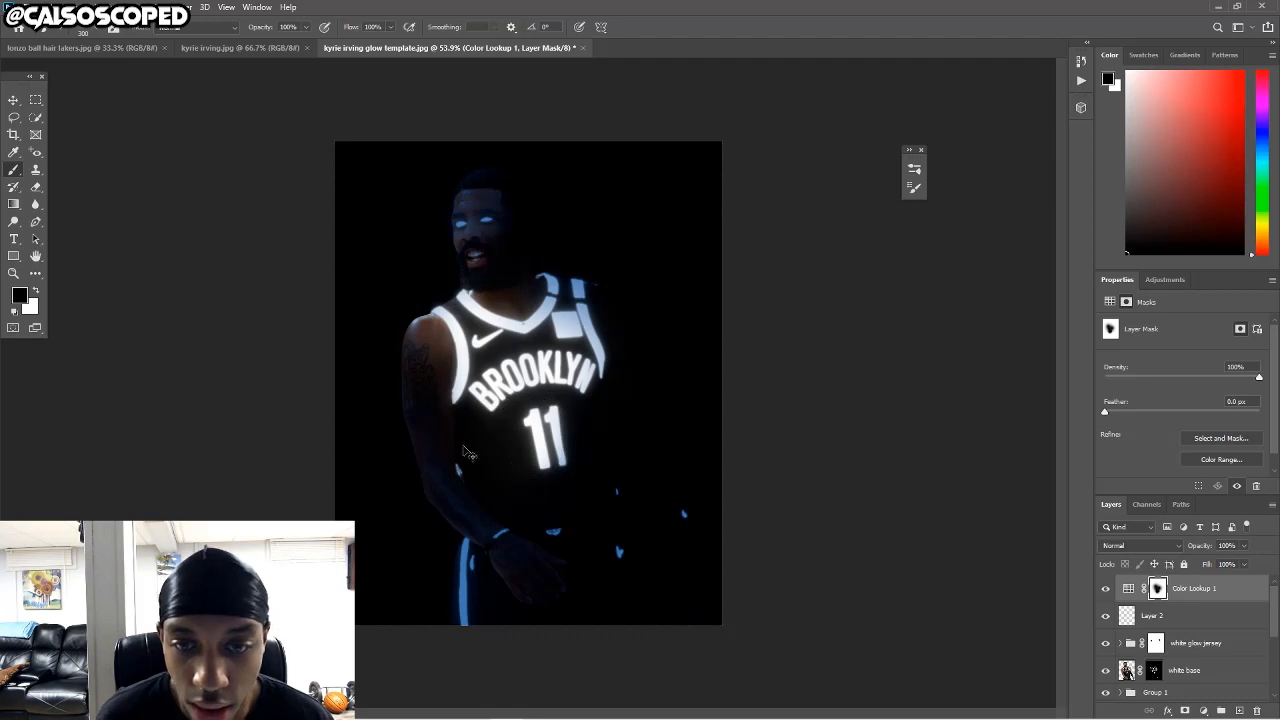
mouse_move(467, 527)
mouse_down()
mouse_move(439, 599)
mouse_move(447, 617)
mouse_move(467, 549)
mouse_move(418, 483)
mouse_move(391, 408)
mouse_move(406, 328)
mouse_move(443, 294)
mouse_move(441, 230)
mouse_move(484, 183)
mouse_move(474, 220)
mouse_up()
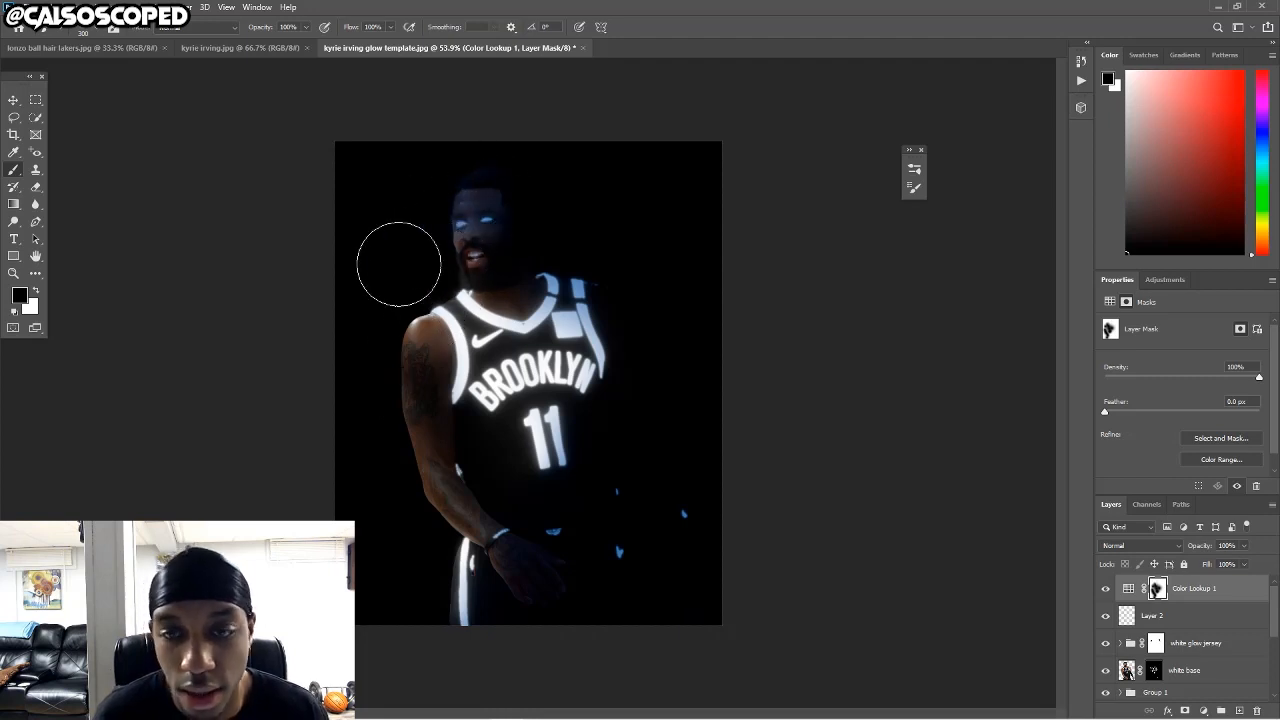
Rename Group 1 as eyes and move it above the Color Lookup 1 layer.
scroll(1244, 625, down, 2)
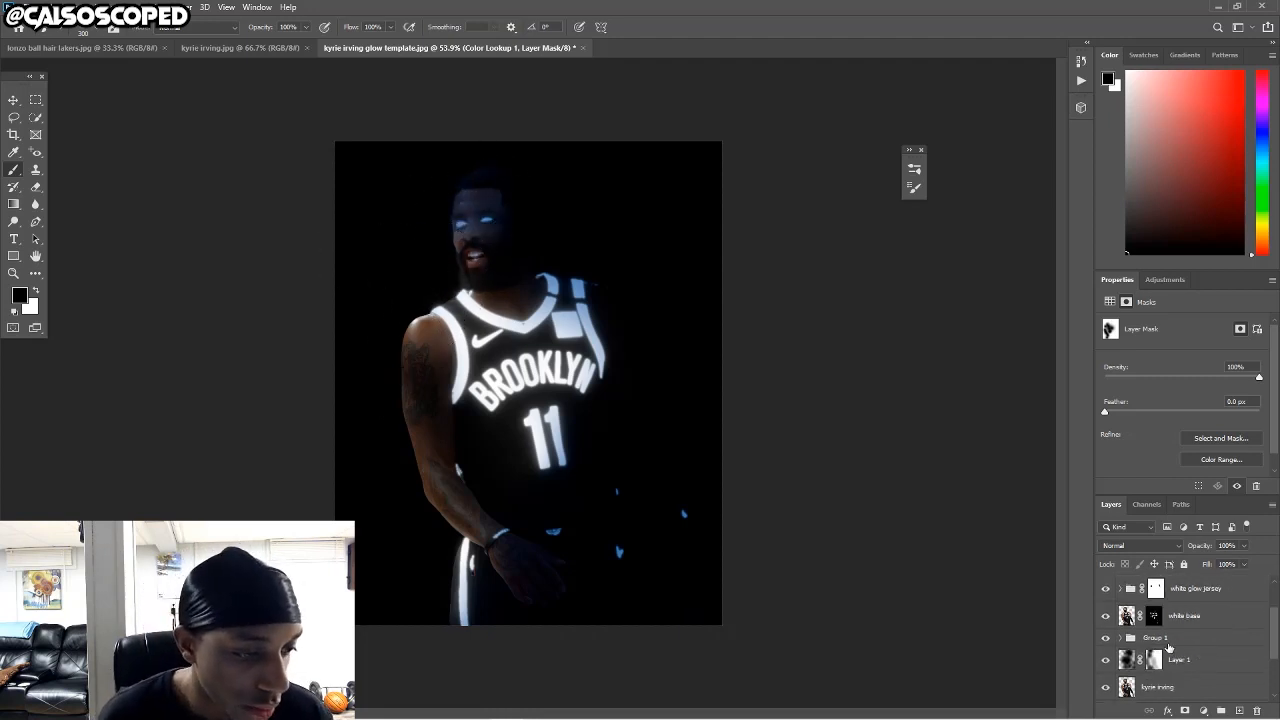
double_click(1156, 637)
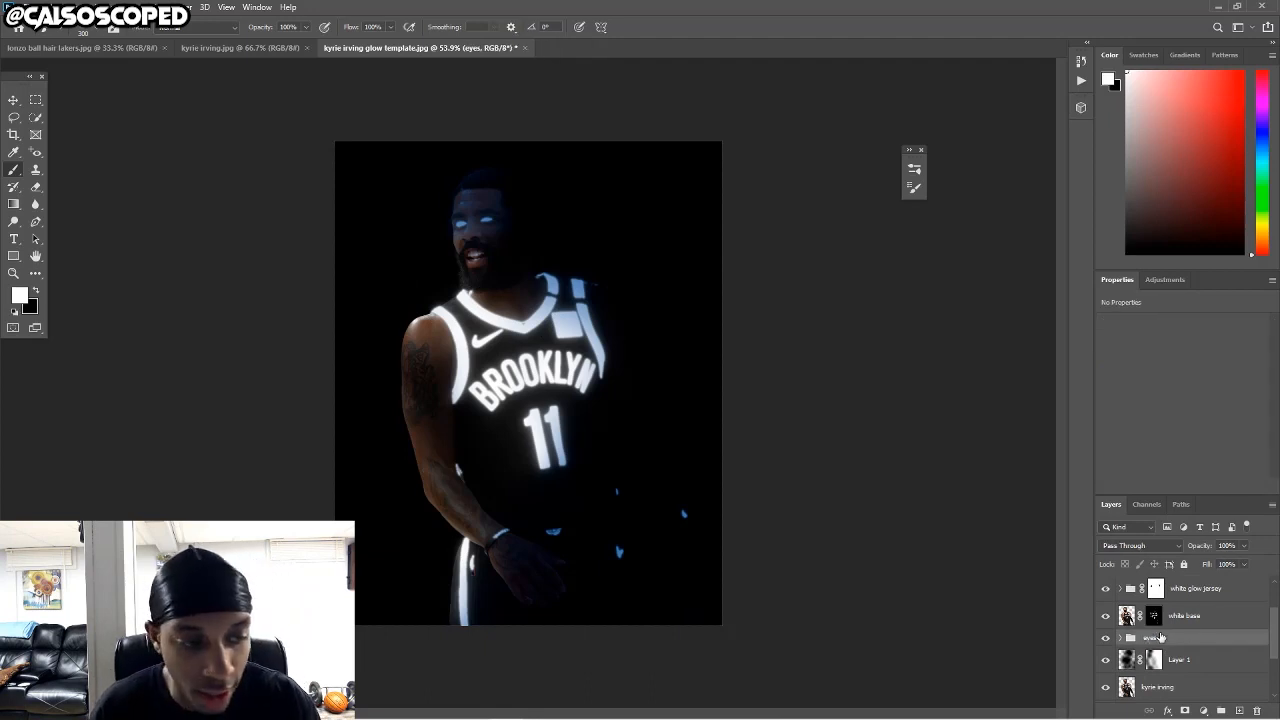
scroll(1165, 620, up, 2)
drag(1183, 578, 1183, 580)
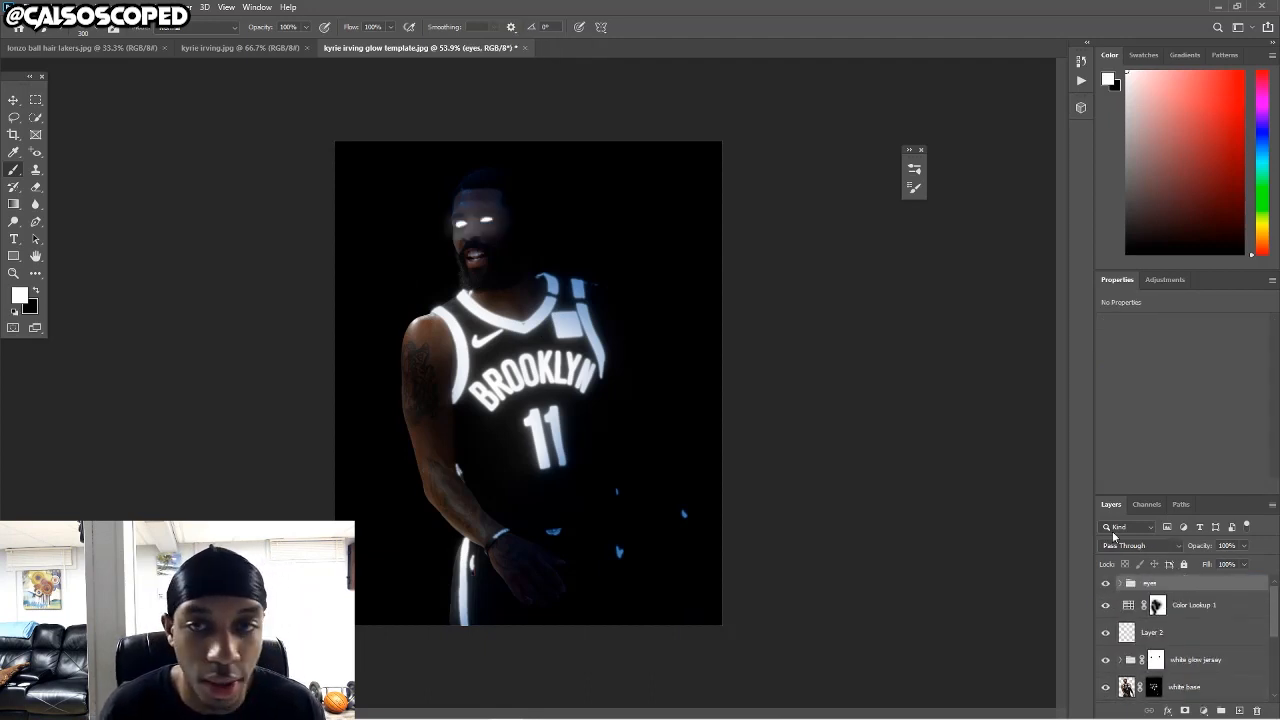
scroll(445, 218, down, 3)
scroll(454, 284, up, 2)
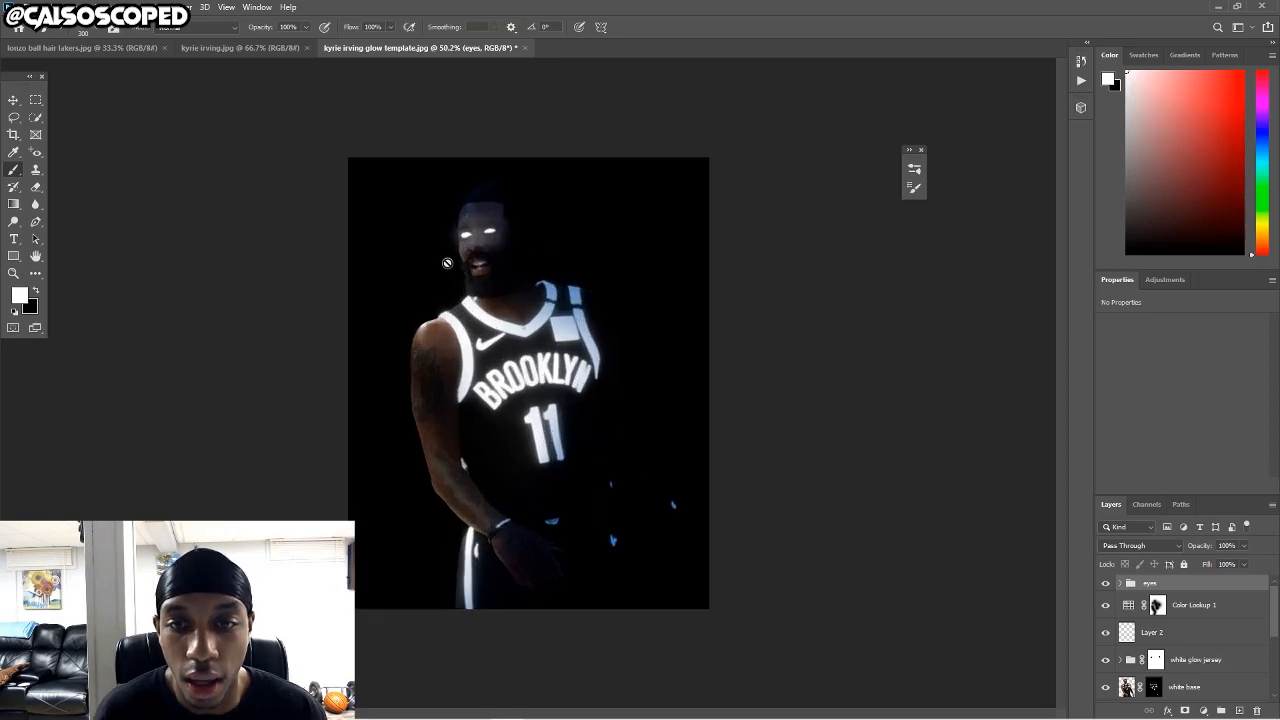
scroll(433, 270, up, 1)
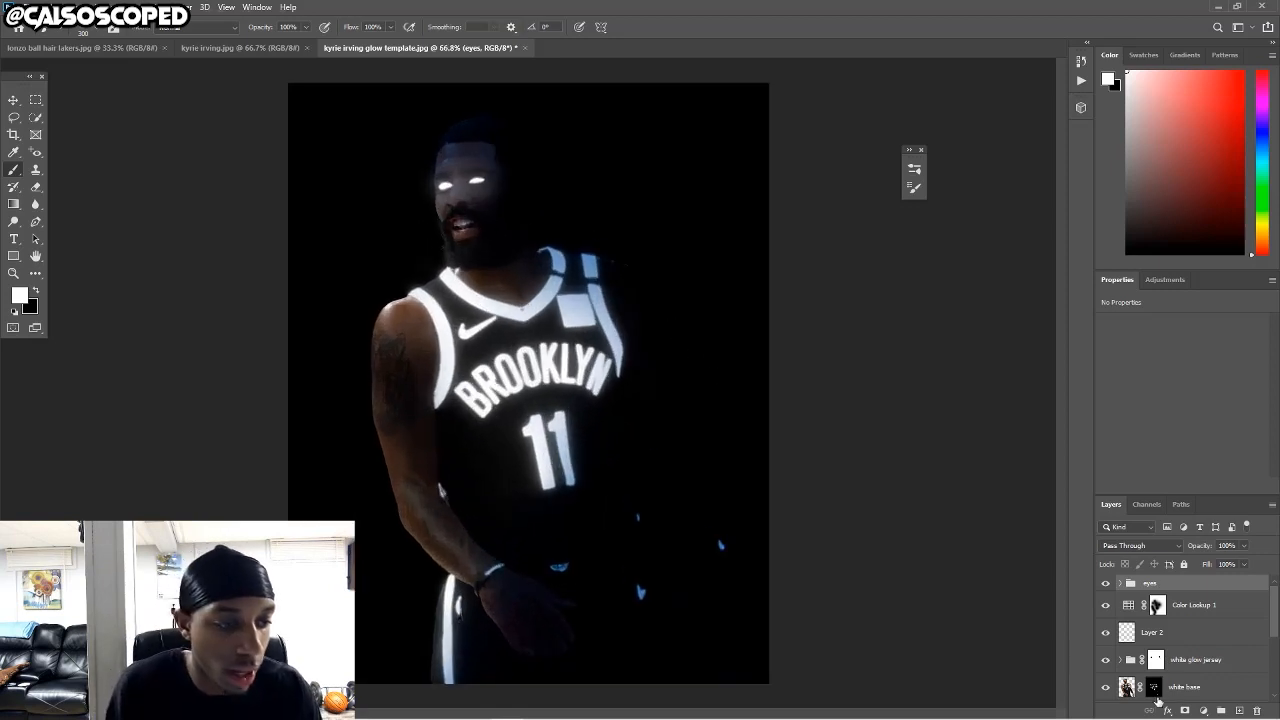
Try painting over the dark shoulder with a 500 px brush, first on Layer 1's mask and once on Layer 1 itself, and undo it.
scroll(1157, 692, down, 3)
click(1155, 632)
key(x)
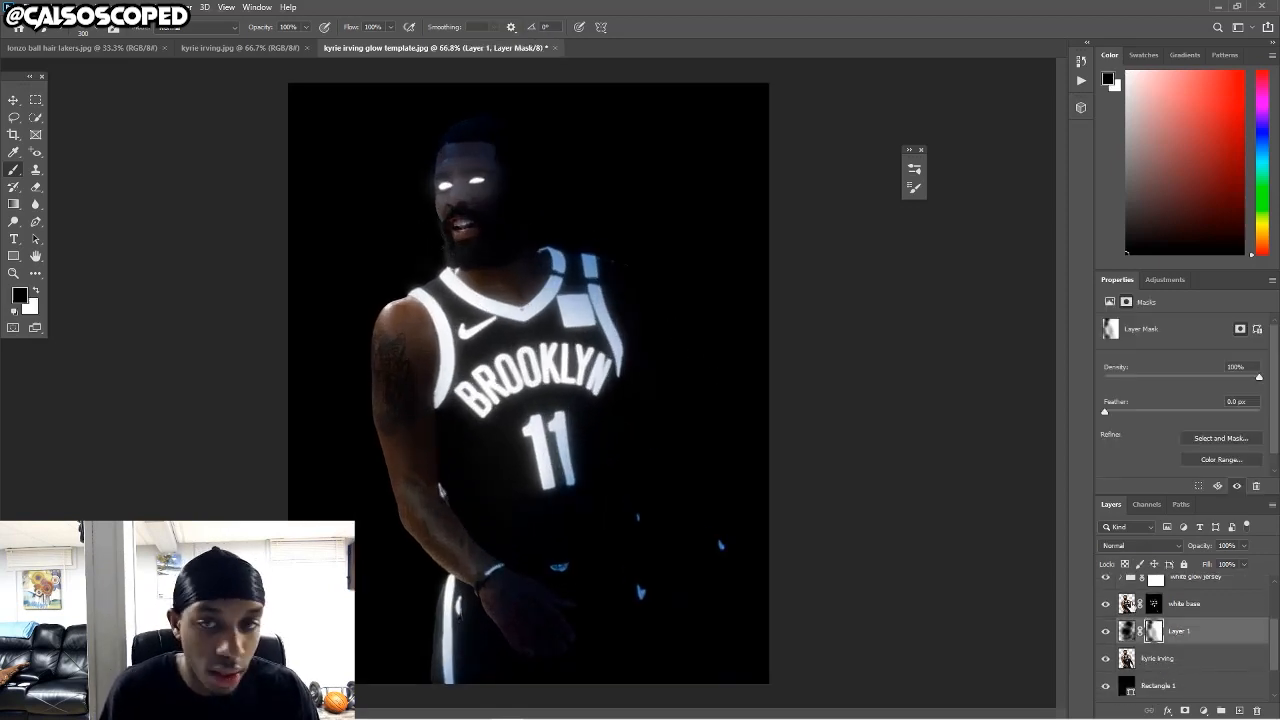
scroll(503, 308, down, 1)
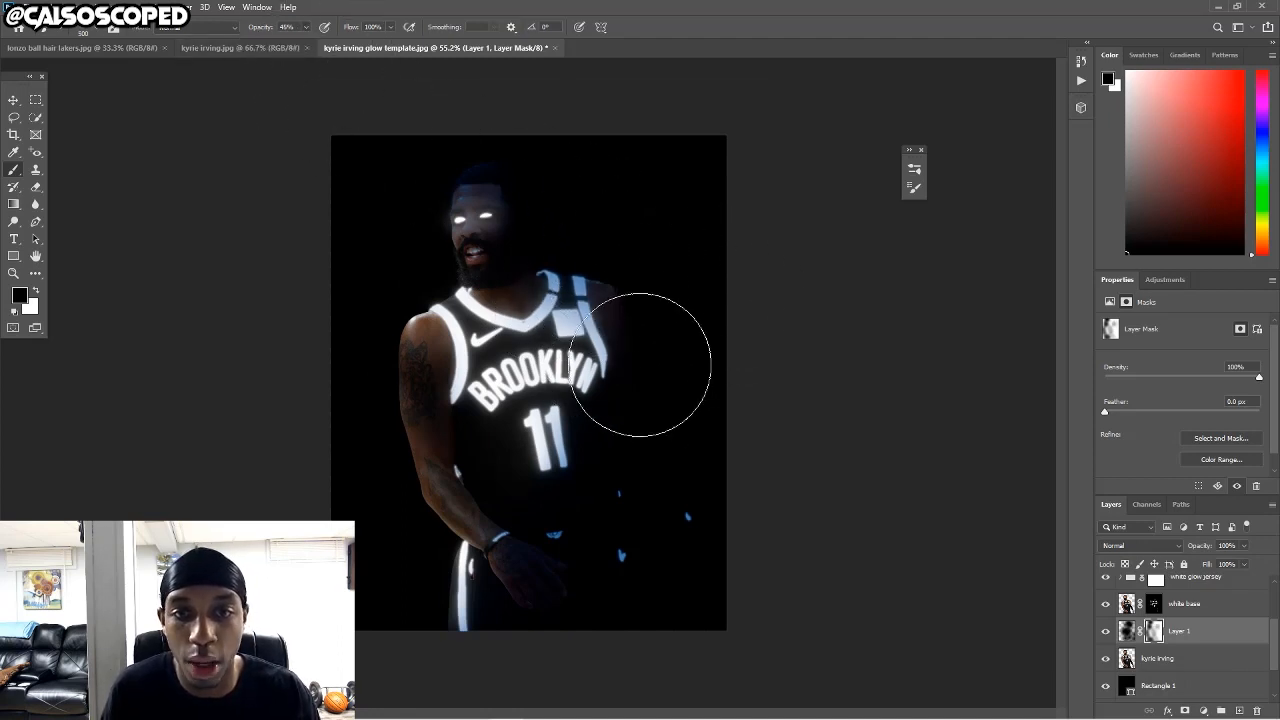
key(ctrl+z)
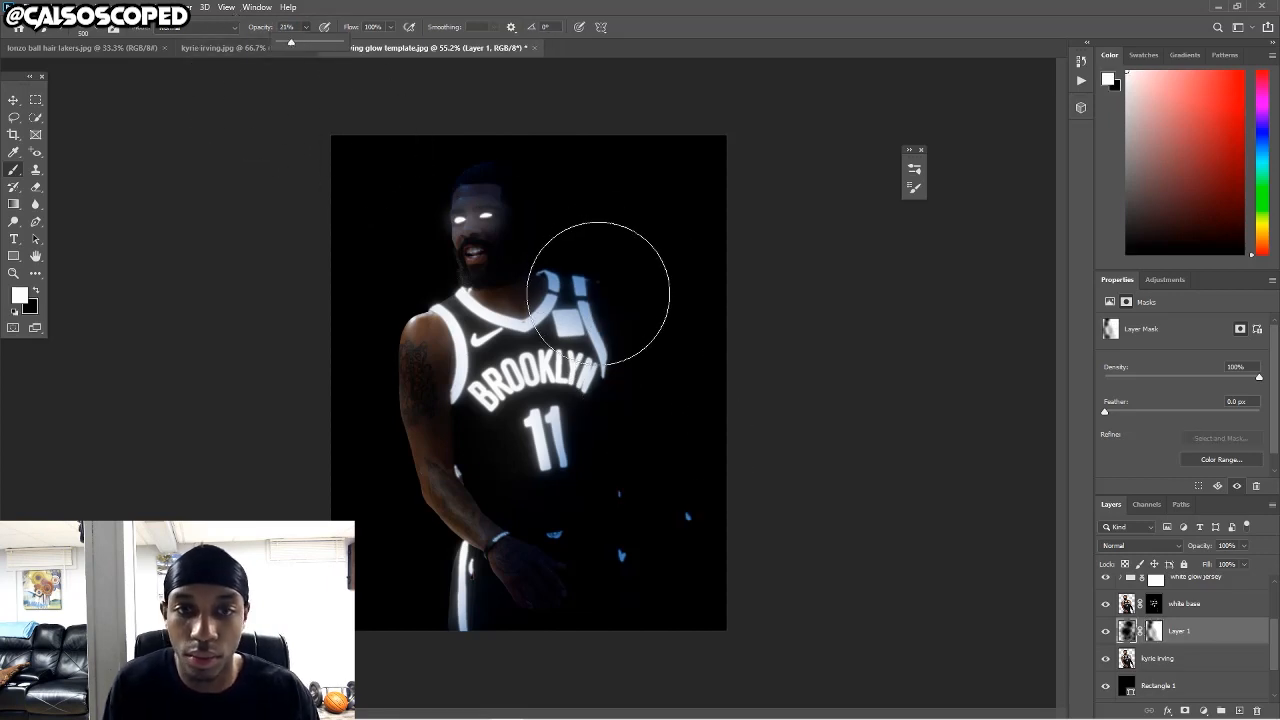
drag(600, 286, 623, 386)
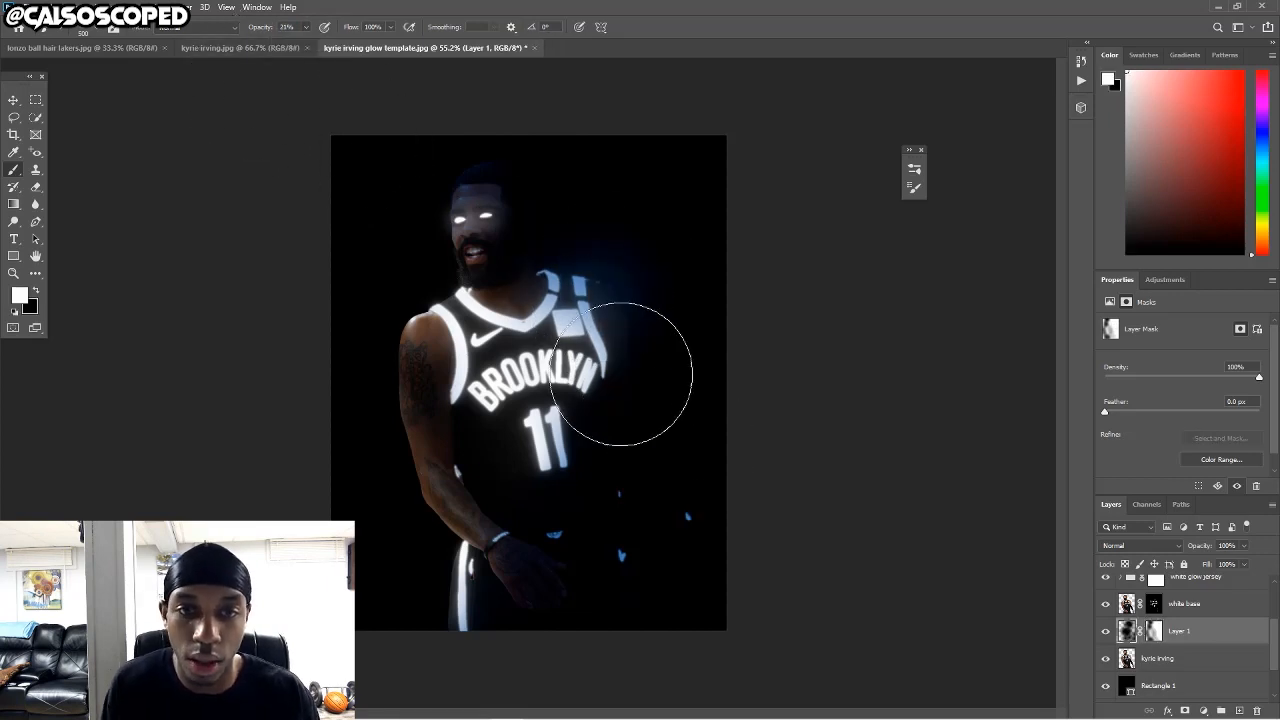
key(ctrl+z)
Paint black at low opacity on Layer 1's mask to bring back the dark shoulder and arm beside the jersey.
click(1153, 632)
mouse_move(574, 301)
mouse_down()
mouse_move(638, 352)
mouse_move(638, 311)
mouse_move(675, 435)
mouse_move(653, 408)
mouse_move(647, 515)
mouse_move(652, 409)
mouse_move(658, 467)
mouse_move(677, 493)
mouse_move(657, 449)
mouse_move(668, 526)
mouse_move(710, 559)
mouse_up()
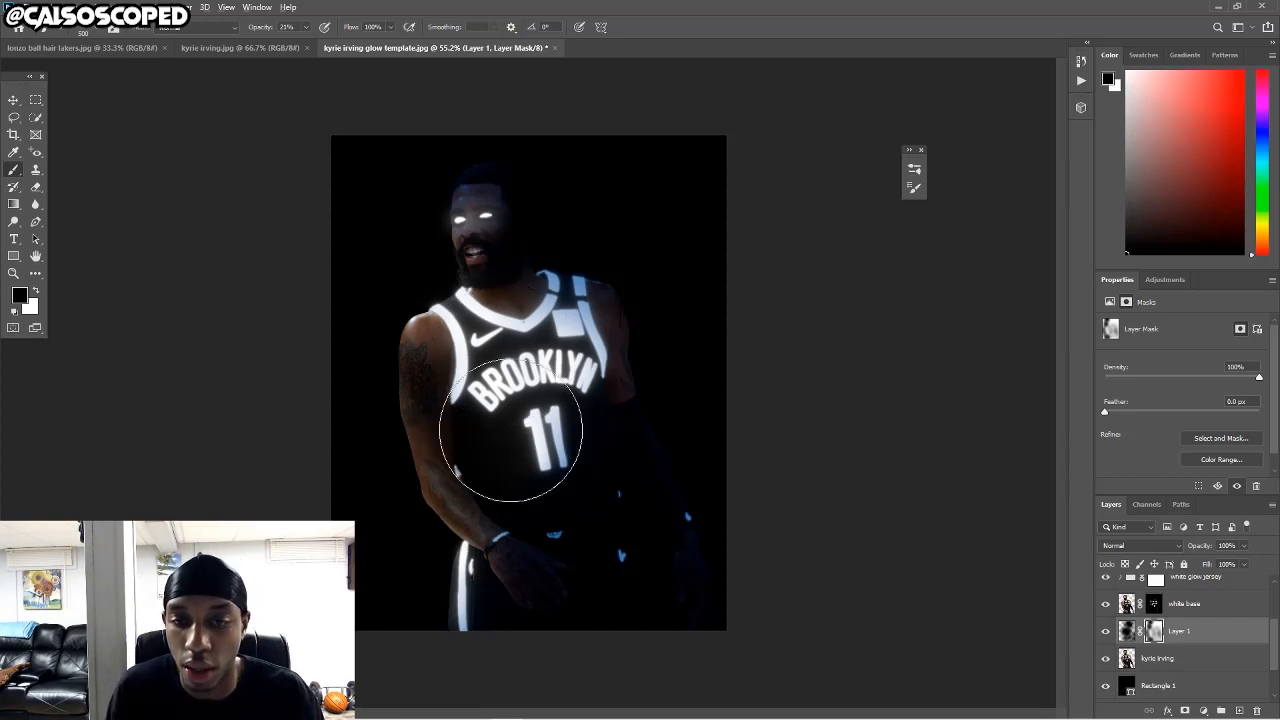
mouse_move(581, 710)
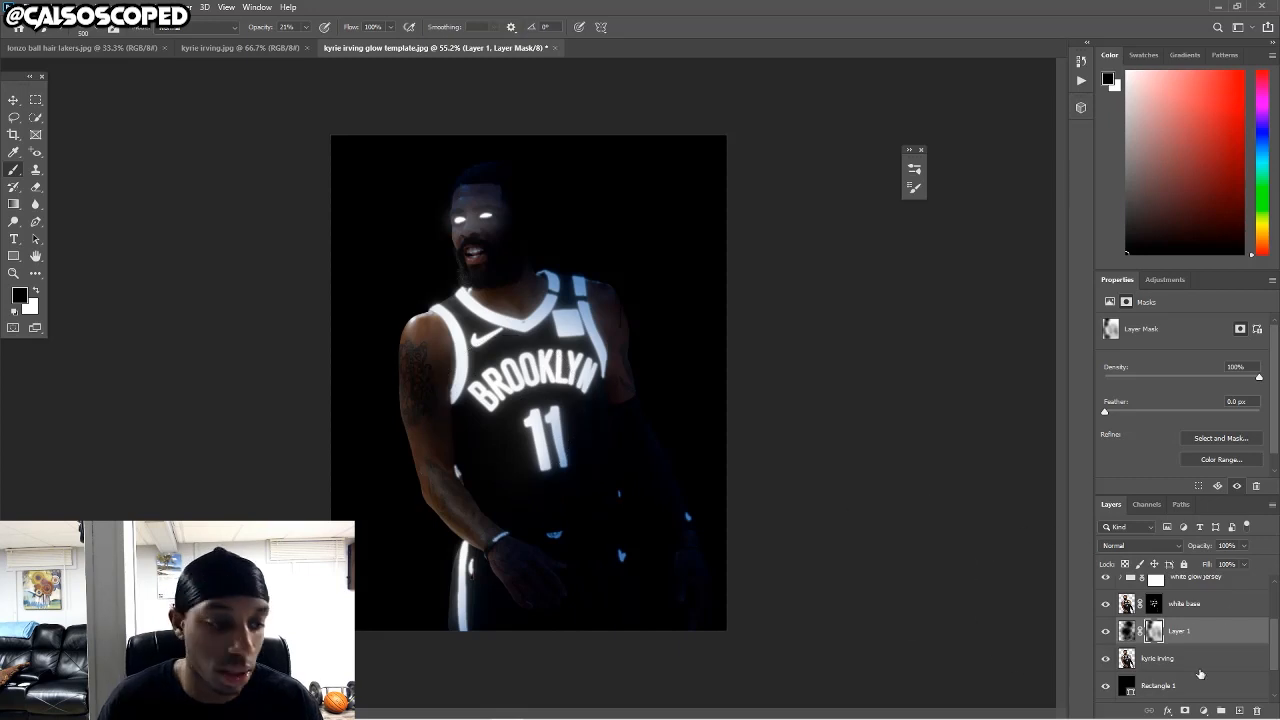
Check the kyrie irving layer by toggling its visibility and add a new empty layer directly below it.
key(x)
click(1170, 660)
click(1104, 660)
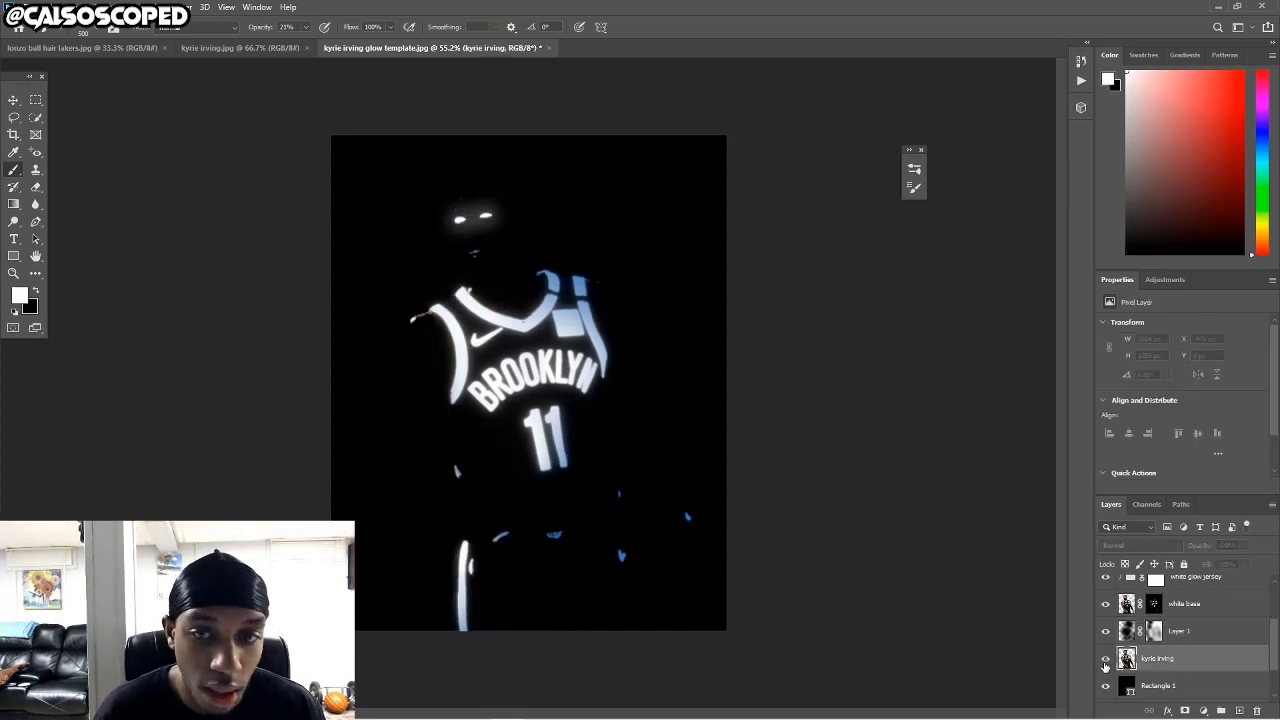
click(1104, 660)
ctrl+click(1240, 711)
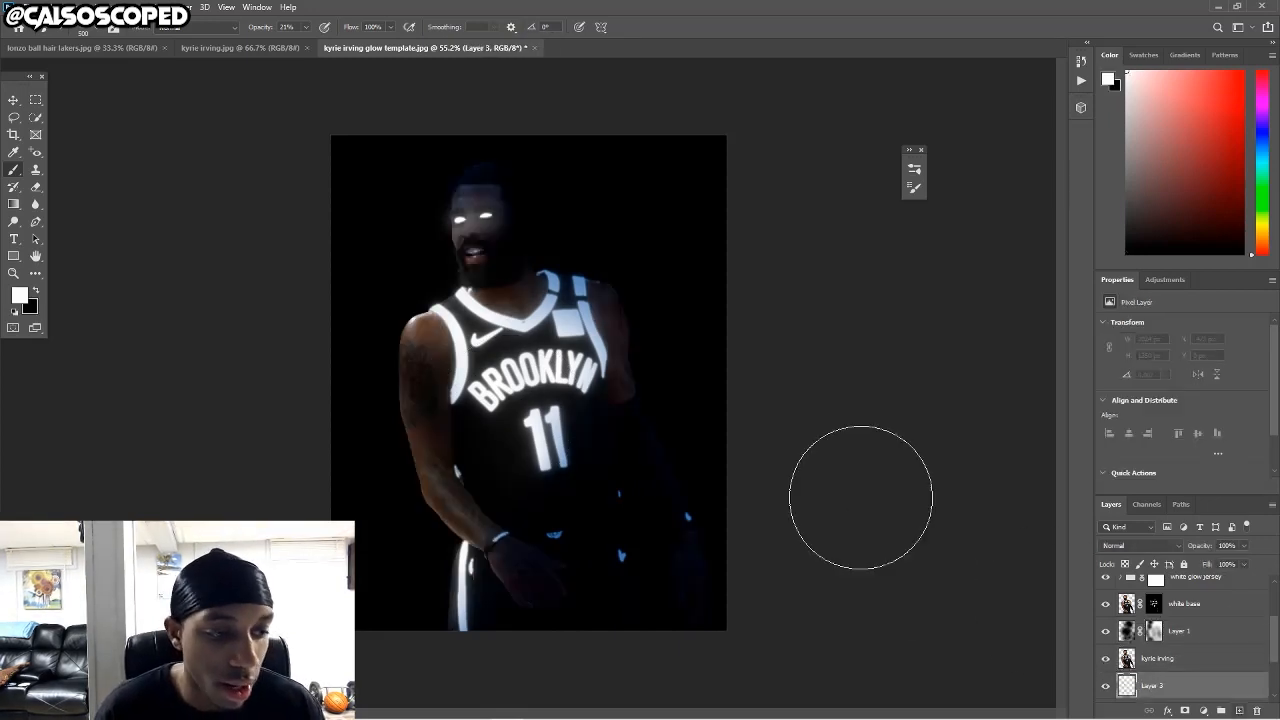
Choose the Lens Flare 2 brush from the 20 Lens Flare Brushes folder and set the brush opacity to 100%.
click(118, 29)
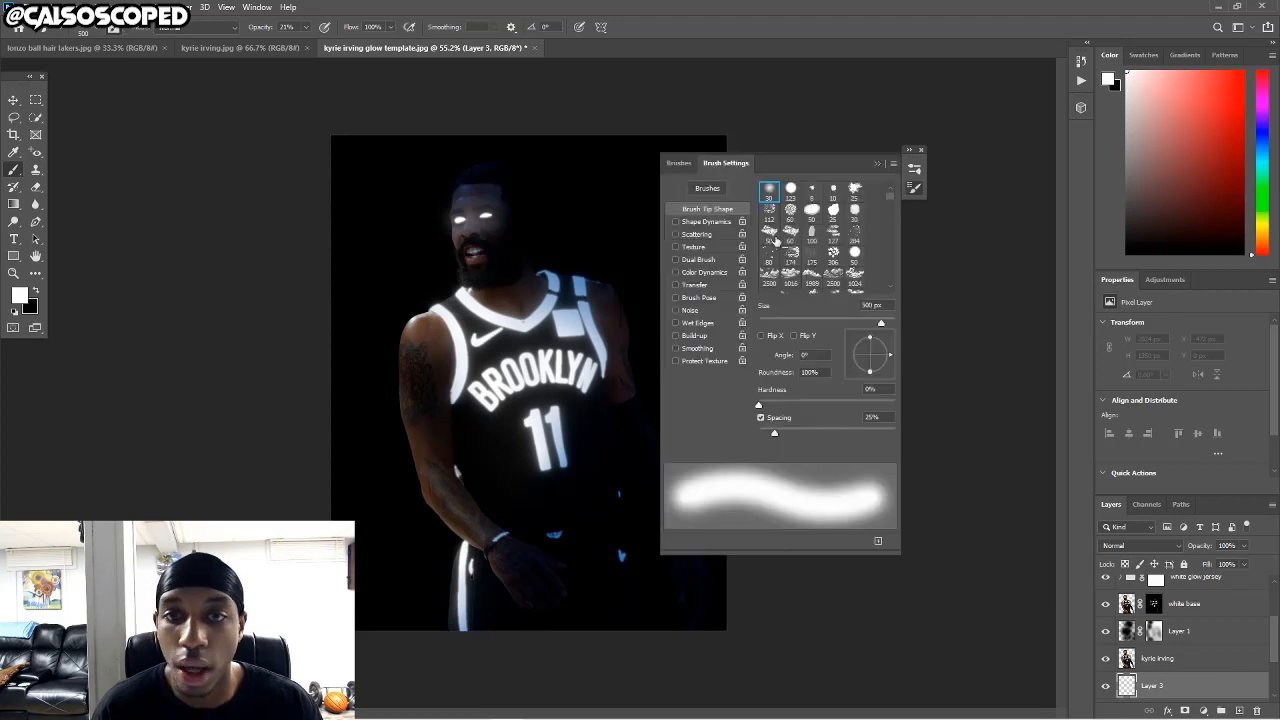
click(709, 189)
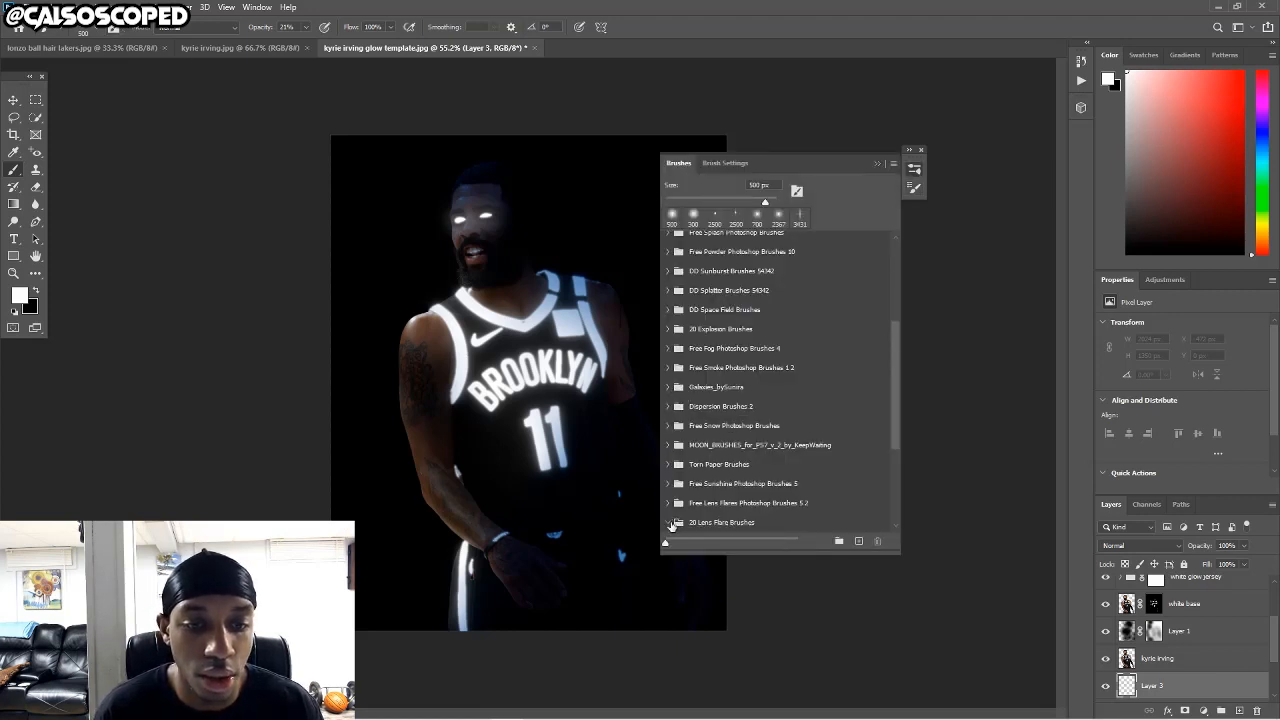
click(720, 522)
scroll(760, 470, down, 2)
click(768, 440)
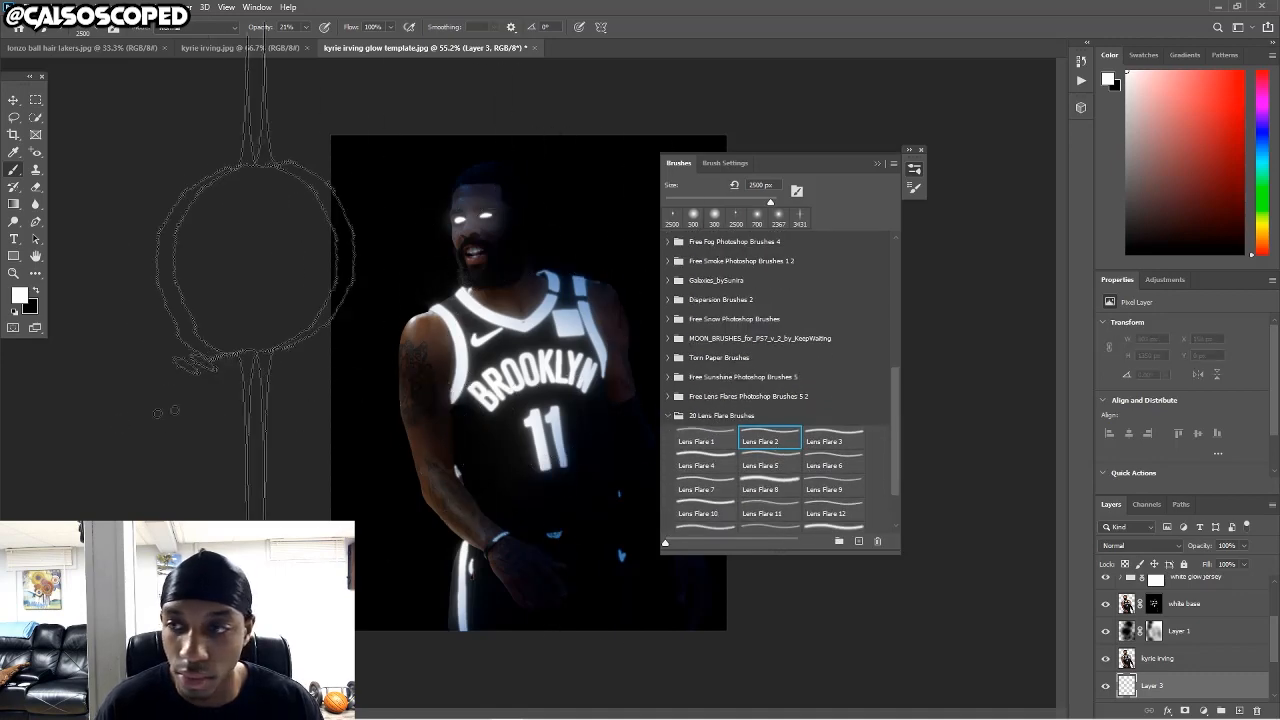
drag(305, 45, 360, 46)
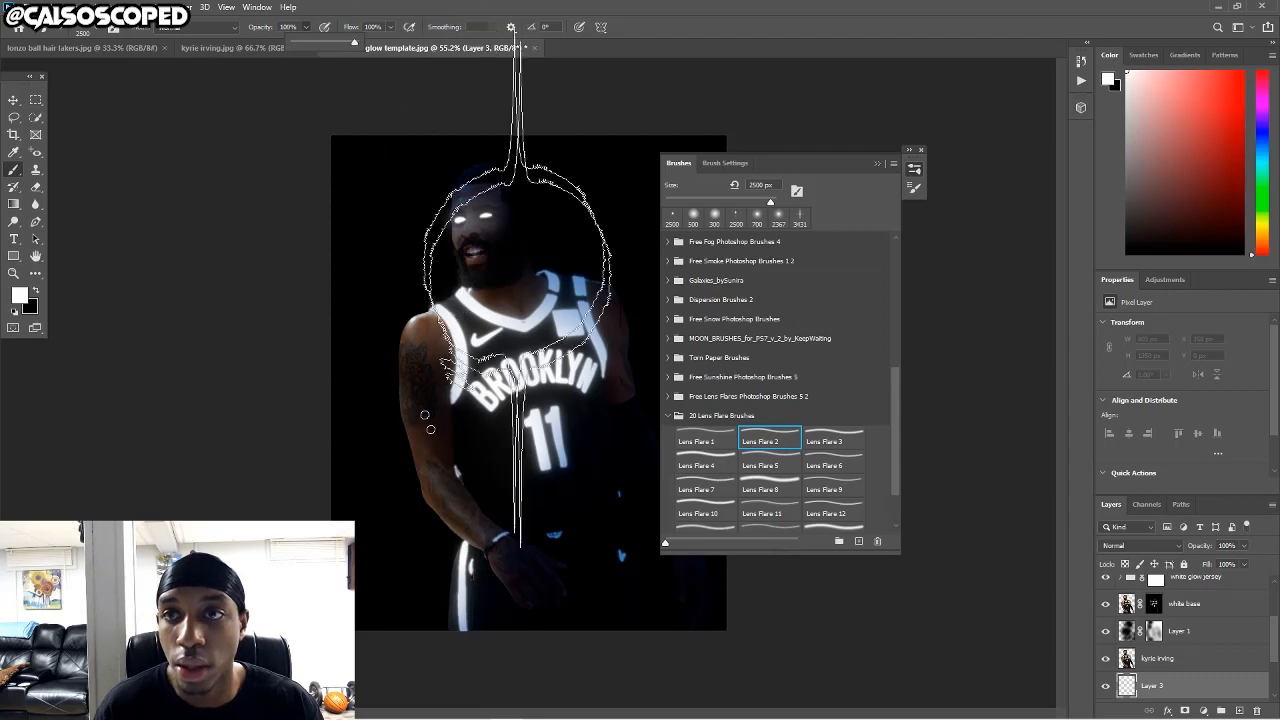
Stamp a white flare glow behind the player on Layer 3 with the brush enlarged to 3600 px, and move the brush list off the canvas.
click(563, 325)
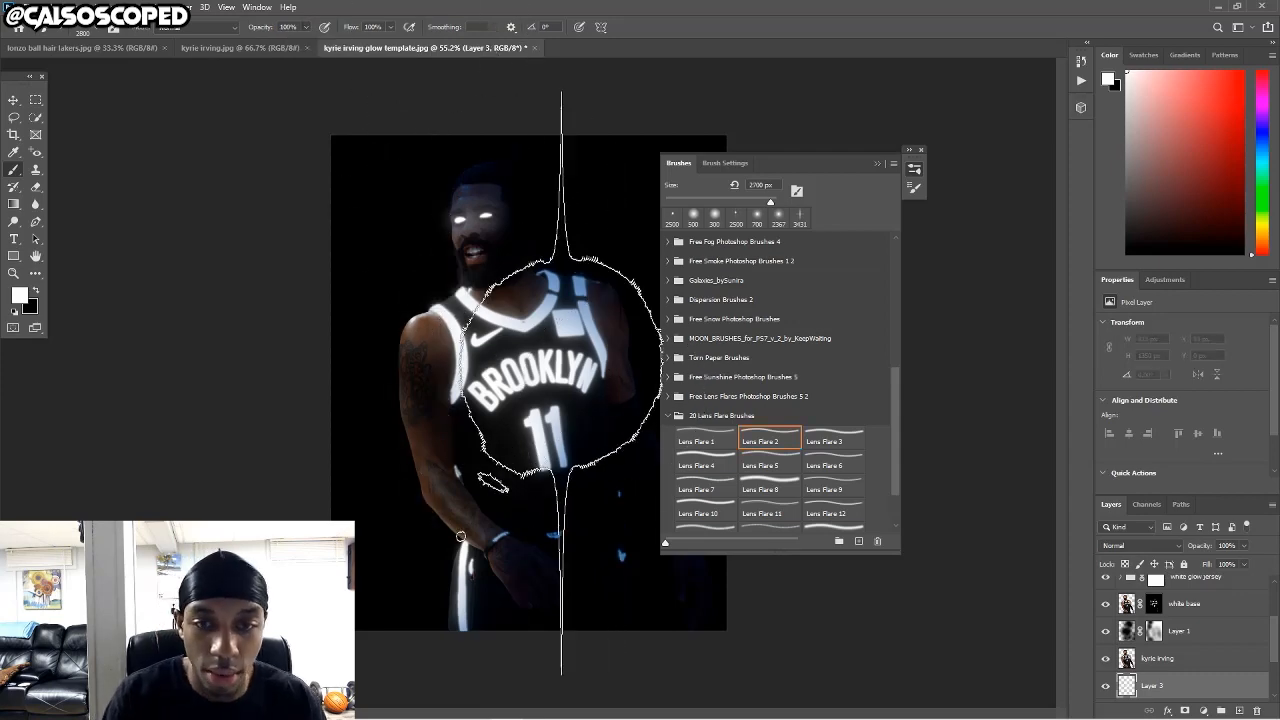
key(bracketright)
key(bracketright)
key(bracketright)
key(bracketright)
key(bracketright)
key(bracketright)
key(bracketright)
key(bracketright)
key(bracketright)
key(bracketright)
key(bracketright)
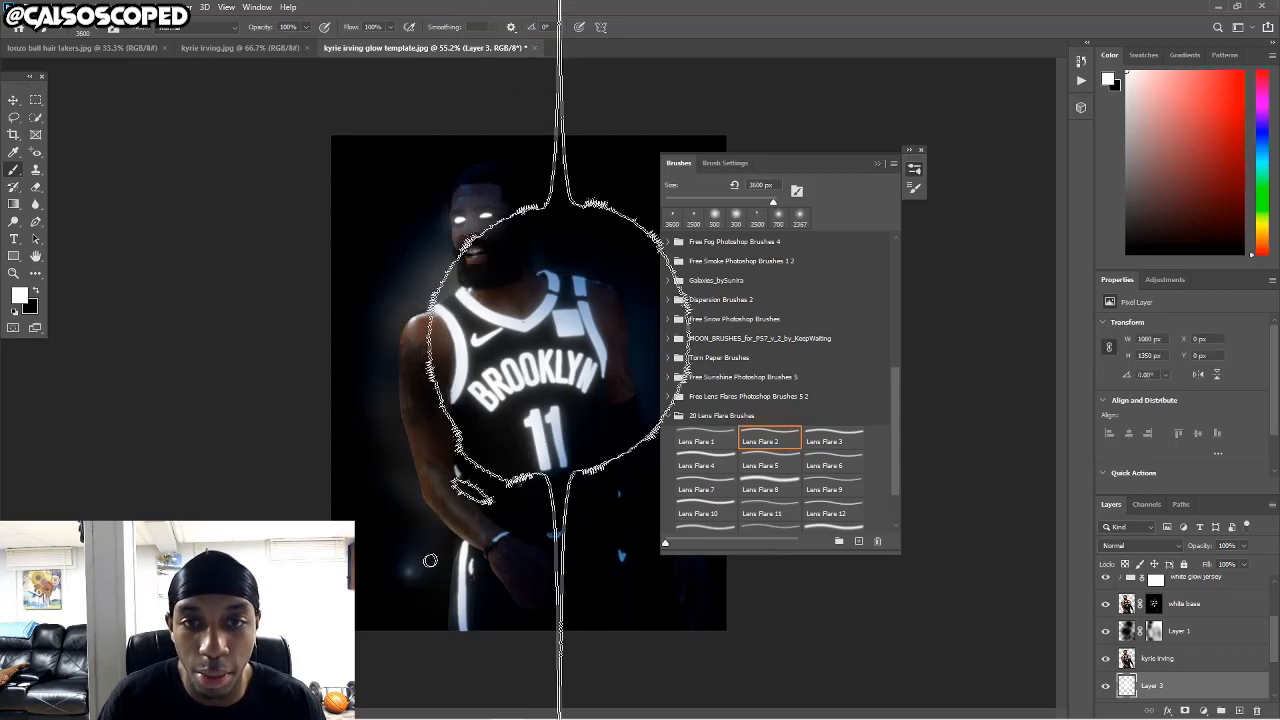
drag(807, 162, 991, 146)
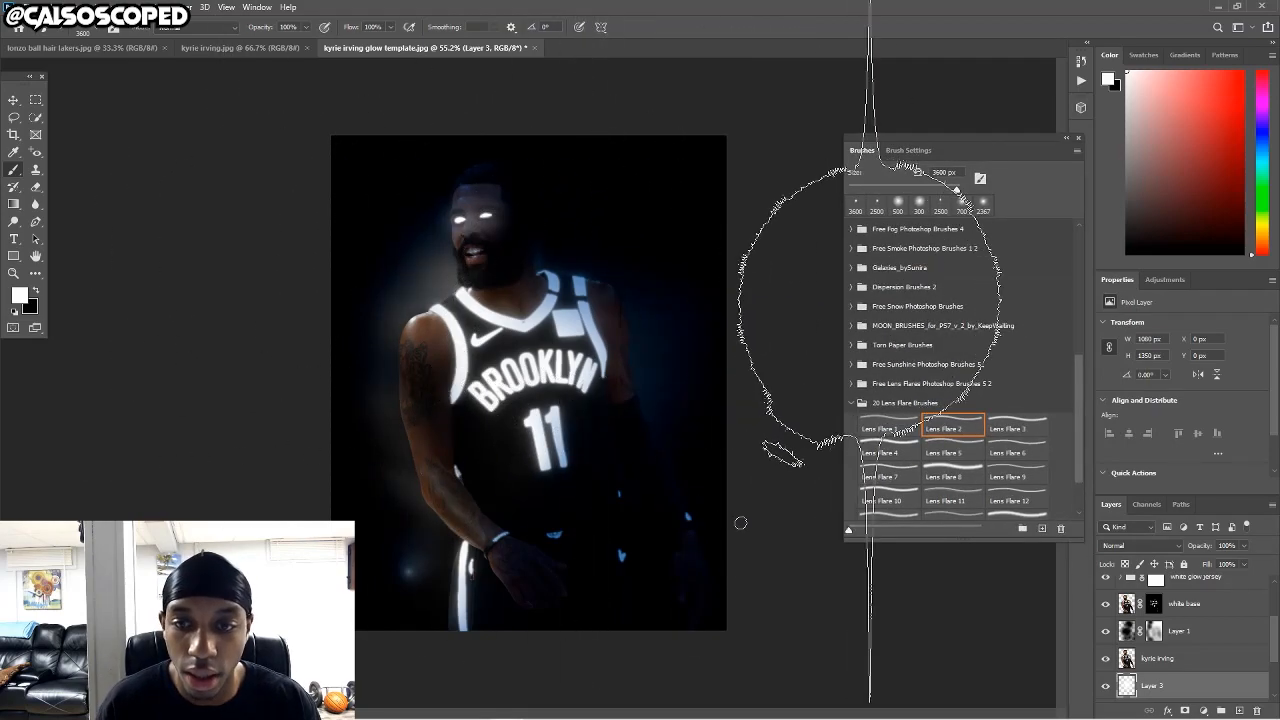
Try stamping the 2500 px Lens Flare 8 brush behind the player's chest on Layer 3, and undo it.
click(941, 467)
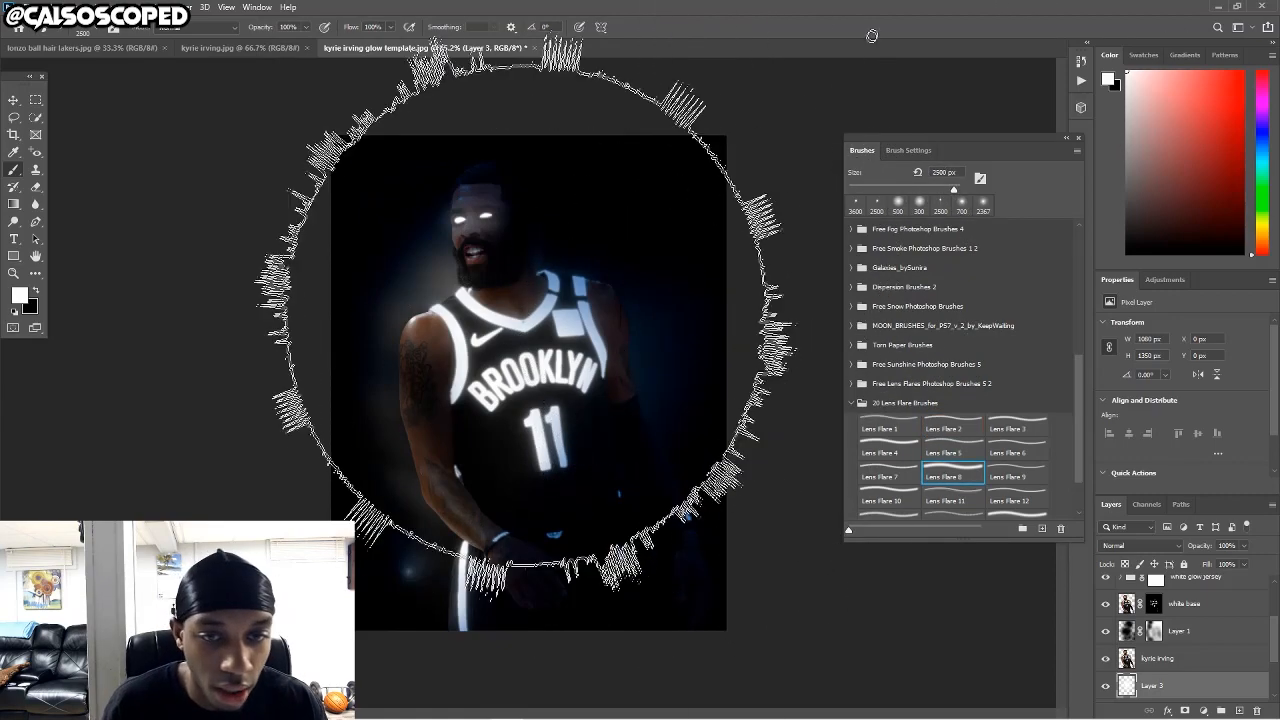
click(543, 314)
key(ctrl+z)
Try stamping the 2500 px Lens Flare 4 brush at several spots around the player's head on Layer 3, undoing each attempt.
click(888, 446)
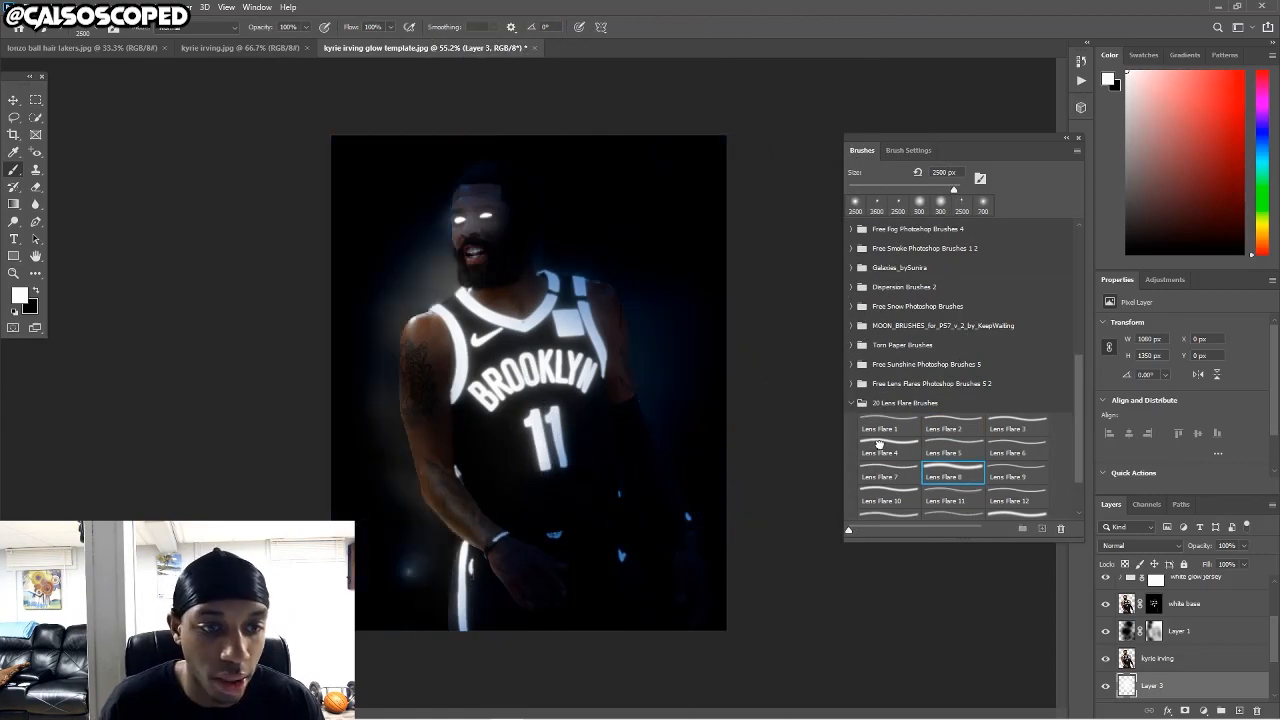
click(525, 225)
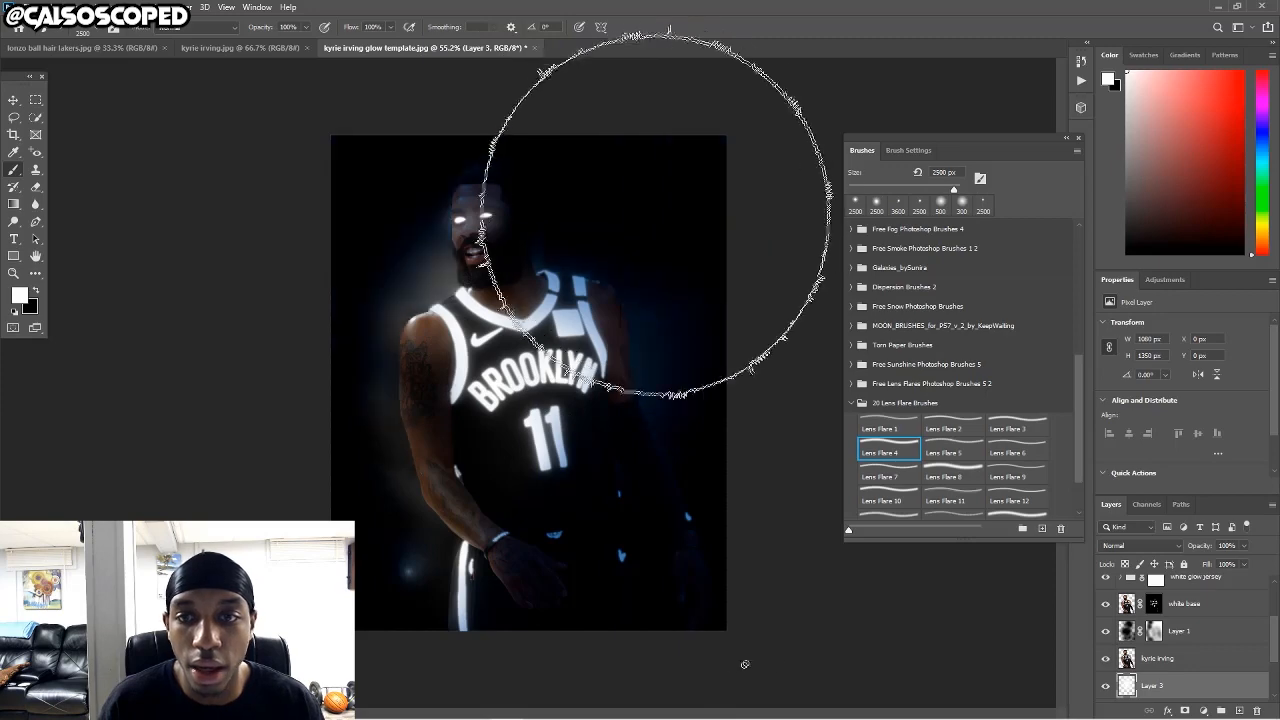
key(ctrl+z)
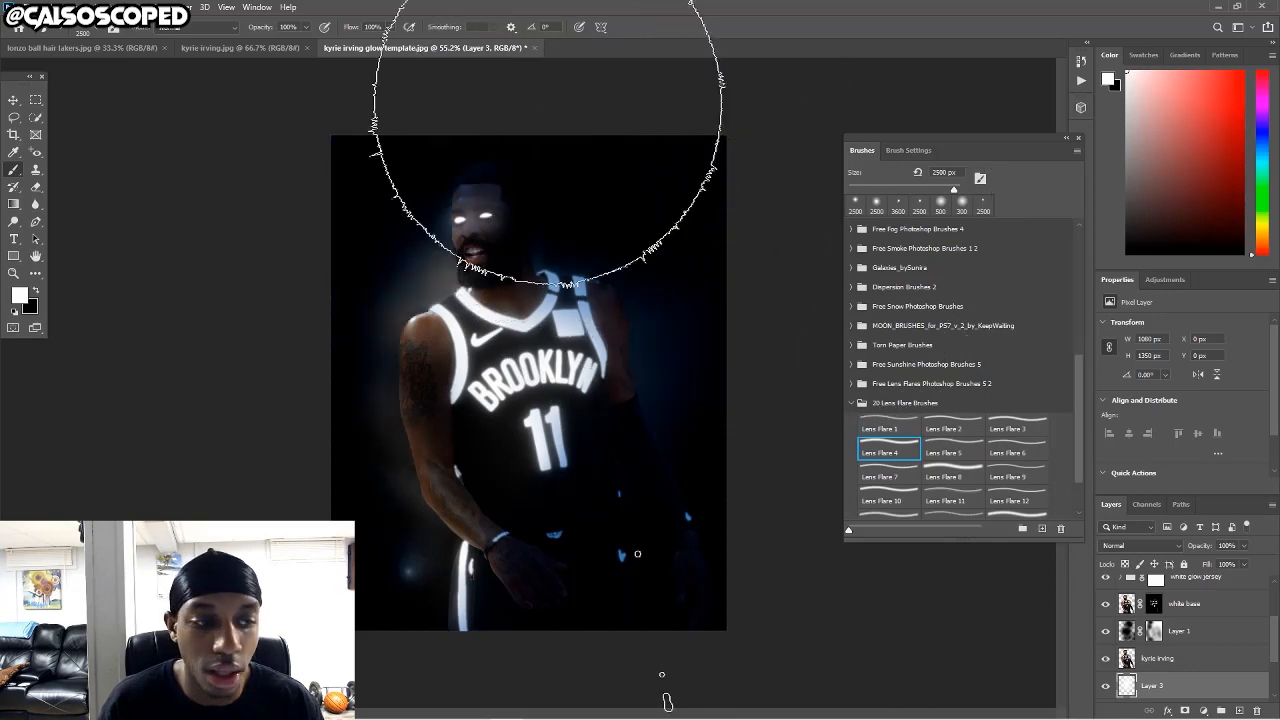
click(633, 176)
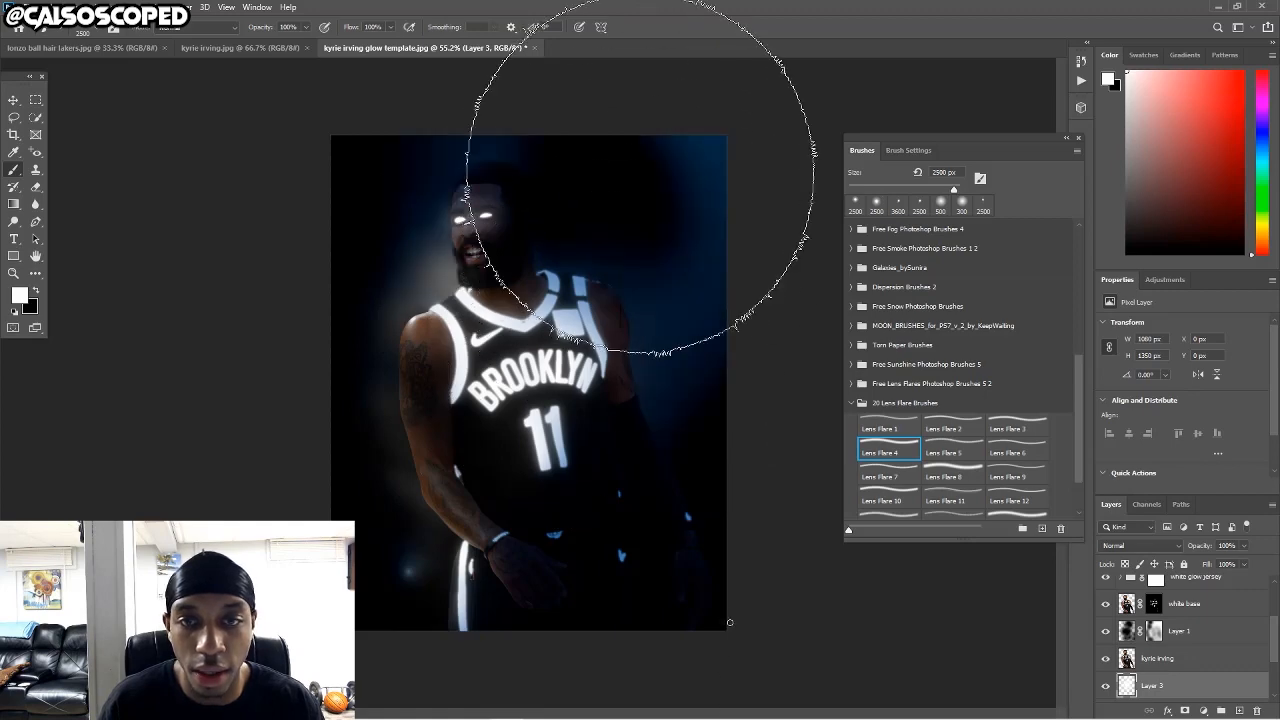
click(543, 193)
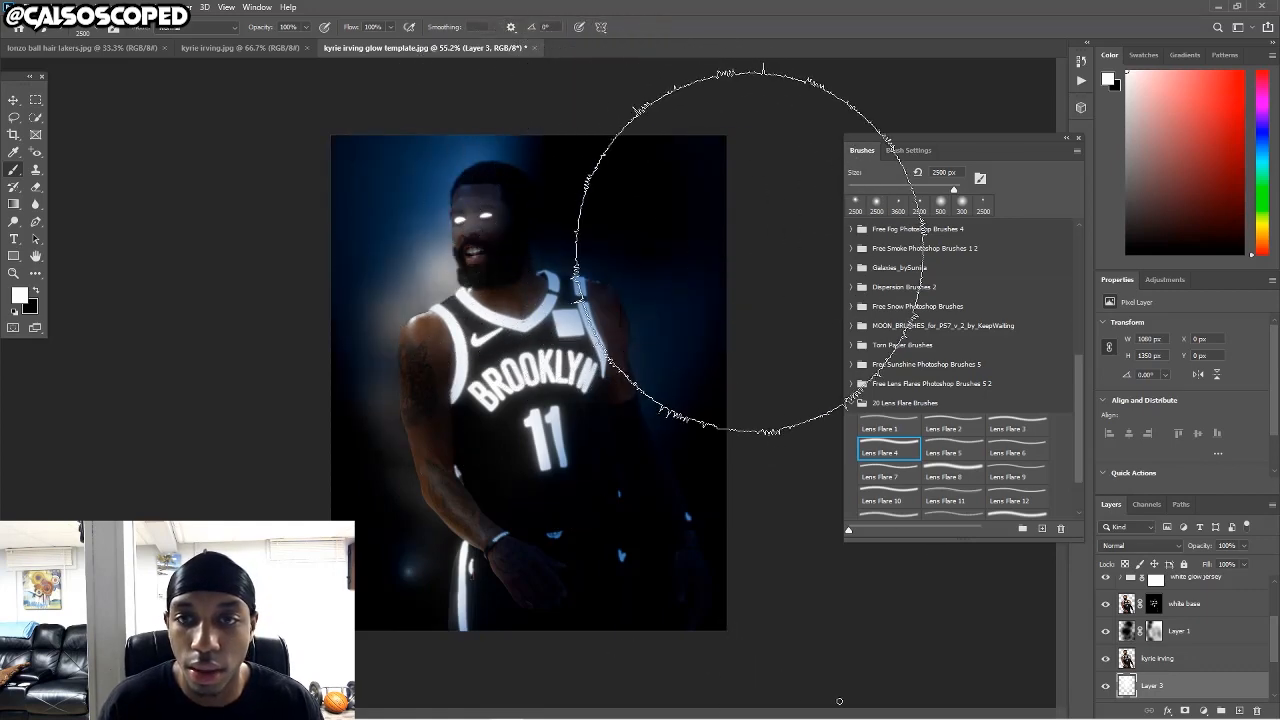
key(ctrl+z)
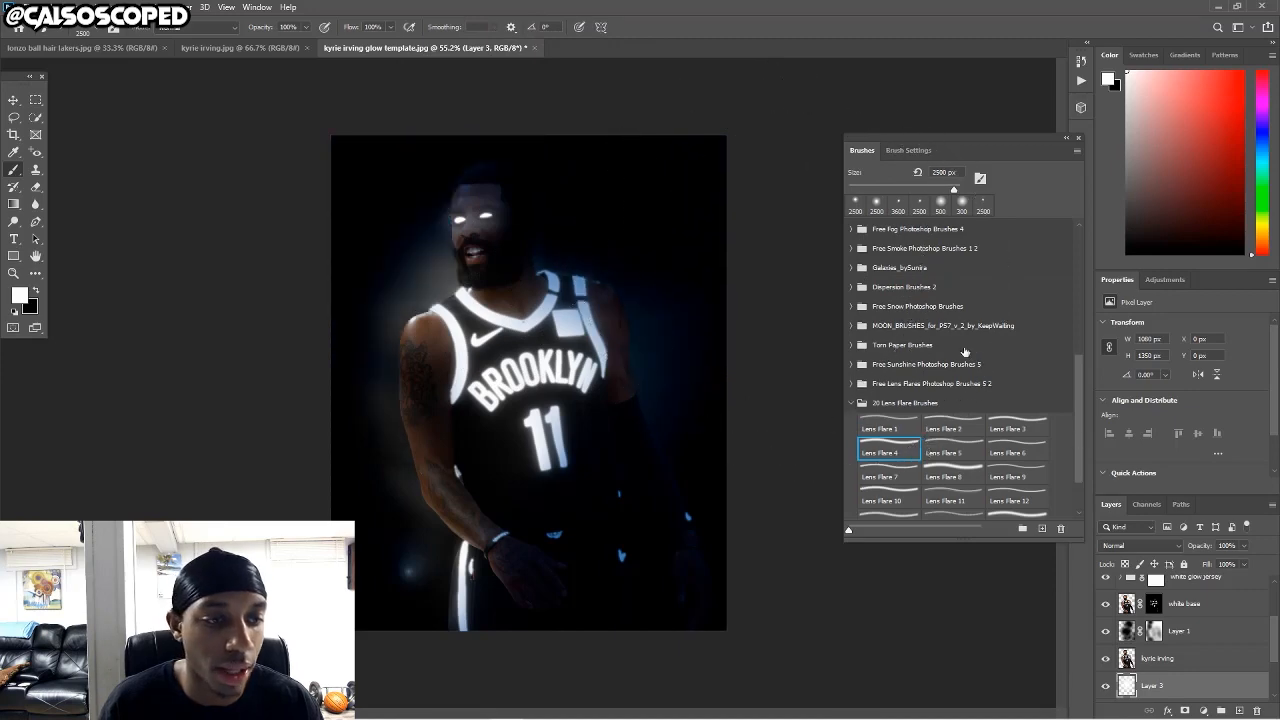
Try stamping the Lens Flare 4 brush beside the player on Layer 3 with the flow at 51%.
click(390, 27)
drag(390, 44, 361, 44)
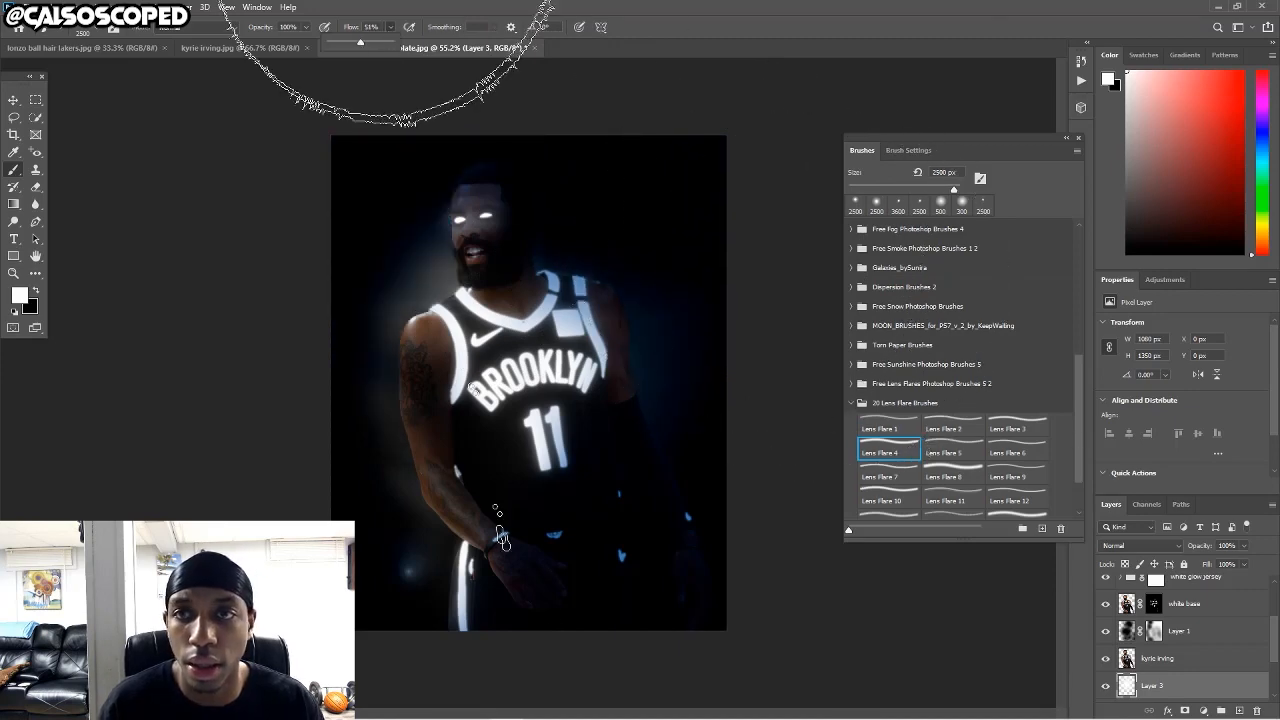
click(612, 380)
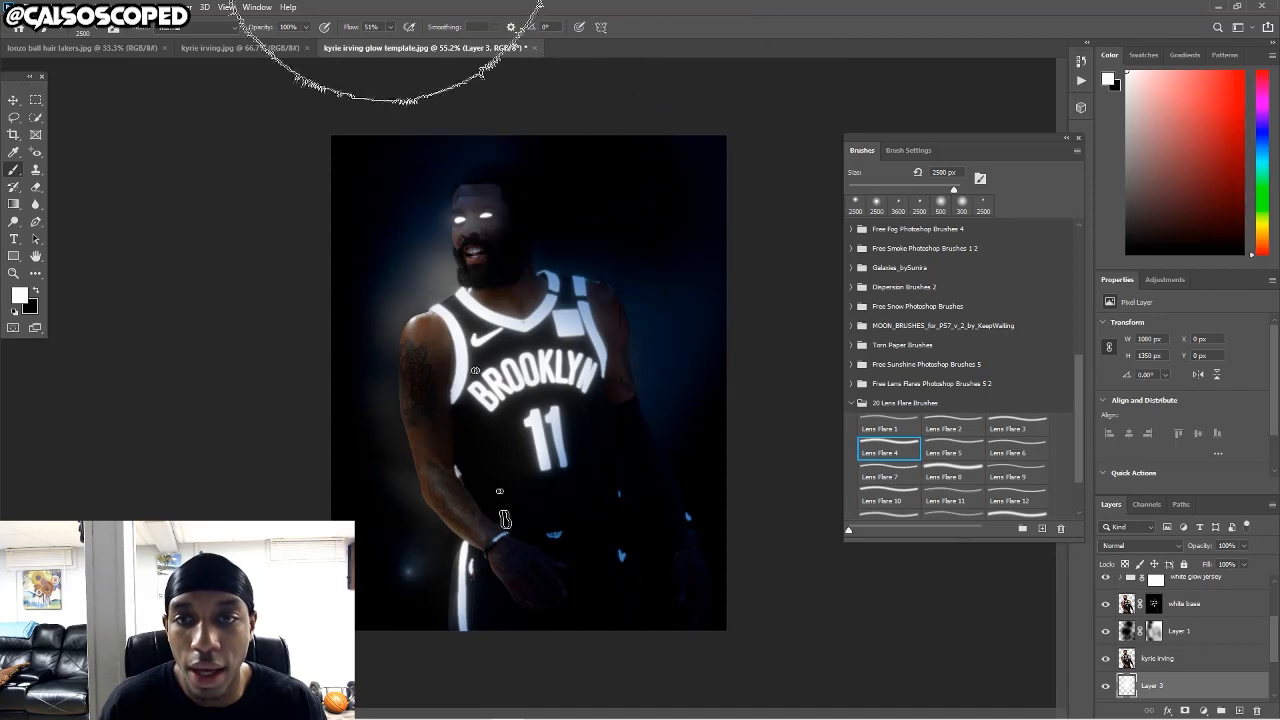
key(ctrl+z)
Set the brush flow to 22% and collapse the brush presets.
click(390, 27)
drag(376, 47, 372, 47)
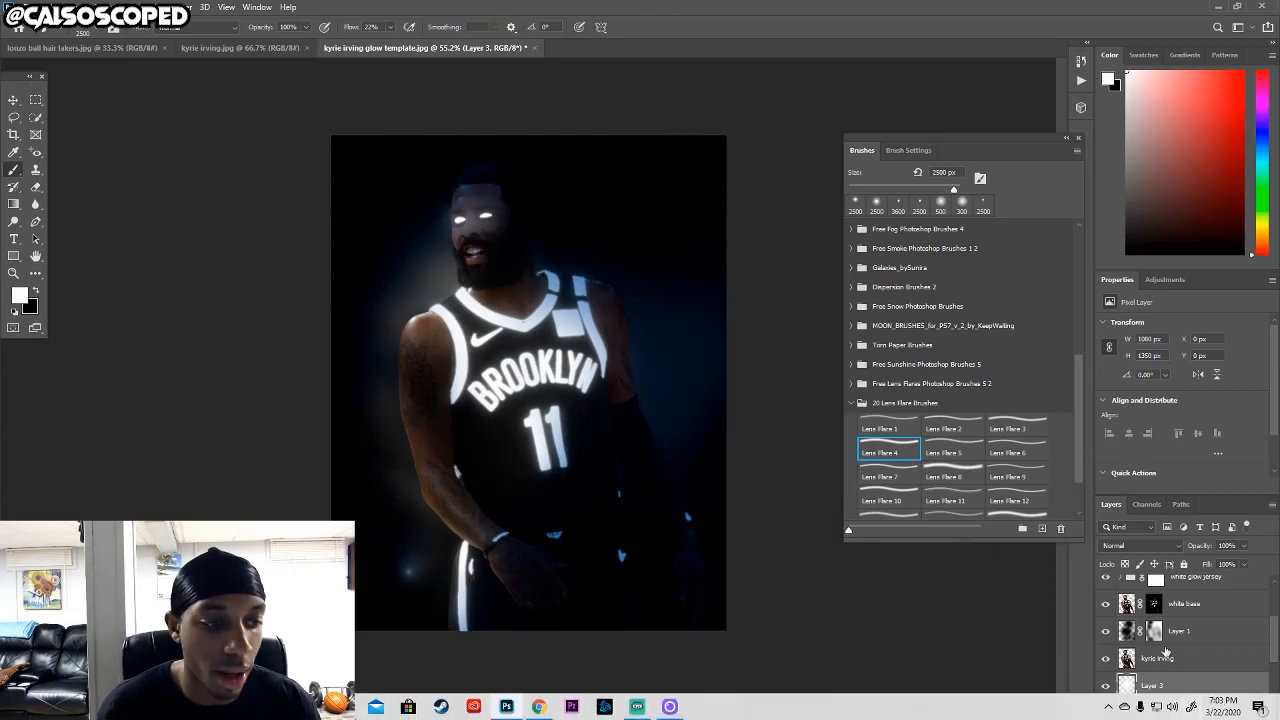
click(1066, 140)
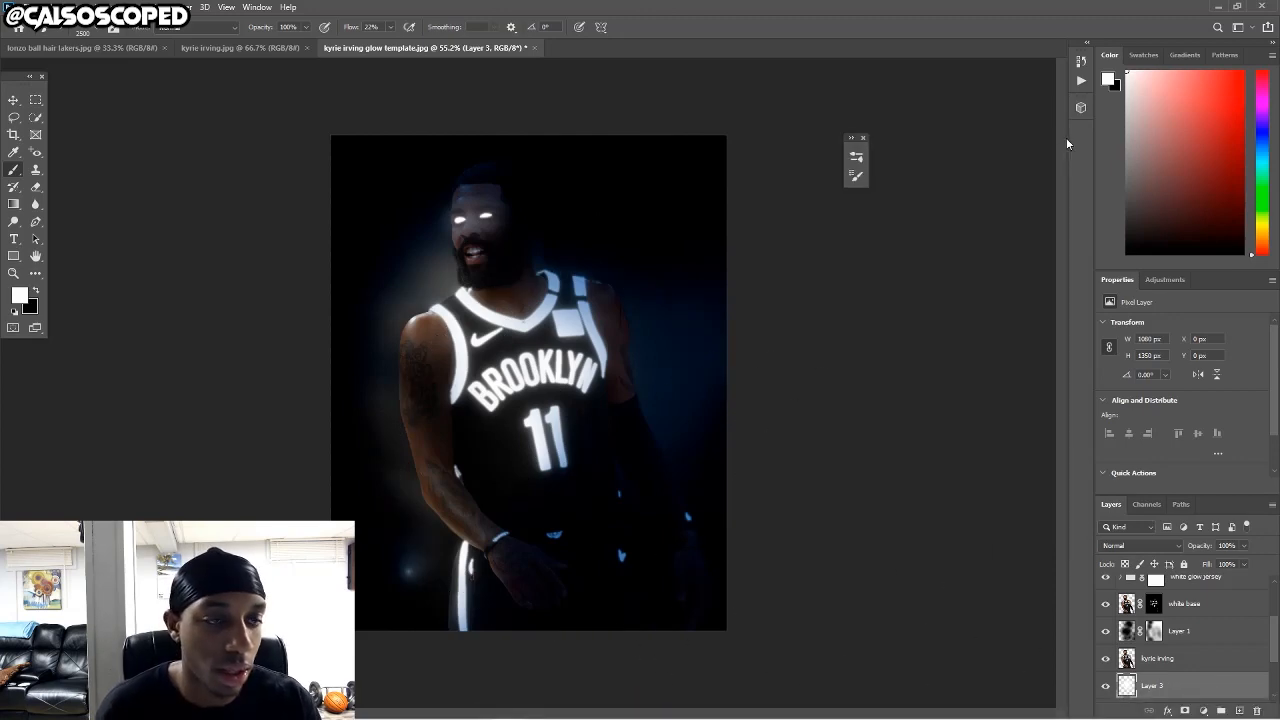
Hide and reshow Layer 3 to compare the background glow around the player with and without it.
click(1205, 660)
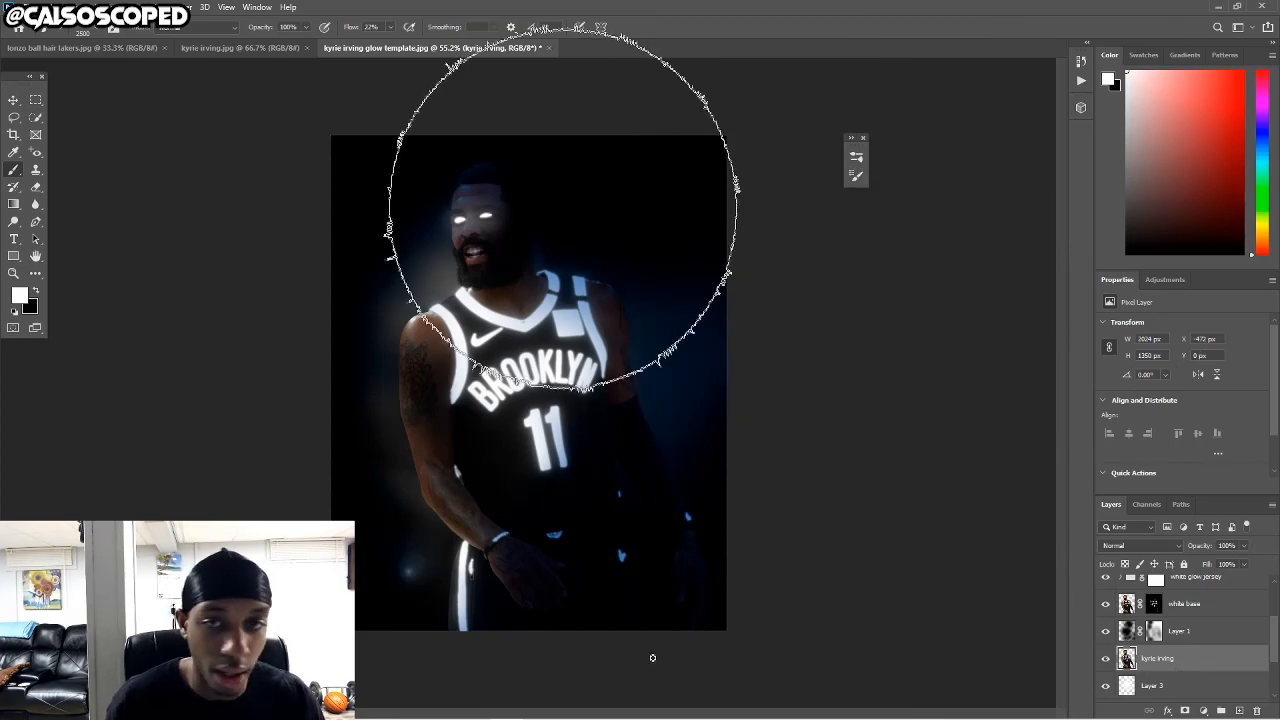
scroll(588, 437, down, 2)
scroll(588, 437, up, 3)
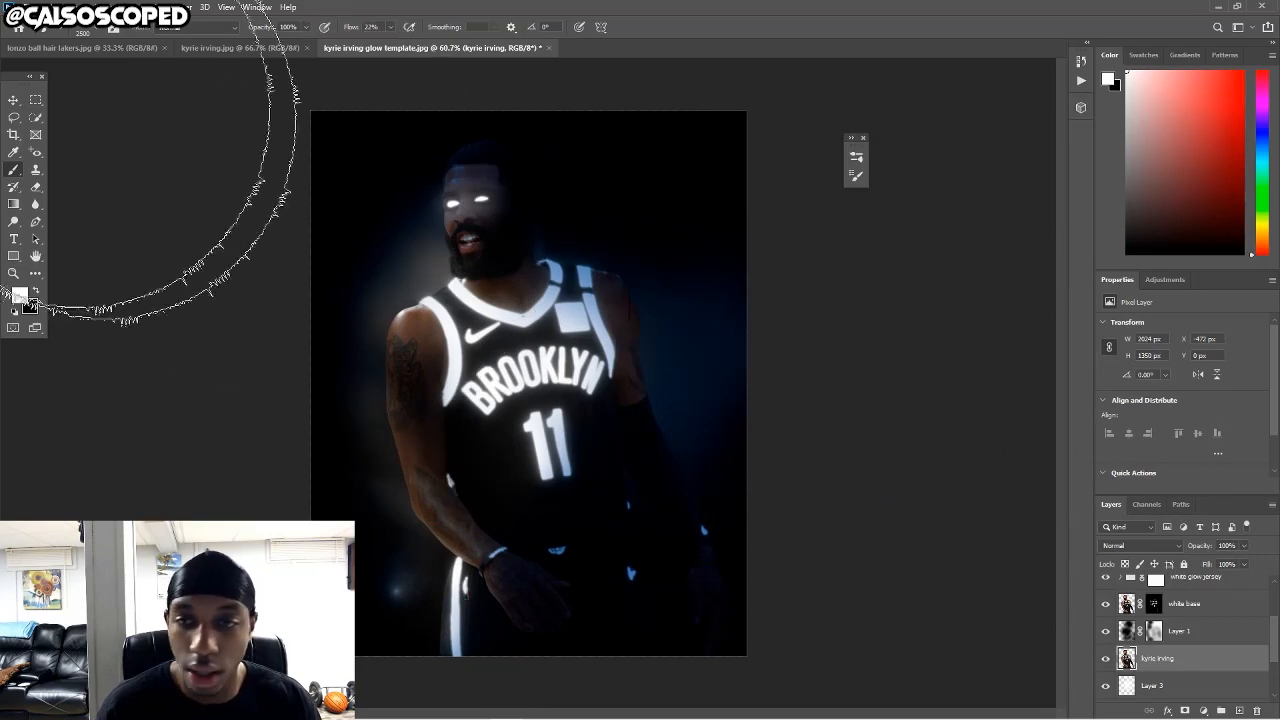
click(14, 100)
scroll(400, 340, up, 4)
click(382, 241)
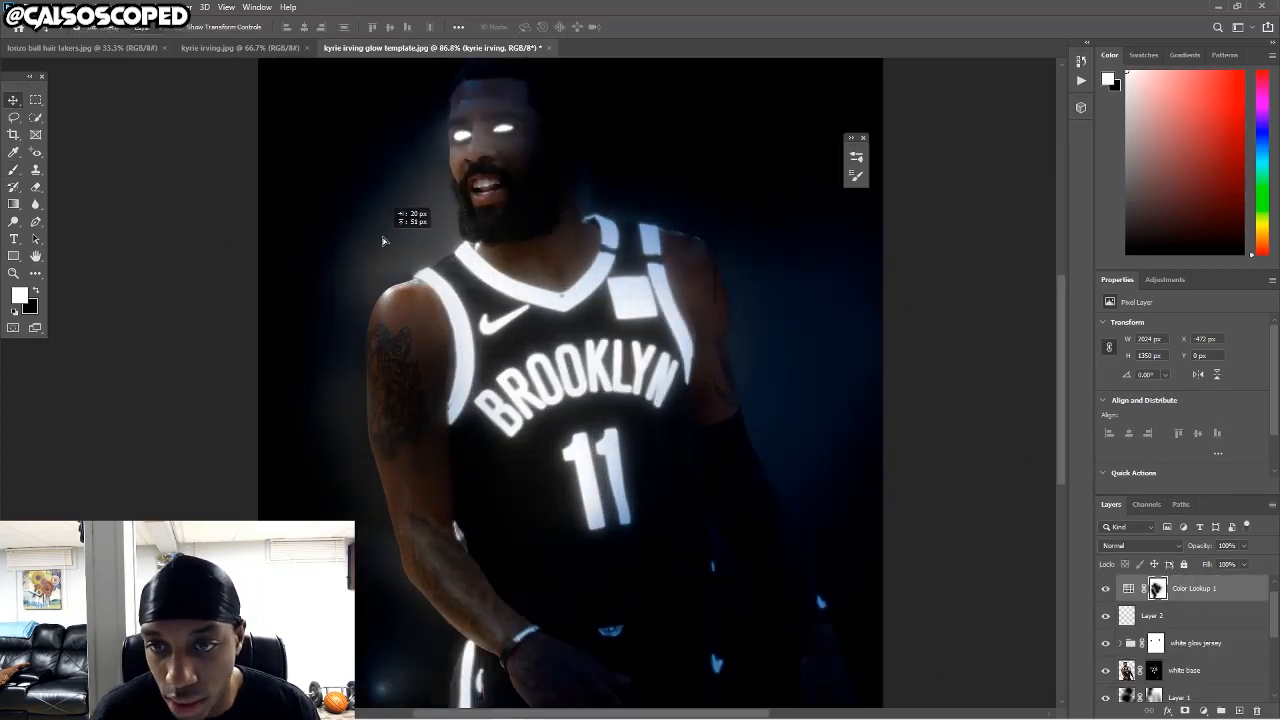
scroll(1217, 641, down, 3)
scroll(1217, 641, down, 1)
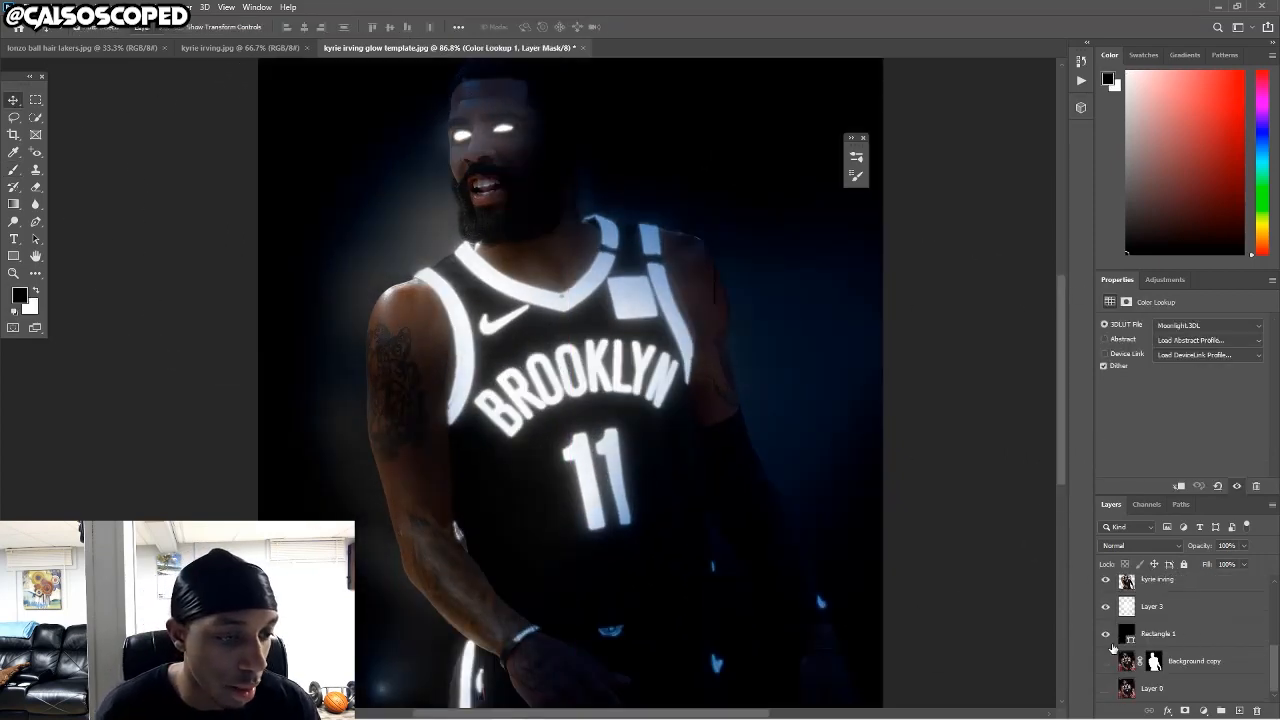
click(1105, 610)
click(1105, 608)
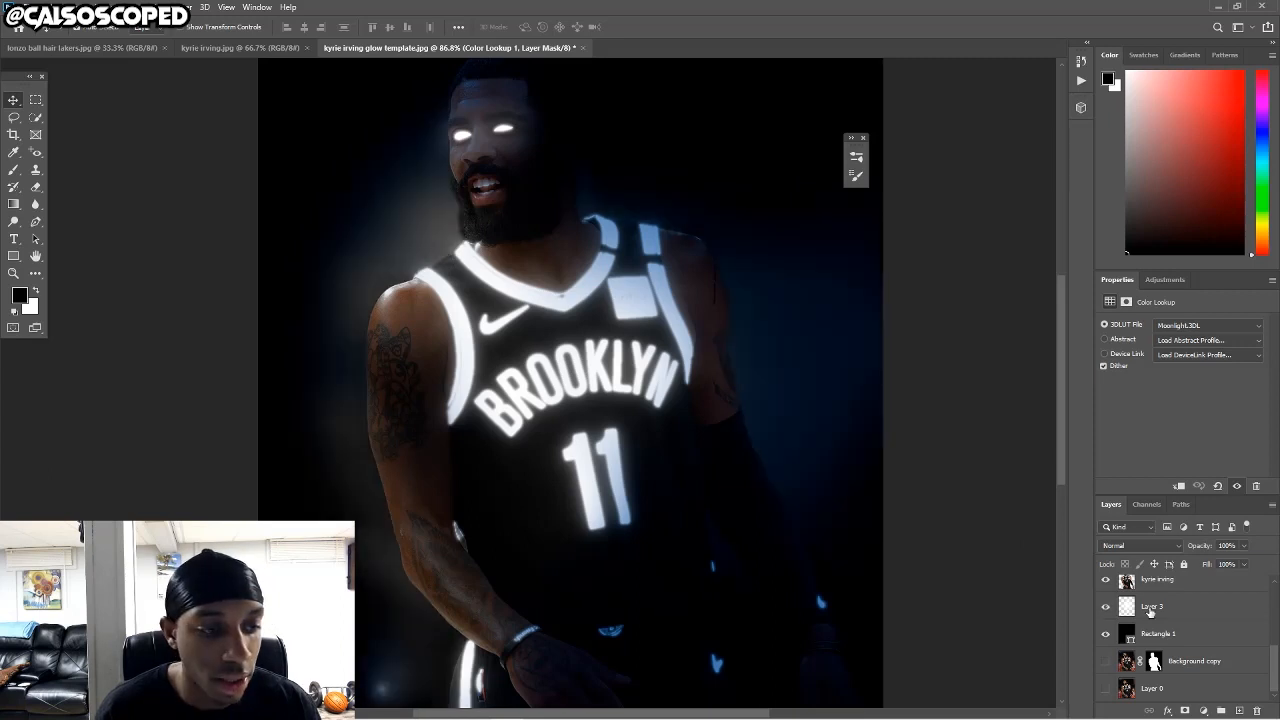
Blur the Layer 3 glow along the outer edge of the player's tattooed arm with the Blur tool at 100% strength.
click(1150, 607)
click(12, 172)
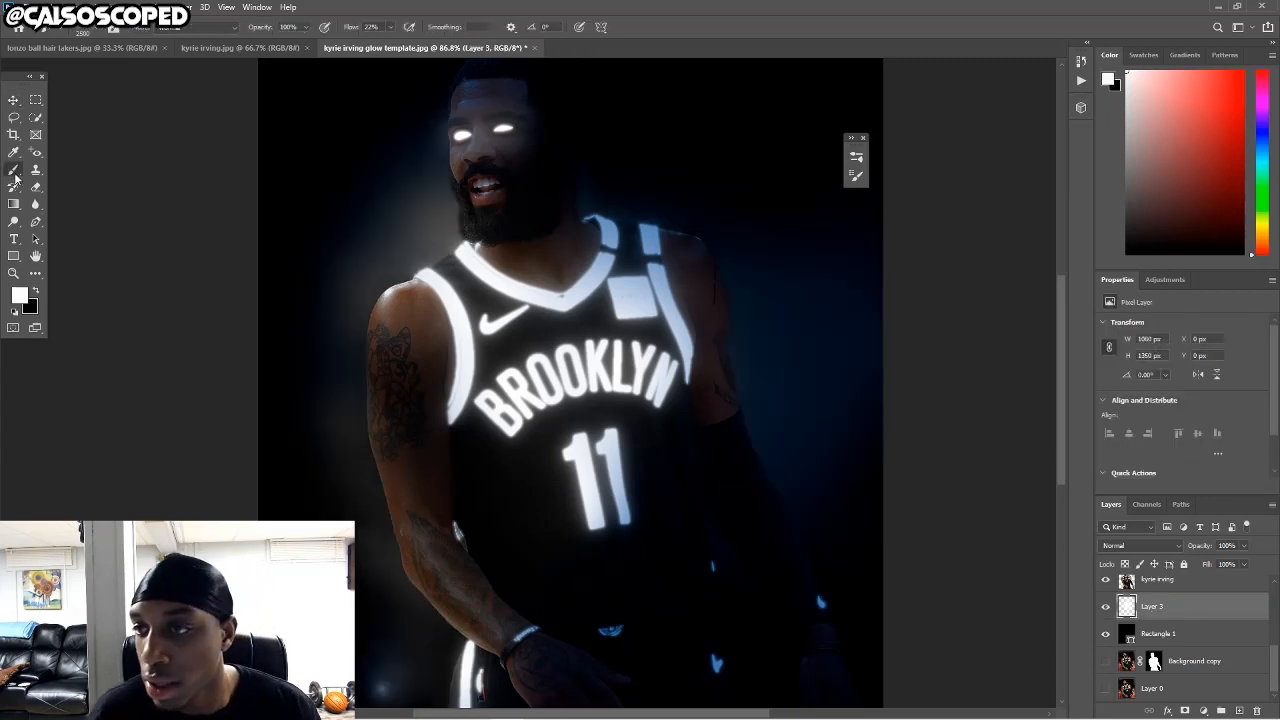
click(37, 206)
right_click(37, 206)
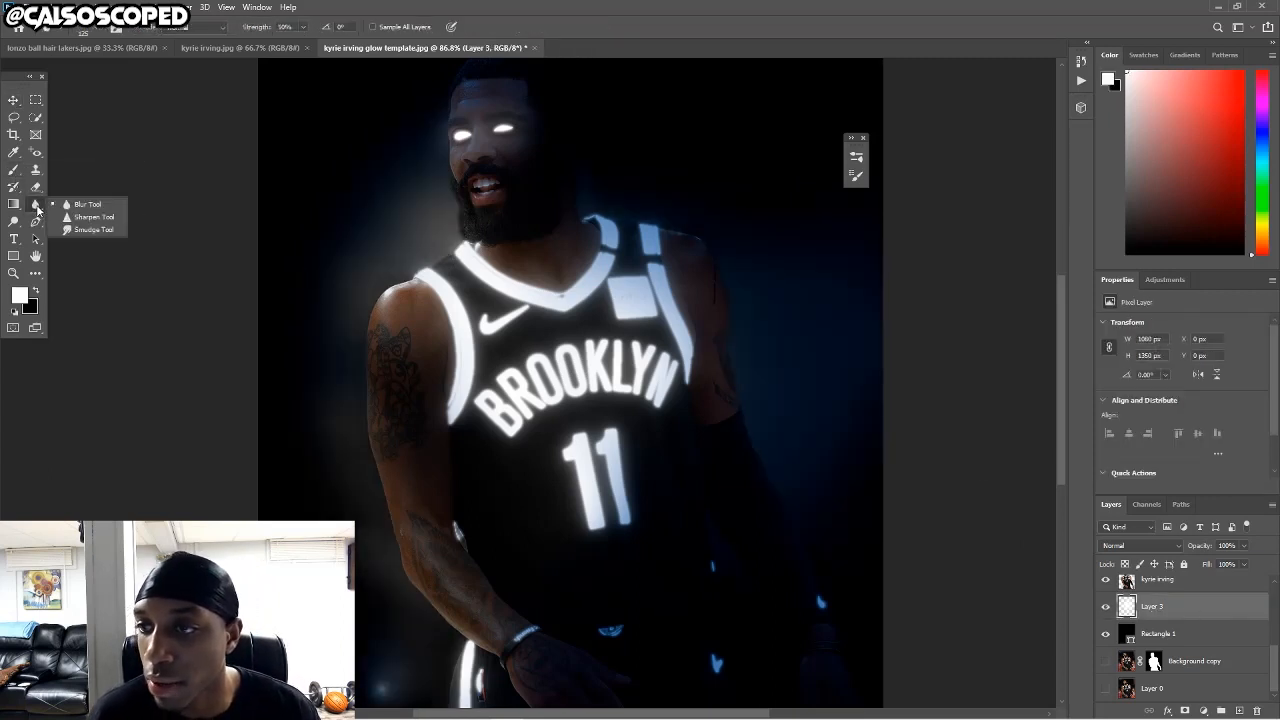
click(37, 206)
right_click(37, 206)
click(76, 207)
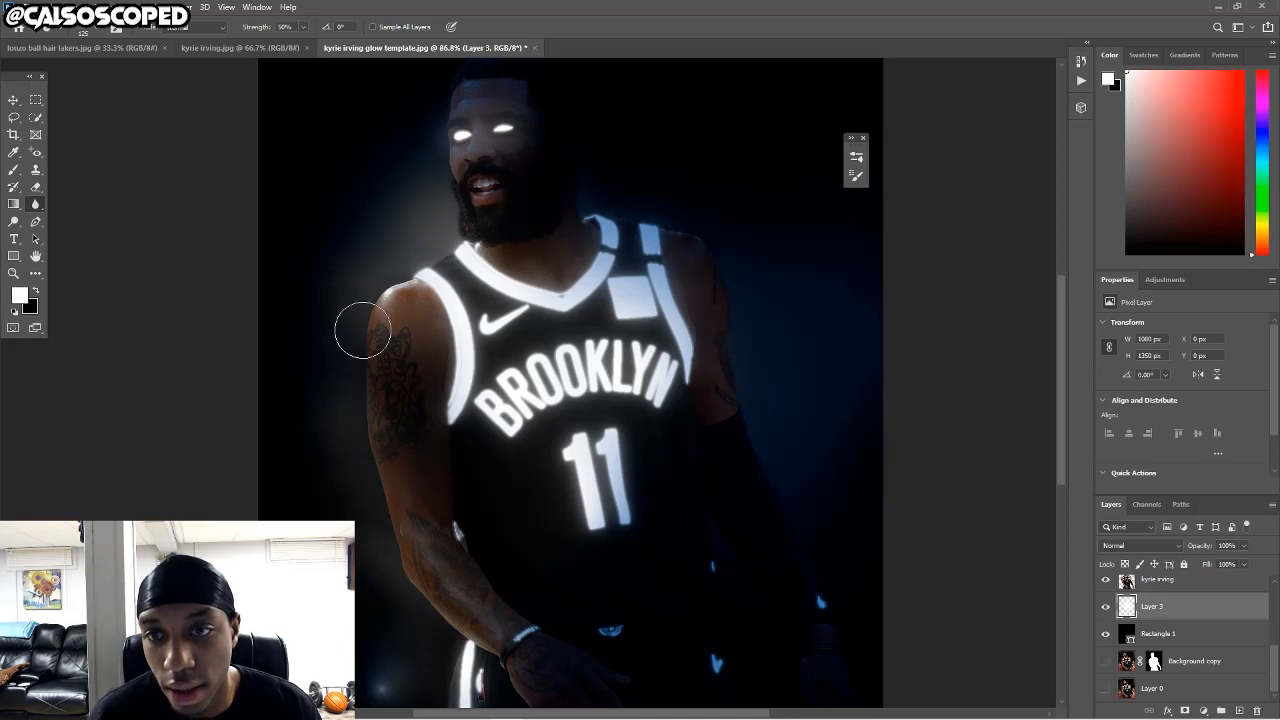
click(303, 28)
drag(308, 42, 338, 45)
mouse_move(381, 275)
mouse_down()
mouse_move(356, 241)
mouse_move(349, 475)
mouse_move(362, 431)
mouse_move(345, 386)
mouse_move(386, 606)
mouse_move(417, 589)
mouse_move(364, 507)
mouse_move(362, 526)
mouse_move(386, 586)
mouse_move(375, 482)
mouse_move(410, 522)
mouse_move(377, 595)
mouse_up()
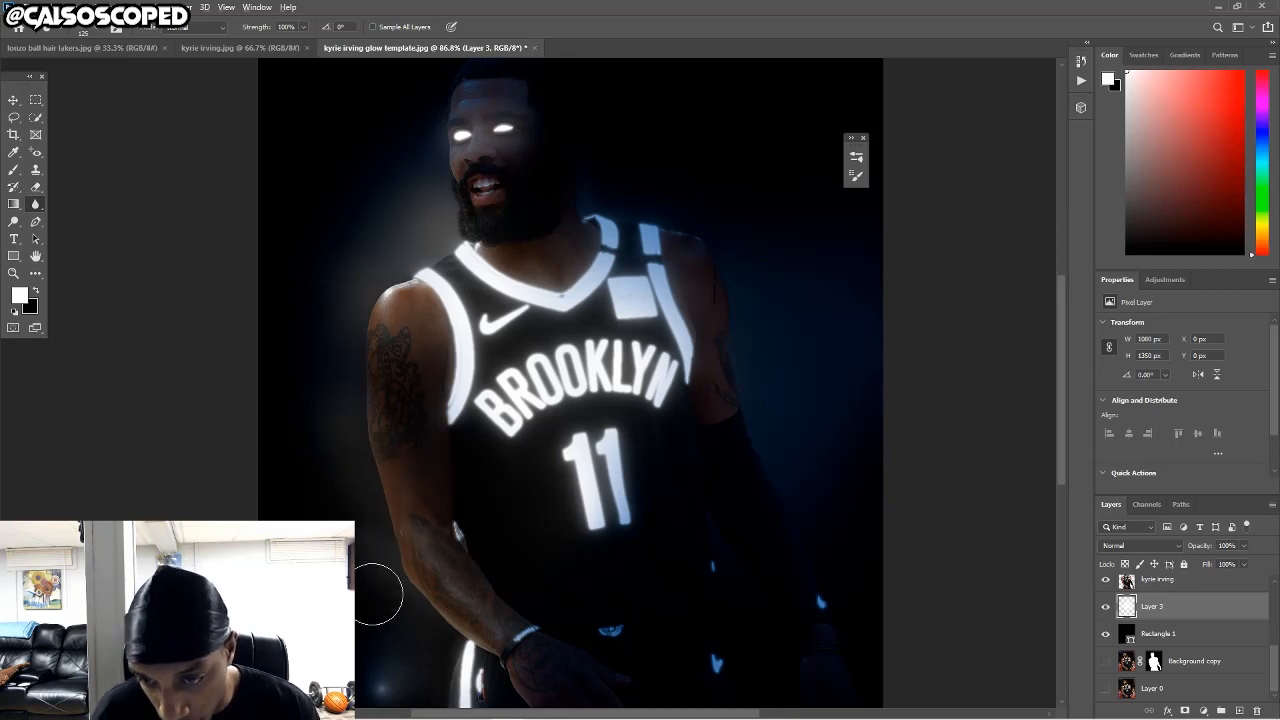
Examine the blurred glow beside the tattooed arm closely by hiding and reshowing Layer 3.
scroll(378, 595, up, 3)
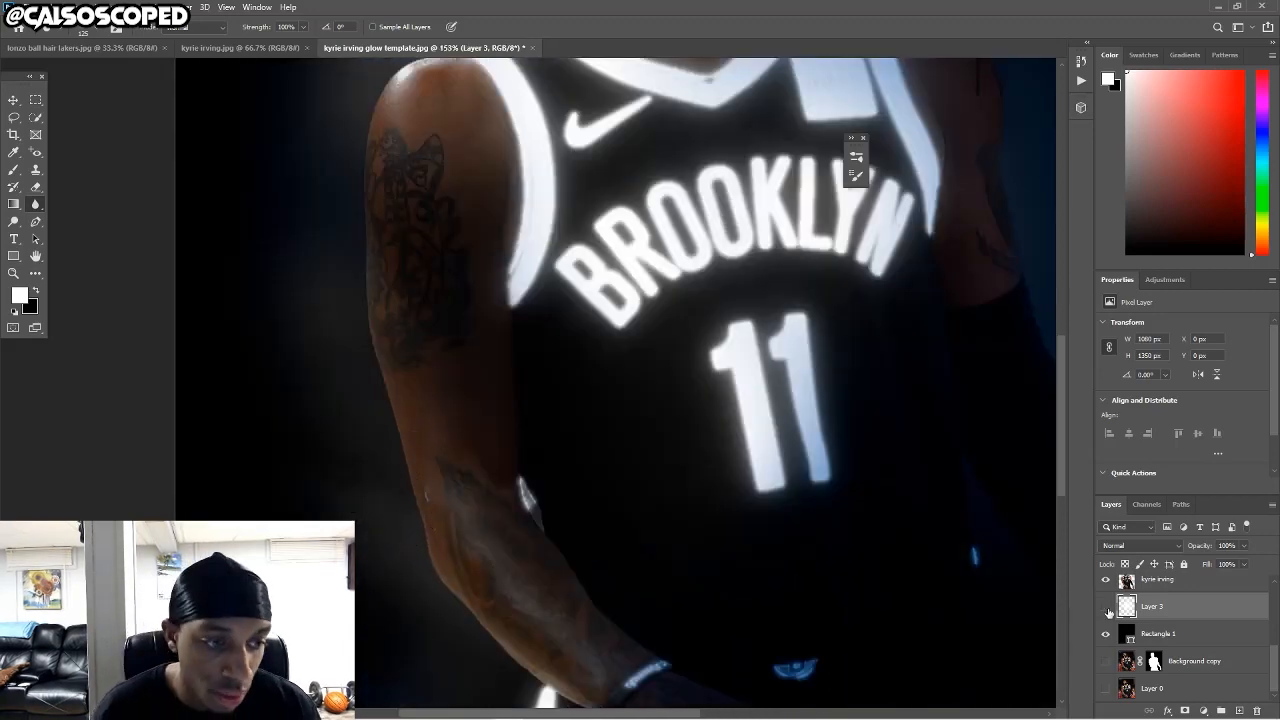
click(1106, 607)
click(1106, 607)
scroll(215, 245, down, 1)
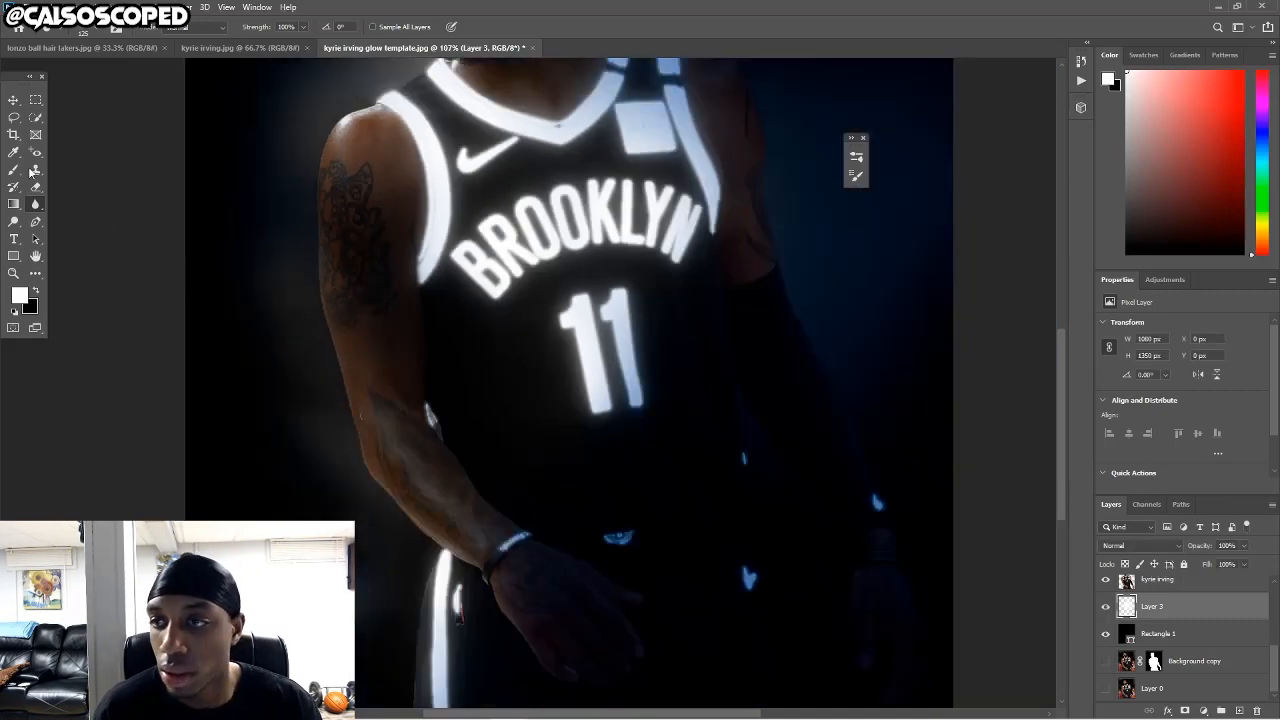
Try blending the Layer 3 glow beside the tattooed forearm with a 175 px Mixer Brush, undoing each stroke.
right_click(12, 172)
click(80, 209)
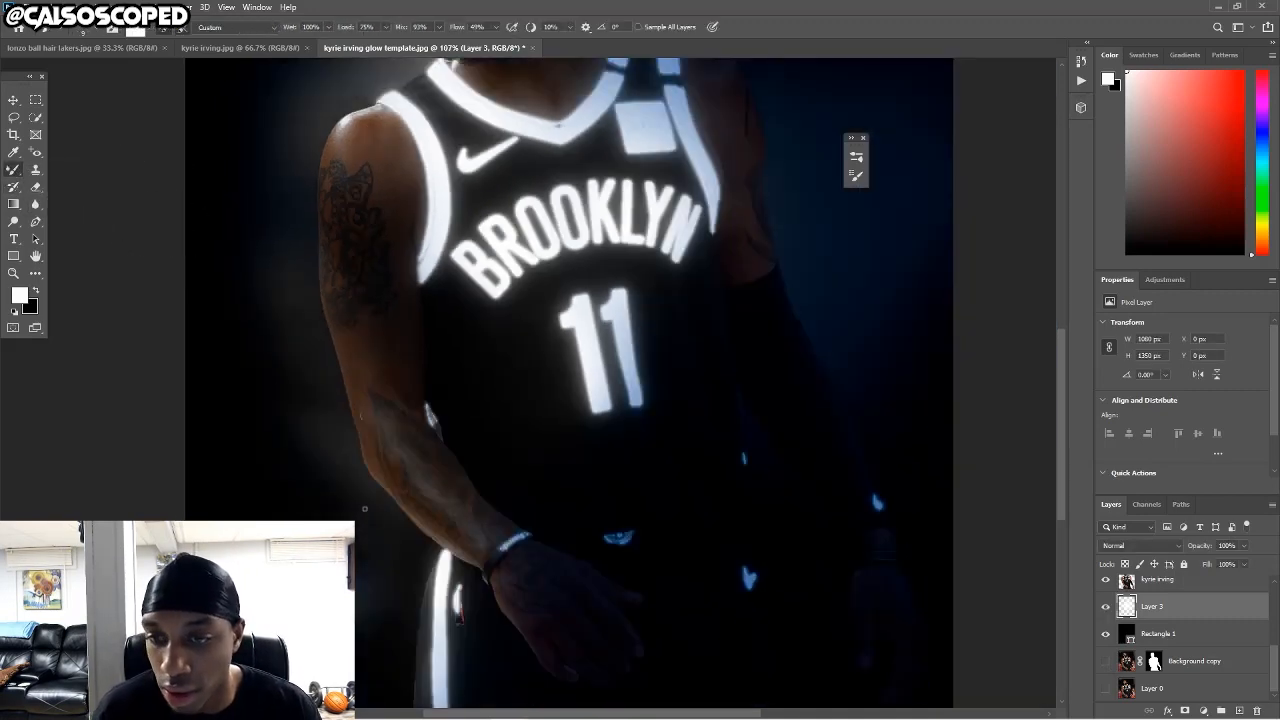
key(])
key(])
key(])
key(])
drag(350, 472, 327, 410)
key(ctrl+z)
click(332, 401)
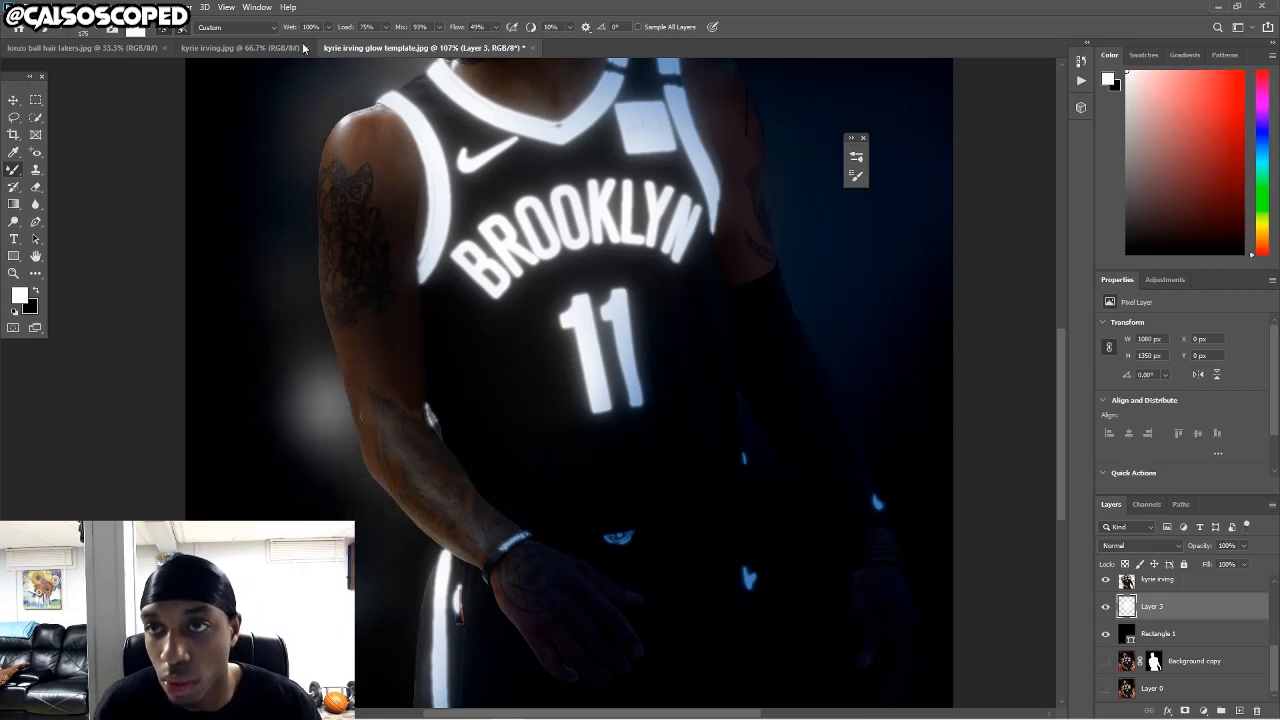
key(ctrl+z)
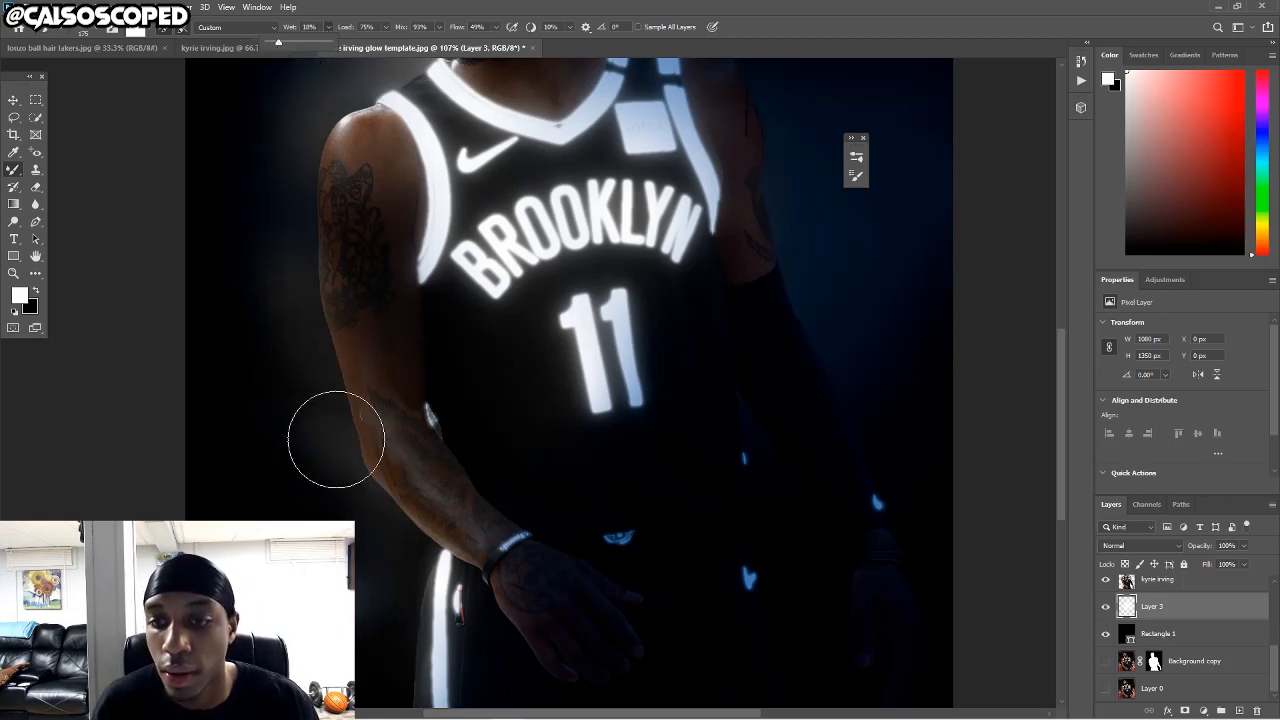
Try softening the glow at the player's elbow using the Mixer Brush with Wet at 18%.
click(330, 425)
key(ctrl+z)
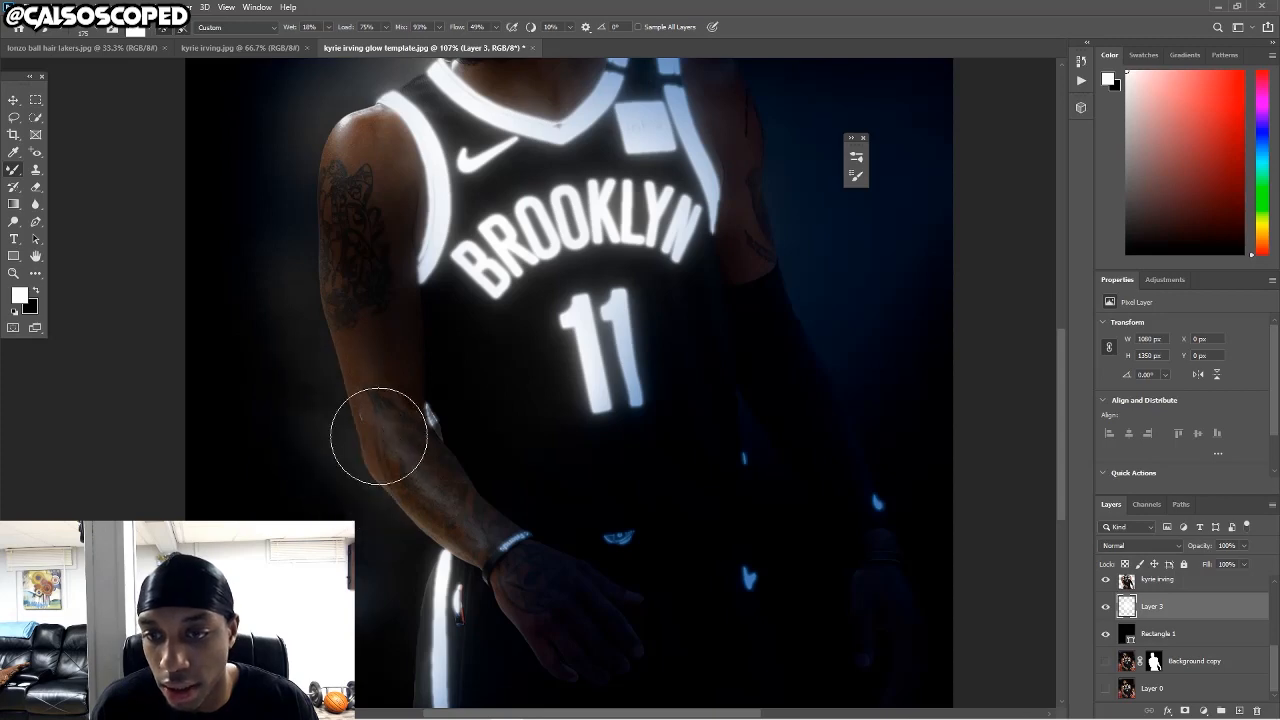
click(380, 432)
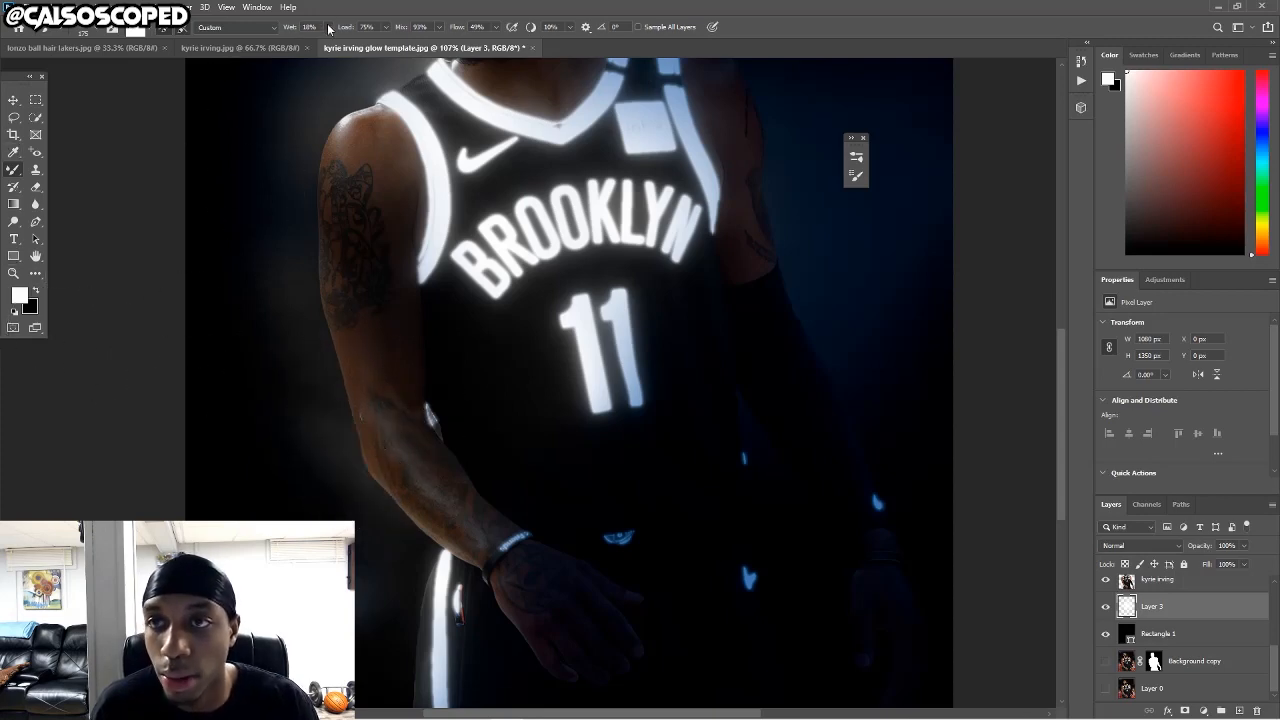
Set the Mixer Brush's Mix to 100%, try painting a sampled dark background colour beside the forearm, and undo the strokes.
click(438, 28)
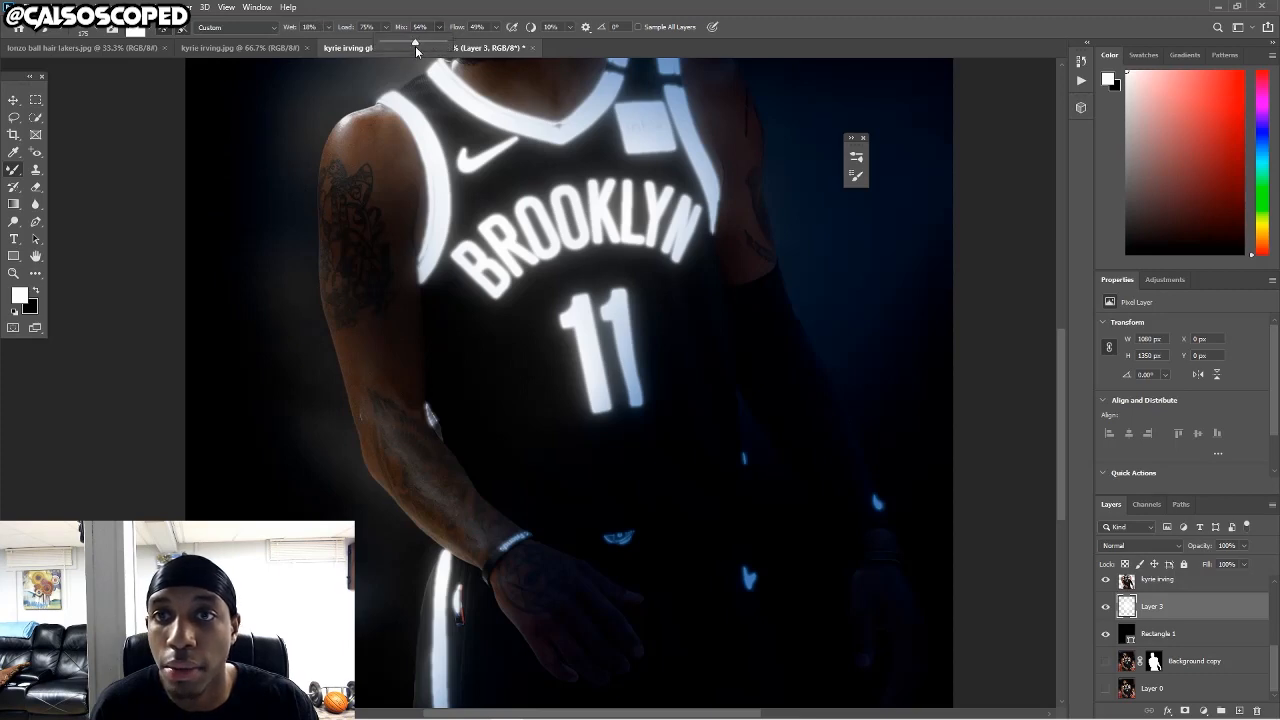
drag(415, 46, 452, 46)
key(i)
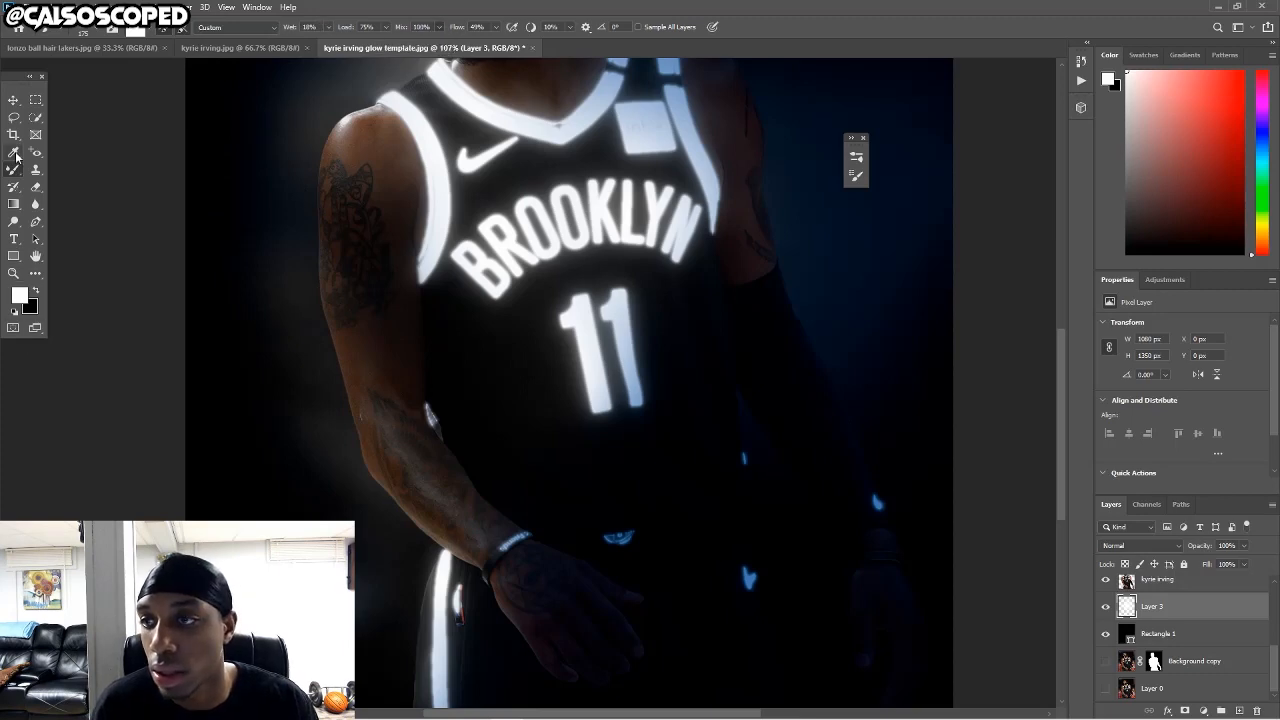
click(358, 416)
click(407, 536)
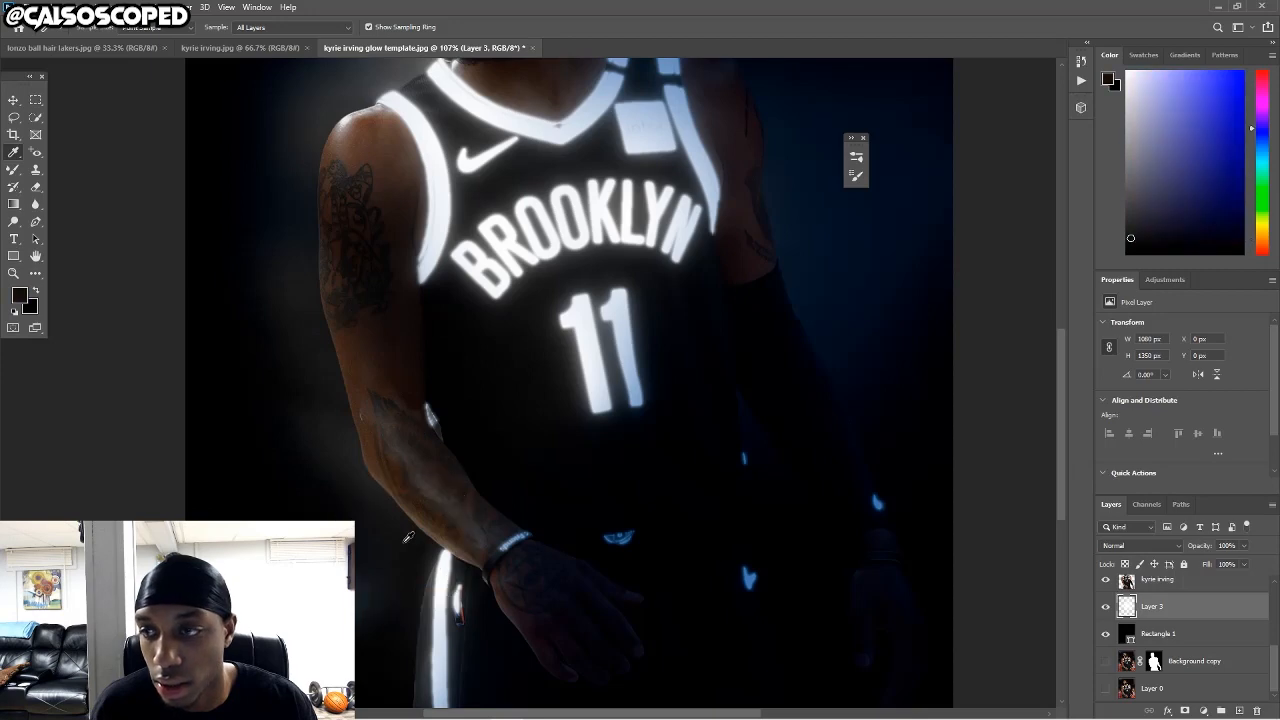
click(13, 171)
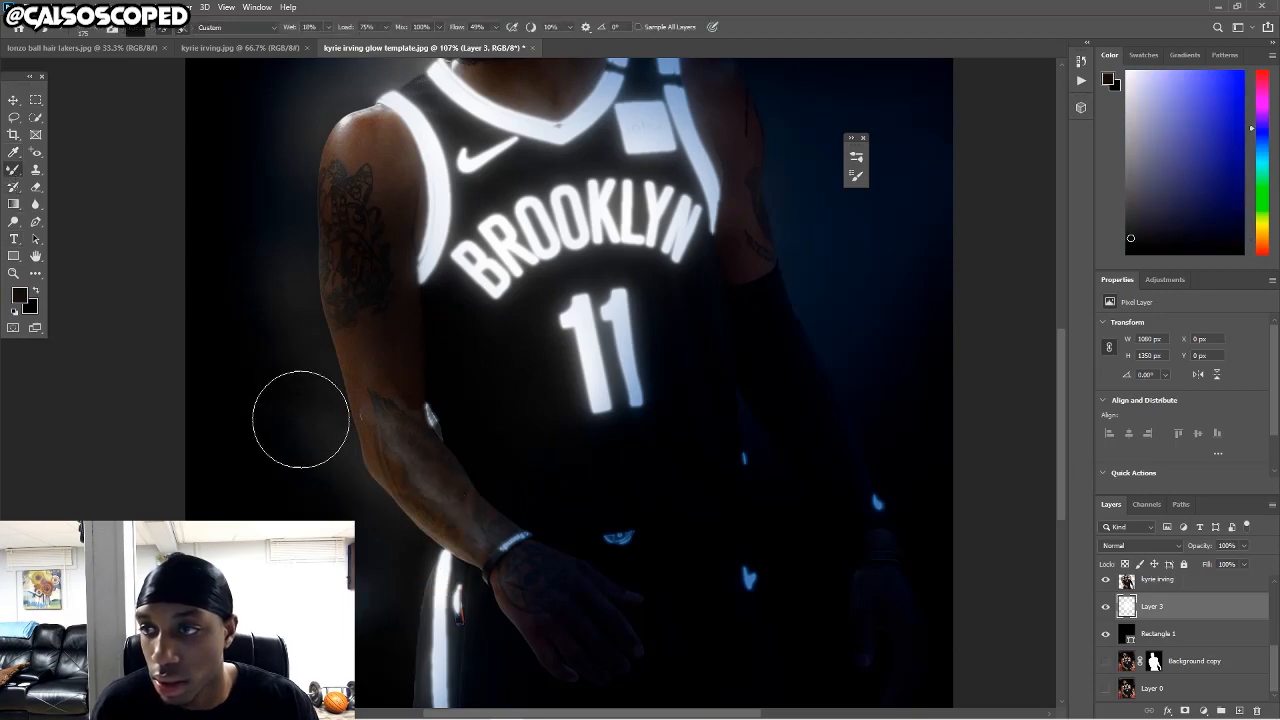
mouse_move(342, 456)
mouse_down()
mouse_move(335, 390)
mouse_move(379, 441)
mouse_move(360, 403)
mouse_move(382, 442)
mouse_up()
key(ctrl+z)
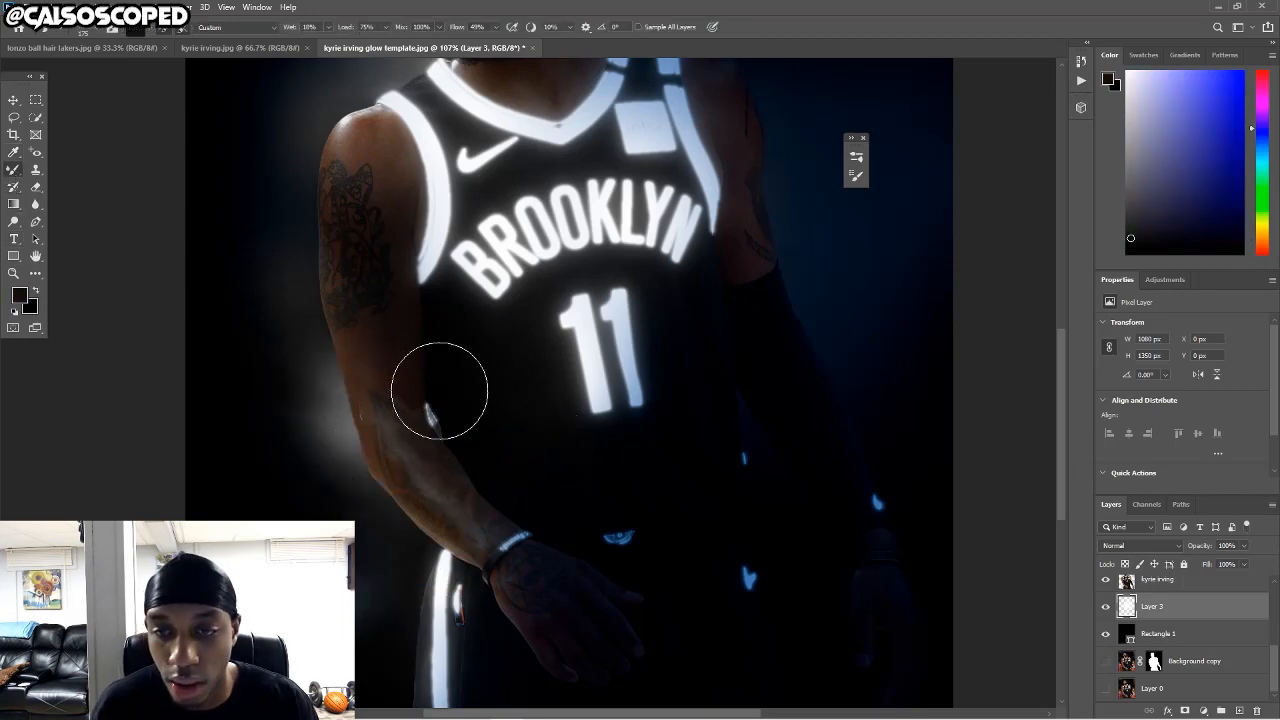
key(ctrl+z)
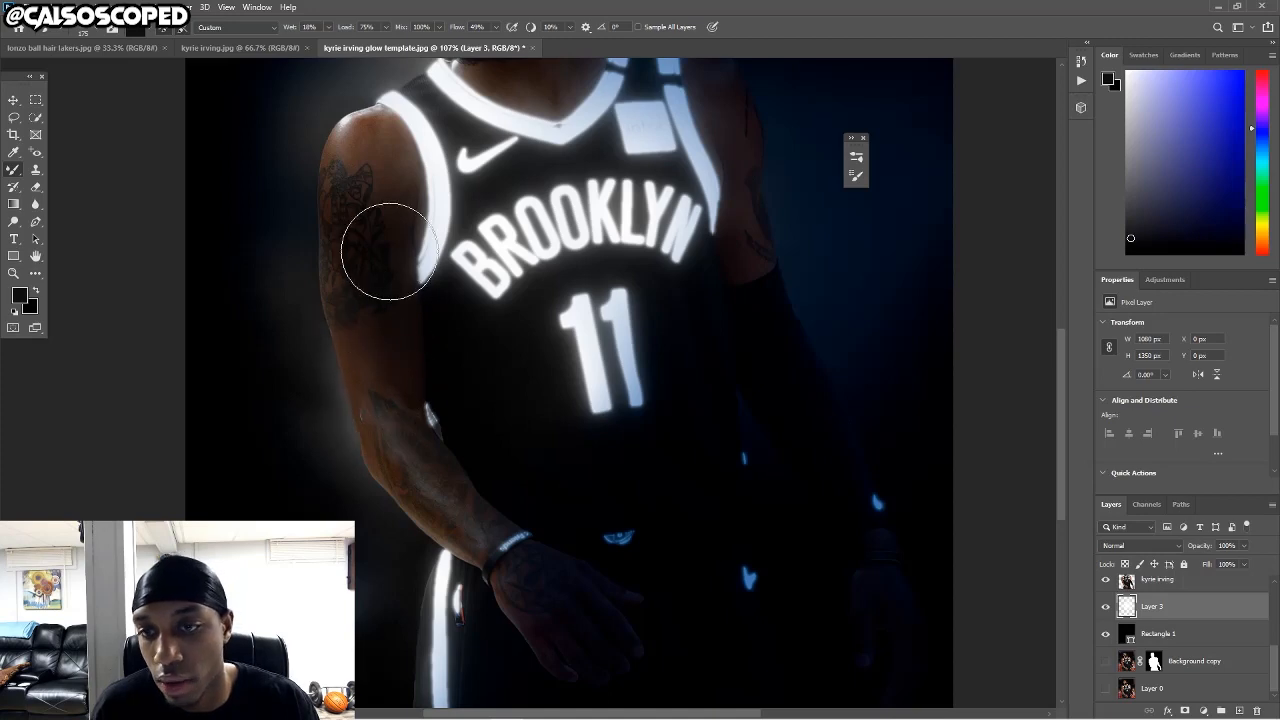
Load the player's outline as a selection from the white base layer's image.
scroll(370, 280, up, 2)
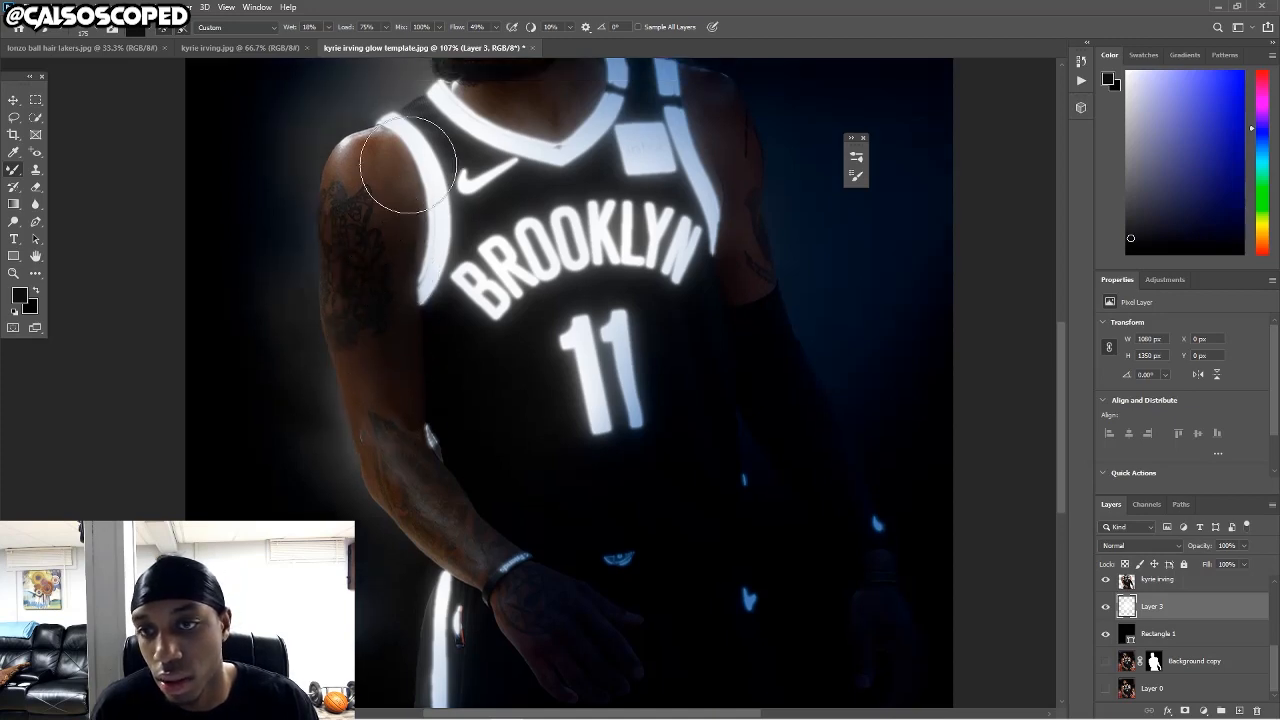
scroll(390, 160, down, 3)
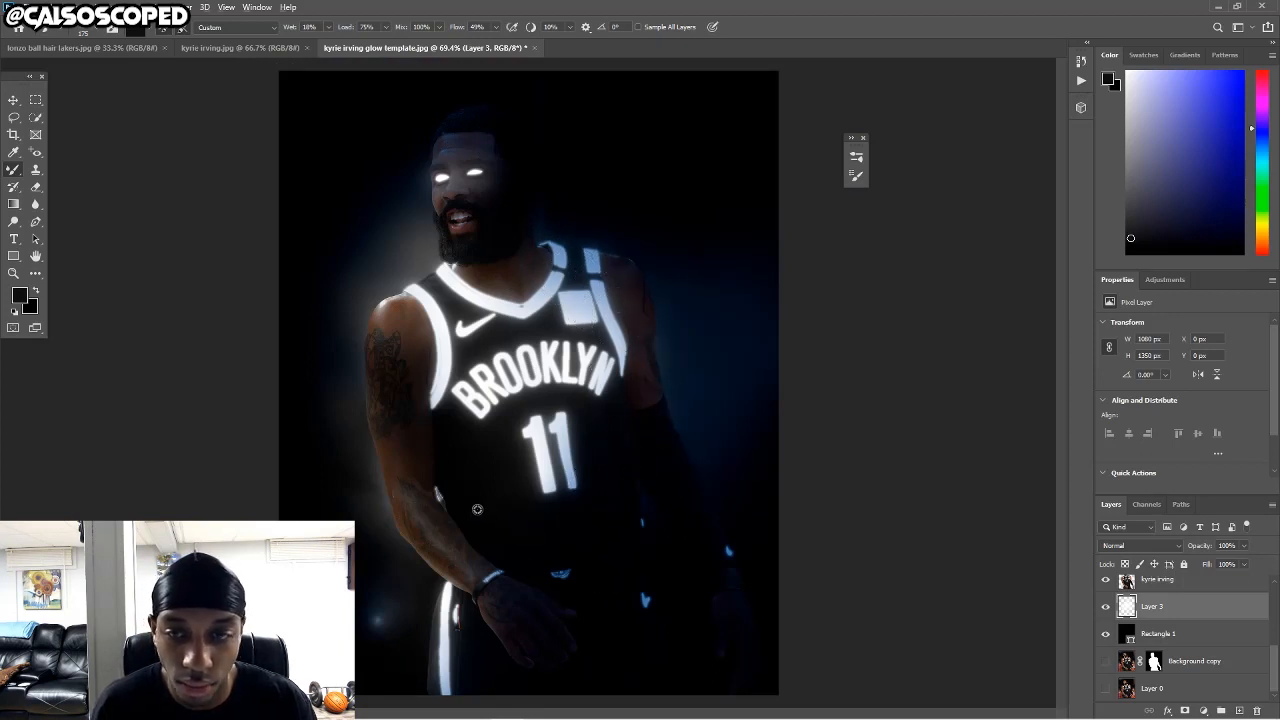
scroll(462, 447, down, 2)
click(14, 100)
scroll(337, 380, up, 2)
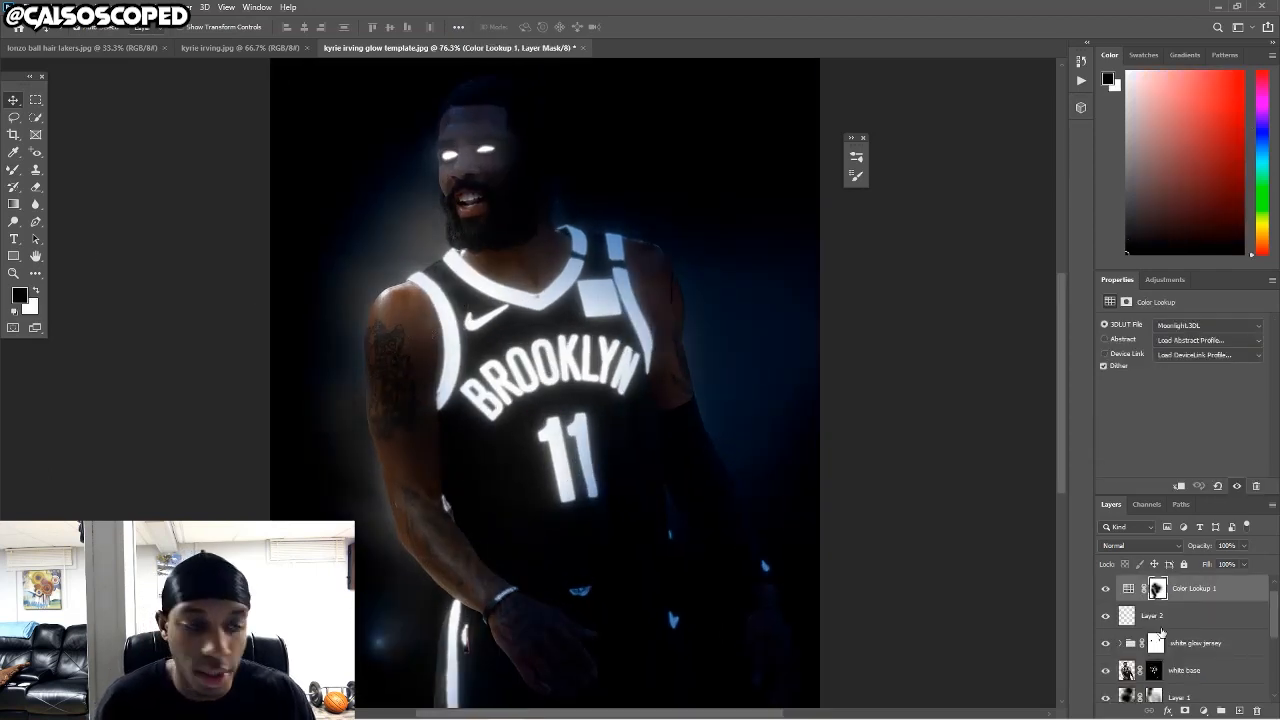
scroll(1215, 679, down, 1)
click(1168, 656)
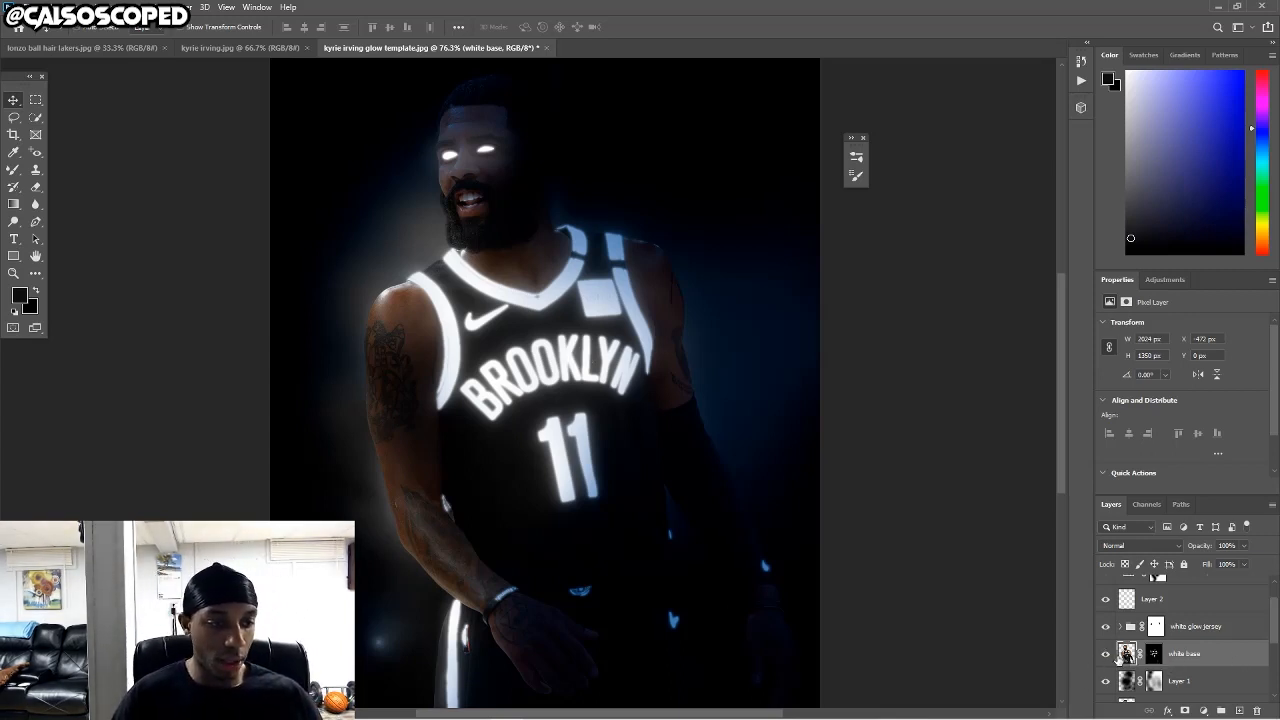
ctrl+click(1126, 654)
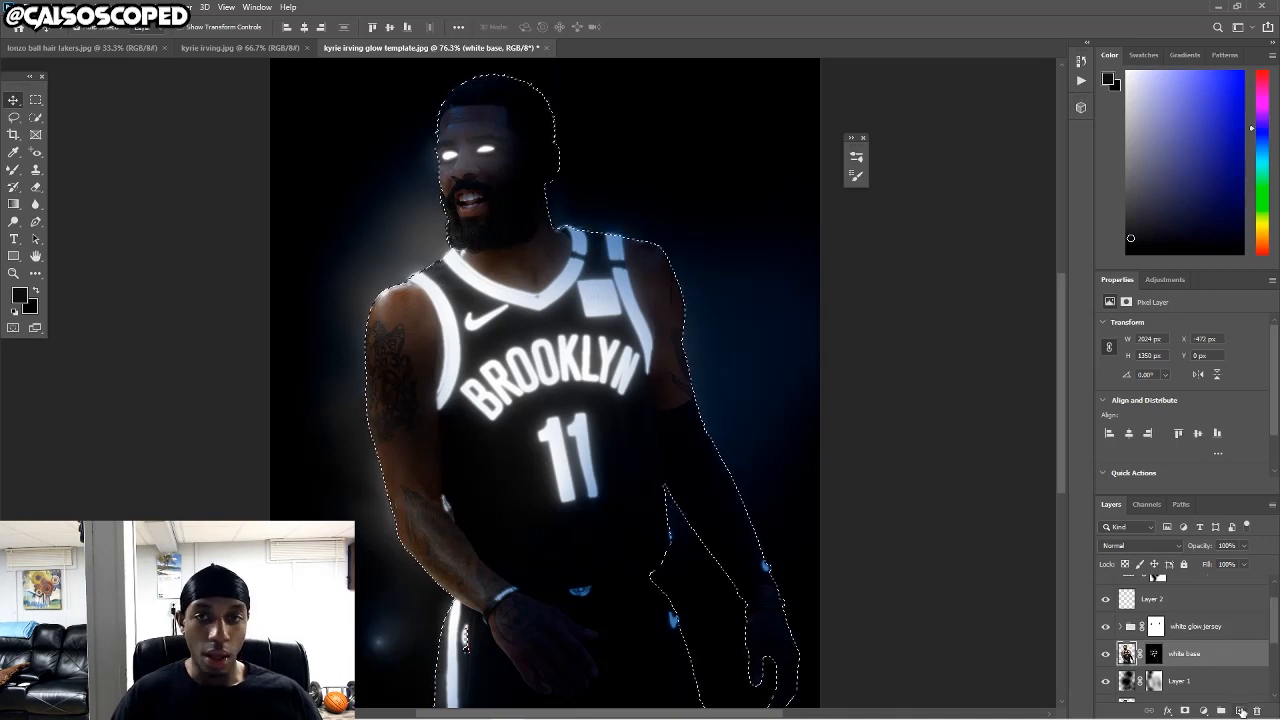
Add a new empty layer directly above the kyrie irving layer with the player's outline selected again.
scroll(1187, 690, down, 1)
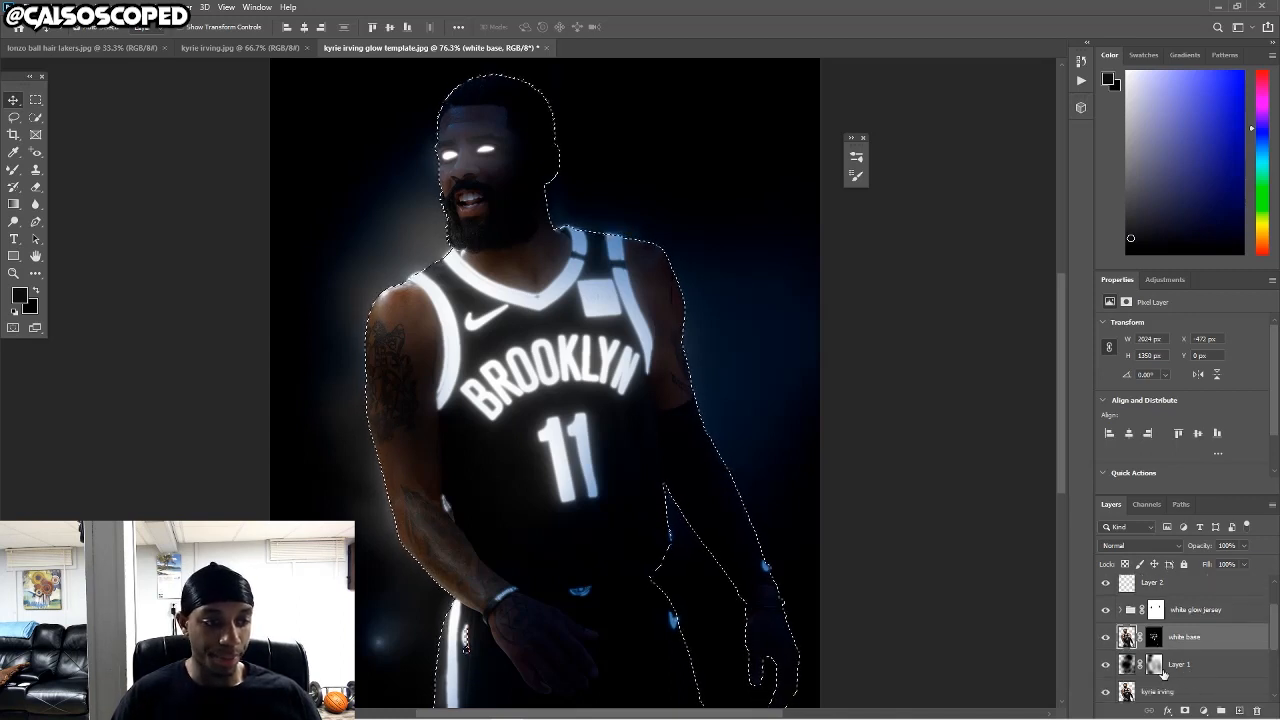
click(1127, 688)
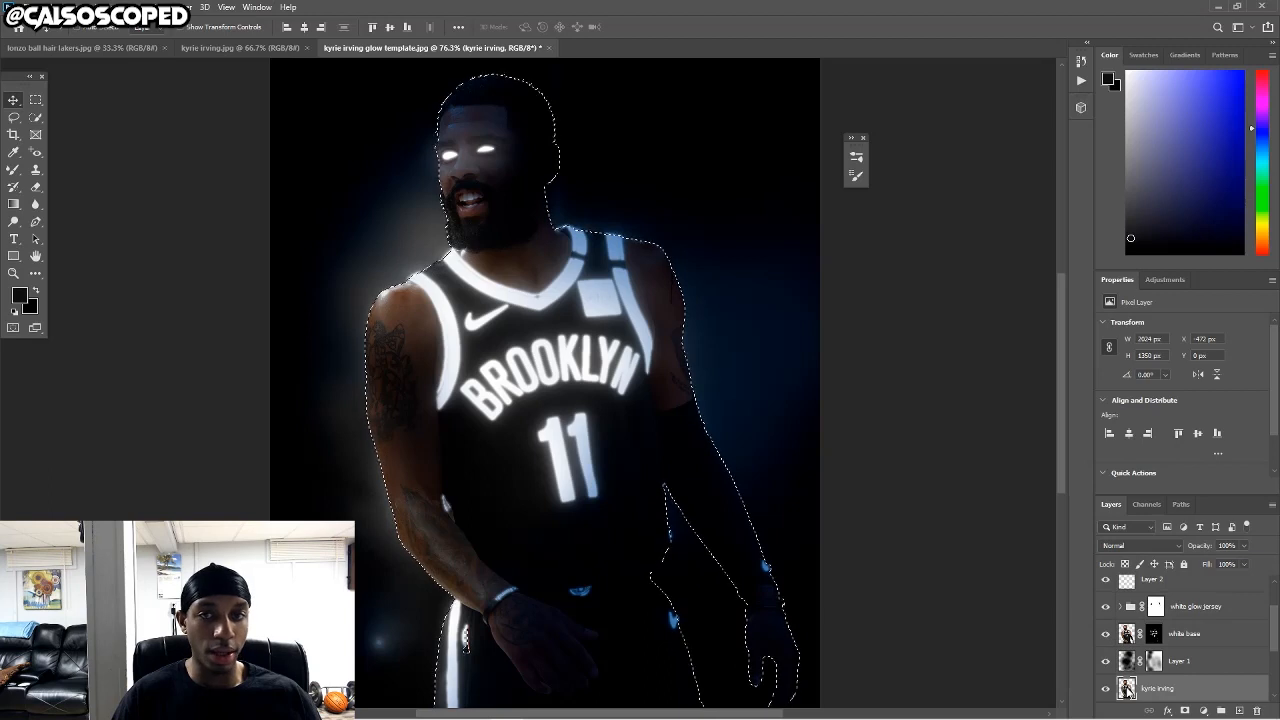
key(ctrl+d)
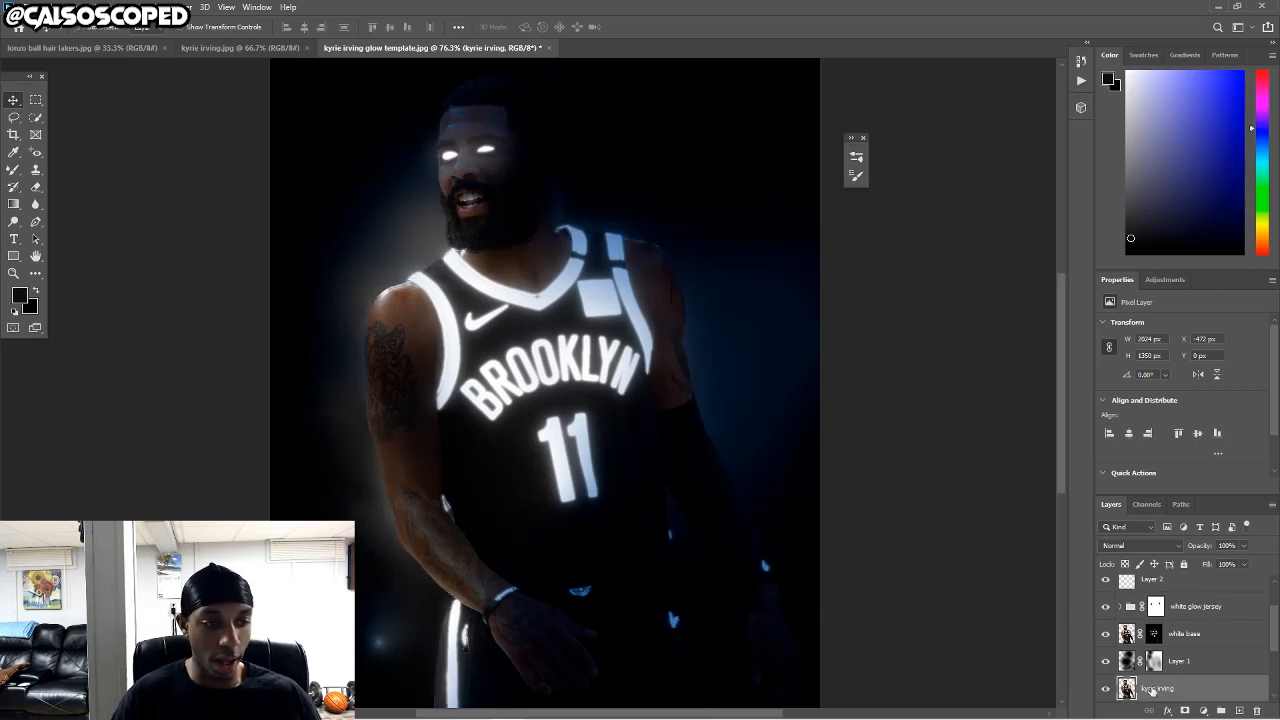
key(ctrl+shift+d)
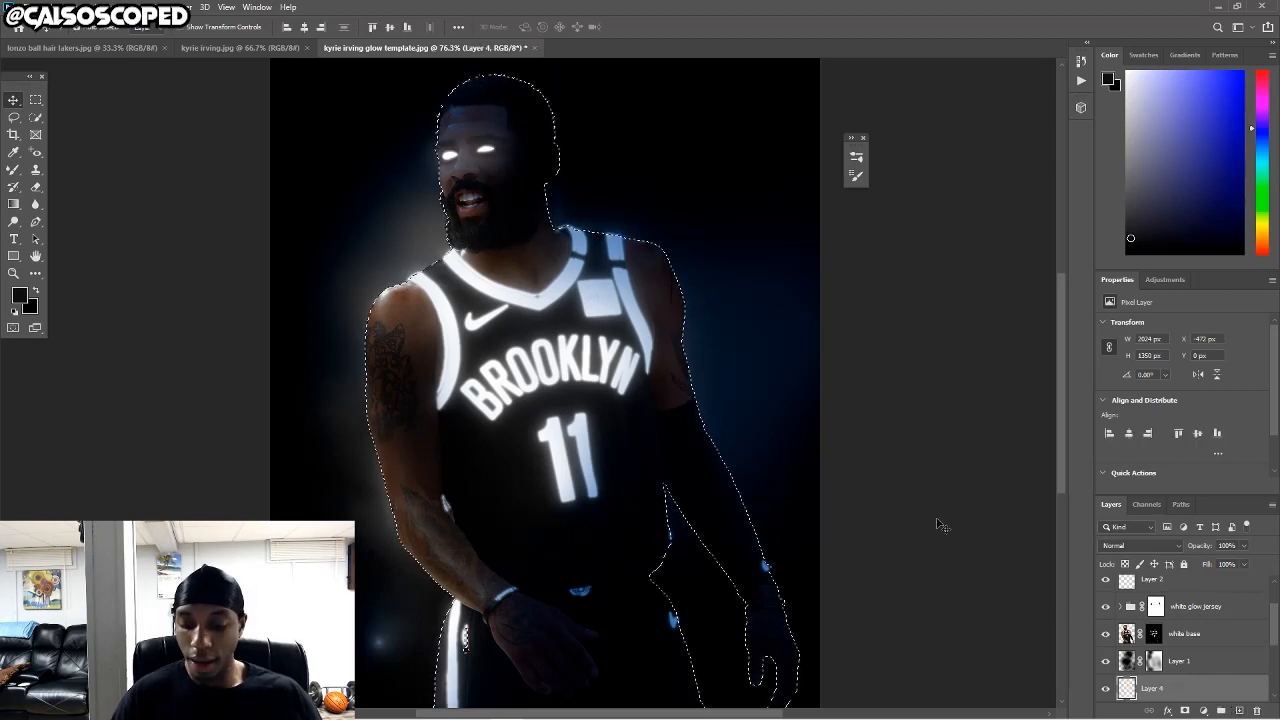
Set up the regular Brush with white as the foreground colour and the soft round 30 px tip at 0% hardness.
key(b)
click(14, 317)
key(x)
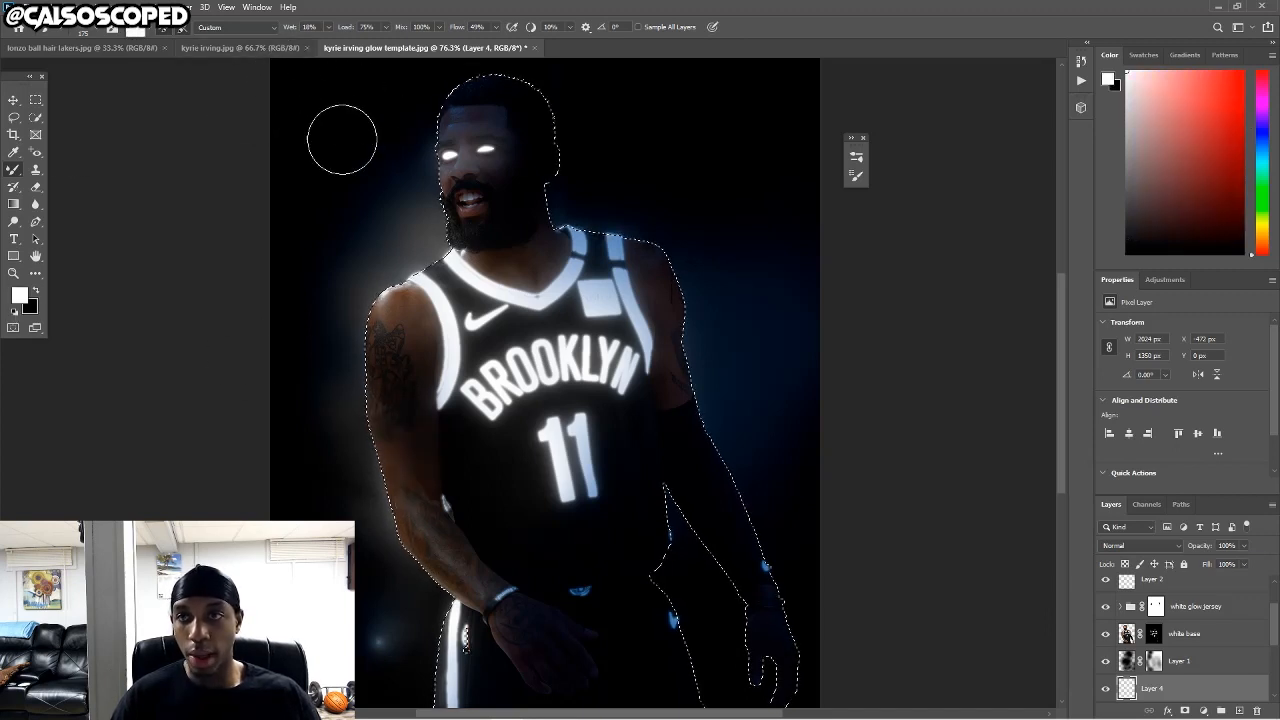
right_click(22, 170)
click(62, 168)
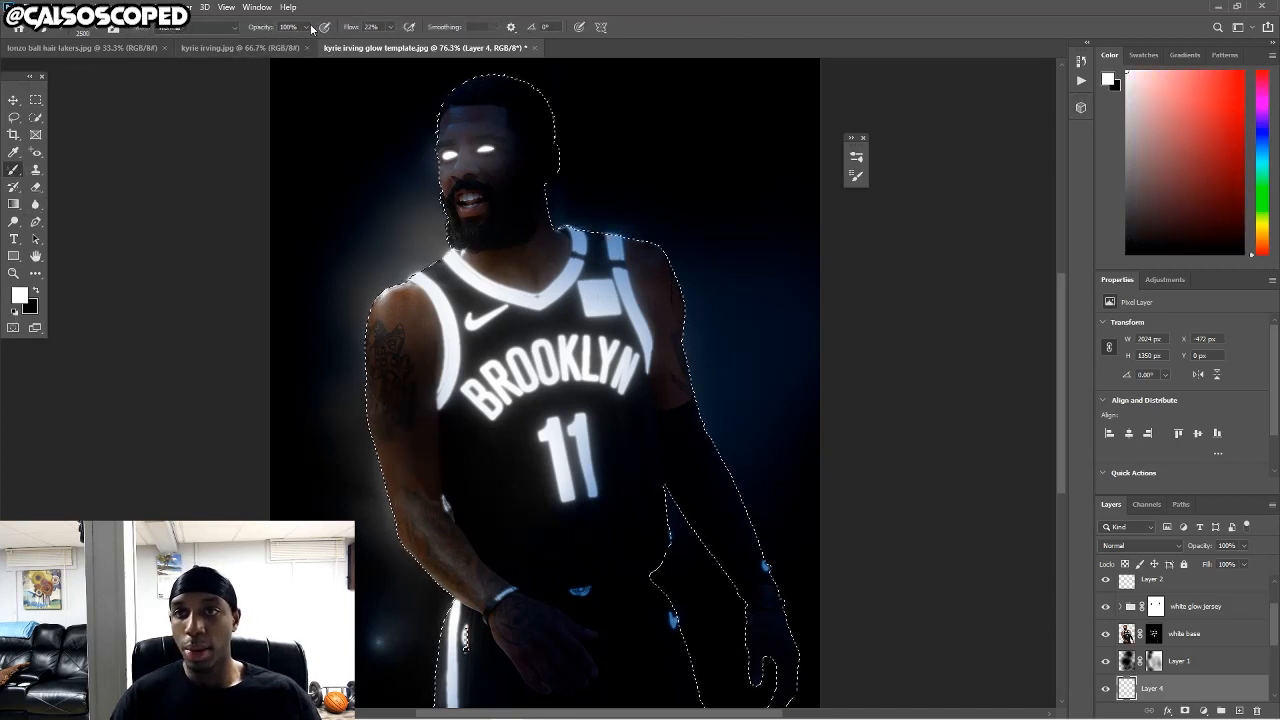
click(113, 28)
scroll(733, 186, up, 1)
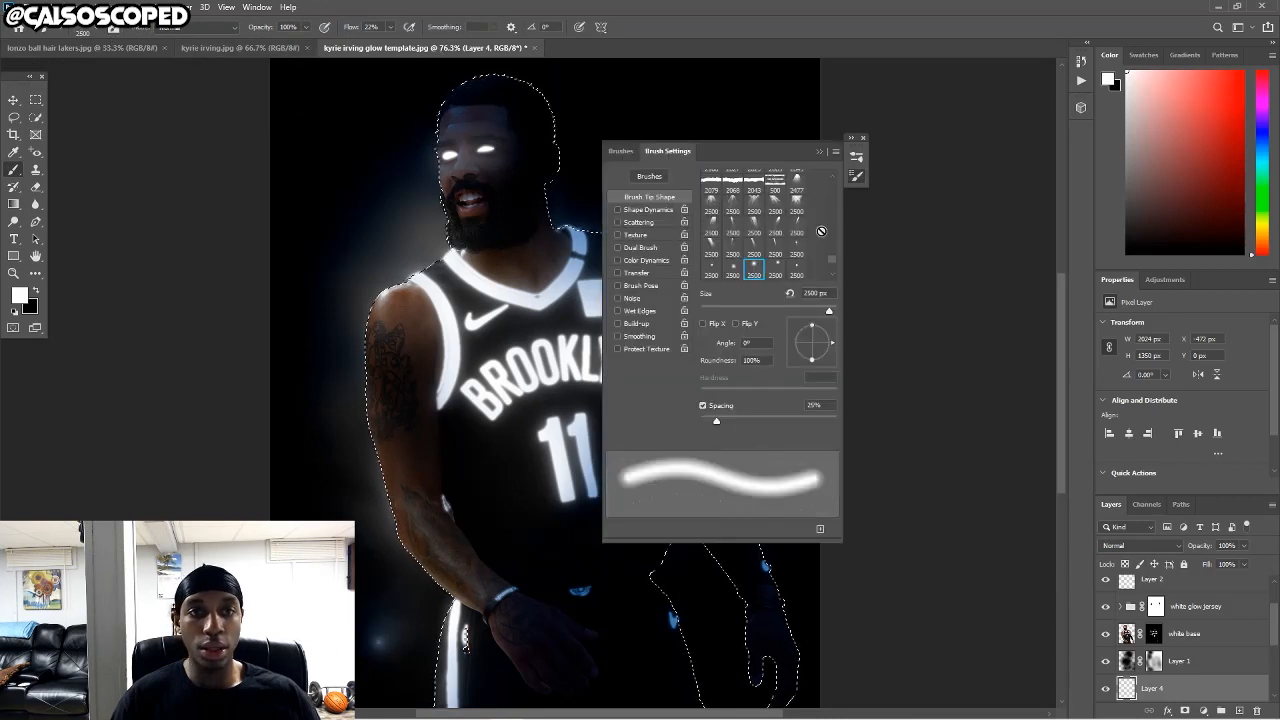
drag(833, 257, 833, 186)
click(712, 177)
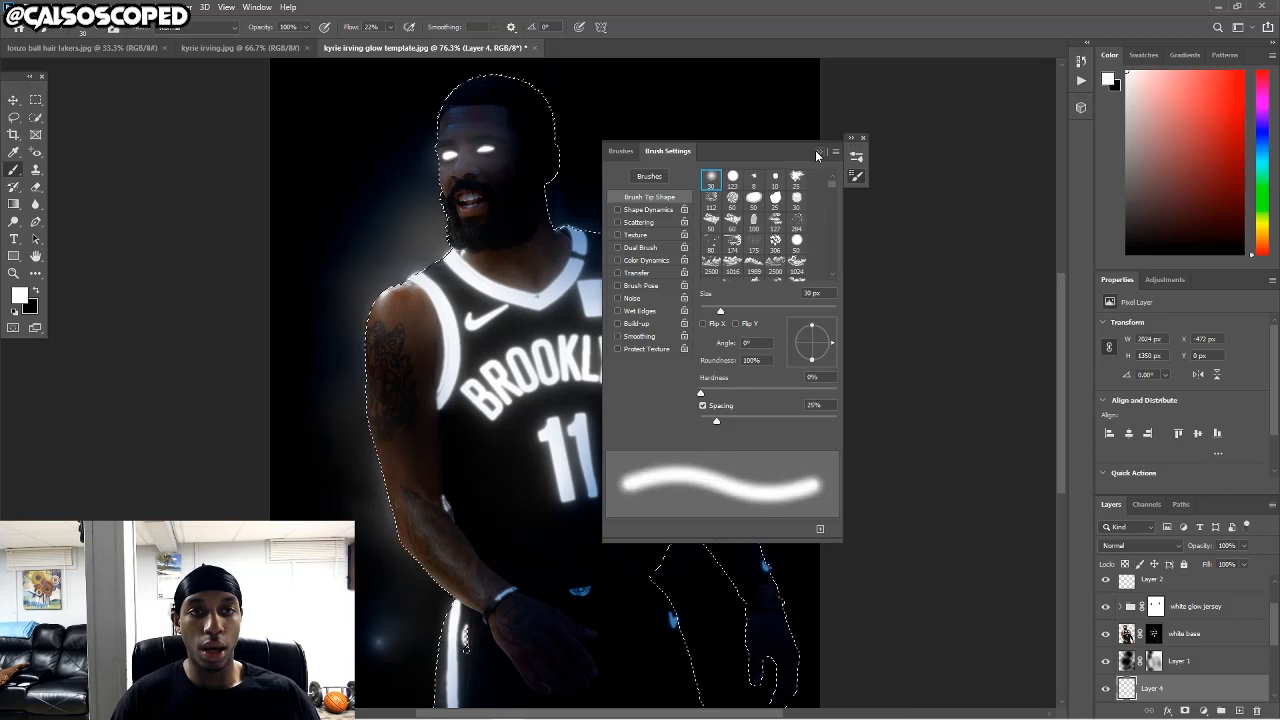
click(819, 151)
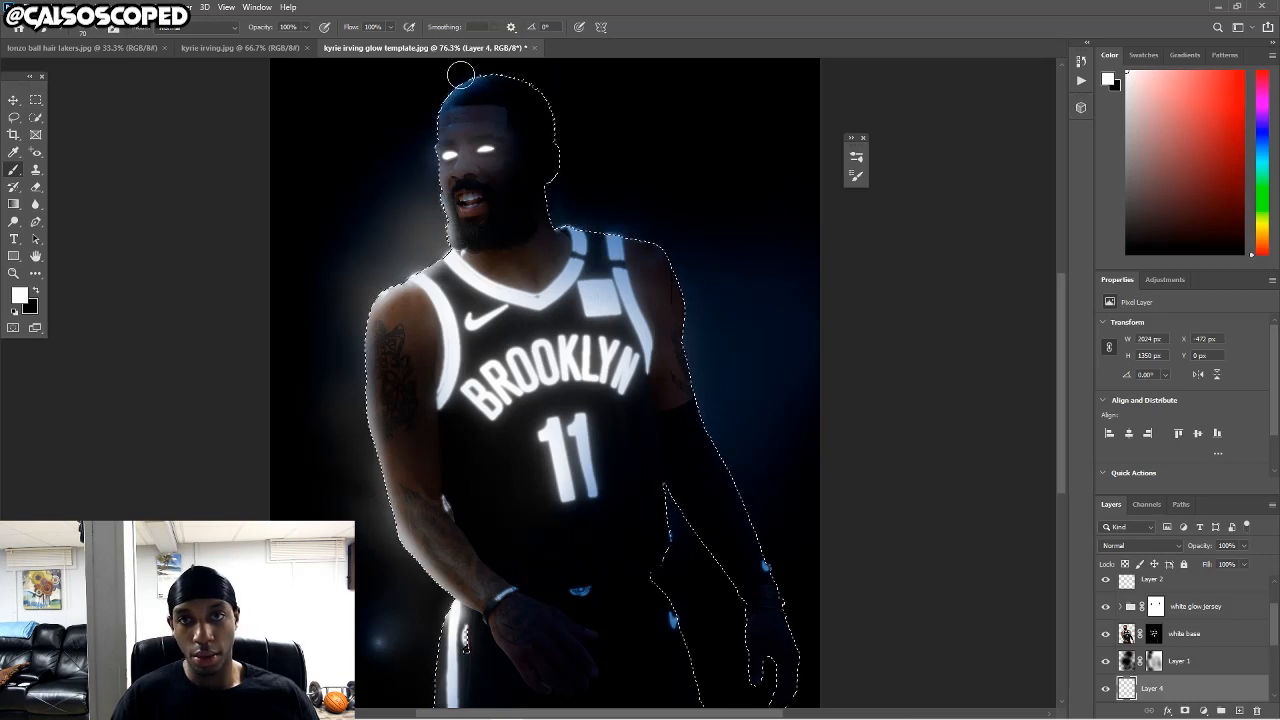
Paint a soft white rim light inside the selection along the head, outer arm and shorts, and move Layer 4 above Layer 1.
scroll(447, 85, down, 3)
scroll(452, 142, up, 1)
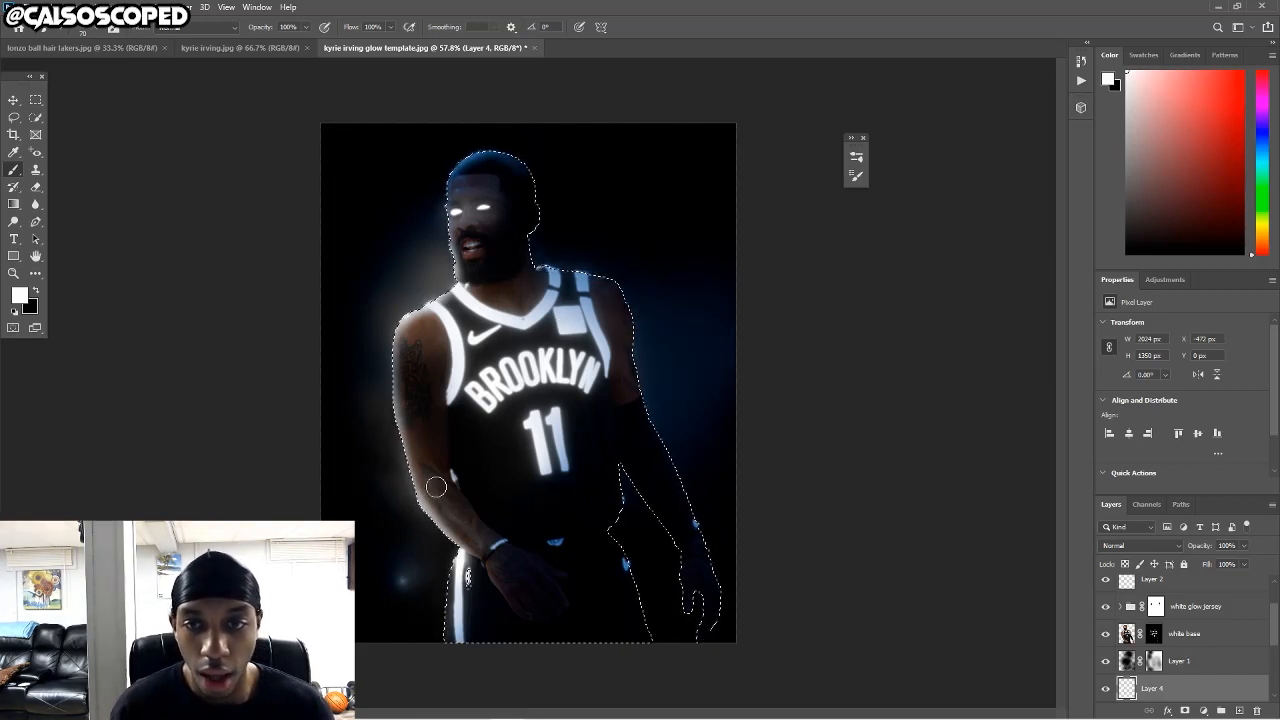
drag(1153, 682, 1150, 652)
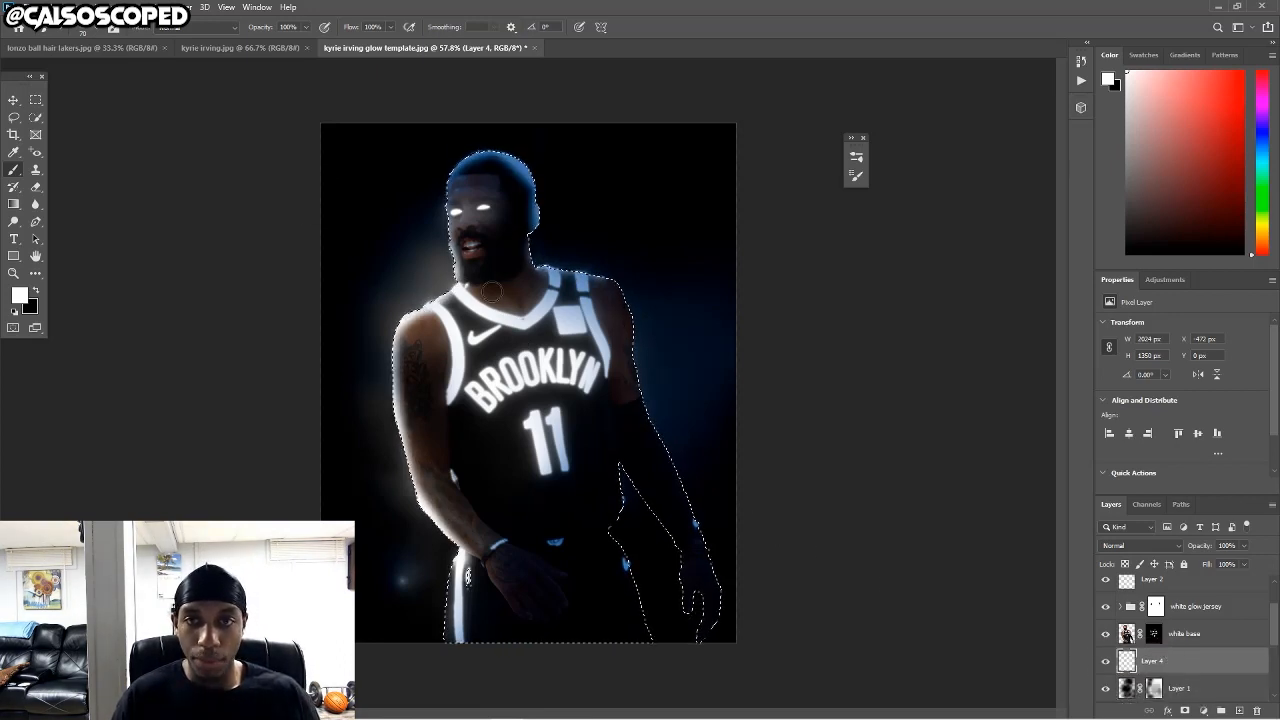
scroll(460, 622, up, 2)
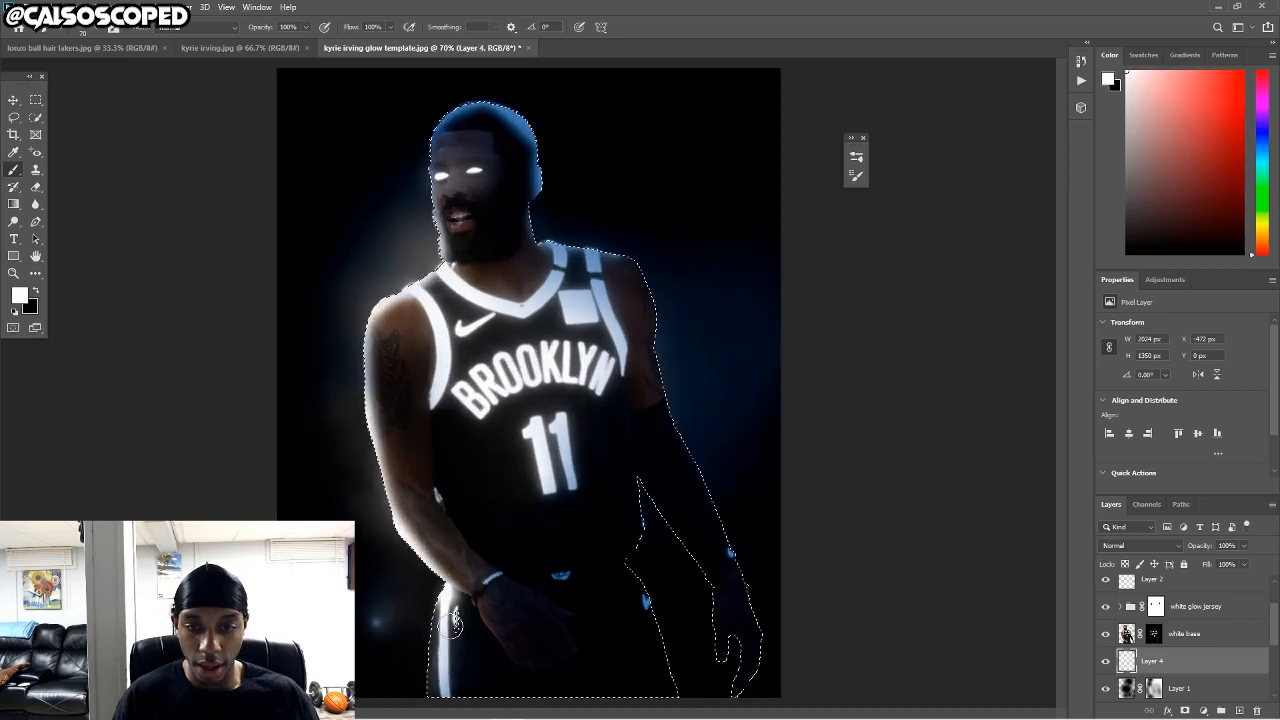
mouse_move(425, 640)
mouse_down()
mouse_move(418, 704)
mouse_move(418, 648)
mouse_up()
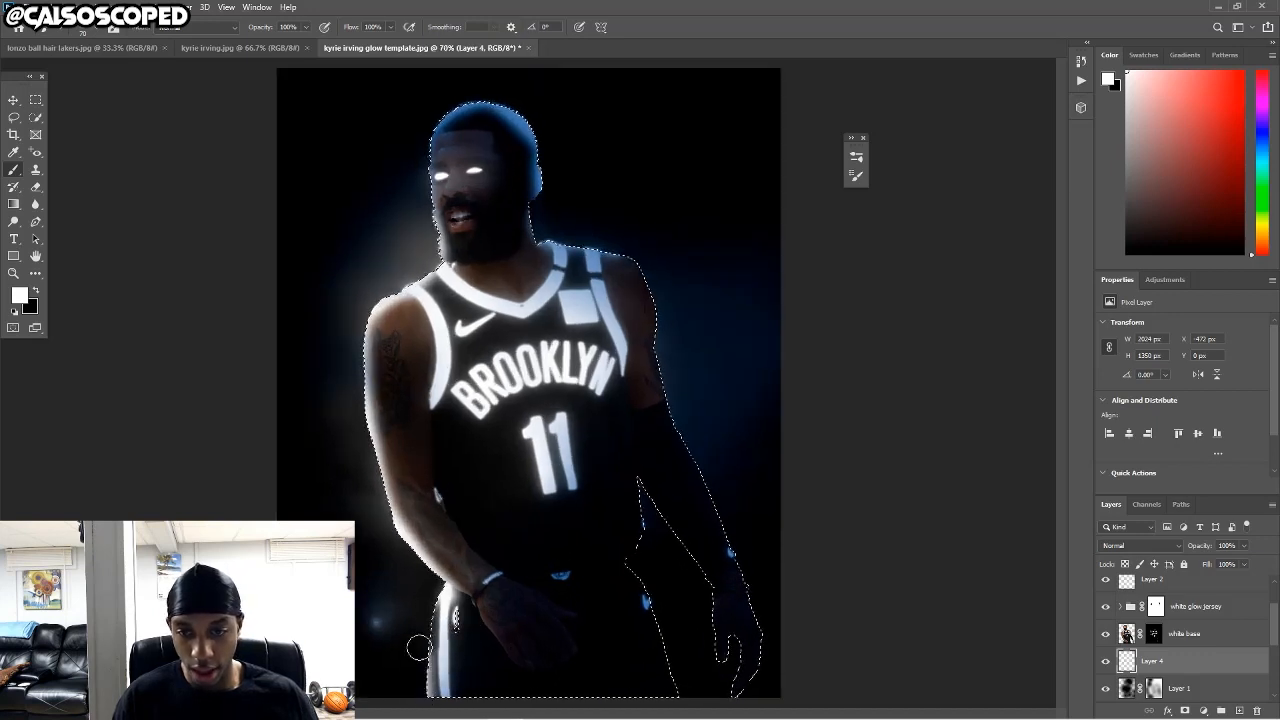
drag(427, 603, 417, 671)
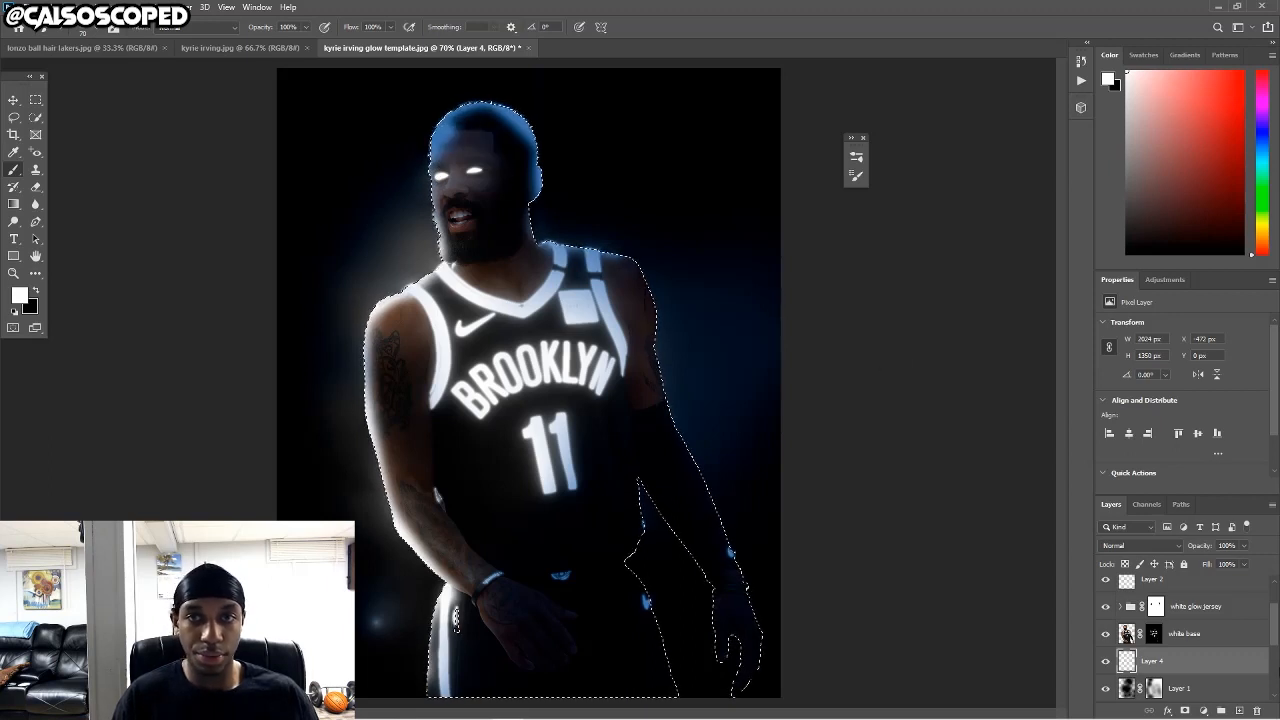
Move Layer 4 above the white glow jersey group and check the rim light with the selection outline off.
drag(1222, 664, 1217, 594)
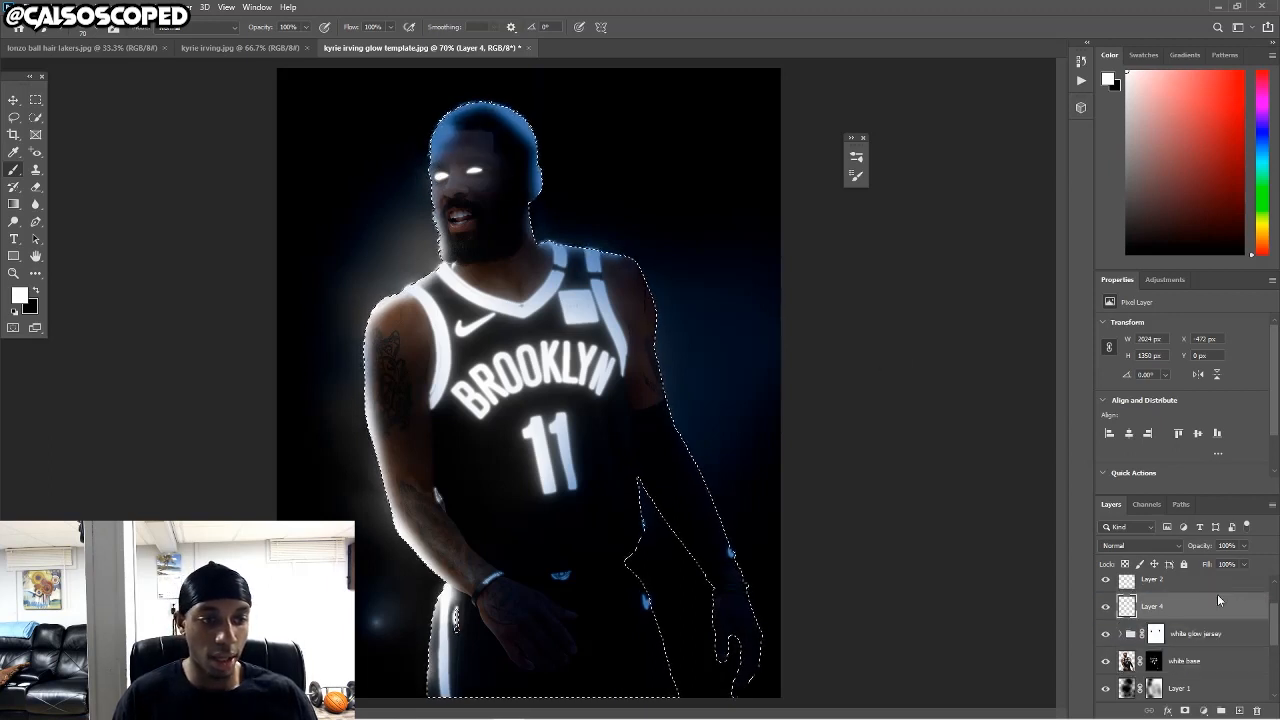
click(1105, 607)
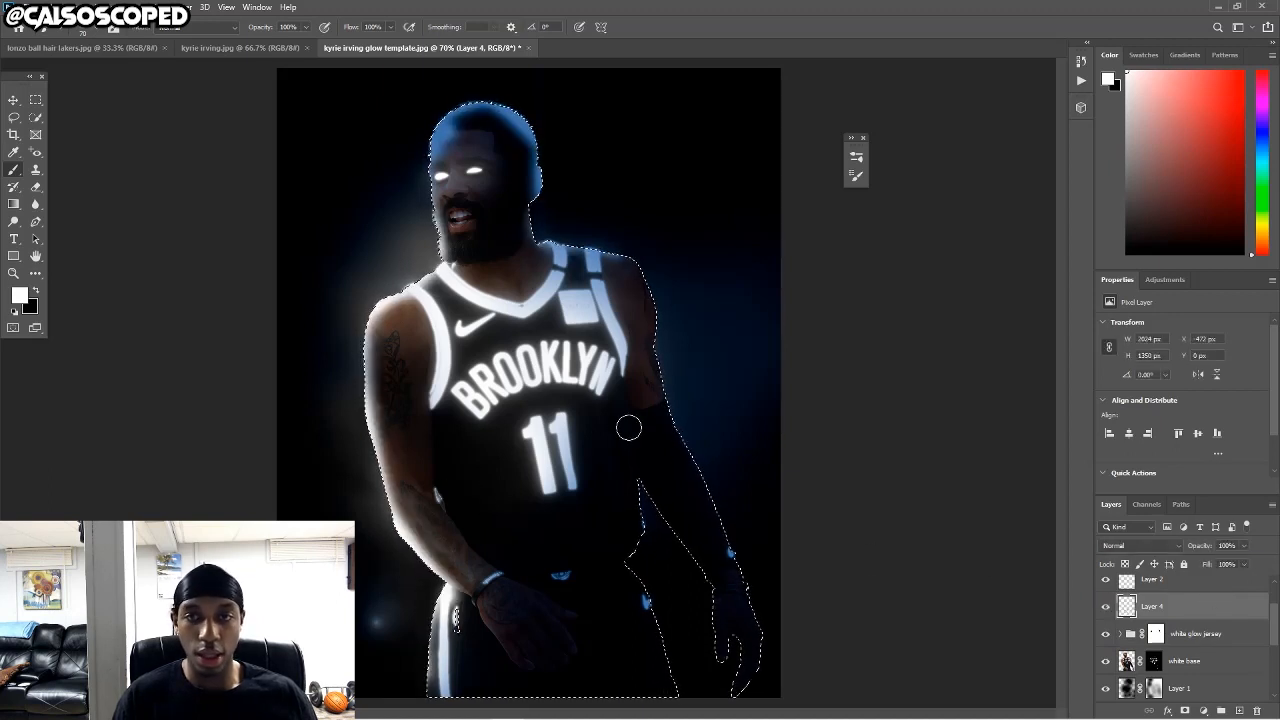
key(ctrl+d)
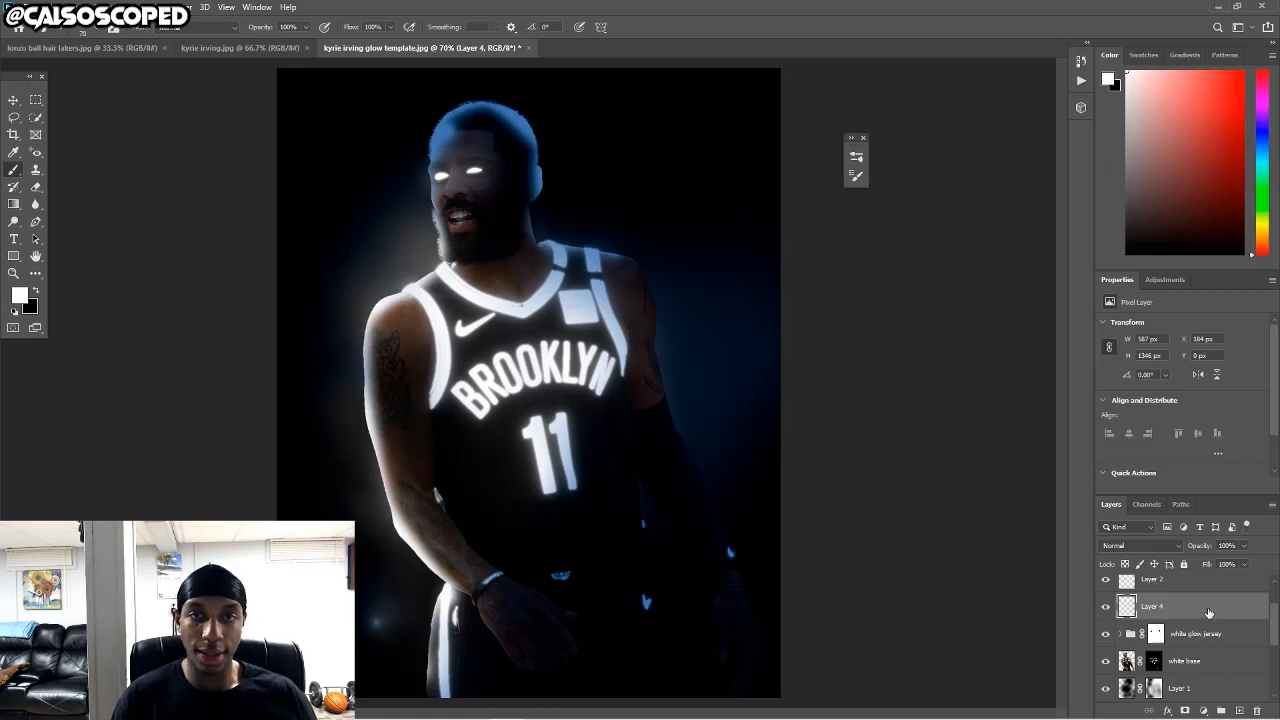
key(ctrl+shift+d)
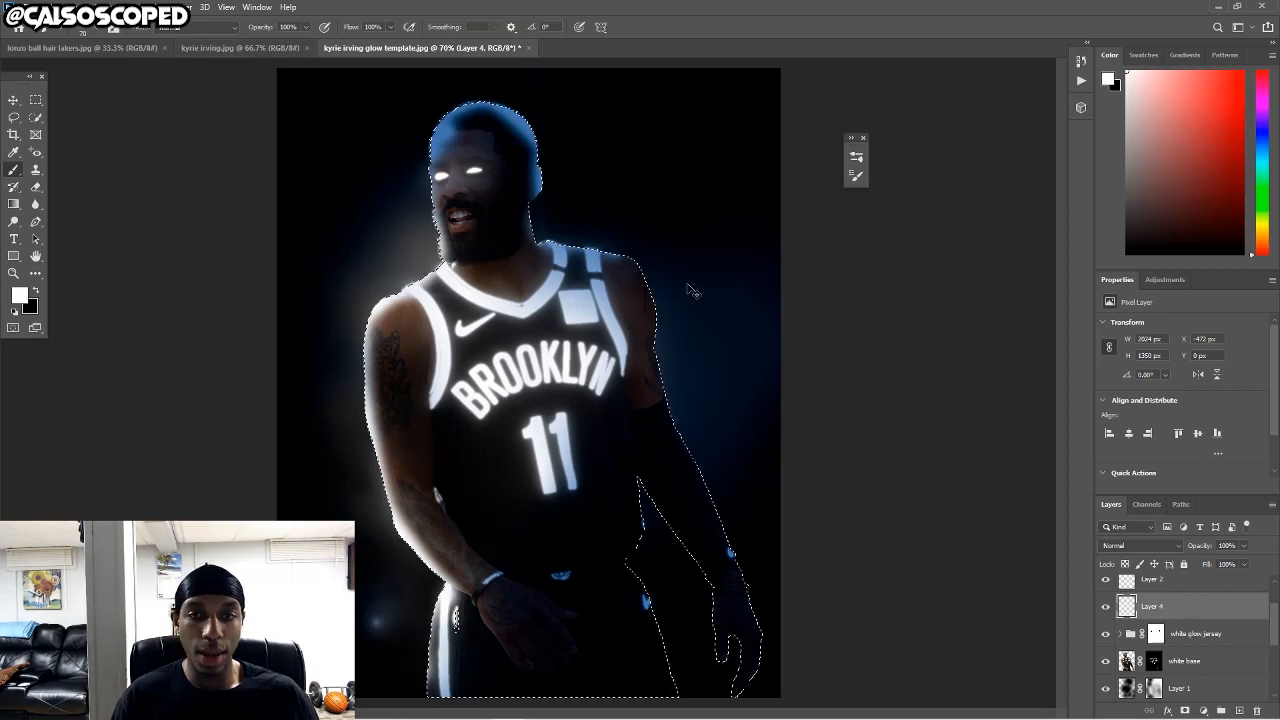
key(ctrl+d)
Convert the rim-light layer, Layer 4, to a smart object.
click(190, 8)
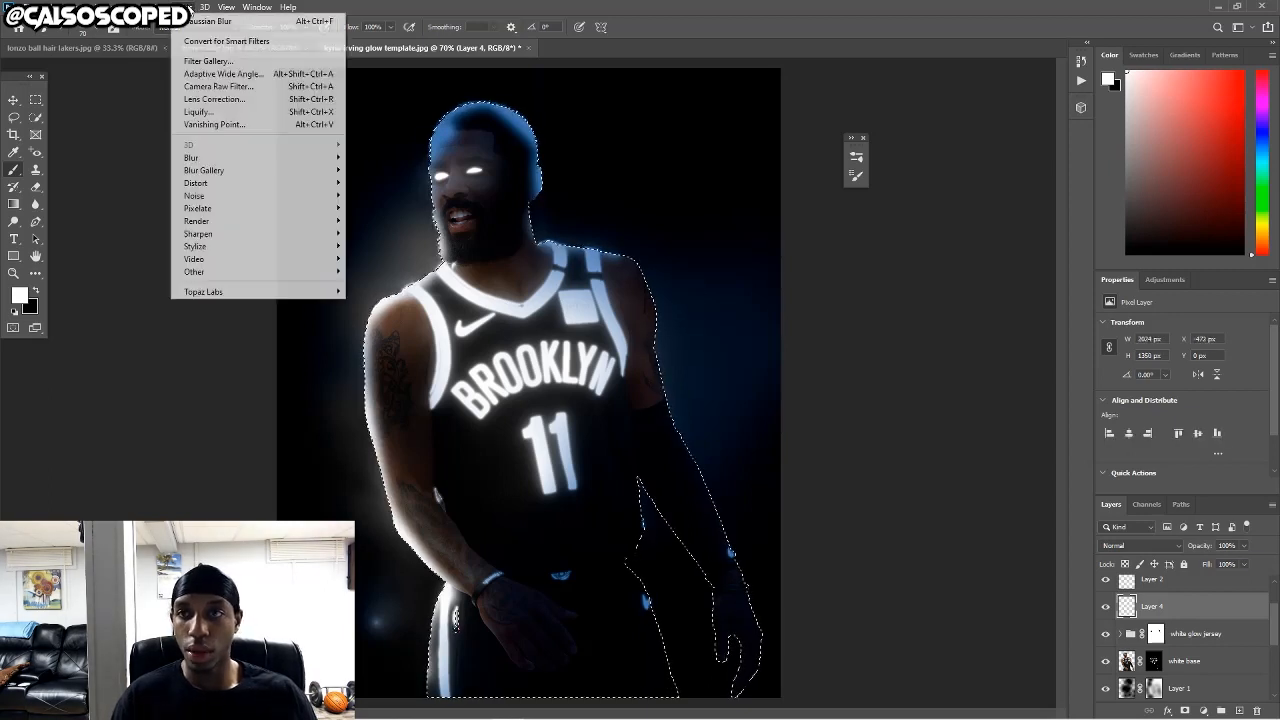
mouse_move(260, 158)
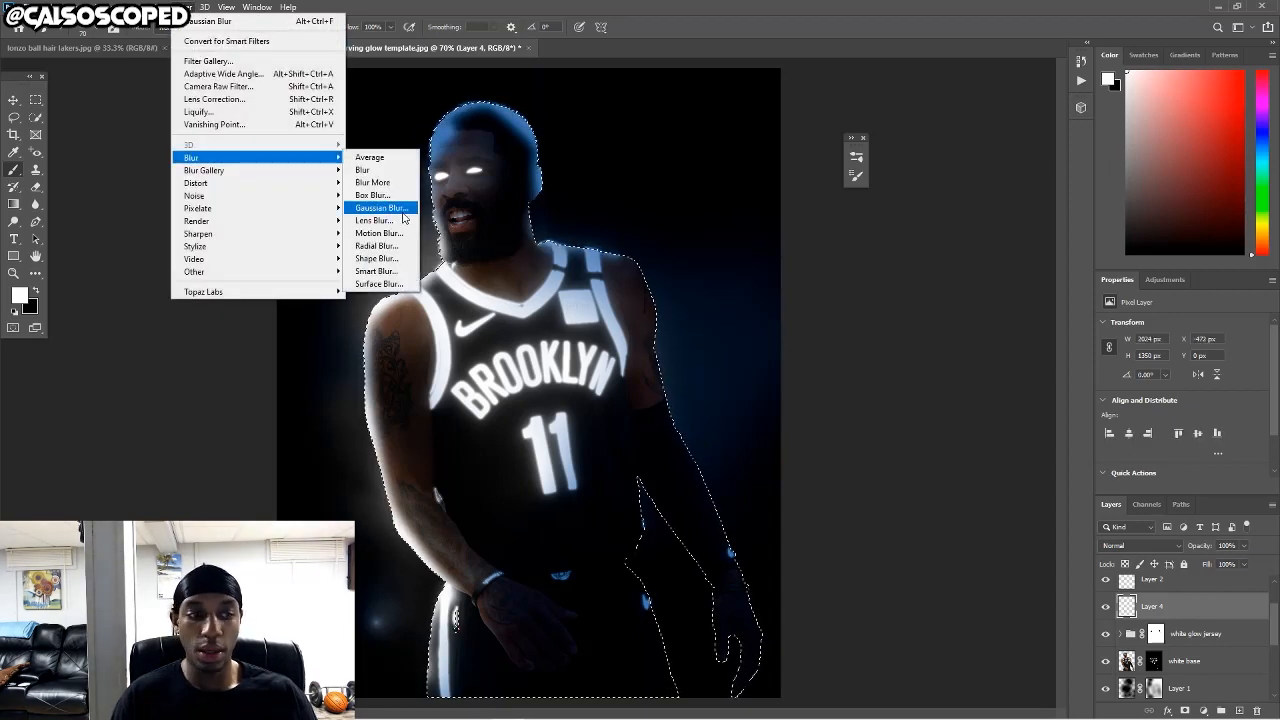
key(Escape)
right_click(1178, 610)
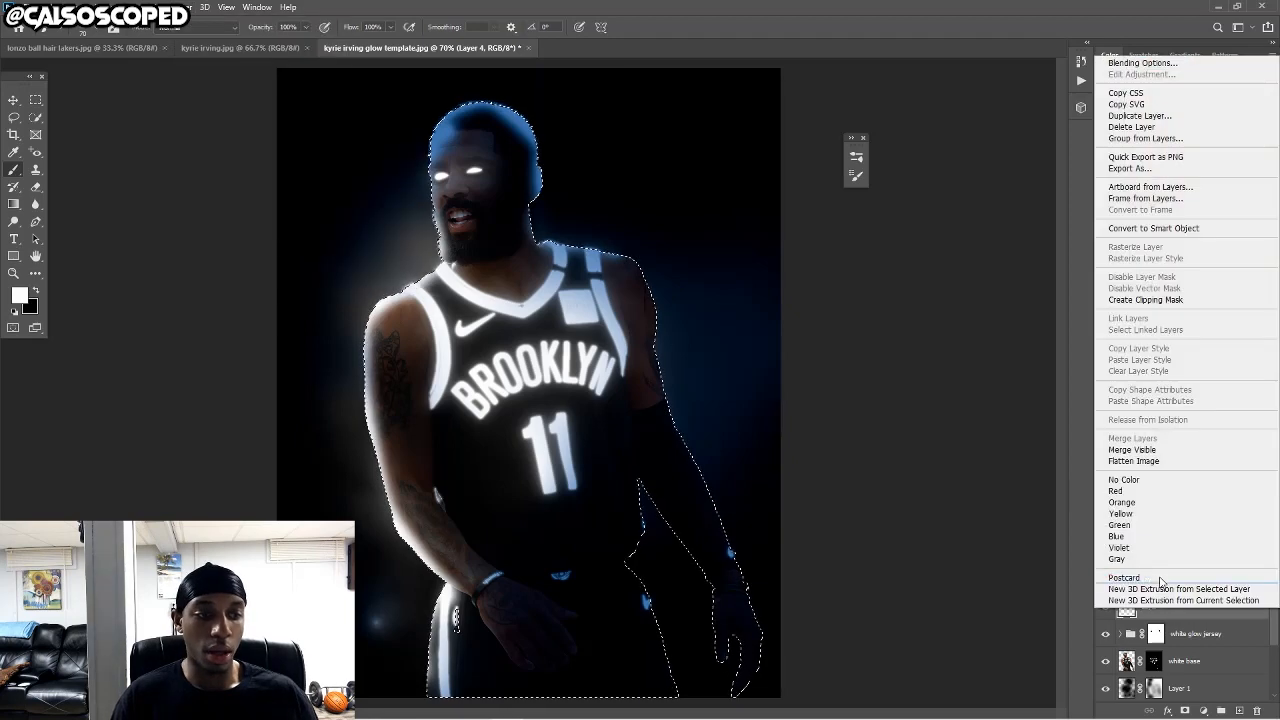
click(1141, 228)
Apply a Gaussian Blur with a radius of 36.0 pixels to Layer 4.
click(190, 8)
mouse_move(320, 158)
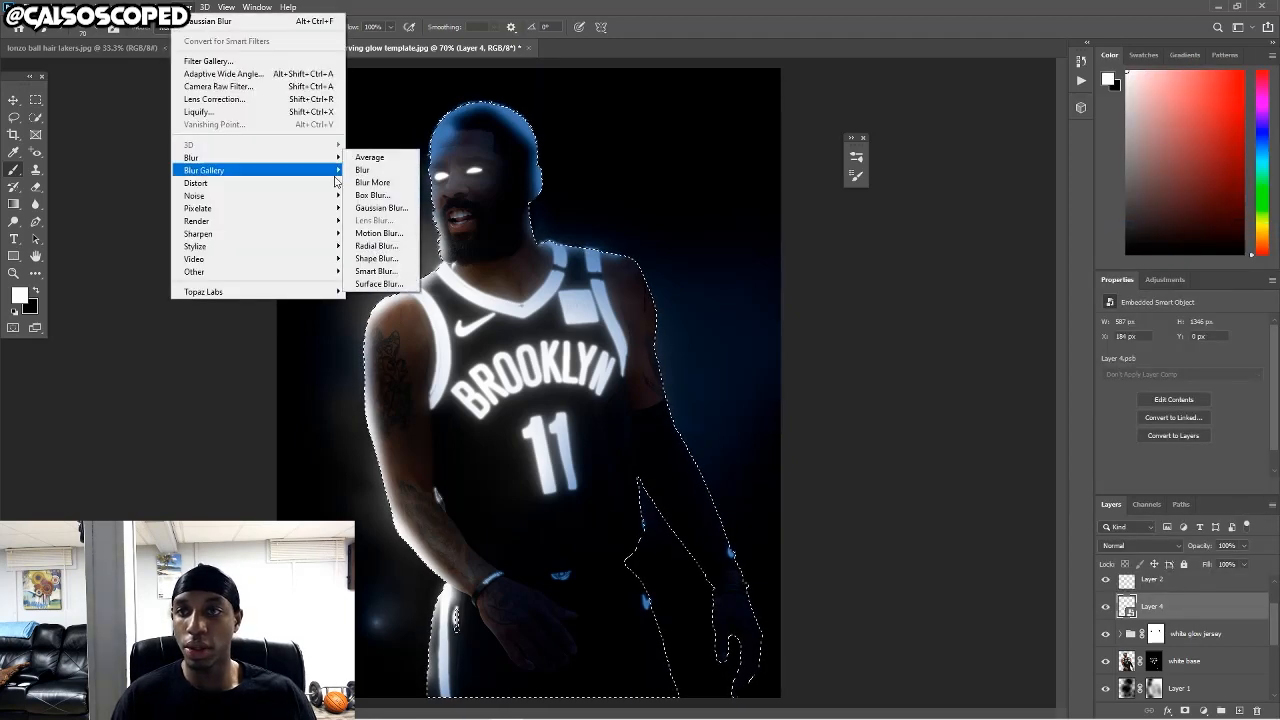
click(374, 207)
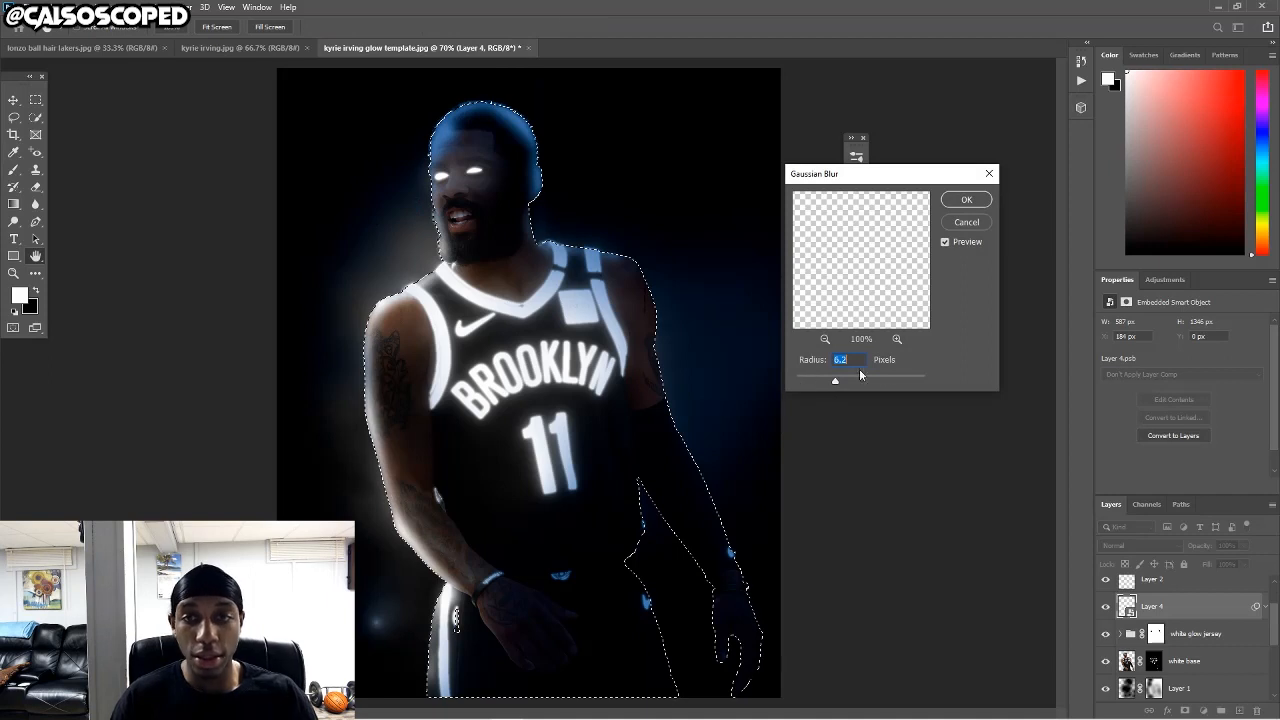
drag(836, 380, 861, 381)
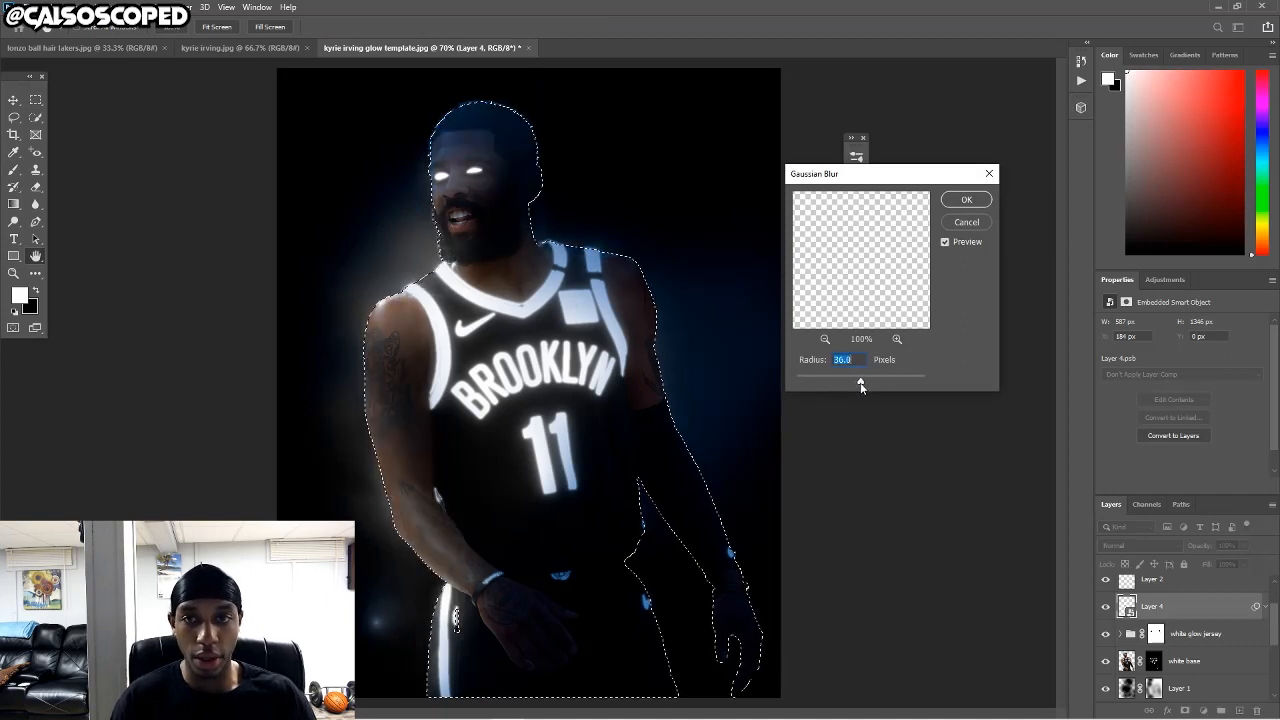
click(967, 199)
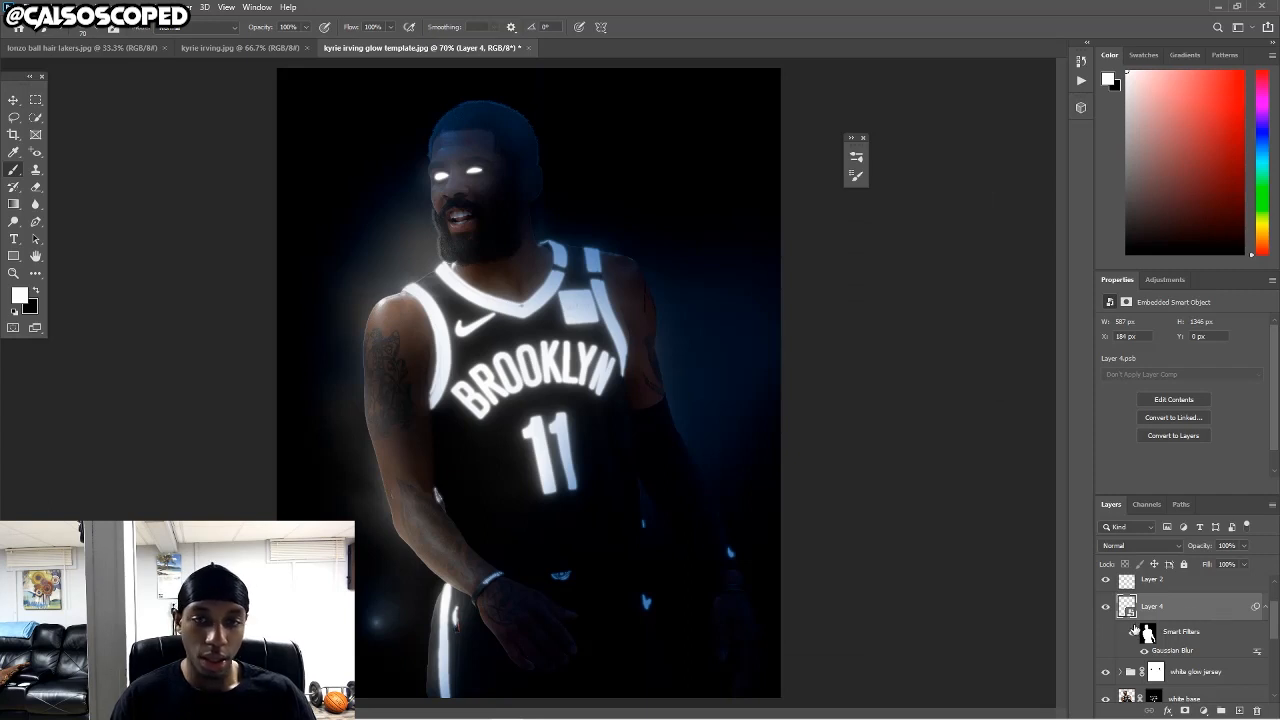
Compare the image with and without the blurred rim light, and set Layer 4's fill to 65%.
click(1105, 607)
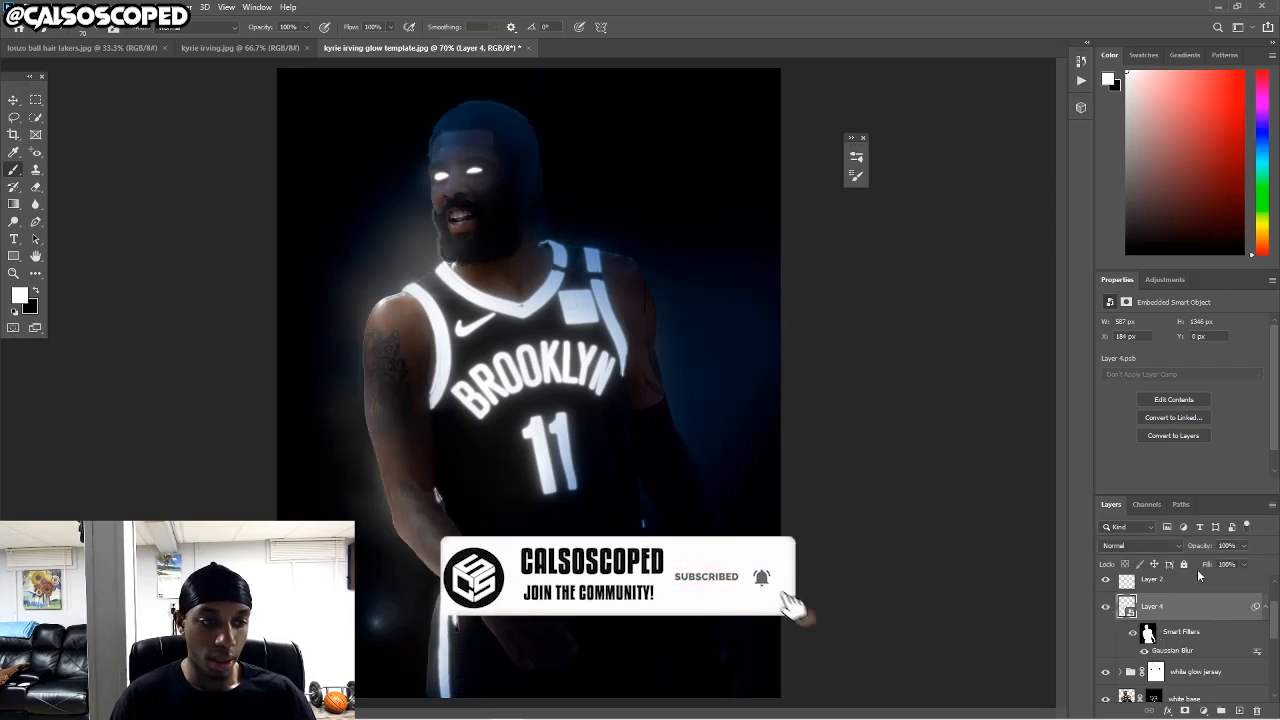
click(1244, 564)
drag(1247, 580, 1218, 584)
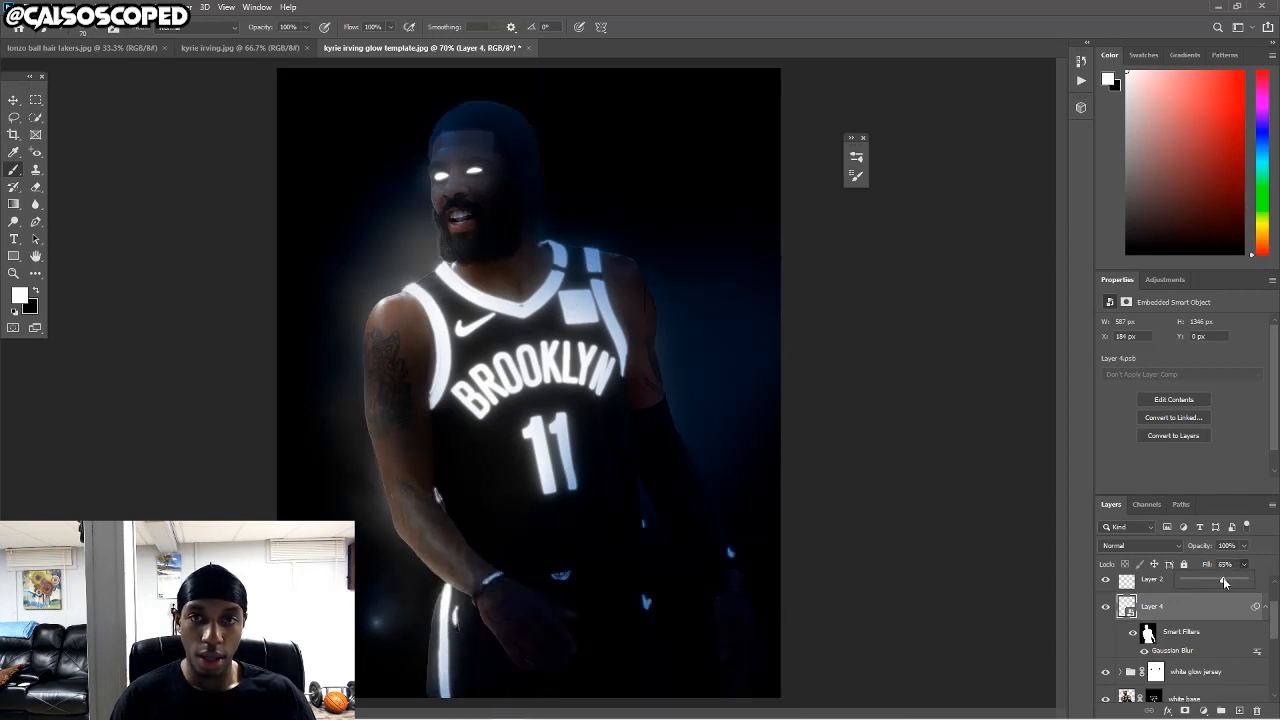
Add a layer mask to Layer 4 and paint it black to hide the rim light around the back of the head and neck.
click(13, 99)
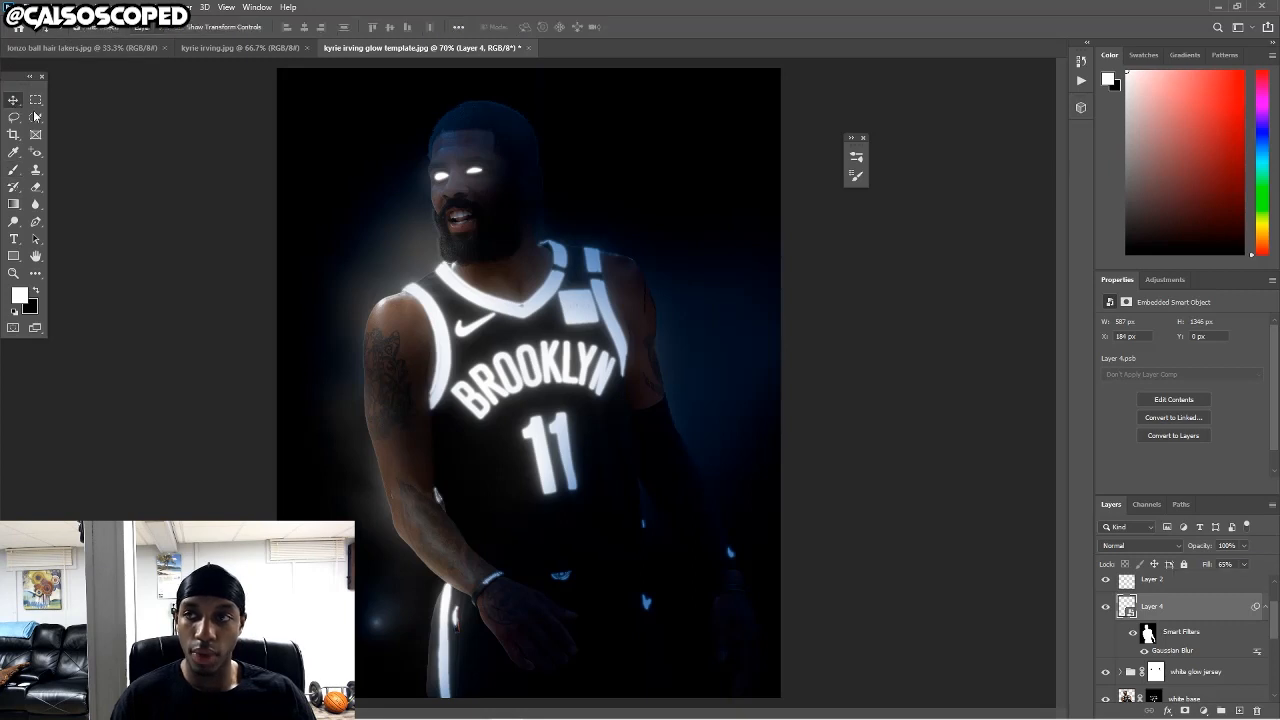
click(1199, 710)
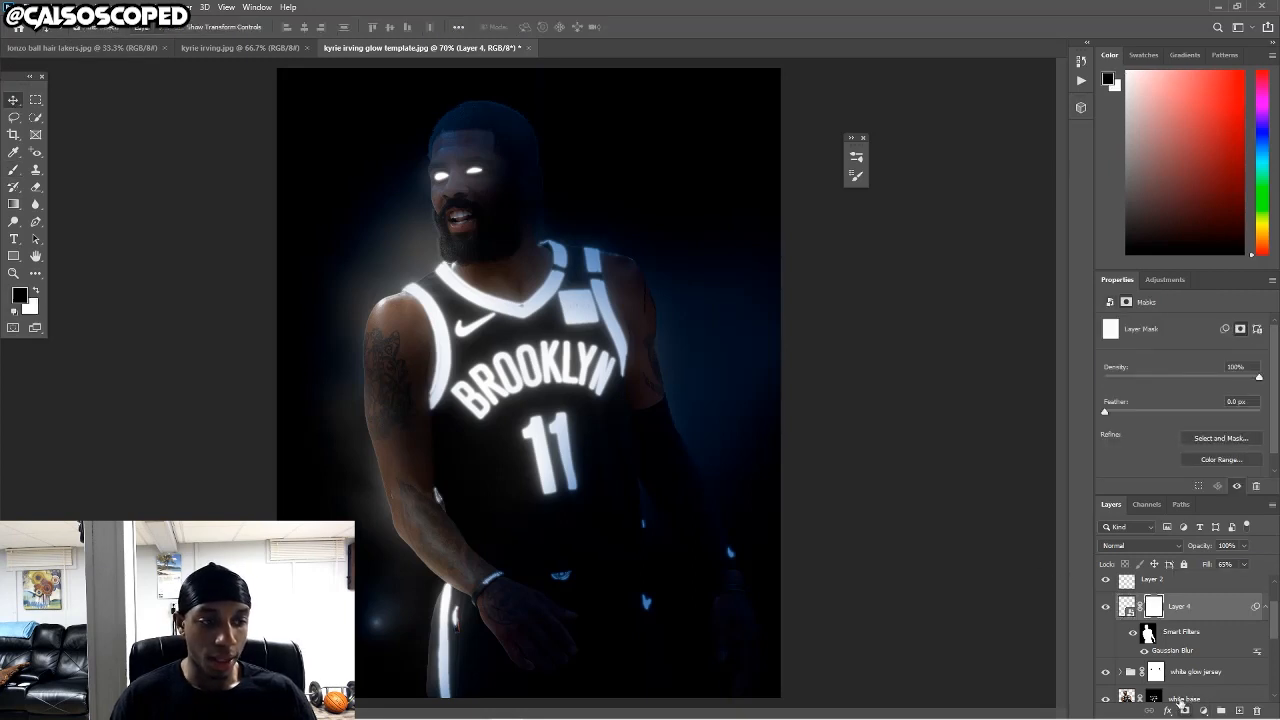
key(b)
key(x)
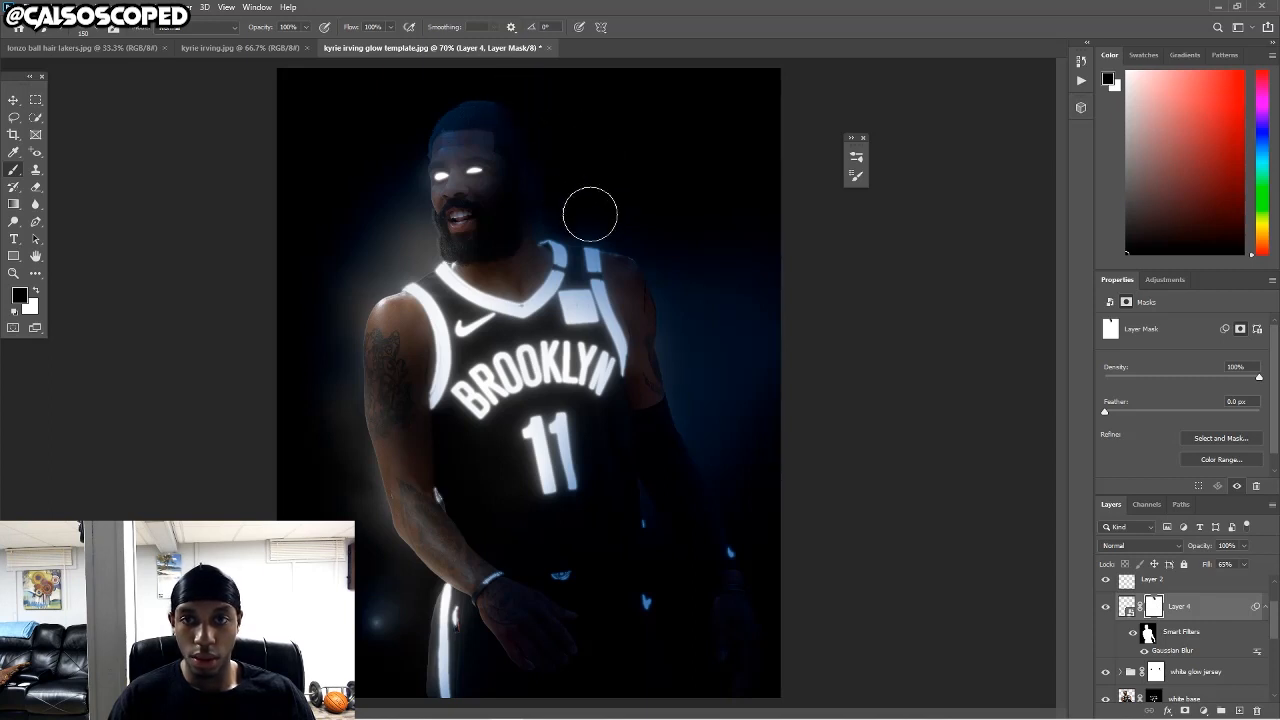
alt+scroll(660, 272, down, 3)
alt+scroll(646, 422, up, 3)
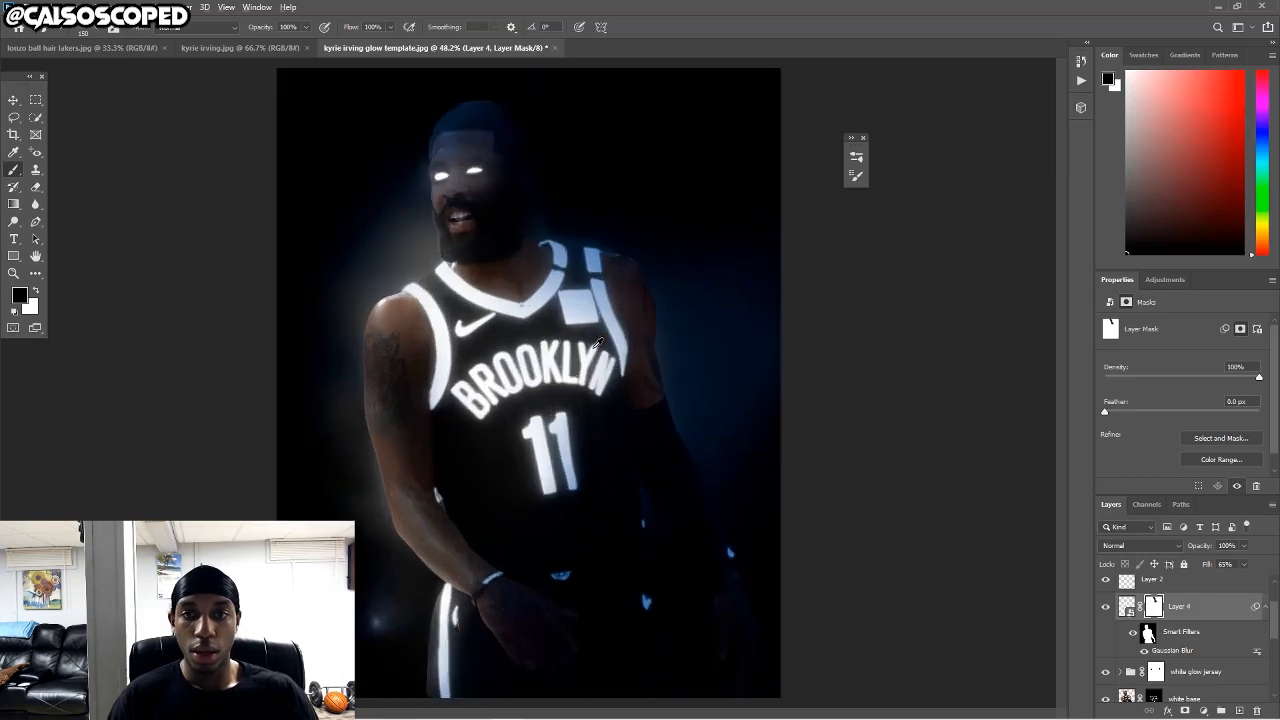
Add an empty layer directly above Layer 4 and prepare an enlarged soft brush with white as the foreground colour.
key(v)
alt+scroll(534, 423, down, 2)
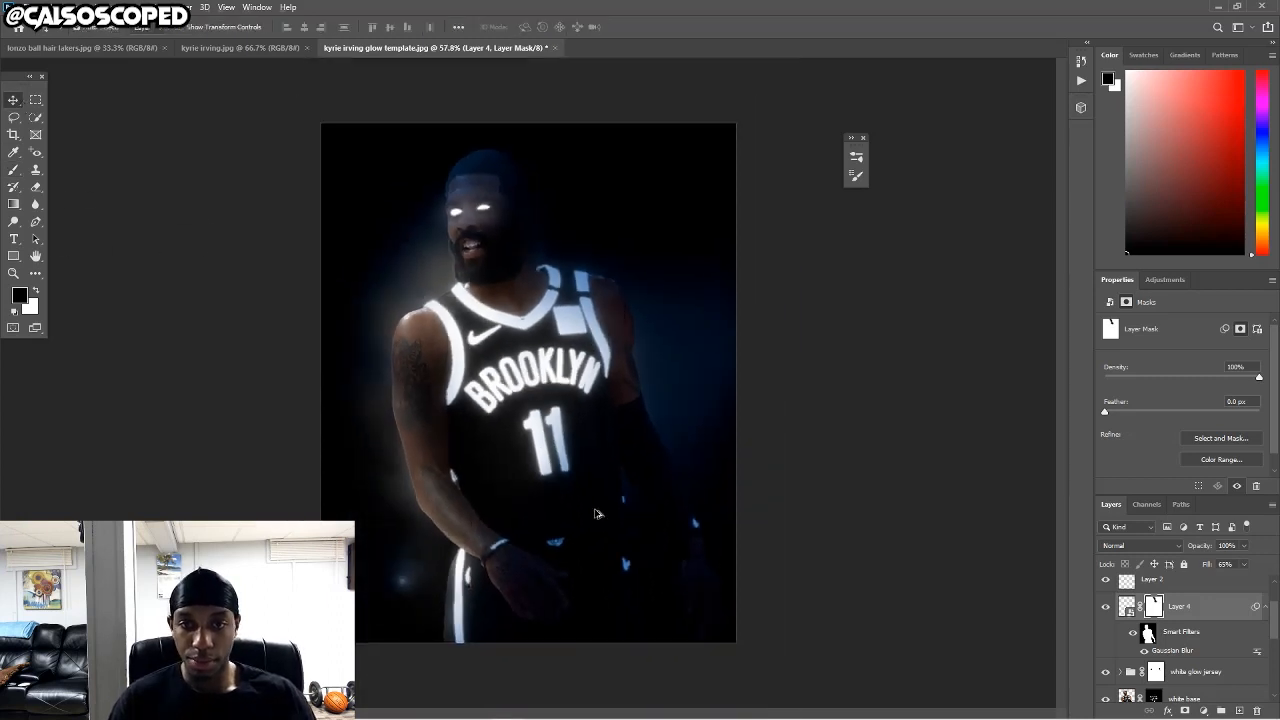
alt+scroll(560, 435, up, 3)
alt+scroll(585, 448, down, 2)
scroll(515, 366, up, 2)
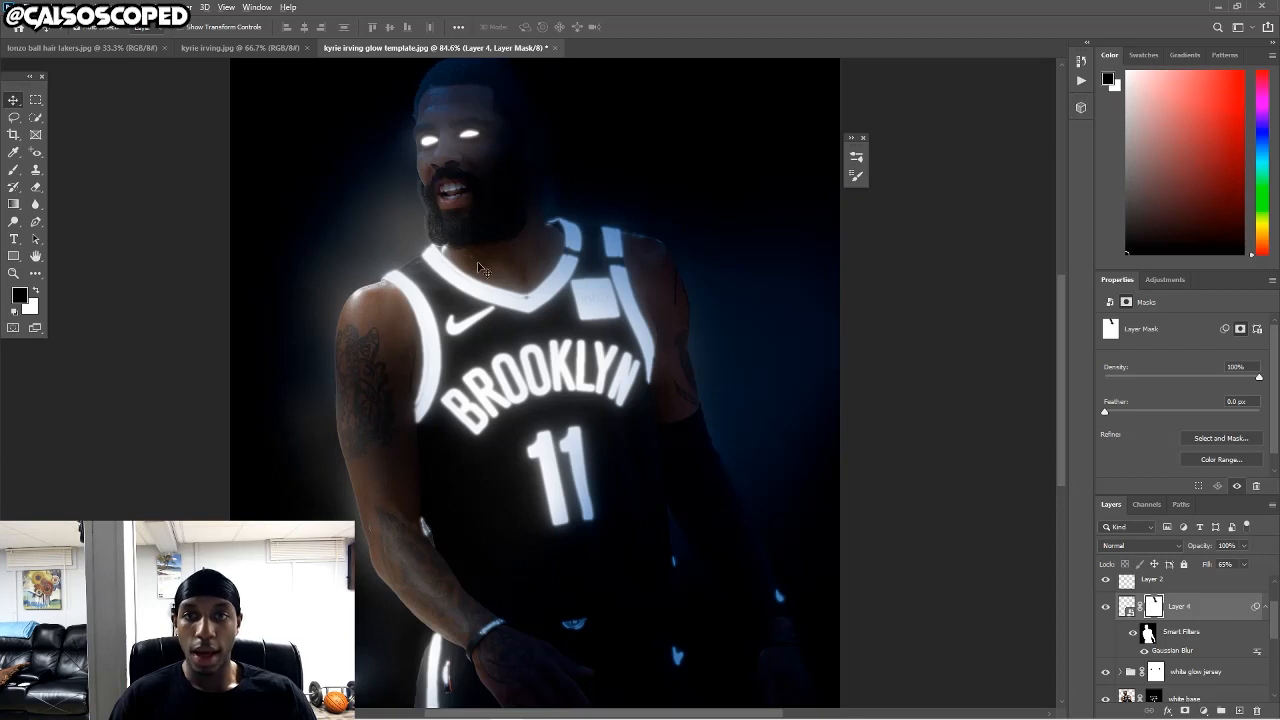
click(1239, 710)
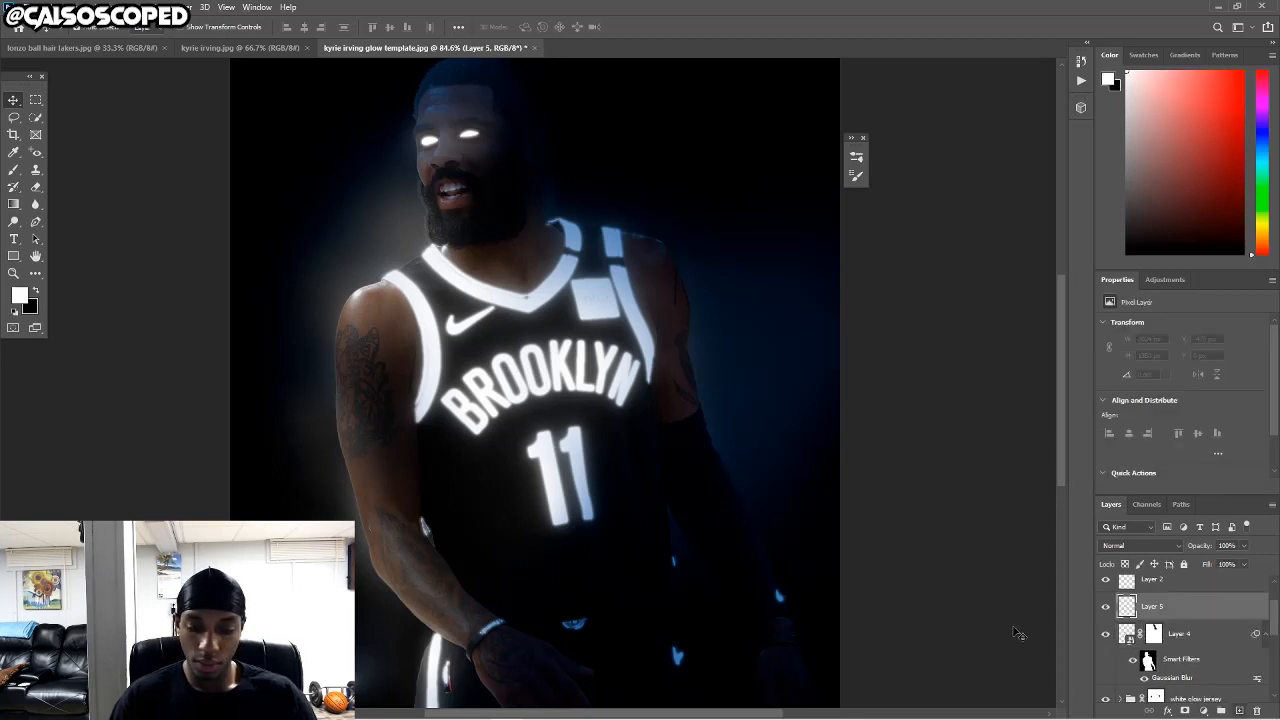
key(b)
key(x)
key(bracketright)
key(bracketright)
key(bracketright)
Try painting white glow dabs and strokes beside the player's face and over the head, and undo them.
click(403, 211)
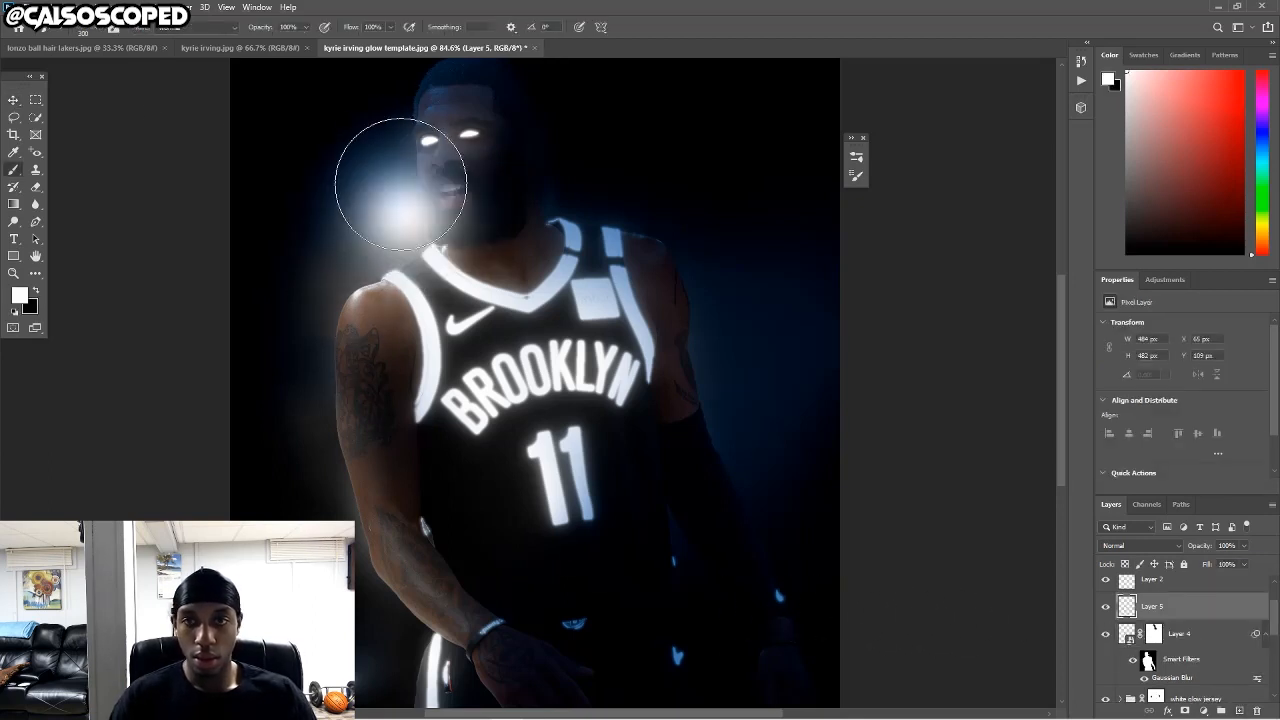
key(ctrl+z)
drag(420, 190, 405, 100)
scroll(440, 240, down, 3)
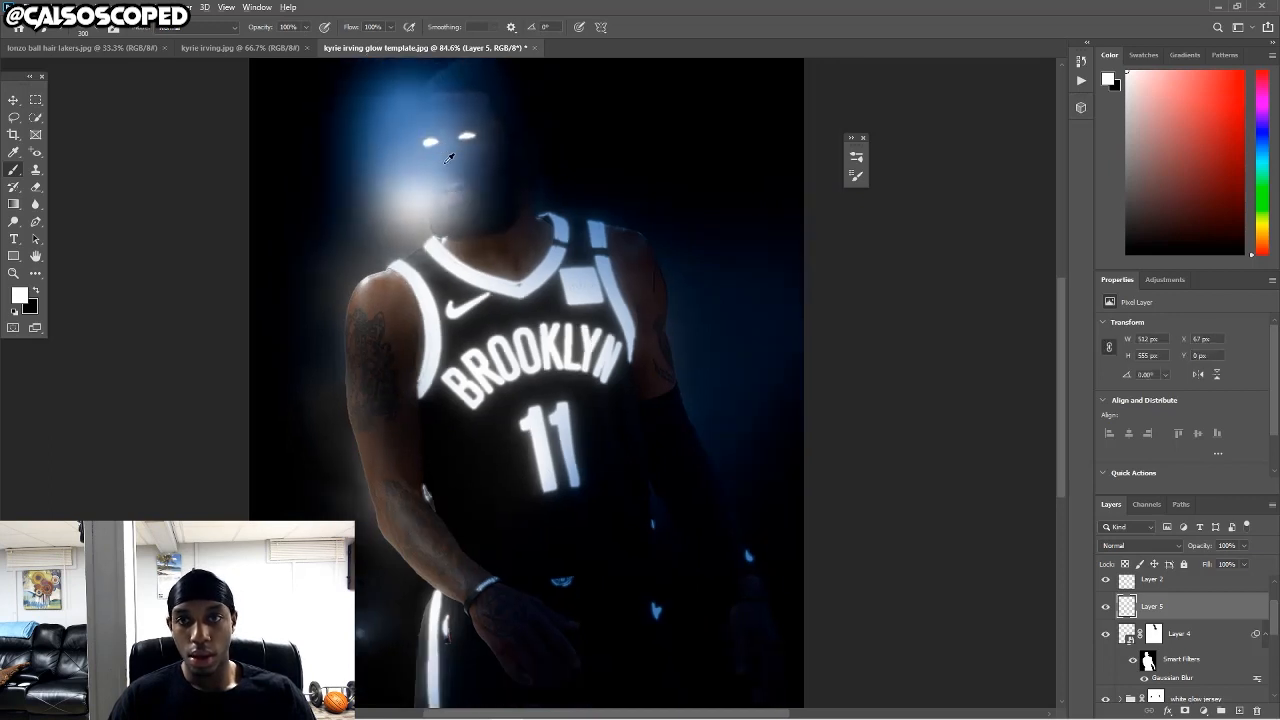
key(ctrl+z)
mouse_move(440, 262)
mouse_down()
mouse_move(424, 183)
mouse_move(464, 144)
mouse_move(456, 162)
mouse_move(510, 162)
mouse_up()
key(ctrl+z)
key(ctrl+z)
key(ctrl+z)
key(ctrl+z)
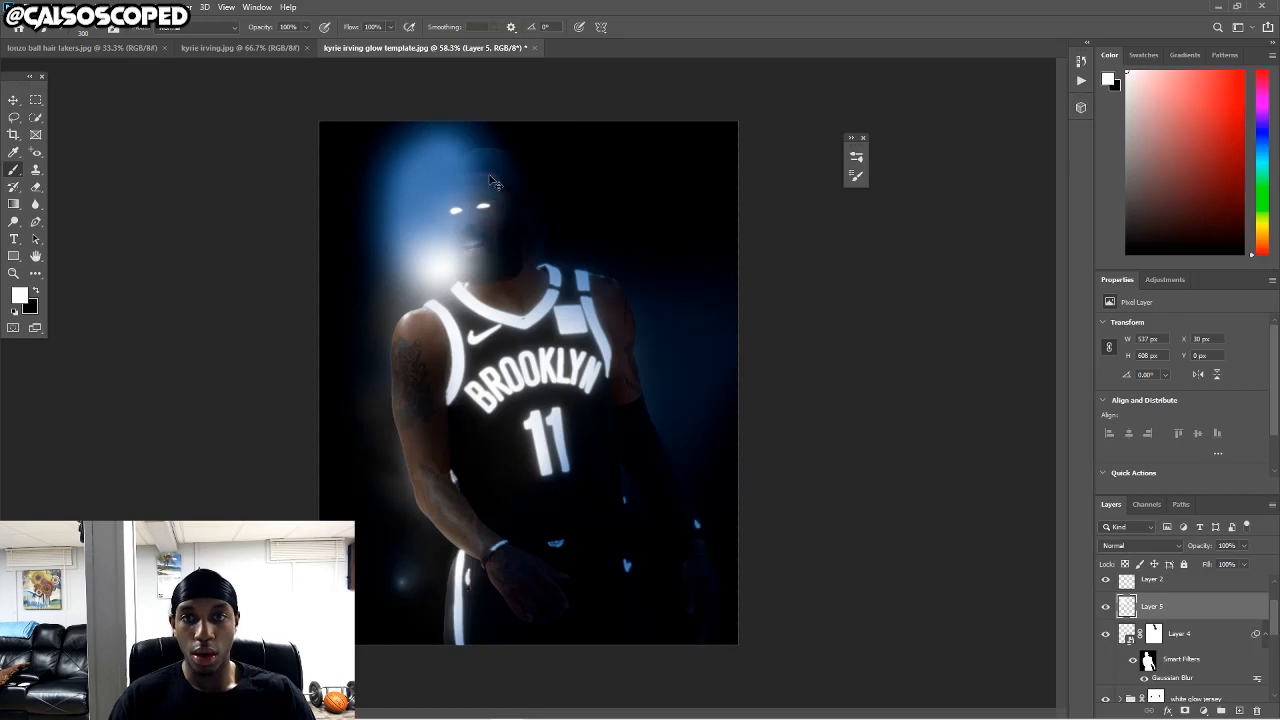
Paint a large soft white glow on the new layer from beside the chin up over the player's head.
click(444, 273)
key(ctrl+z)
click(435, 262)
click(432, 228)
mouse_move(432, 225)
mouse_down()
mouse_move(451, 170)
mouse_move(480, 150)
mouse_up()
Soften Layer 5's white glow with a Gaussian Blur of 69.7 pixels and lower the layer's fill to about 43%.
click(188, 7)
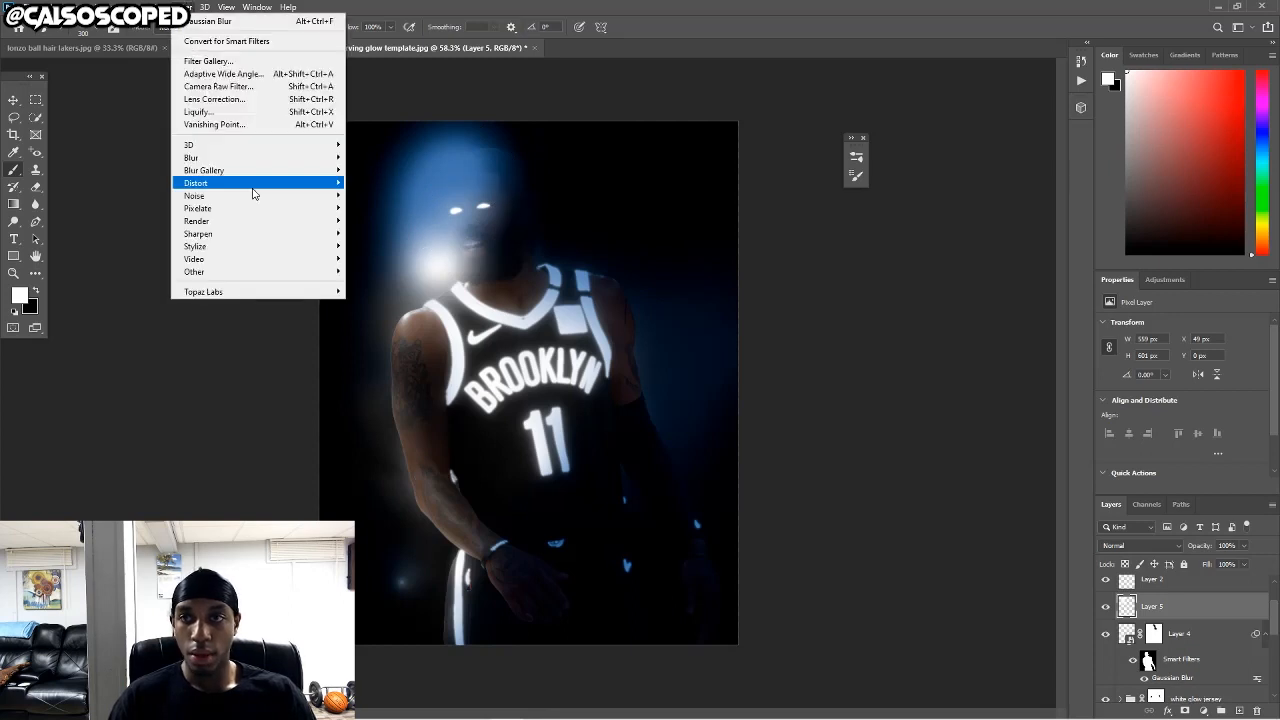
mouse_move(270, 160)
click(368, 208)
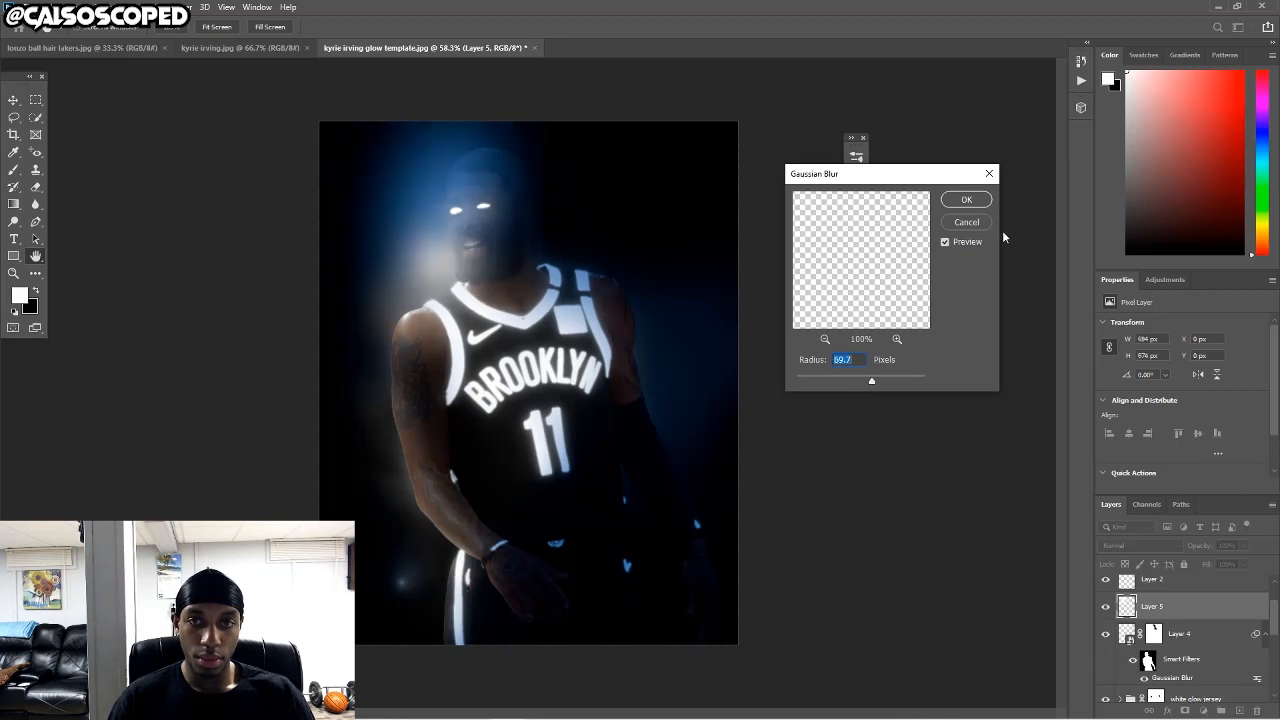
click(966, 199)
key(b)
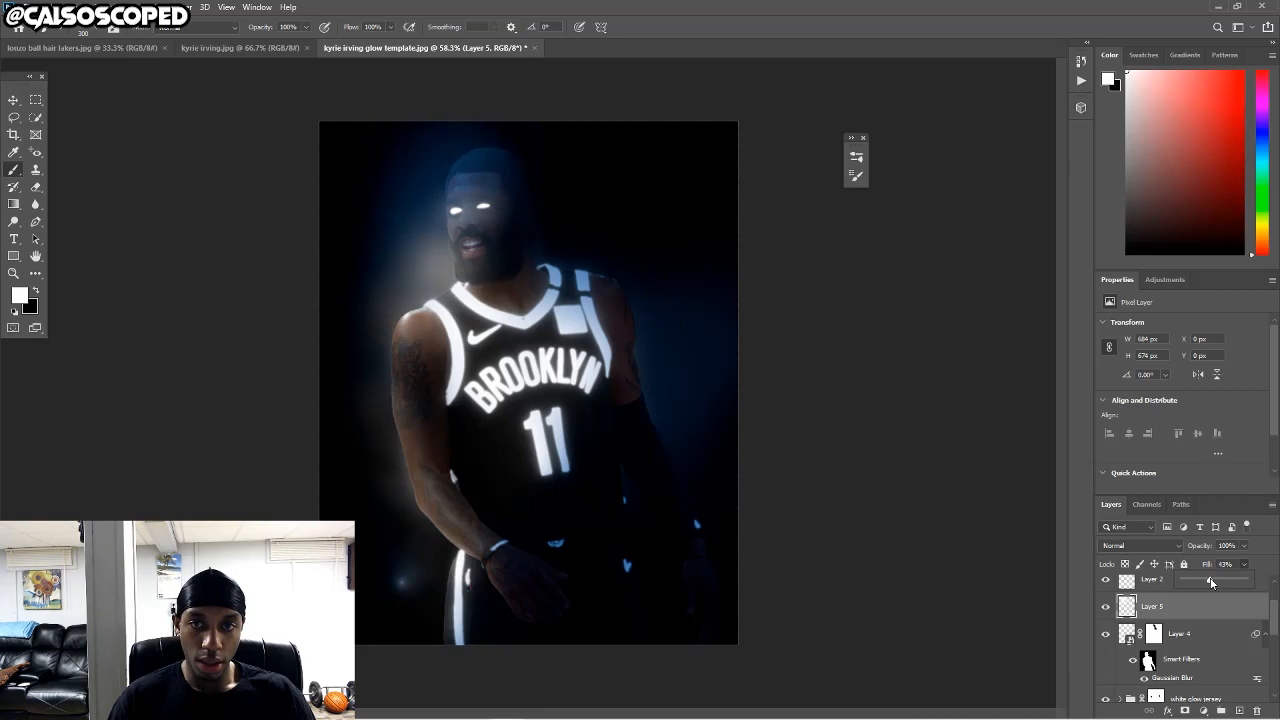
Move Layer 2 above the Color Lookup 1 layer and compare the image with Layer 5 hidden and shown.
click(1184, 636)
click(1157, 587)
scroll(1166, 603, up, 1)
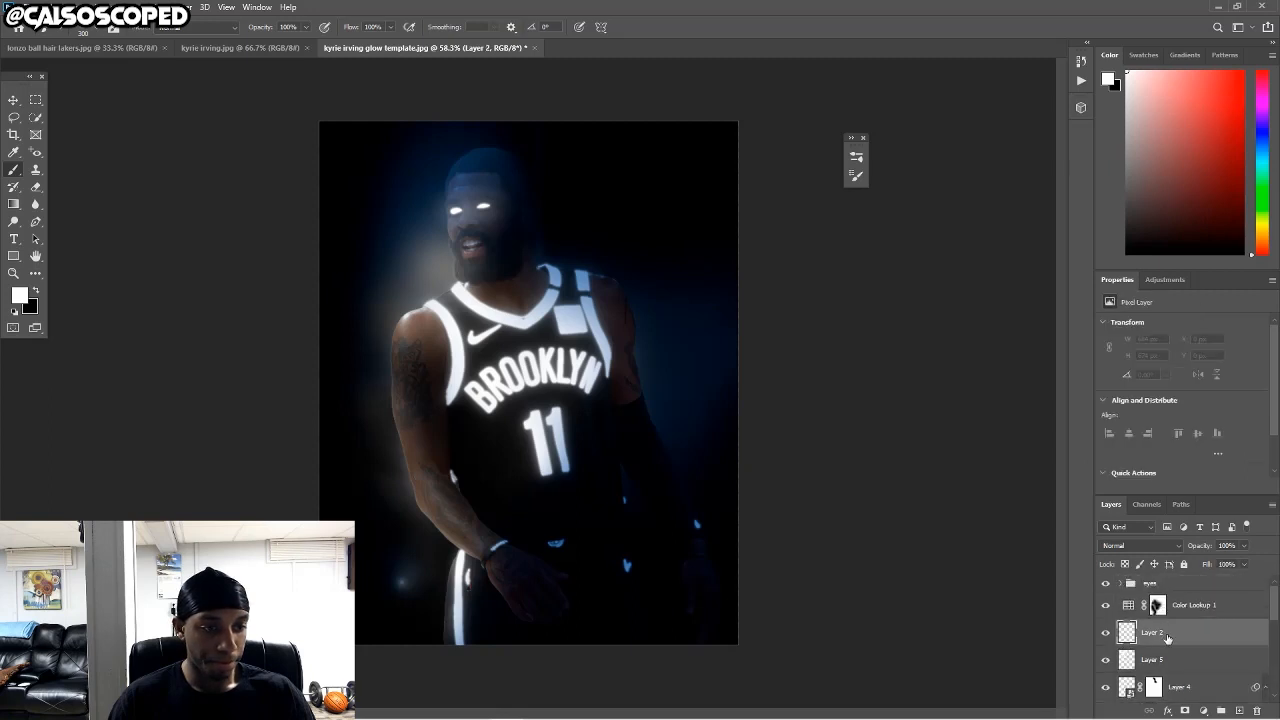
drag(1167, 637, 1169, 597)
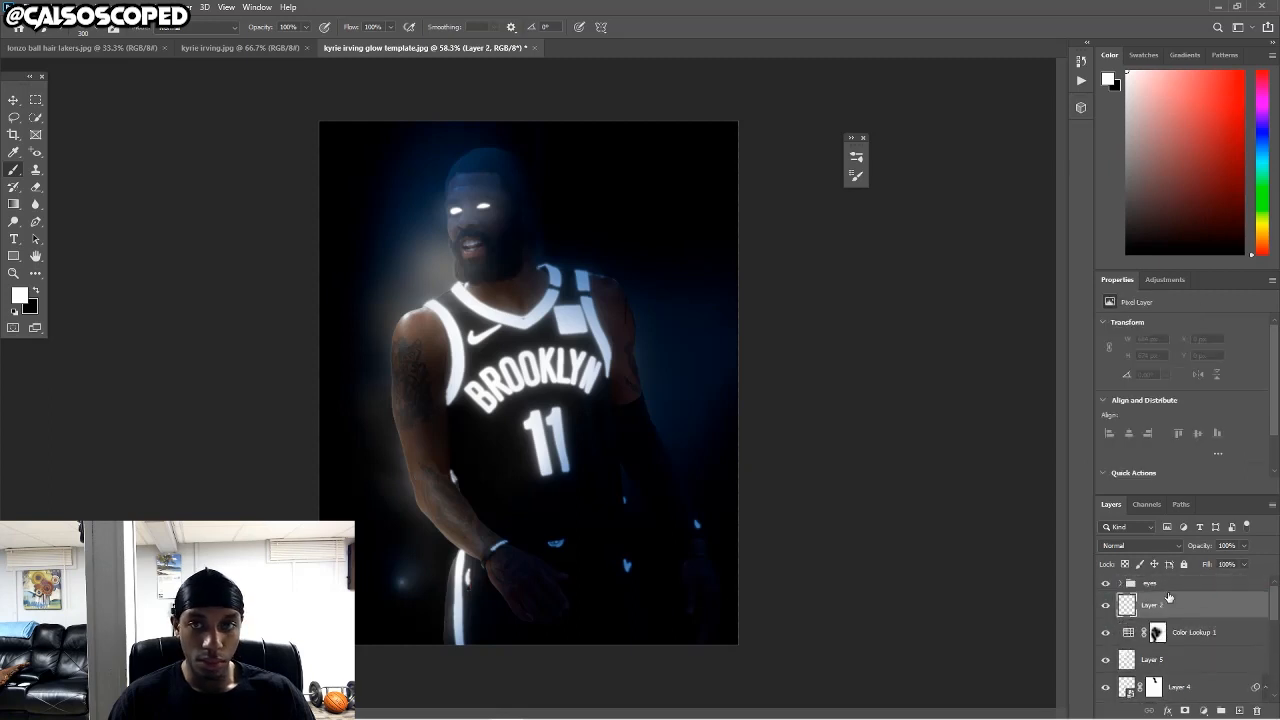
scroll(1165, 636, down, 1)
click(1106, 627)
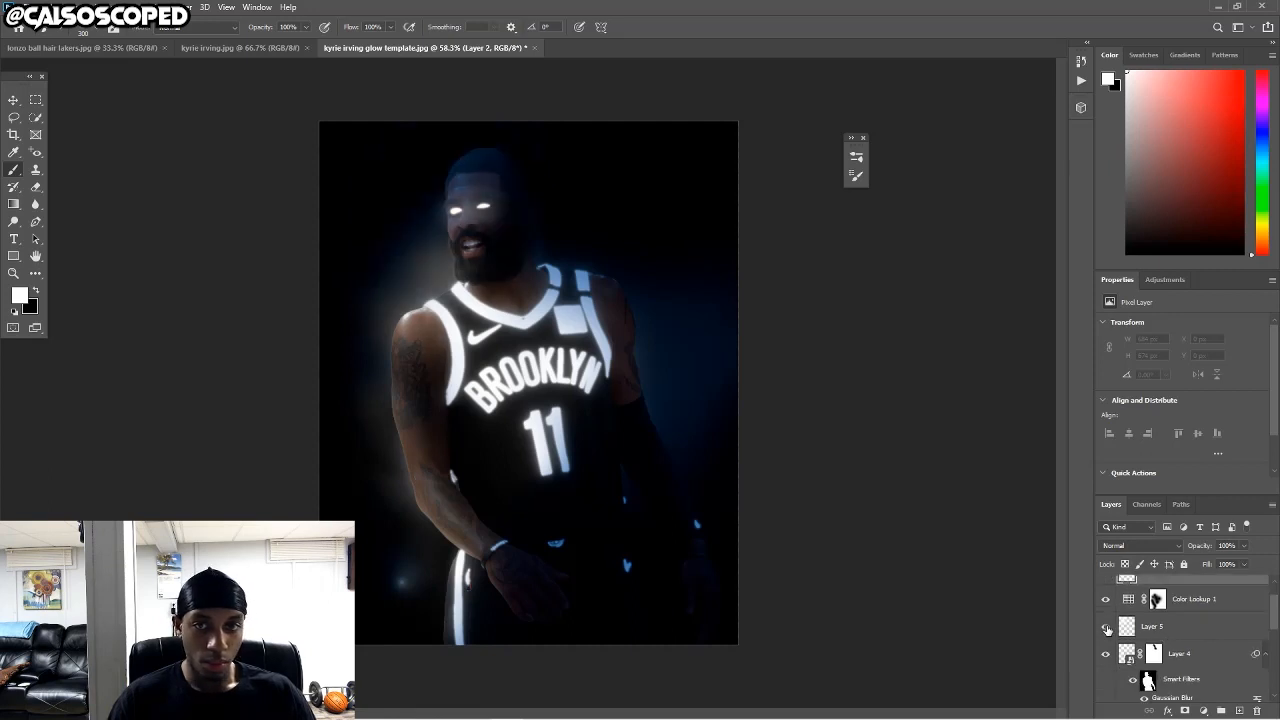
click(1107, 628)
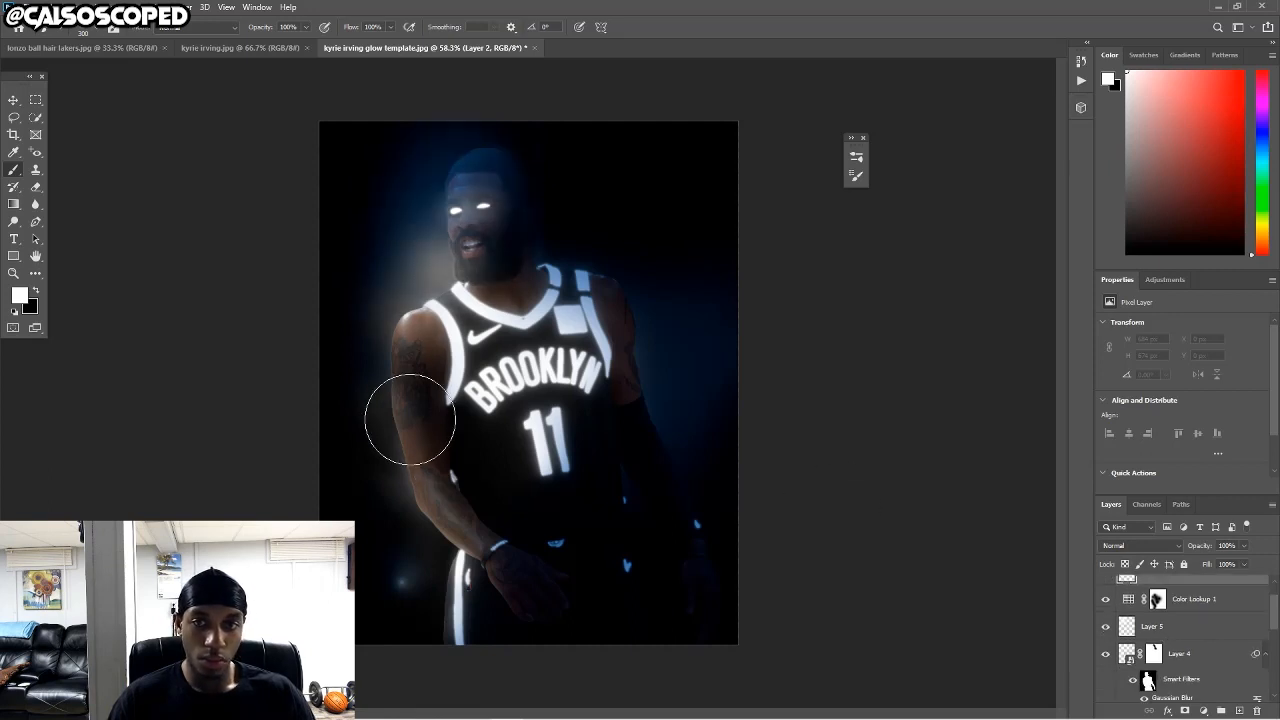
Paint a soft 100 px white outline on Layer 2 along the lit side of the leg, arm, shoulder and face.
click(392, 445)
key(ctrl+z)
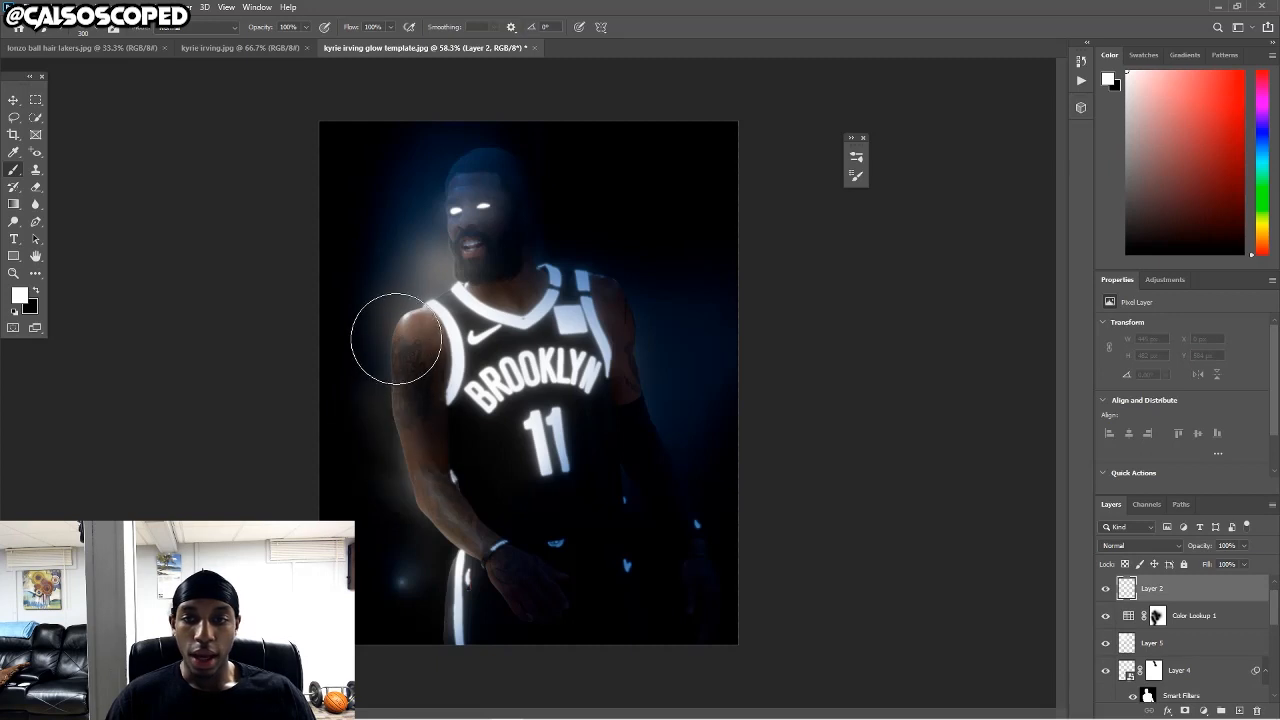
key(bracketleft)
key(bracketleft)
key(bracketleft)
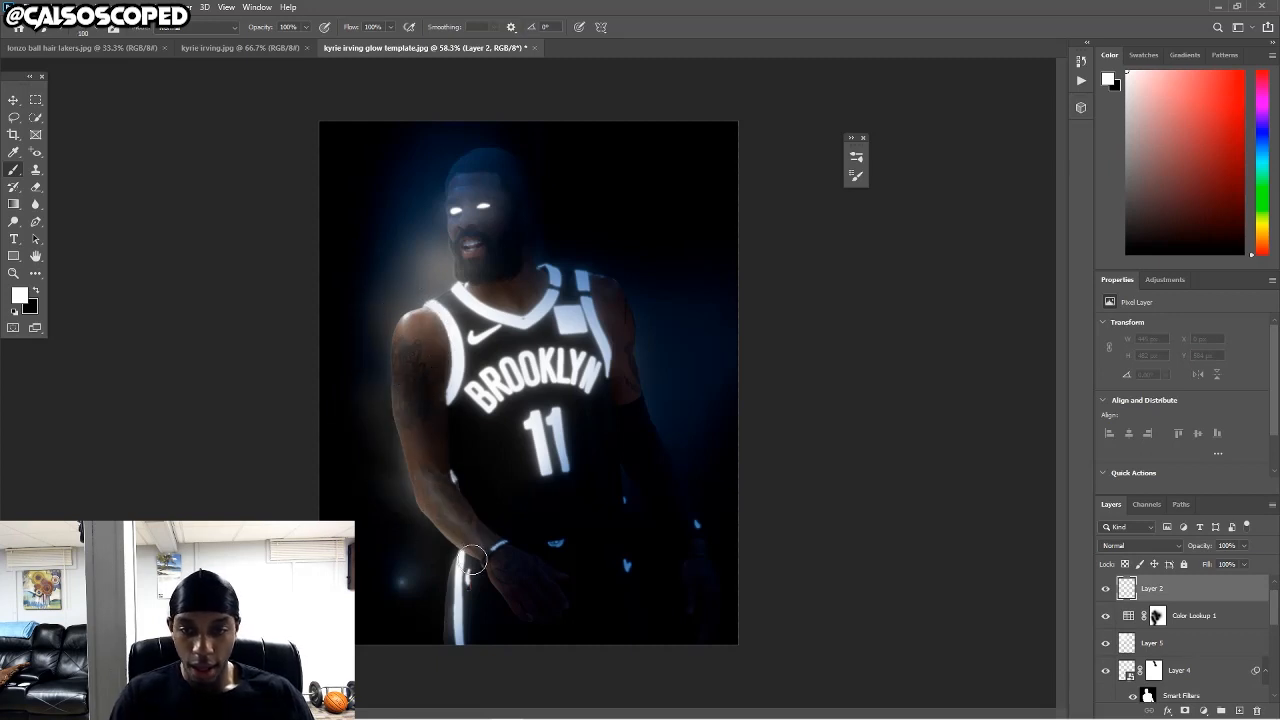
mouse_move(475, 553)
mouse_down()
mouse_move(425, 502)
mouse_move(386, 368)
mouse_move(398, 320)
mouse_move(450, 275)
mouse_move(443, 224)
mouse_move(458, 152)
mouse_up()
drag(458, 560, 451, 647)
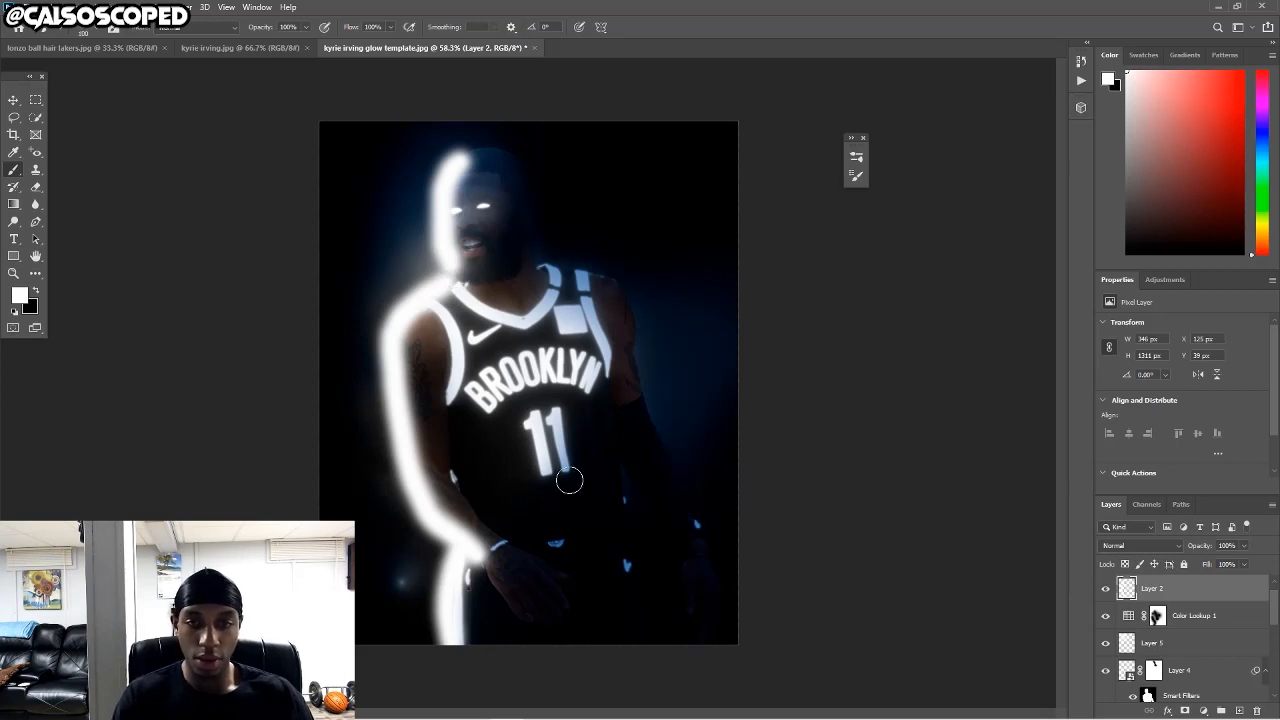
Try large soft white dabs over the face and the shoulder on Layer 2, undoing each one.
key(])
key(])
key(])
key(])
key(])
click(490, 218)
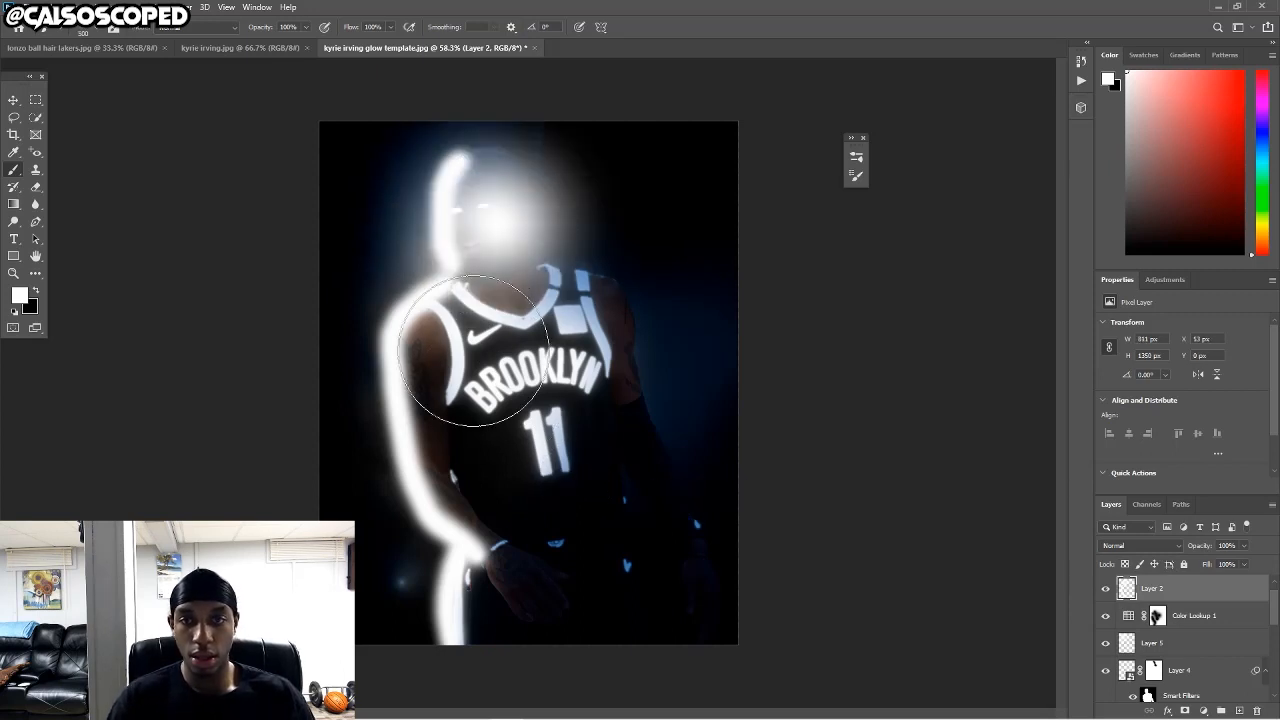
key(ctrl+z)
click(446, 380)
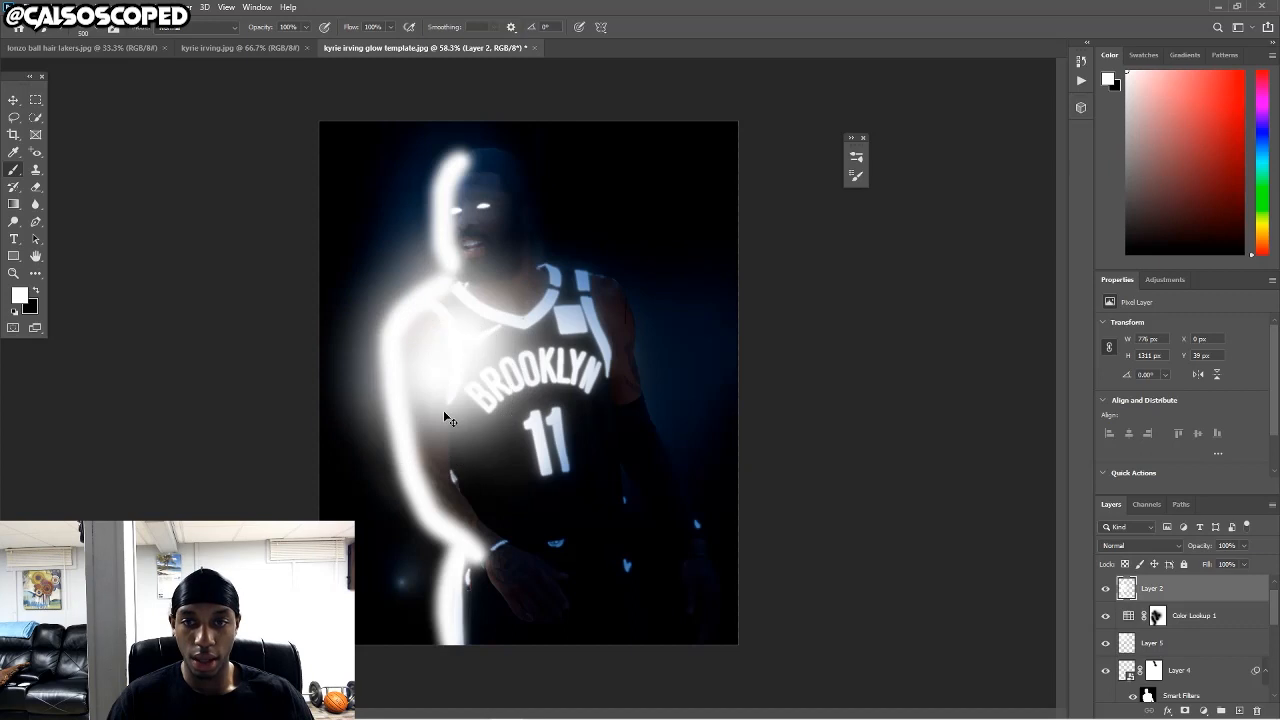
key(ctrl+z)
Convert Layer 2 to a smart object and blur its white outline with a Gaussian Blur smart filter.
right_click(1183, 593)
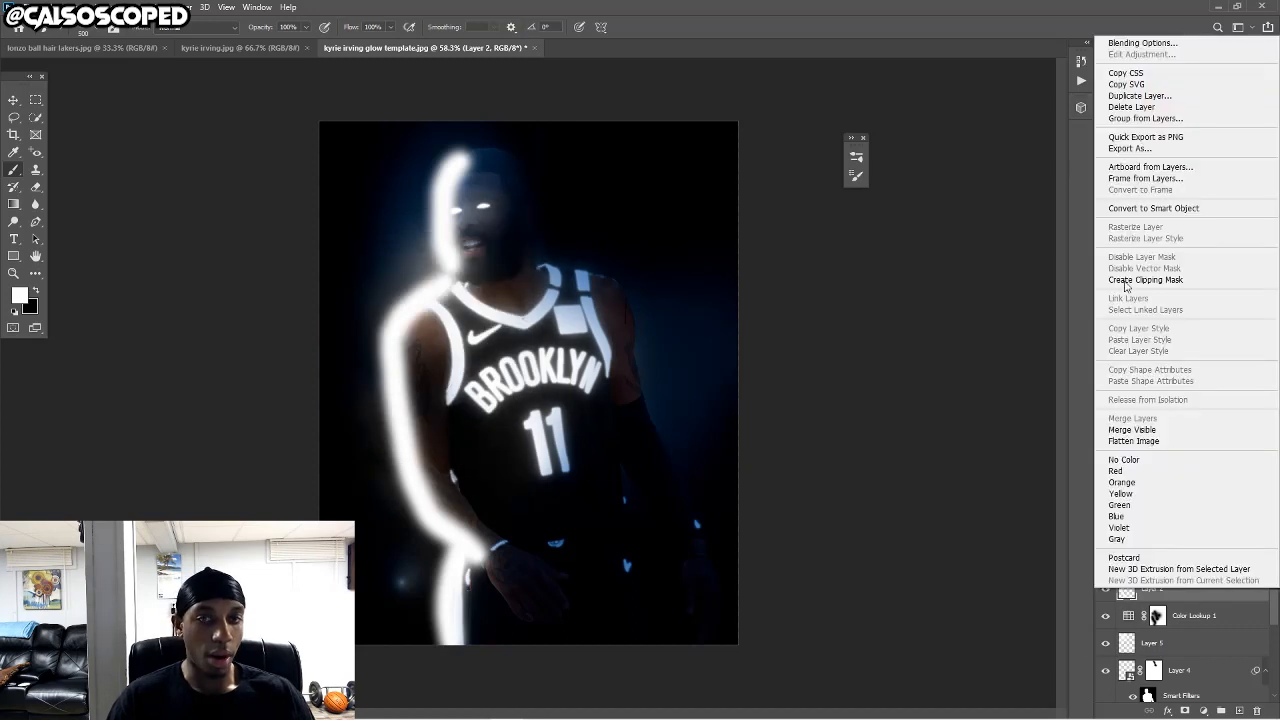
click(1143, 209)
click(181, 7)
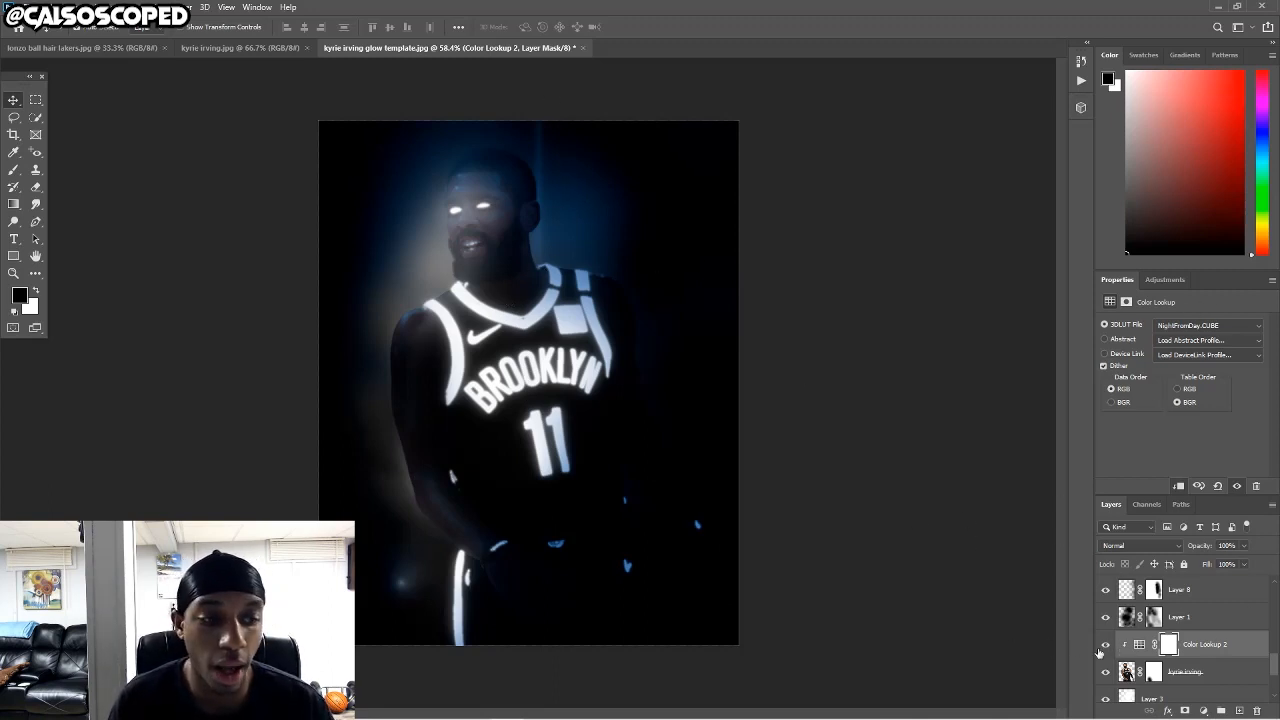
Compare the image with the clipped Color Lookup 2 adjustment hidden and shown.
click(1106, 650)
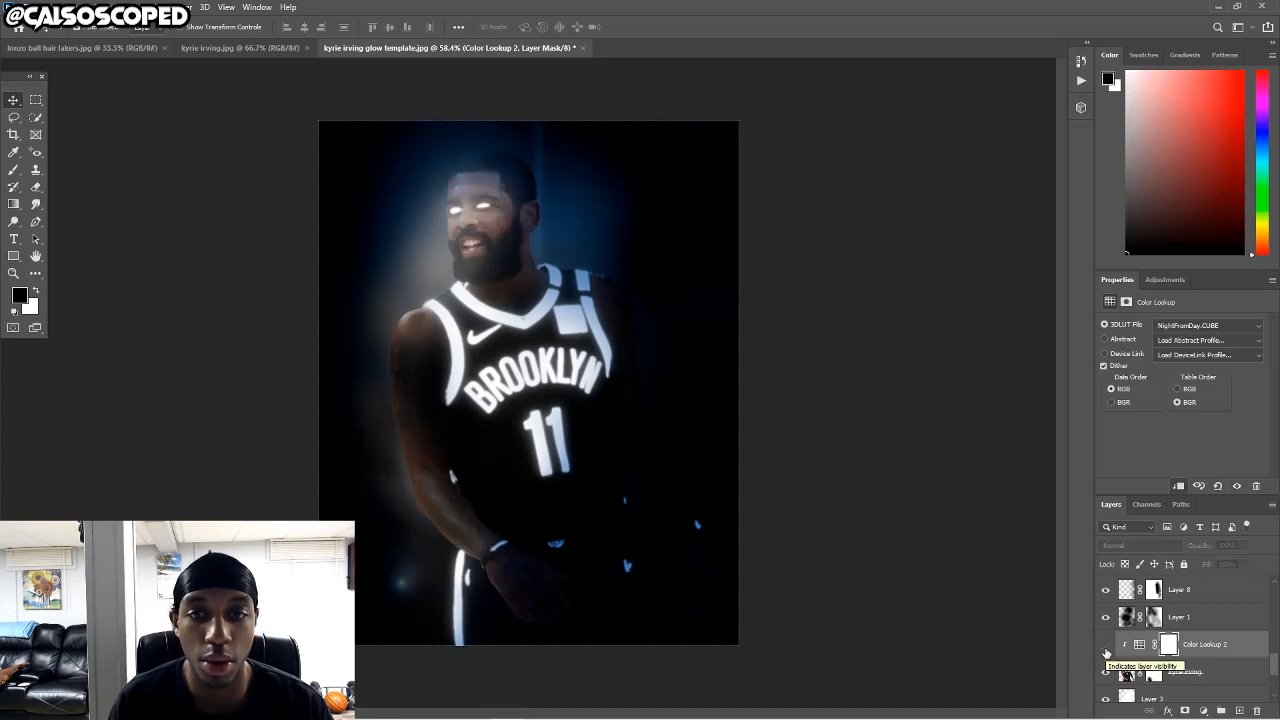
click(1106, 645)
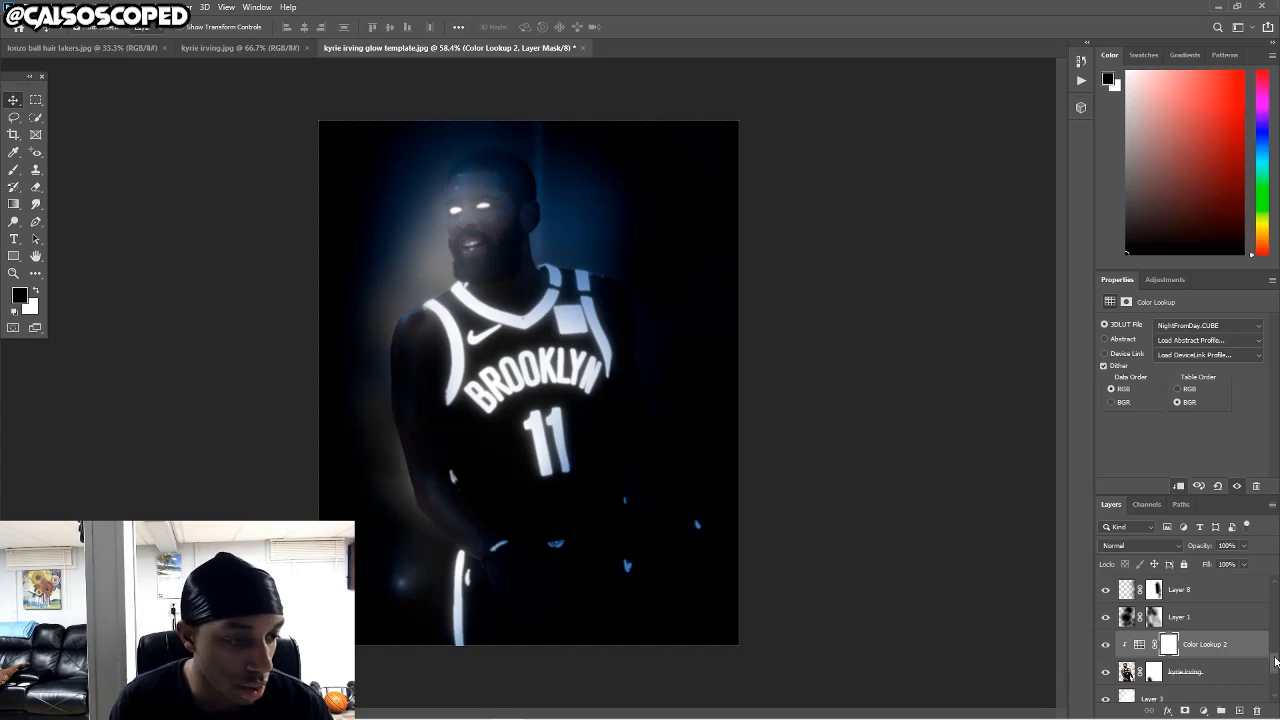
Add an empty layer above the eyes layer and stamp a soft 500 px white dab at 100% brush opacity over the jersey lettering.
drag(1275, 660, 1275, 590)
click(1197, 596)
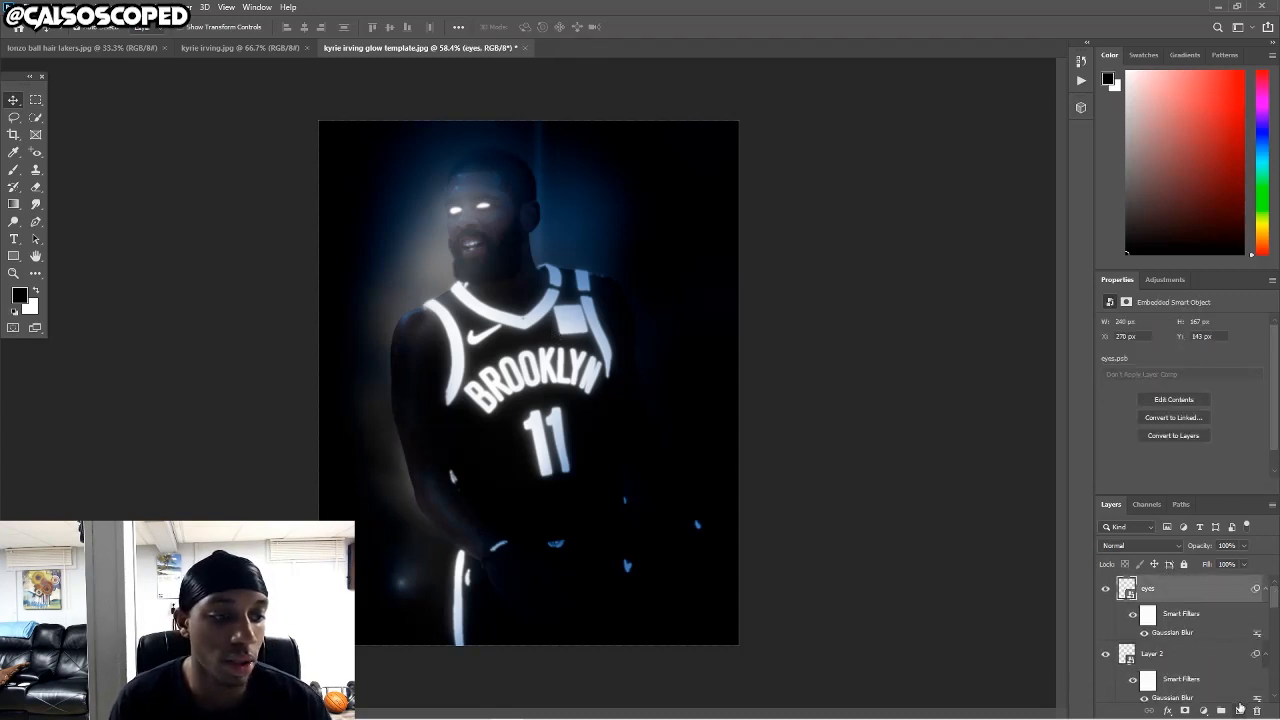
click(1239, 709)
key(b)
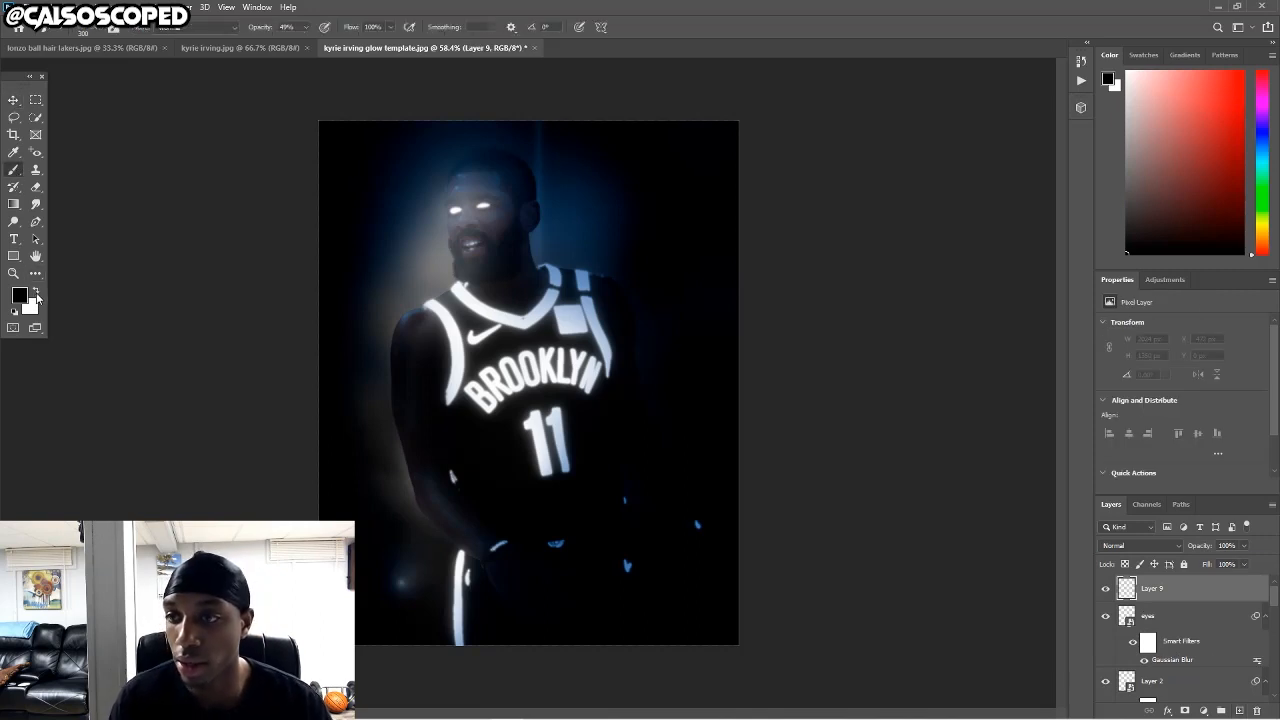
click(36, 292)
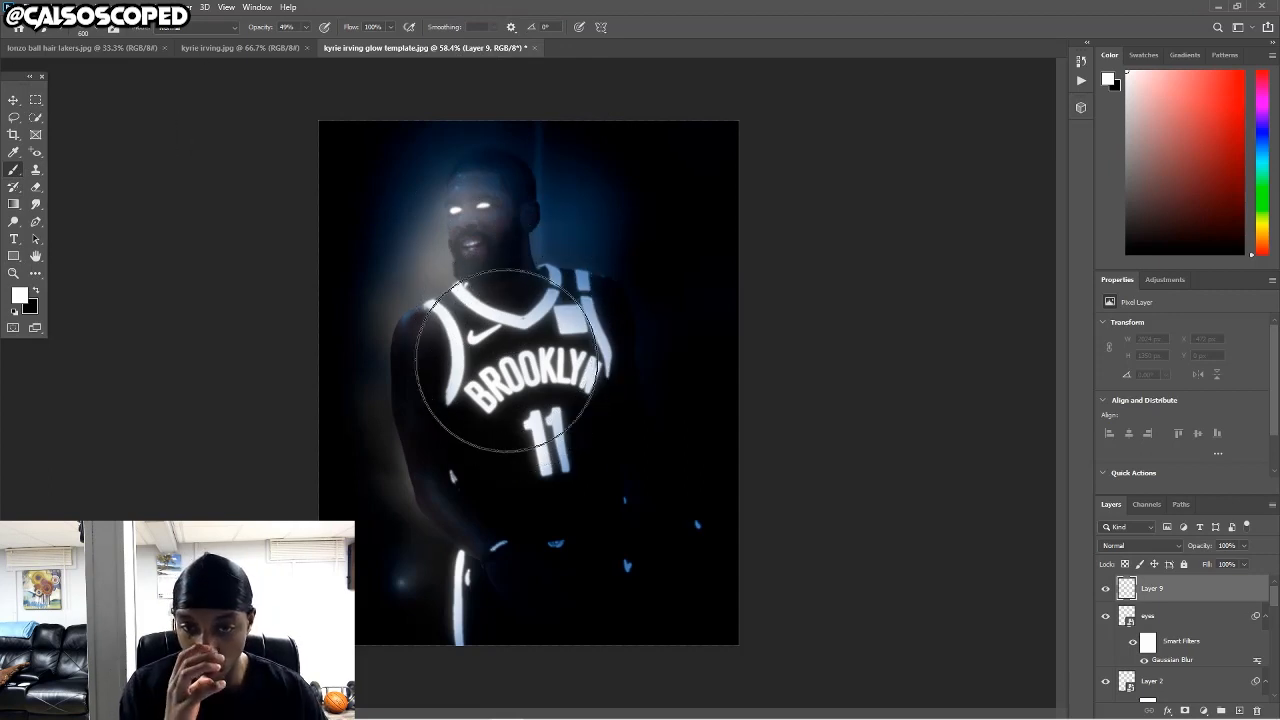
click(515, 380)
key(ctrl+z)
click(307, 27)
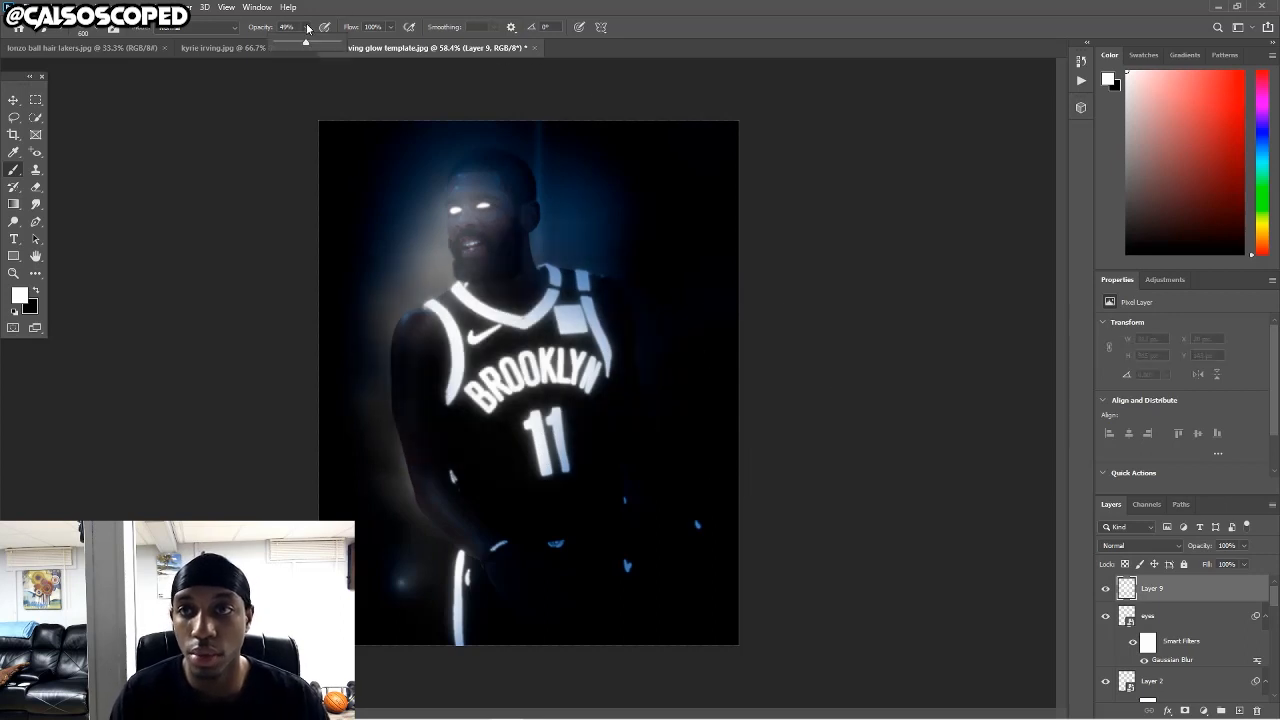
click(538, 395)
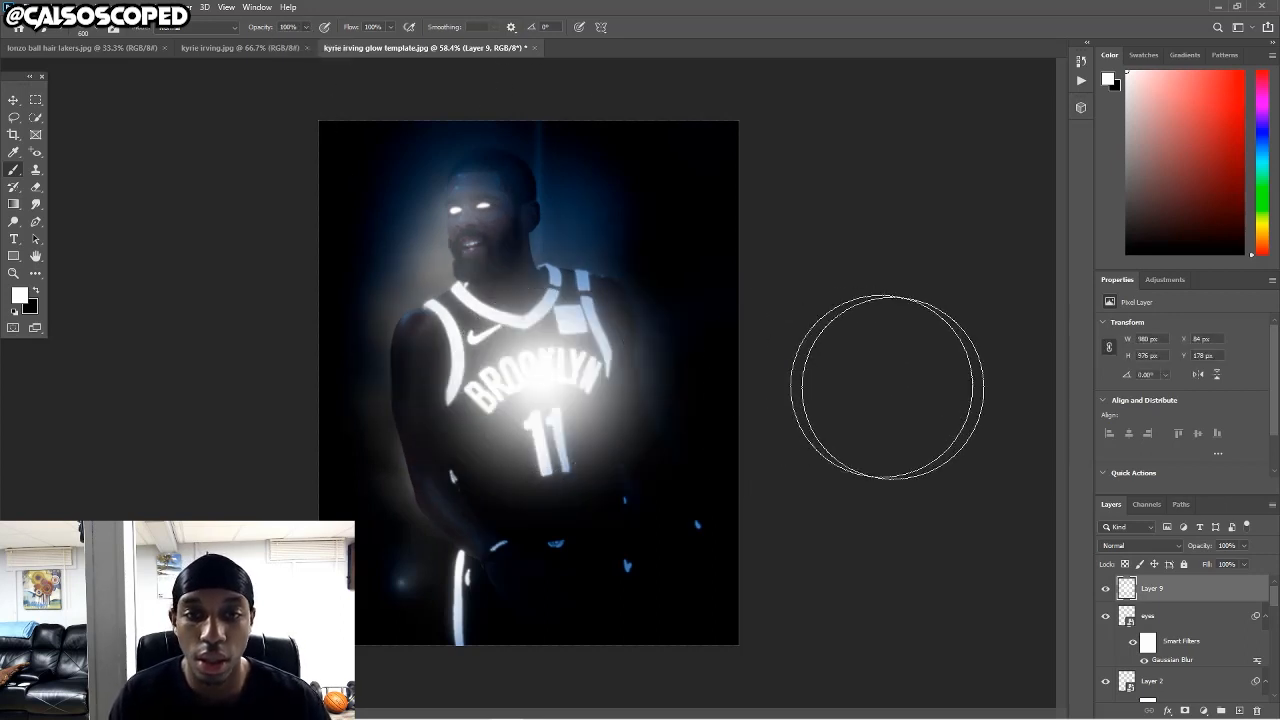
Transform the white dab on Layer 9 with Perspective, crossing its side edges to form a pinched bow-tie light beam.
key(ctrl+t)
right_click(712, 328)
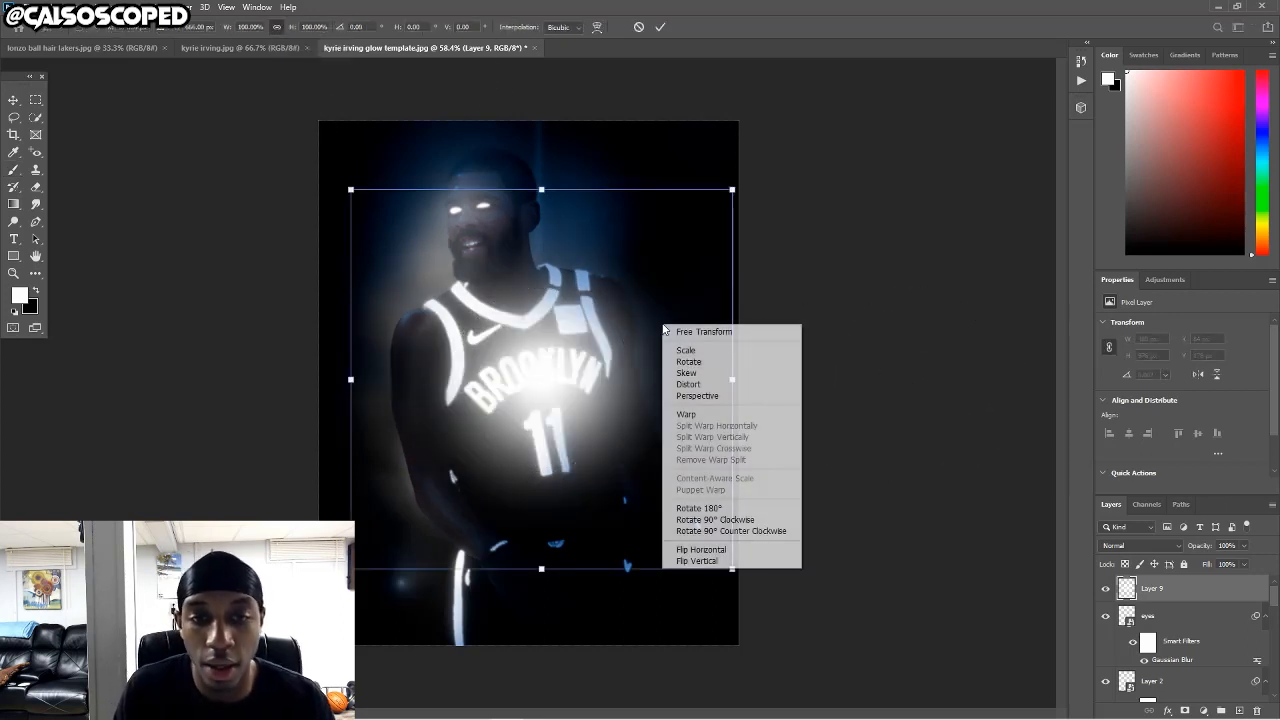
click(712, 397)
drag(733, 190, 733, 581)
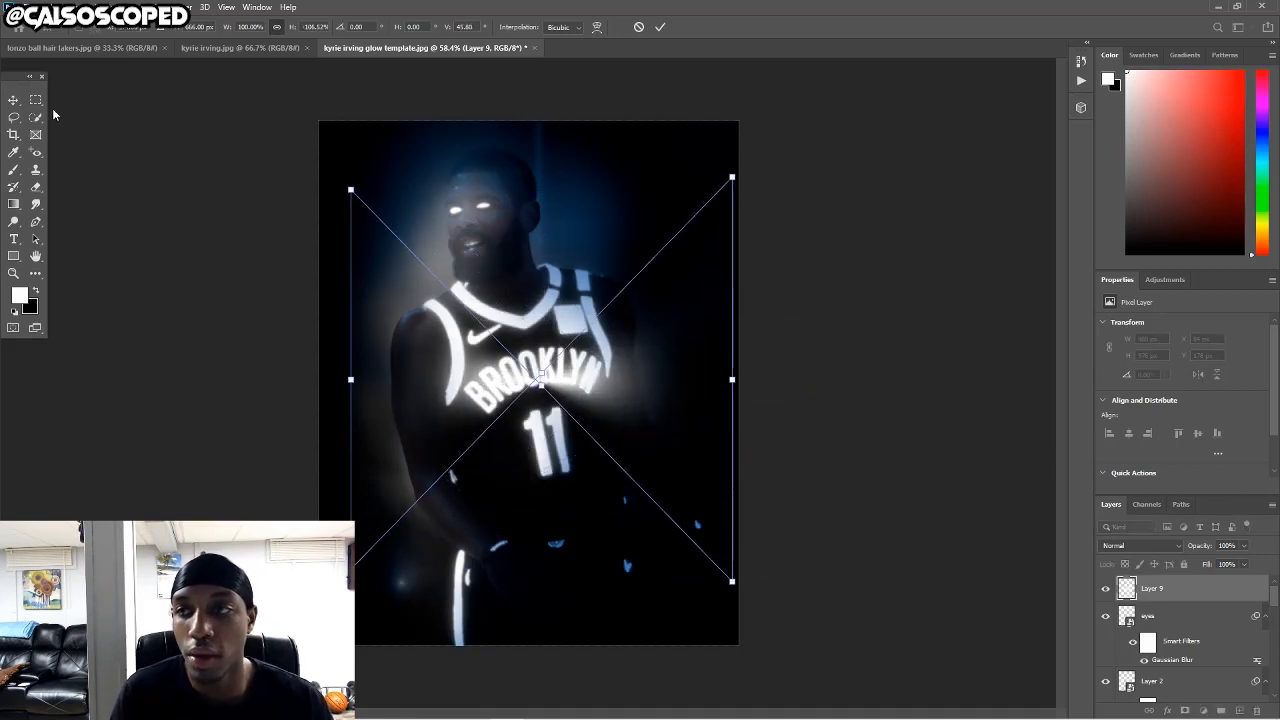
key(Escape)
Rotate the light beam to about 163.67° and move it up across the player's head.
key(ctrl+t)
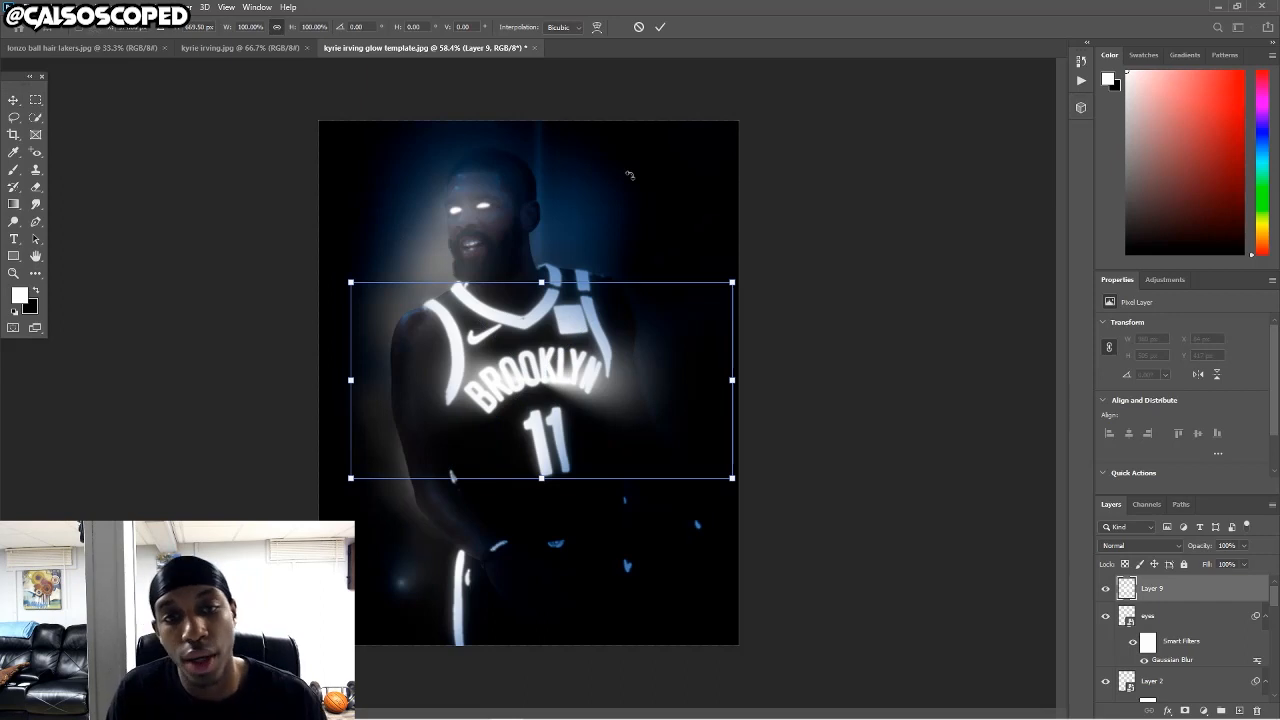
drag(629, 175, 468, 280)
mouse_move(564, 427)
mouse_down()
mouse_move(598, 398)
mouse_move(550, 446)
mouse_up()
drag(583, 506, 521, 250)
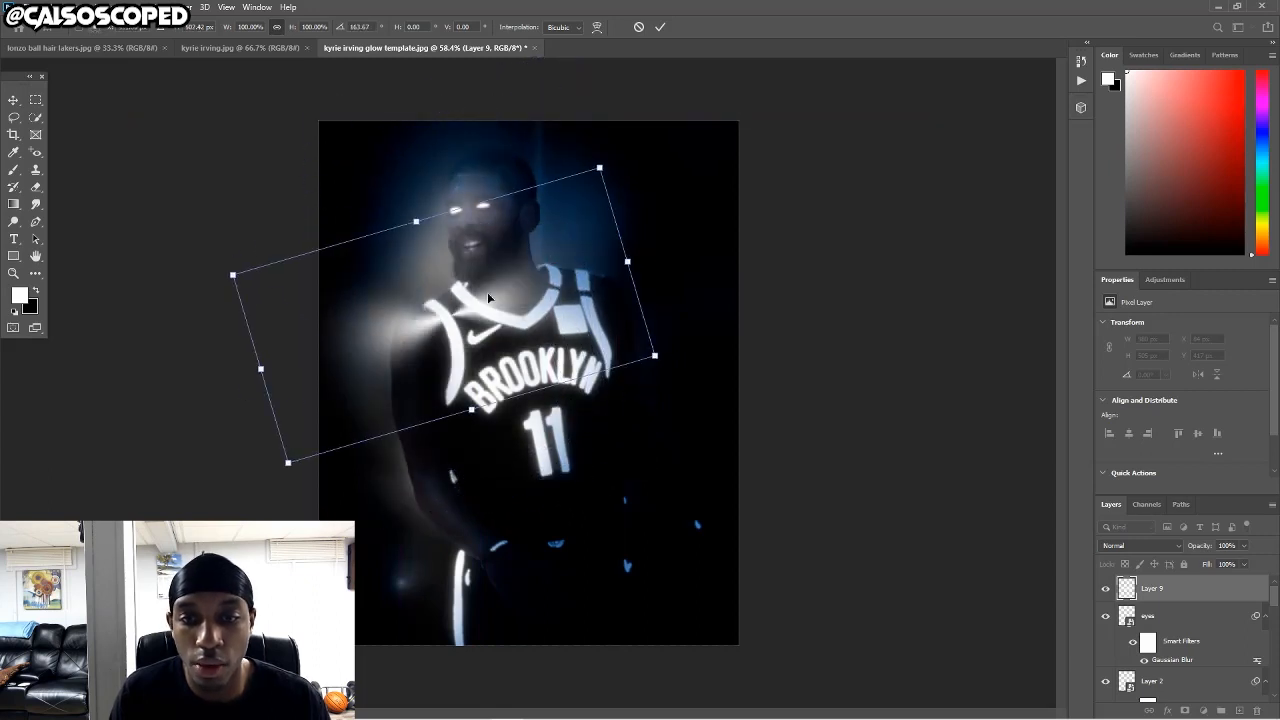
drag(489, 297, 553, 215)
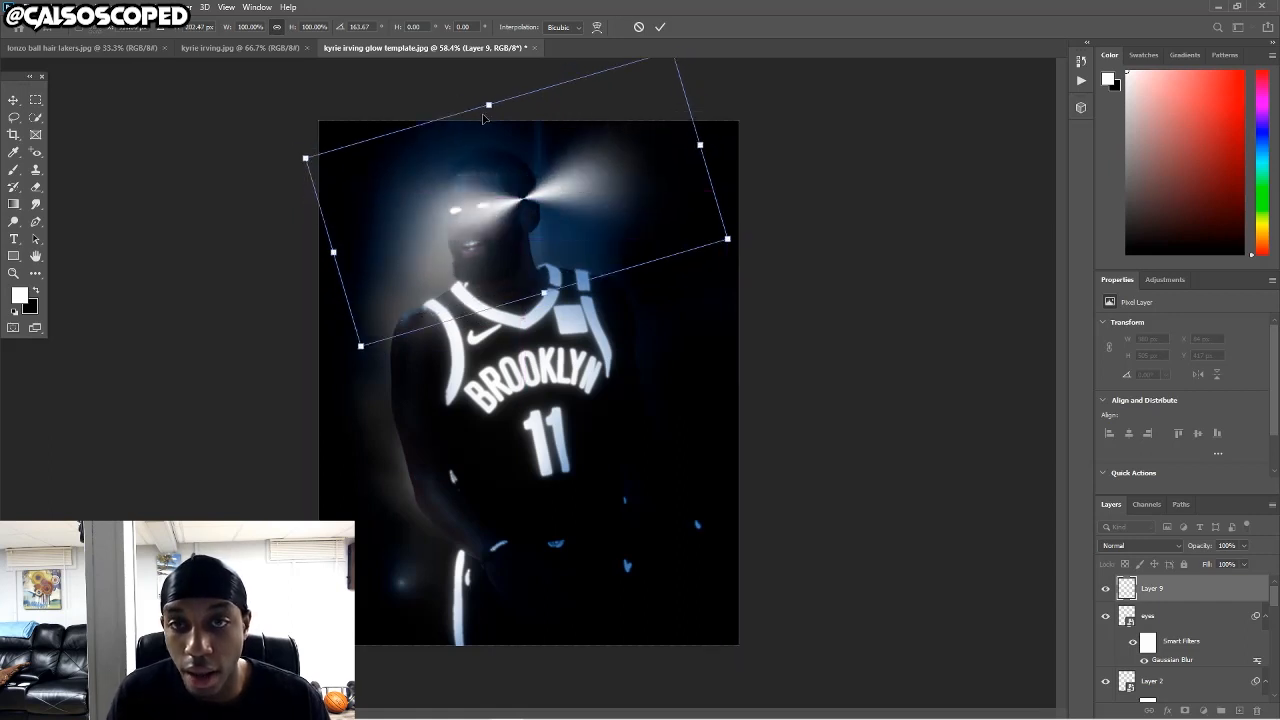
Reduce the beam's height to 72.06%, rotate it to 167.60°, widen it to 114.93%, and align it with the eyes.
drag(487, 106, 518, 185)
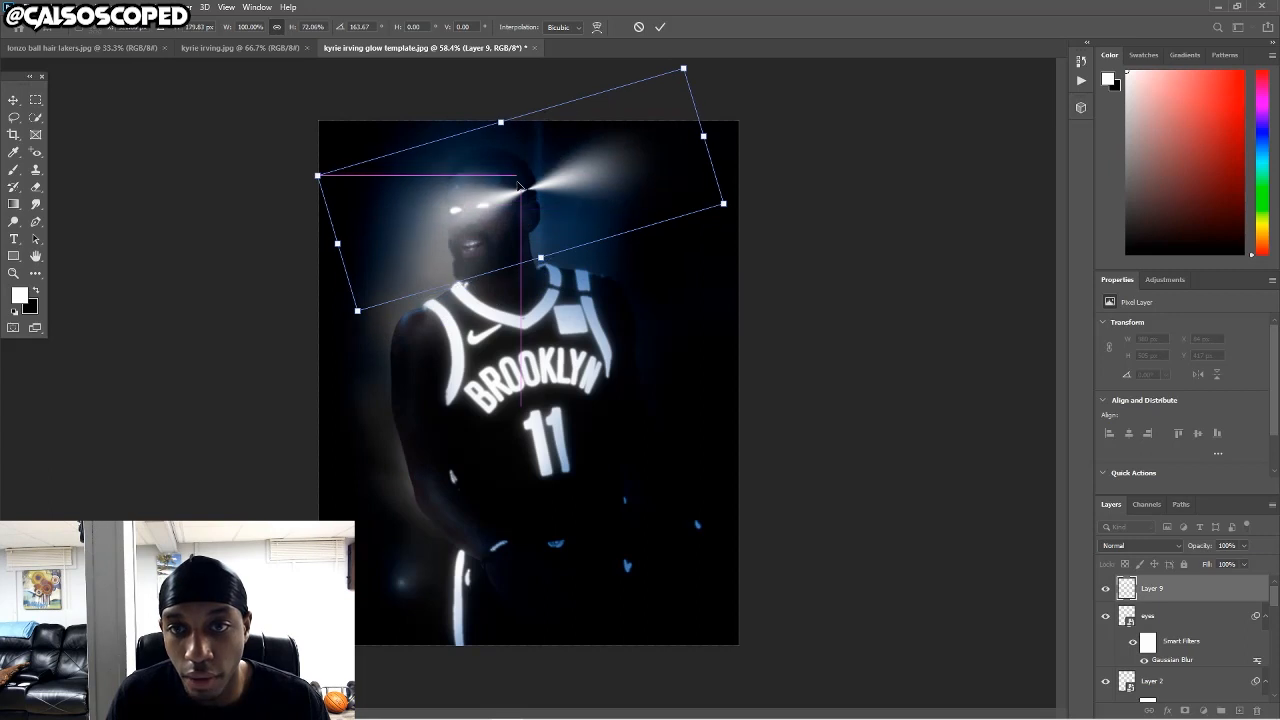
drag(747, 210, 748, 226)
mouse_move(614, 204)
mouse_down()
mouse_move(599, 216)
mouse_move(615, 214)
mouse_up()
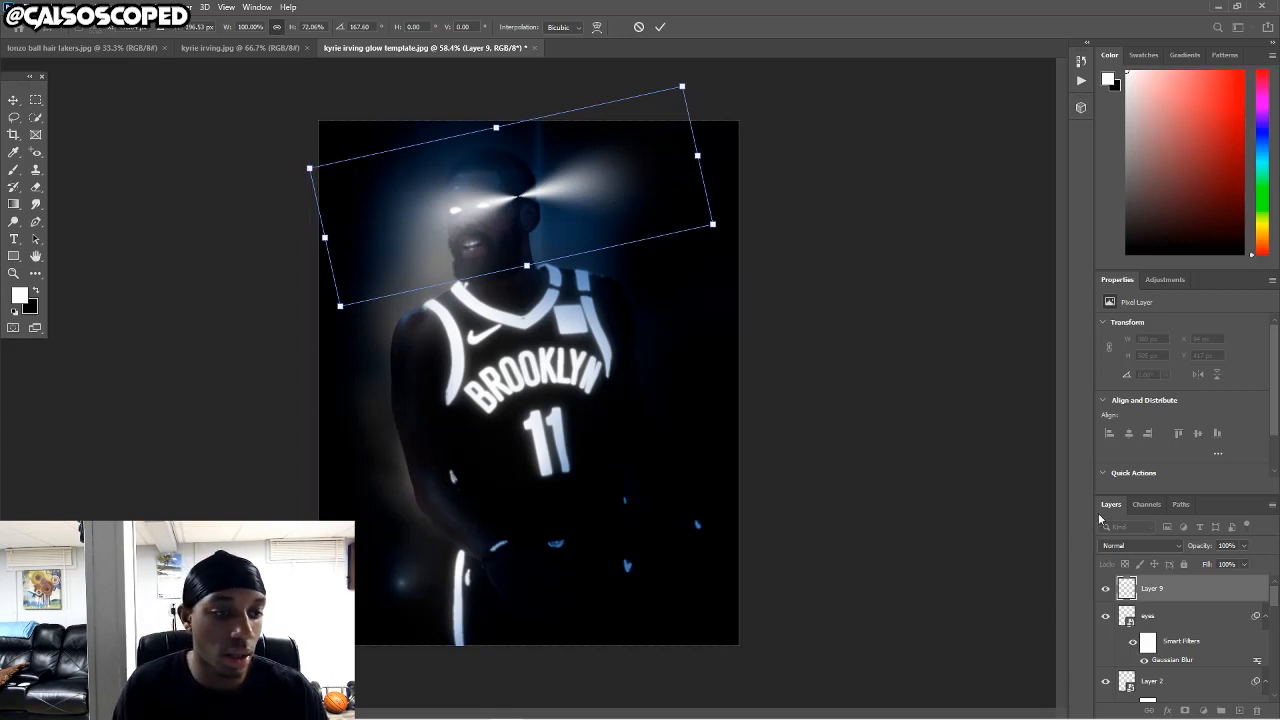
drag(322, 238, 267, 247)
drag(410, 219, 467, 202)
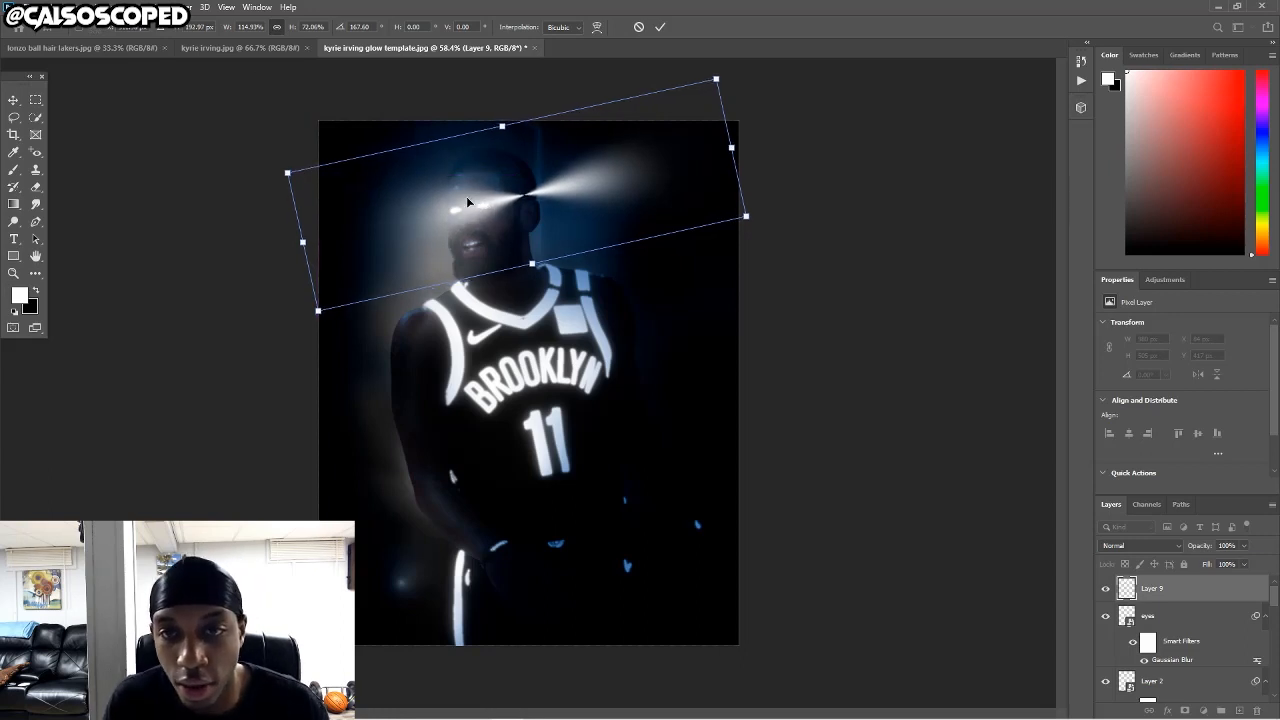
key(Return)
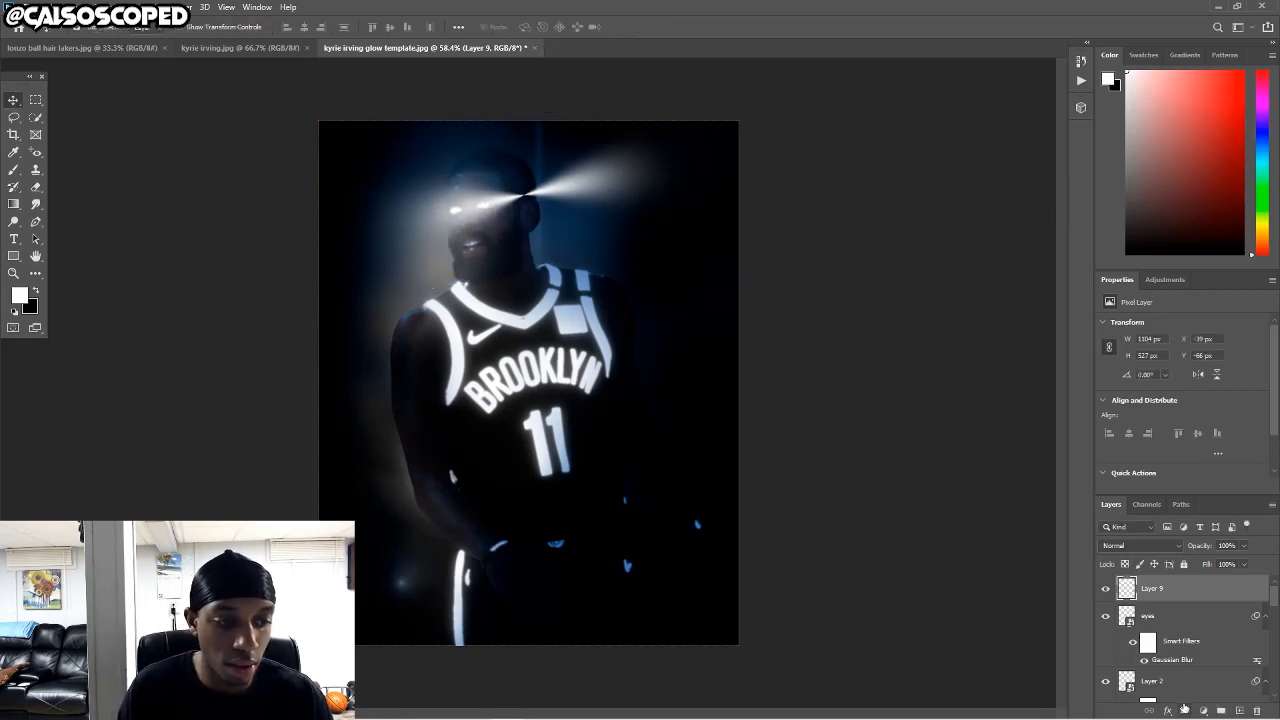
Add a layer mask to Layer 9 and duplicate the masked beam layer.
click(1184, 709)
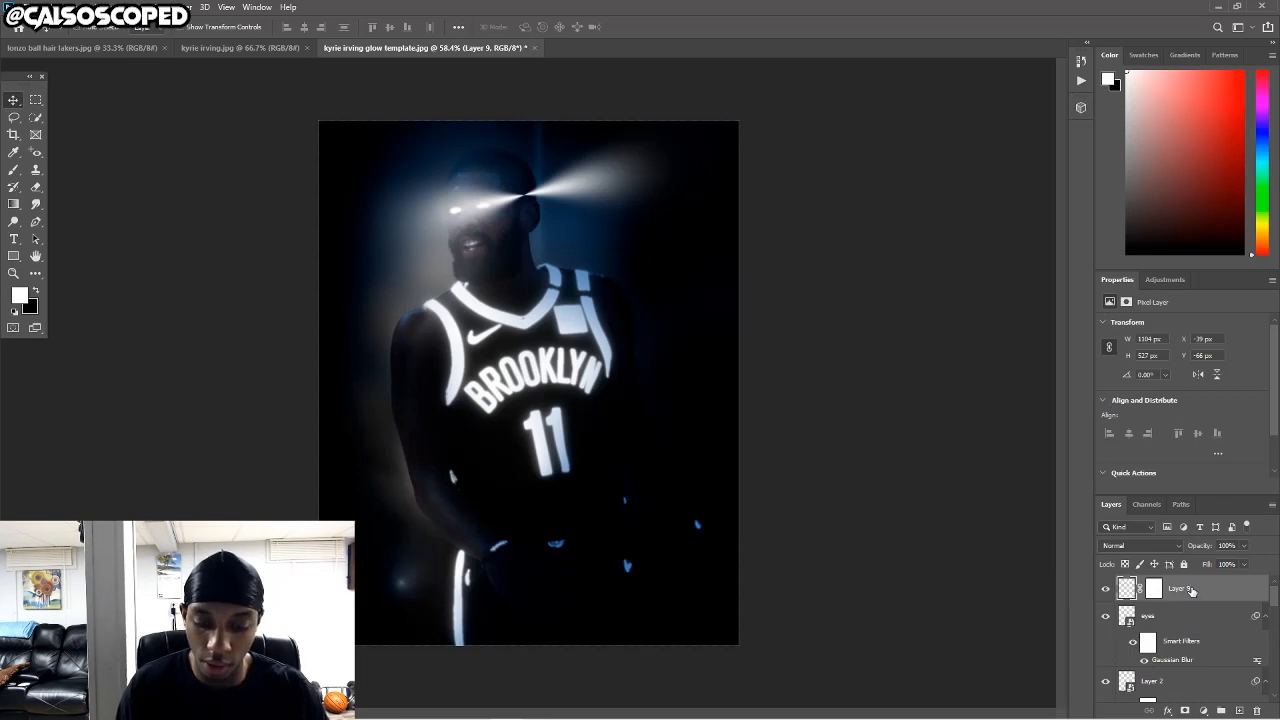
key(ctrl+j)
click(1153, 588)
Paint the copy's mask black with a smaller brush to hide the beam behind the head, and hide the original Layer 9.
key(b)
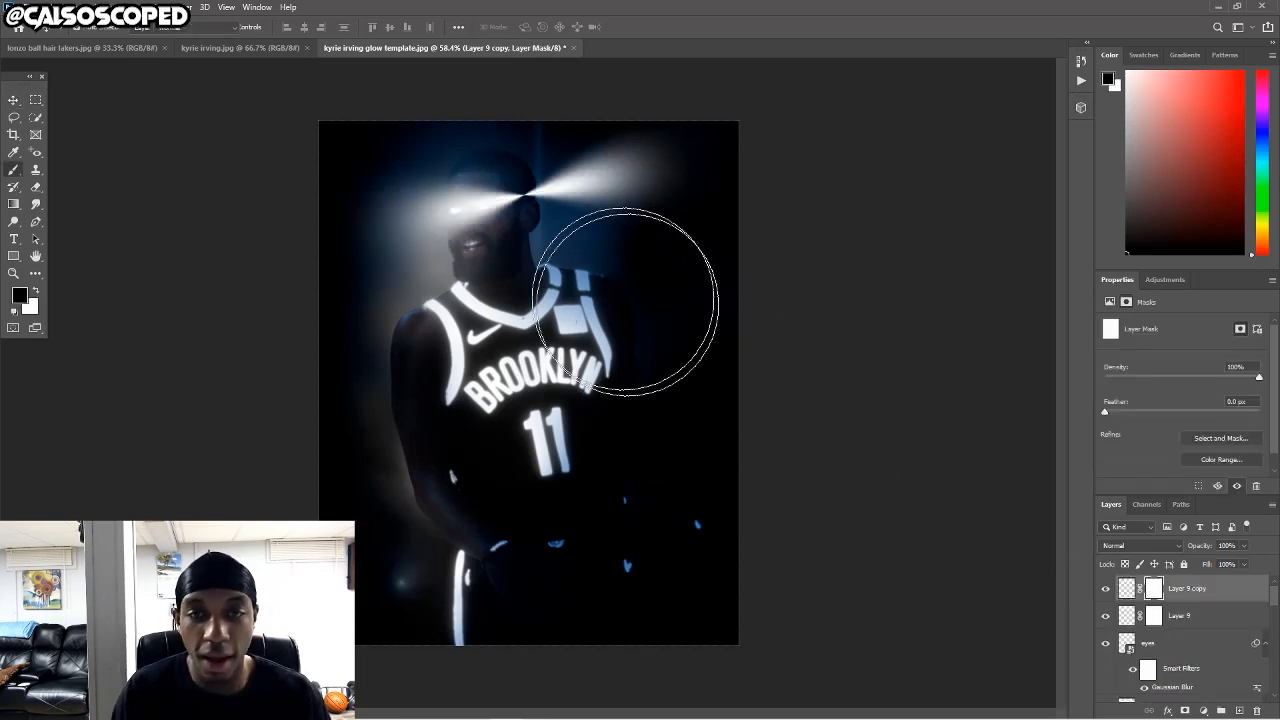
key(x)
key(bracketleft)
key(bracketleft)
key(bracketleft)
key(bracketleft)
key(bracketleft)
key(bracketleft)
key(bracketleft)
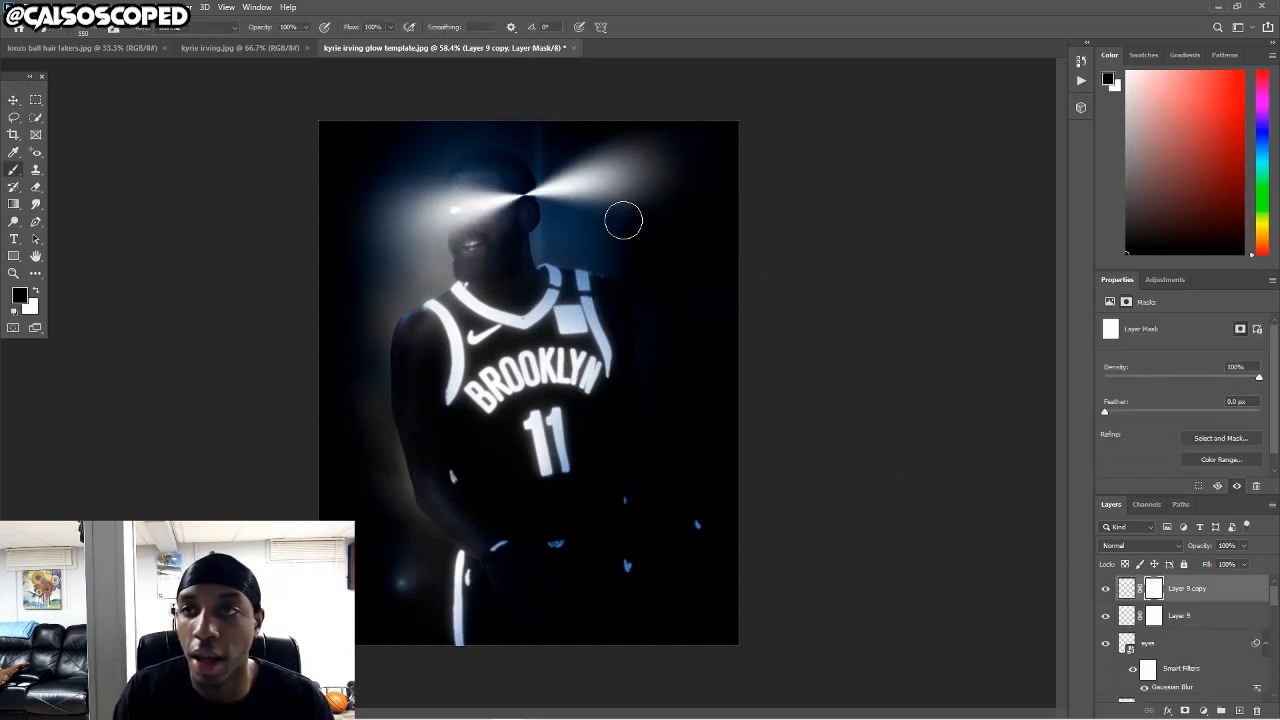
mouse_move(608, 174)
mouse_down()
mouse_move(566, 201)
mouse_move(539, 197)
mouse_move(606, 181)
mouse_up()
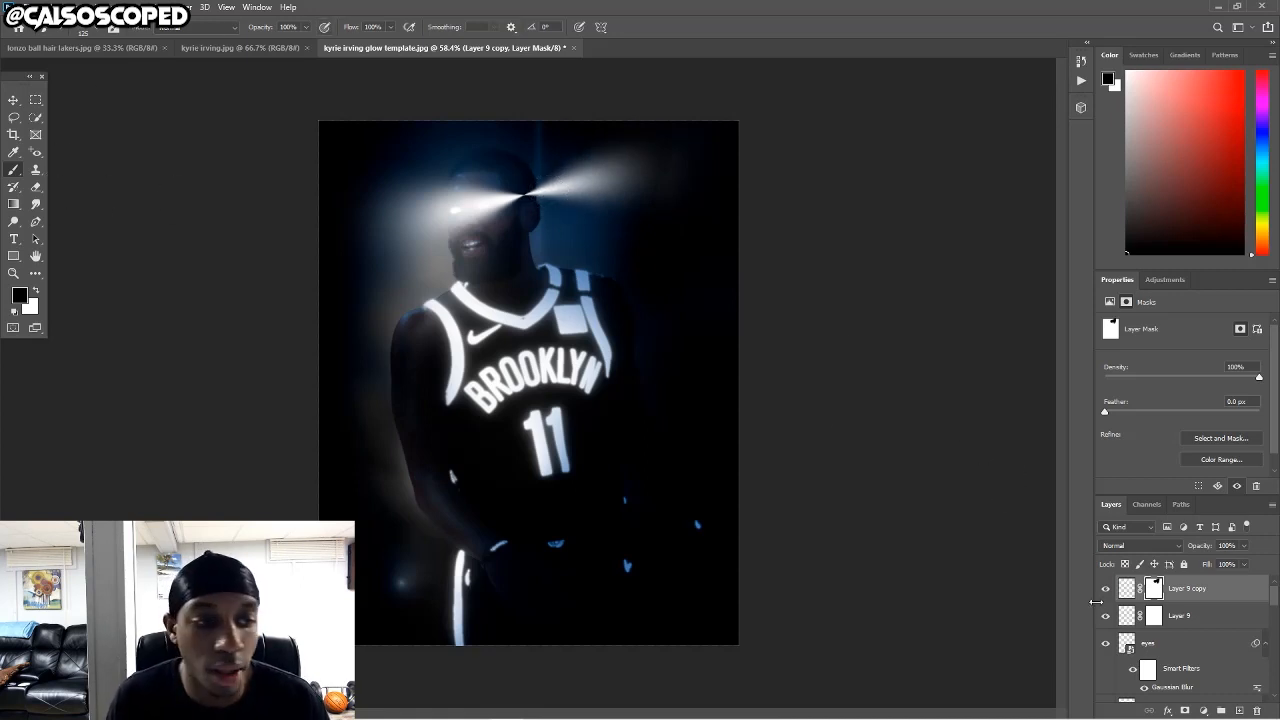
click(1106, 616)
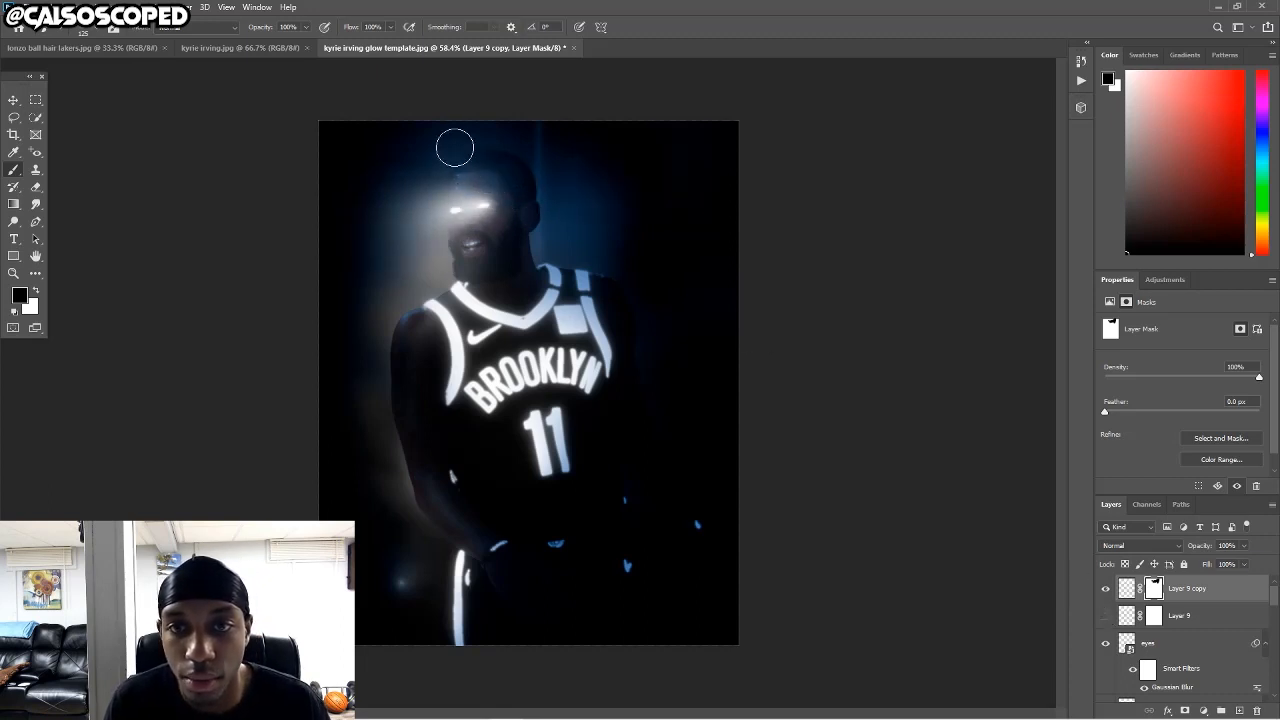
Convert the Layer 9 copy beam to a smart object and apply a Gaussian Blur with a 22.2-pixel radius.
key(ctrl+minus)
key(ctrl+plus)
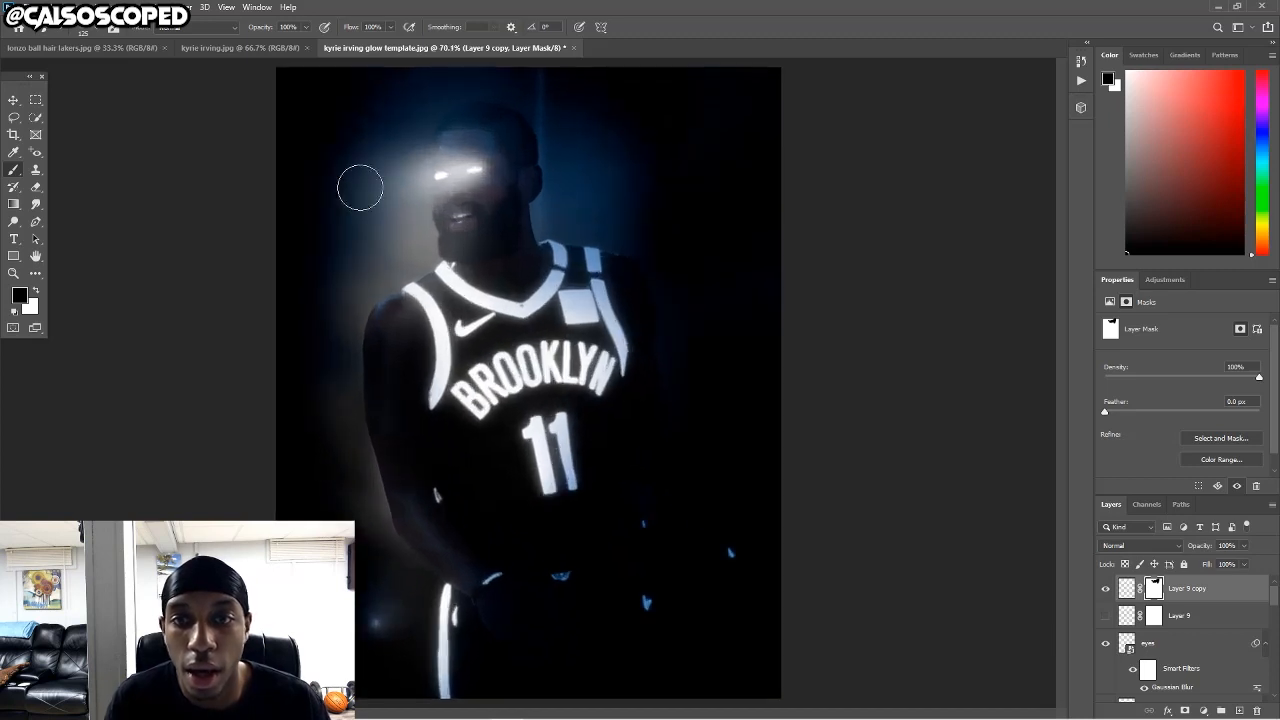
right_click(1221, 603)
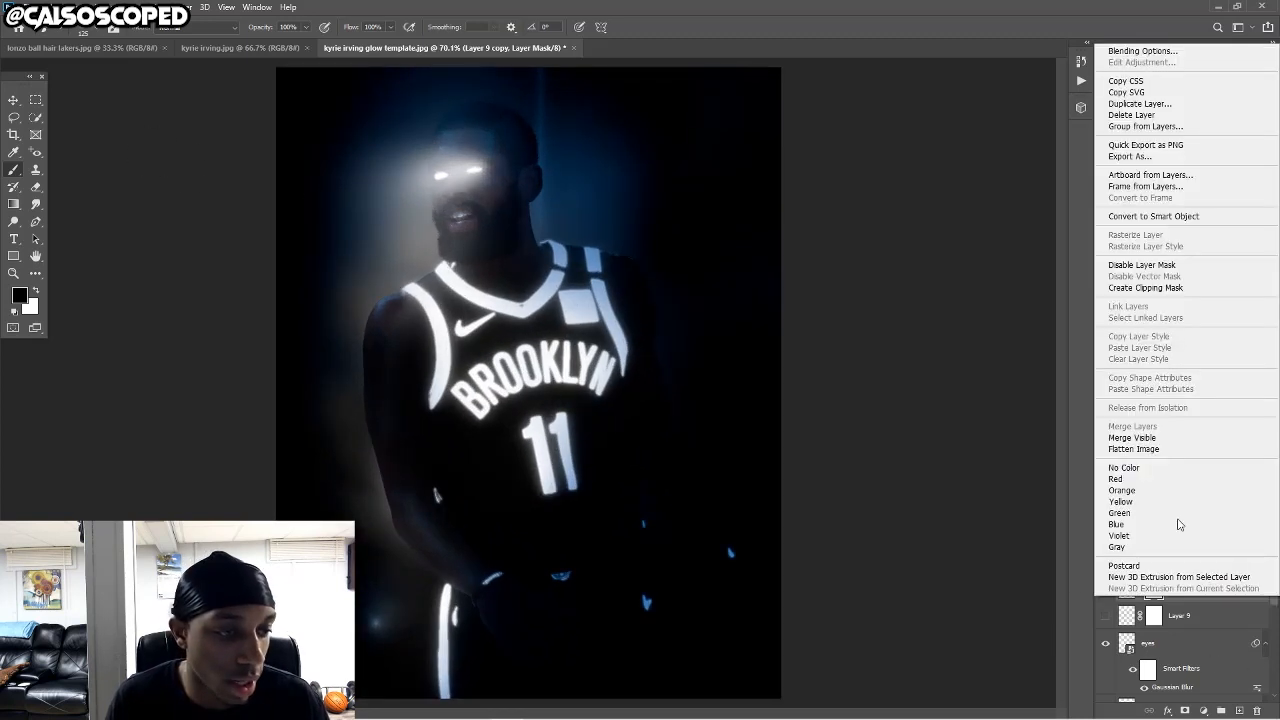
click(1189, 218)
click(180, 7)
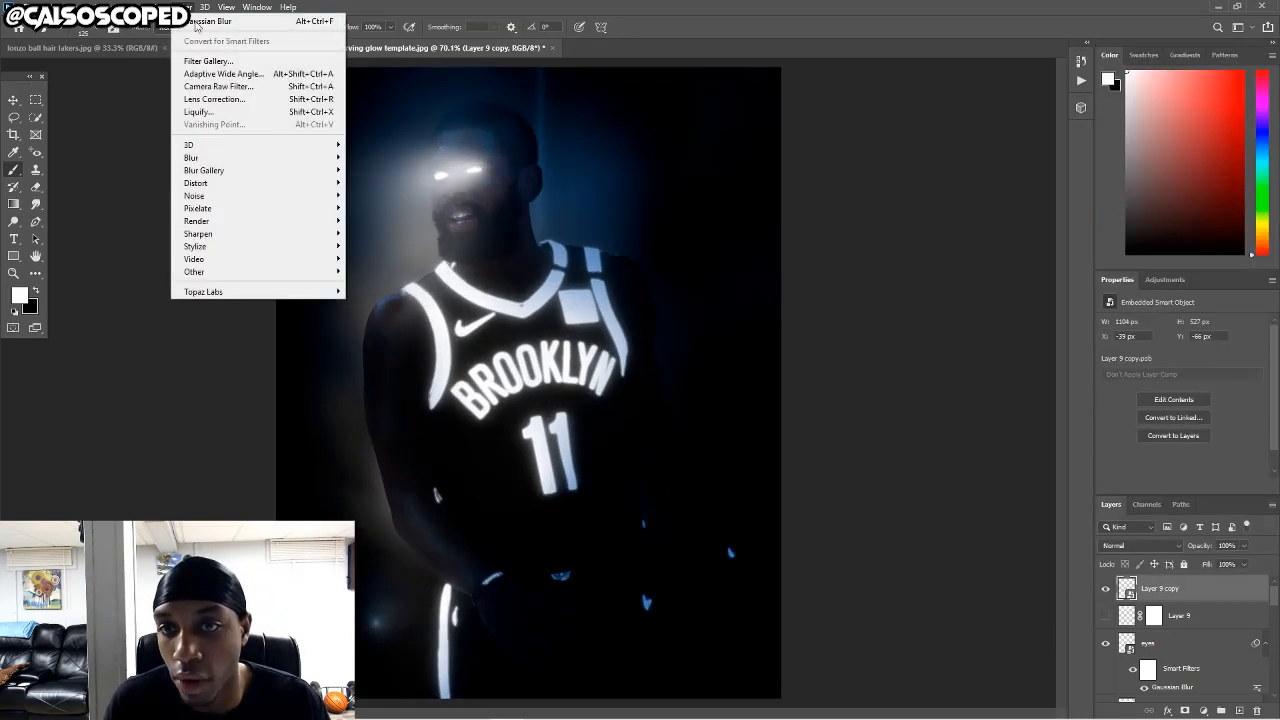
mouse_move(190, 157)
click(380, 208)
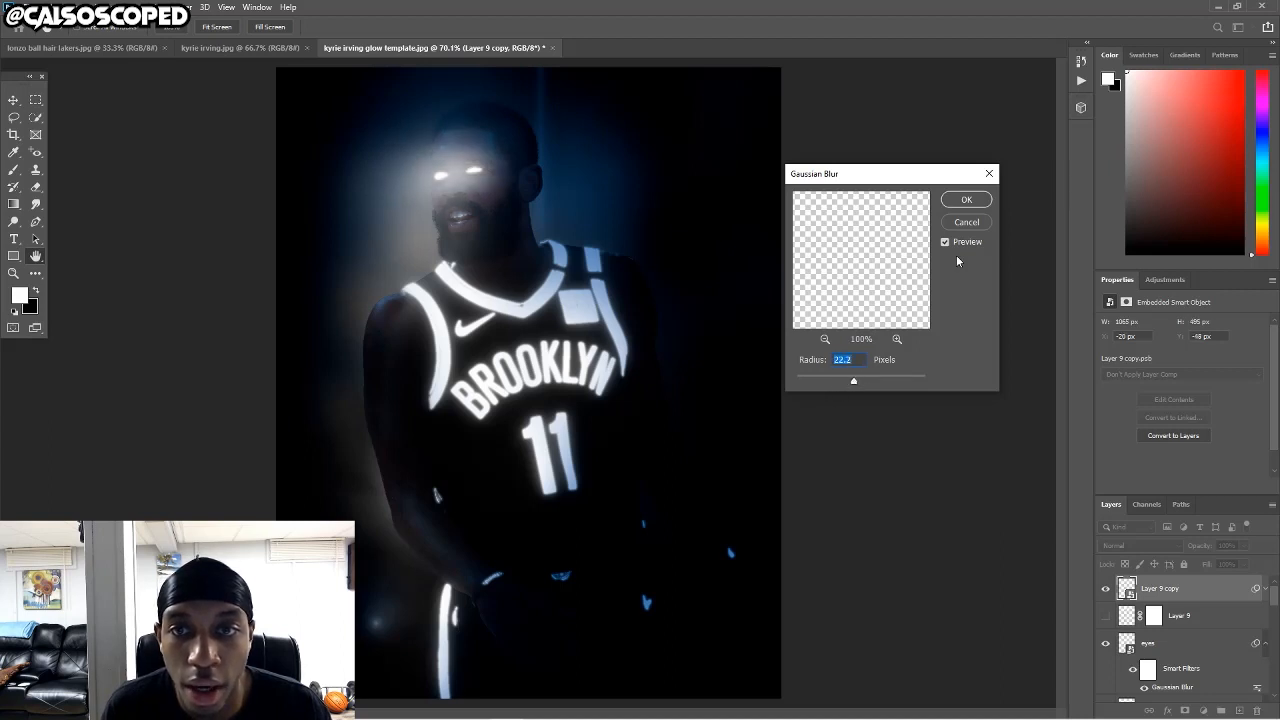
click(953, 205)
scroll(395, 148, down, 4)
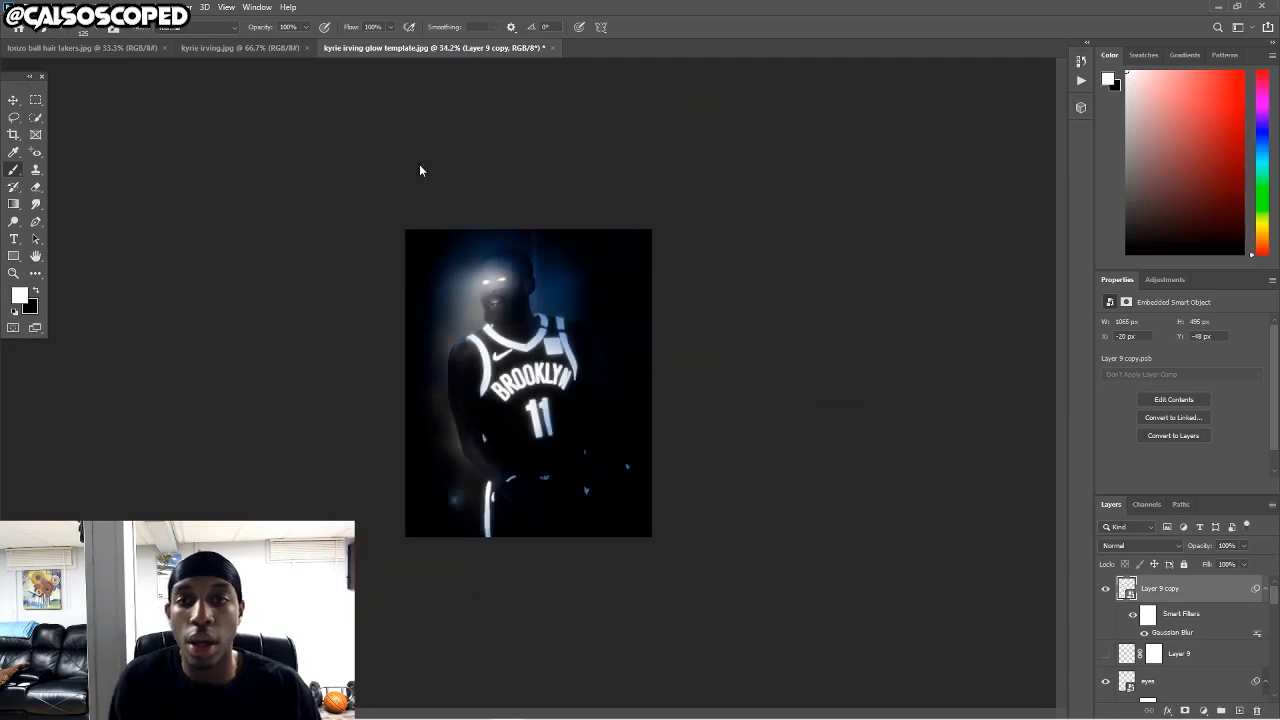
scroll(420, 169, up, 3)
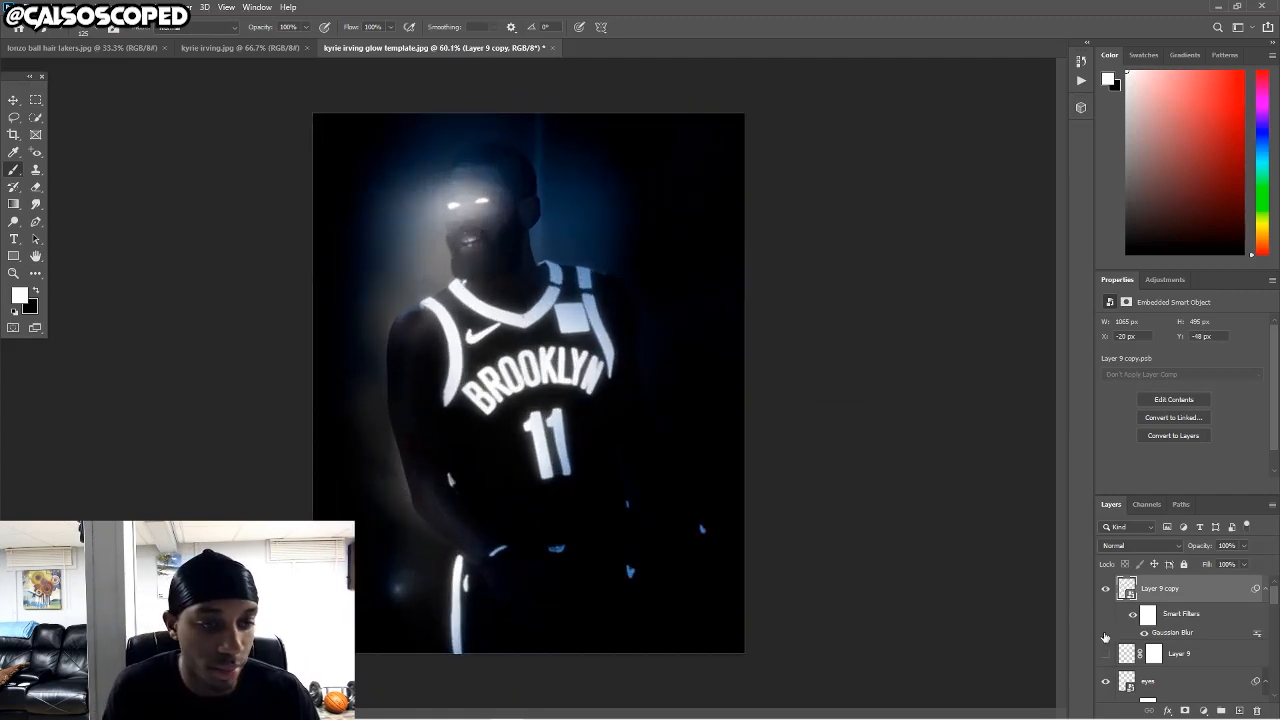
Check what Layer 5 and Layer 4 contribute to the portrait by toggling their visibility.
key(v)
key(ctrl+minus)
scroll(790, 415, down, 2)
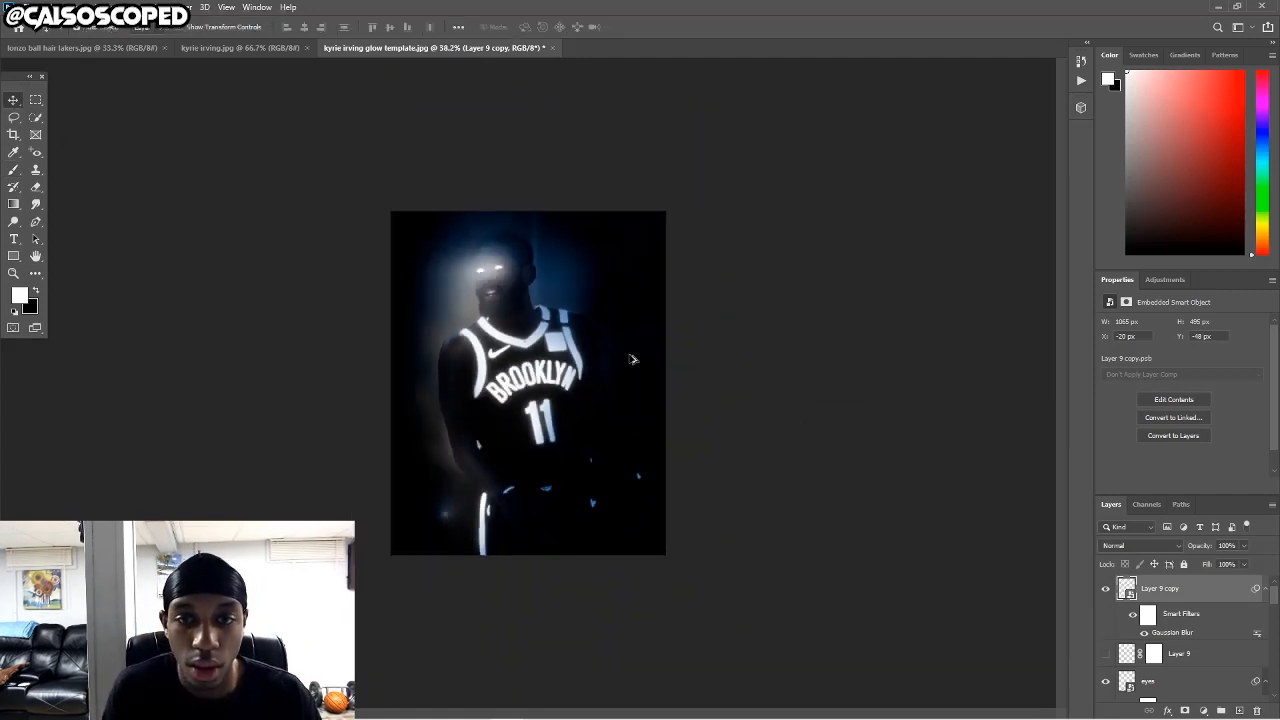
scroll(576, 297, up, 3)
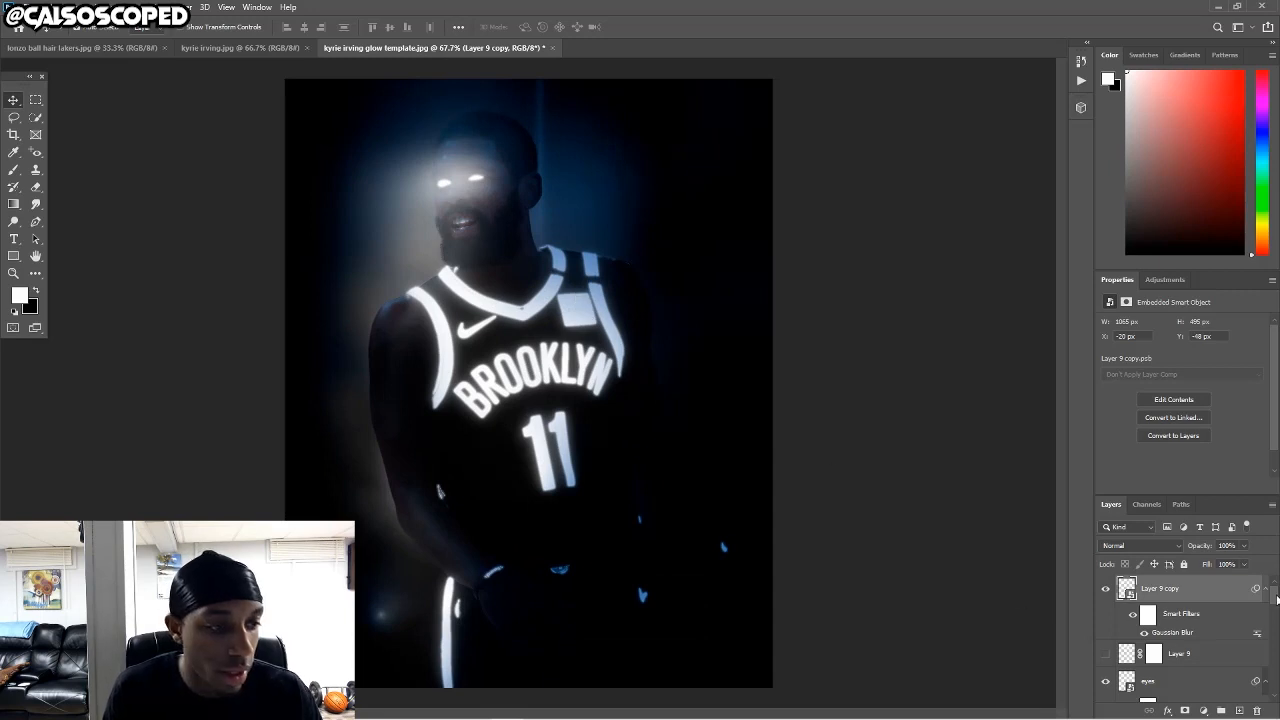
scroll(1200, 630, down, 5)
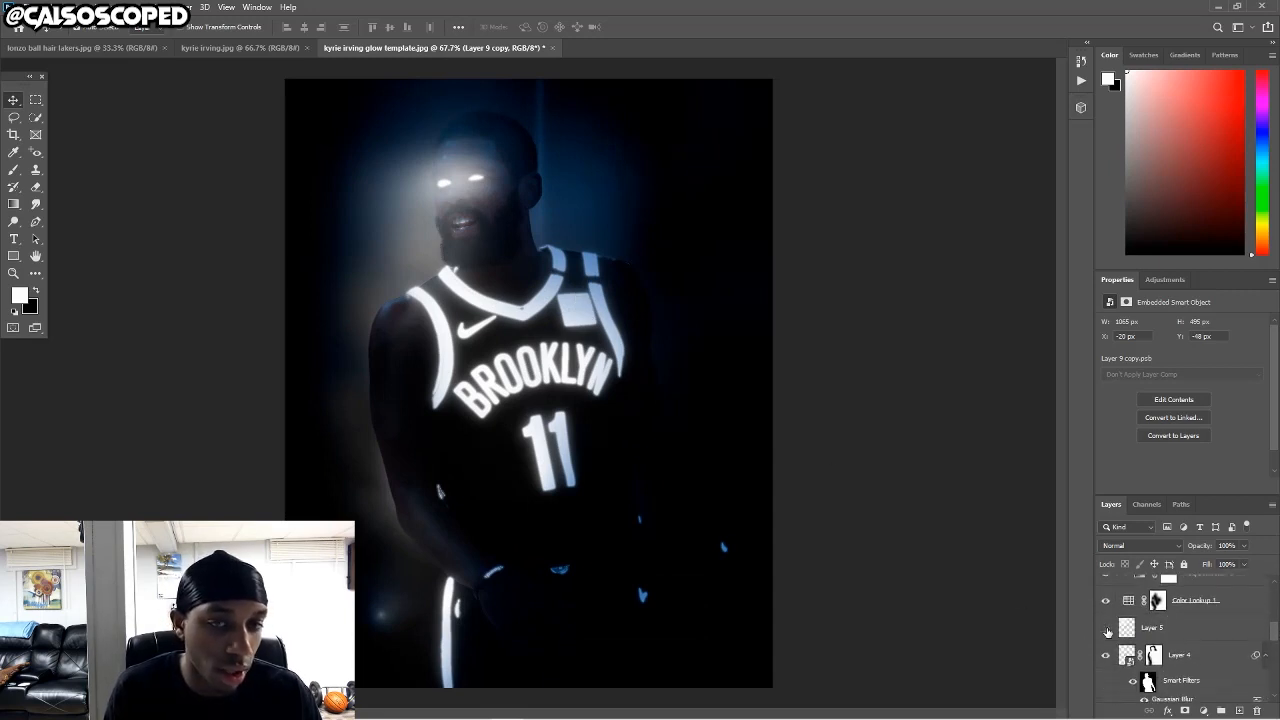
click(1107, 628)
click(1107, 628)
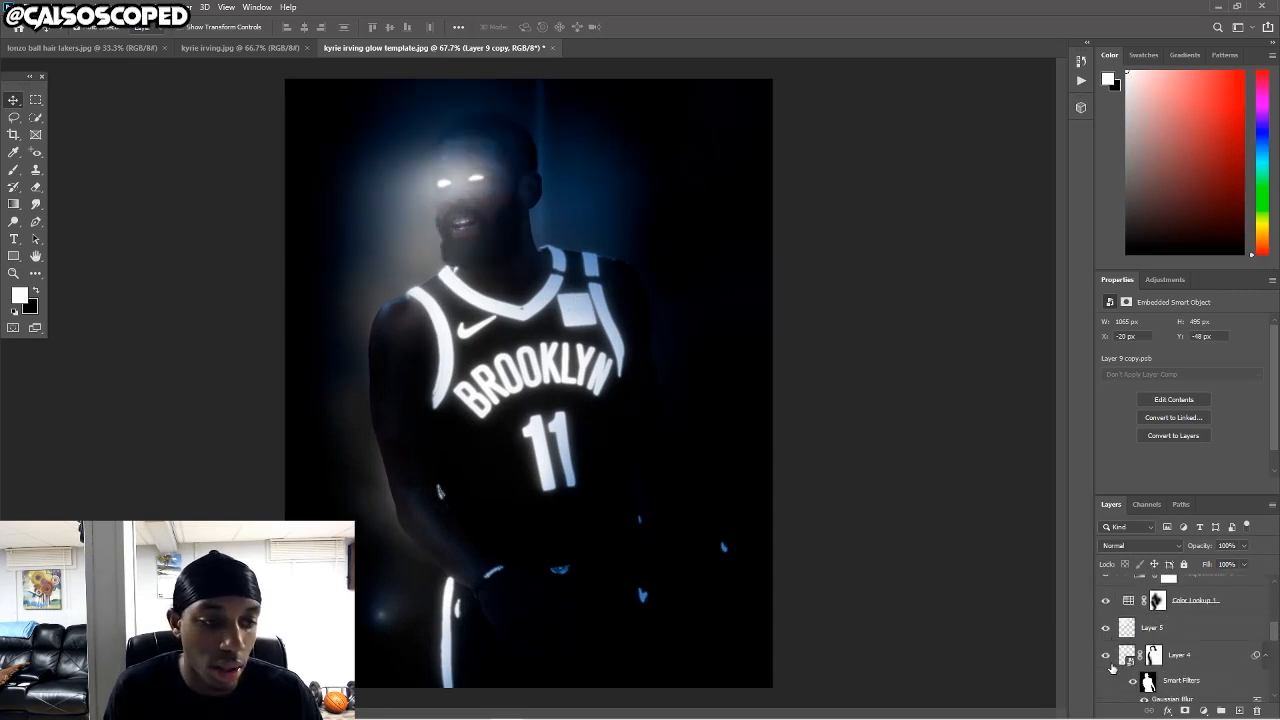
click(1108, 657)
click(1108, 657)
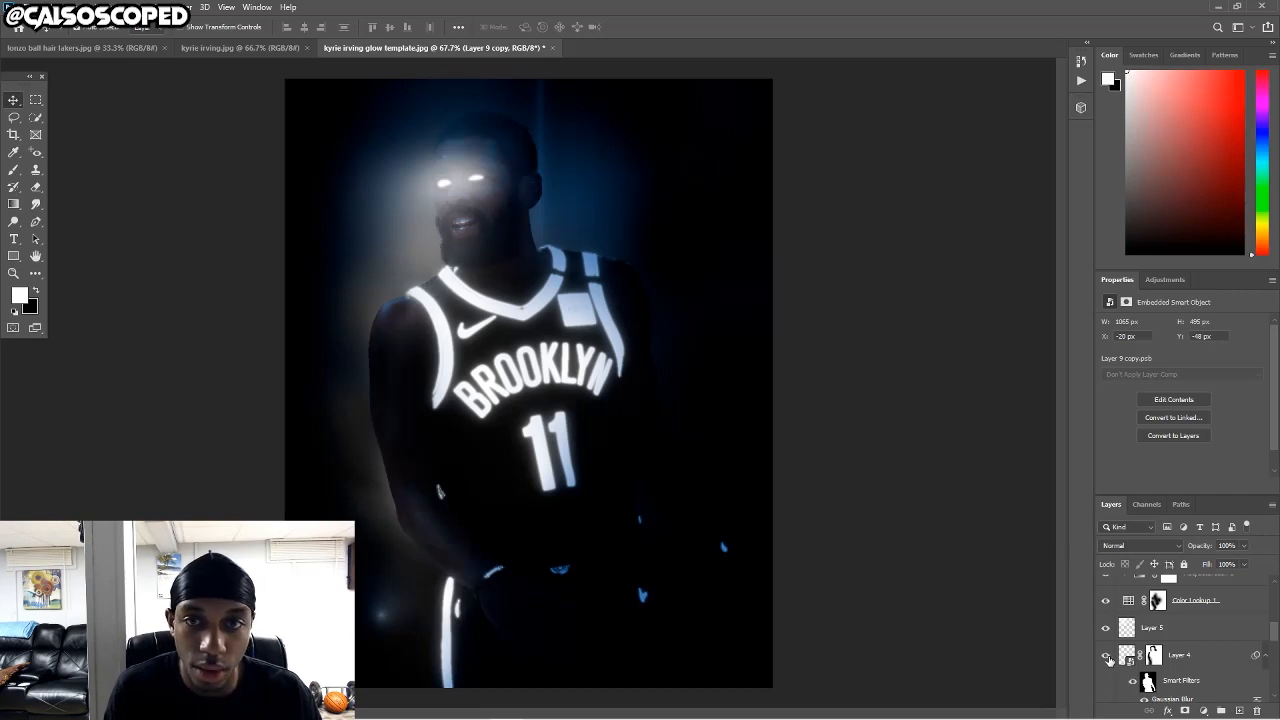
click(1108, 657)
click(1108, 657)
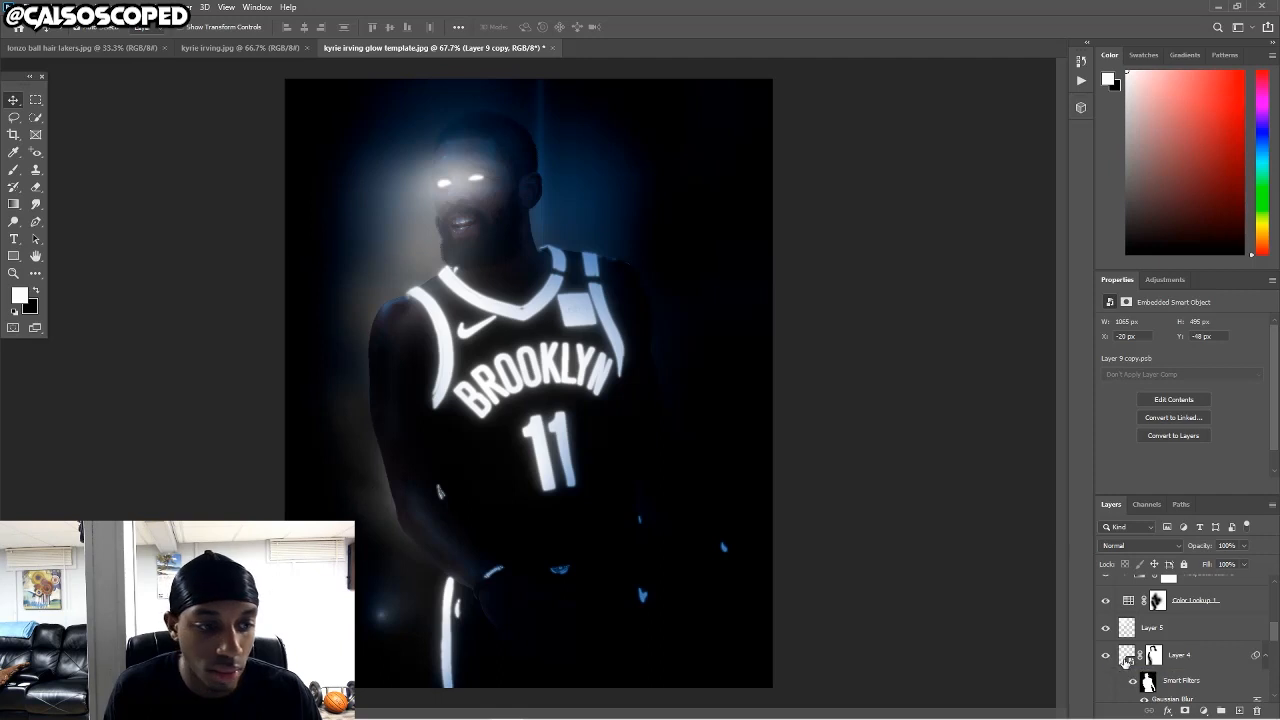
Compare the portrait with and without Layer 6, and leave Layer 6 hidden.
scroll(1211, 672, down, 3)
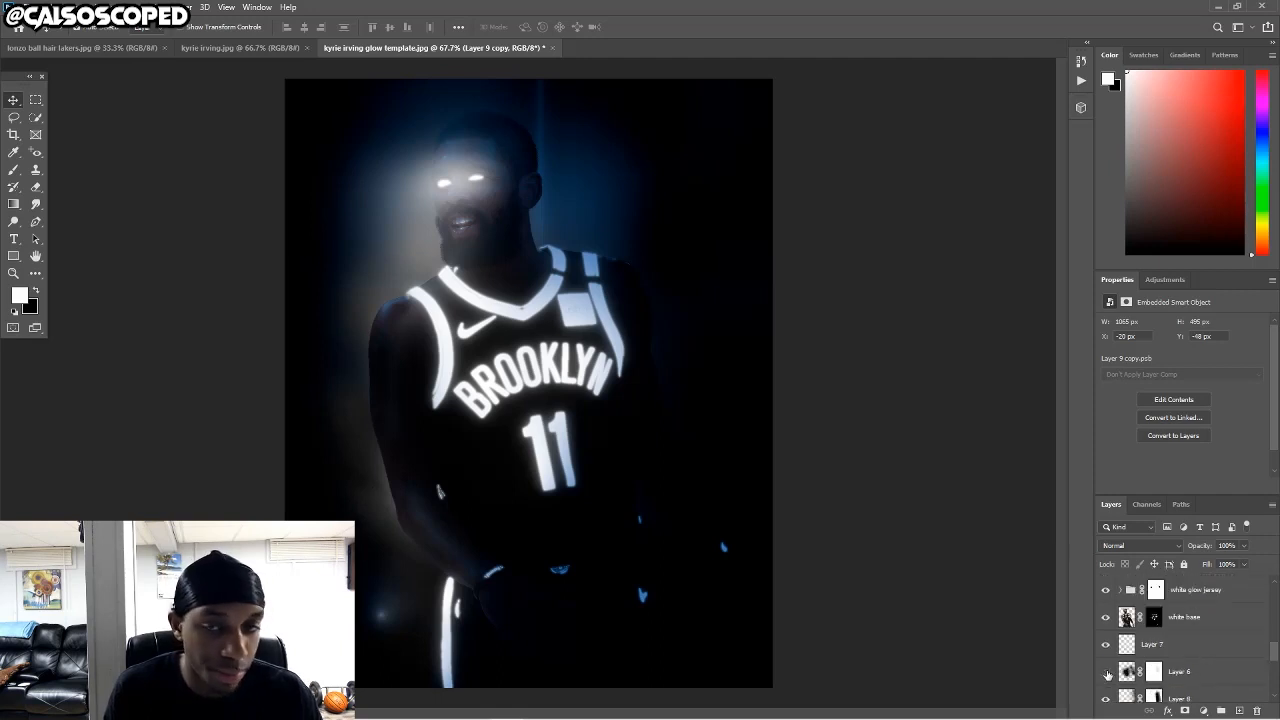
click(1107, 673)
click(1107, 673)
click(1107, 673)
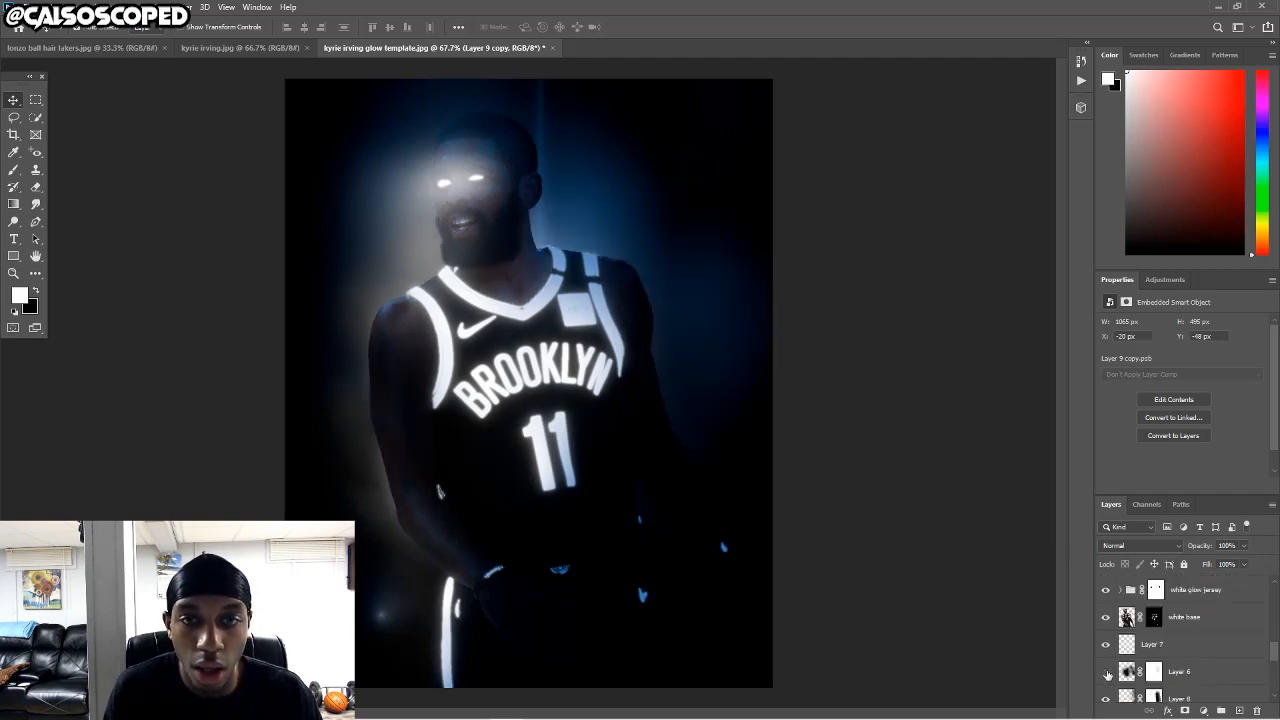
click(1107, 673)
click(1107, 673)
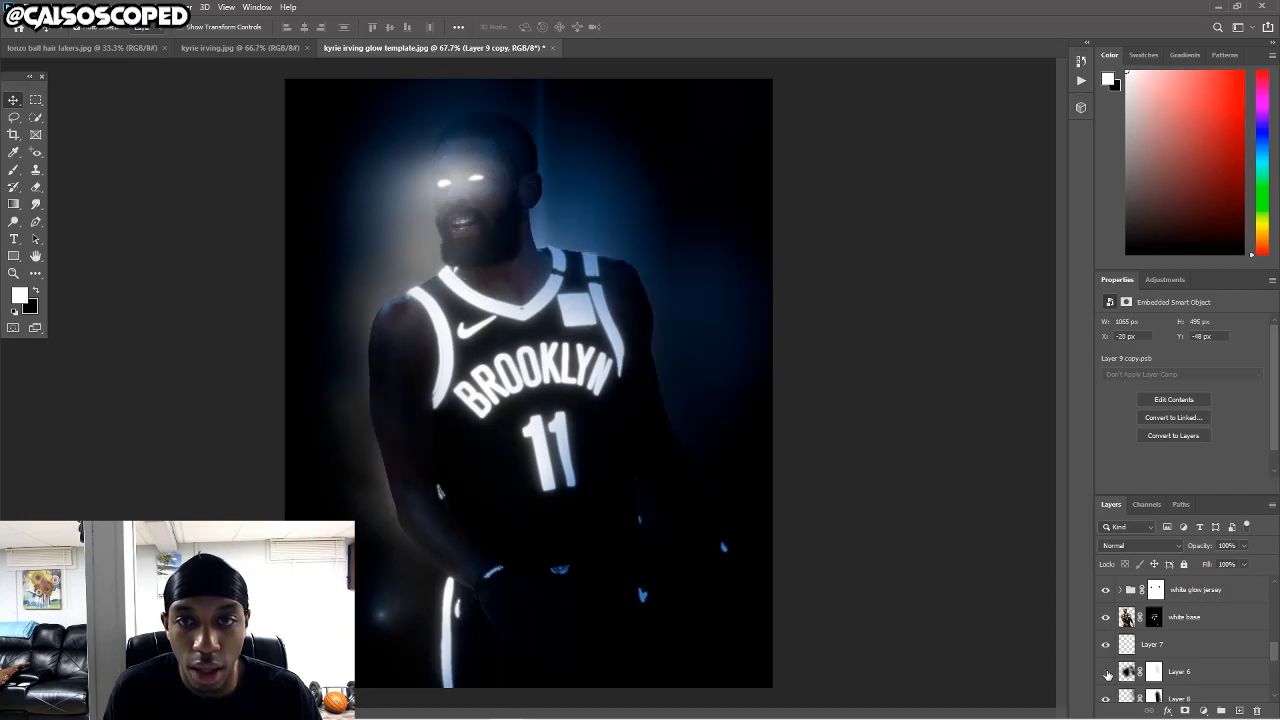
scroll(703, 460, down, 4)
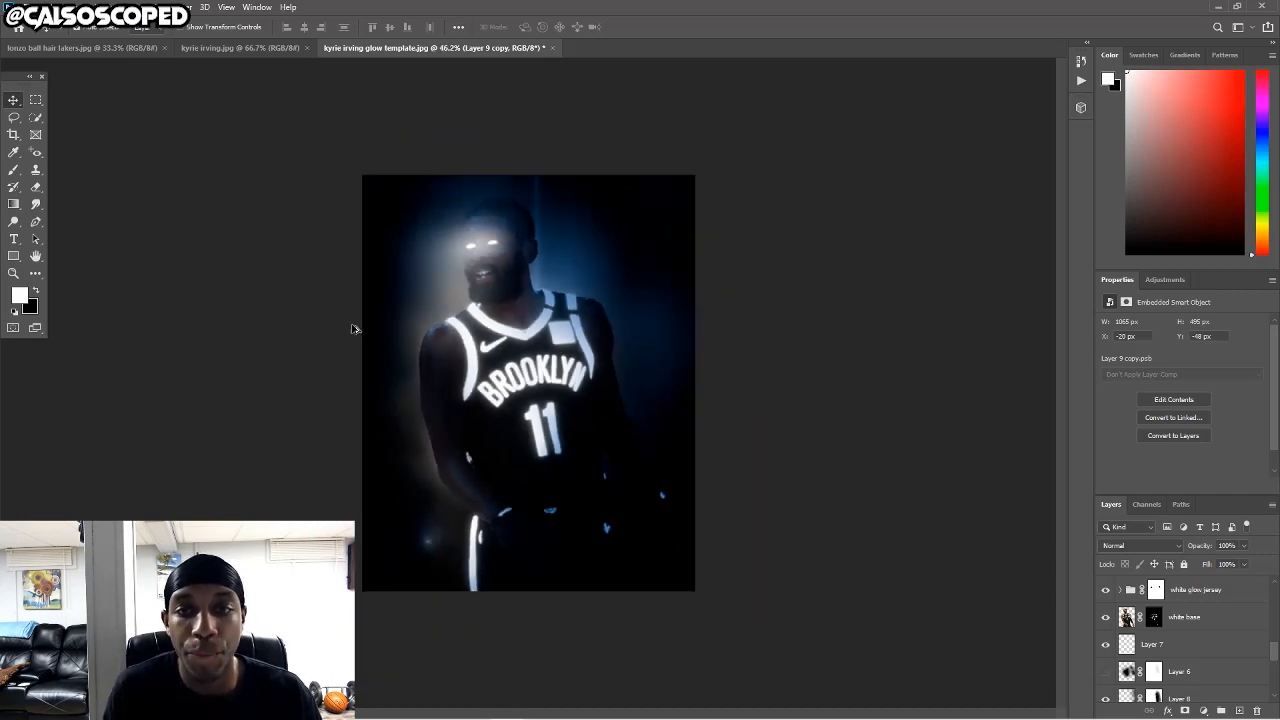
Compare the portrait with Layer 1 and Layer 8 each hidden and shown.
drag(440, 476, 397, 460)
key(ctrl+z)
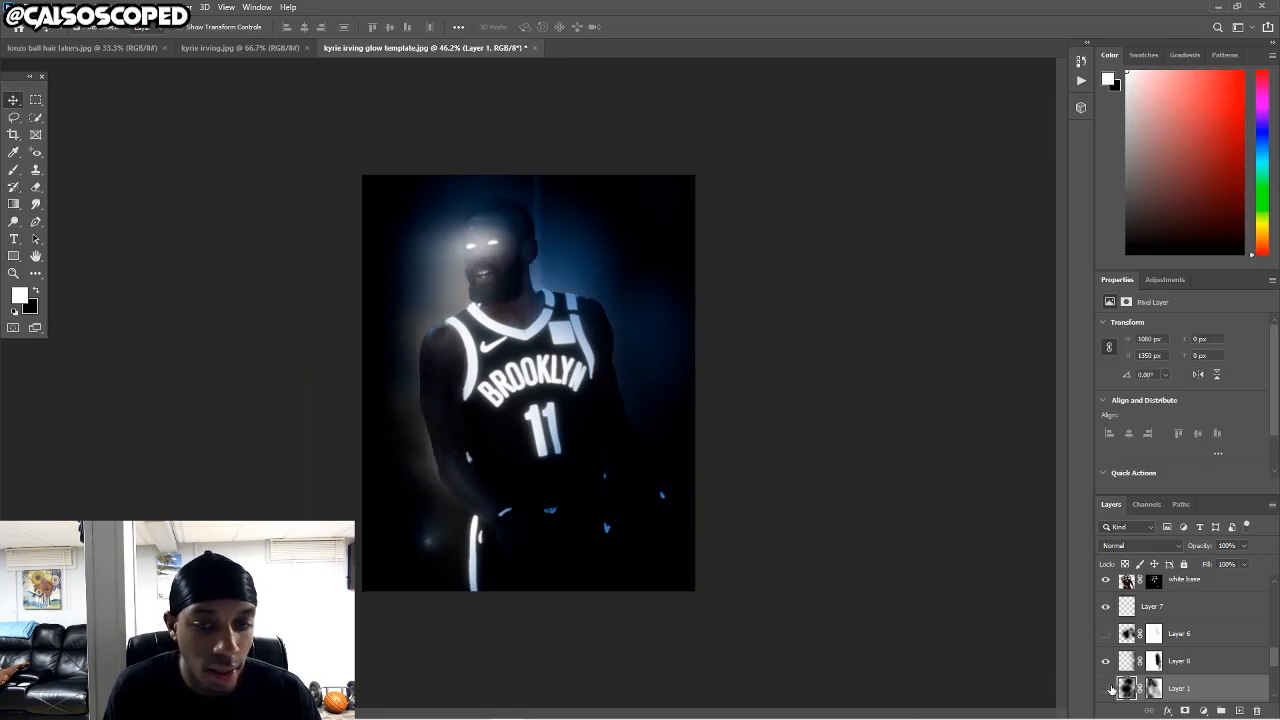
click(1109, 689)
click(1109, 665)
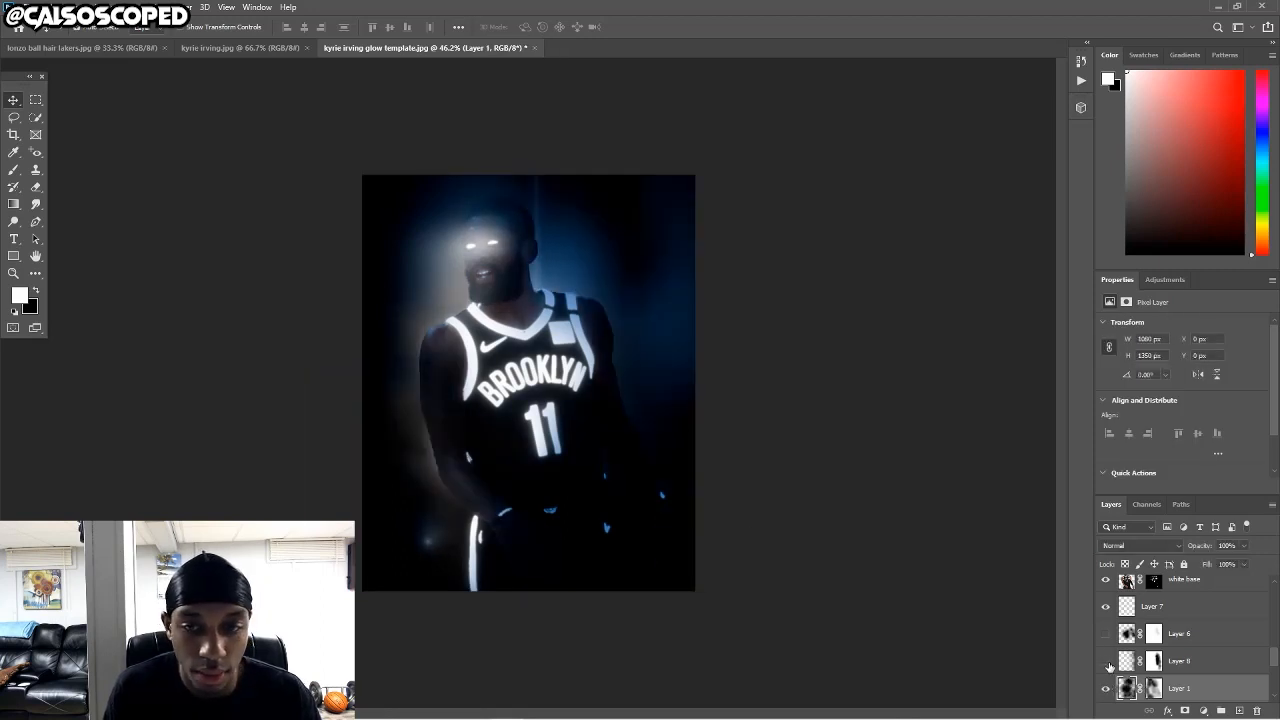
click(1108, 664)
Fill the Color Lookup 1 layer mask with white and compare the full Moonlight.3DL look with the previous masked version.
drag(585, 265, 951, 334)
key(ctrl+z)
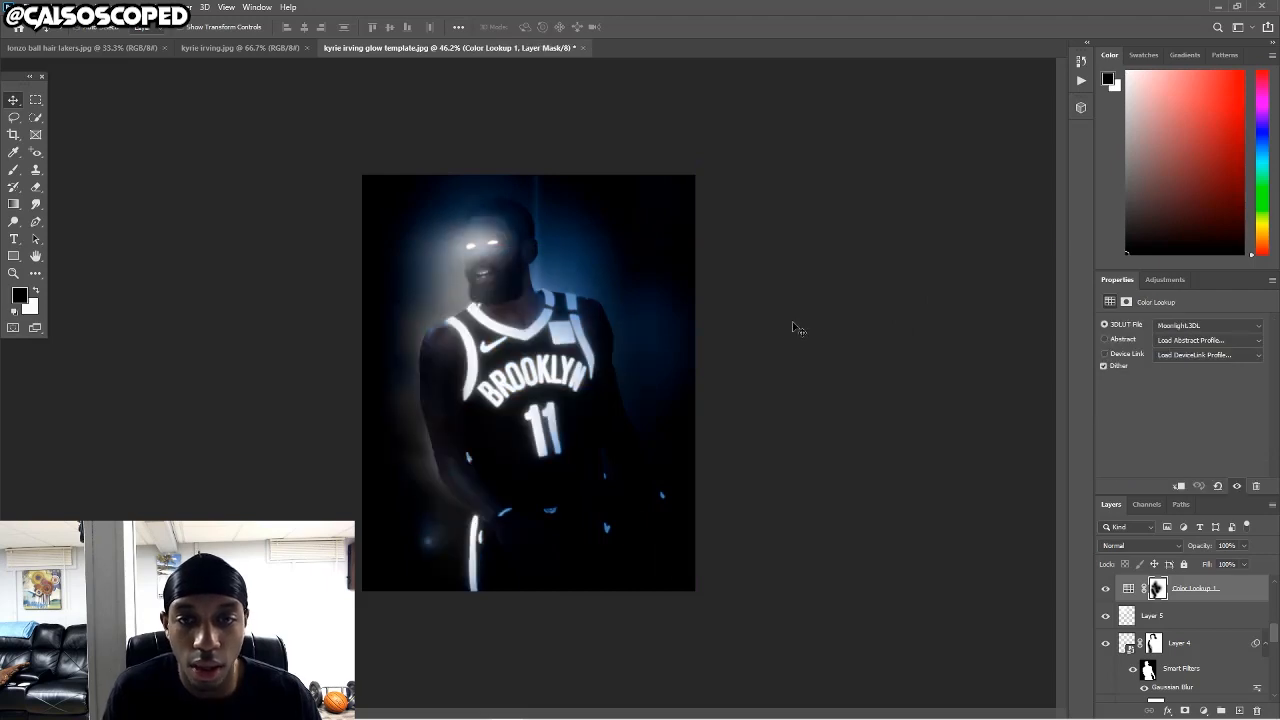
key(ctrl+z)
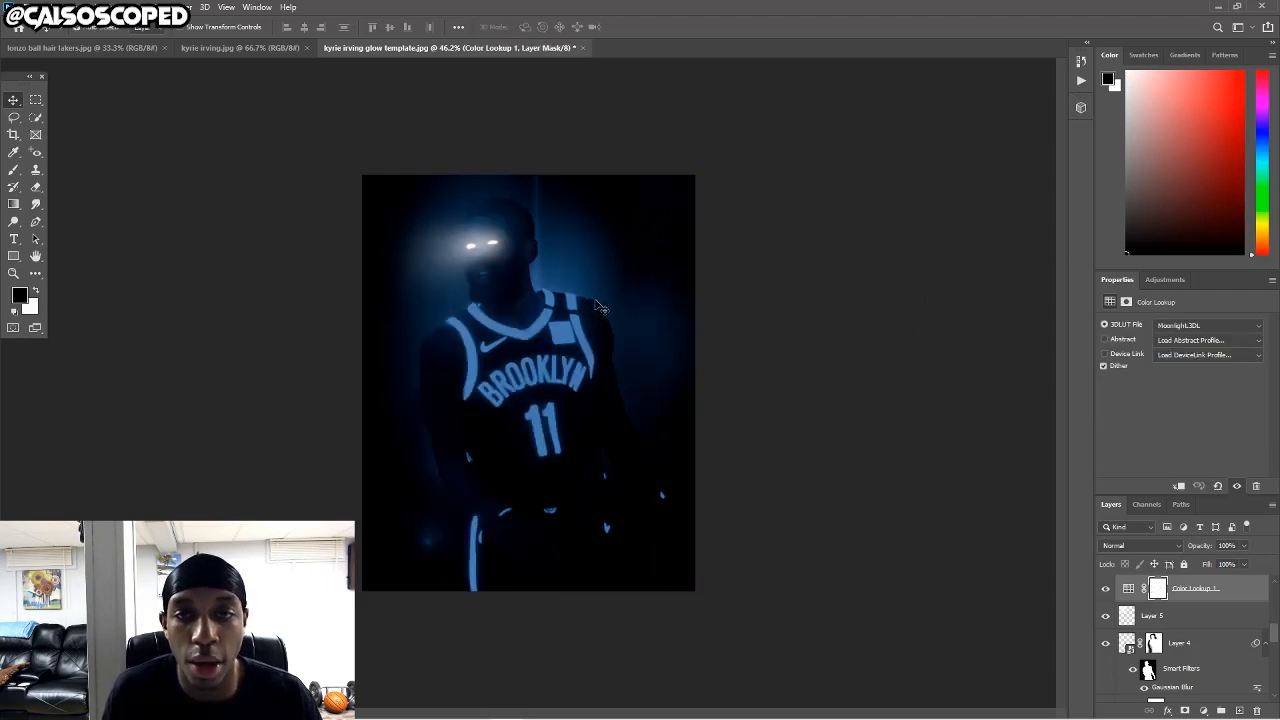
key(ctrl+z)
key(ctrl+shift+z)
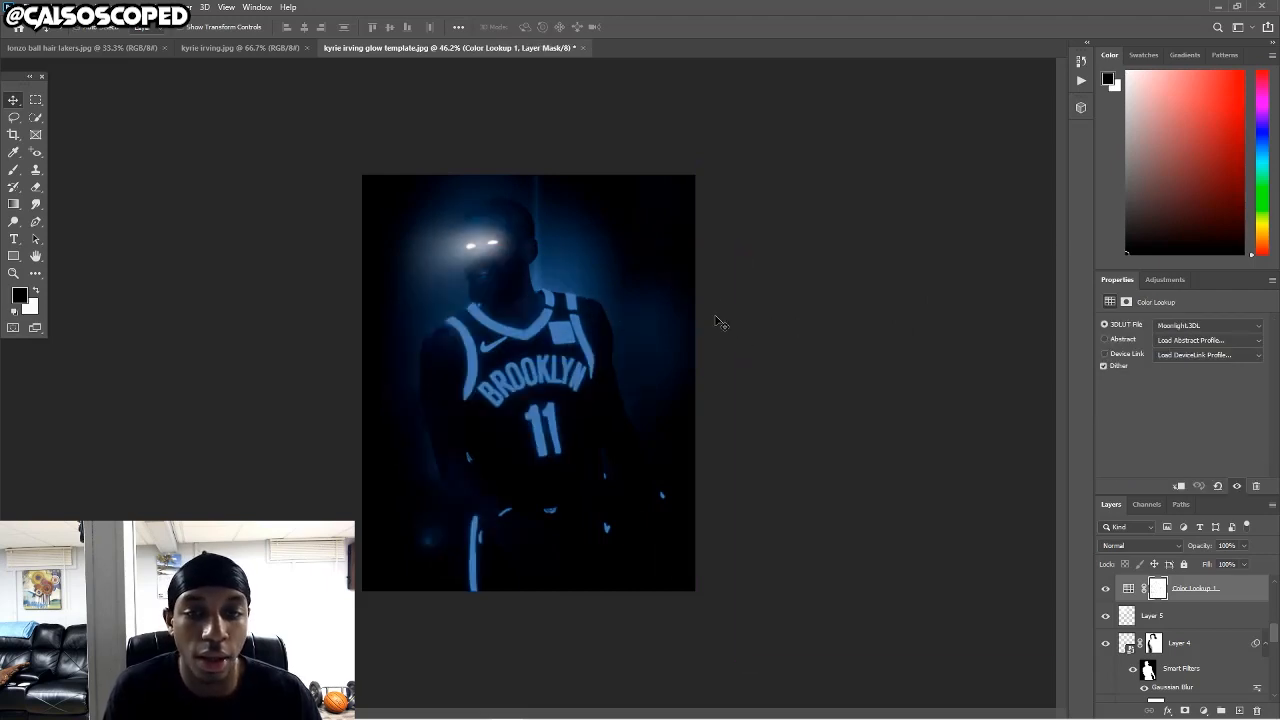
scroll(484, 390, up, 2)
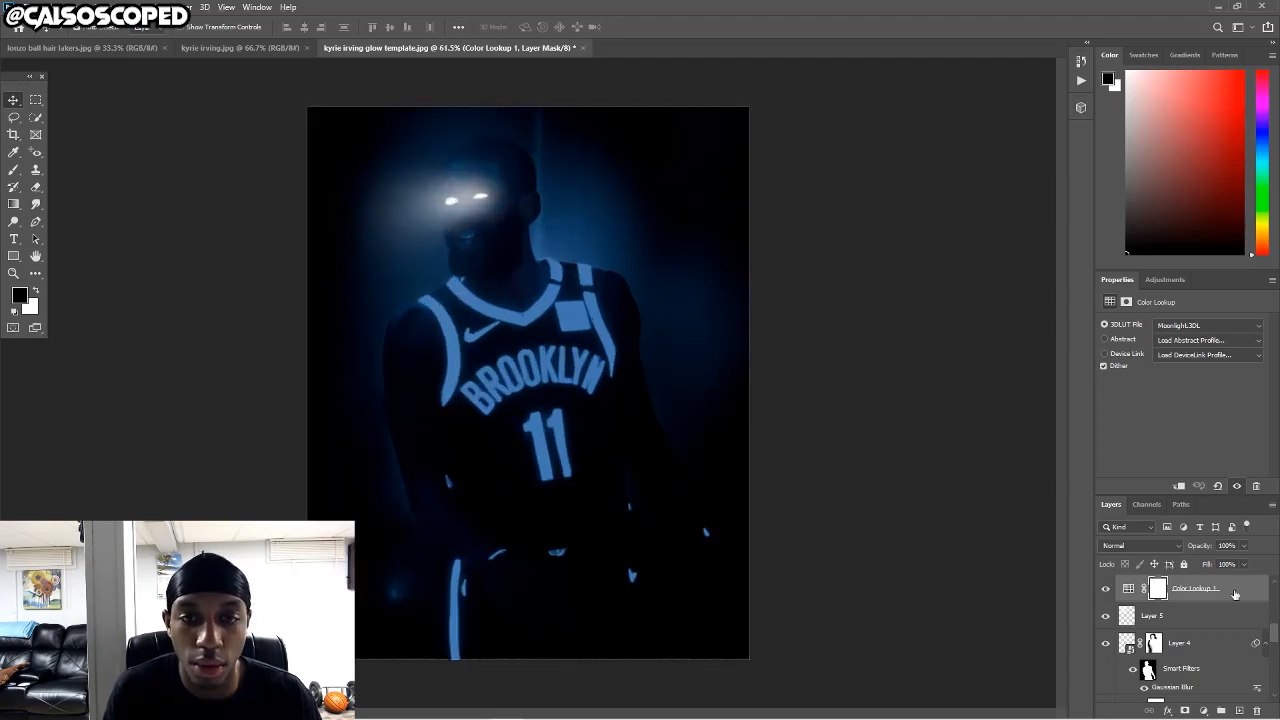
drag(1275, 630, 1276, 663)
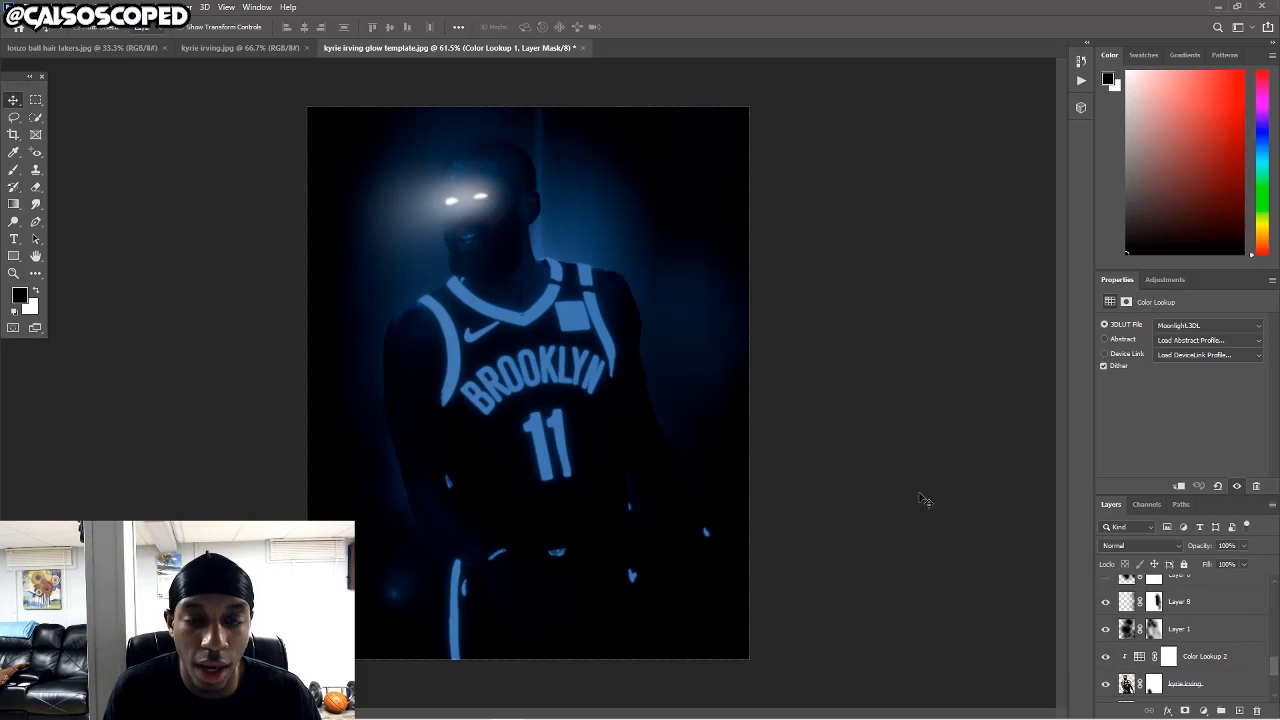
key(ctrl+z)
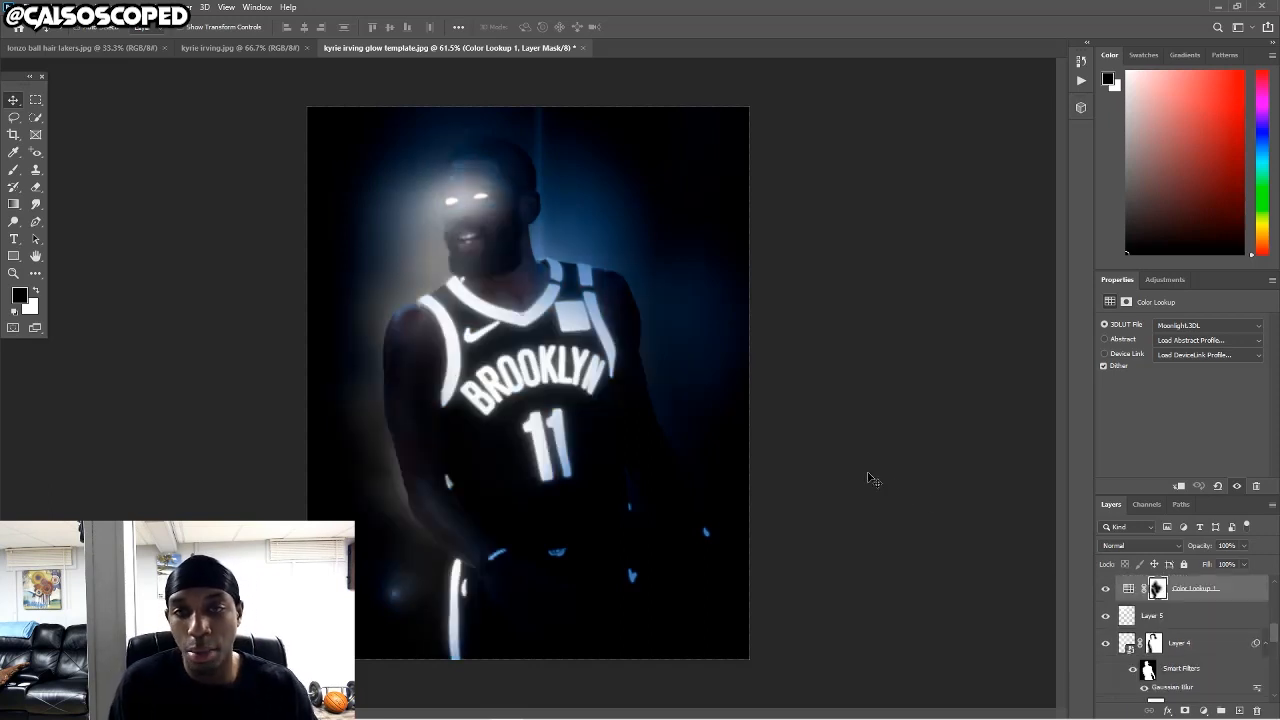
key(ctrl+shift+z)
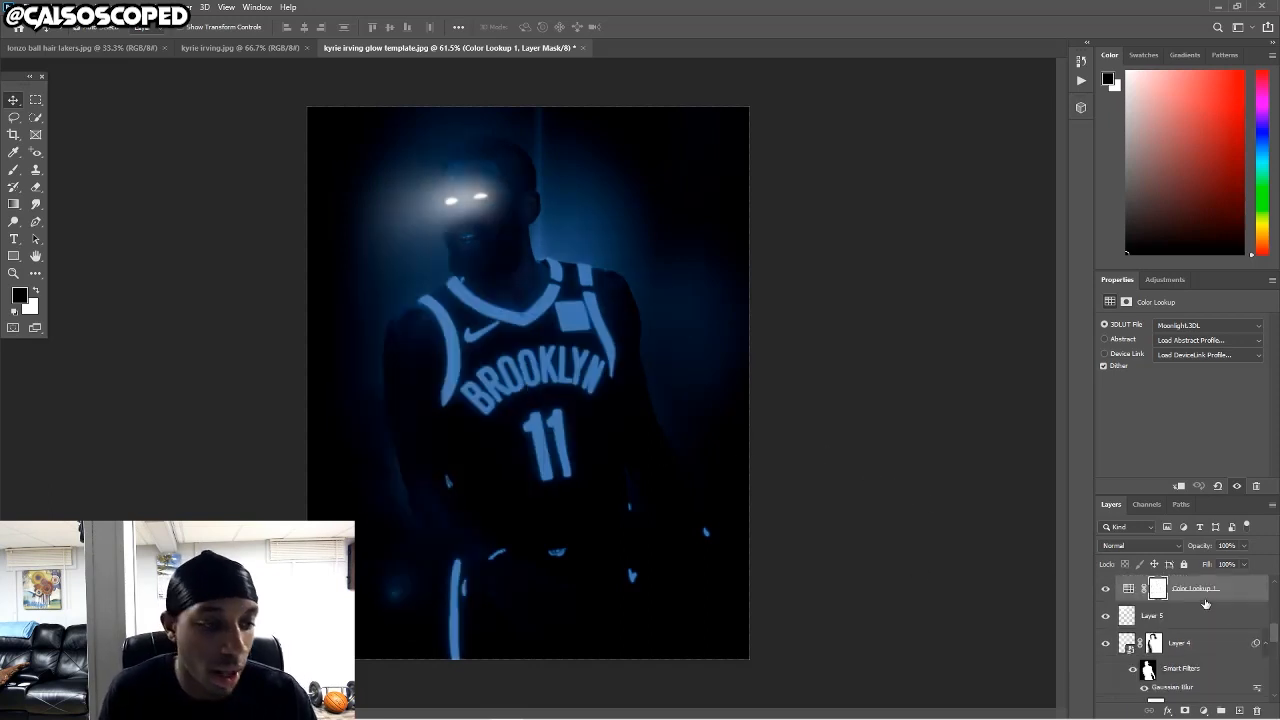
Check the white glow jersey group's effect and move the group above Color Lookup 1, directly beneath Layer 2.
scroll(1195, 620, down, 5)
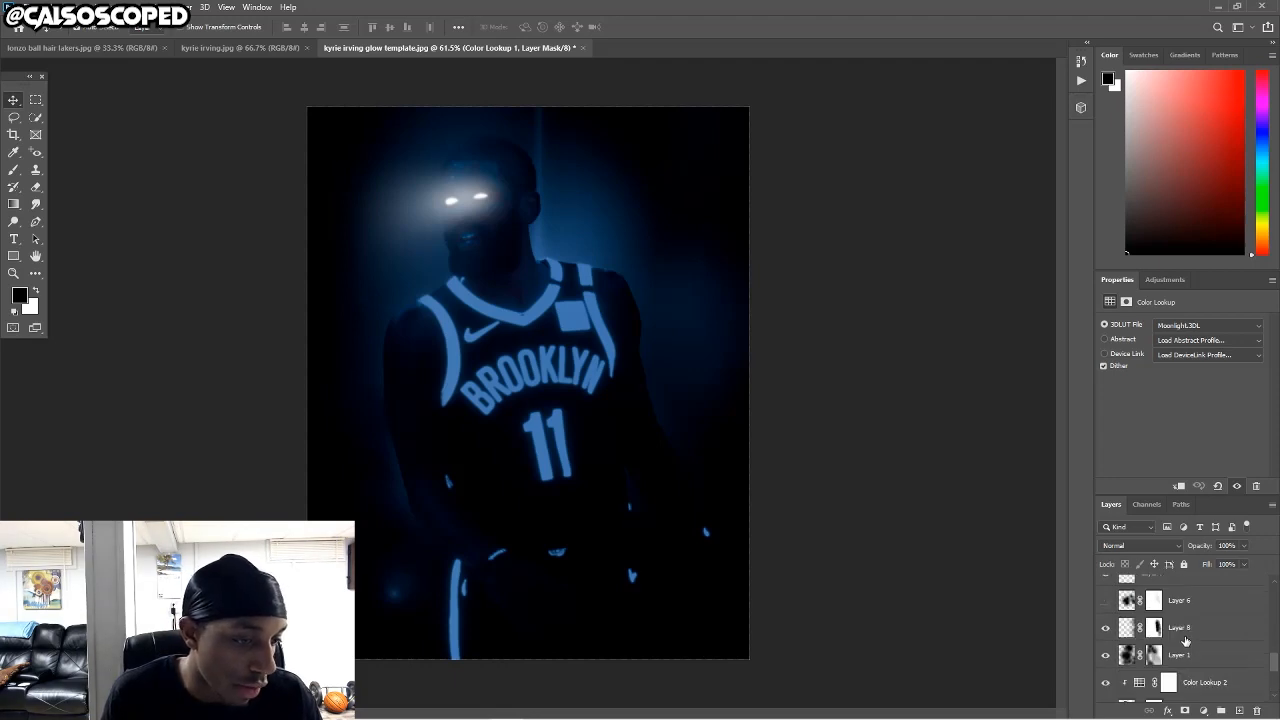
scroll(1186, 641, up, 3)
click(1106, 650)
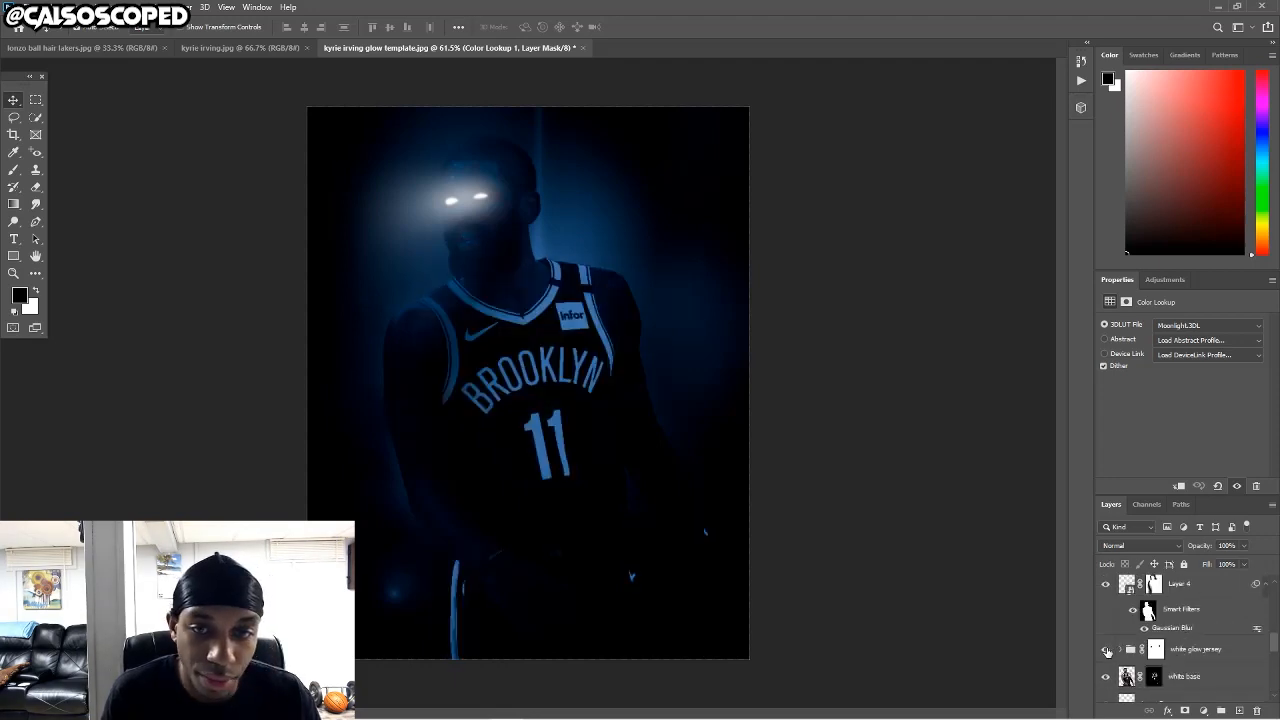
click(1106, 650)
drag(1200, 649, 1226, 668)
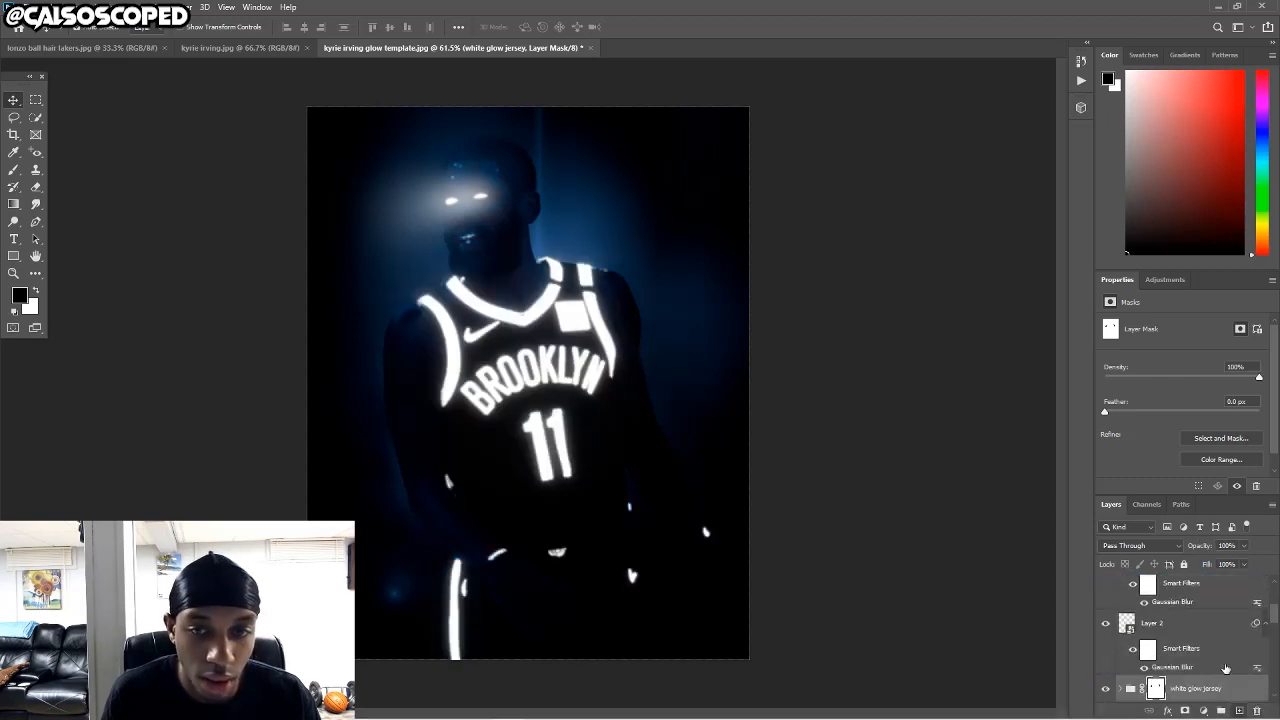
Examine the glowing jersey and eyes up close and at full view, comparing the white glow jersey group hidden and shown.
scroll(560, 384, down, 3)
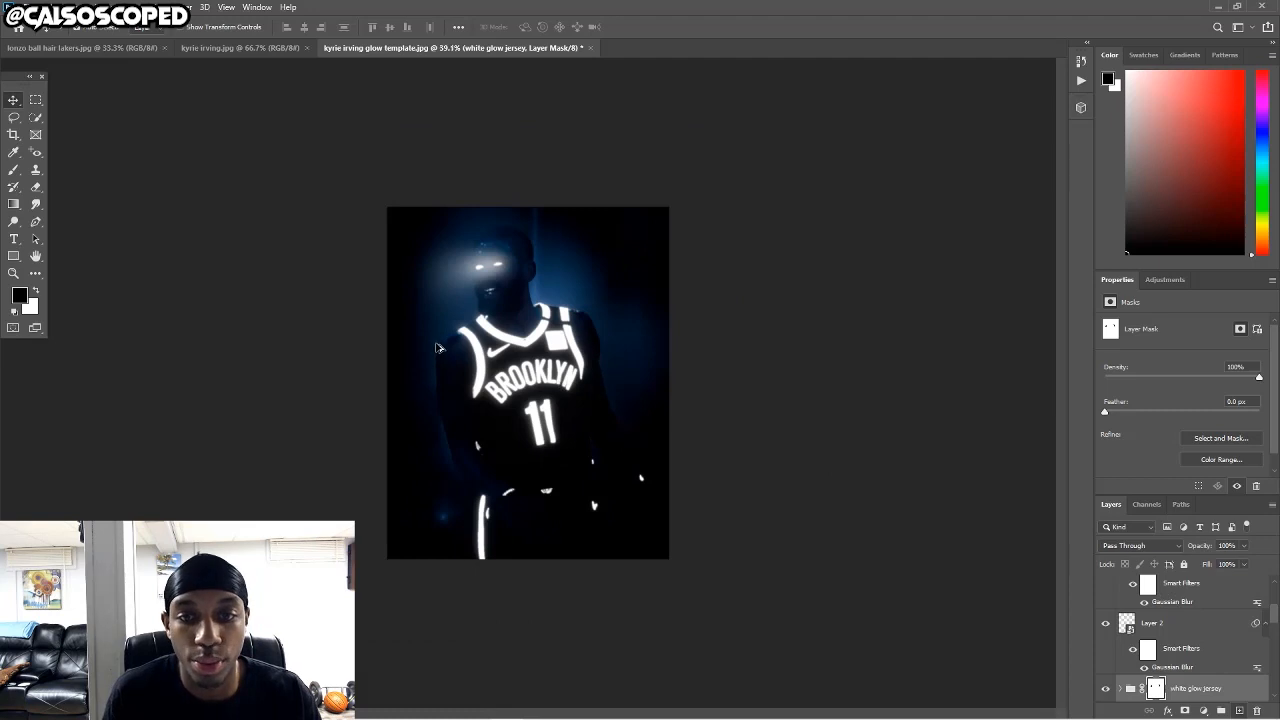
scroll(437, 348, up, 2)
scroll(464, 308, up, 1)
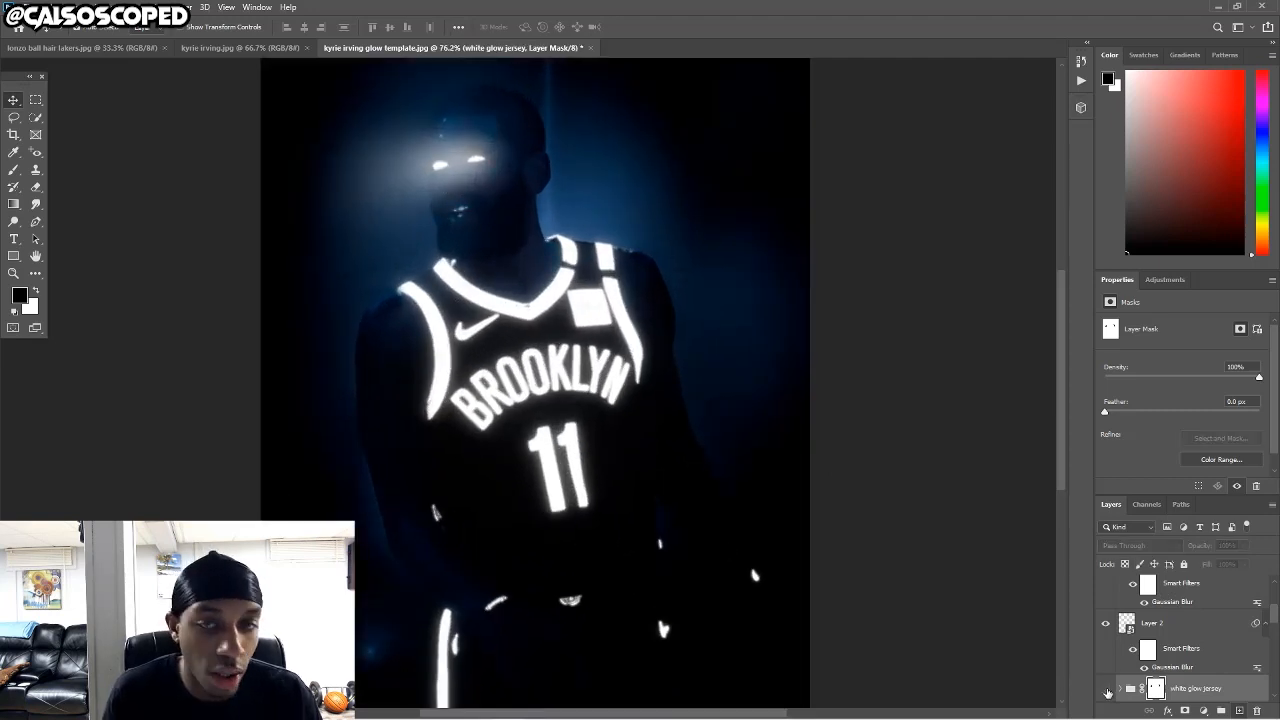
click(1106, 689)
click(1106, 689)
scroll(435, 117, up, 1)
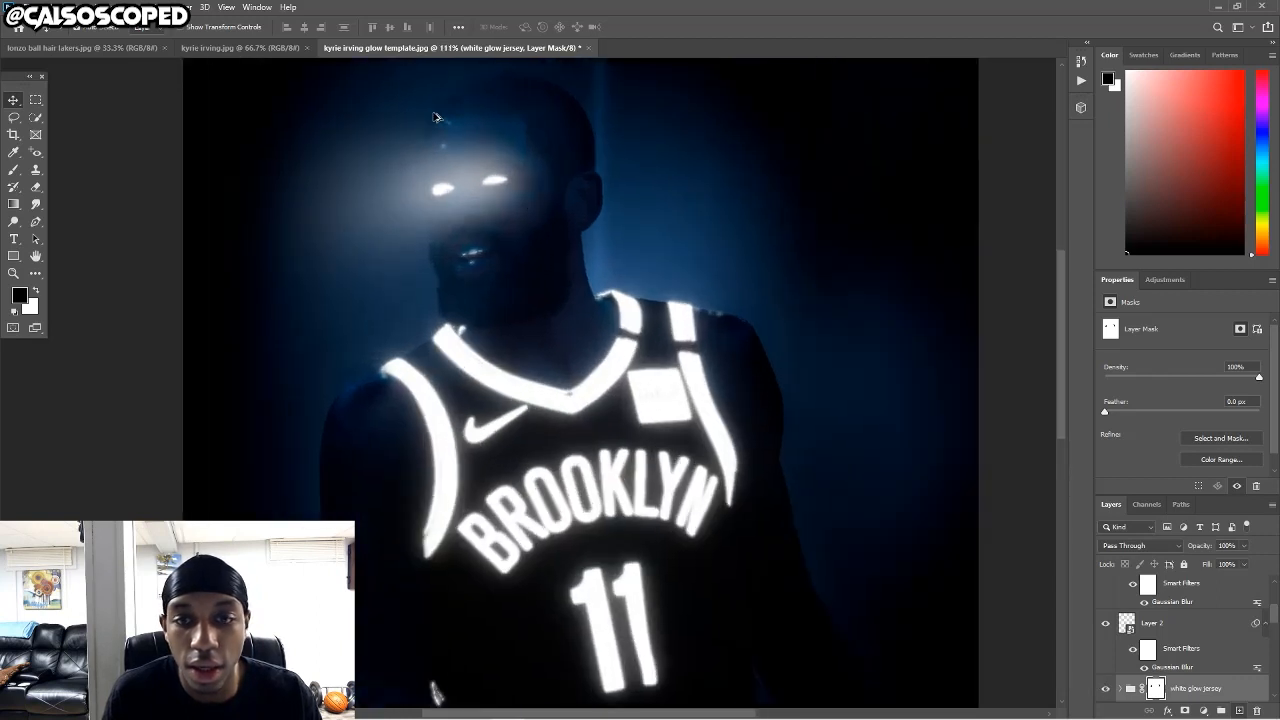
scroll(600, 390, down, 3)
scroll(404, 370, up, 1)
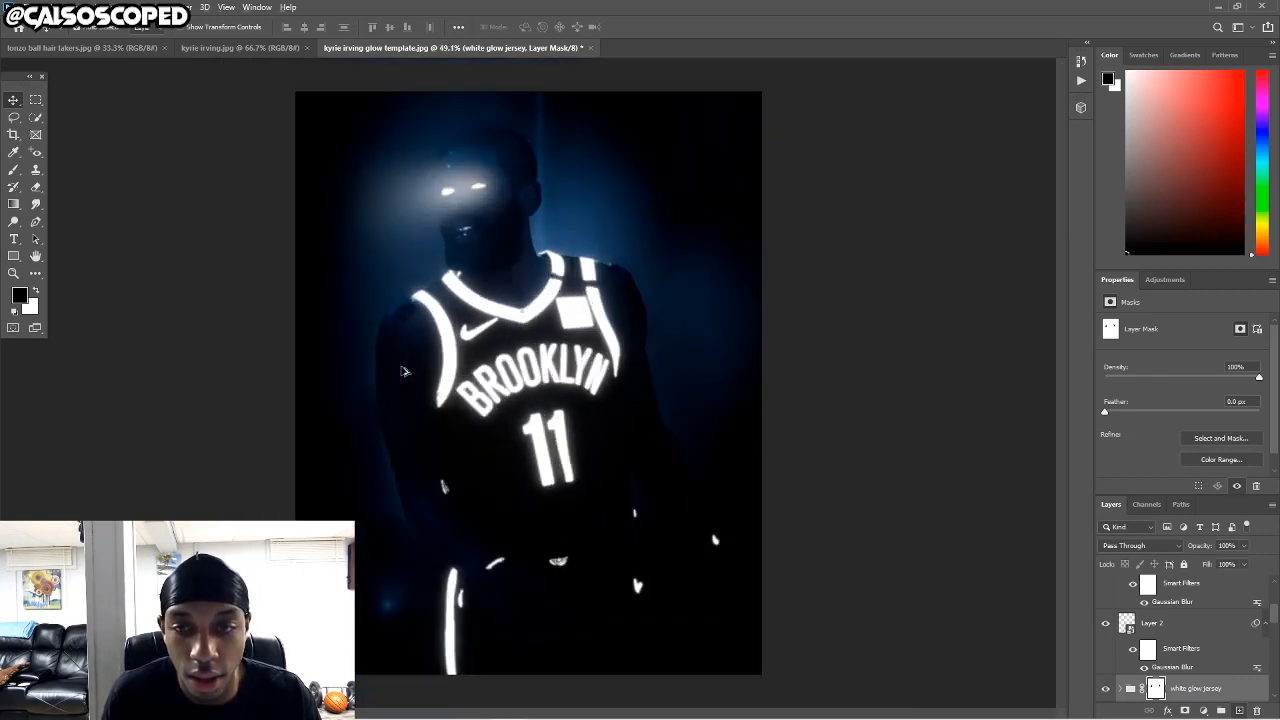
scroll(404, 370, down, 1)
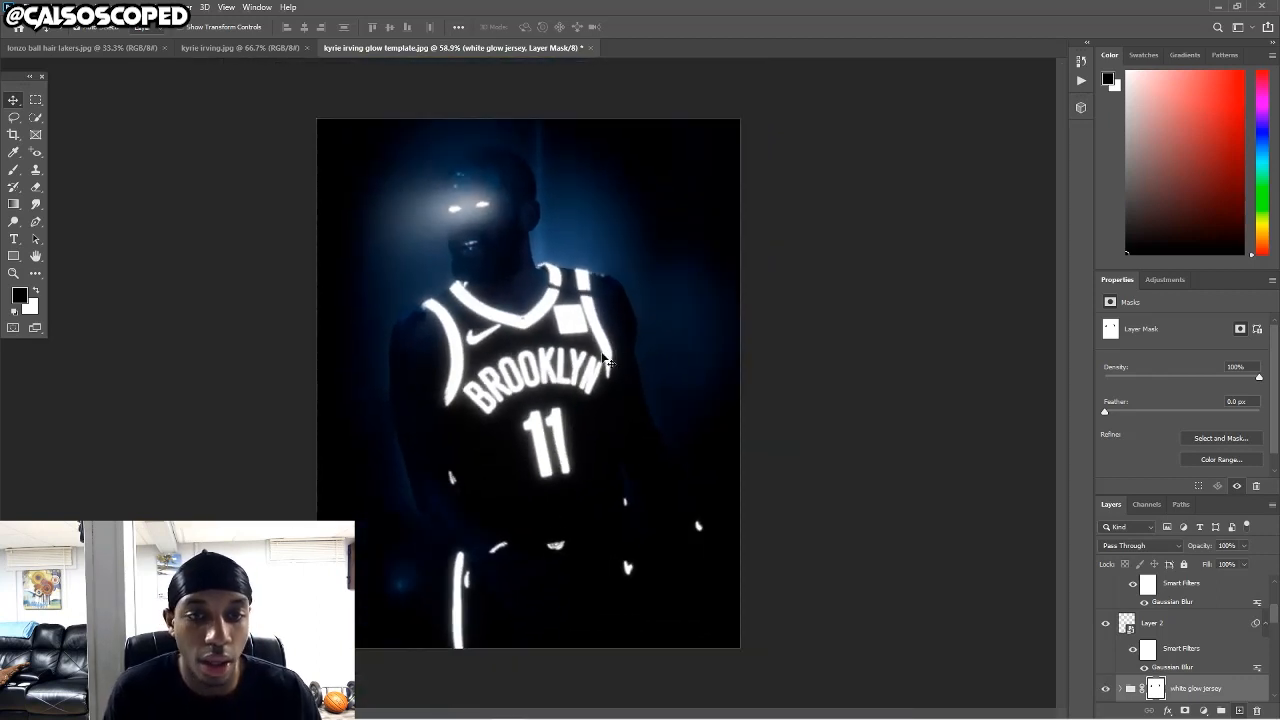
scroll(1277, 622, down, 1)
Place the kyrie logo image from the drive's logos folder above Layer 6 and position it beside the player's head and shoulder.
drag(1277, 622, 1277, 654)
click(1175, 632)
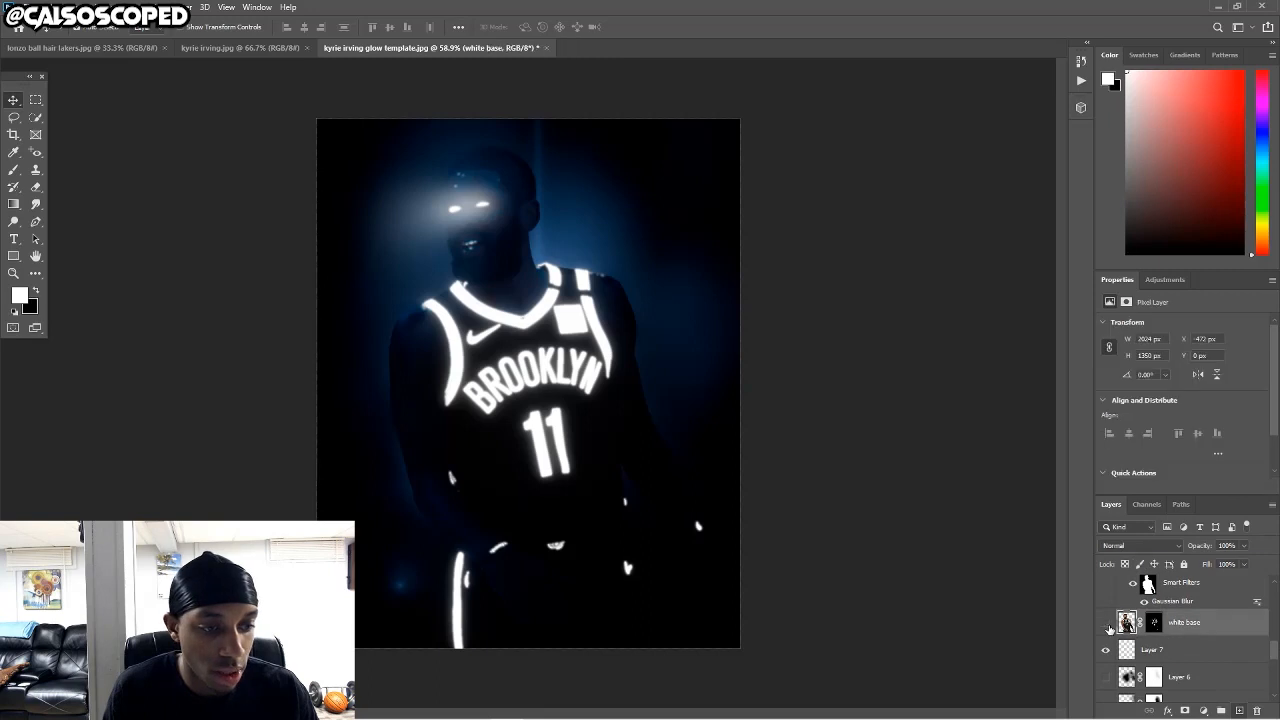
click(1155, 652)
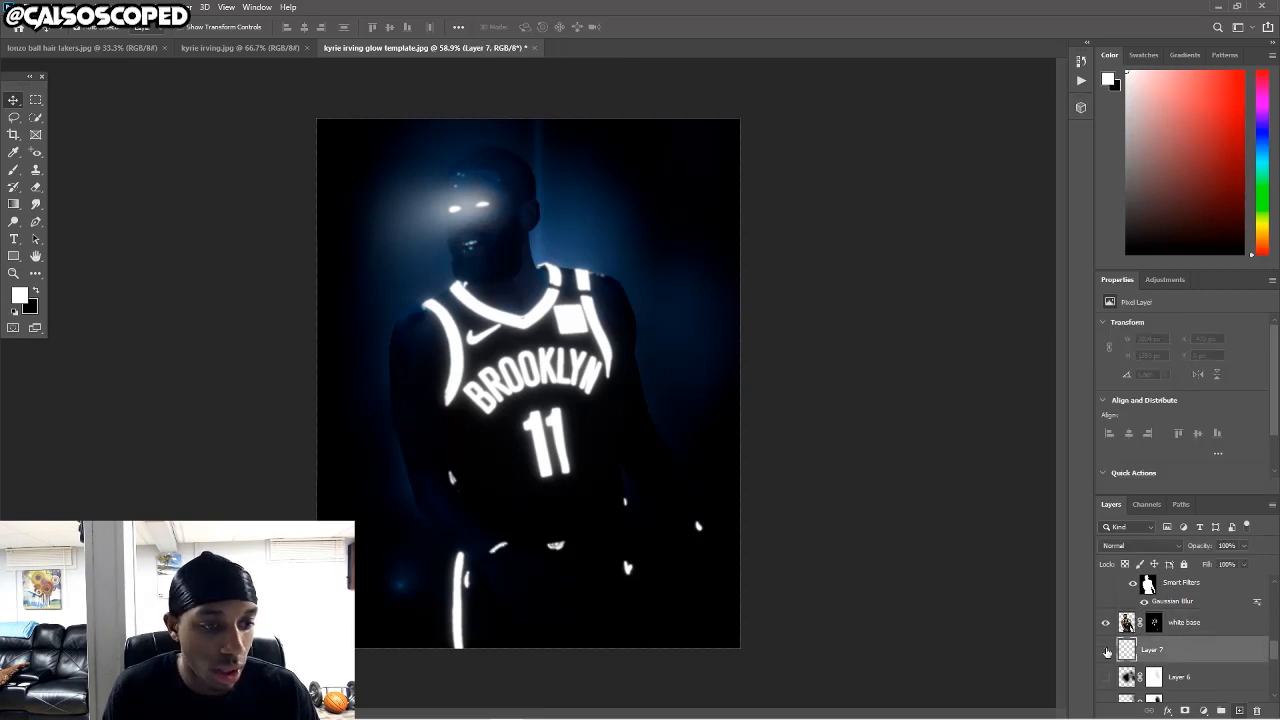
click(1218, 671)
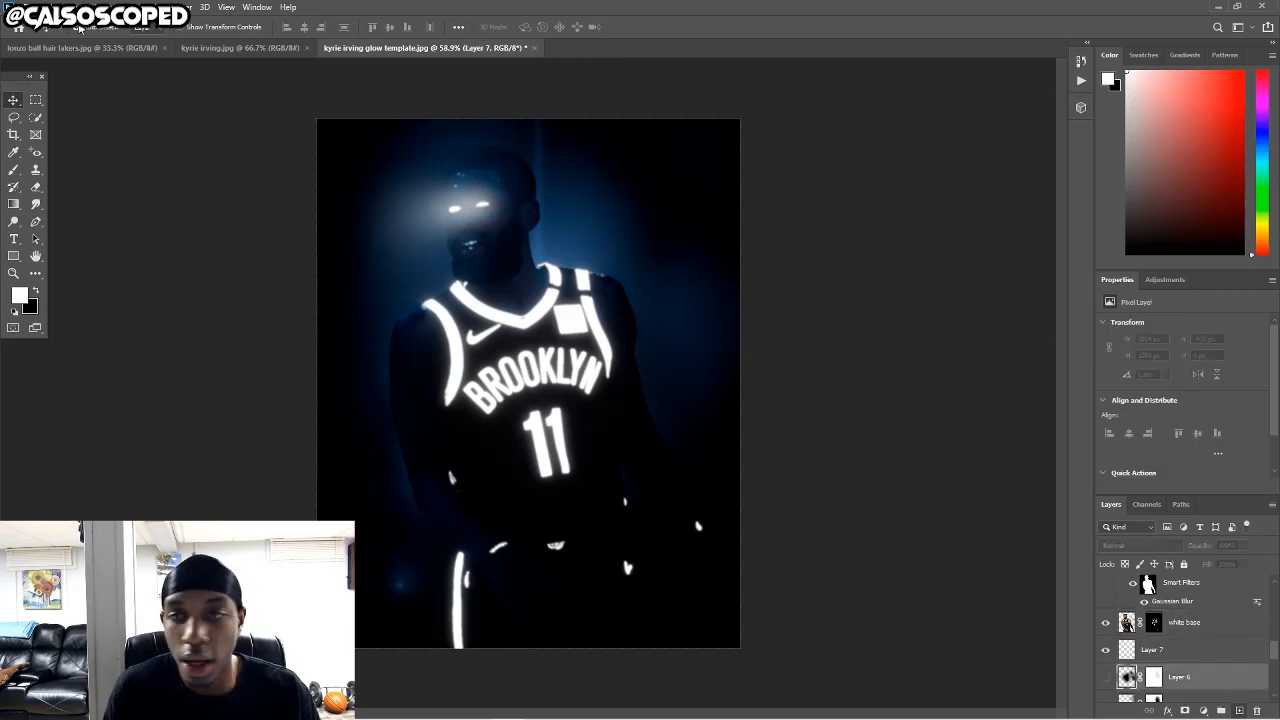
click(14, 7)
click(104, 283)
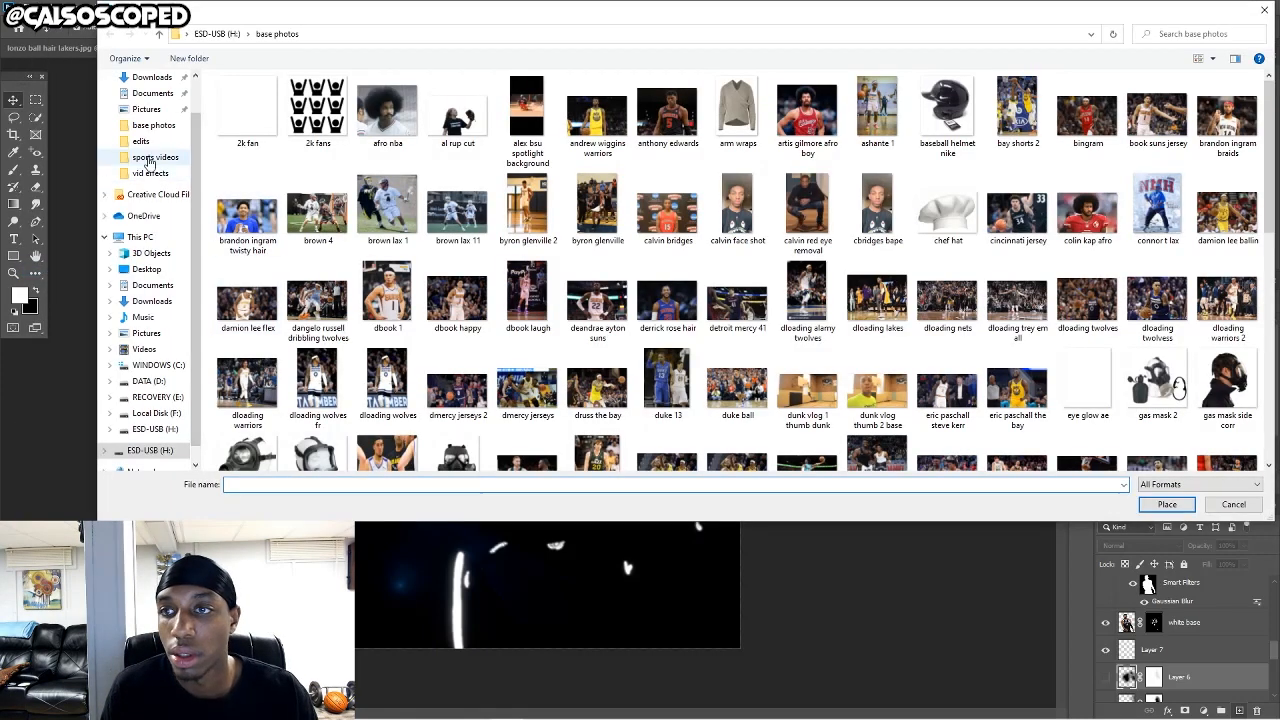
click(150, 450)
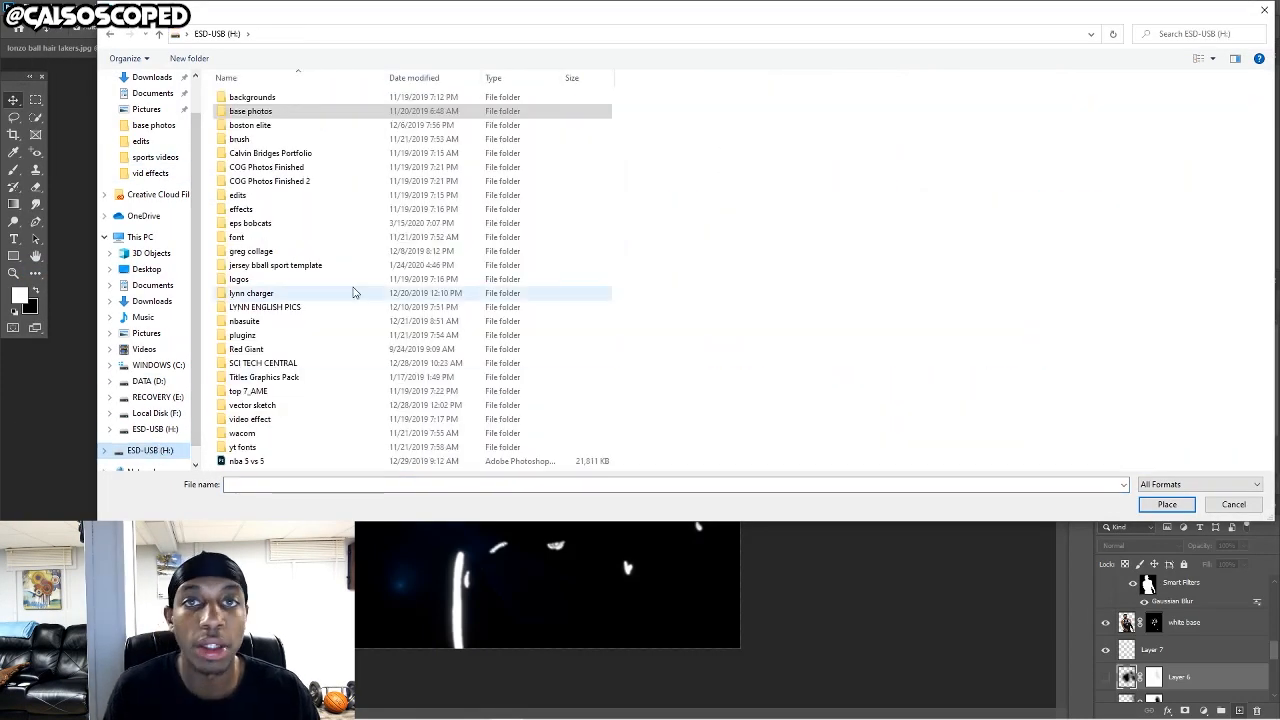
double_click(248, 280)
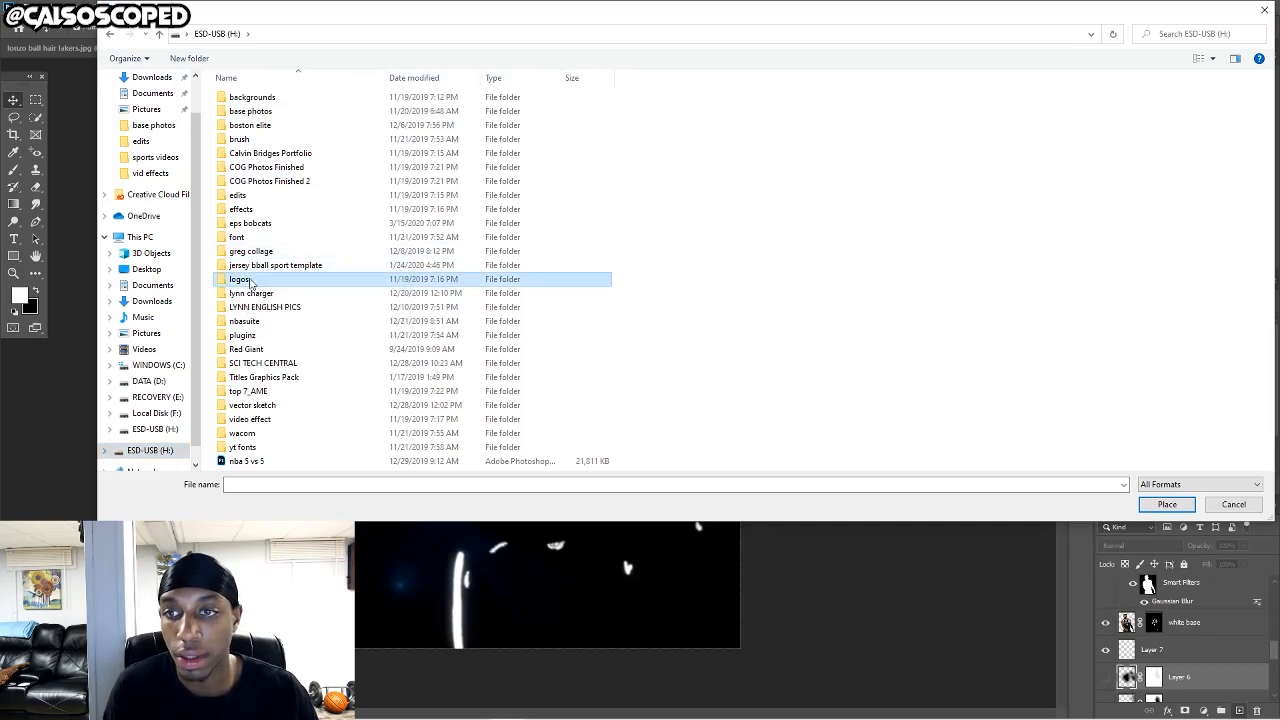
click(258, 487)
text(kyrie)
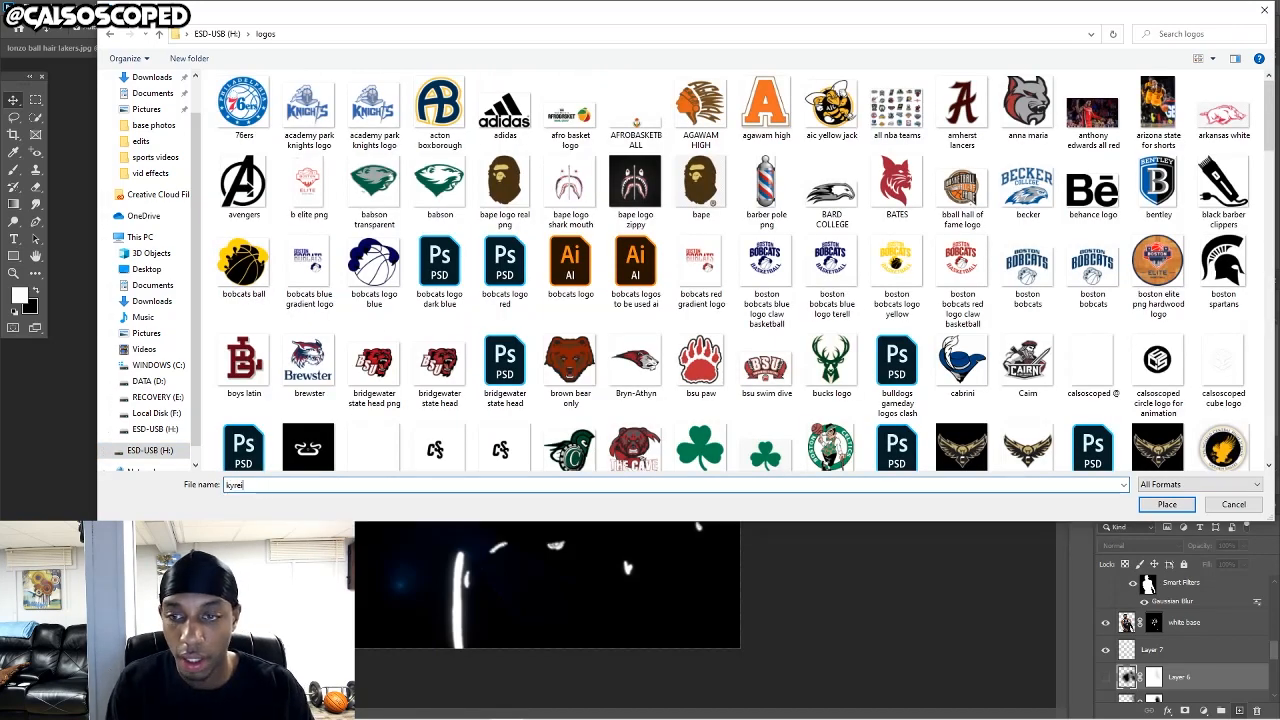
key(Down)
key(Down)
key(Return)
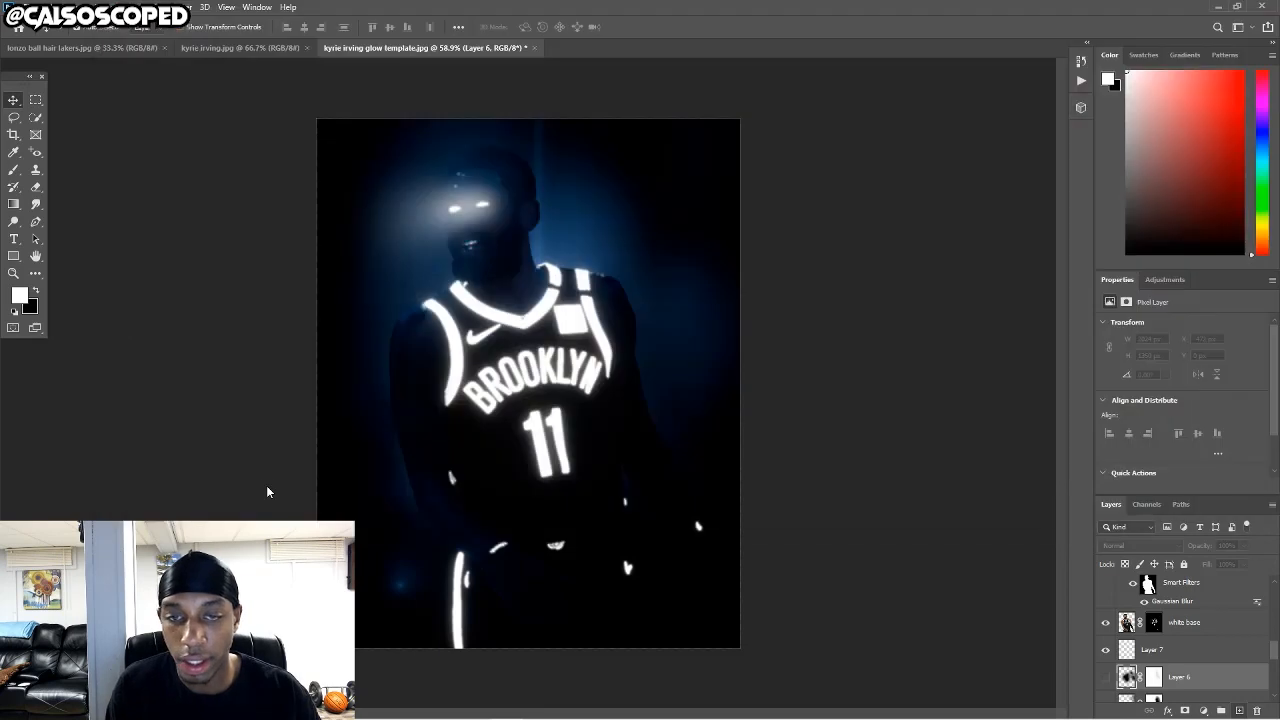
drag(566, 398, 689, 288)
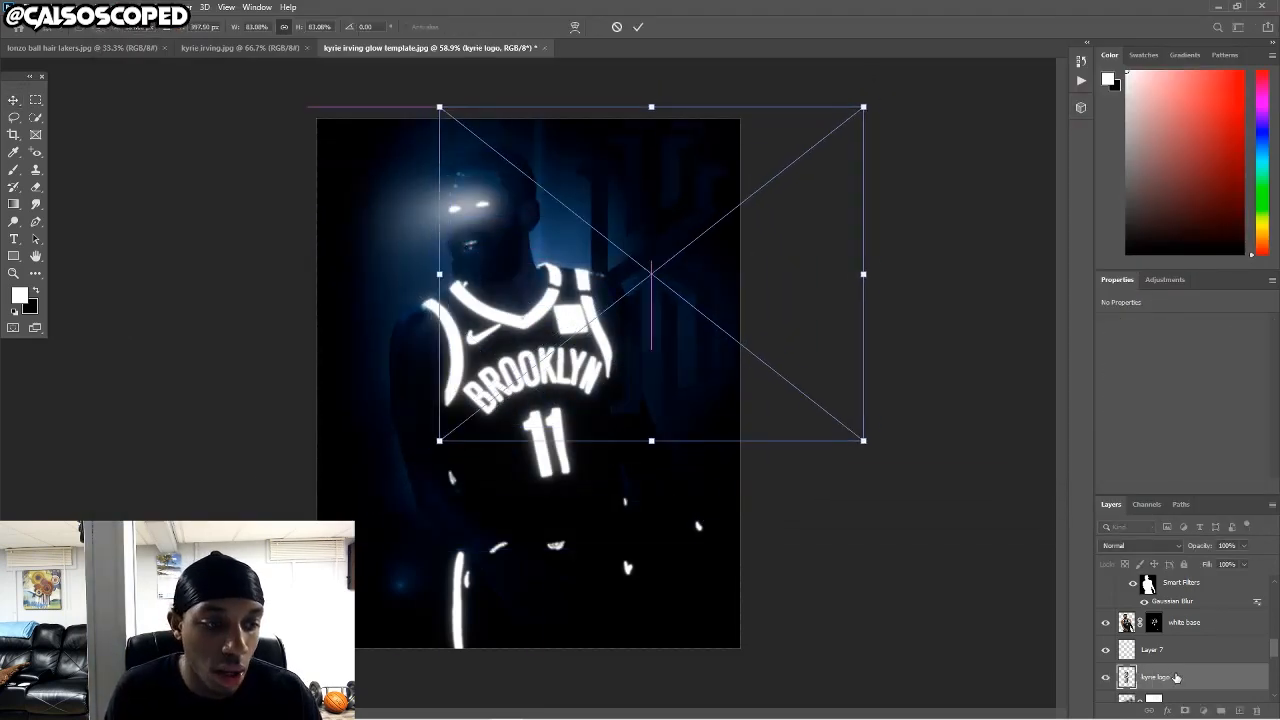
key(Return)
Add a white Color Overlay at 100% opacity to the kyrie logo and move its layer directly above the Hue/Saturation adjustment over Color Lookup 1.
click(1168, 711)
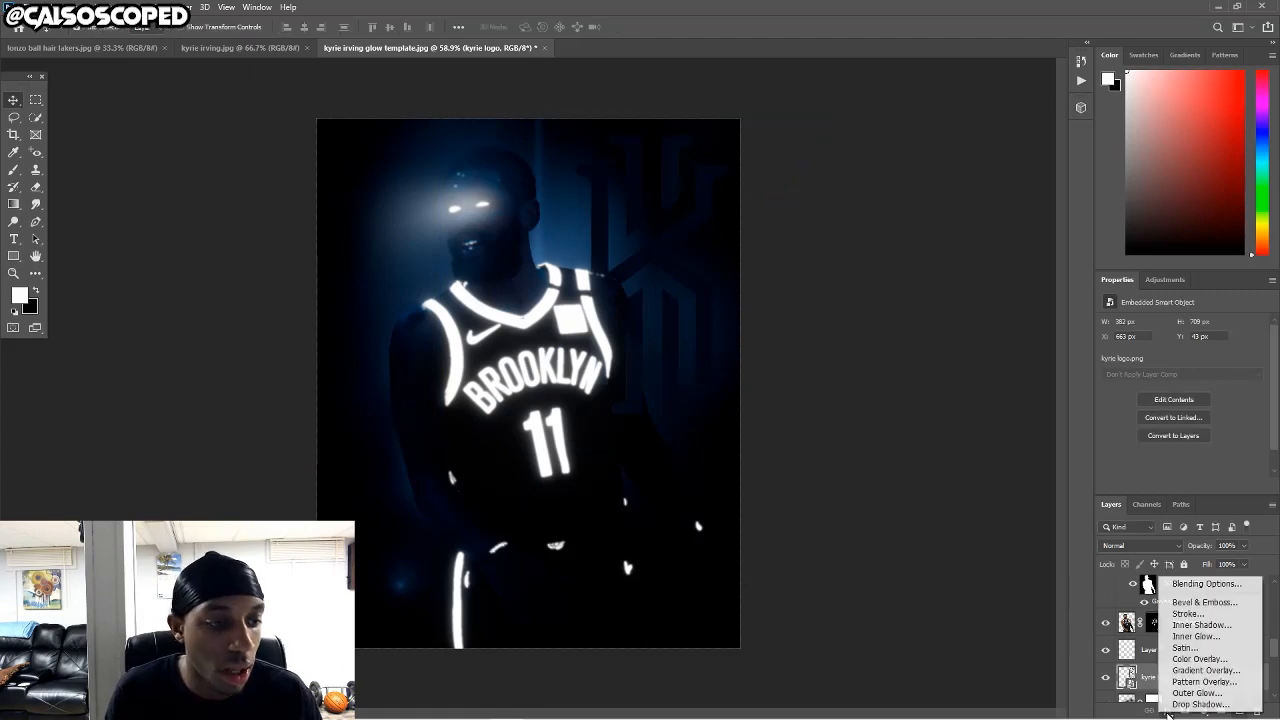
click(1189, 661)
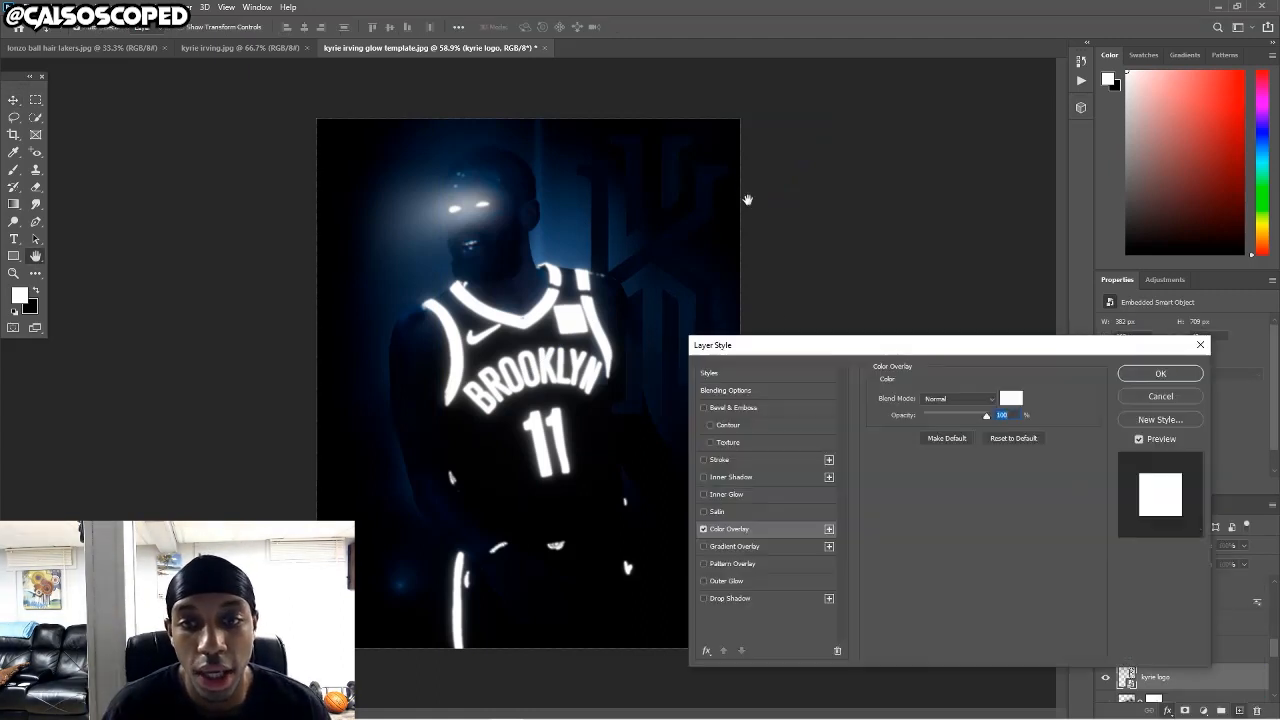
click(1011, 398)
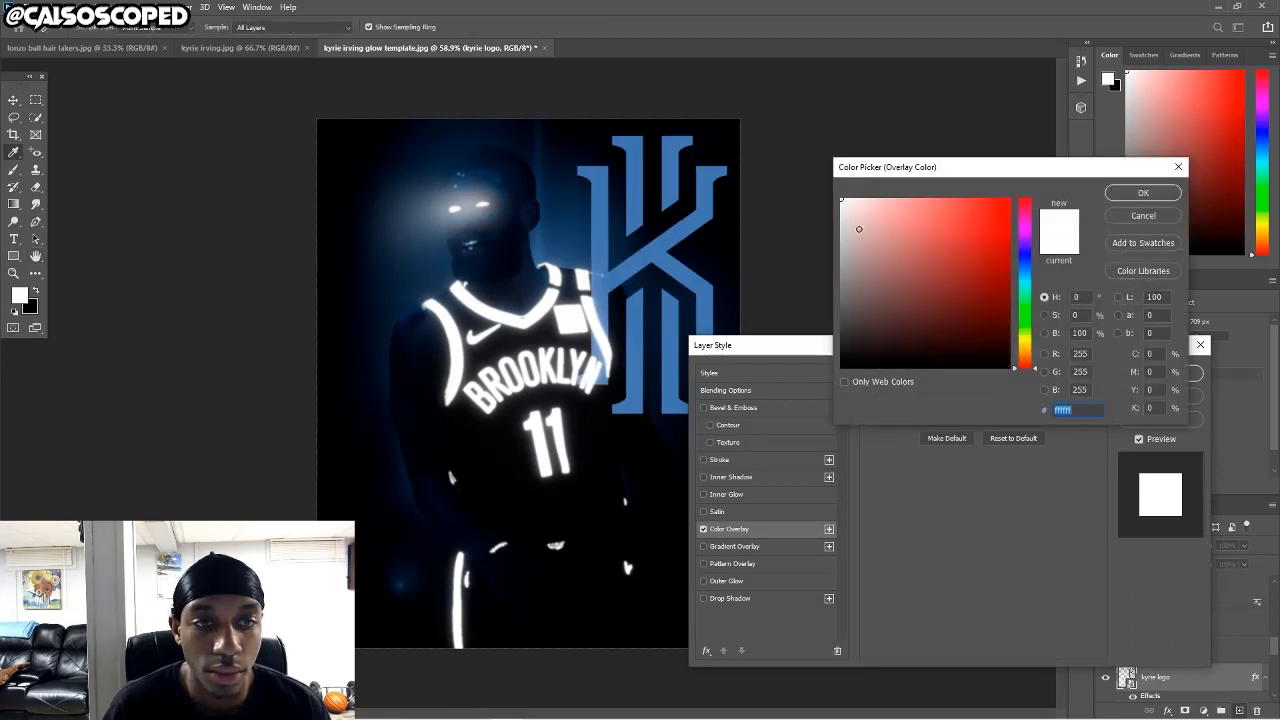
click(1140, 192)
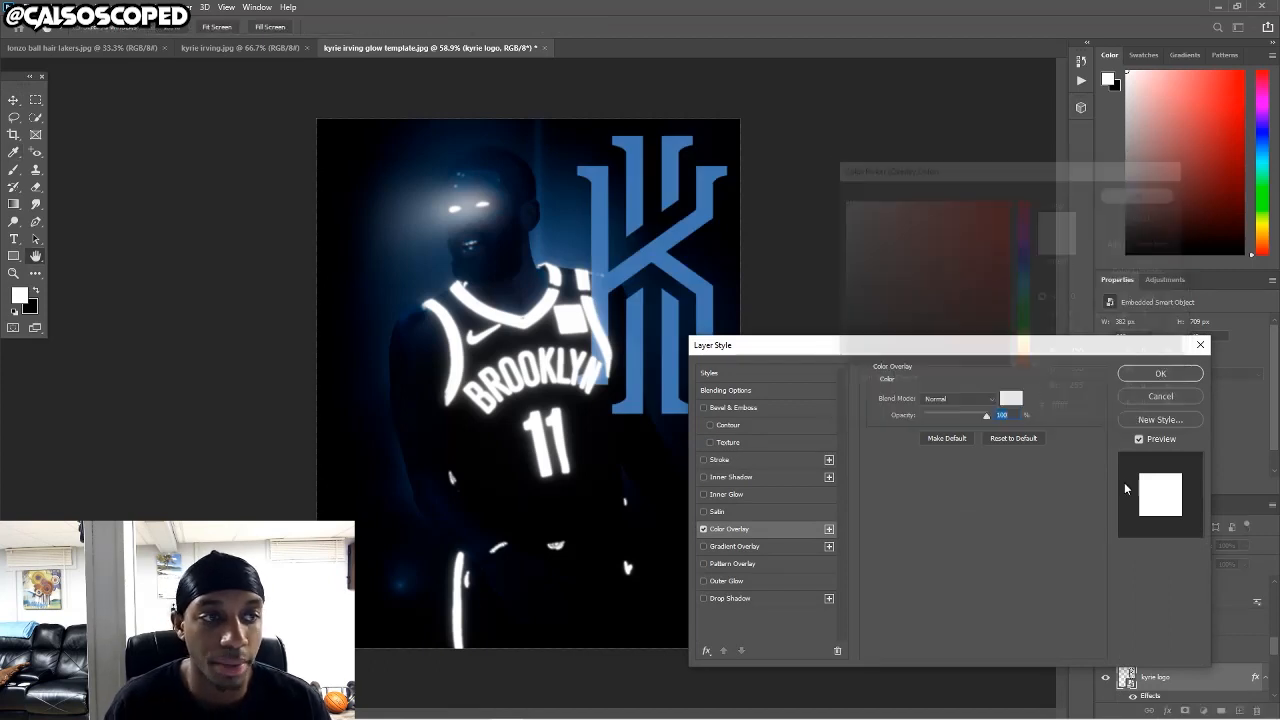
click(1162, 378)
scroll(1180, 640, up, 1)
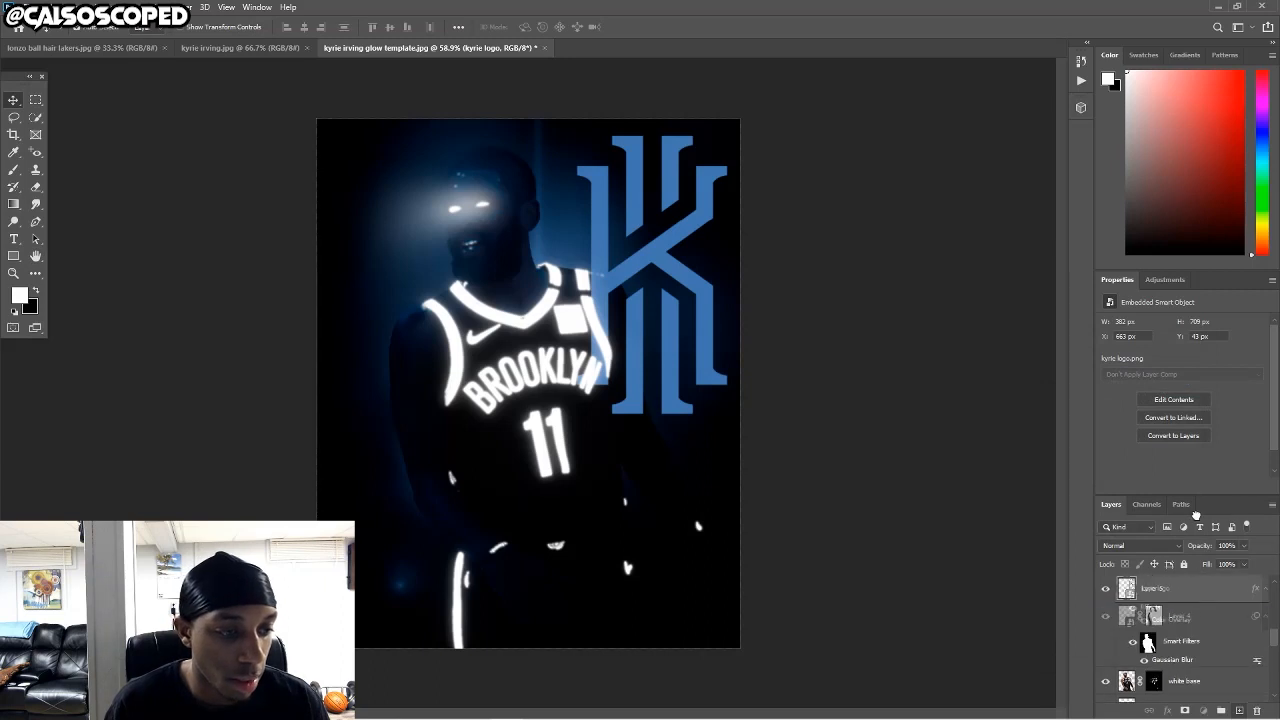
drag(1218, 593, 1218, 589)
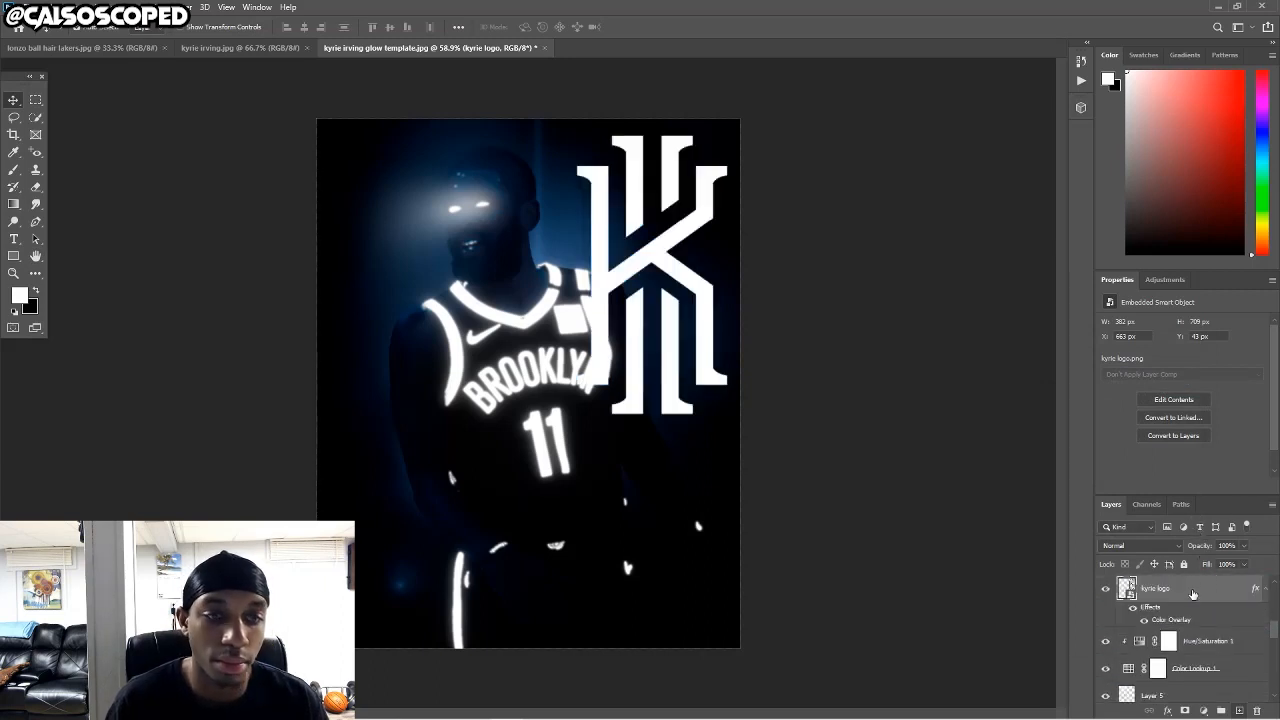
Give the kyrie logo a tight white Outer Glow at 100% opacity and a white Inner Glow in Screen mode, size 27 px.
click(1168, 710)
click(1195, 688)
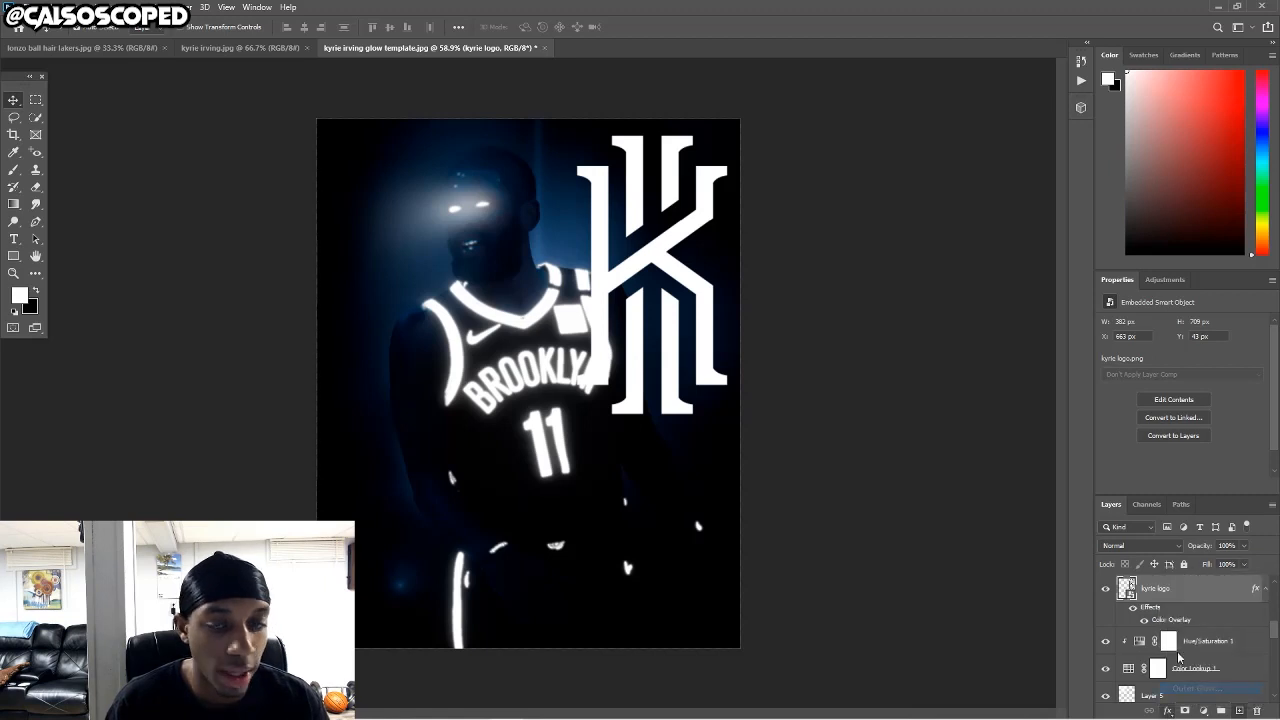
drag(944, 412, 988, 412)
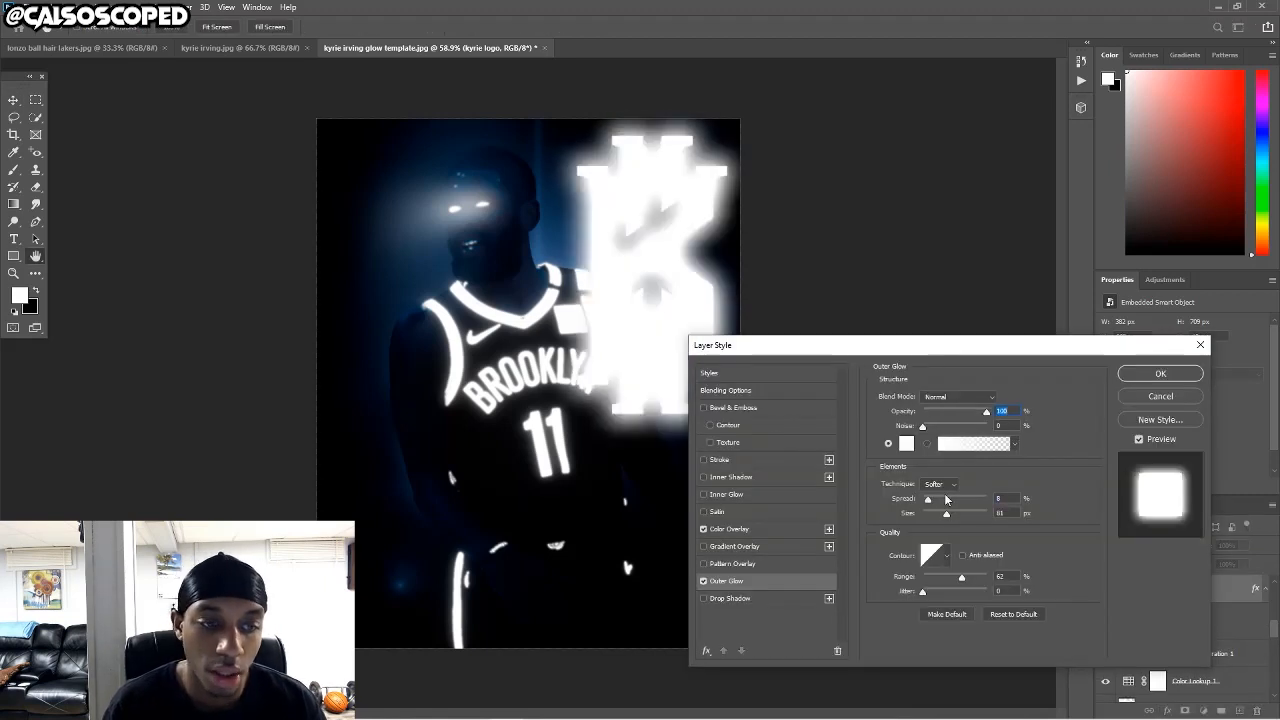
drag(945, 514, 932, 513)
click(726, 494)
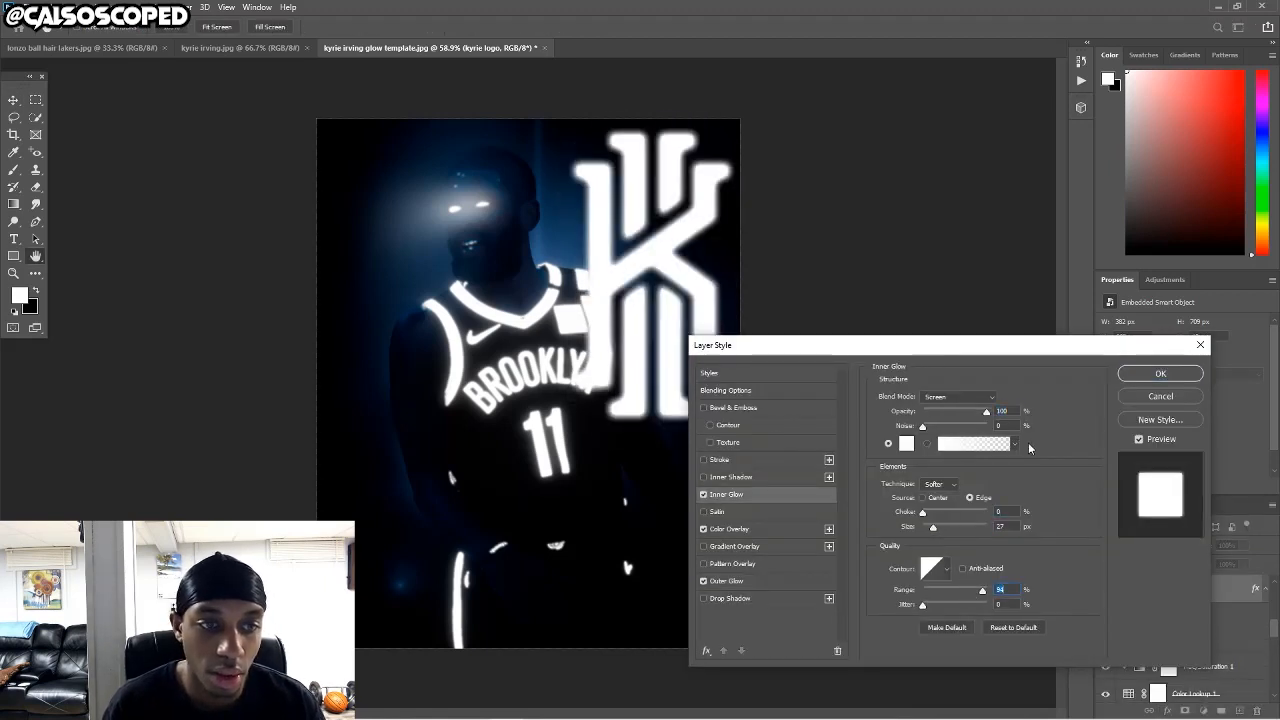
click(1160, 373)
Move the kyrie logo layer down to directly above Layer 3, tilt it counterclockwise and reposition it behind the player's shoulder.
scroll(640, 400, down, 2)
scroll(1148, 680, down, 4)
scroll(1150, 640, up, 4)
drag(1156, 588, 1211, 640)
key(ctrl+t)
drag(816, 148, 786, 113)
mouse_move(755, 204)
mouse_down()
mouse_move(743, 203)
mouse_move(752, 214)
mouse_up()
drag(785, 124, 774, 114)
drag(768, 128, 752, 150)
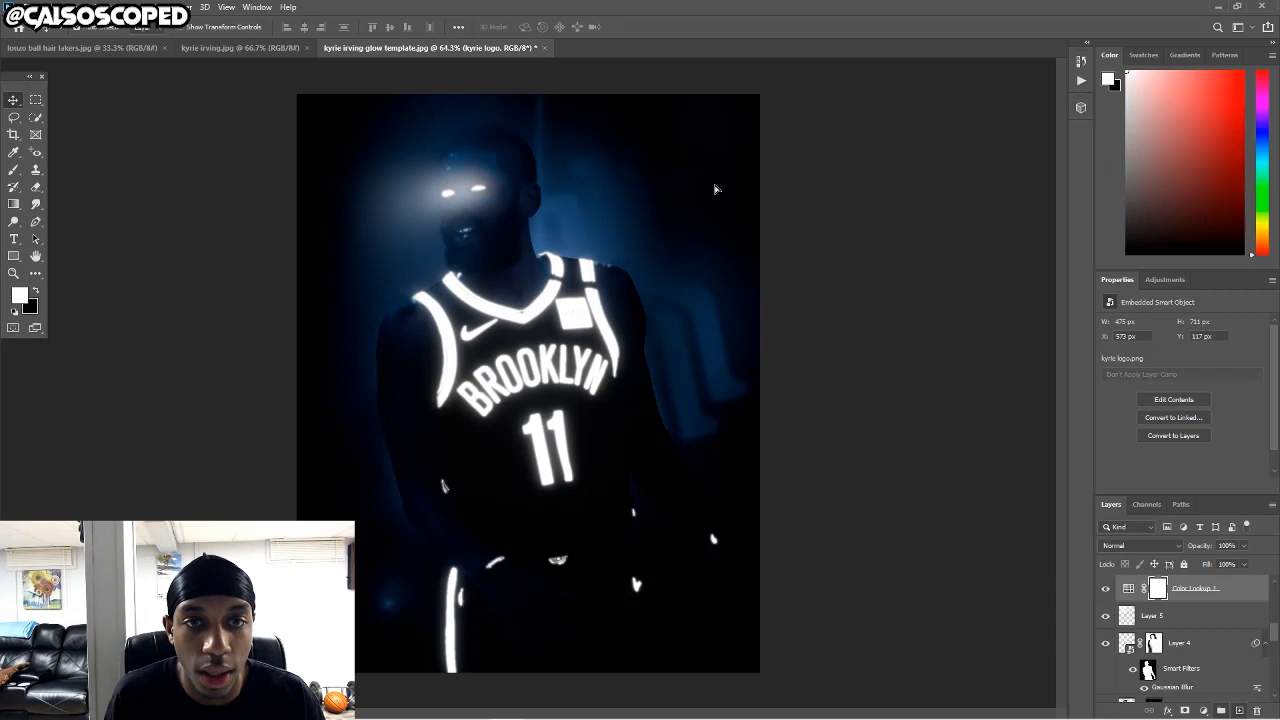
Compare the portrait with Layer 3, Layer 1 and the layers above them hidden and shown, checking how they affect the logo.
click(1105, 607)
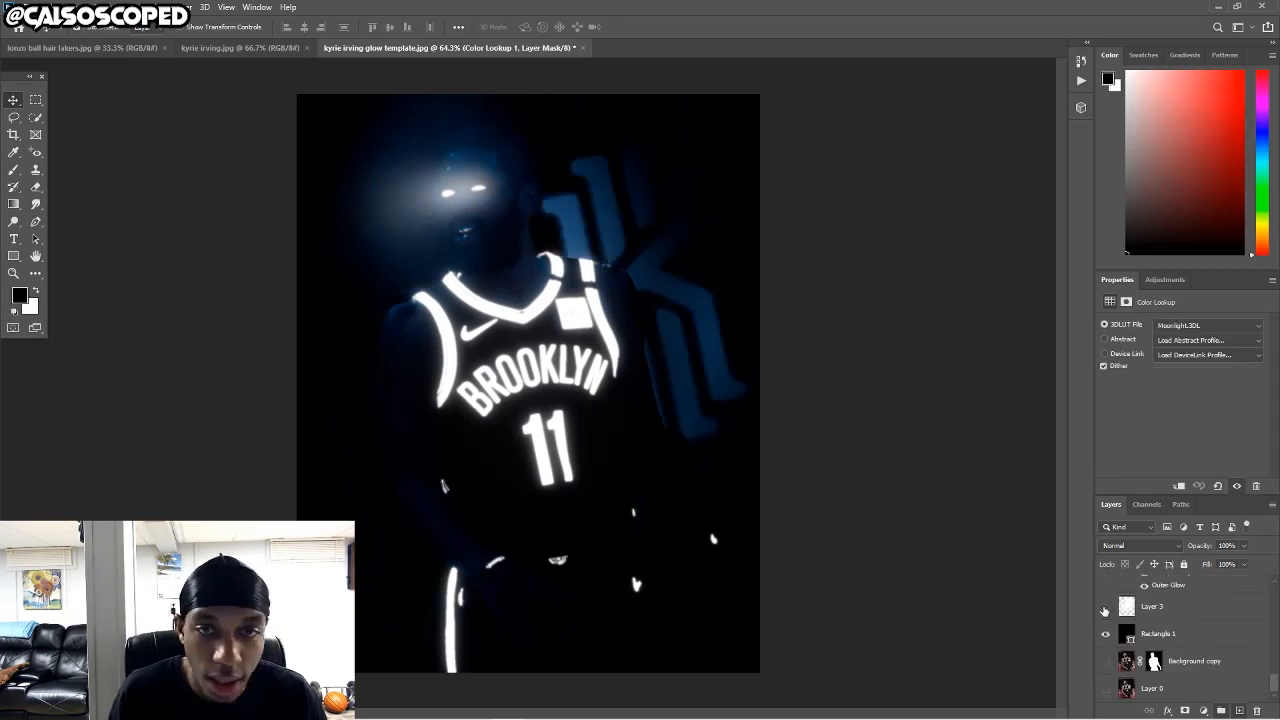
click(1105, 607)
click(1105, 607)
click(1105, 607)
click(1188, 632)
scroll(1130, 640, up, 3)
click(1107, 646)
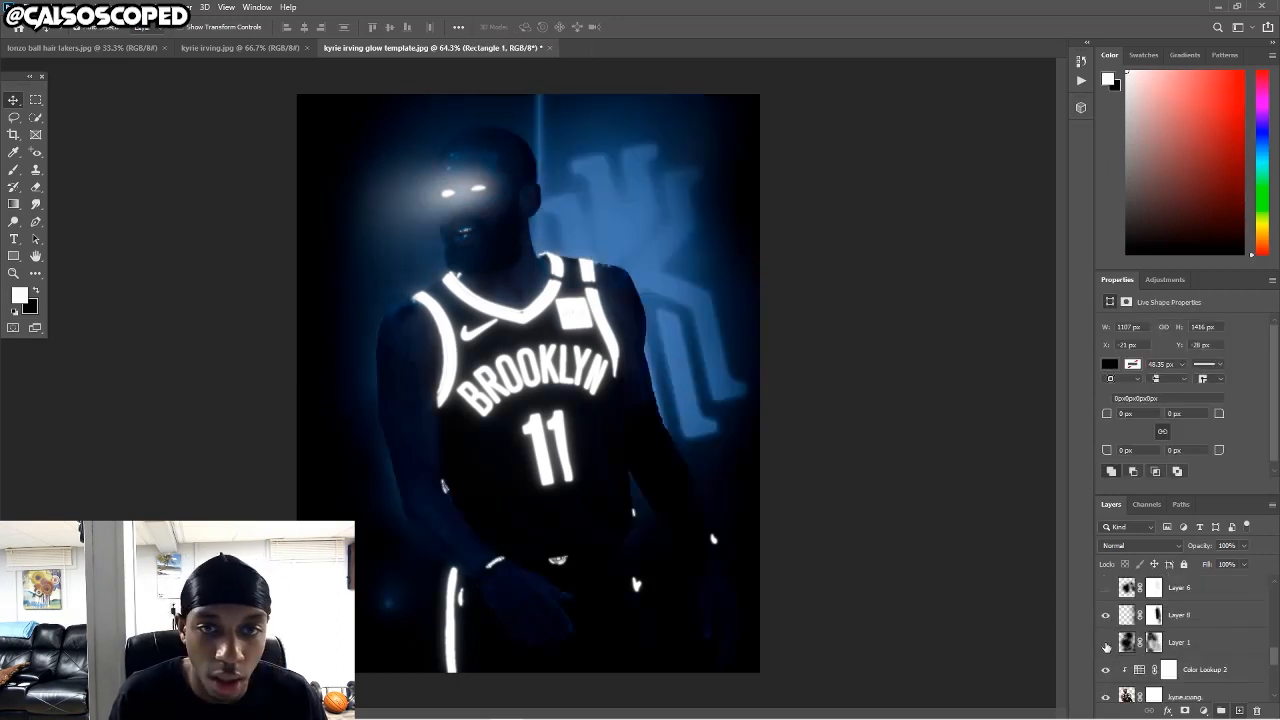
click(1107, 646)
scroll(1107, 660, up, 2)
click(1107, 682)
scroll(1115, 680, up, 4)
click(1107, 677)
click(1107, 677)
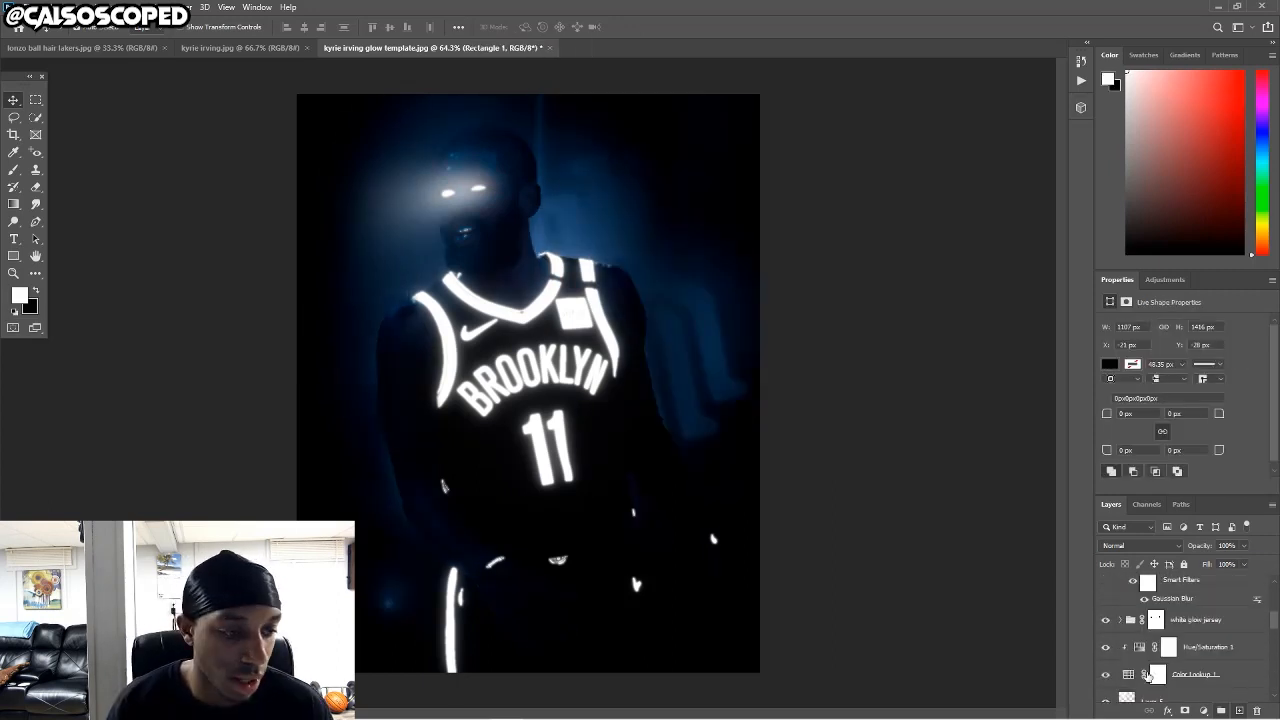
Try to brush black over the logo area on the Color Lookup 1 mask, undo it, and check the white glow jersey group's visibility.
click(1157, 675)
key(b)
drag(624, 251, 713, 381)
key(ctrl+z)
click(1105, 621)
click(1105, 621)
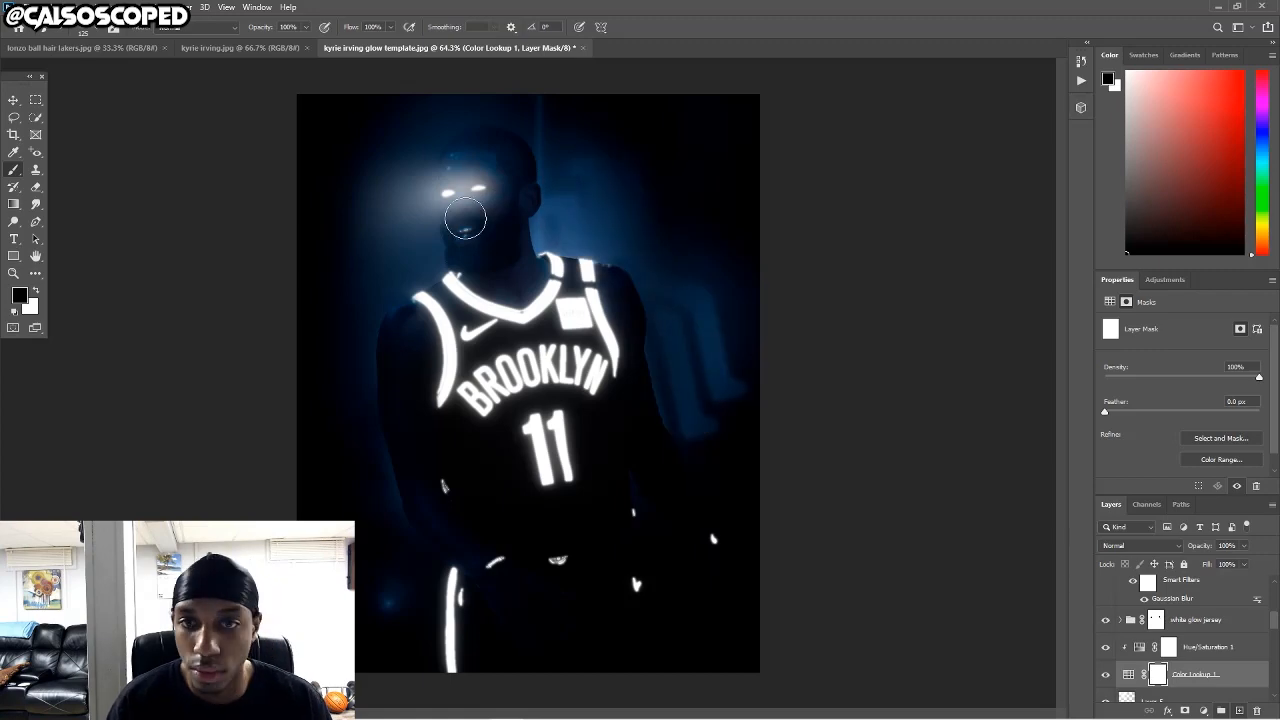
key(x)
click(1105, 621)
click(1105, 621)
Move the kyrie logo layer up to directly above Layer 2 and return to the Move tool.
click(1157, 622)
scroll(494, 640, down, 1)
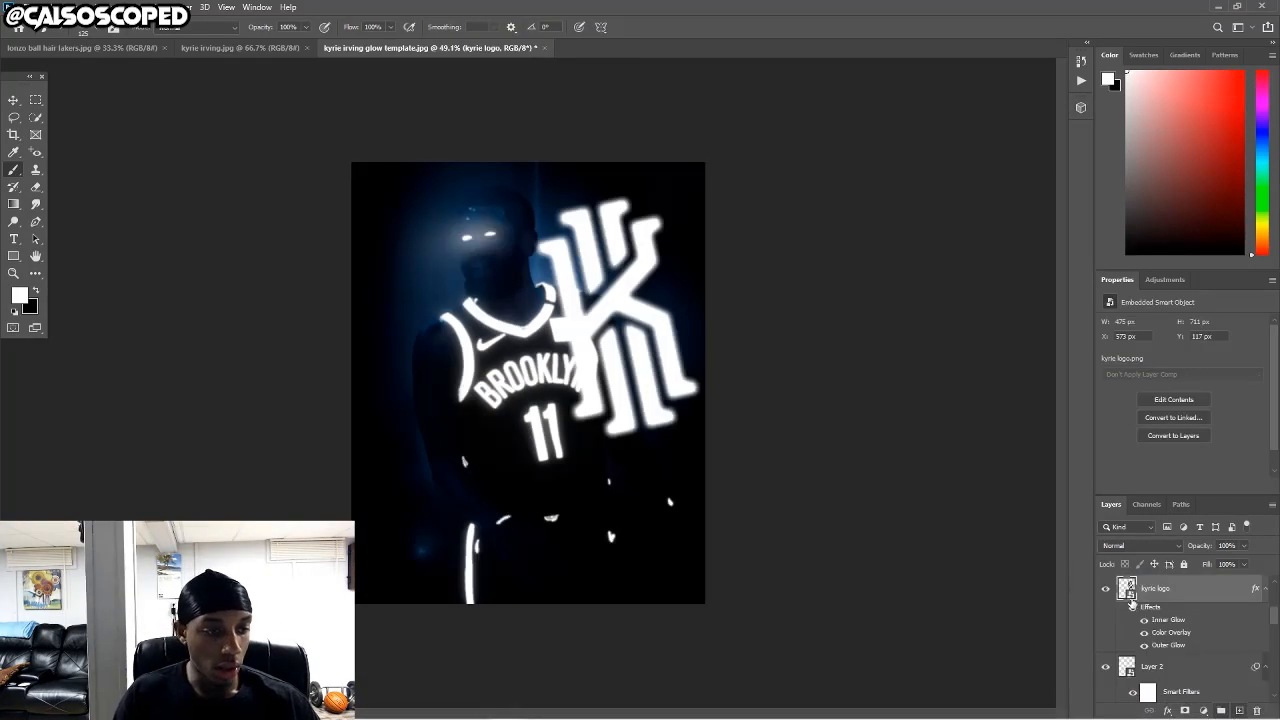
click(13, 100)
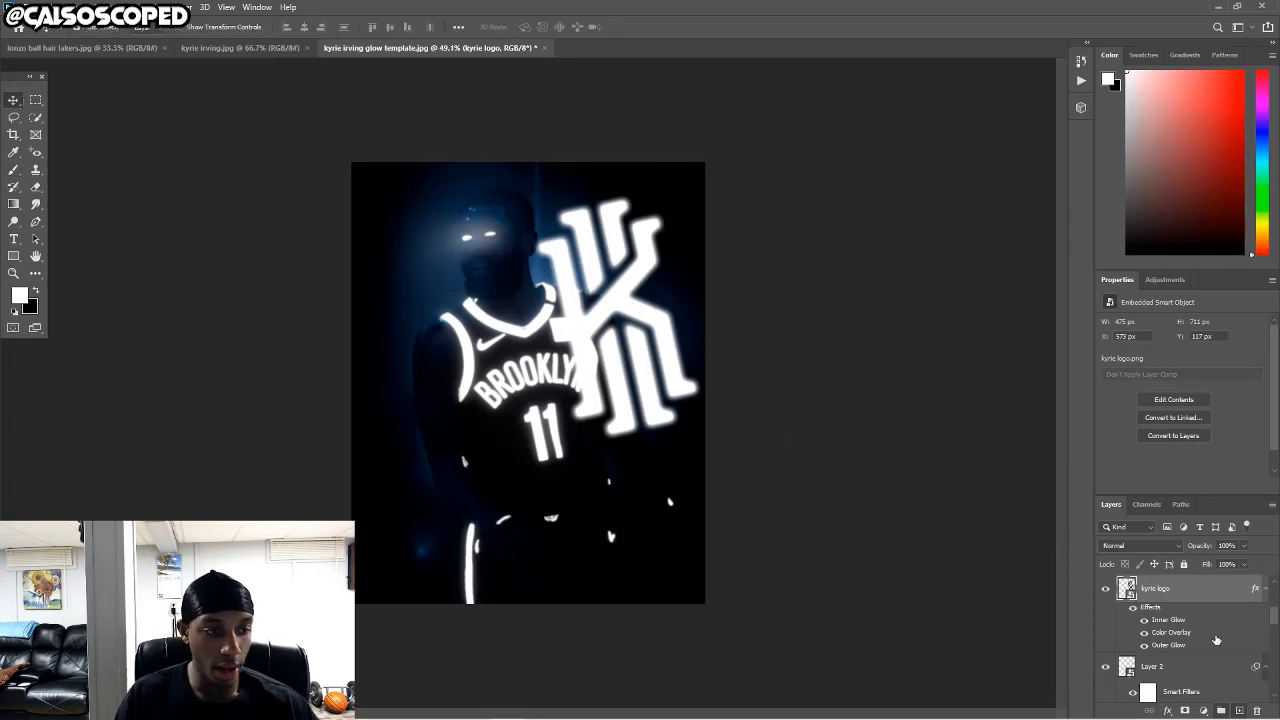
Load the player cutout's outline as a selection, mask the kyrie logo with it, and invert the mask so the logo sits behind the player.
scroll(1216, 640, down, 5)
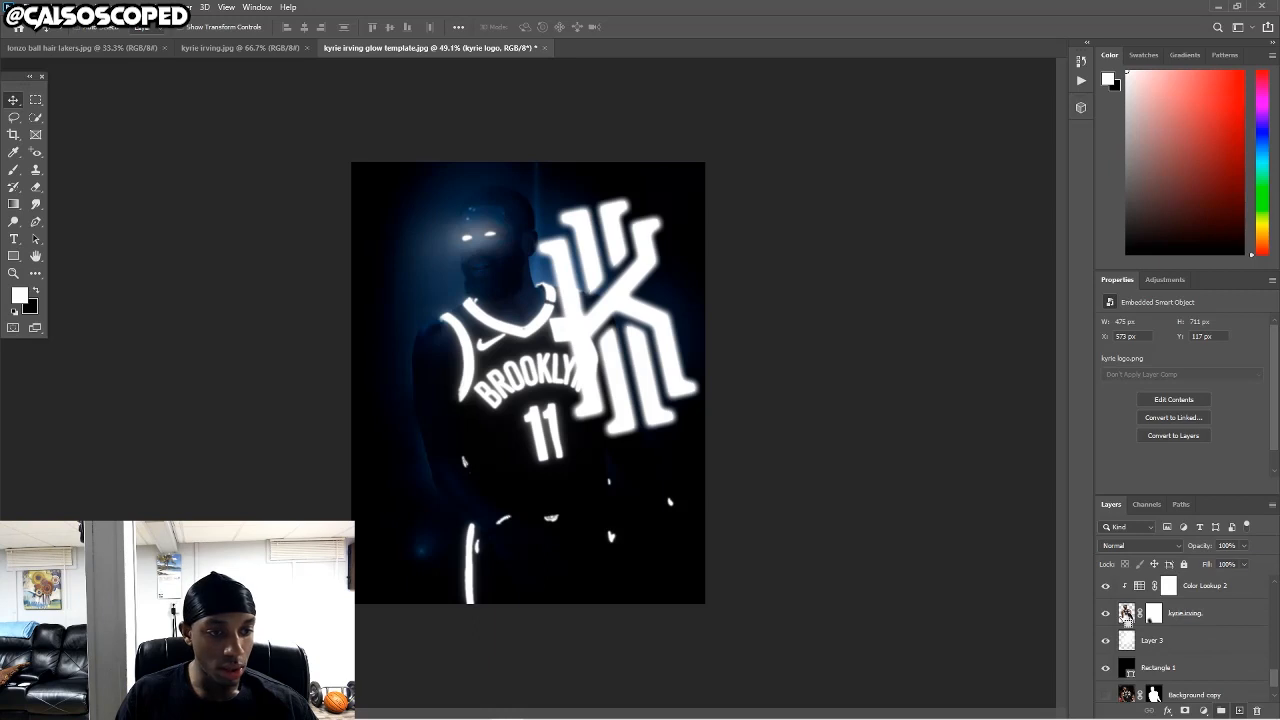
ctrl+click(1127, 614)
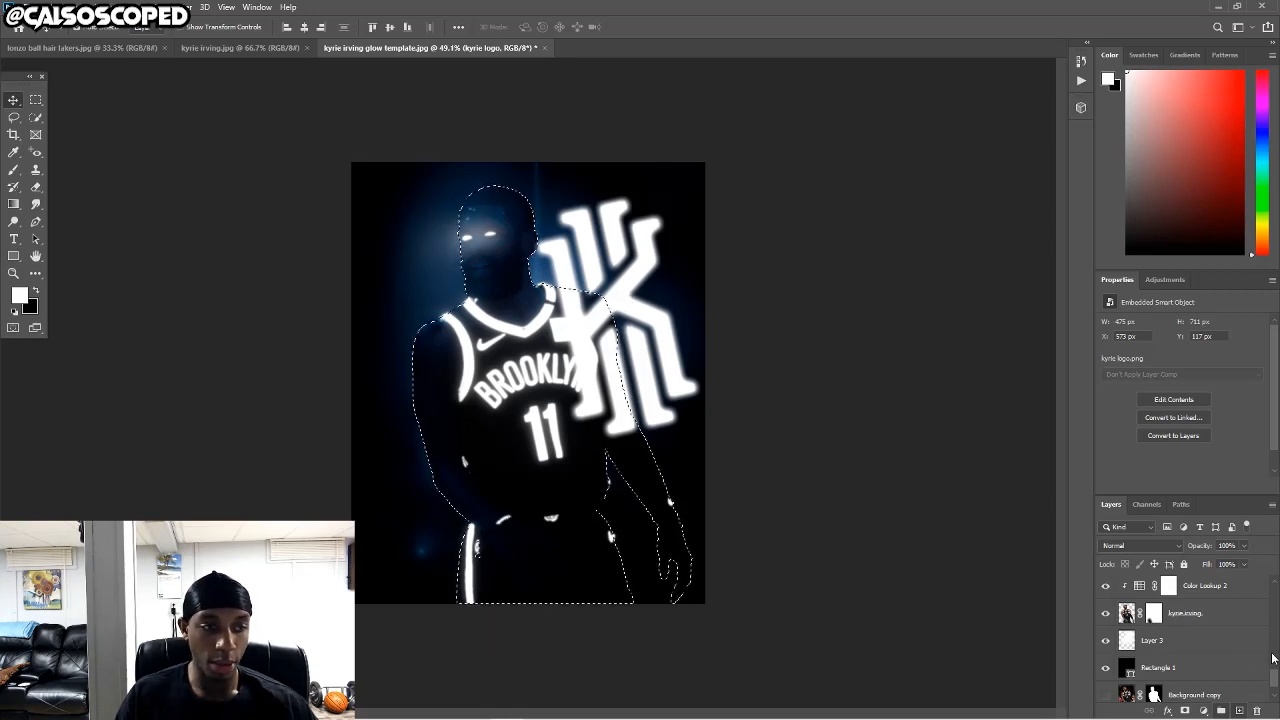
scroll(1200, 586, up, 5)
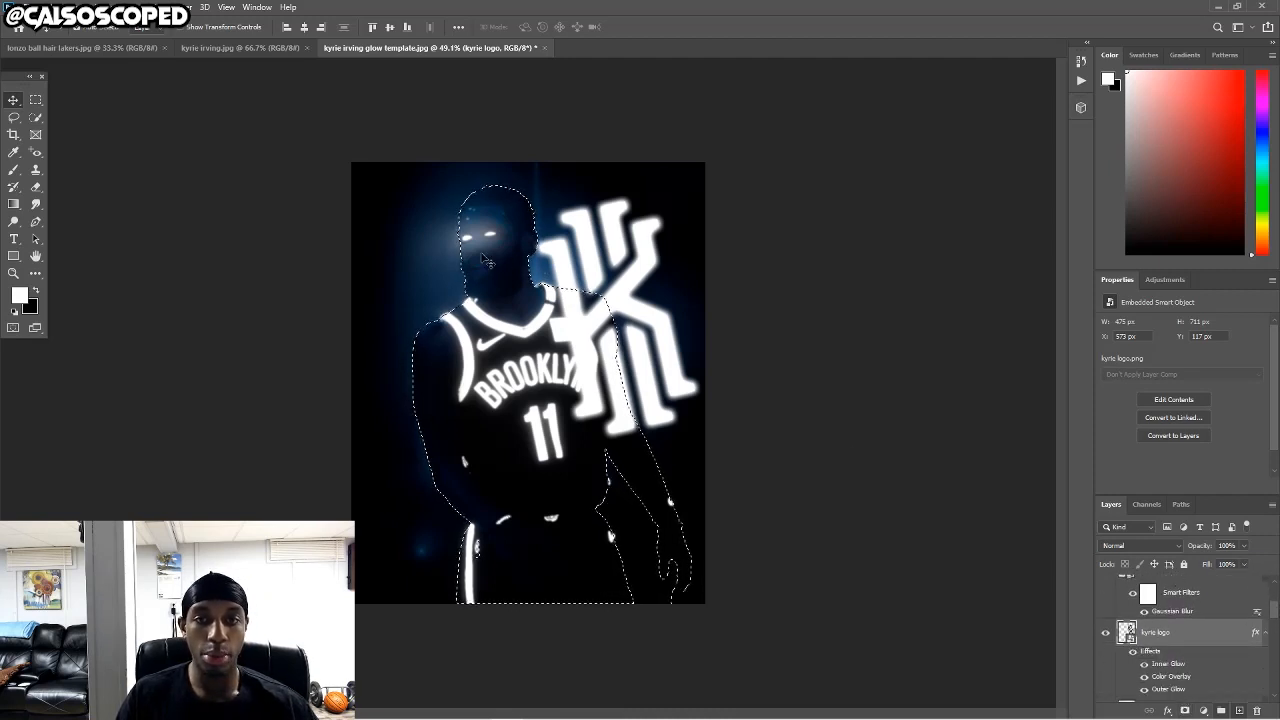
click(1185, 710)
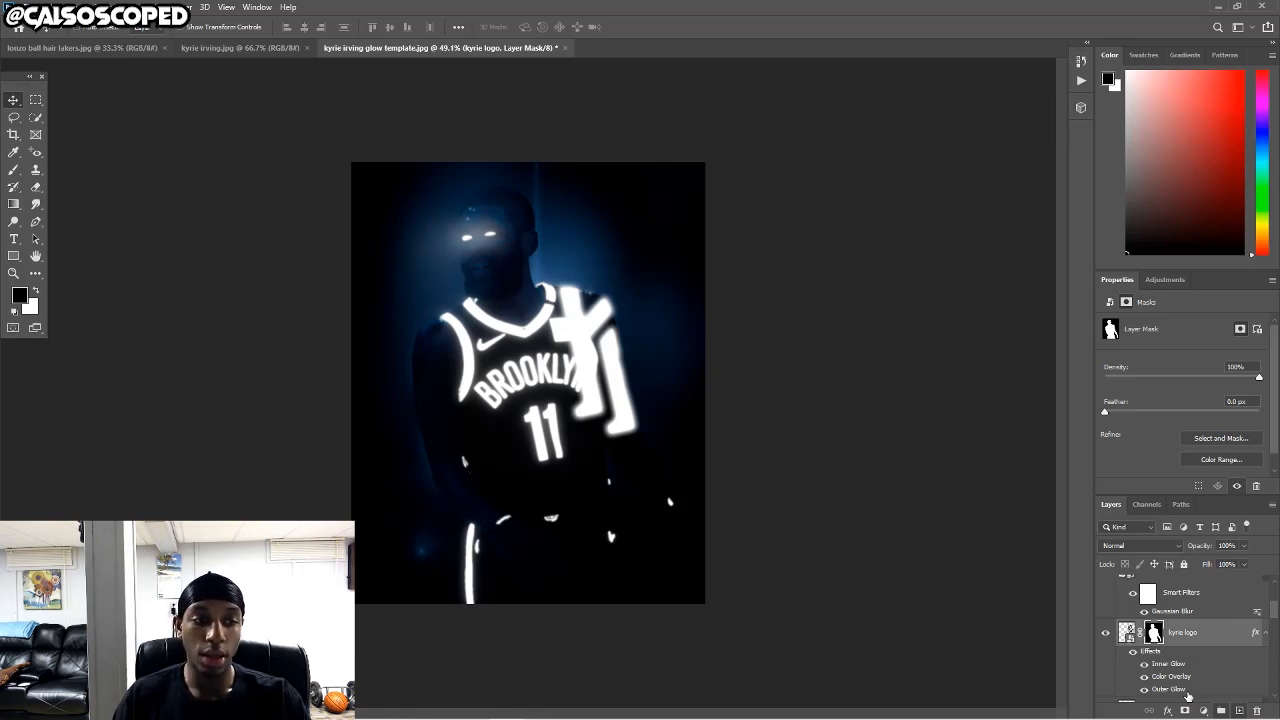
key(ctrl+i)
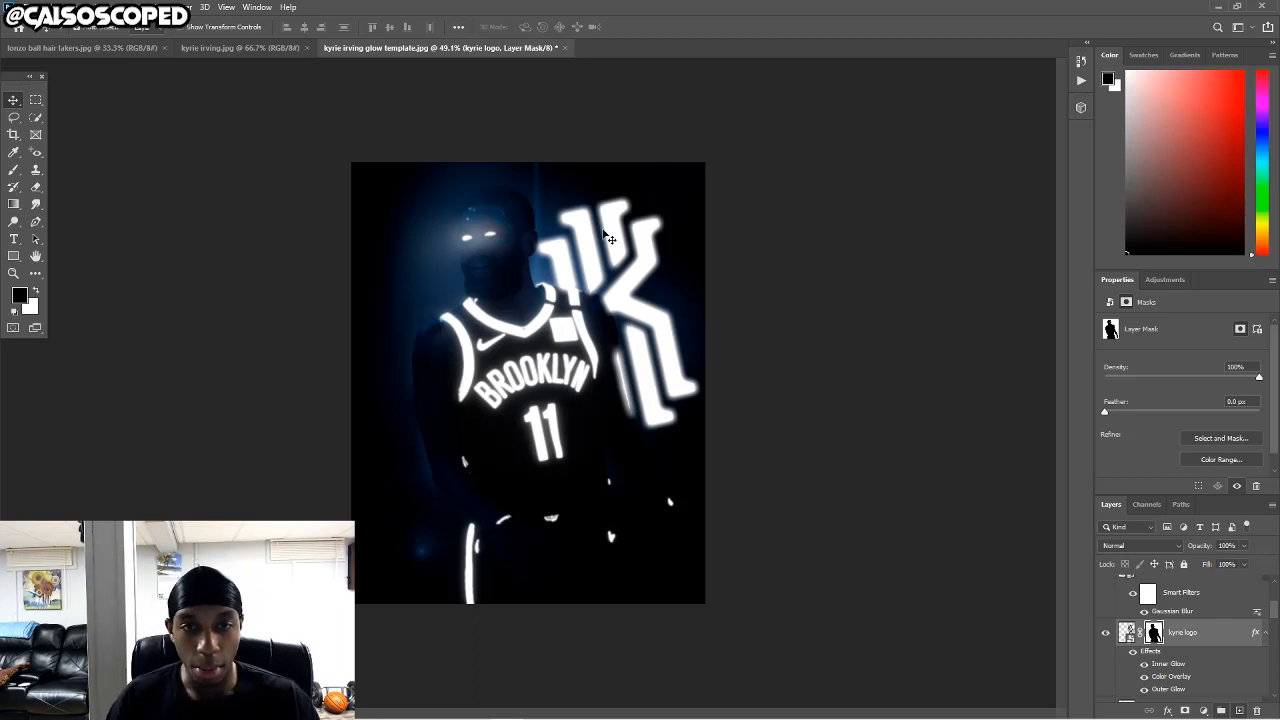
Examine the portrait up close and compare it with Layer 5 and Color Lookup 2 hidden and shown.
key(ctrl+minus)
scroll(633, 347, up, 2)
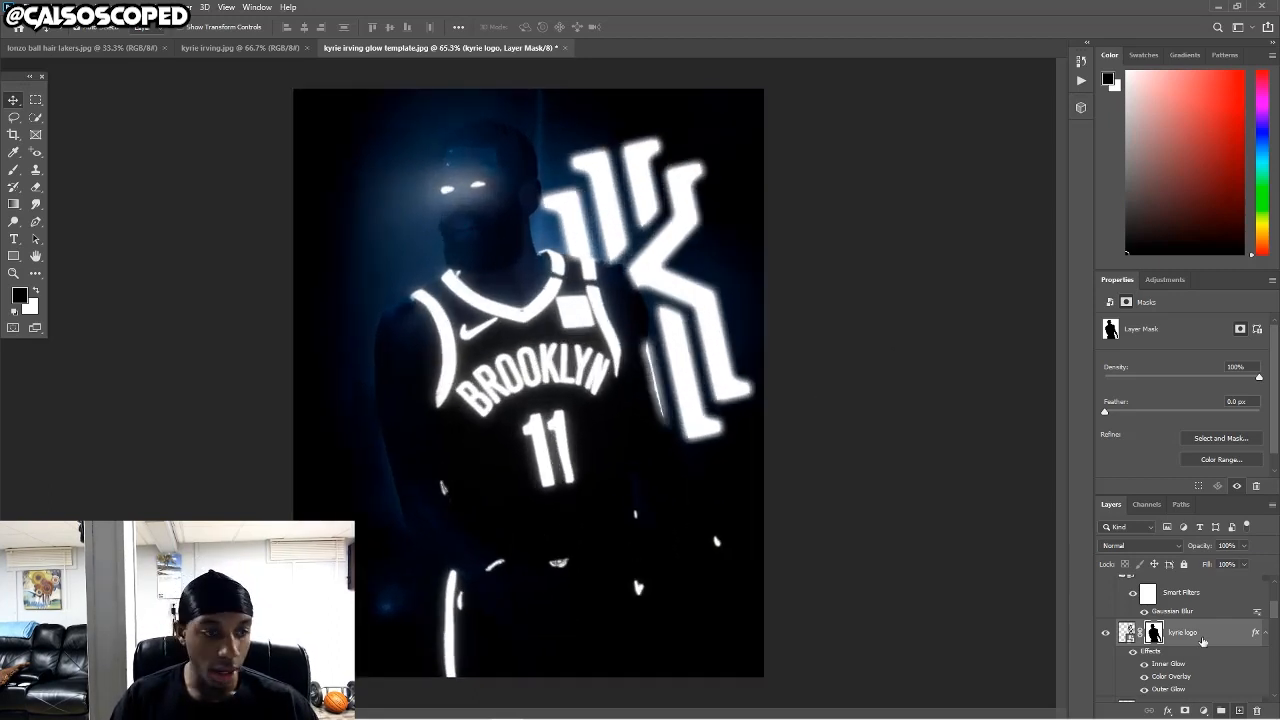
scroll(1190, 640, down, 3)
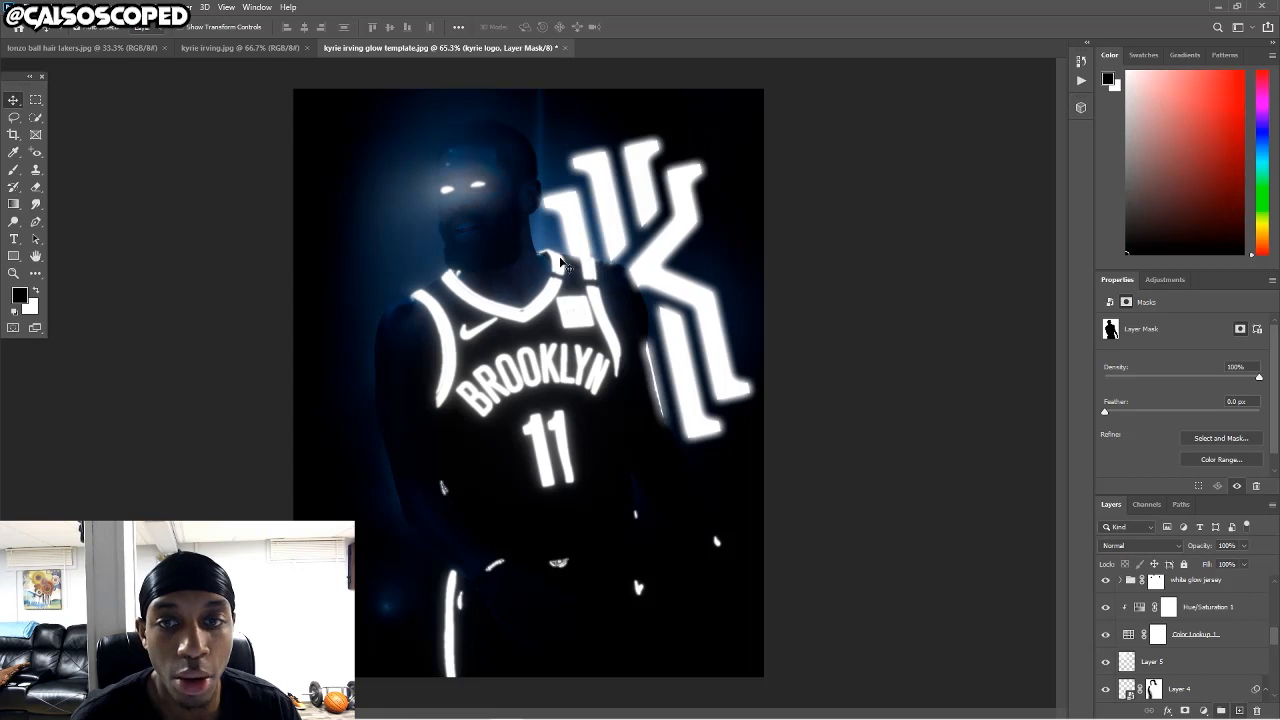
scroll(565, 262, down, 3)
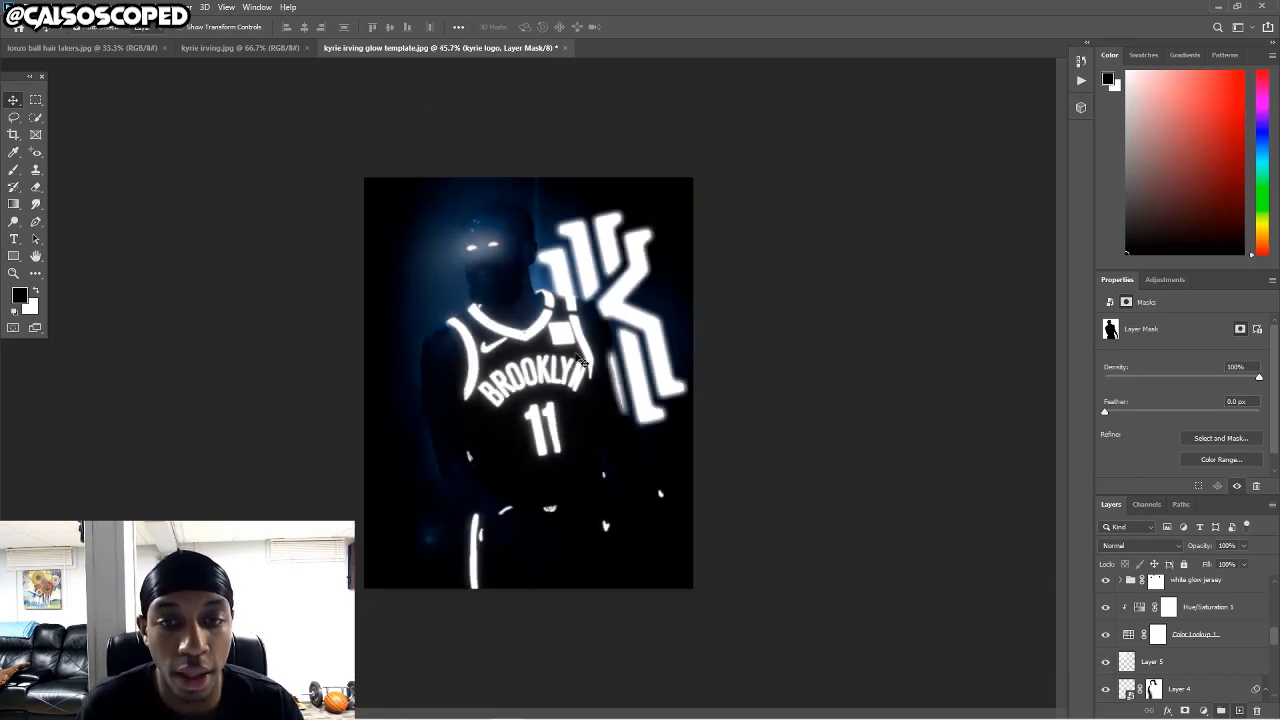
scroll(582, 360, up, 2)
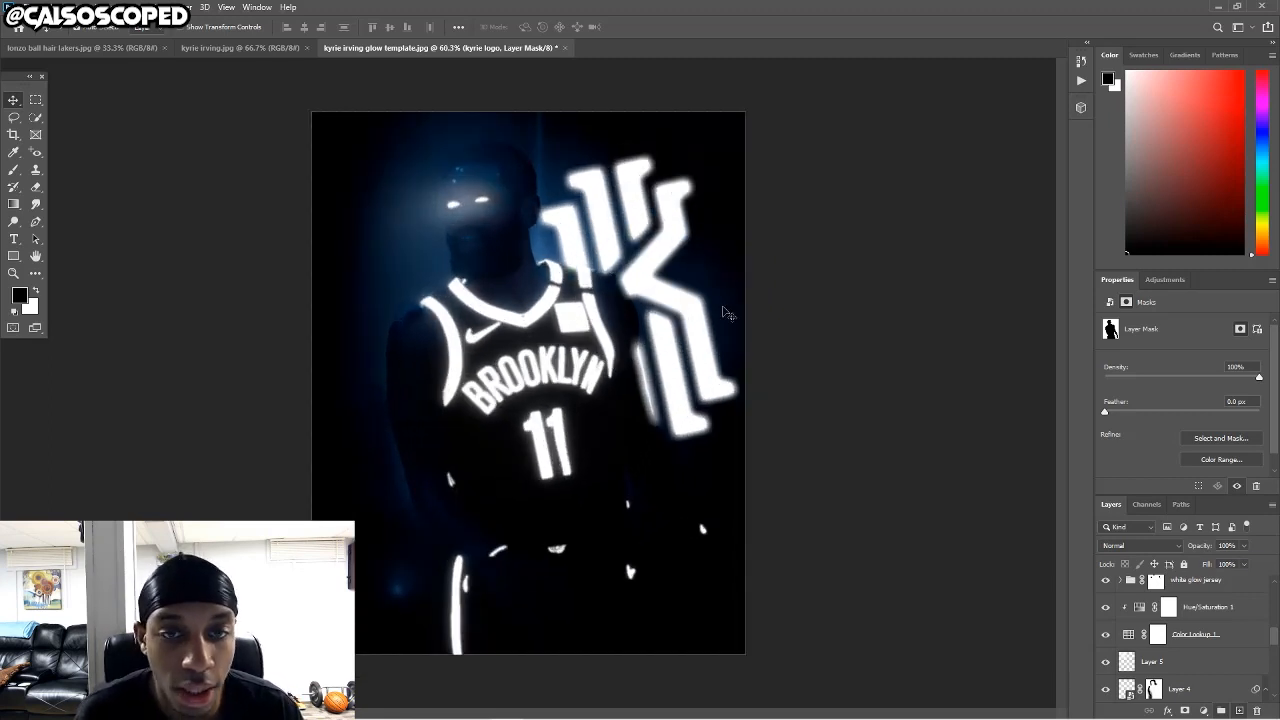
click(1105, 662)
click(1105, 662)
scroll(1106, 668, down, 3)
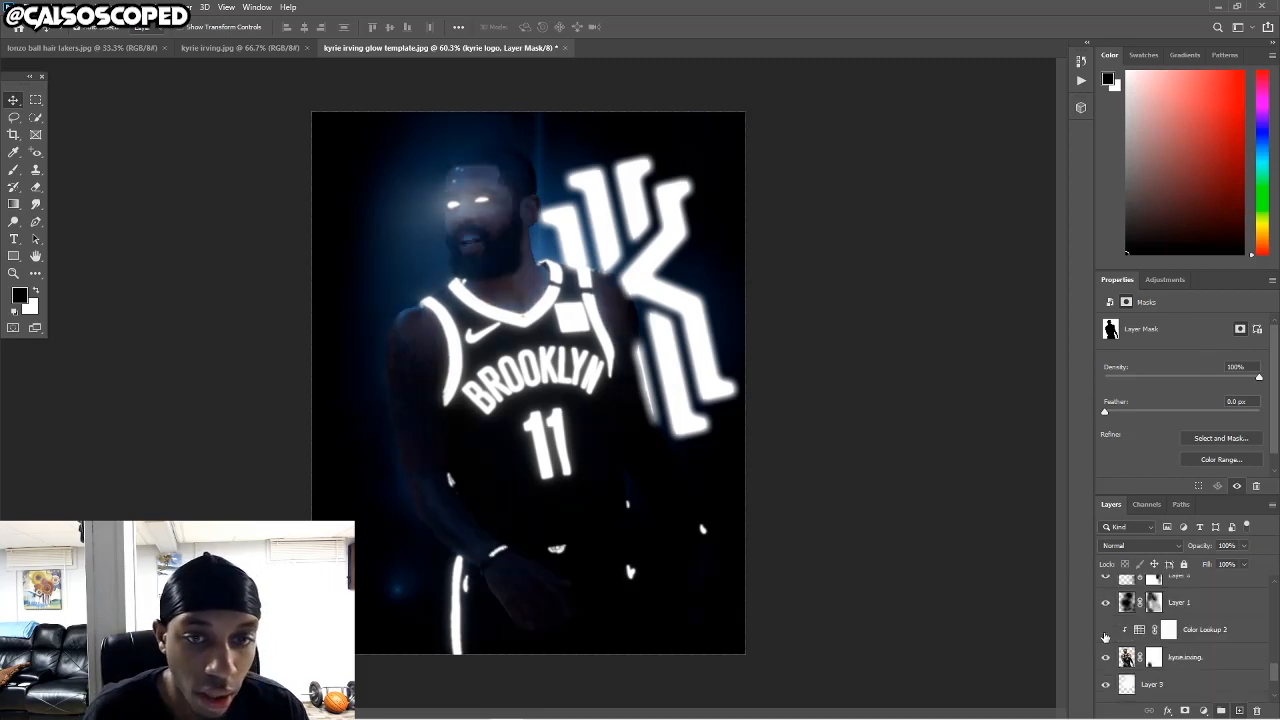
click(1105, 630)
click(1105, 632)
click(1108, 631)
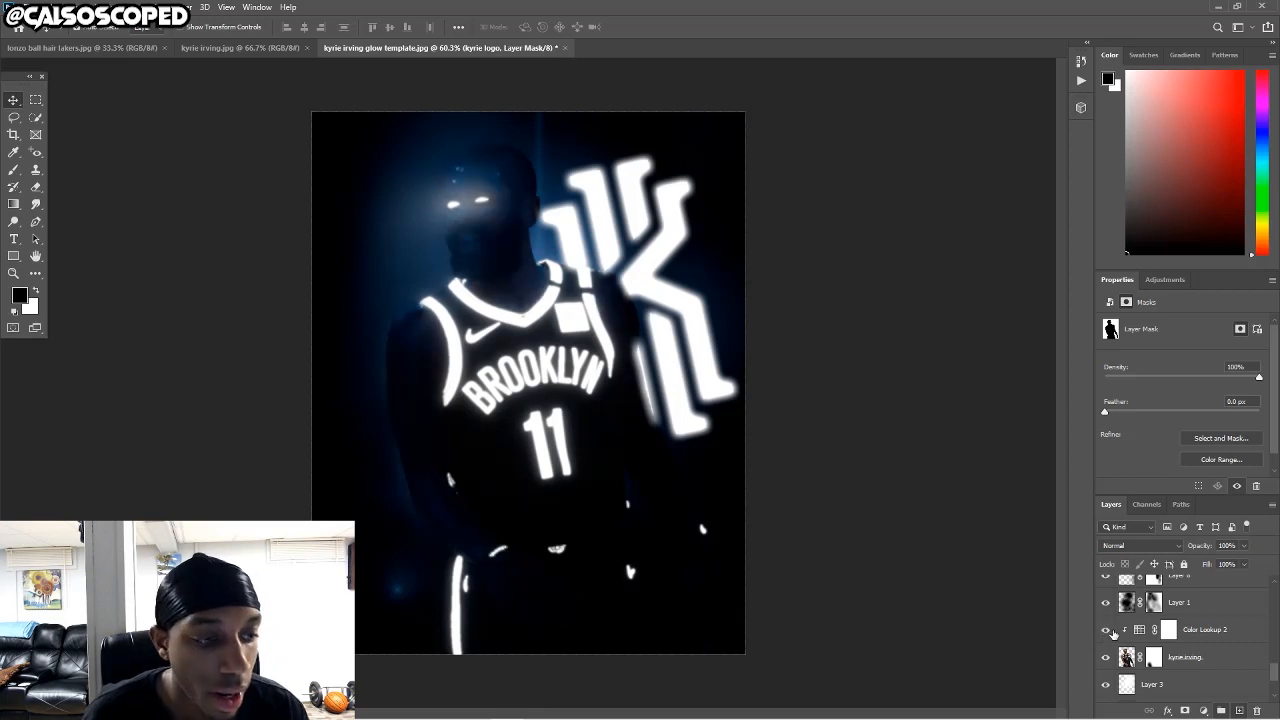
Brush black on the Color Lookup 2 mask over the player's shoulder and upper arm beside the logo.
click(1169, 630)
key(b)
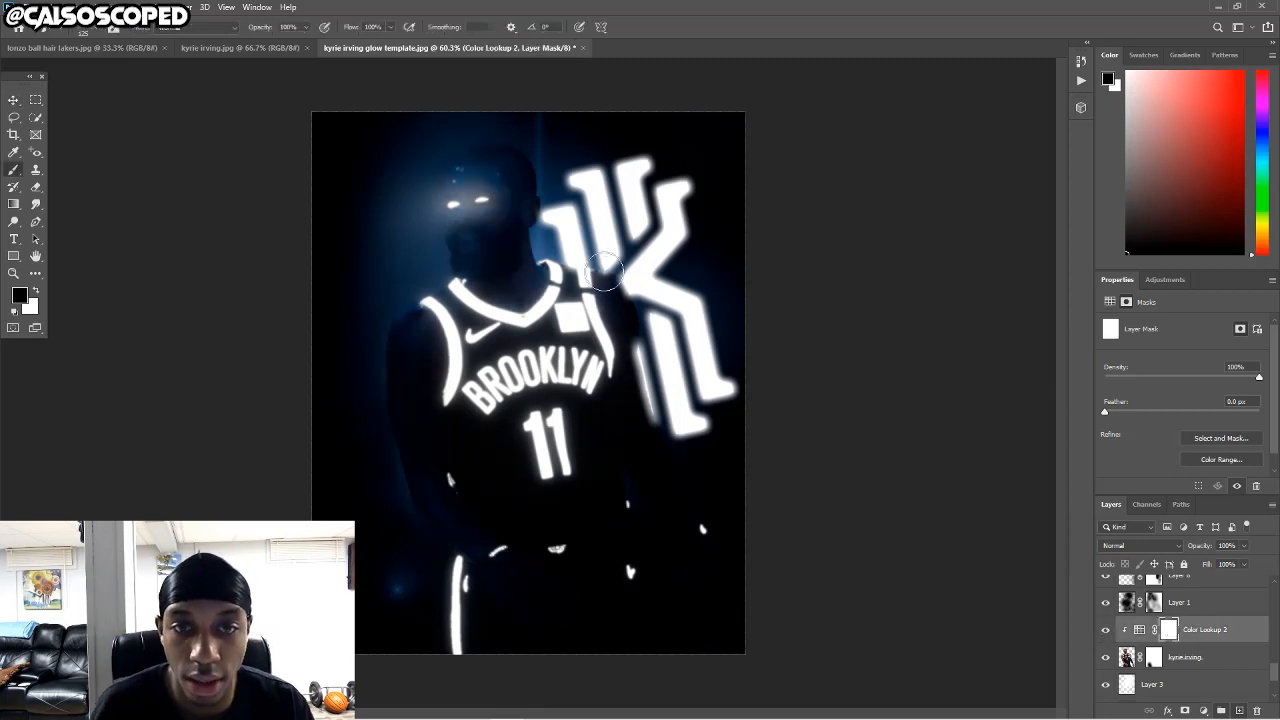
mouse_move(593, 282)
mouse_down()
mouse_move(569, 258)
mouse_move(607, 288)
mouse_move(603, 271)
mouse_move(649, 328)
mouse_move(643, 318)
mouse_move(650, 390)
mouse_up()
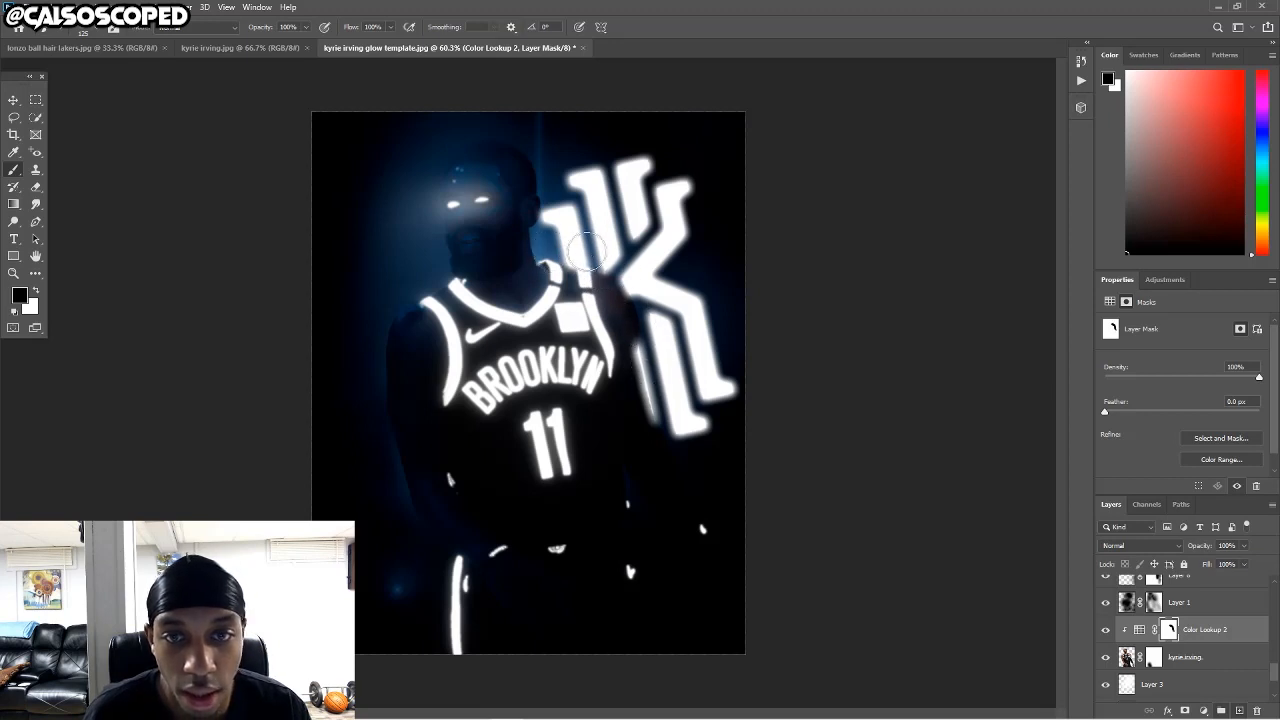
Check Layer 1's effect and brush black on its mask over the shoulder and upper arm beside the logo.
click(1105, 602)
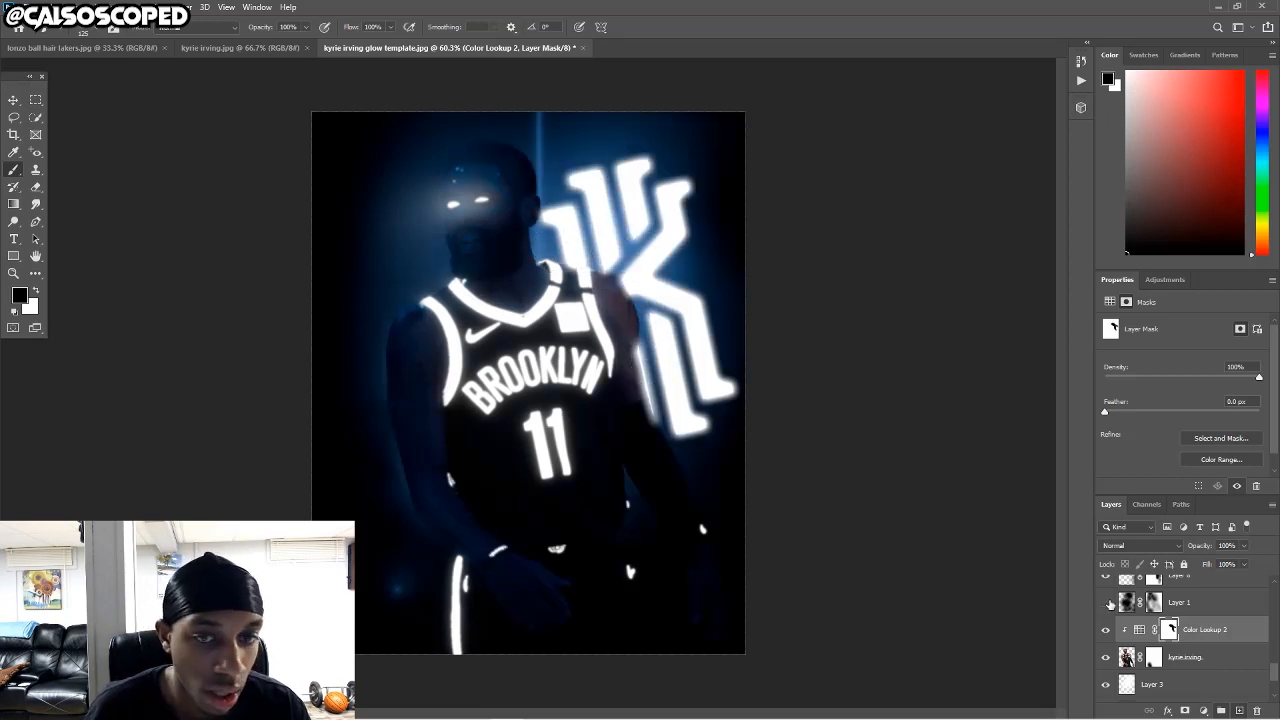
click(1105, 602)
click(1105, 602)
click(1105, 602)
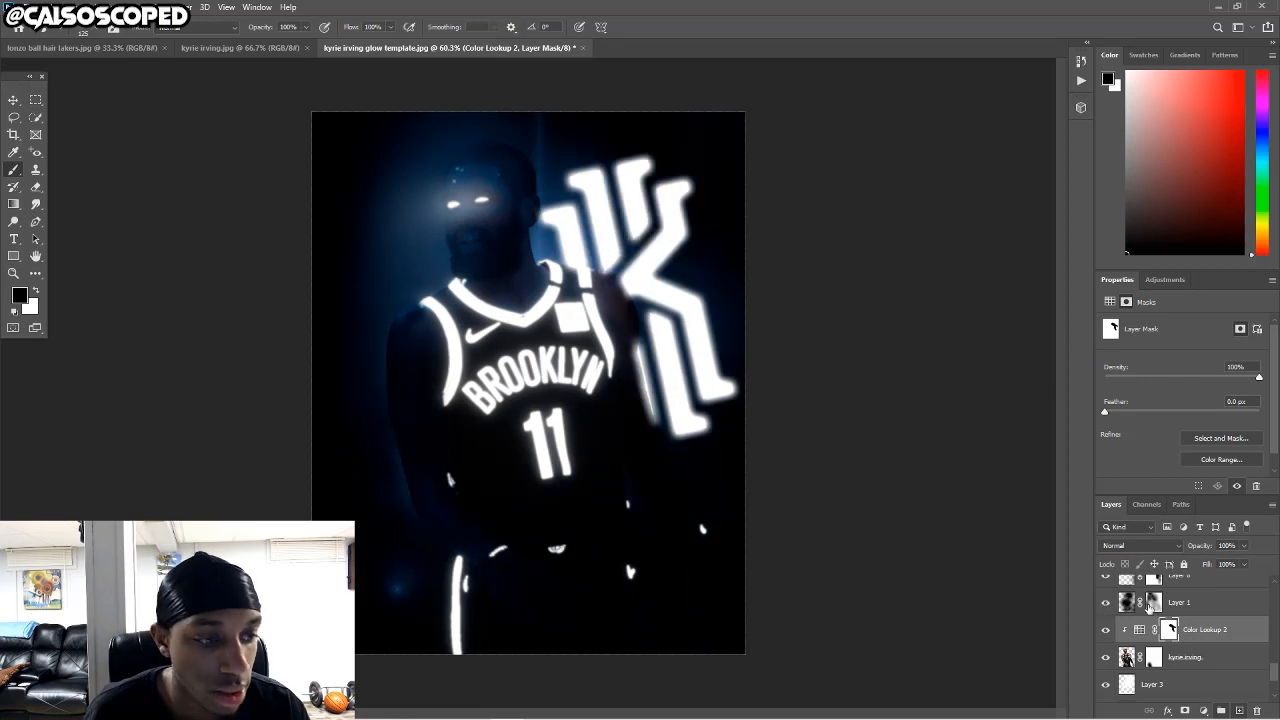
click(1152, 602)
mouse_move(600, 280)
mouse_down()
mouse_move(649, 331)
mouse_move(637, 360)
mouse_up()
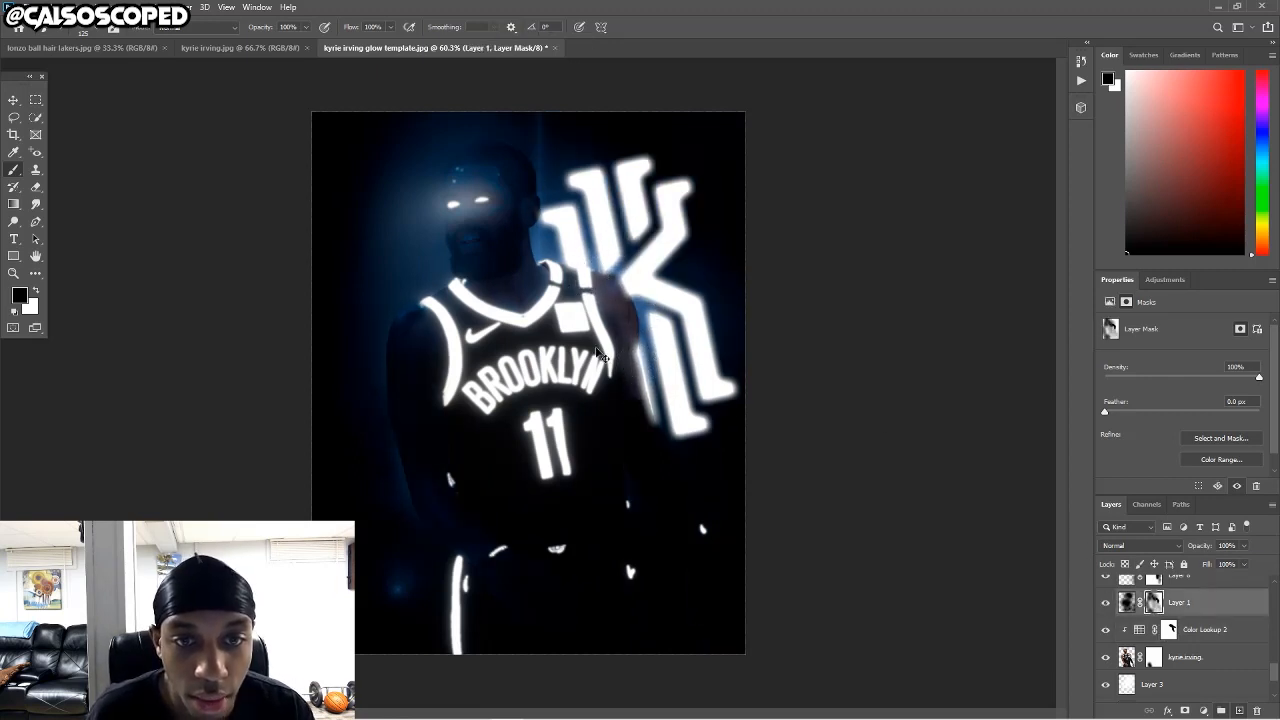
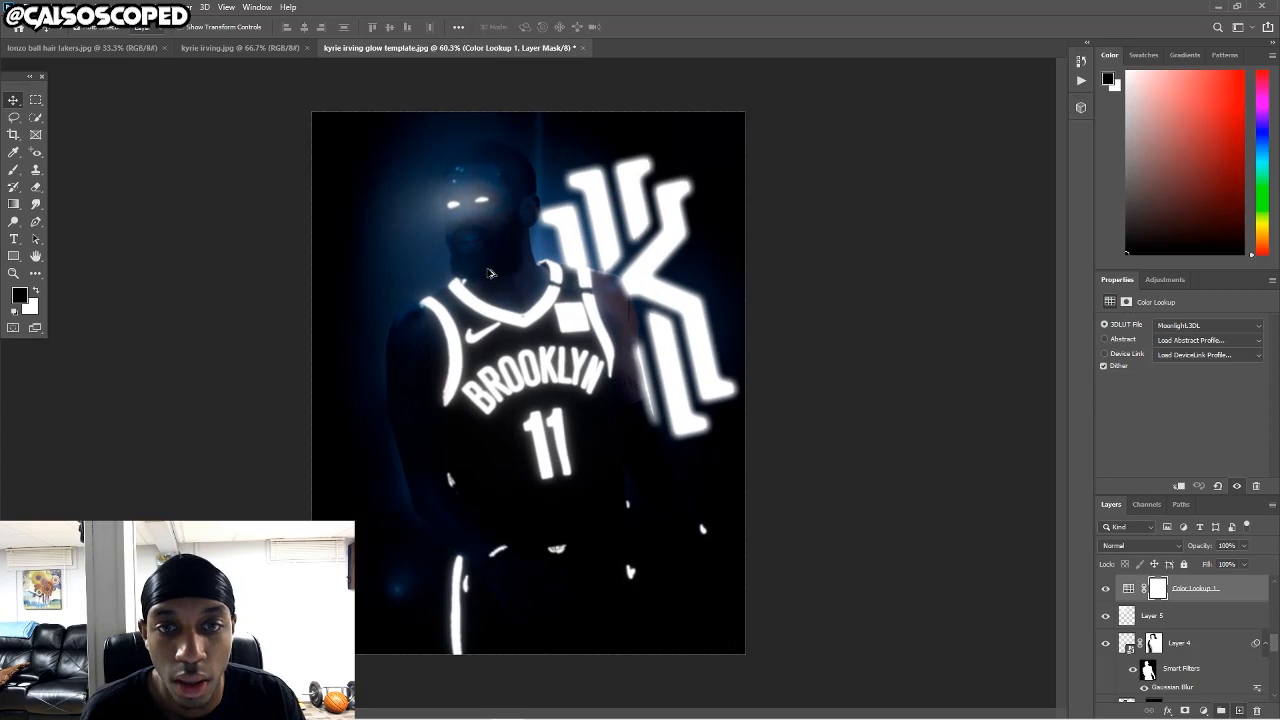
Select the kyrie logo layer and switch to the Brush tool.
scroll(485, 275, up, 3)
scroll(482, 273, down, 3)
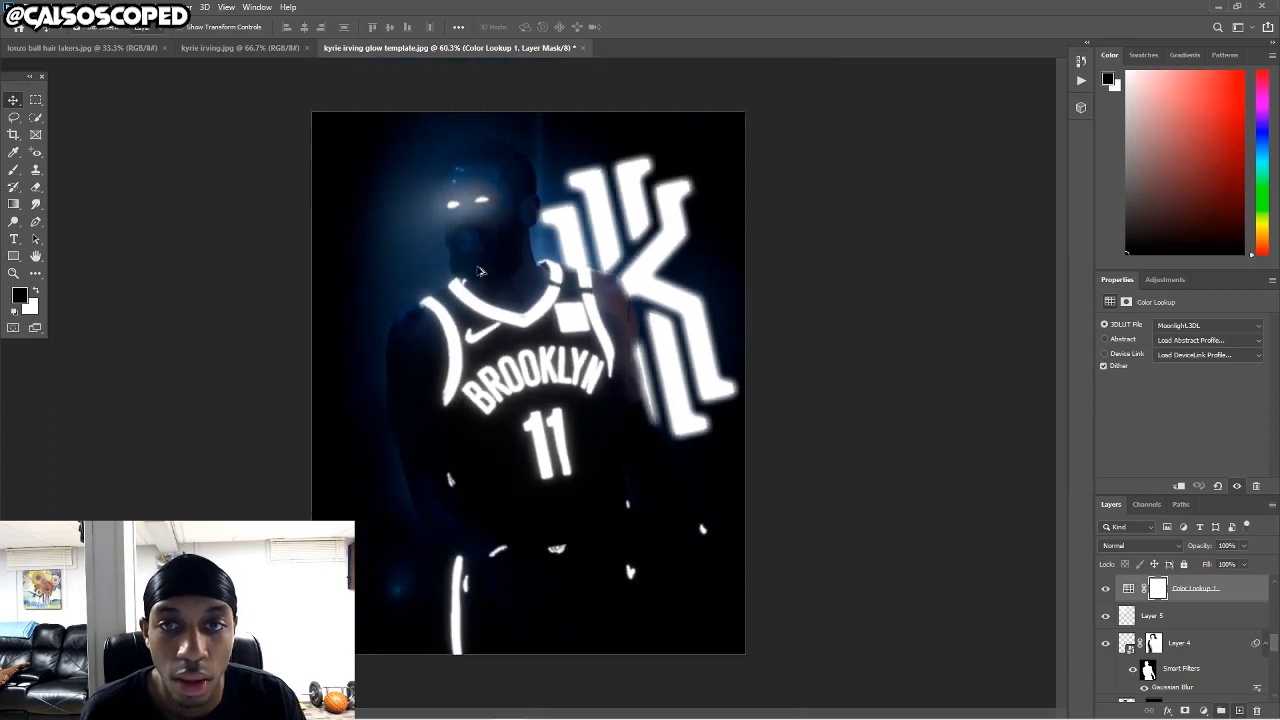
click(705, 388)
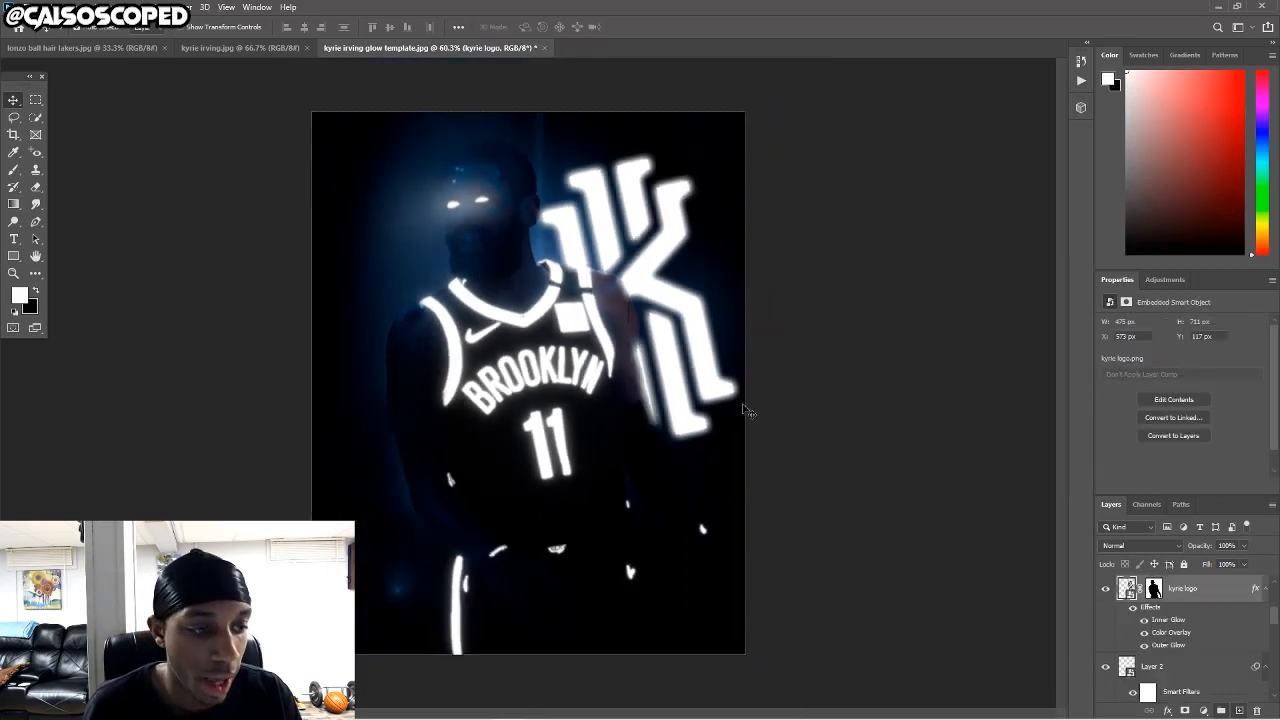
scroll(1267, 612, up, 2)
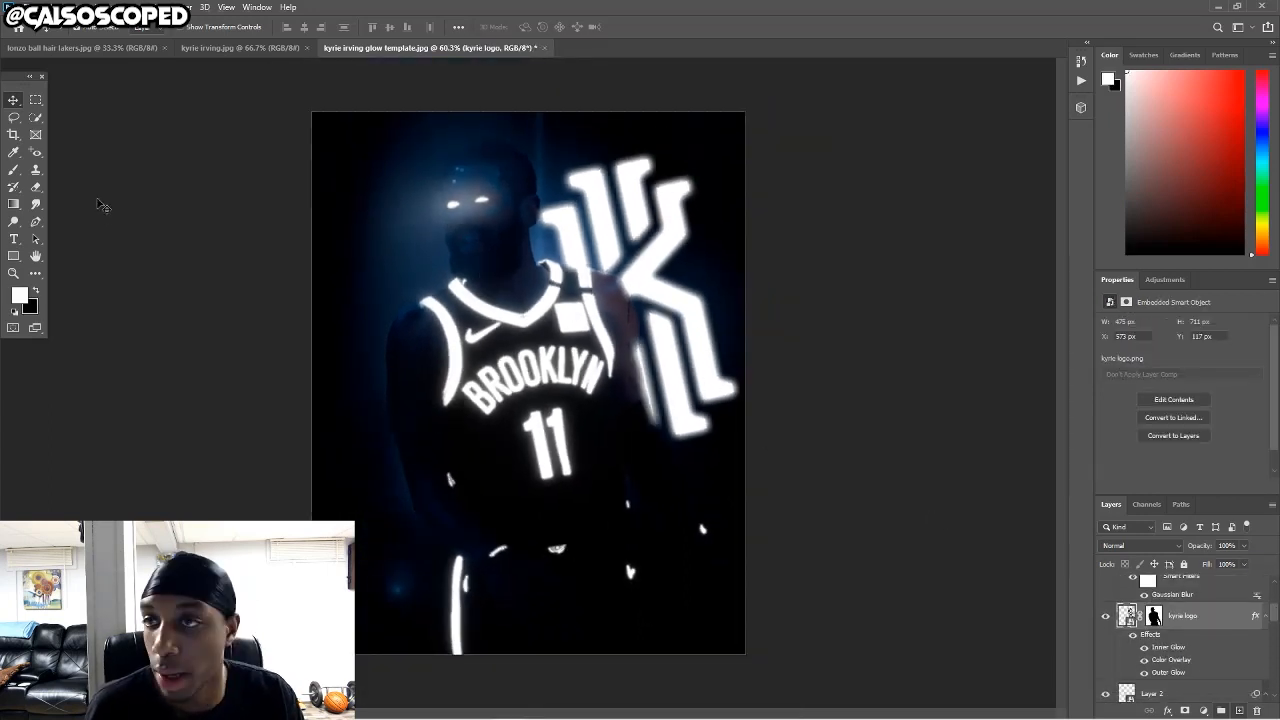
key(b)
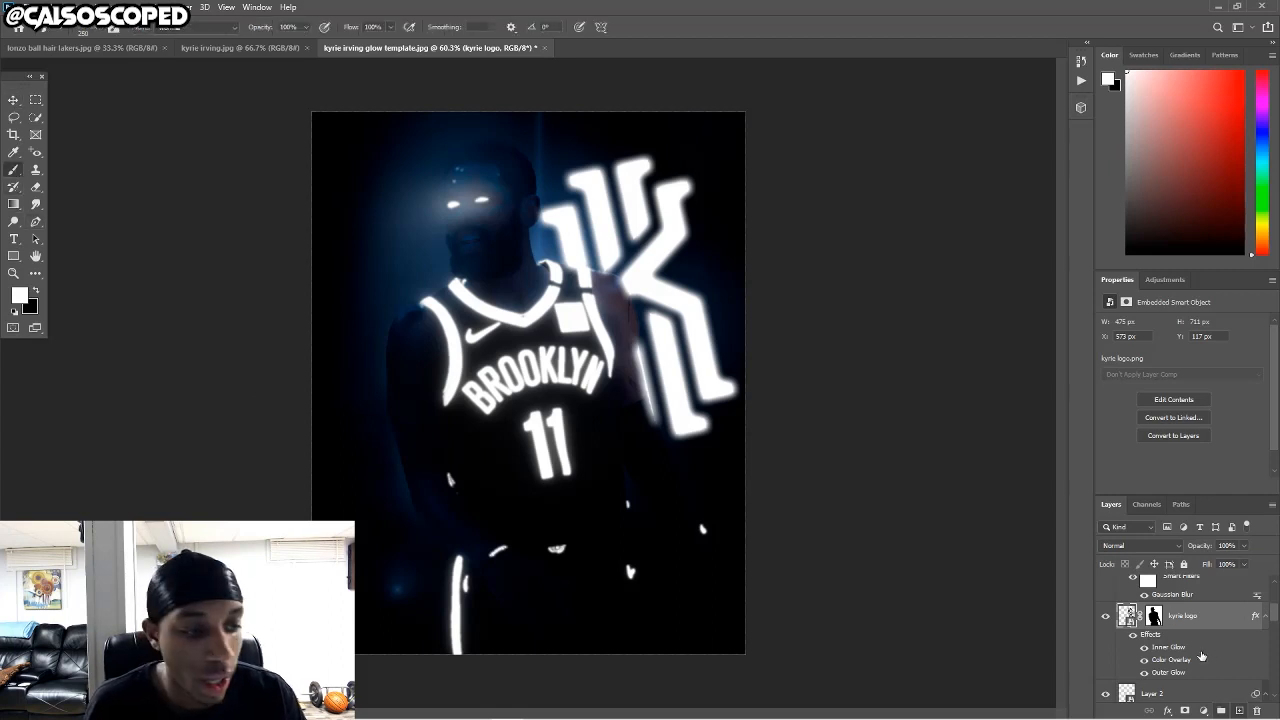
drag(1146, 619, 1209, 673)
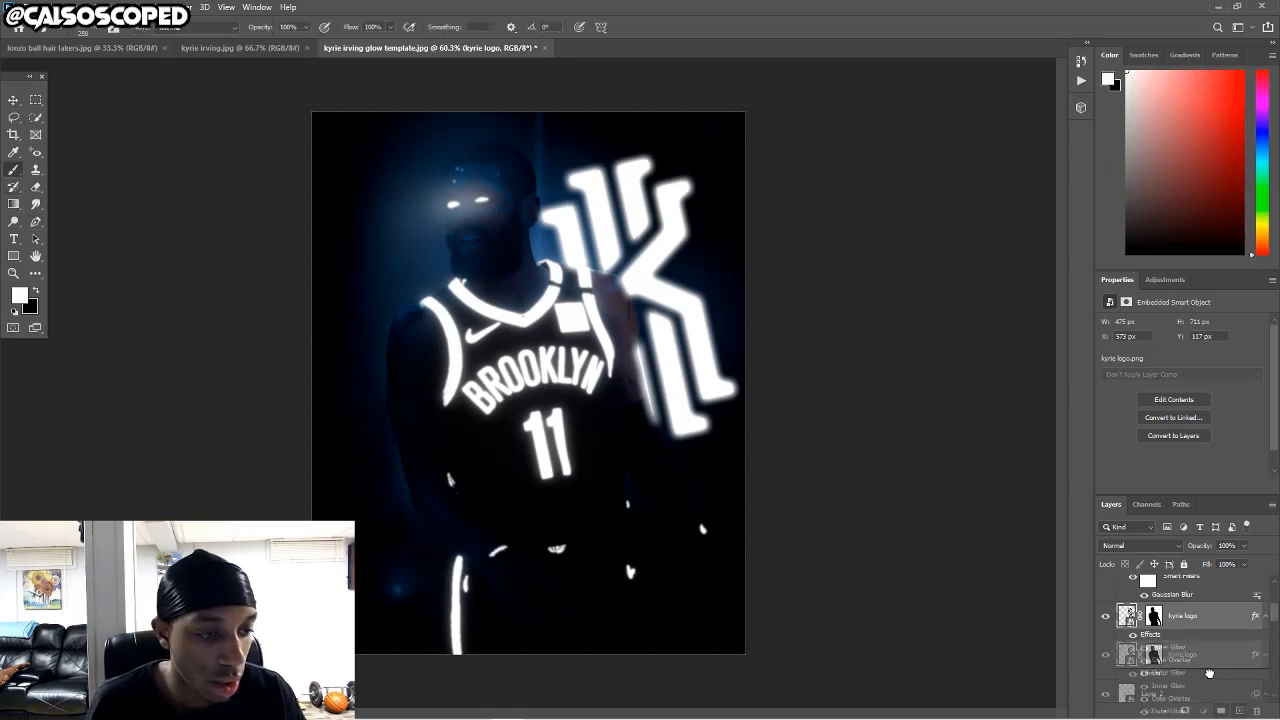
drag(1242, 714, 1241, 712)
key(ctrl+z)
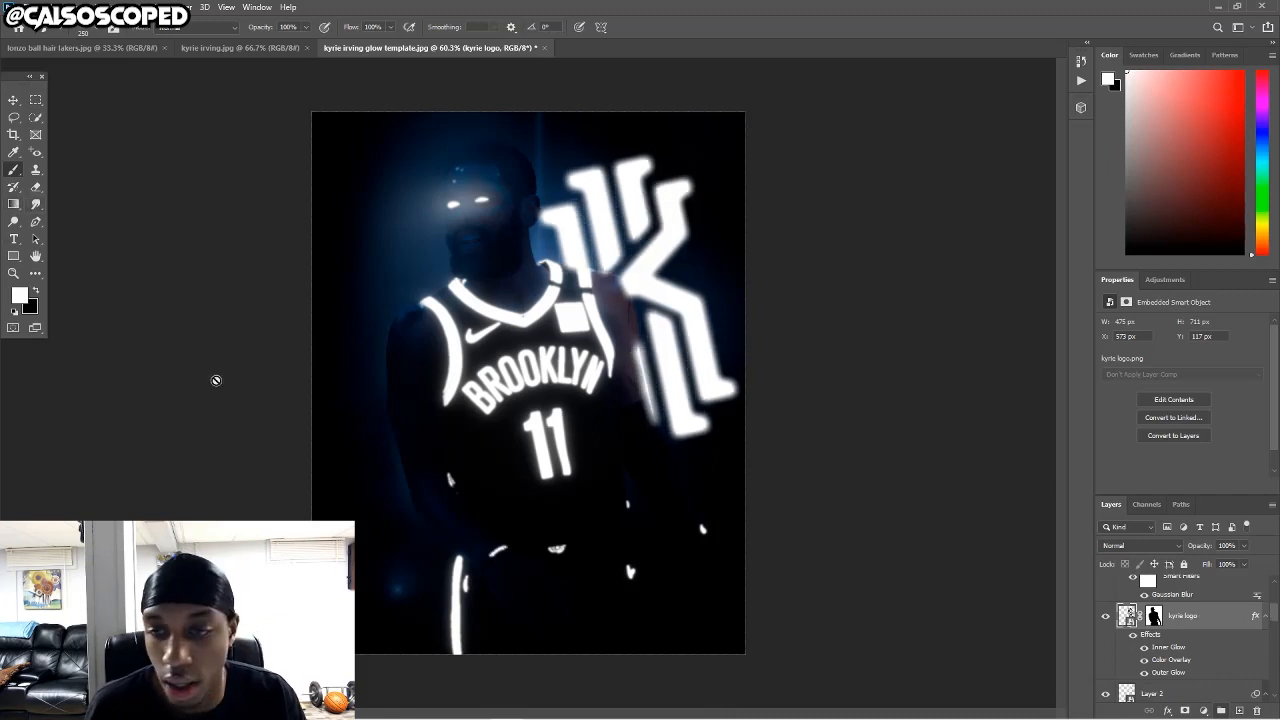
Add a new layer above kyrie logo and paint a soft, straight white band diagonally across the canvas with the 250 px brush.
click(1240, 711)
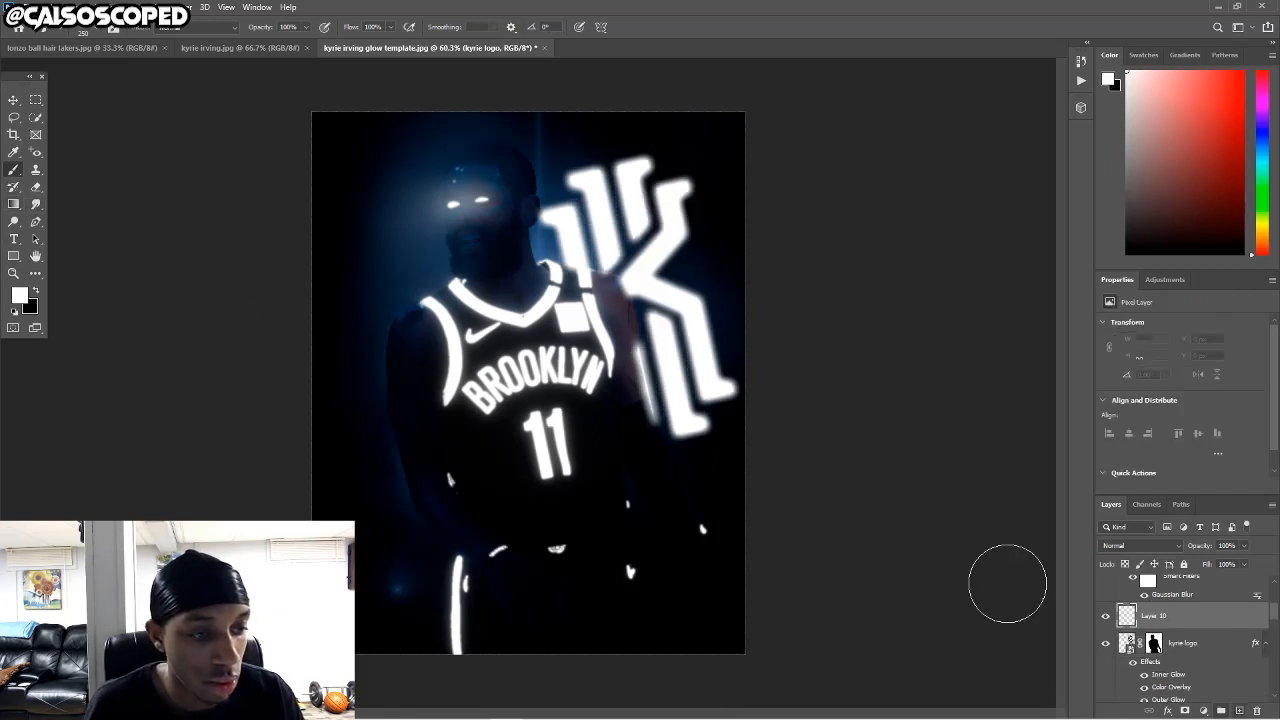
click(312, 512)
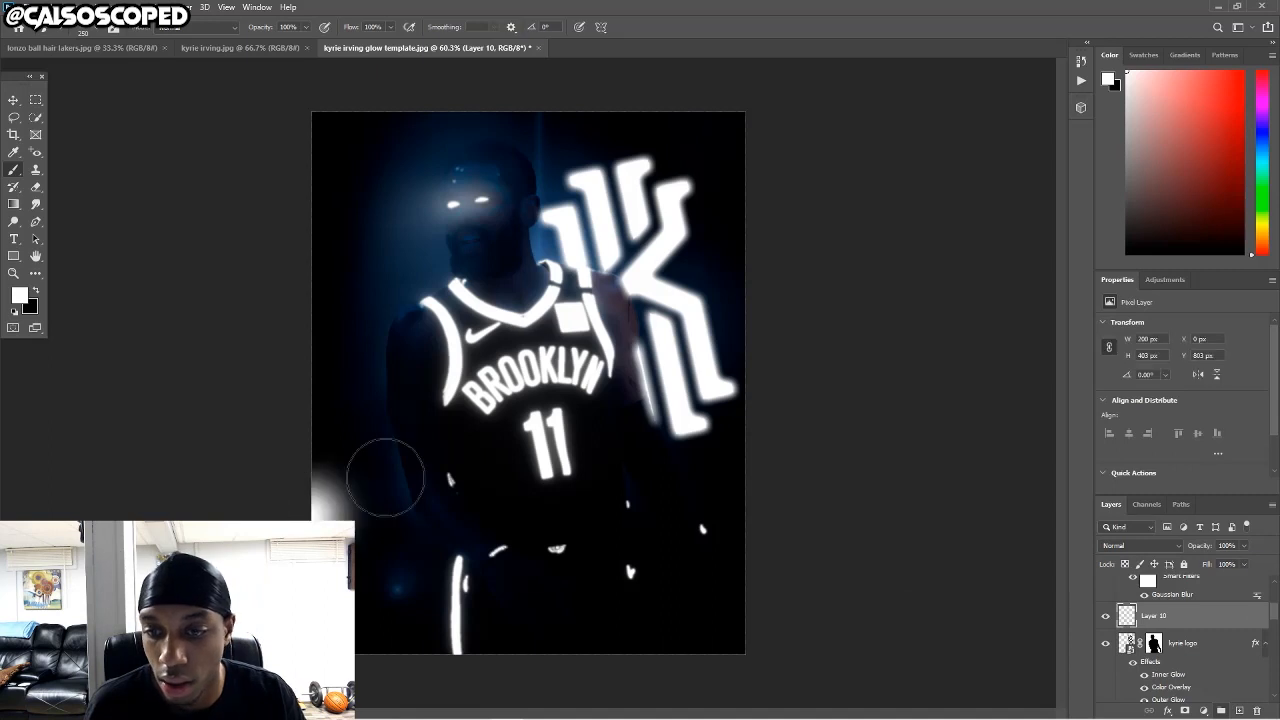
shift+click(745, 228)
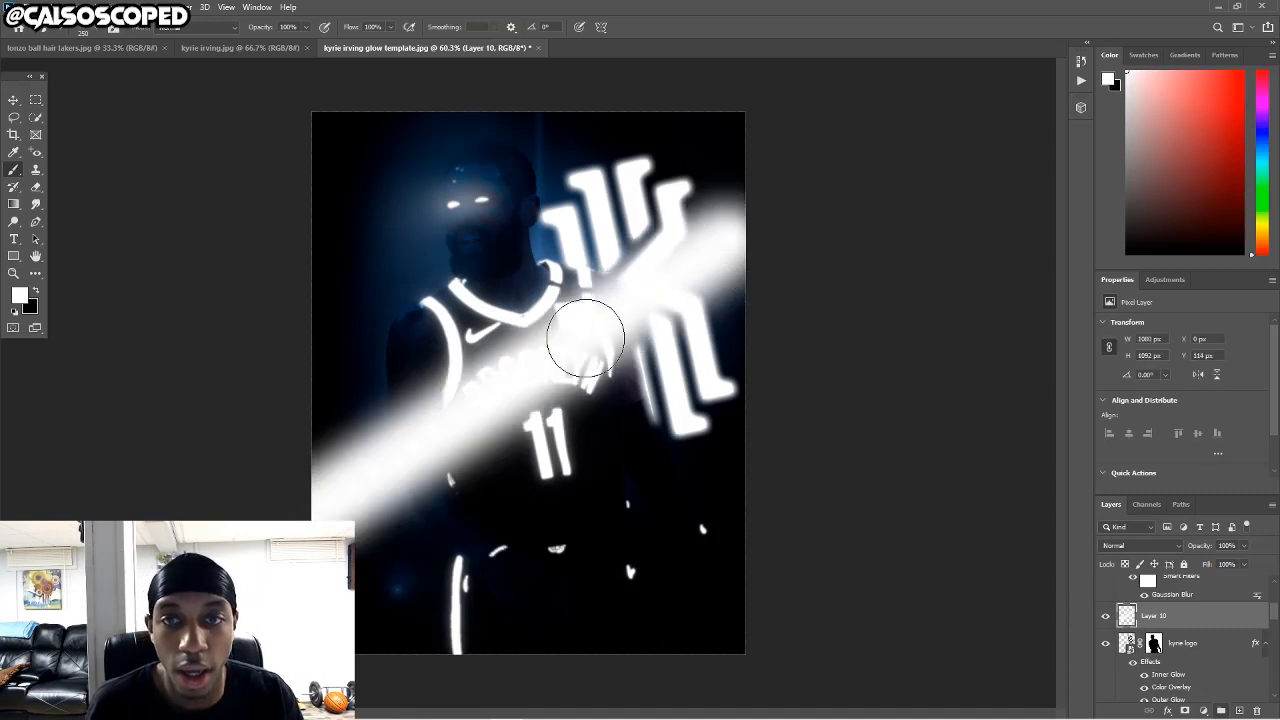
Move the white diagonal band down to Y 282 px and place Layer 10 directly above the eyes layer.
mouse_move(1186, 640)
mouse_down()
mouse_move(1187, 700)
mouse_move(1189, 628)
mouse_move(1189, 645)
mouse_up()
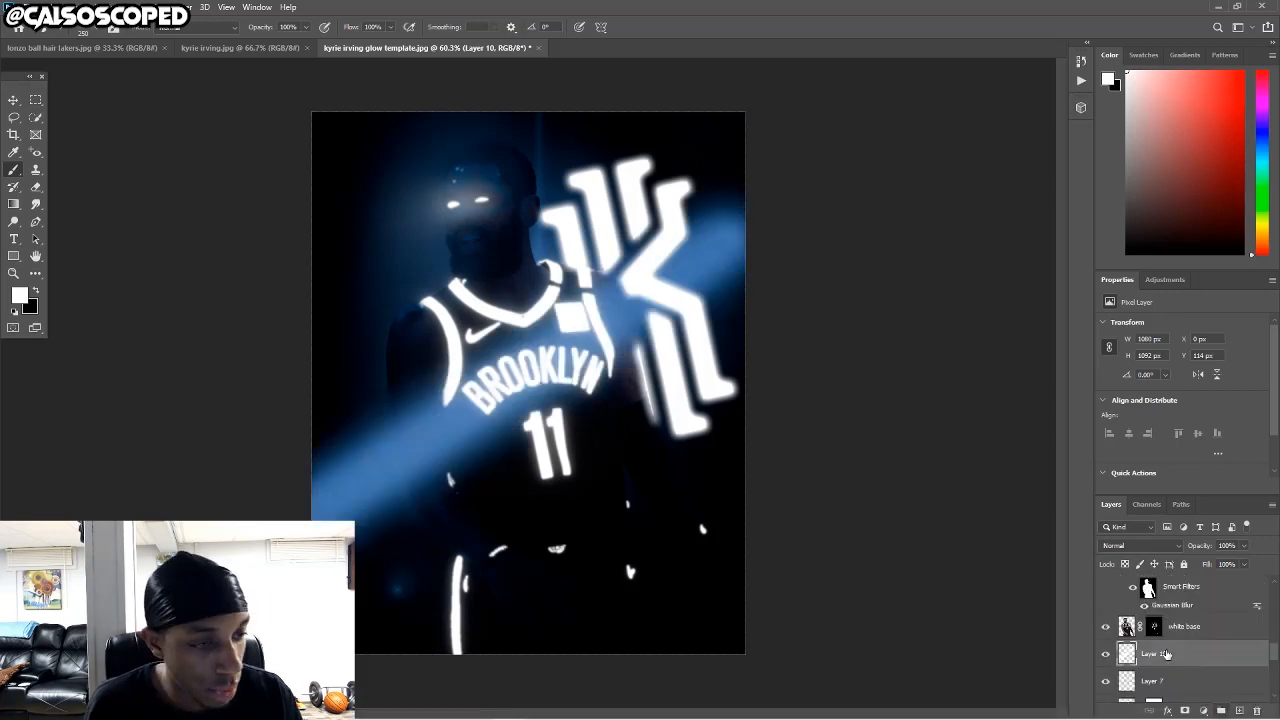
key(v)
key(ctrl+t)
drag(534, 326, 534, 392)
key(Return)
scroll(404, 342, down, 2)
drag(1152, 646, 1197, 602)
scroll(1175, 641, down, 10)
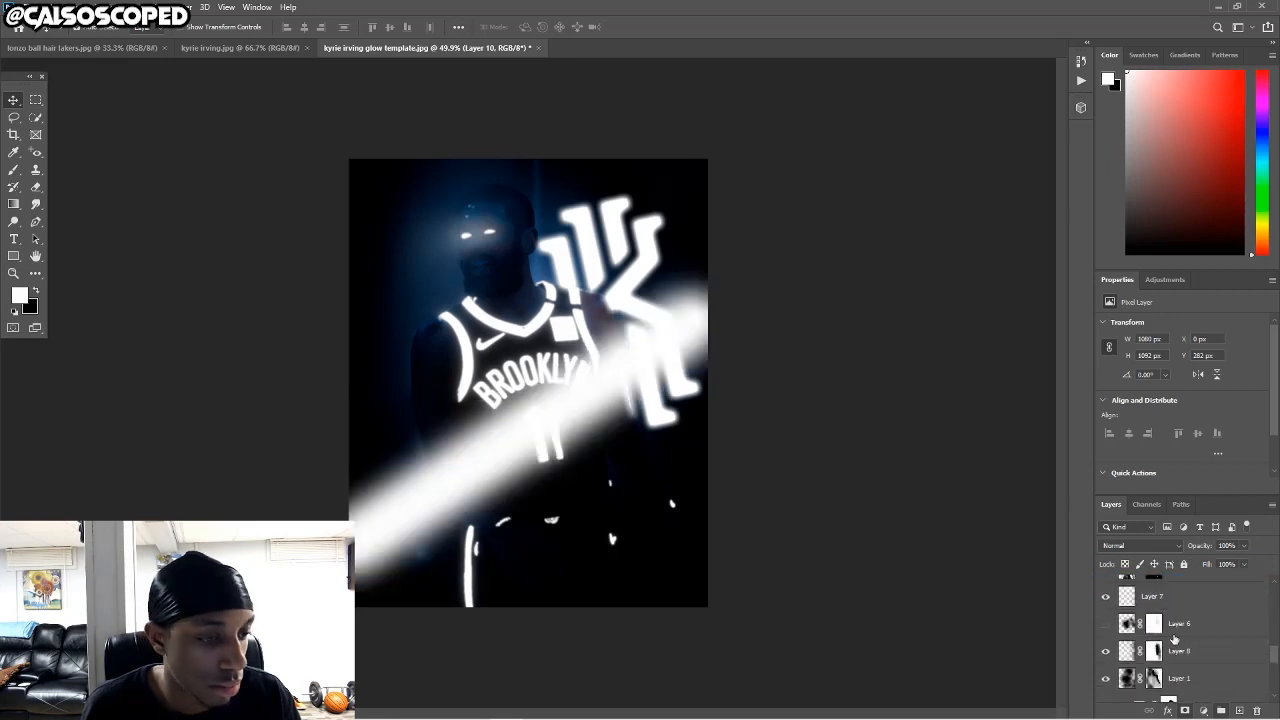
Load the player cutout's outline as a selection and use it to mask Layer 10 so the white band sits behind the player.
ctrl+click(1127, 602)
key(Delete)
key(ctrl+d)
key(ctrl+z)
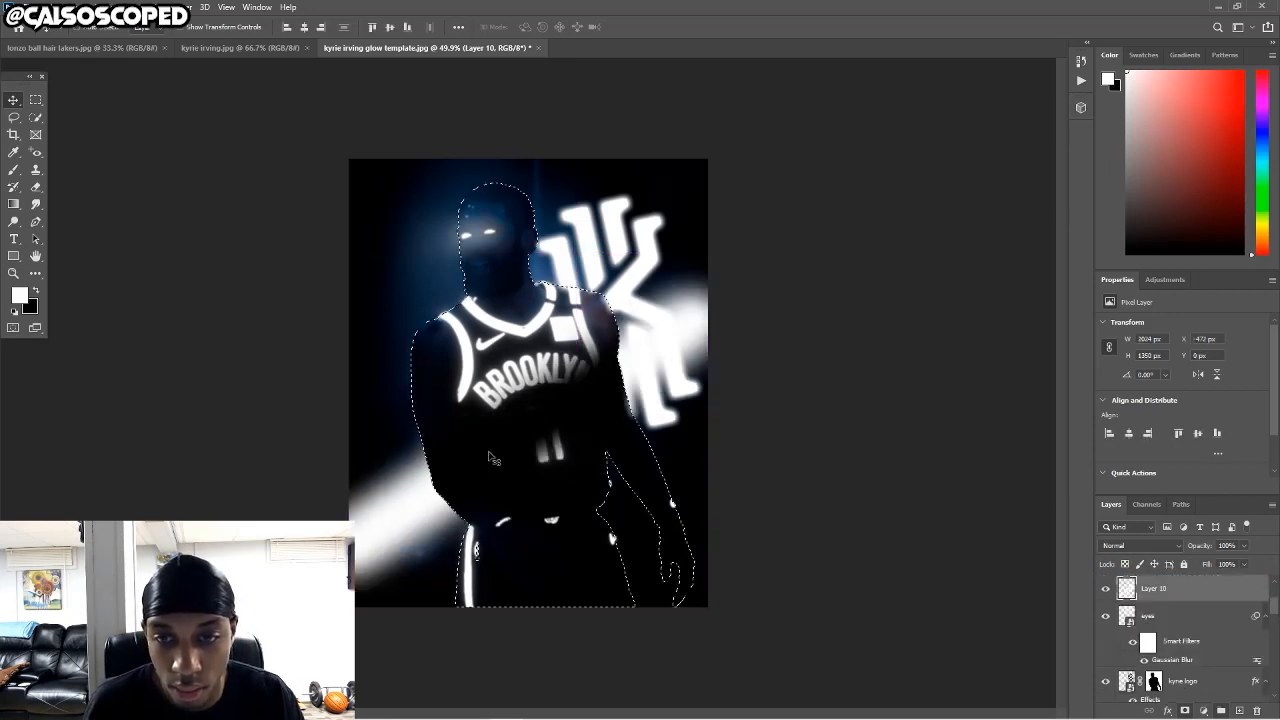
key(ctrl+z)
key(ctrl+i)
key(ctrl+d)
Compare the player's arms and jersey with Layer 6 hidden and shown.
mouse_move(446, 479)
mouse_down()
mouse_move(430, 391)
mouse_move(448, 477)
mouse_move(717, 458)
mouse_up()
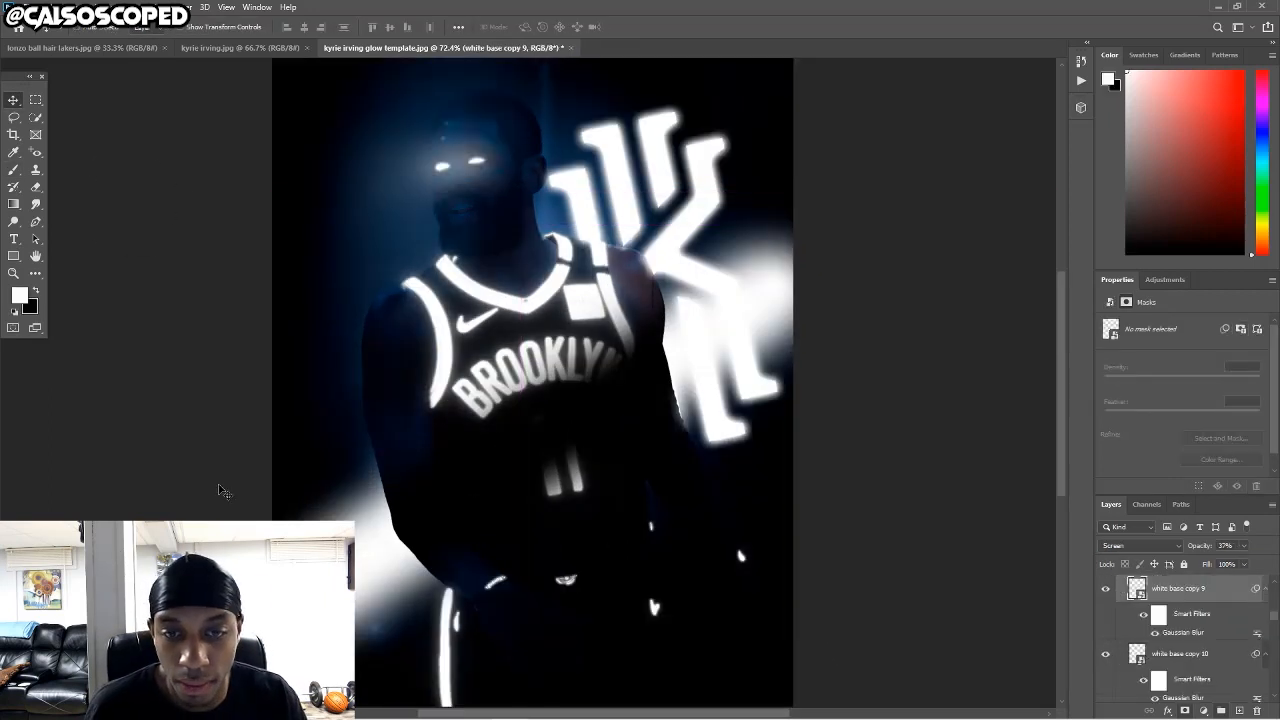
scroll(225, 491, down, 5)
scroll(1119, 656, down, 10)
click(1105, 624)
click(1105, 624)
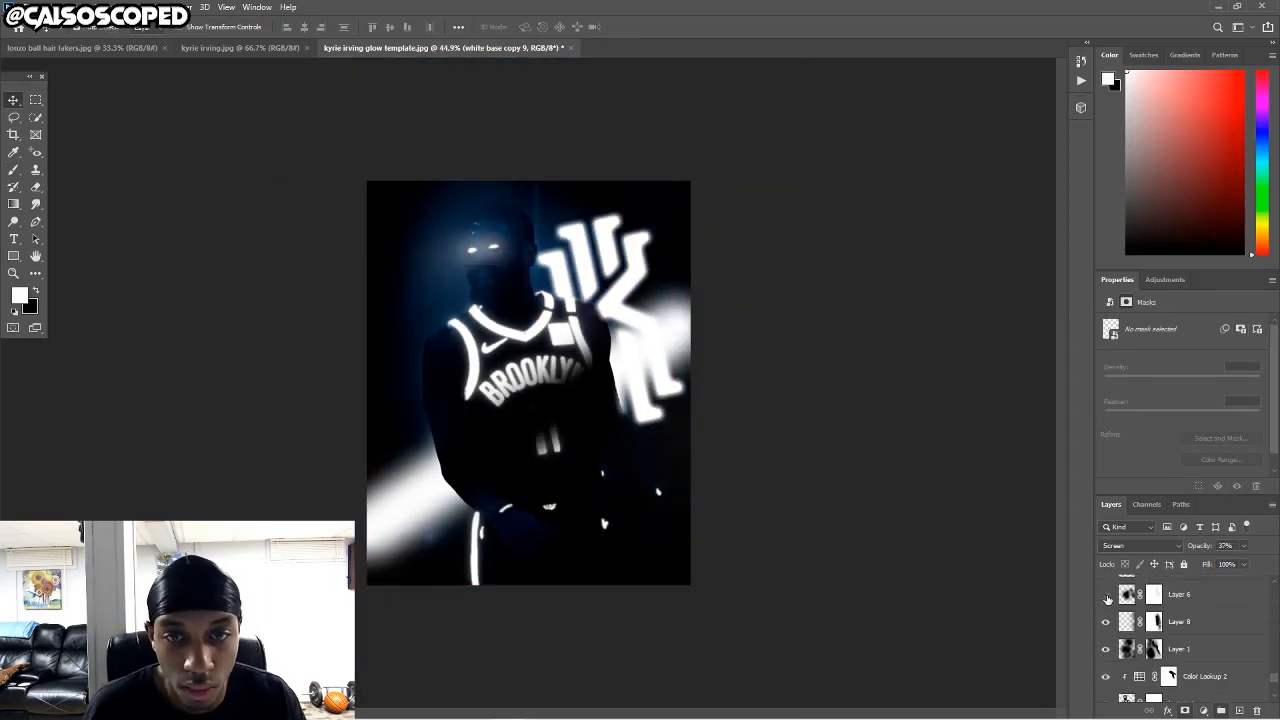
click(1105, 624)
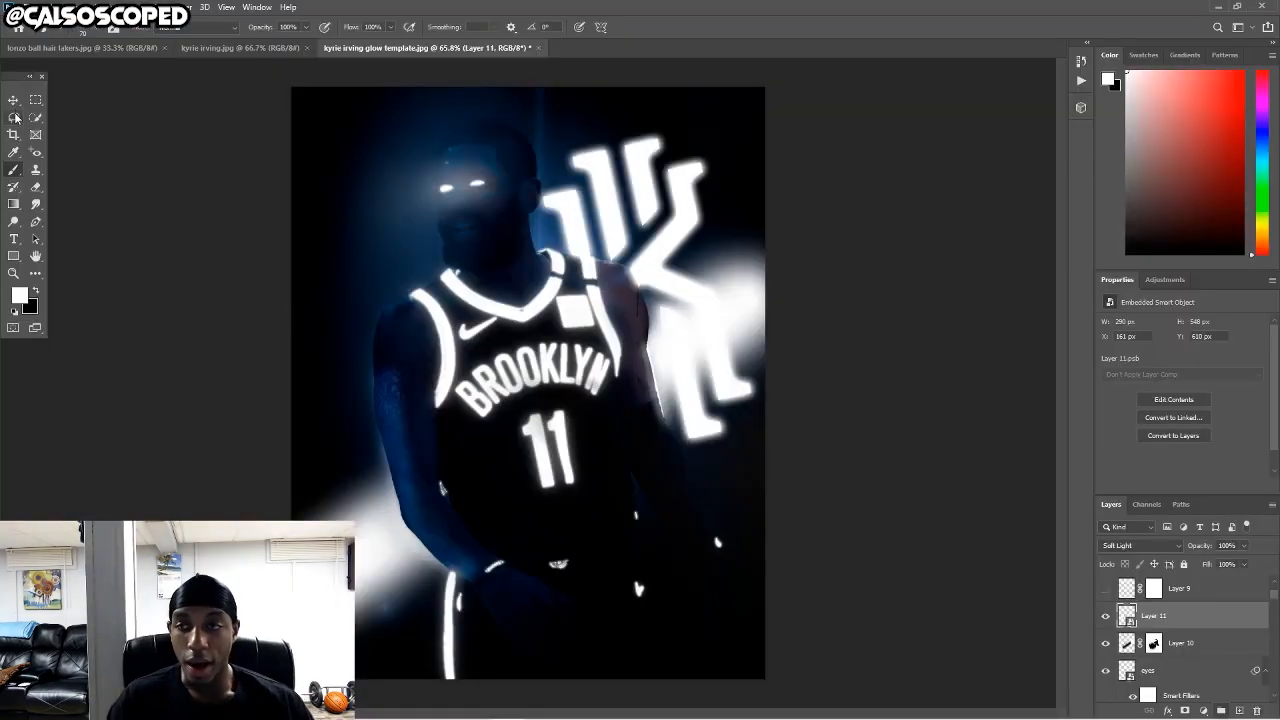
Check Layer 11's effect, add a mask to it and soften the arm light with a 500 px black brush at 29% opacity.
key(v)
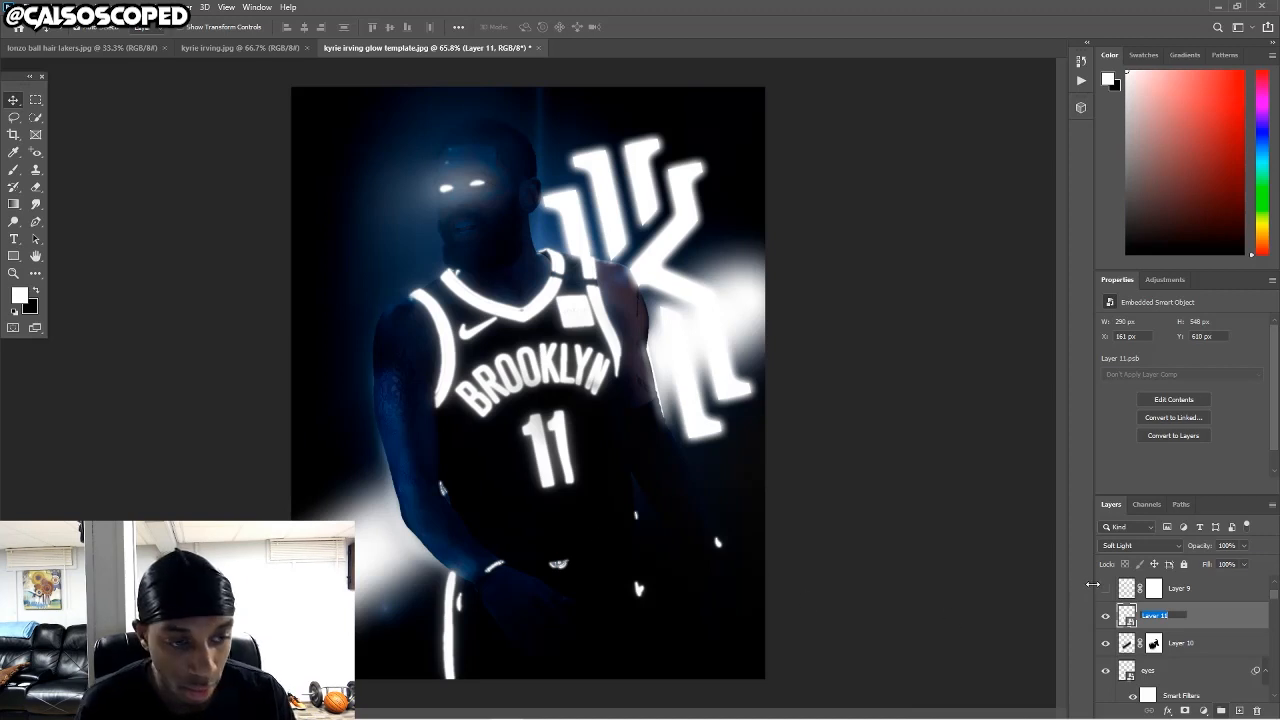
click(1106, 621)
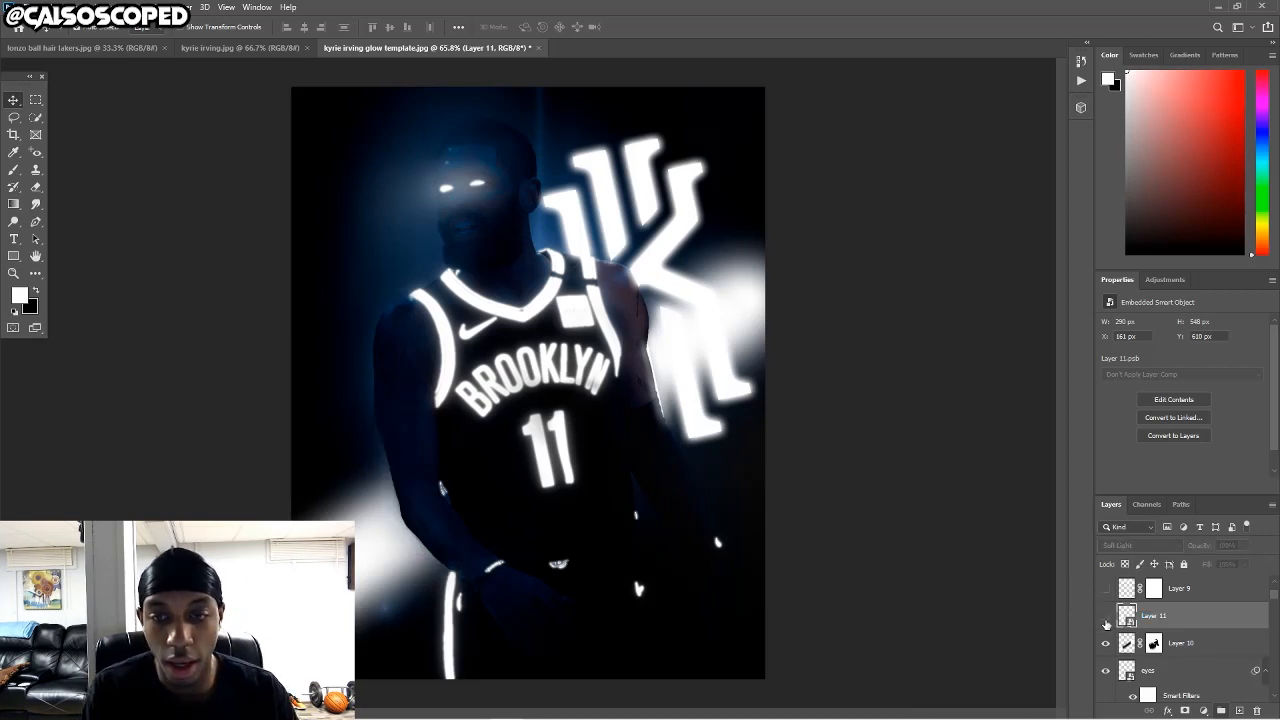
click(1106, 621)
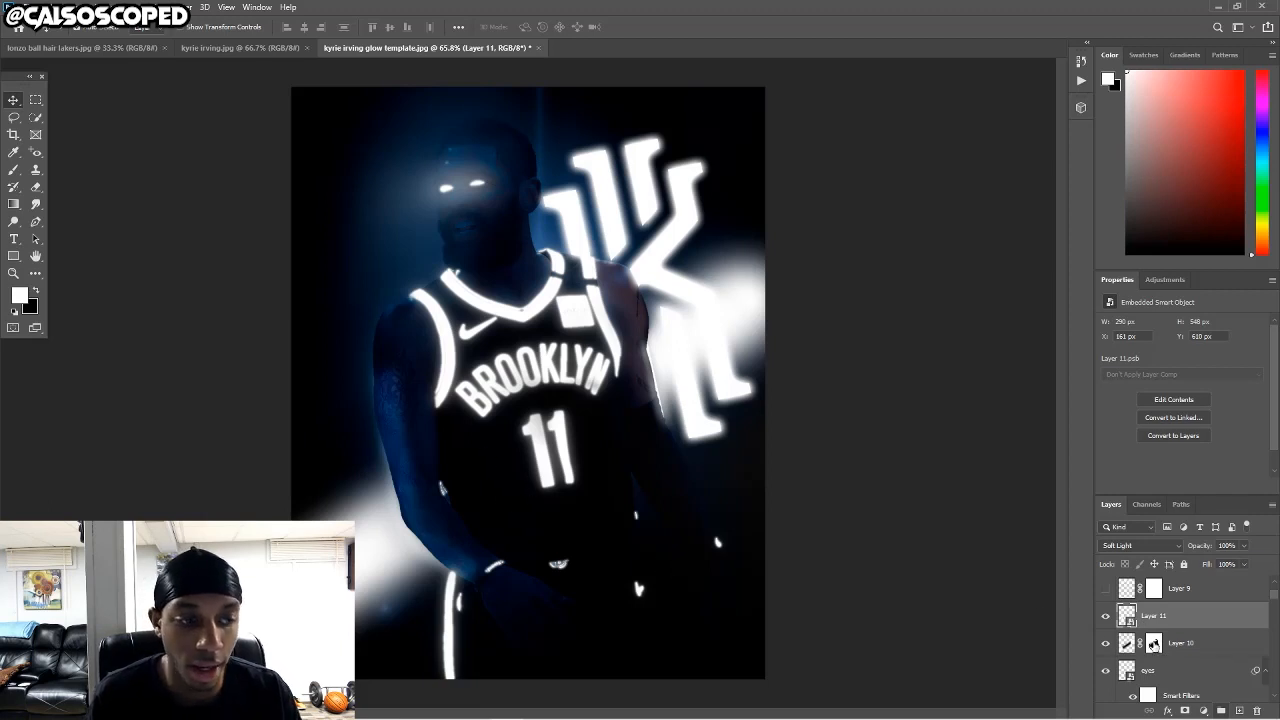
click(1186, 710)
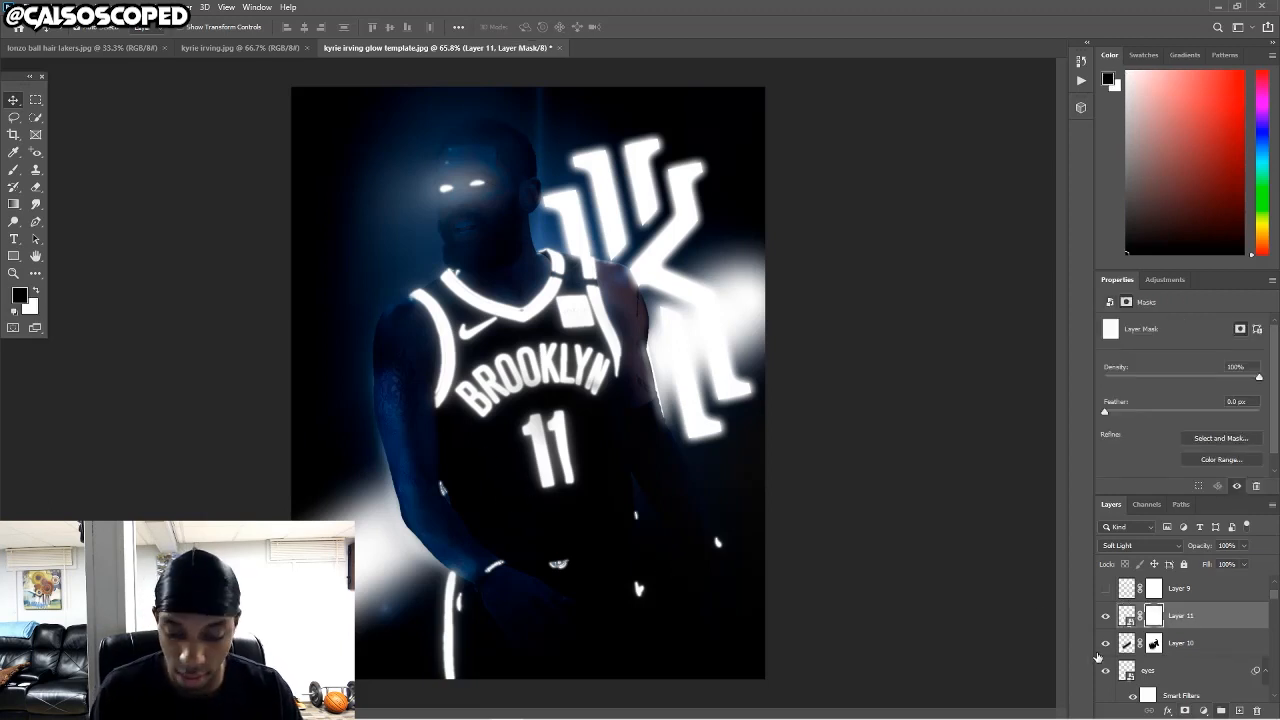
key(b)
key(bracketright)
key(bracketright)
key(bracketright)
key(bracketright)
key(bracketright)
key(bracketright)
key(bracketright)
key(bracketright)
click(386, 338)
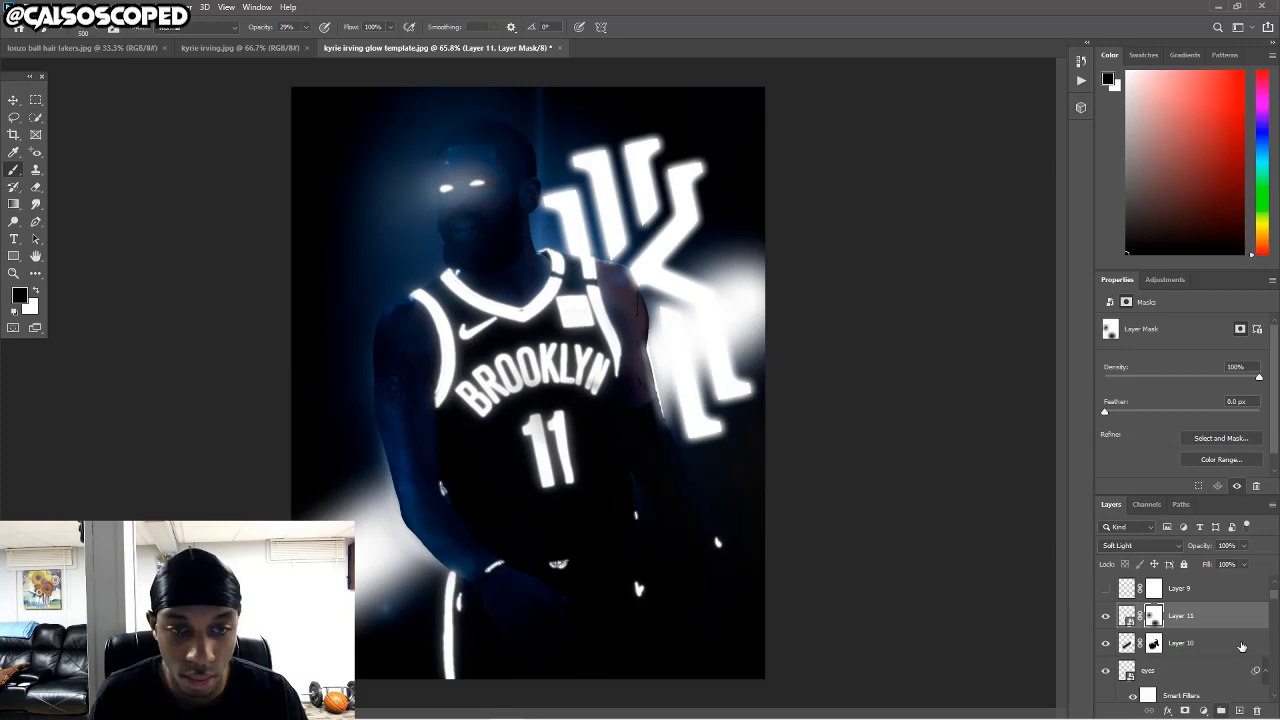
Apply a Gaussian Blur with a 27.7 px radius to Layer 11 and add a new layer above it.
click(1247, 627)
click(181, 7)
mouse_move(230, 157)
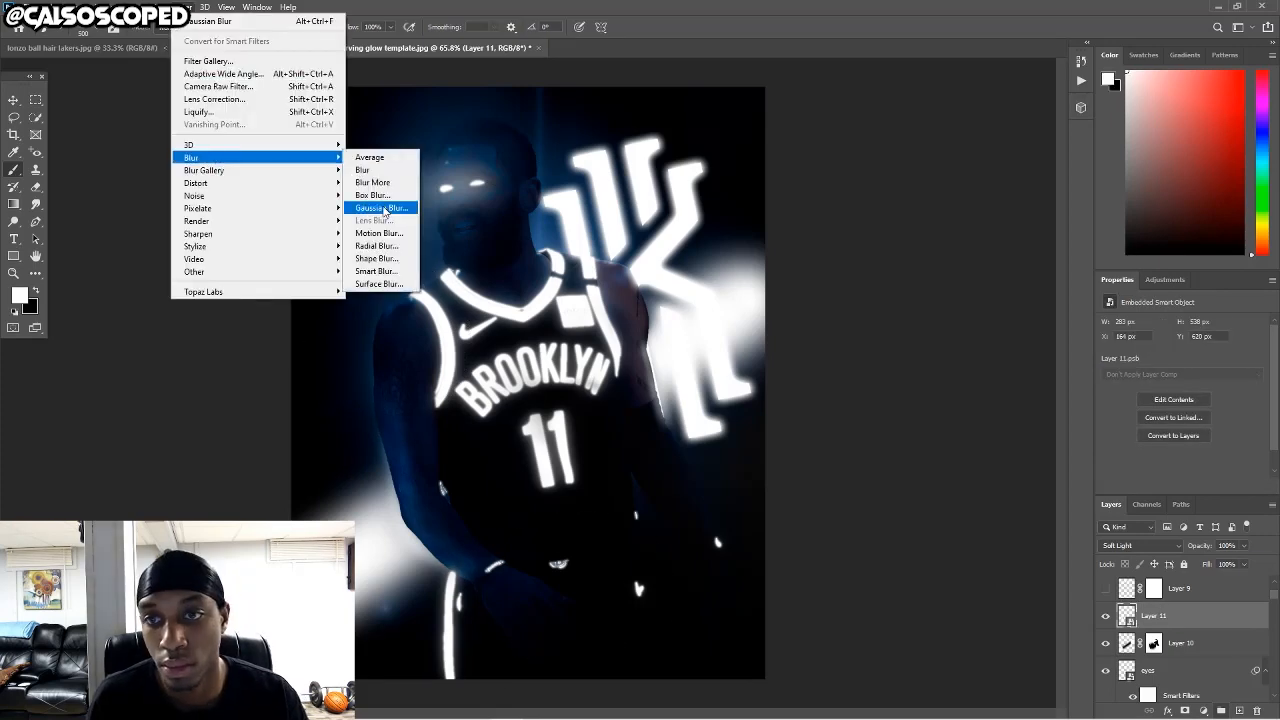
click(384, 208)
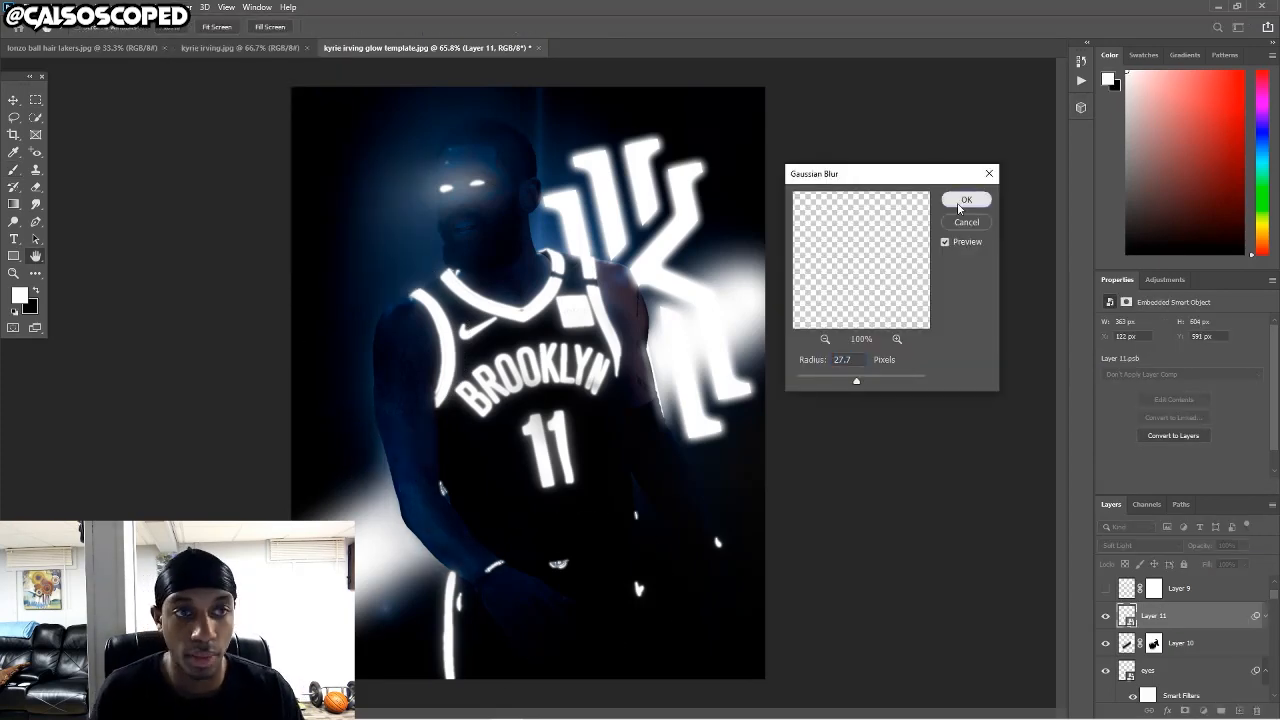
click(969, 200)
key(ctrl+minus)
click(1239, 710)
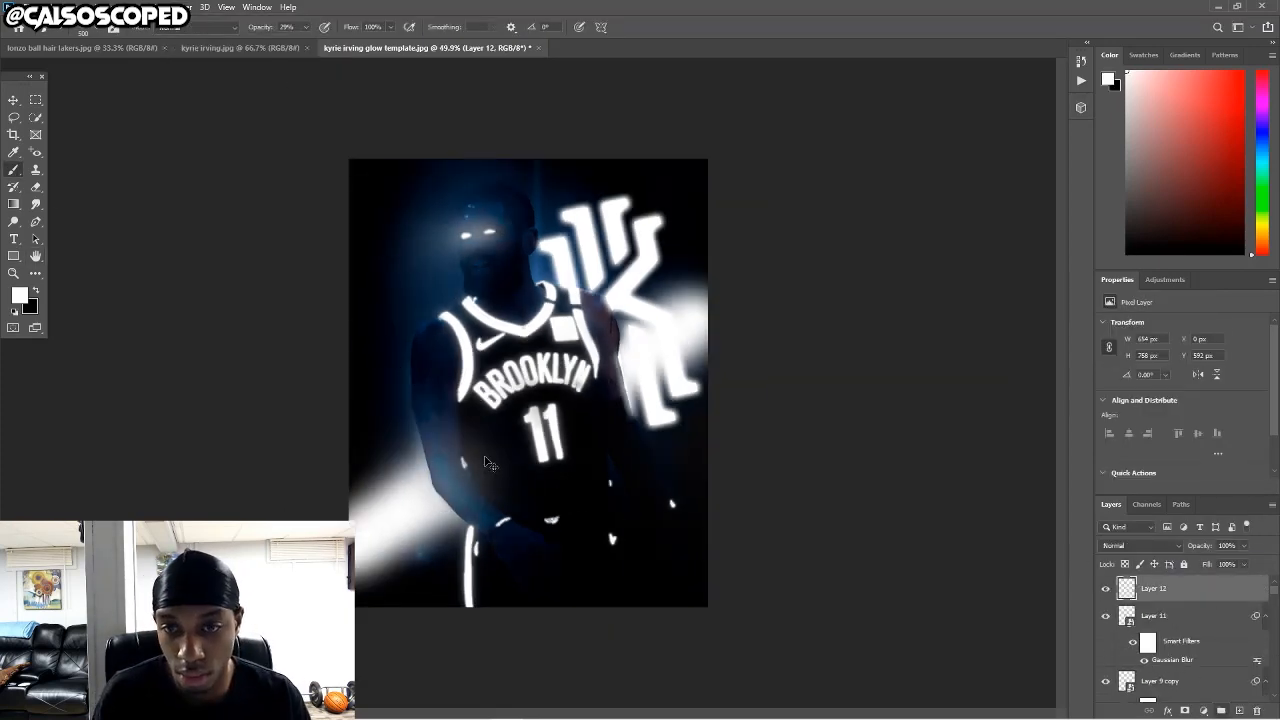
Paint soft white light over the player's forearm and hand on Layer 12 with a 200 px brush at 29% opacity.
key(bracketleft)
key(bracketleft)
key(bracketleft)
key(bracketleft)
key(ctrl+z)
click(493, 560)
key(ctrl+z)
drag(491, 559, 427, 485)
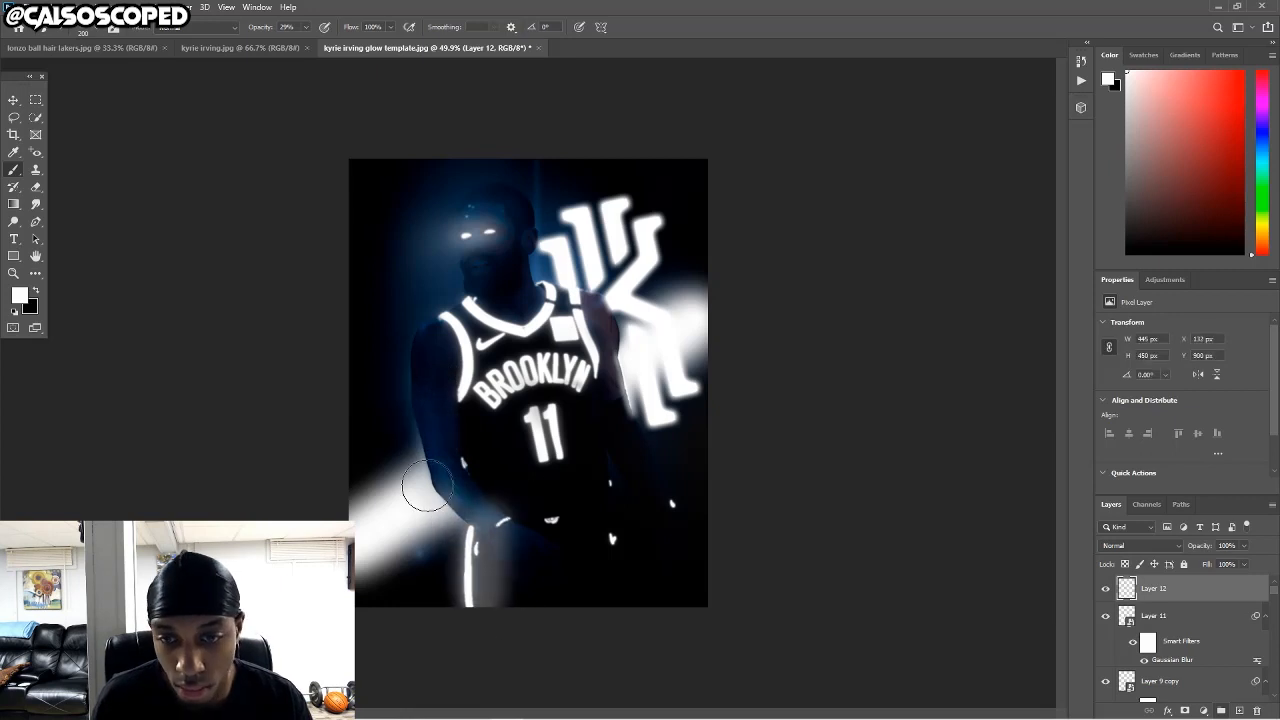
click(432, 456)
Check Layer 12's blend mode and compare the forearm light with the layer hidden and shown.
click(1149, 544)
click(1115, 439)
click(1105, 589)
click(1105, 589)
Convert Layer 12 to a smart object, apply a Gaussian Blur to it and add a new layer above it.
right_click(1192, 590)
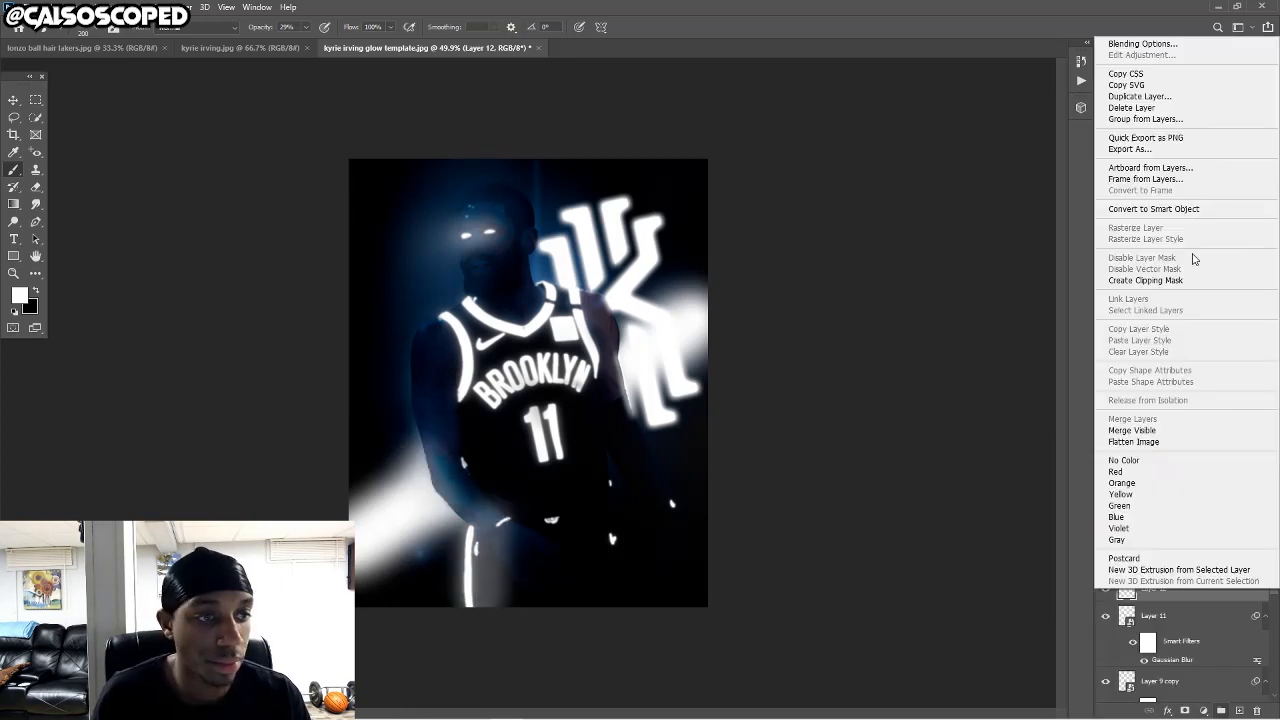
click(1165, 206)
click(180, 7)
click(384, 208)
drag(857, 381, 906, 386)
key(Return)
key(ctrl+shift+alt+n)
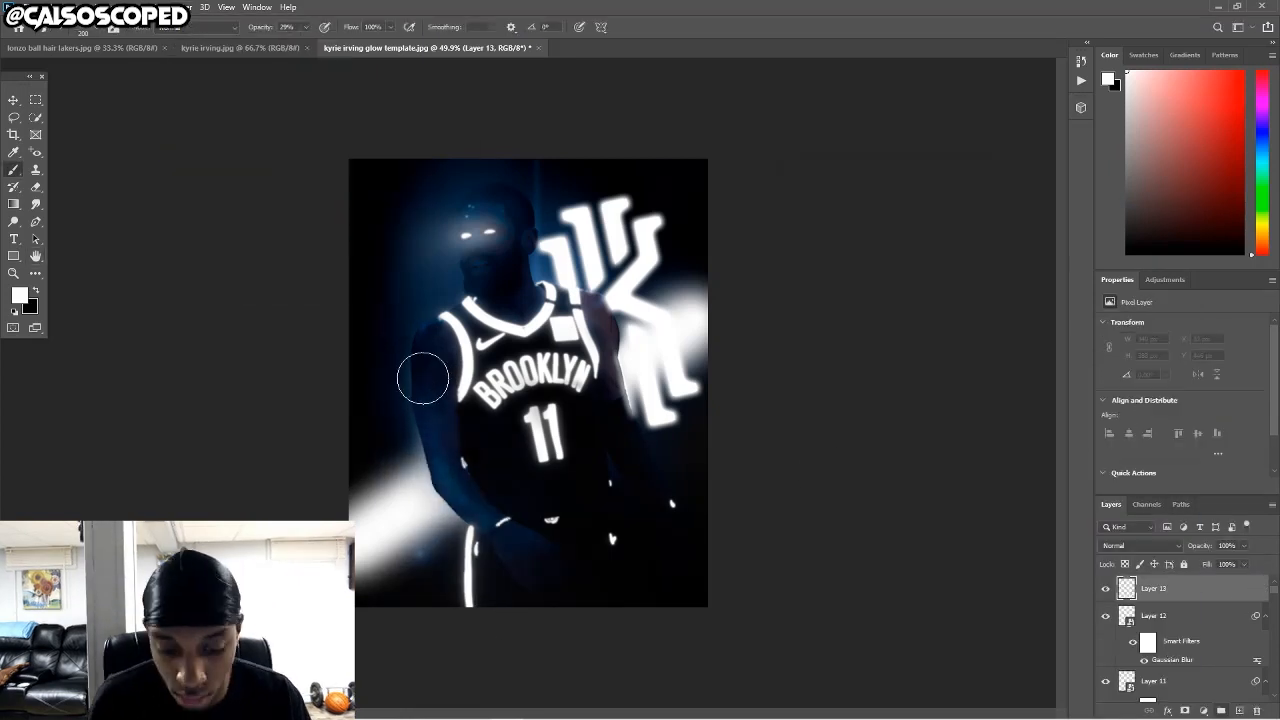
Paint a white highlight along the player's shoulder and upper arm on Layer 13 and convert the layer to a smart object.
key(ctrl+plus)
key(x)
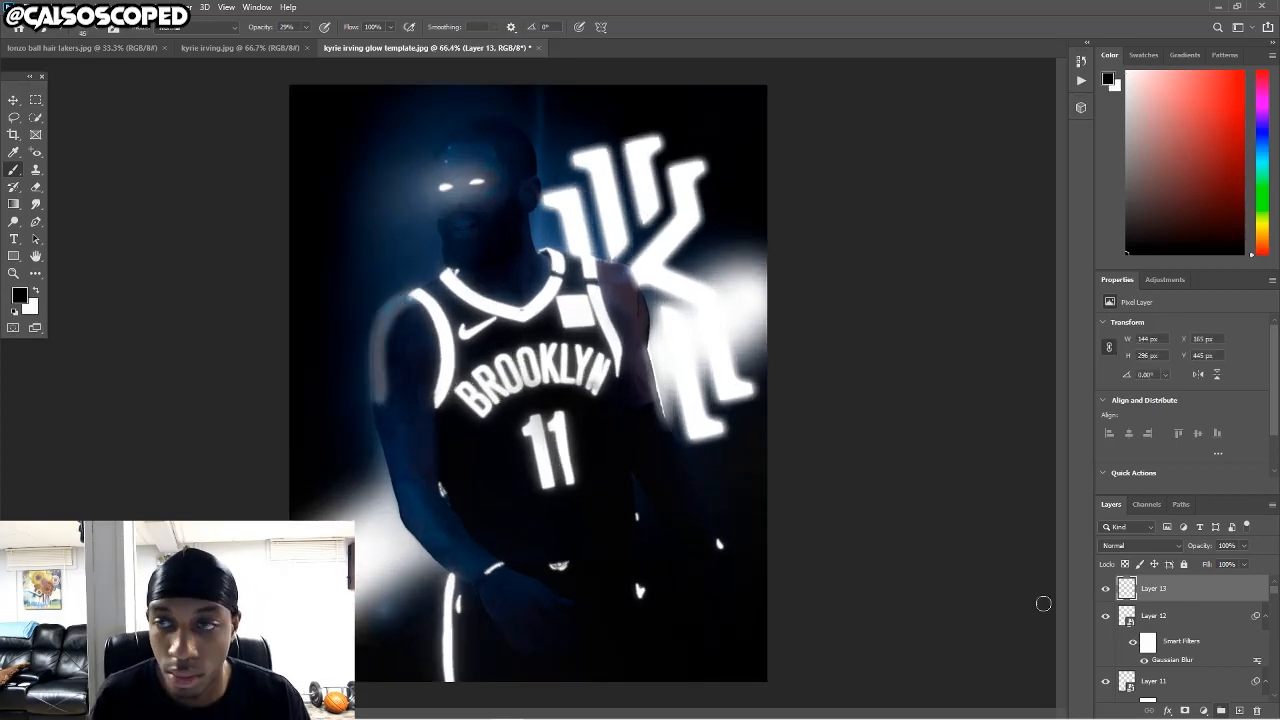
click(1184, 710)
right_click(1190, 590)
click(1172, 217)
click(180, 7)
click(384, 208)
drag(904, 382, 868, 382)
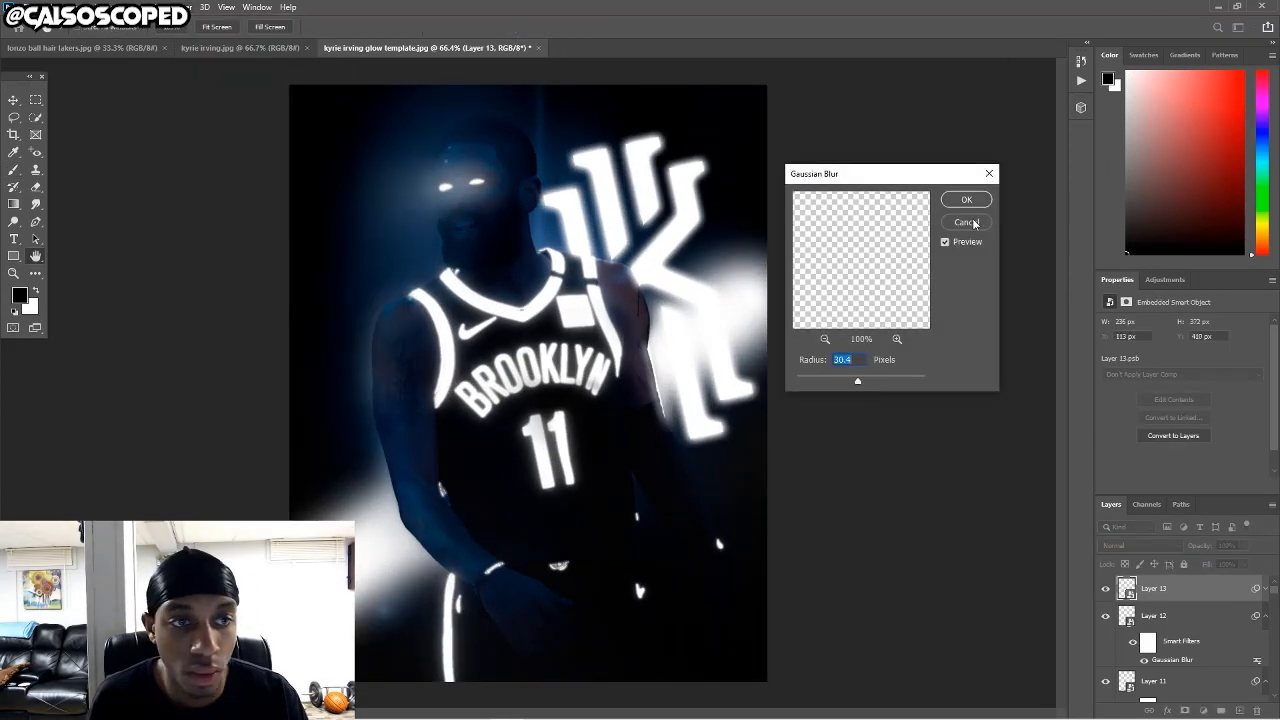
click(971, 222)
Enlarge and reshape Layer 13's highlight so it follows the player's arm.
key(ctrl+t)
drag(592, 370, 574, 328)
right_click(430, 360)
drag(407, 321, 402, 308)
key(Return)
Apply a Gaussian Blur to Layer 13 and add a layer mask to it.
click(180, 7)
click(384, 208)
key(Return)
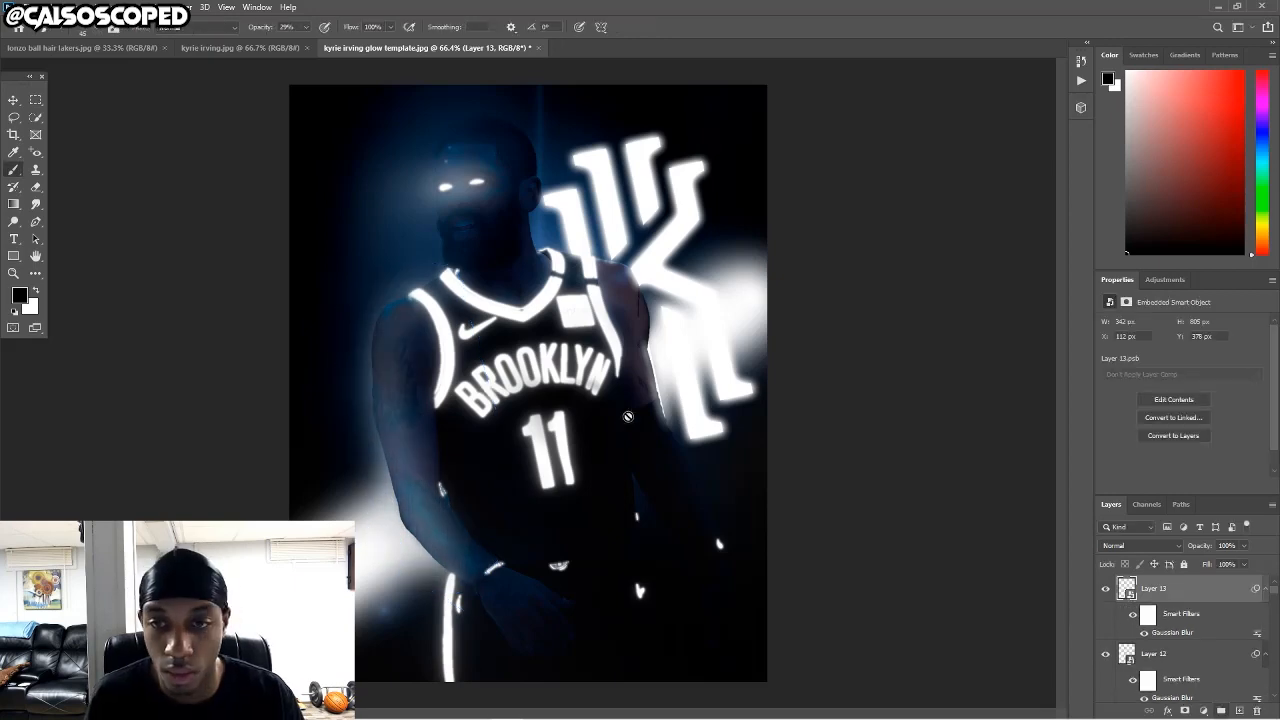
click(1184, 710)
scroll(370, 399, down, 3)
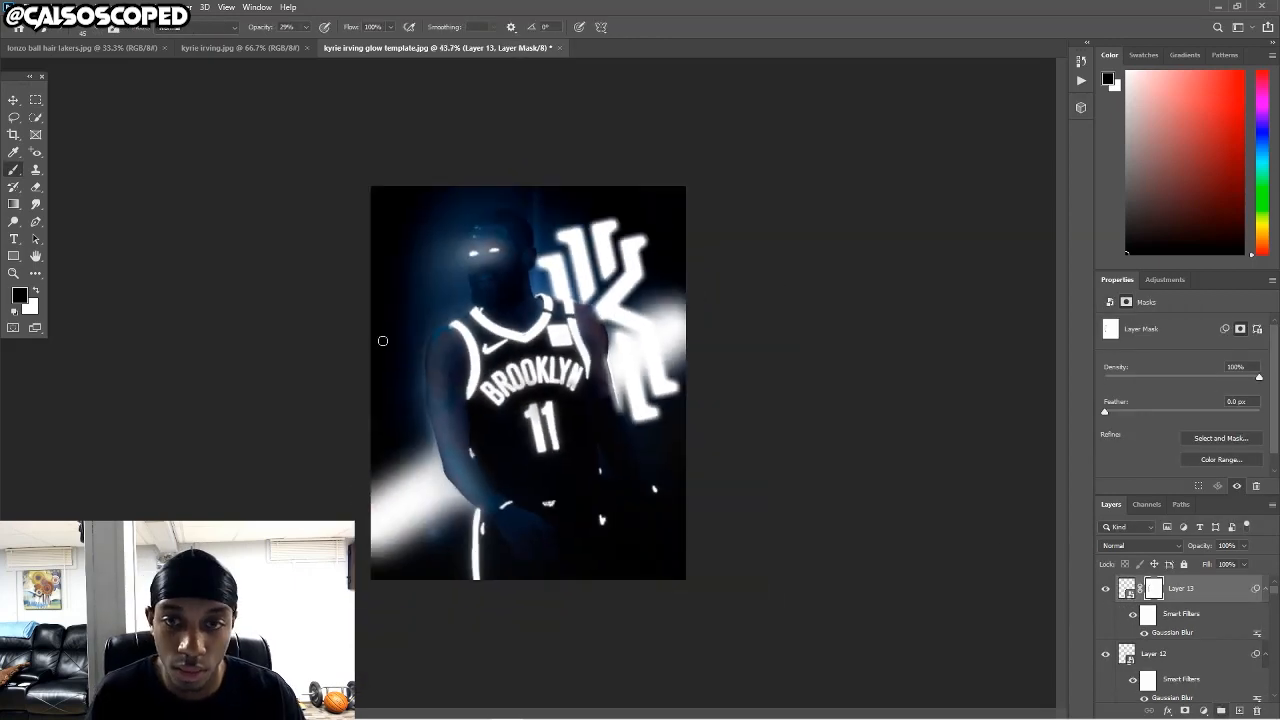
scroll(380, 337, up, 4)
scroll(470, 388, down, 1)
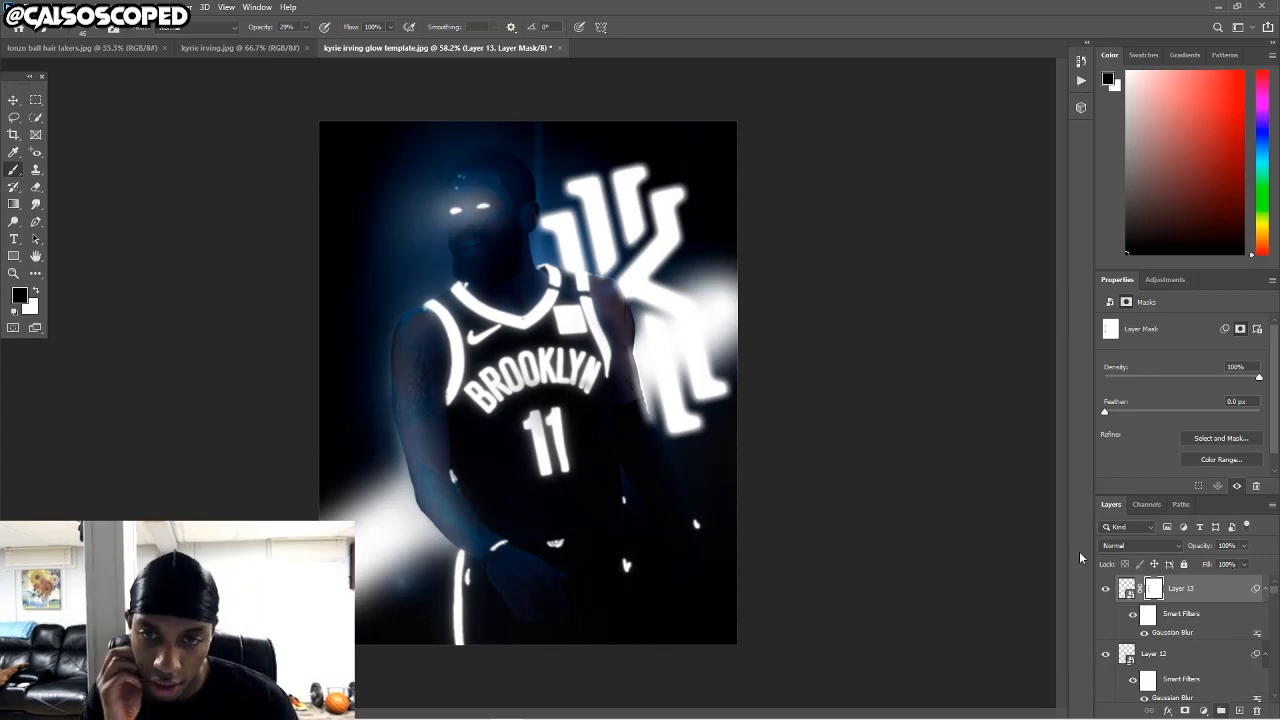
Browse the effects folder on the ESD-USB (H:) drive for an effect image to open.
click(26, 7)
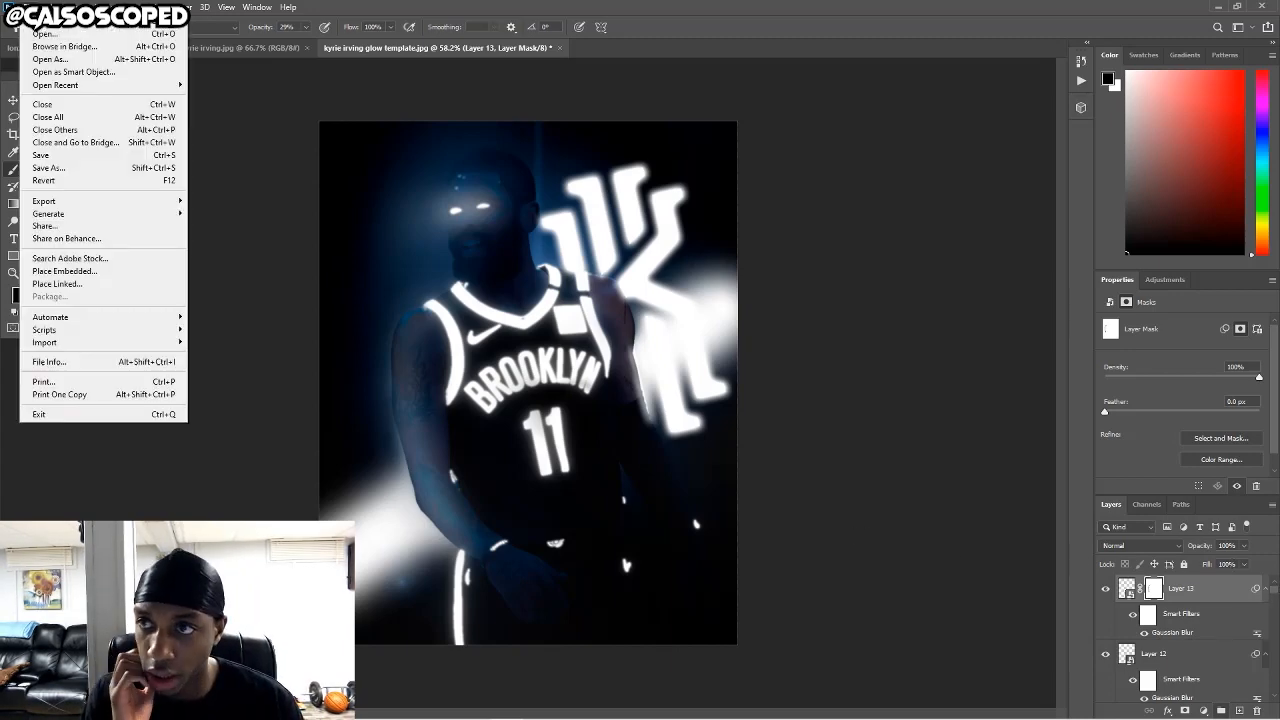
click(44, 34)
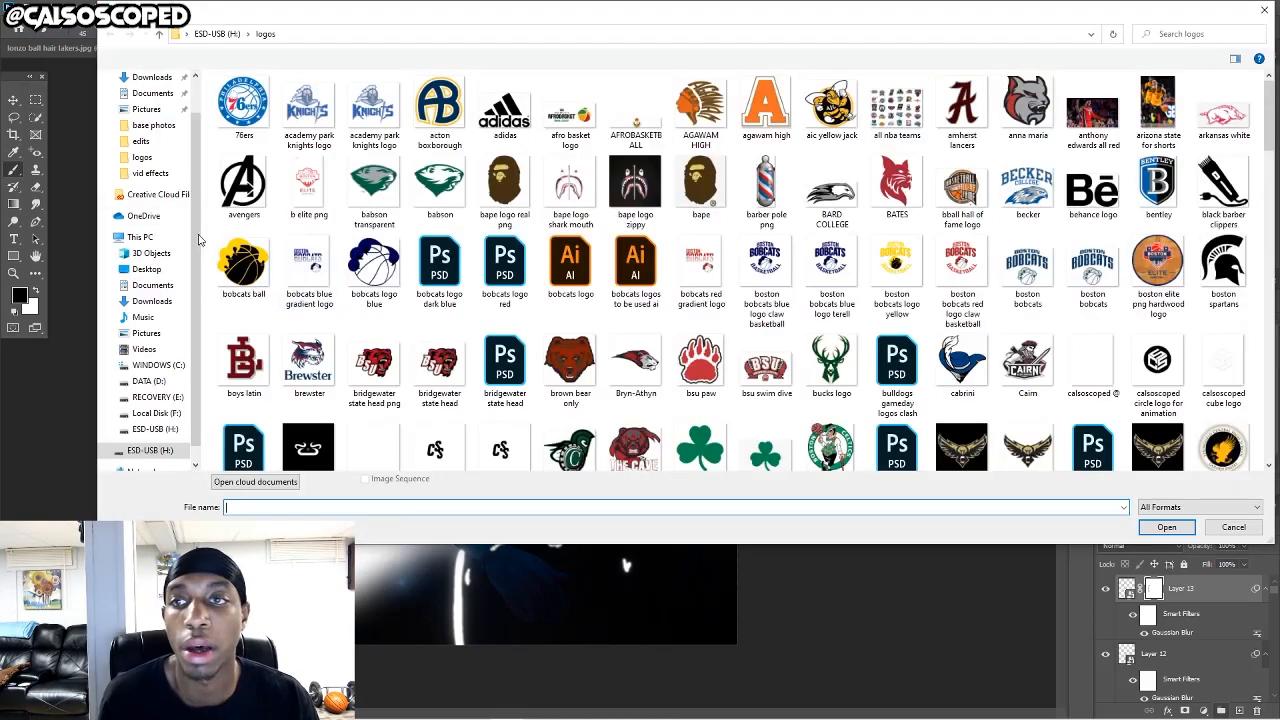
click(155, 452)
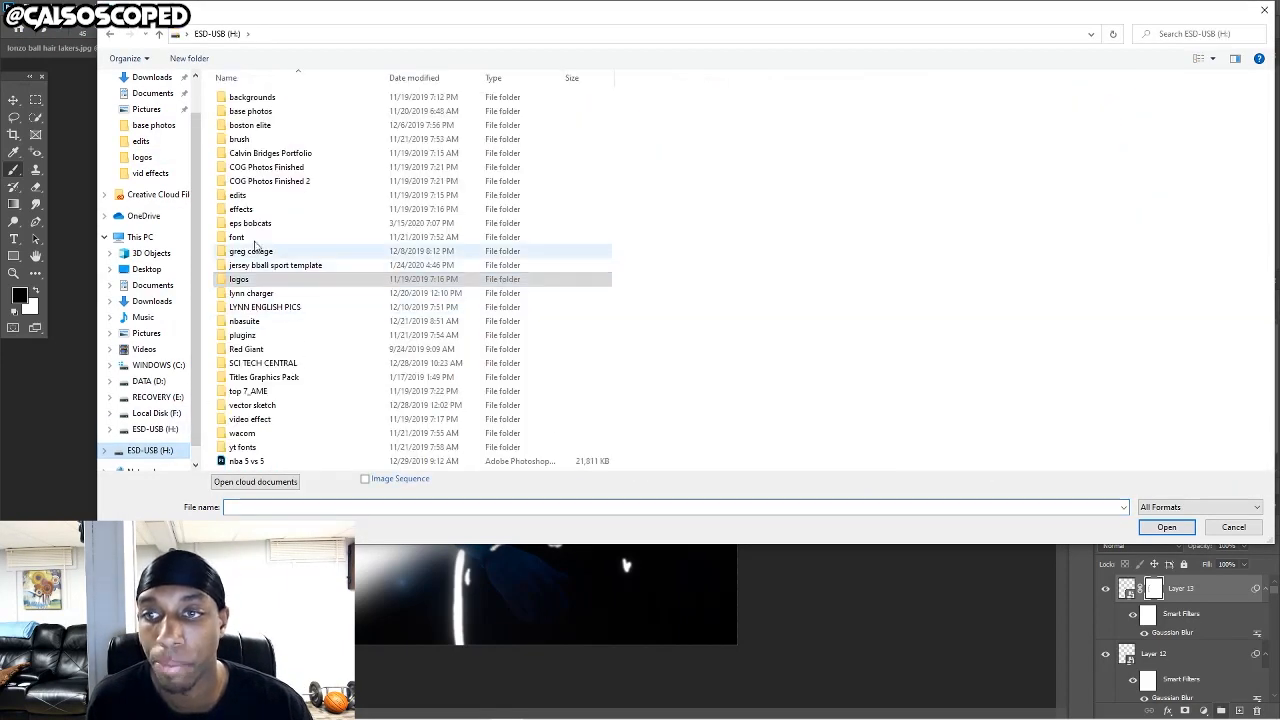
double_click(245, 209)
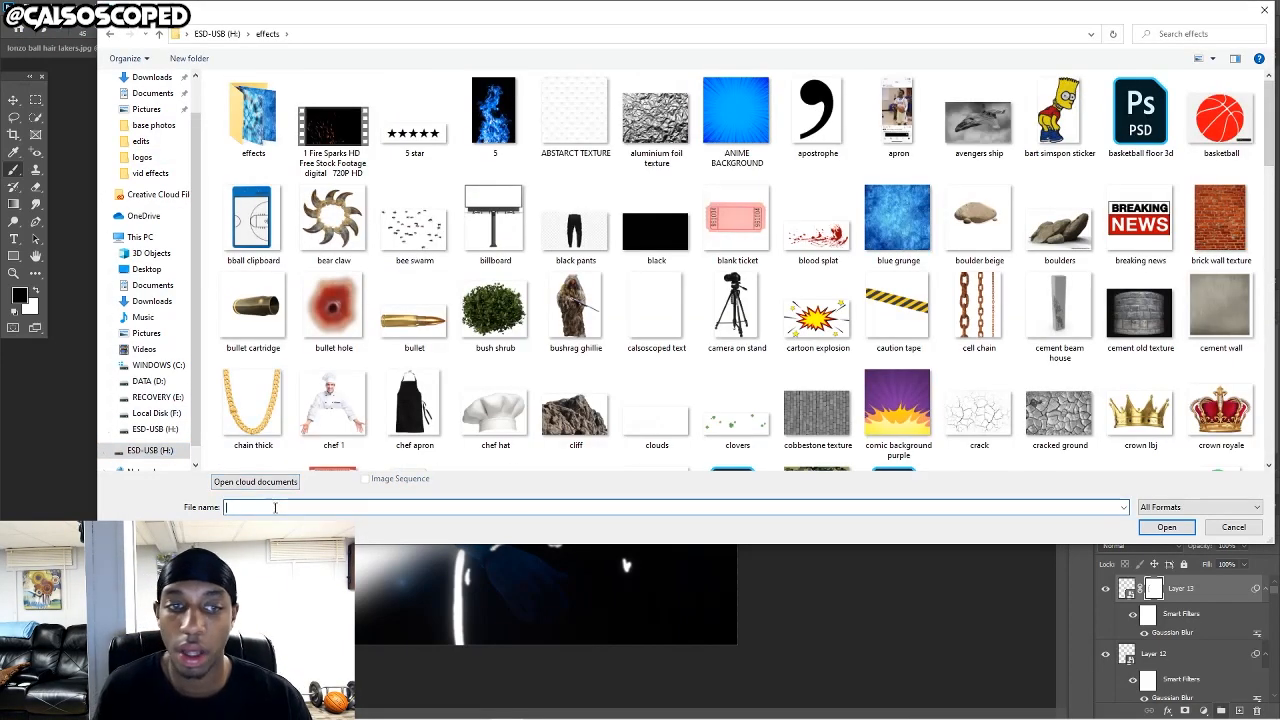
scroll(678, 343, down, 10)
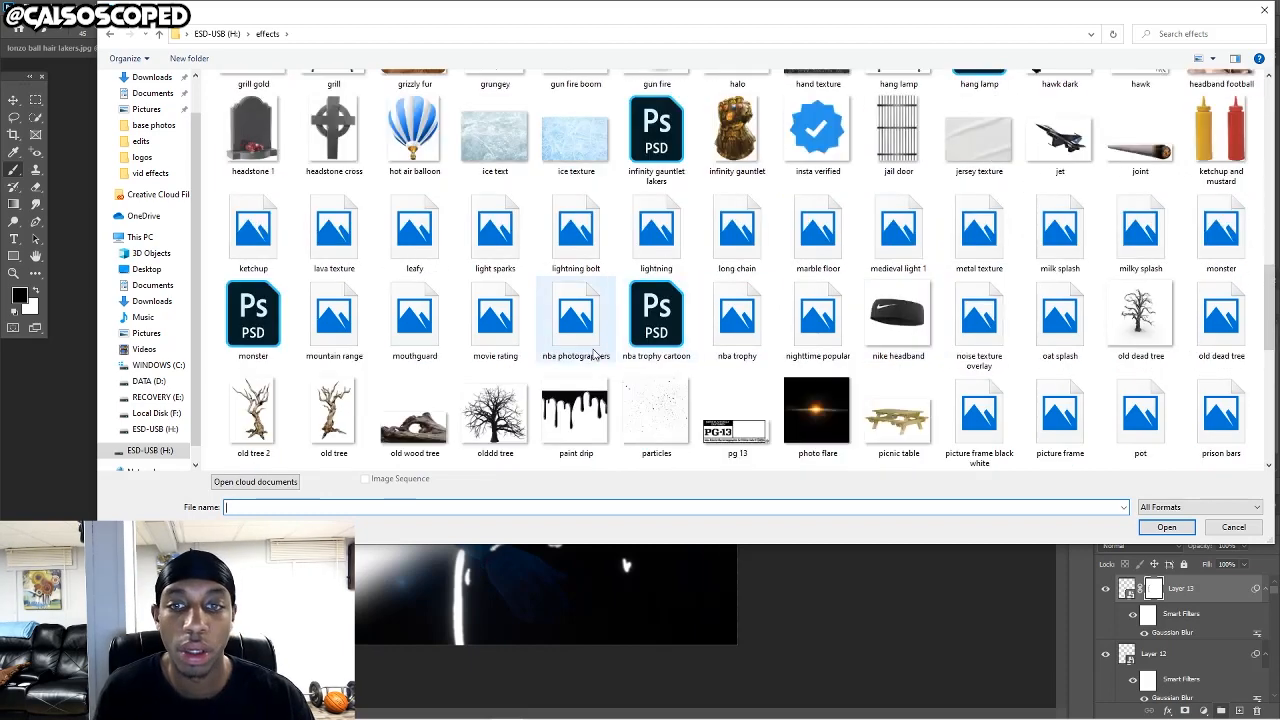
scroll(735, 410, down, 3)
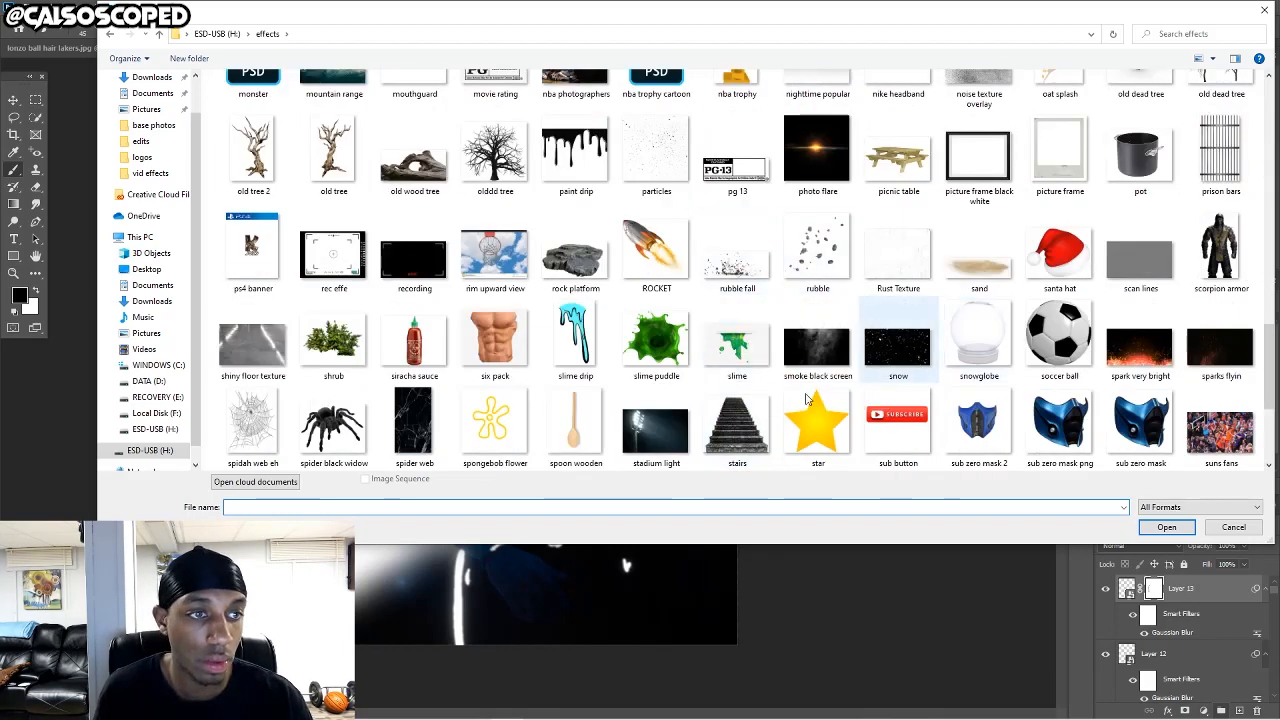
Open floor crack.png from the effects folder and close it again.
text(floor)
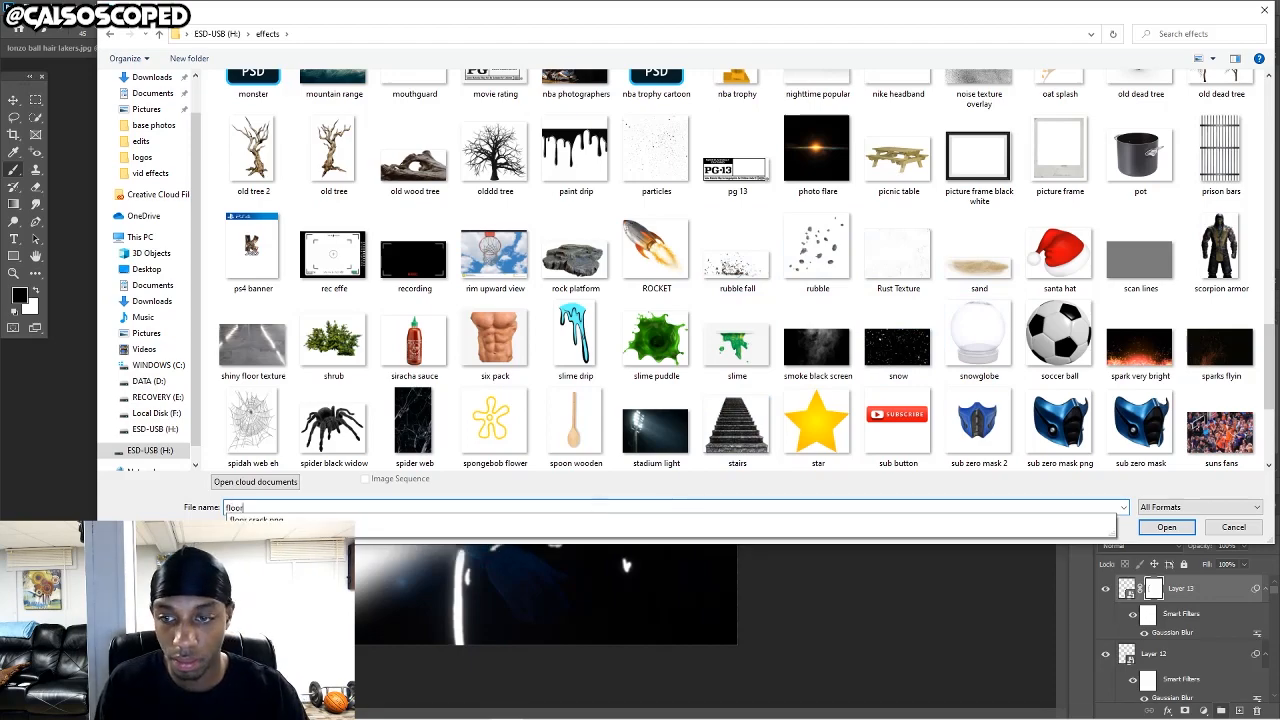
key(Down)
key(Return)
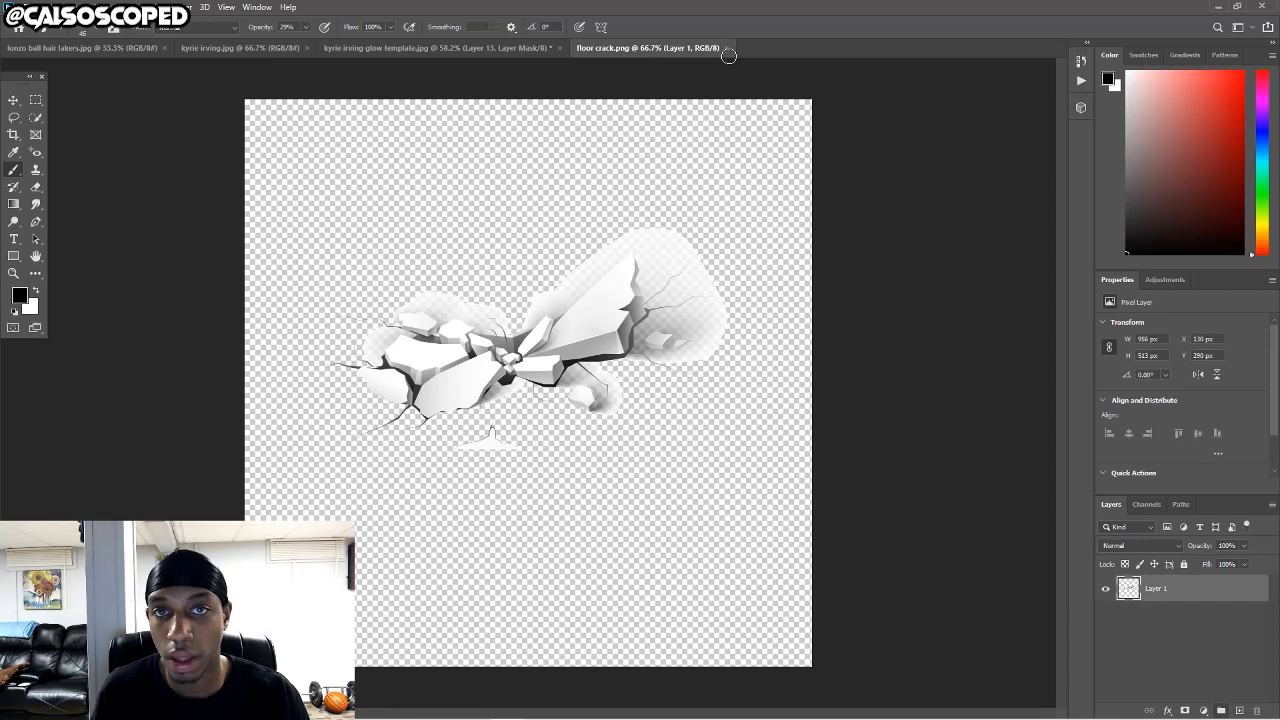
click(728, 48)
Open debris crazy.png from the effects folder.
click(27, 7)
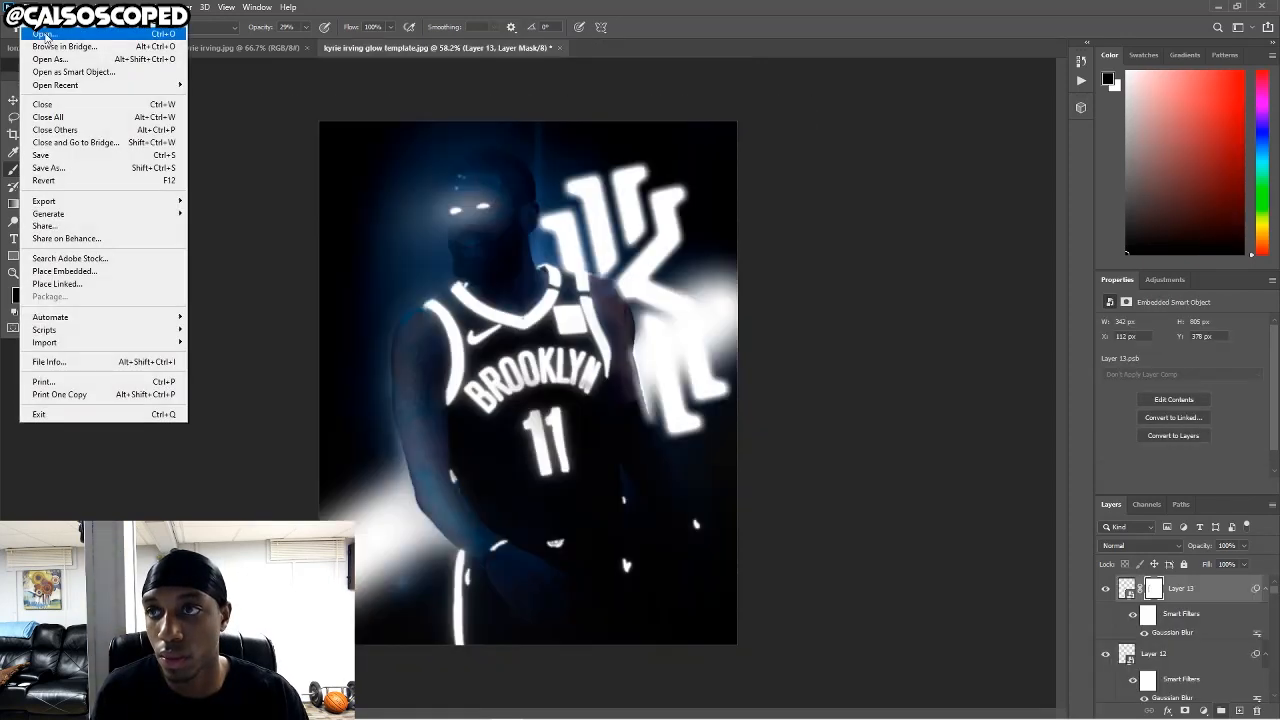
click(45, 35)
text(debris)
key(Down)
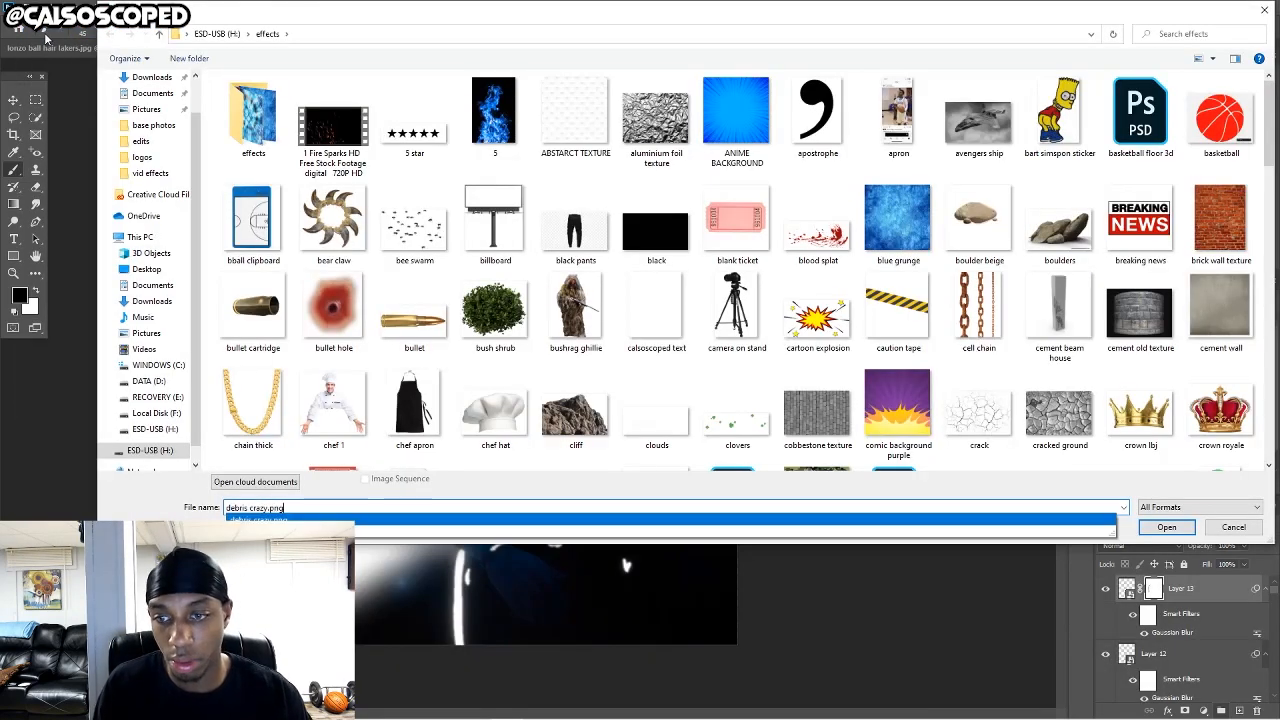
key(Return)
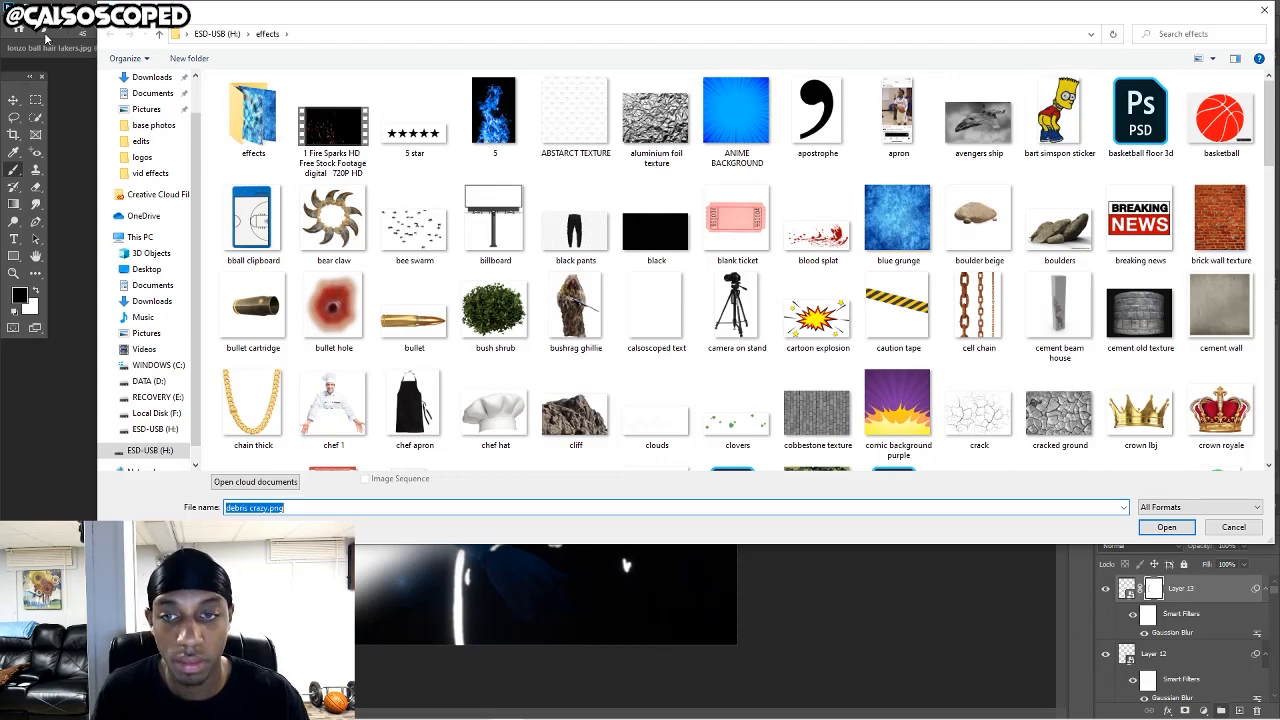
key(Return)
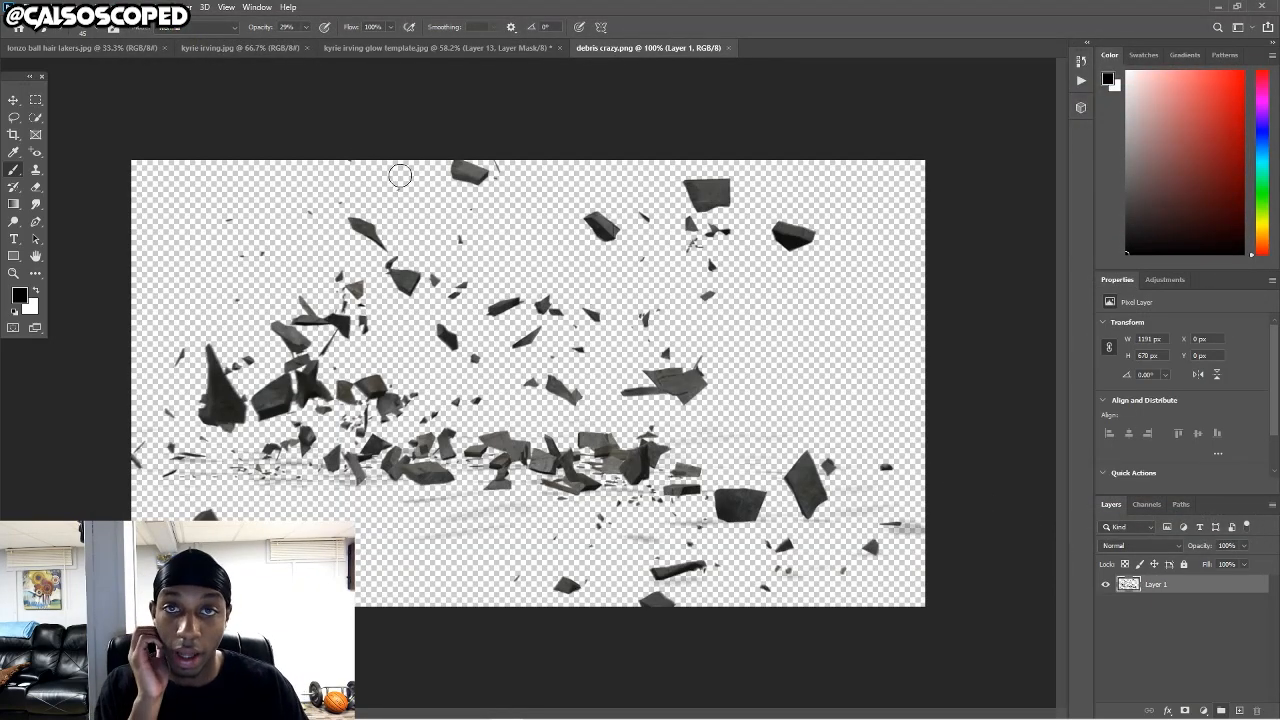
Select the kyrie irving layer in the glow template document and try to paste the debris image above it.
click(413, 49)
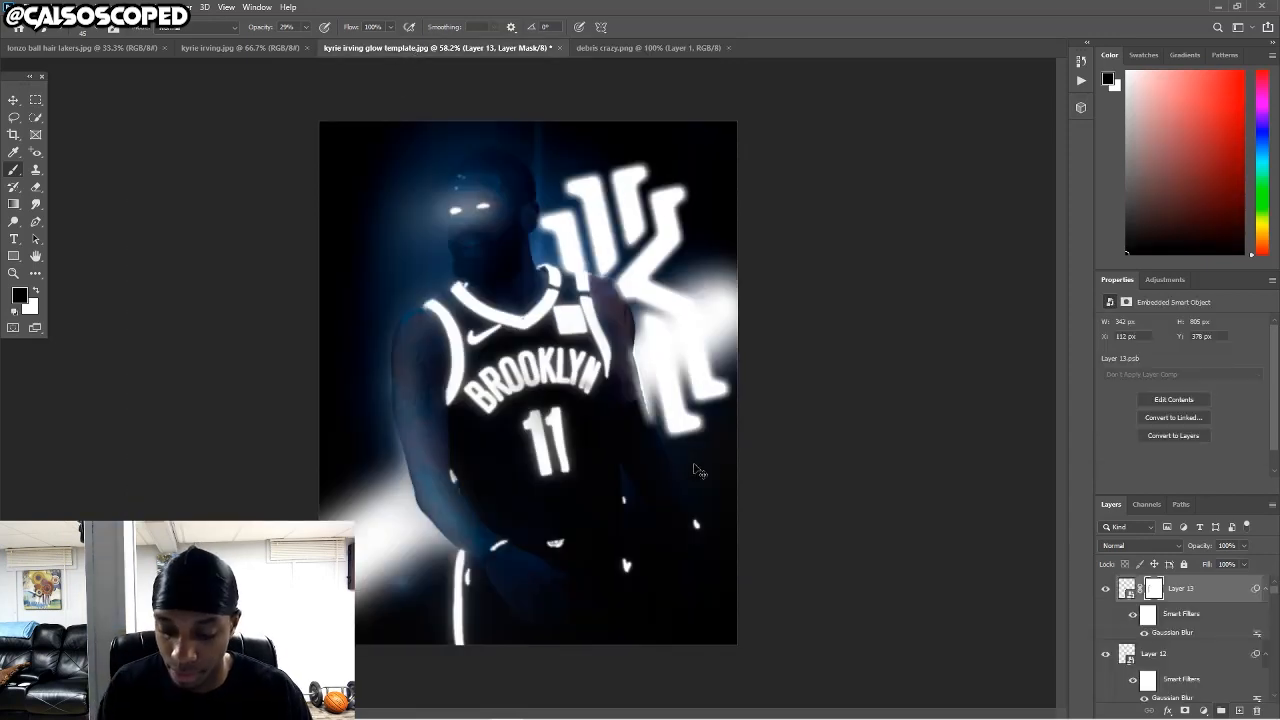
scroll(1236, 595, down, 5)
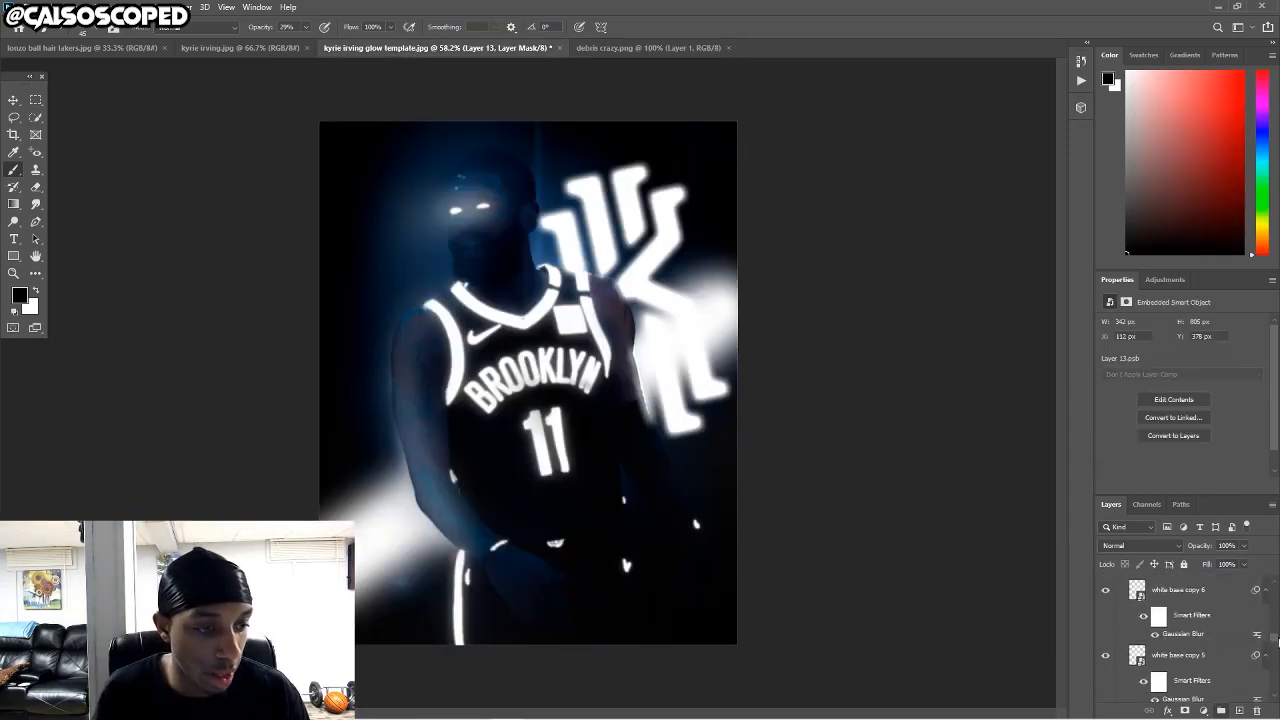
scroll(1180, 640, down, 8)
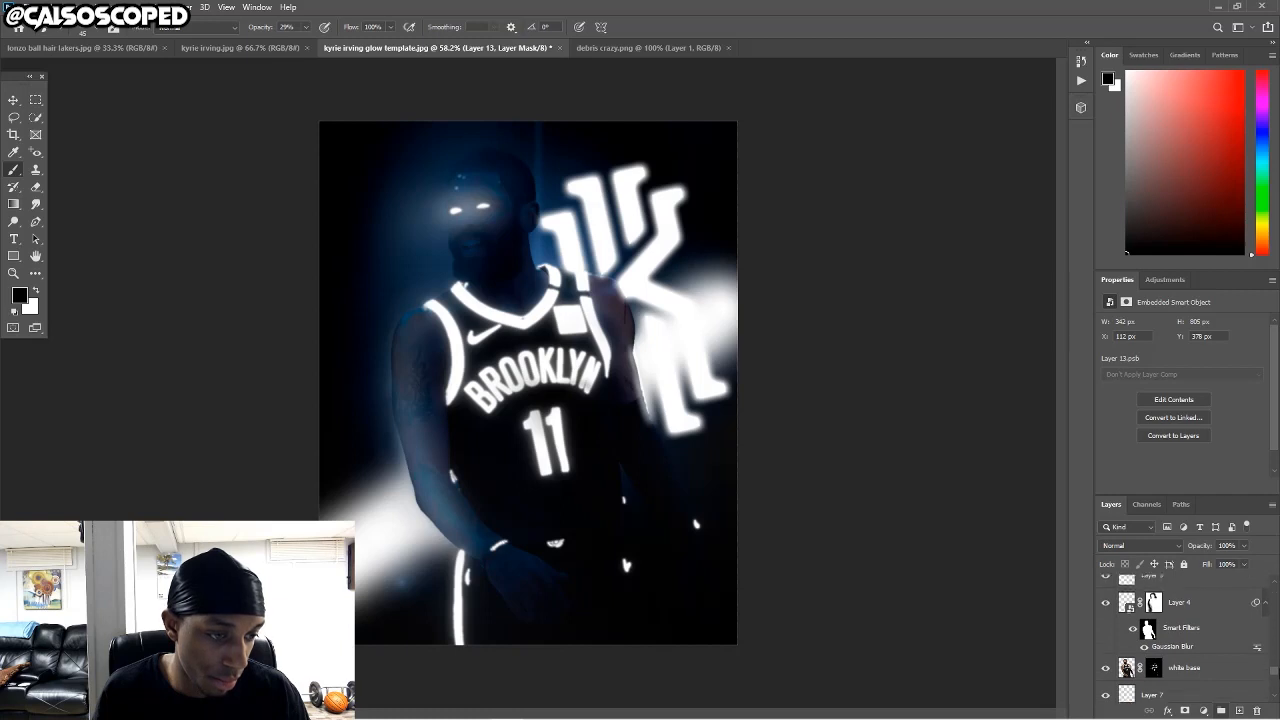
click(1223, 667)
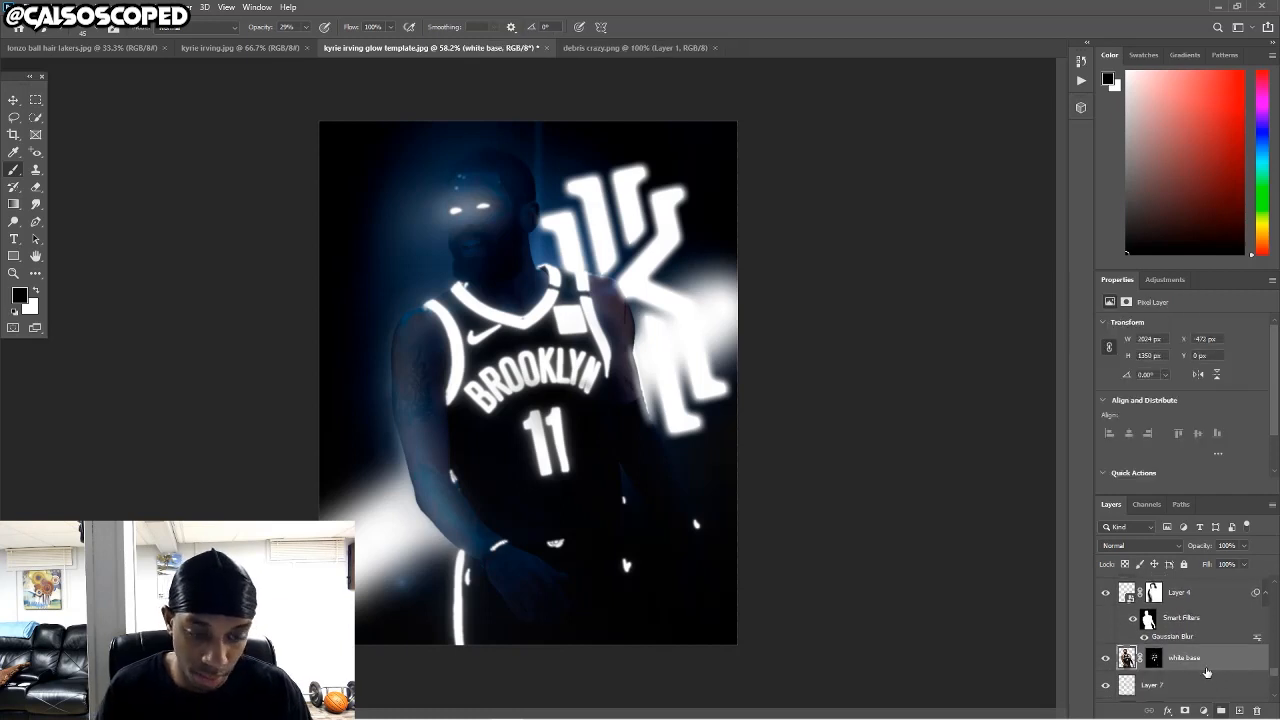
scroll(1223, 667, down, 6)
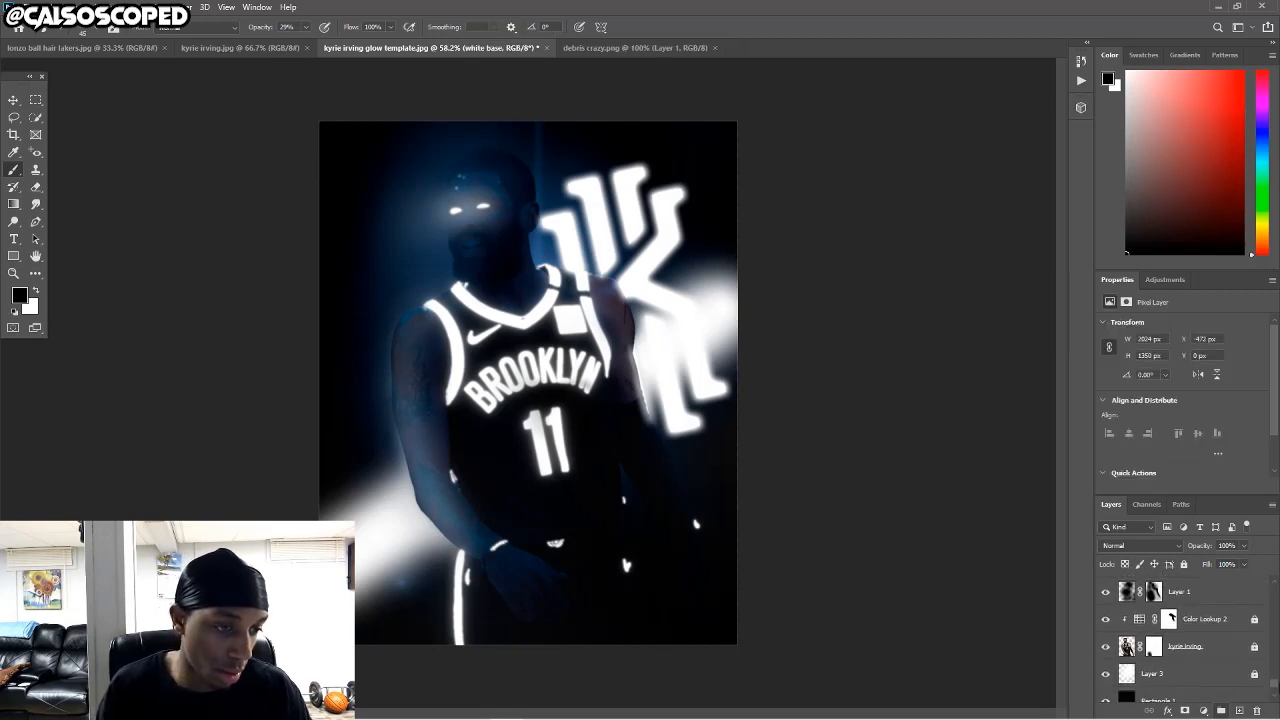
click(1154, 636)
key(ctrl+v)
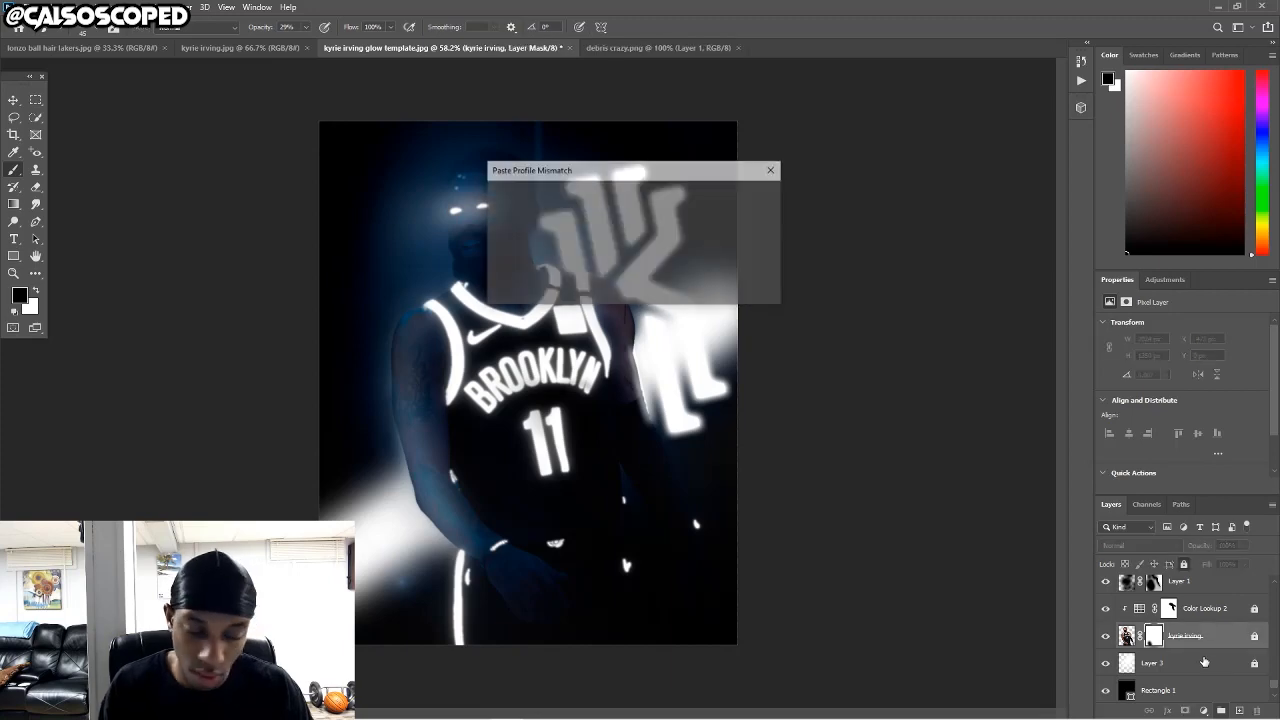
click(748, 287)
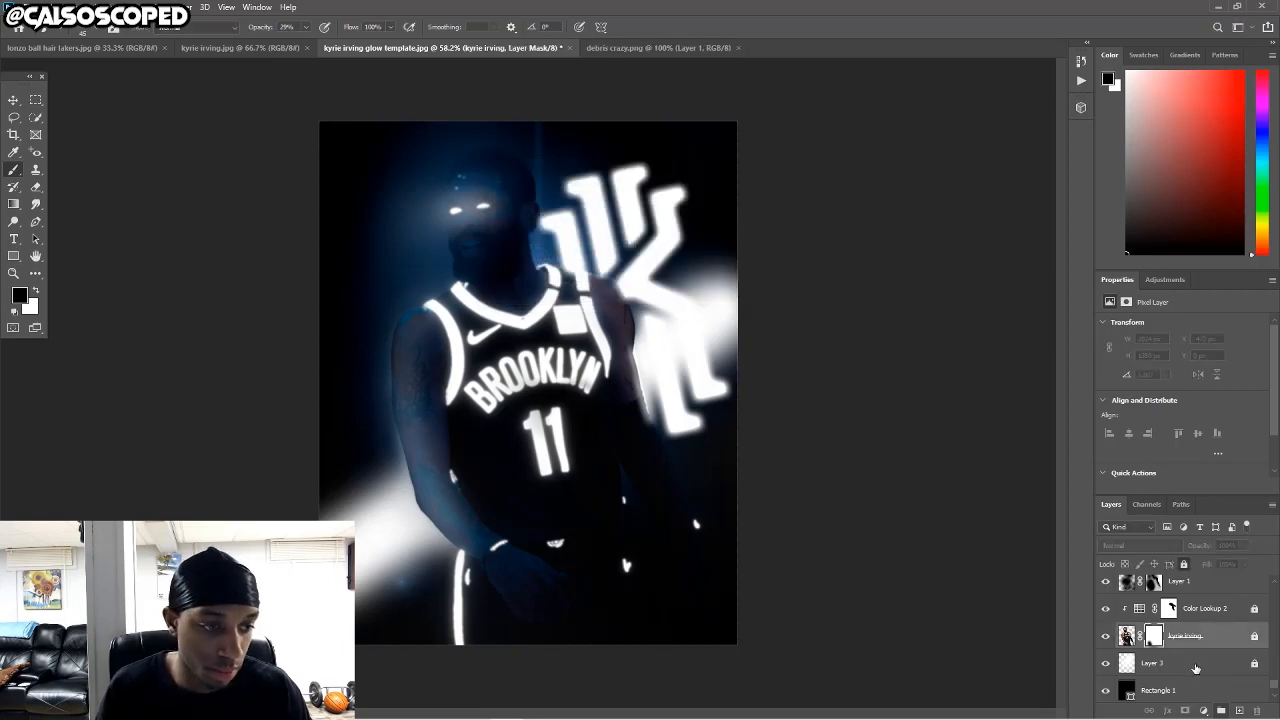
Check which color profile is assigned to debris crazy.png, leaving the assignment as it is.
click(650, 48)
click(46, 7)
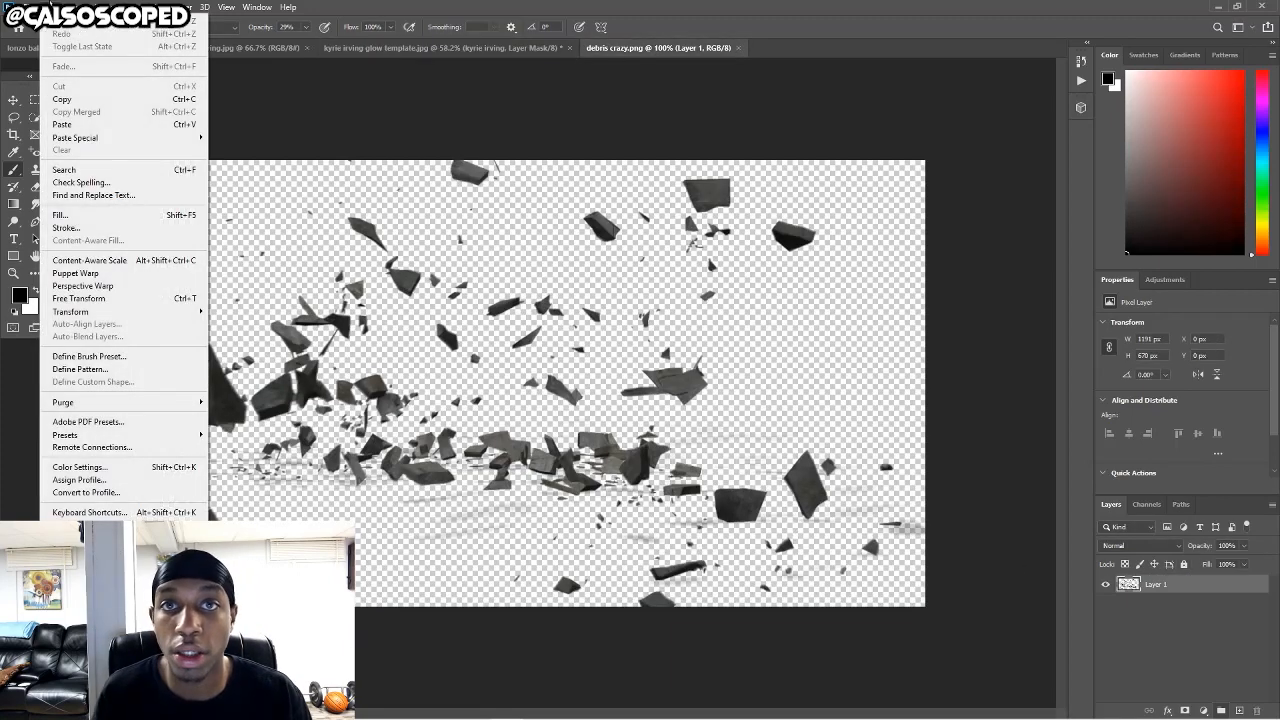
click(79, 480)
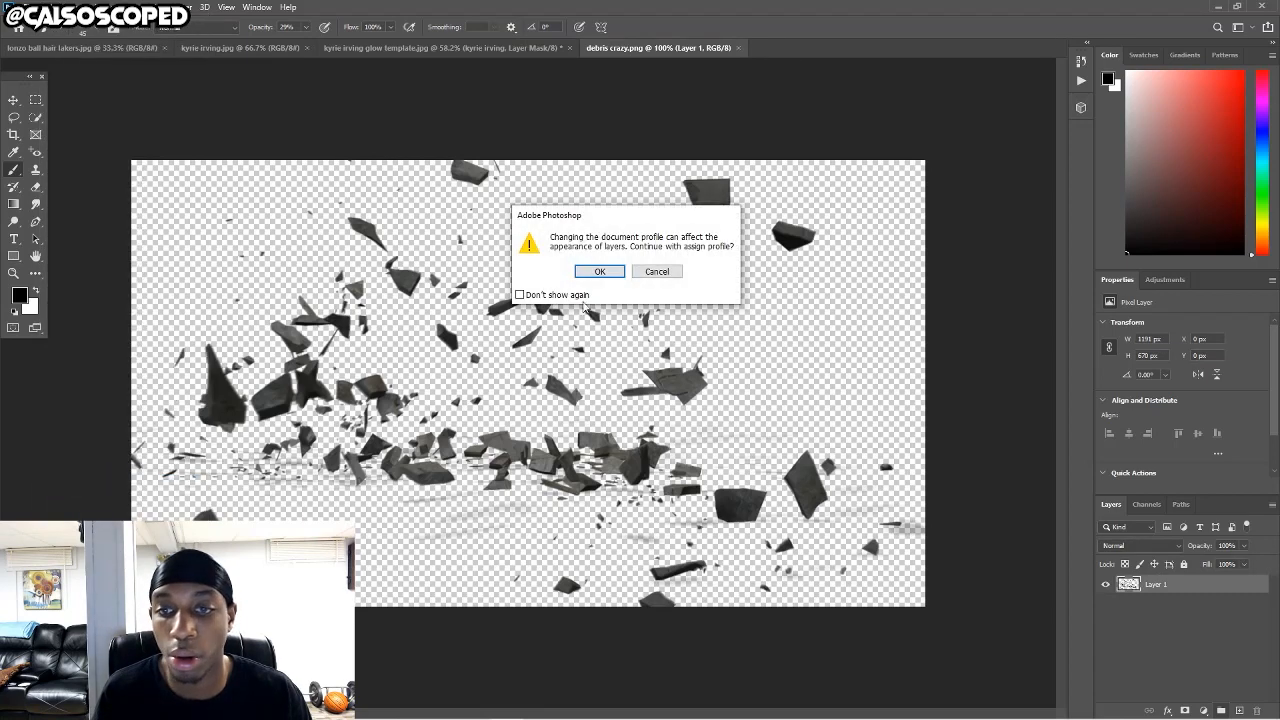
click(572, 272)
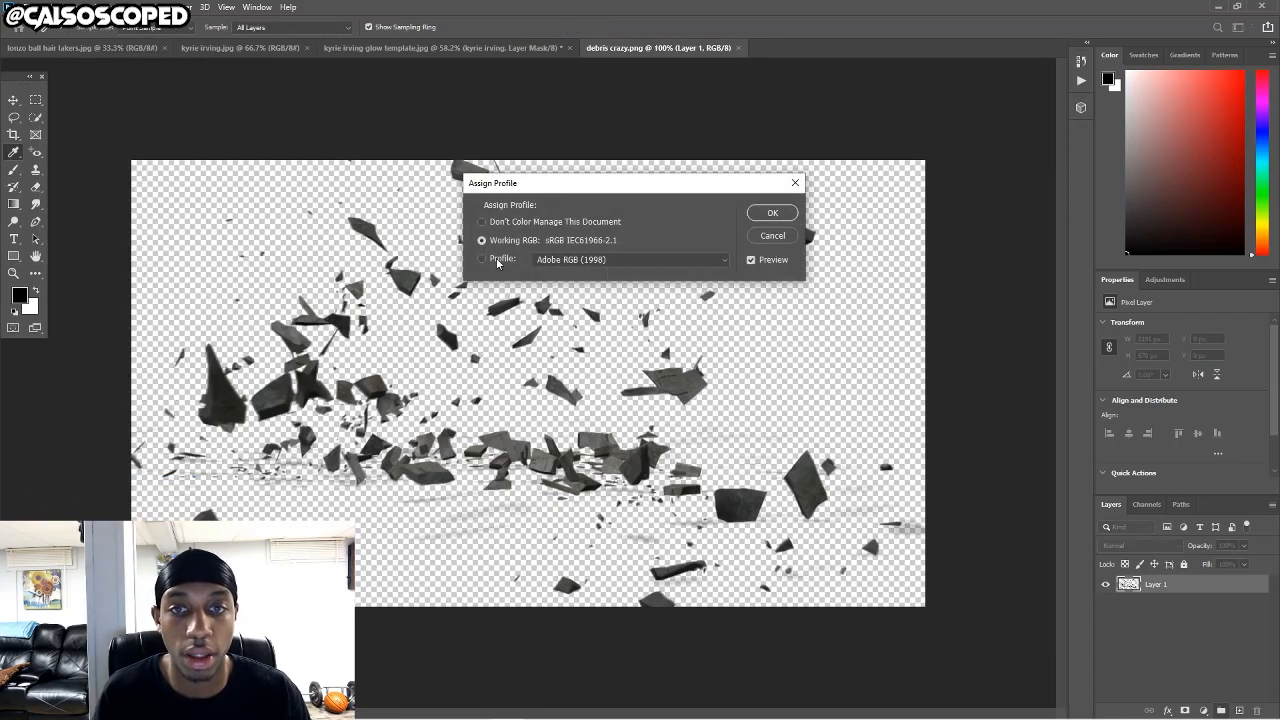
click(771, 236)
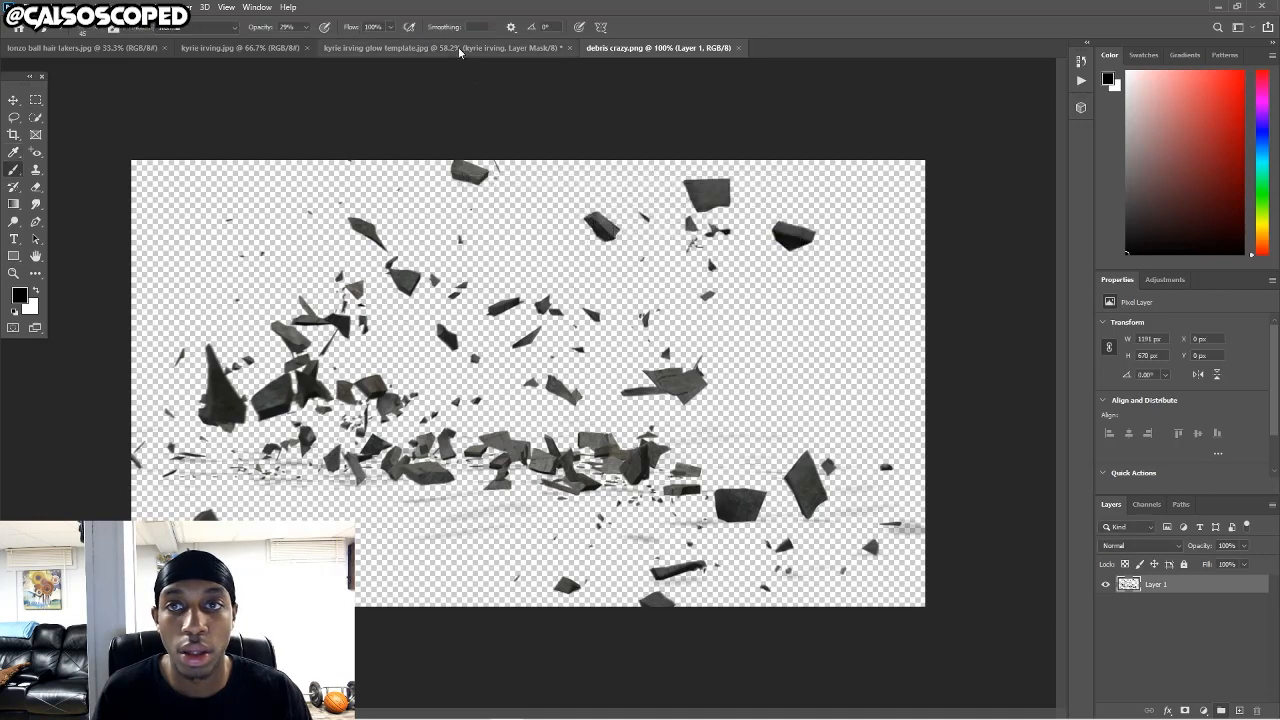
Assign the glow template the working sRGB IEC61966-2.1 profile and paste the debris image above the kyrie irving layer.
click(443, 48)
click(46, 7)
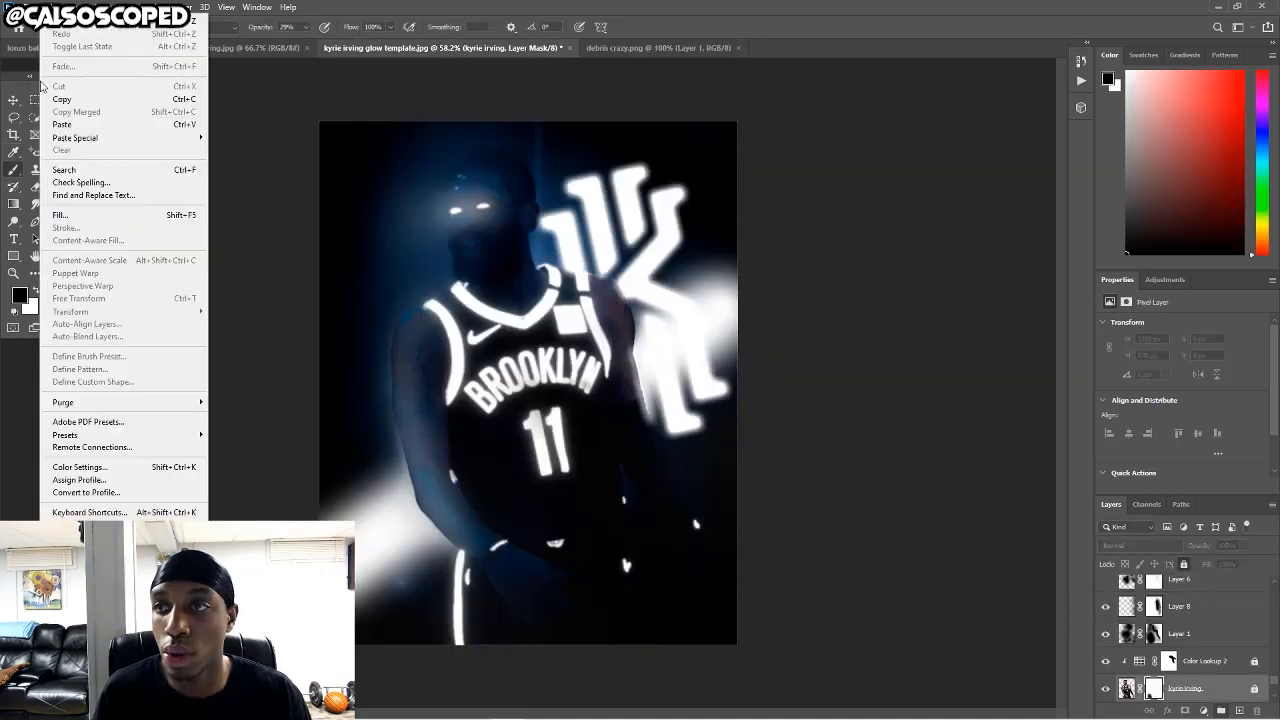
click(79, 480)
click(600, 272)
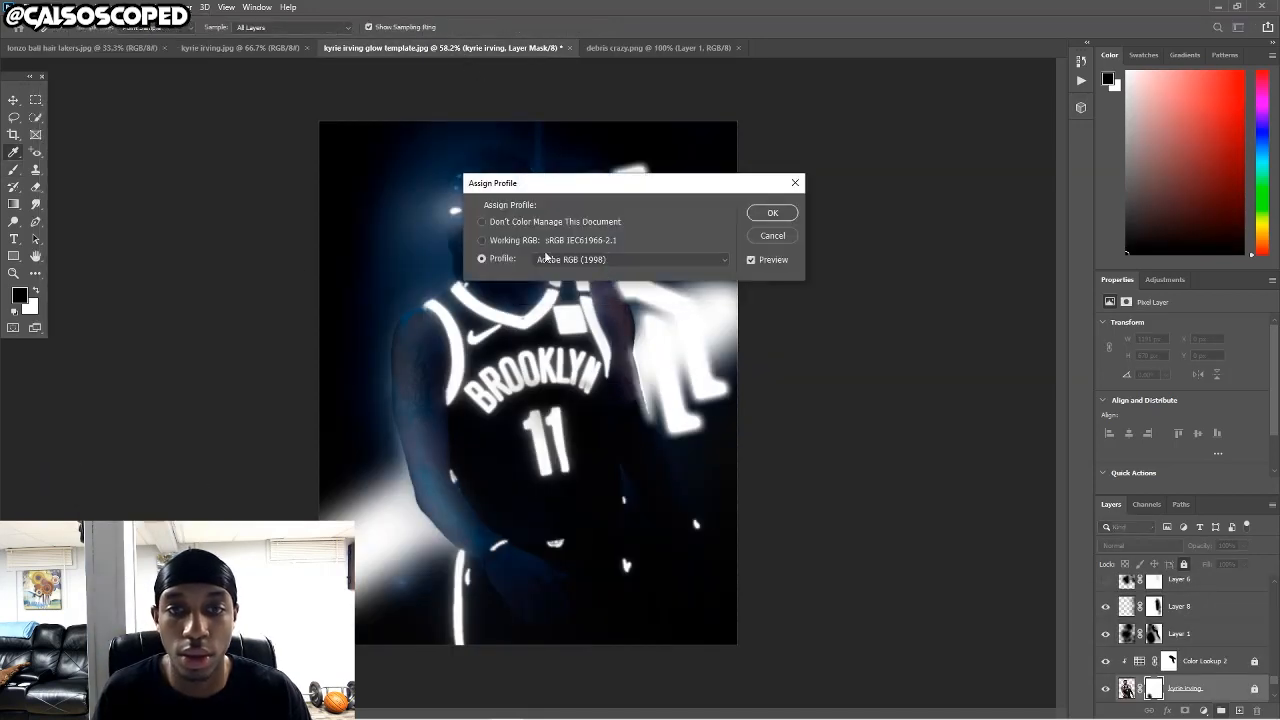
click(773, 212)
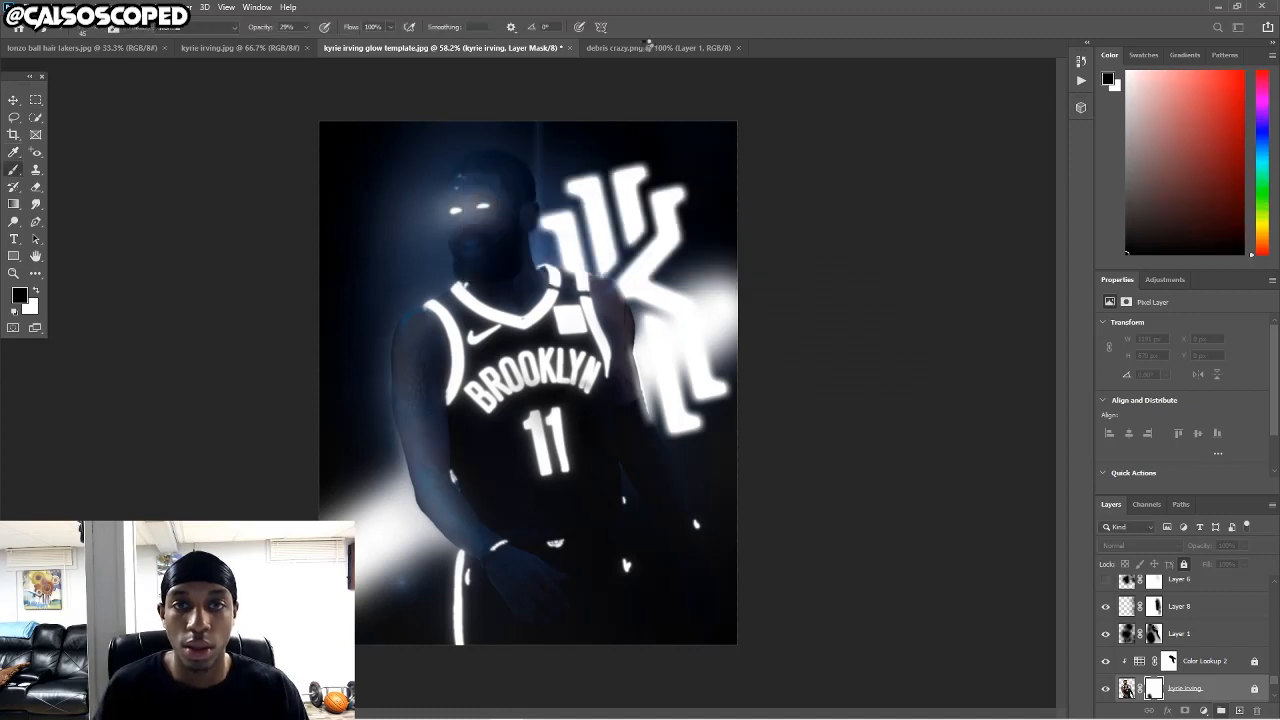
key(ctrl+v)
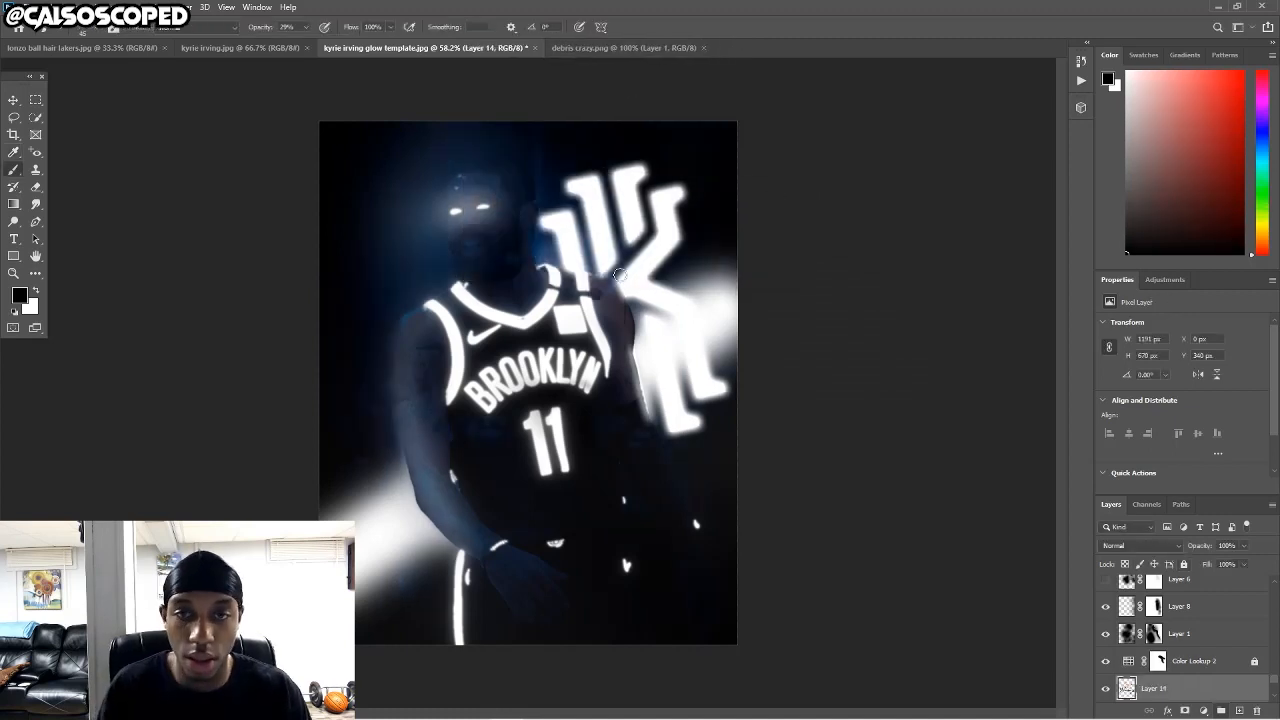
Enlarge the debris to about 1414 × 1035 px across the canvas and move its layer beneath the kyrie irving layer.
key(ctrl+t)
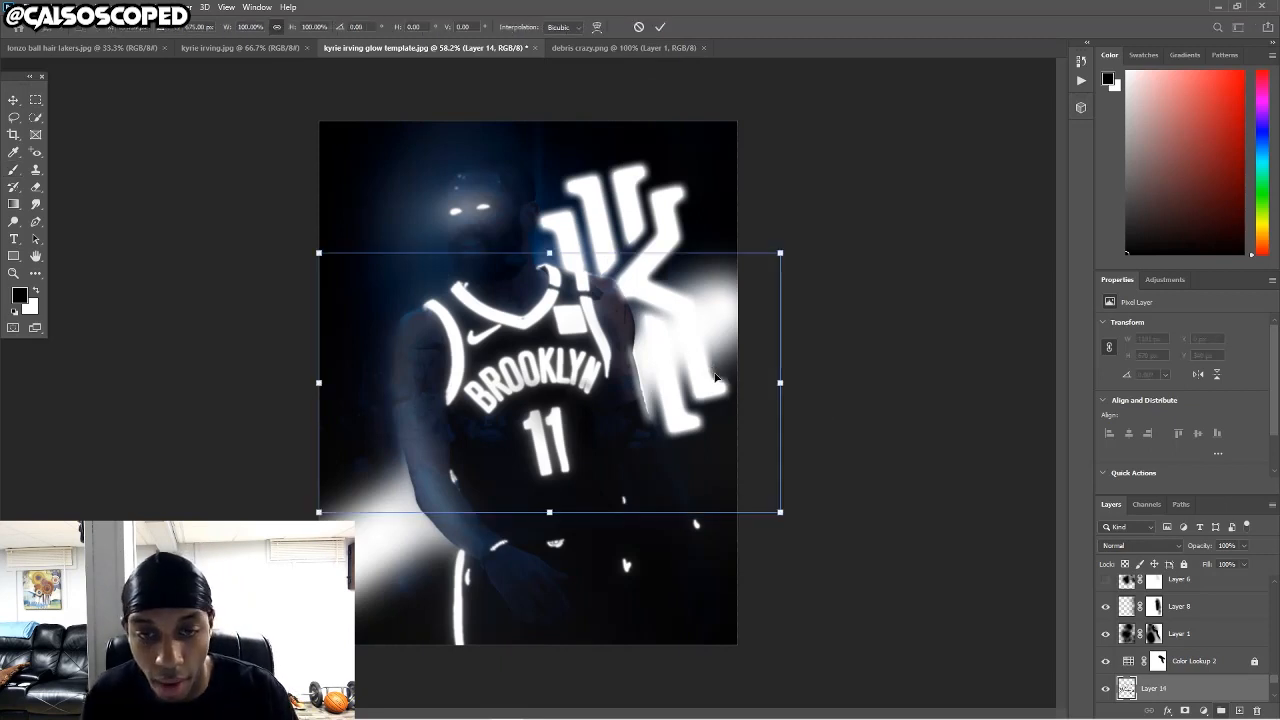
drag(566, 335, 649, 219)
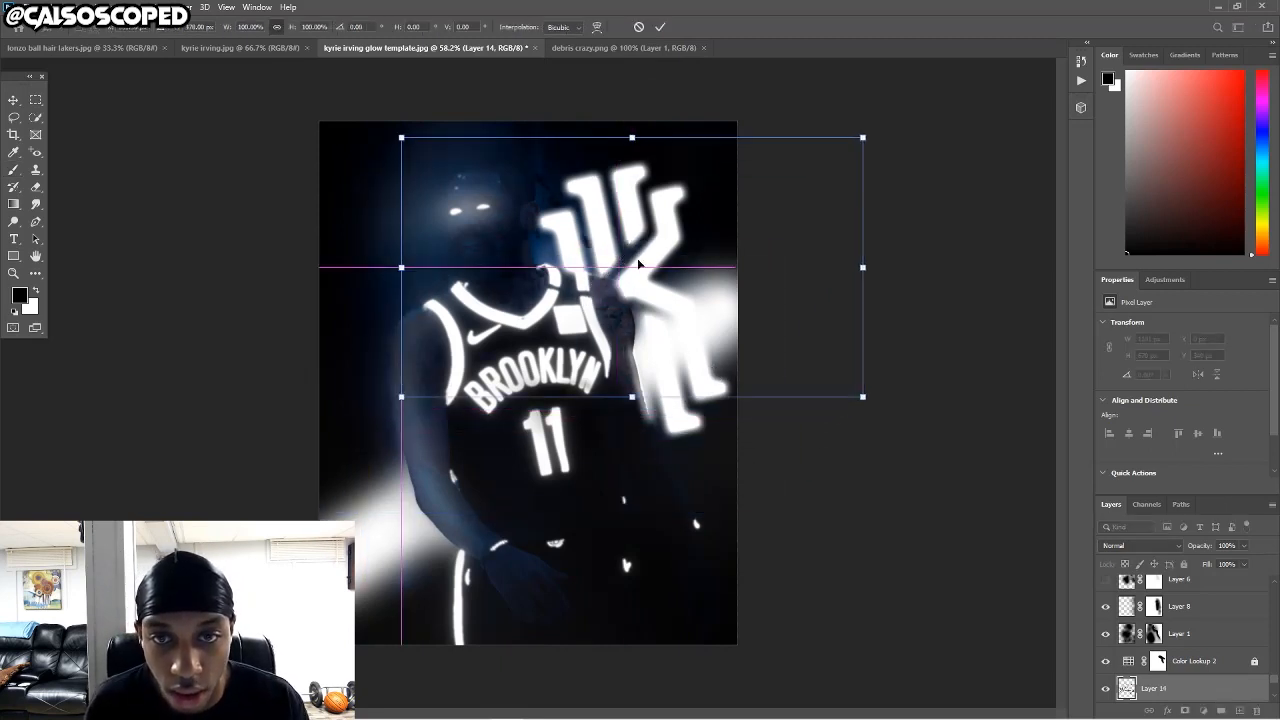
drag(855, 401, 955, 545)
drag(823, 429, 720, 466)
key(Return)
scroll(1185, 670, down, 3)
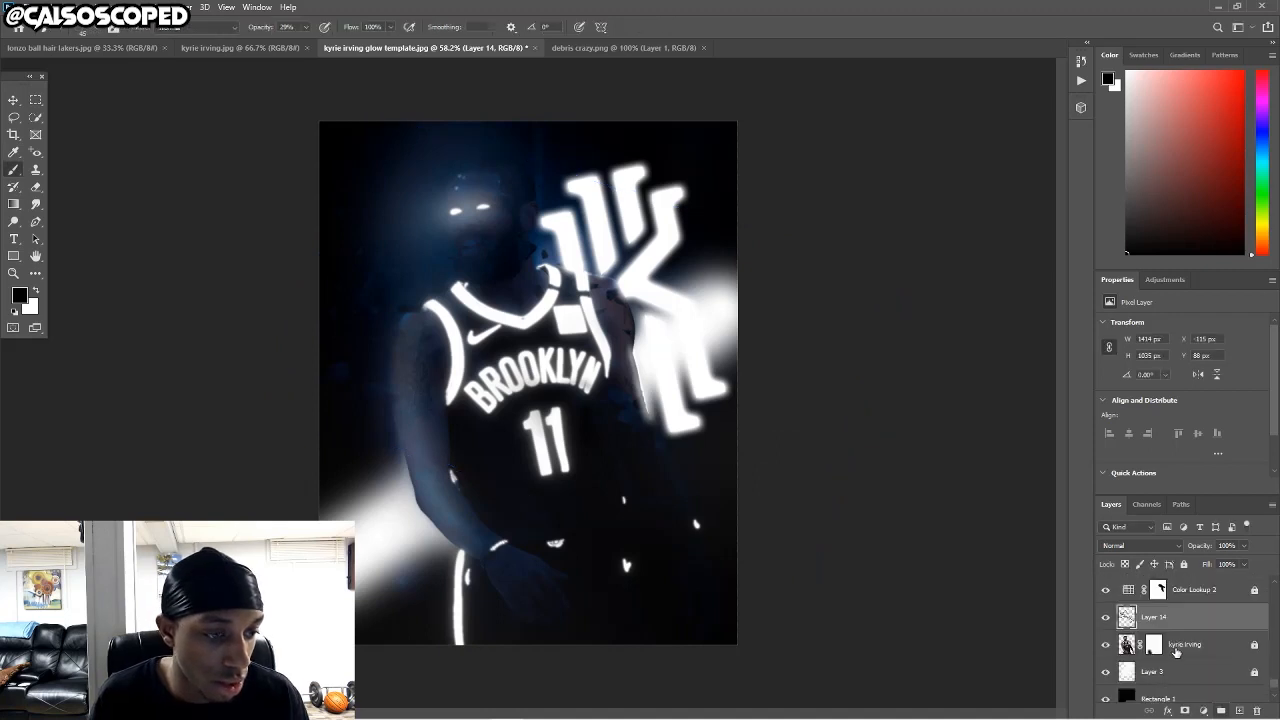
drag(1170, 633, 1172, 652)
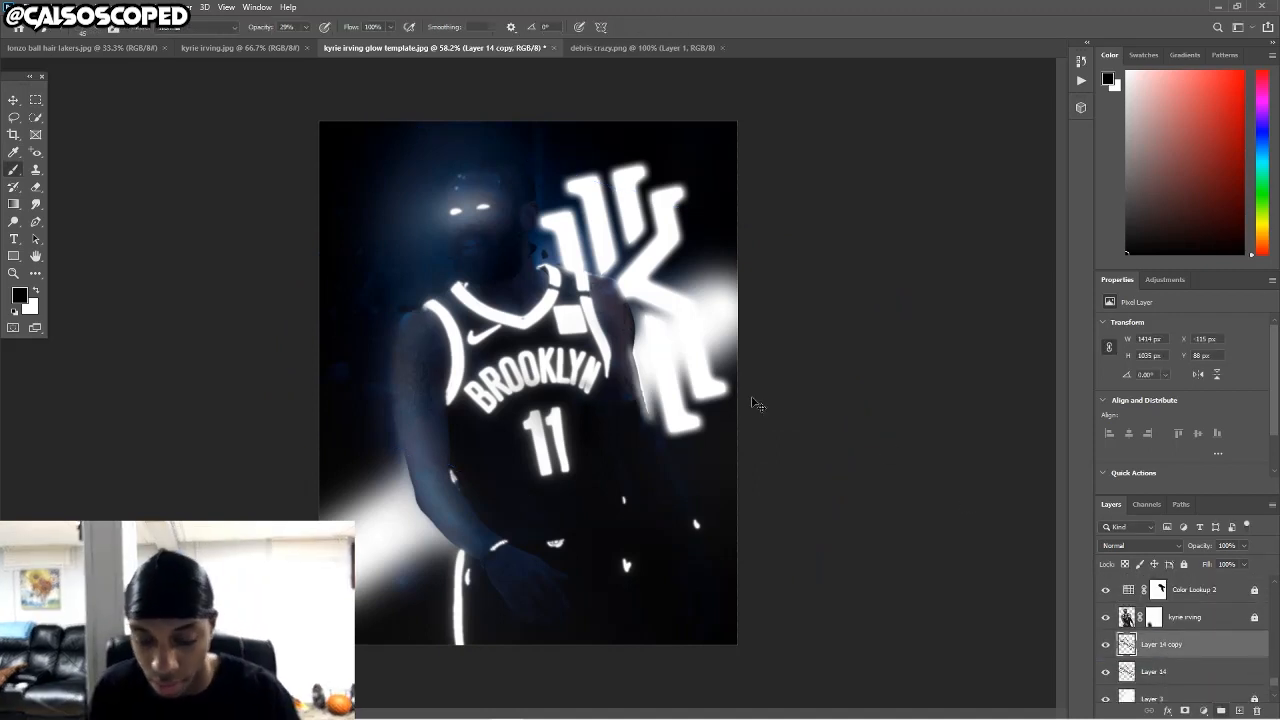
Duplicate the debris layer and shift the copy toward the canvas's right side, at about X 597 px and Y 125 px.
key(ctrl+j)
key(ctrl+t)
drag(484, 264, 724, 268)
click(13, 100)
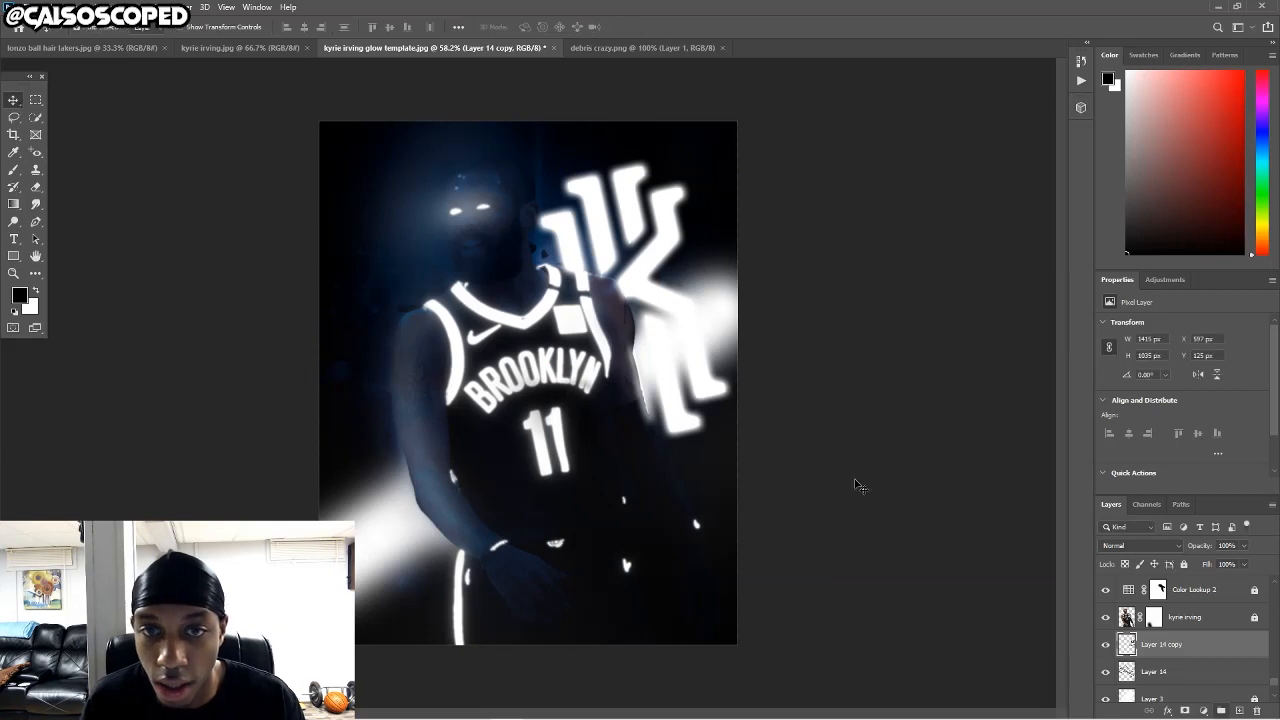
Duplicate the debris again between white base and Layer 7, scale it about 118%, rotate it about 19°, and place it over the lower body.
key(ctrl+j)
key(ctrl+t)
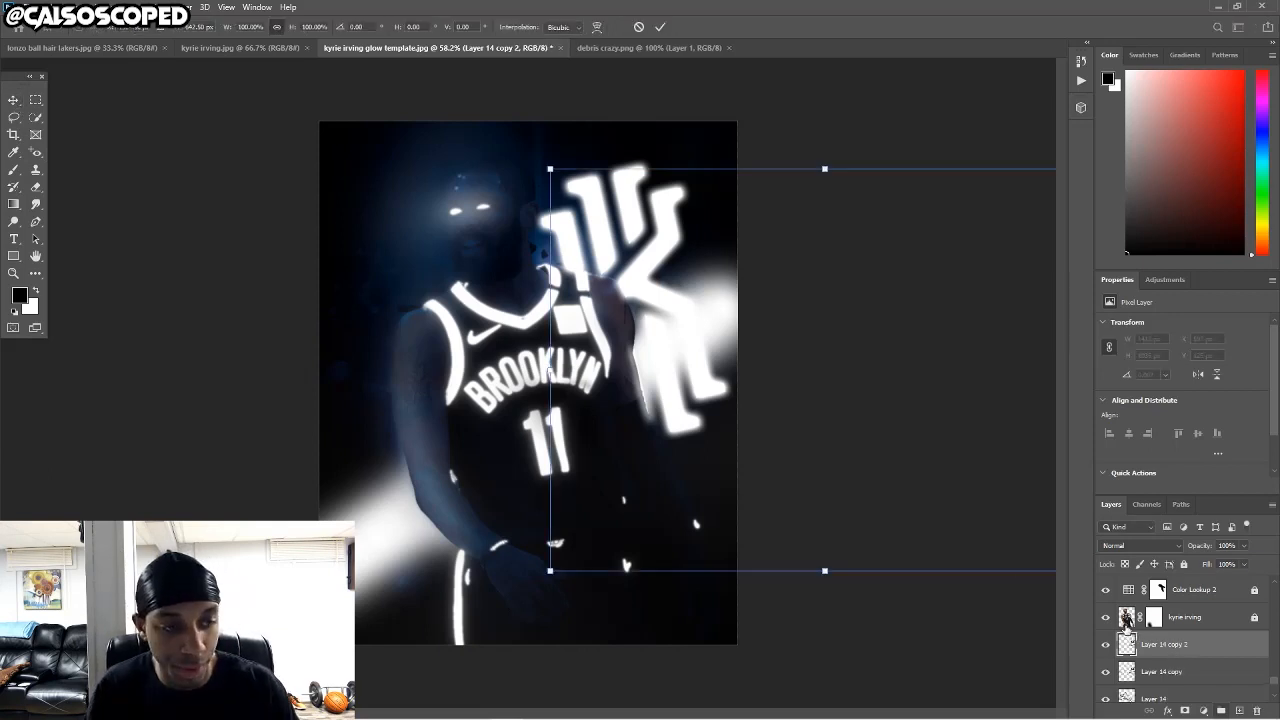
drag(1173, 648, 1177, 593)
key(ctrl+t)
drag(752, 352, 422, 606)
drag(788, 415, 842, 527)
drag(820, 530, 930, 498)
drag(863, 497, 863, 566)
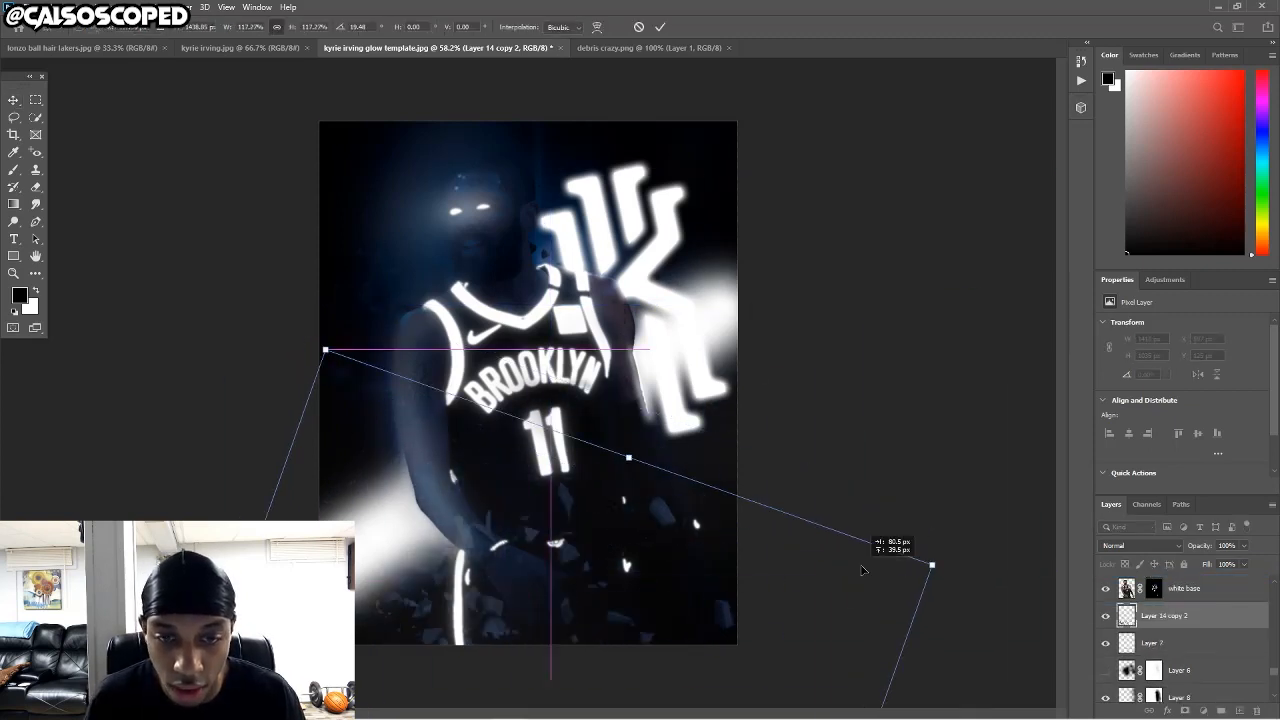
key(Return)
Add a layer mask to Layer 14 copy 2 and softly paint out part of the debris over the player's lower body.
click(1185, 710)
key(b)
drag(716, 487, 520, 504)
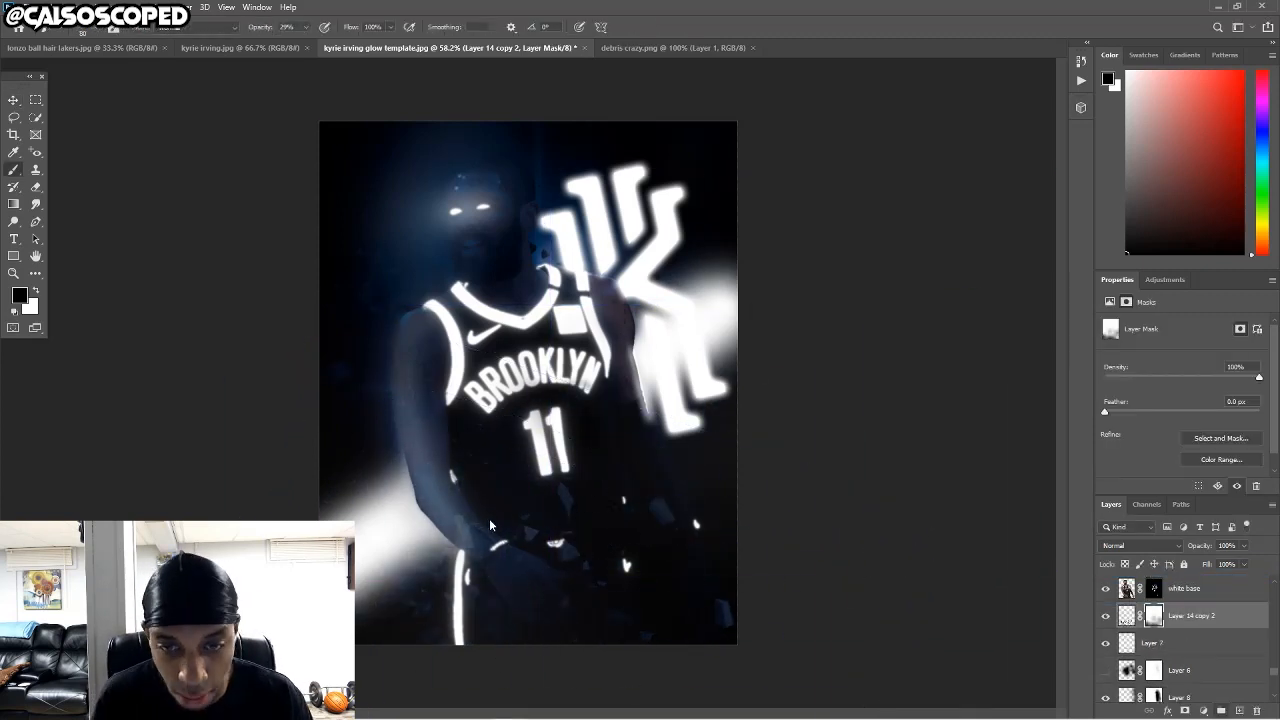
Convert Layer 14 copy 2 to a smart object and apply a Gaussian Blur of about 4 px.
right_click(1192, 616)
click(1170, 265)
click(182, 7)
click(385, 216)
click(828, 381)
key(Return)
Convert Layer 14 and Layer 14 copy to smart objects and apply a 4.0 px Gaussian Blur to Layer 14 copy.
scroll(1174, 616, down, 5)
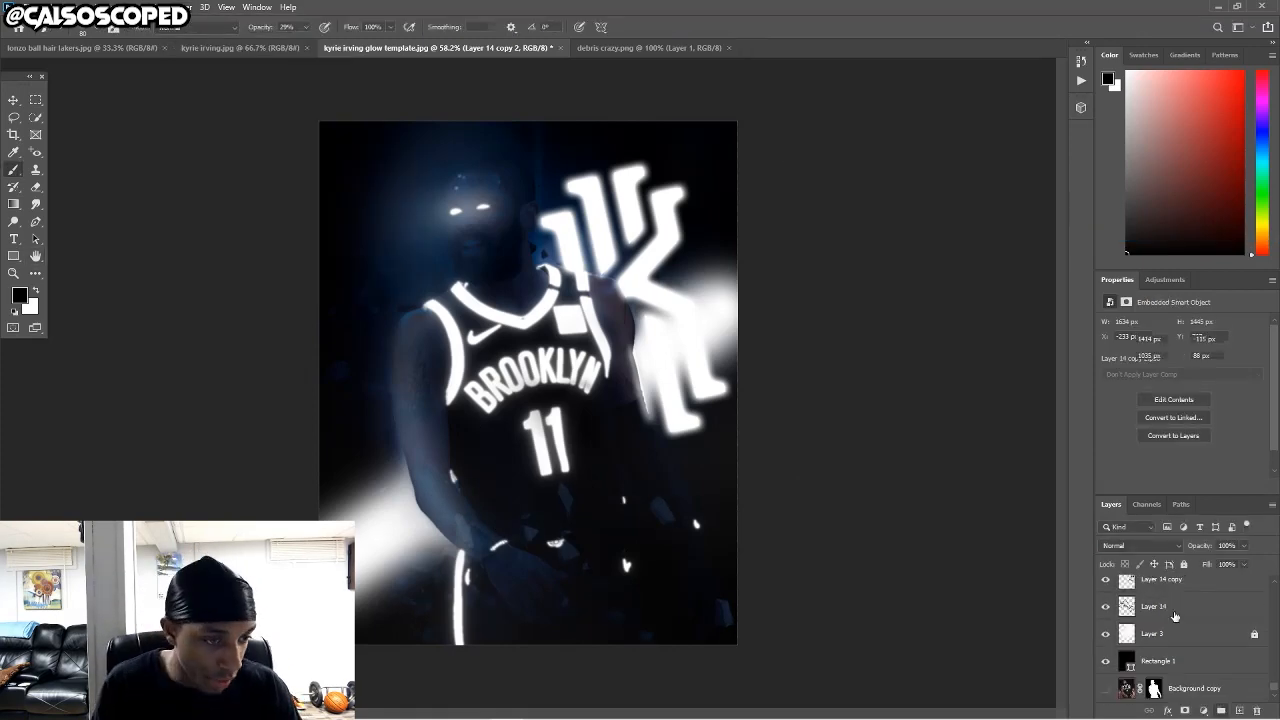
right_click(1174, 614)
right_click(1172, 590)
click(1155, 200)
click(182, 7)
click(385, 216)
click(966, 200)
Apply a Gaussian Blur to Layer 14 with a radius smaller than 4.0 px.
click(1160, 654)
click(182, 7)
click(385, 216)
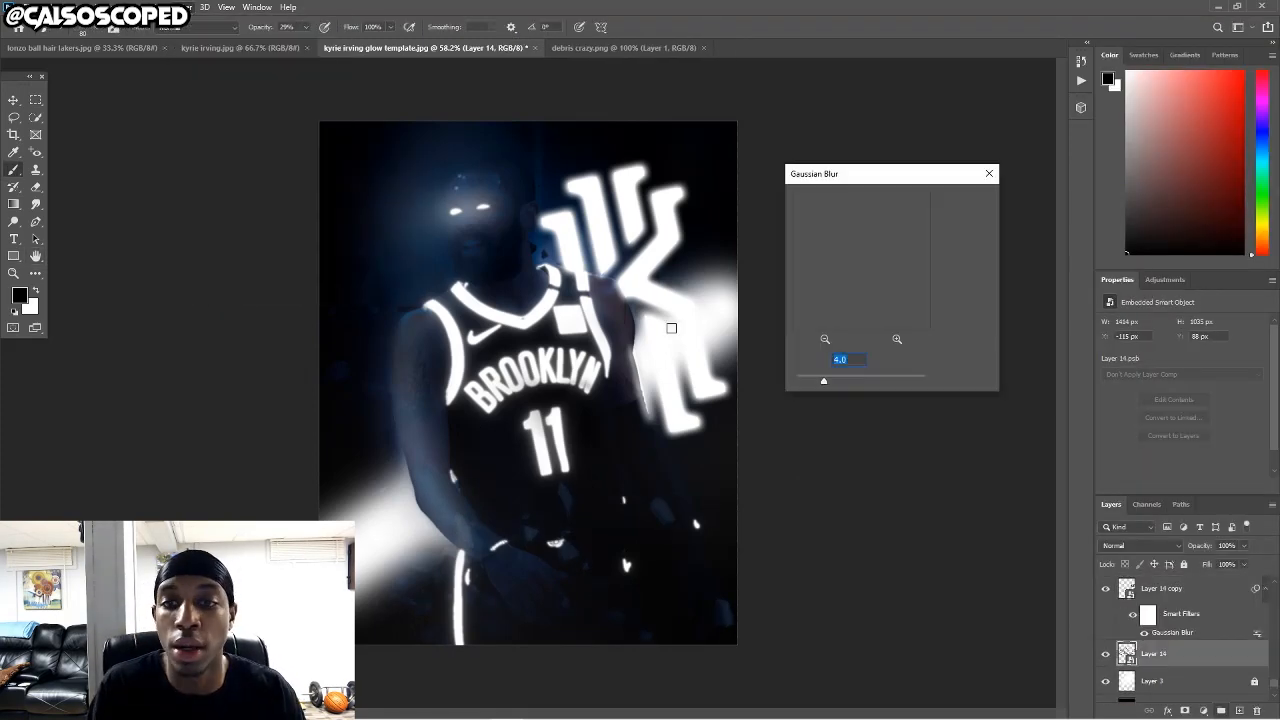
click(806, 381)
click(966, 203)
Paint the white glow jersey group's mask with a small black brush at 6% opacity to bring back the chest sponsor patch's lettering.
scroll(860, 340, down, 3)
scroll(860, 340, up, 1)
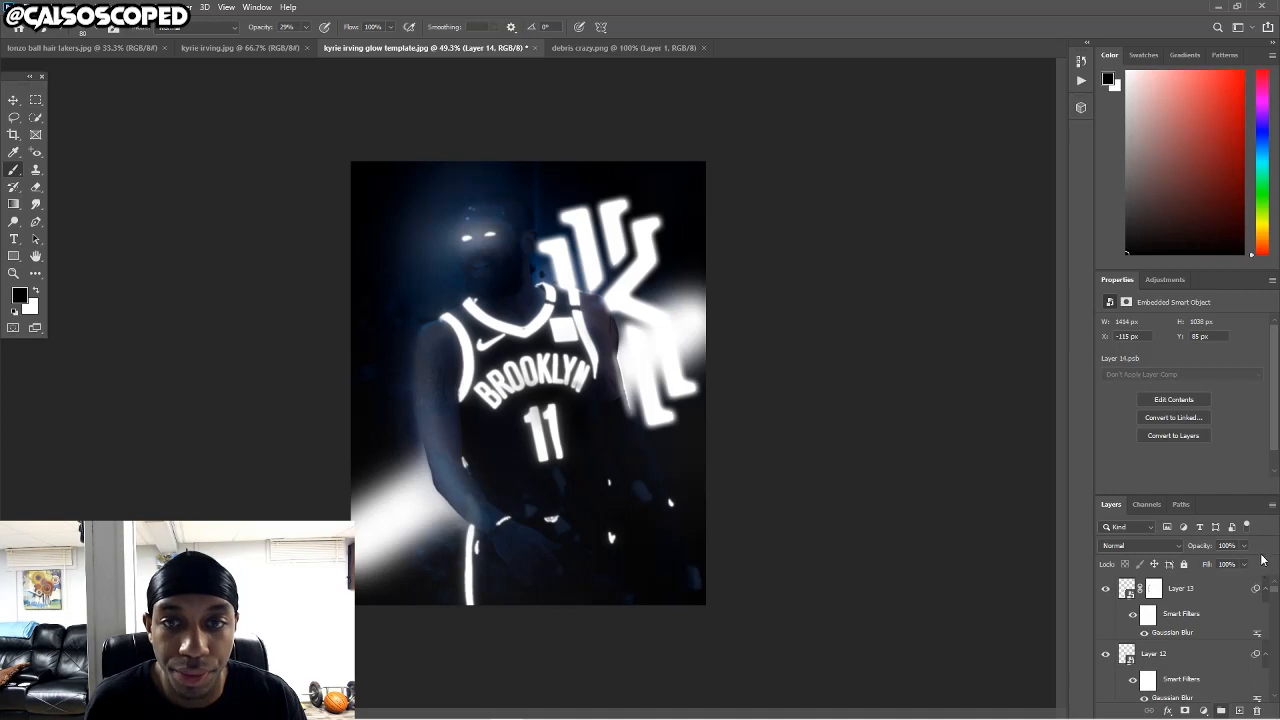
click(1195, 595)
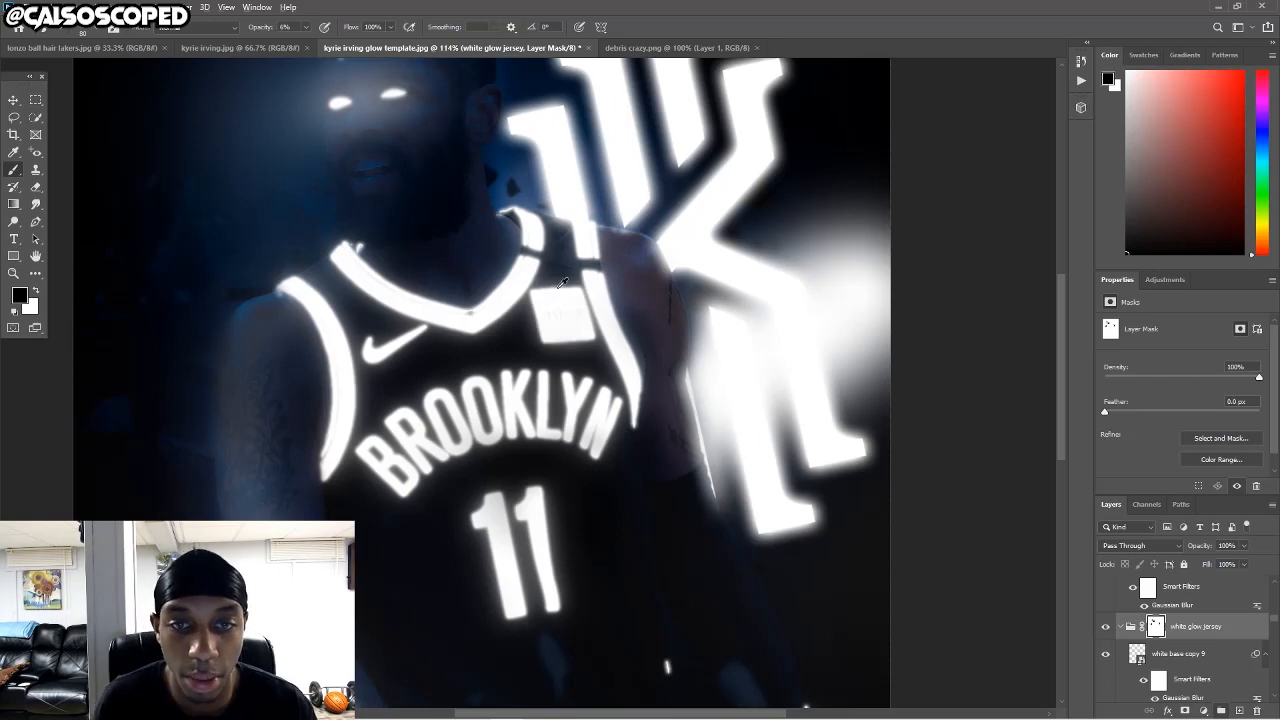
scroll(562, 318, up, 3)
key(bracketleft)
key(bracketleft)
key(bracketleft)
mouse_move(577, 343)
mouse_down()
mouse_move(551, 345)
mouse_move(544, 327)
mouse_move(580, 314)
mouse_move(571, 329)
mouse_move(585, 347)
mouse_up()
scroll(560, 330, down, 5)
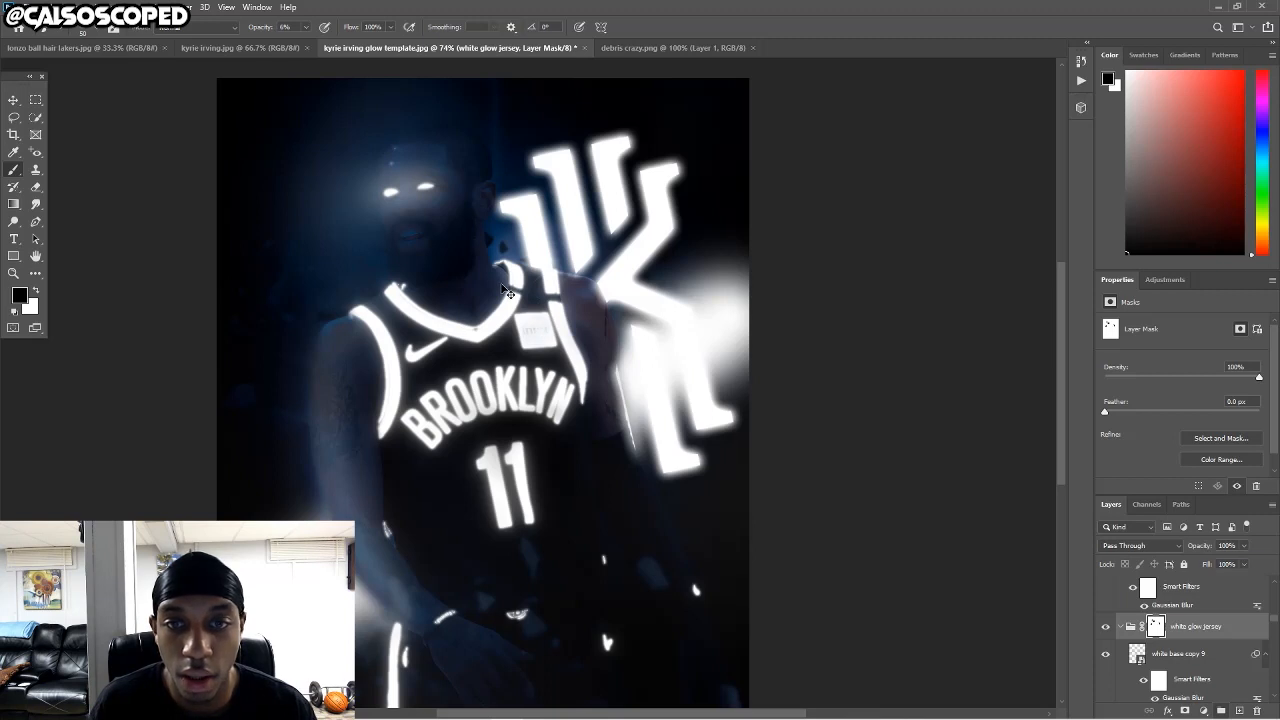
Paint lightly in black on the white glow jersey mask over the small trim highlight at the jersey's side near the elbow.
key(ctrl+2)
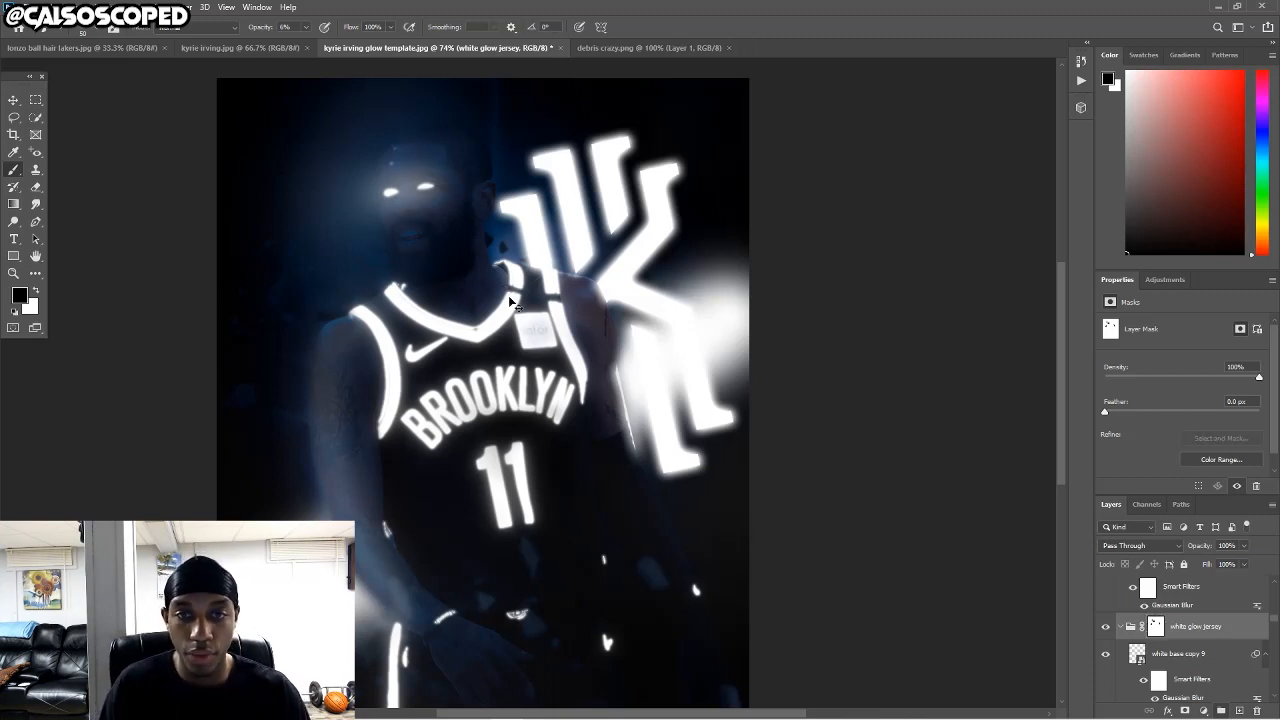
scroll(484, 297, down, 3)
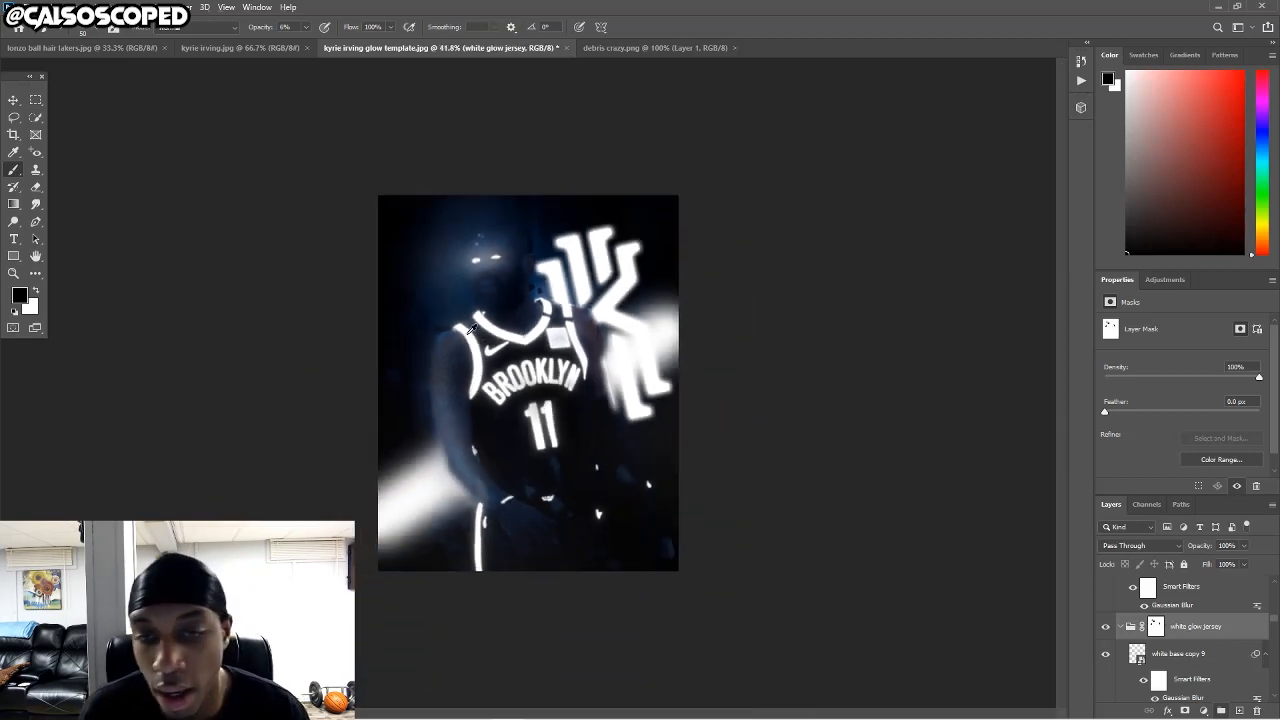
scroll(510, 340, up, 4)
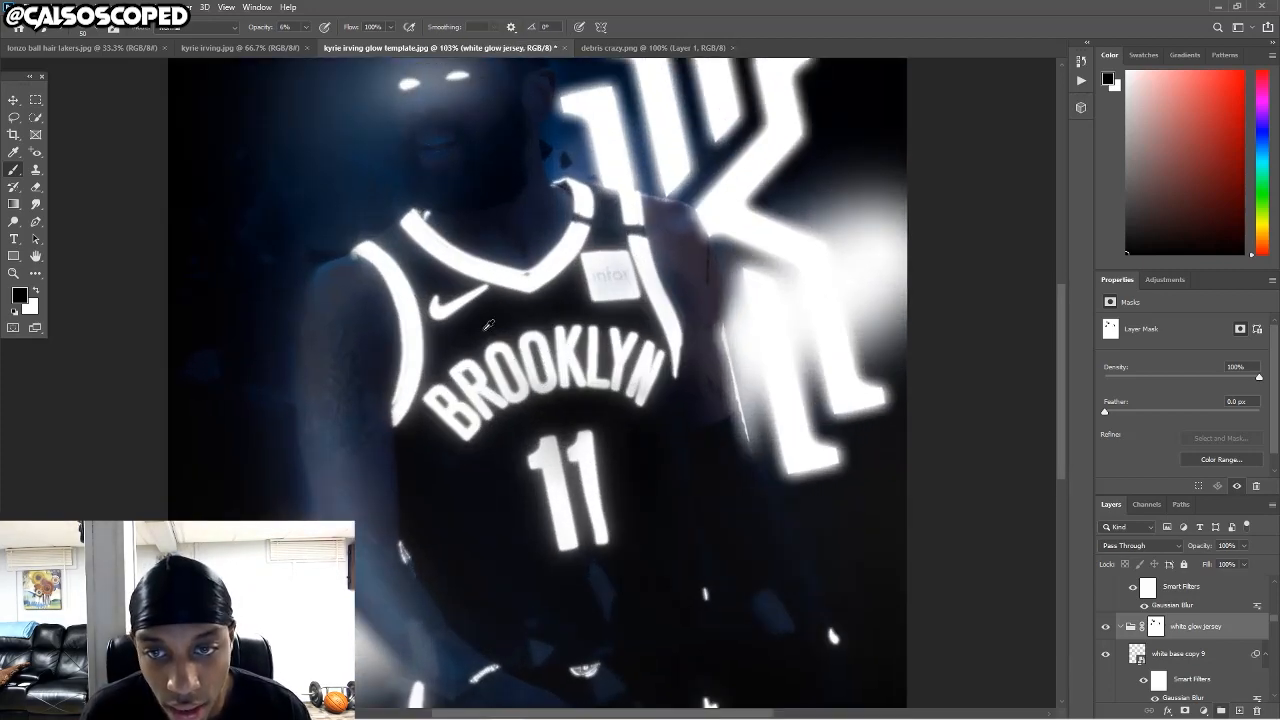
scroll(578, 511, up, 1)
click(378, 547)
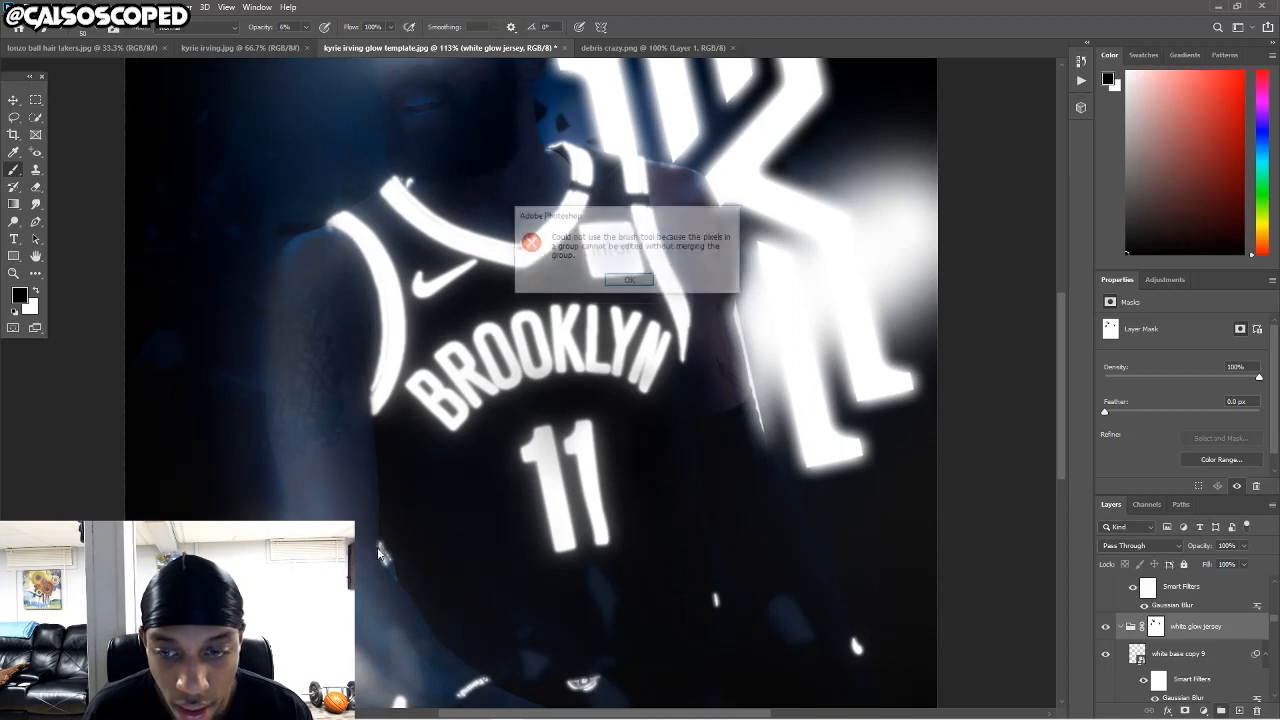
click(629, 281)
click(1156, 626)
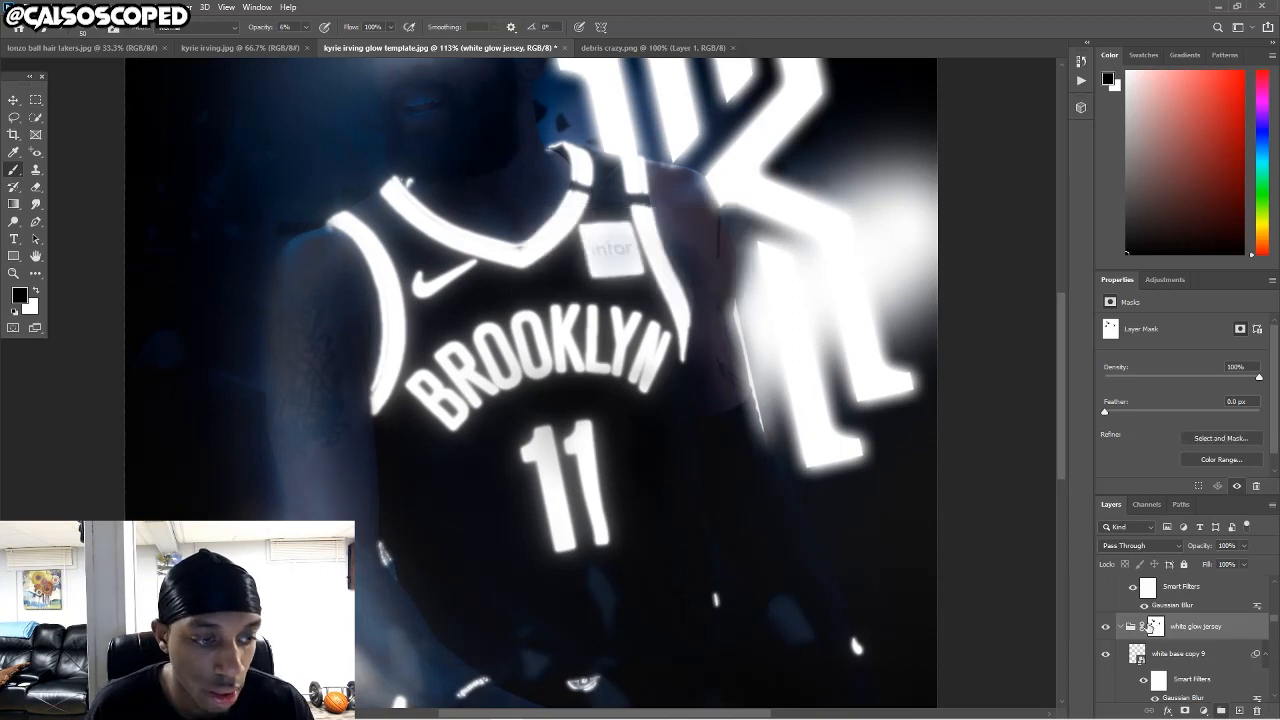
drag(385, 542, 384, 553)
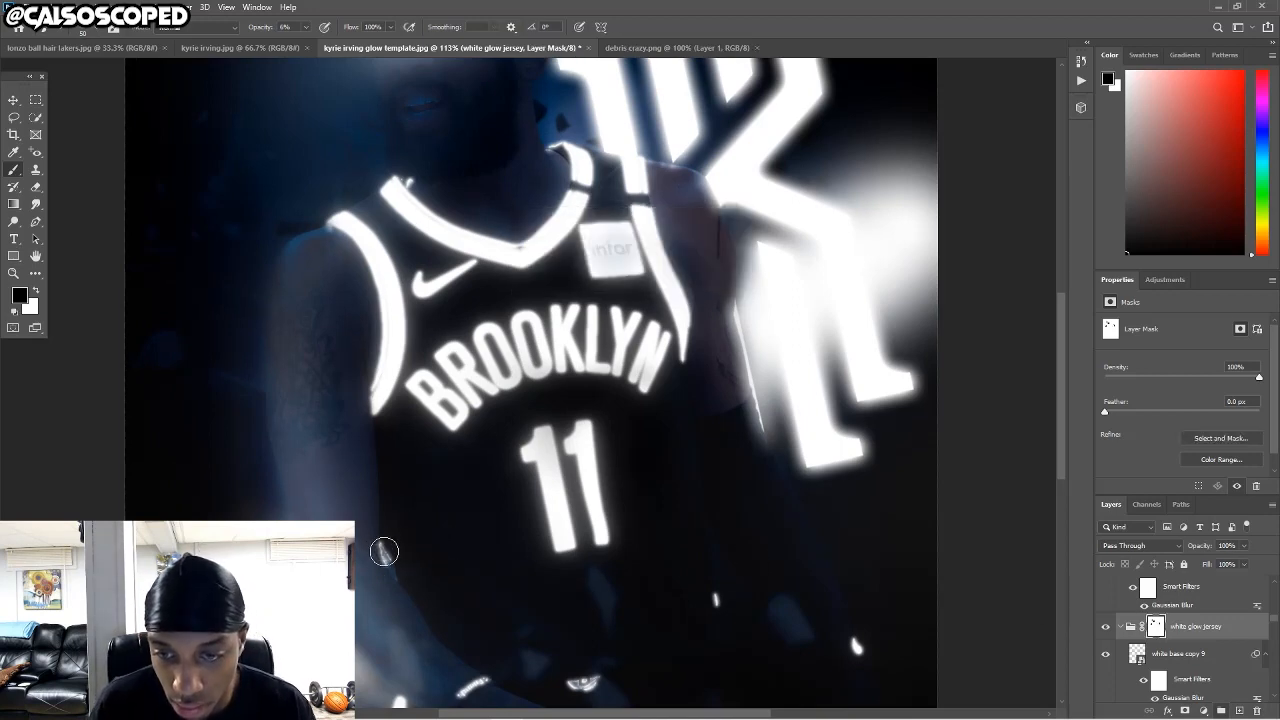
scroll(435, 562, down, 1)
scroll(435, 562, down, 4)
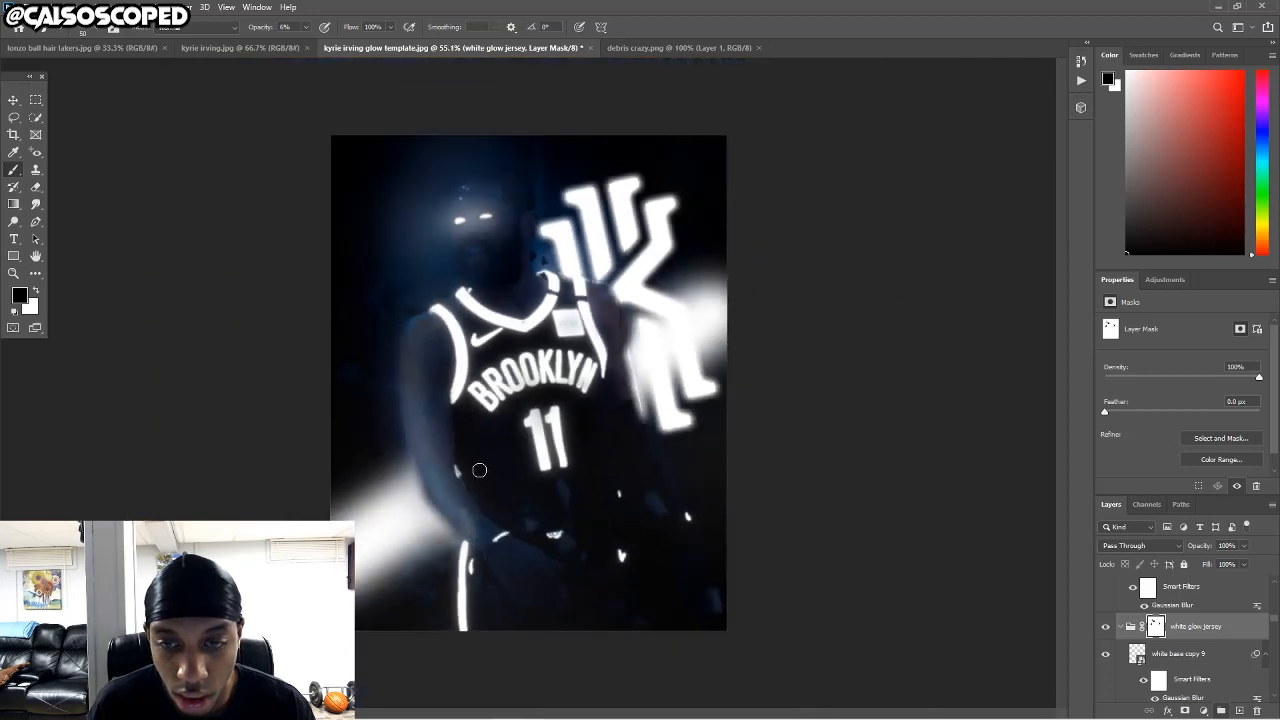
scroll(479, 470, up, 5)
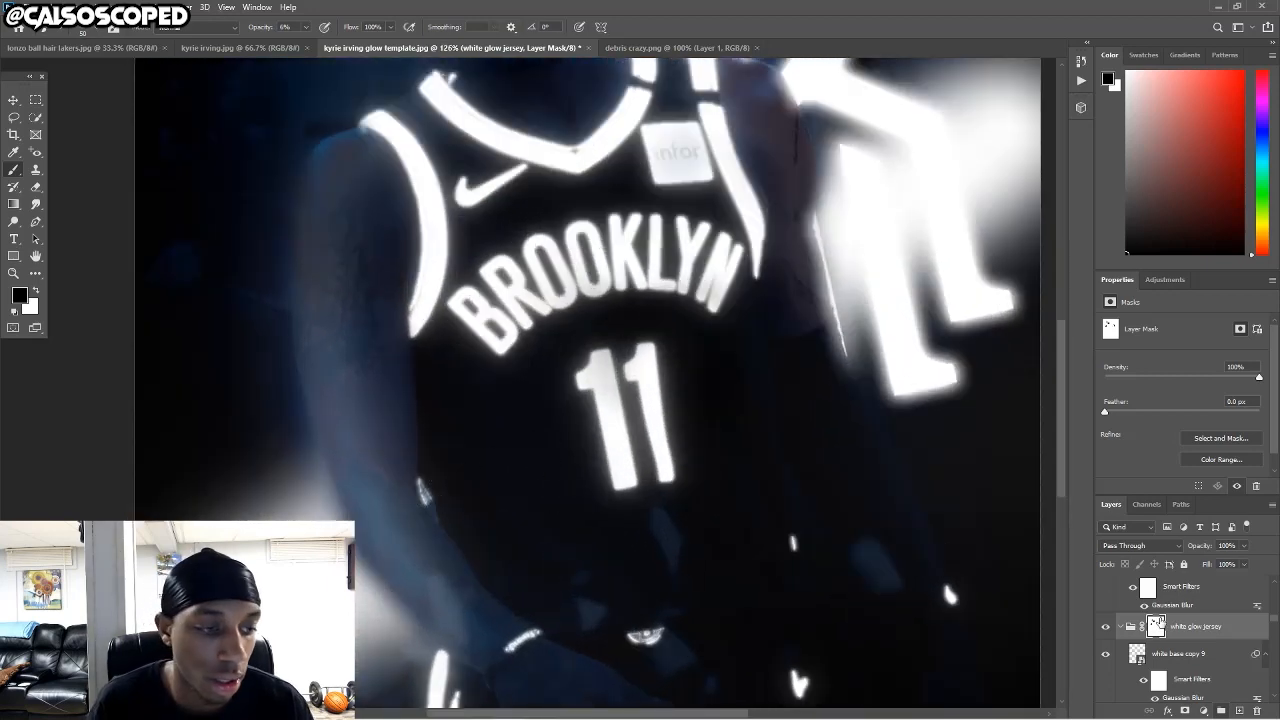
scroll(1276, 621, up, 1)
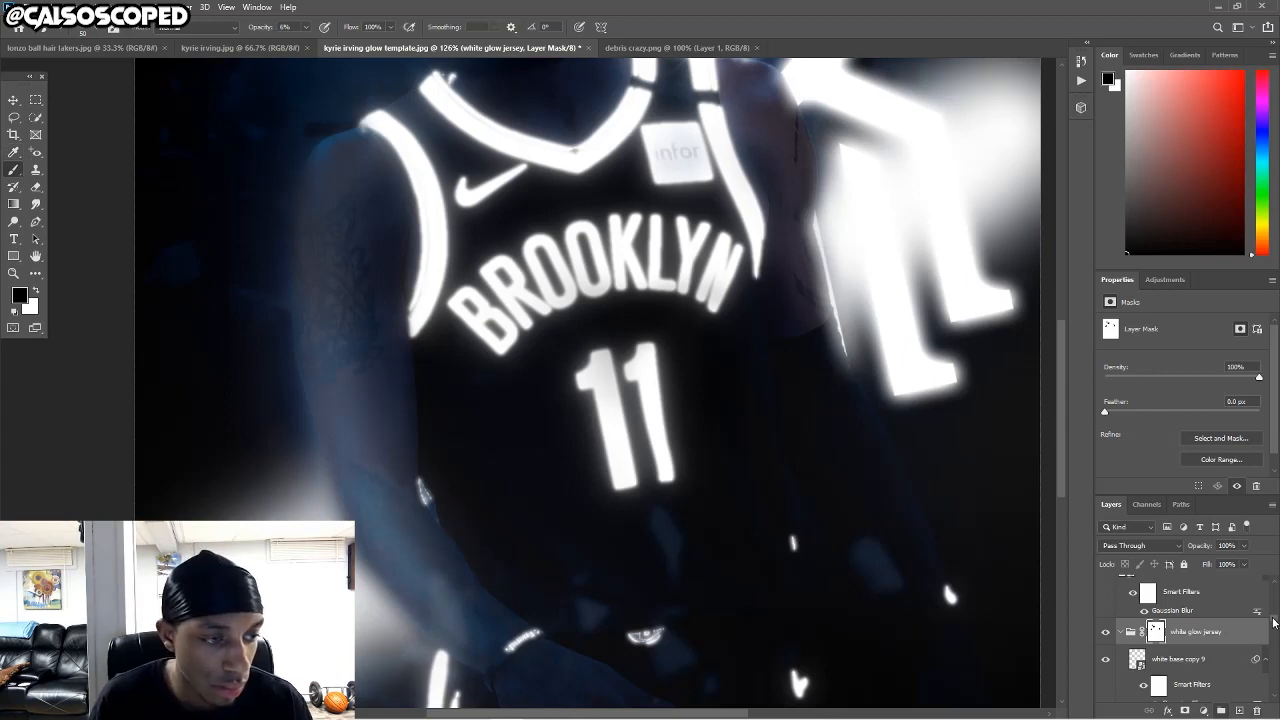
Create a new layer above Layer 13 and paint a soft white spot at 100% brush opacity over the jersey's side trim.
drag(1274, 622, 1275, 589)
click(1217, 602)
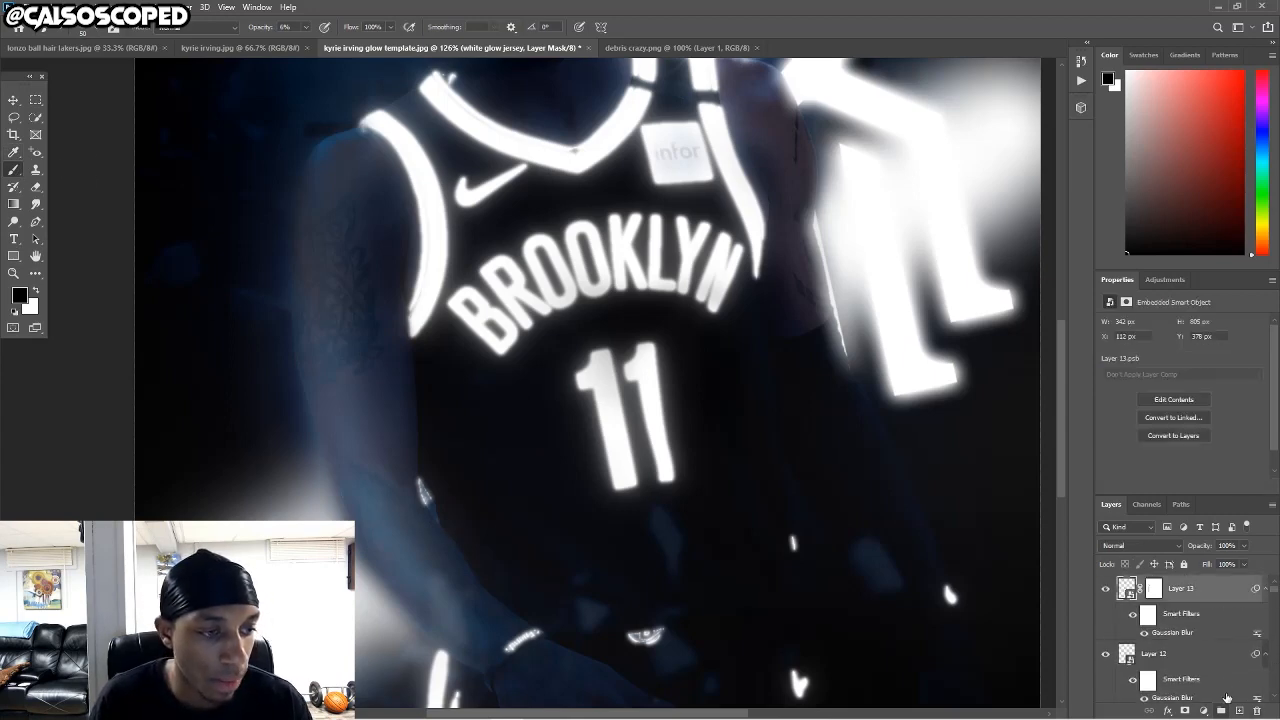
click(1239, 711)
drag(451, 507, 490, 485)
key(x)
key(ctrl+z)
key(ctrl+z)
click(306, 28)
drag(307, 43, 379, 46)
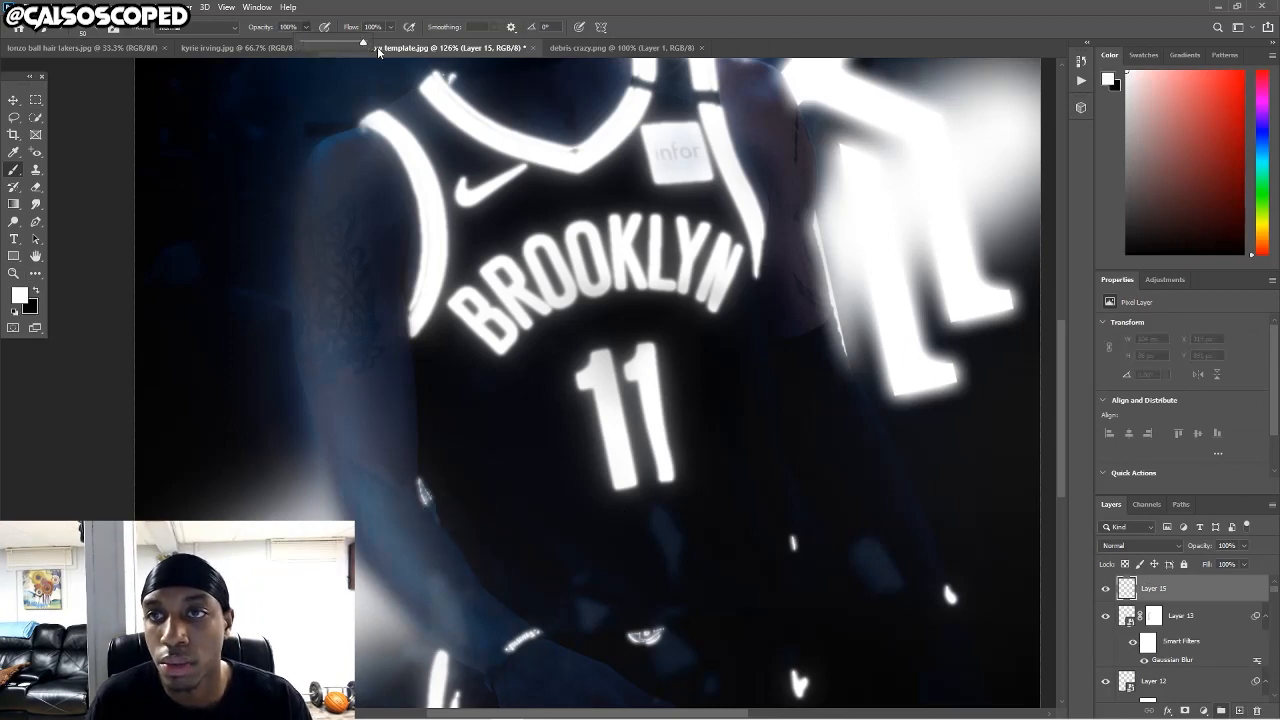
click(445, 526)
mouse_move(423, 509)
mouse_down()
mouse_move(444, 487)
mouse_move(443, 498)
mouse_move(419, 475)
mouse_move(434, 522)
mouse_move(455, 490)
mouse_up()
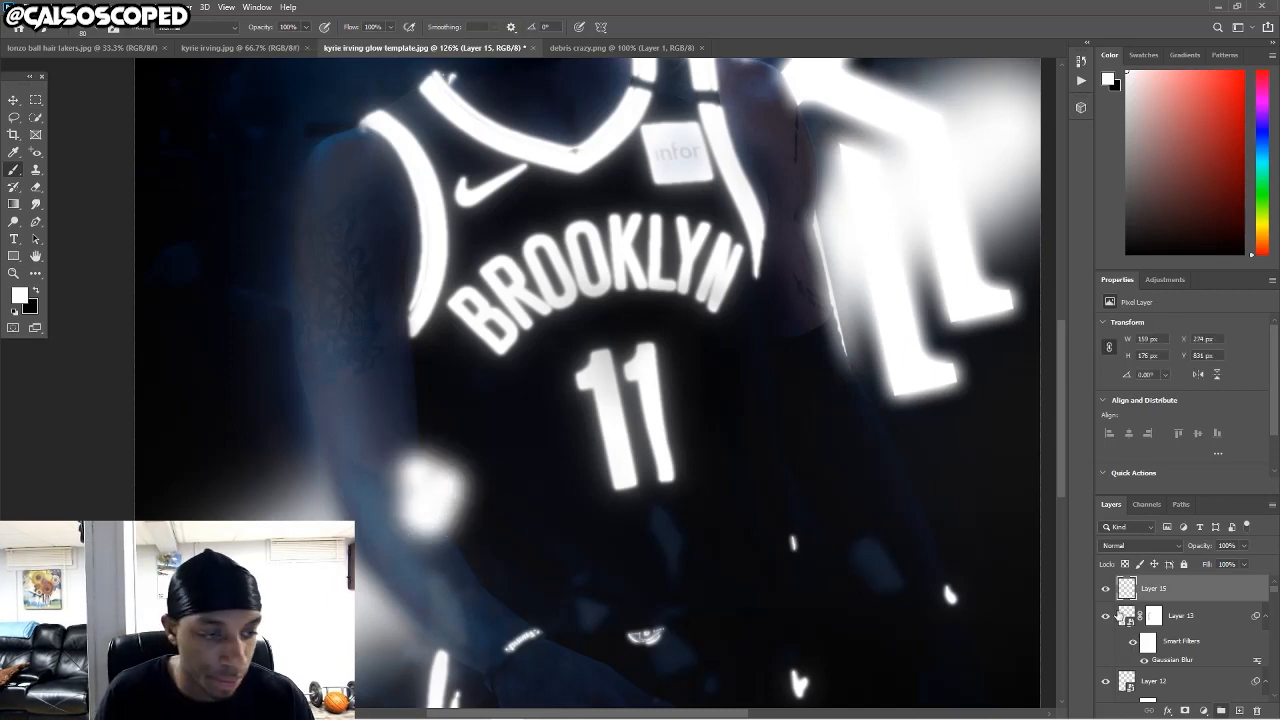
Mask Layer 15 and paint away the white spot outside the trim, leaving a thin glowing sliver along the jersey's side edge.
click(1186, 710)
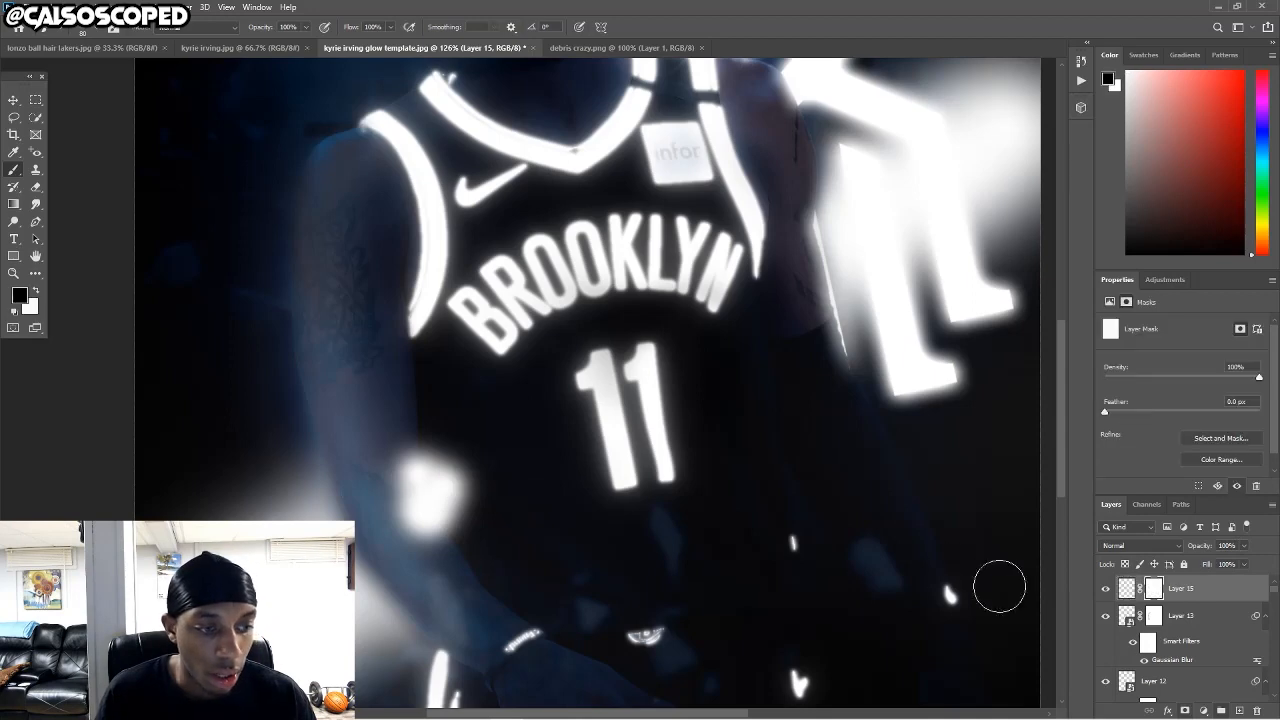
mouse_move(419, 468)
mouse_down()
mouse_move(406, 476)
mouse_move(437, 451)
mouse_move(403, 460)
mouse_move(401, 476)
mouse_up()
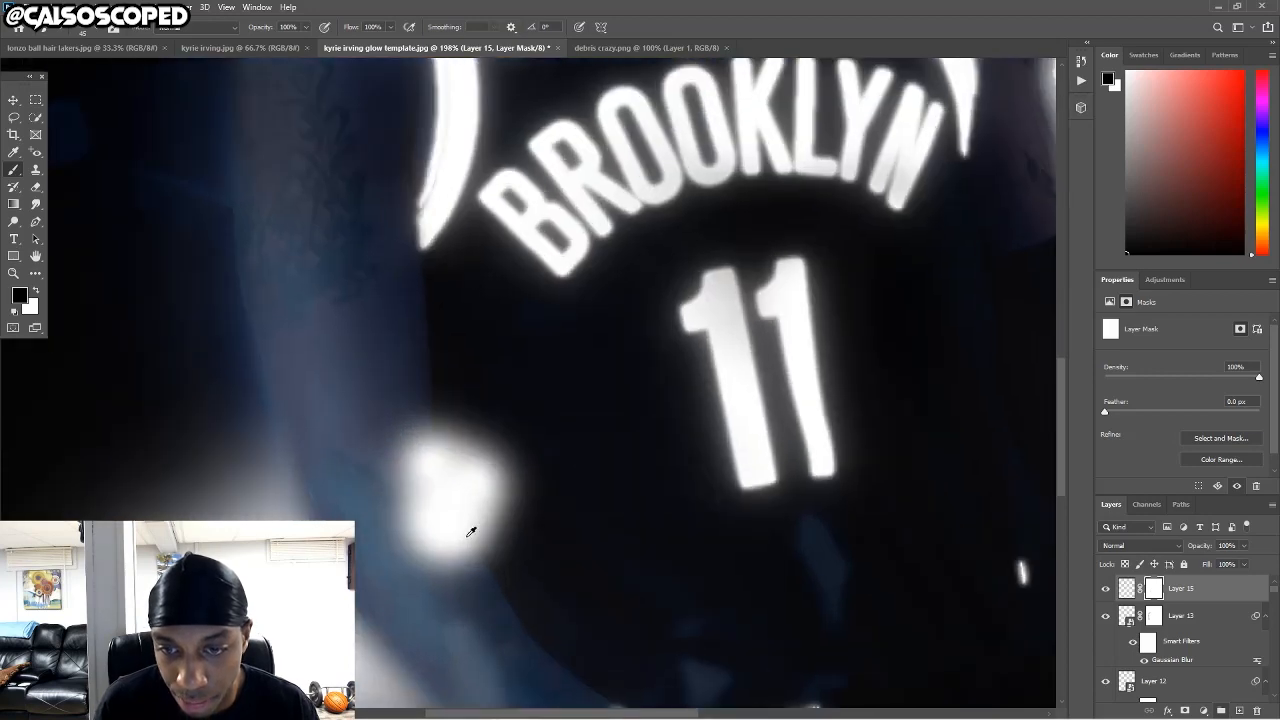
scroll(393, 470, up, 2)
mouse_move(500, 553)
mouse_down()
mouse_move(449, 589)
mouse_move(534, 519)
mouse_move(469, 414)
mouse_move(502, 518)
mouse_move(454, 434)
mouse_move(471, 517)
mouse_up()
key(ctrl+z)
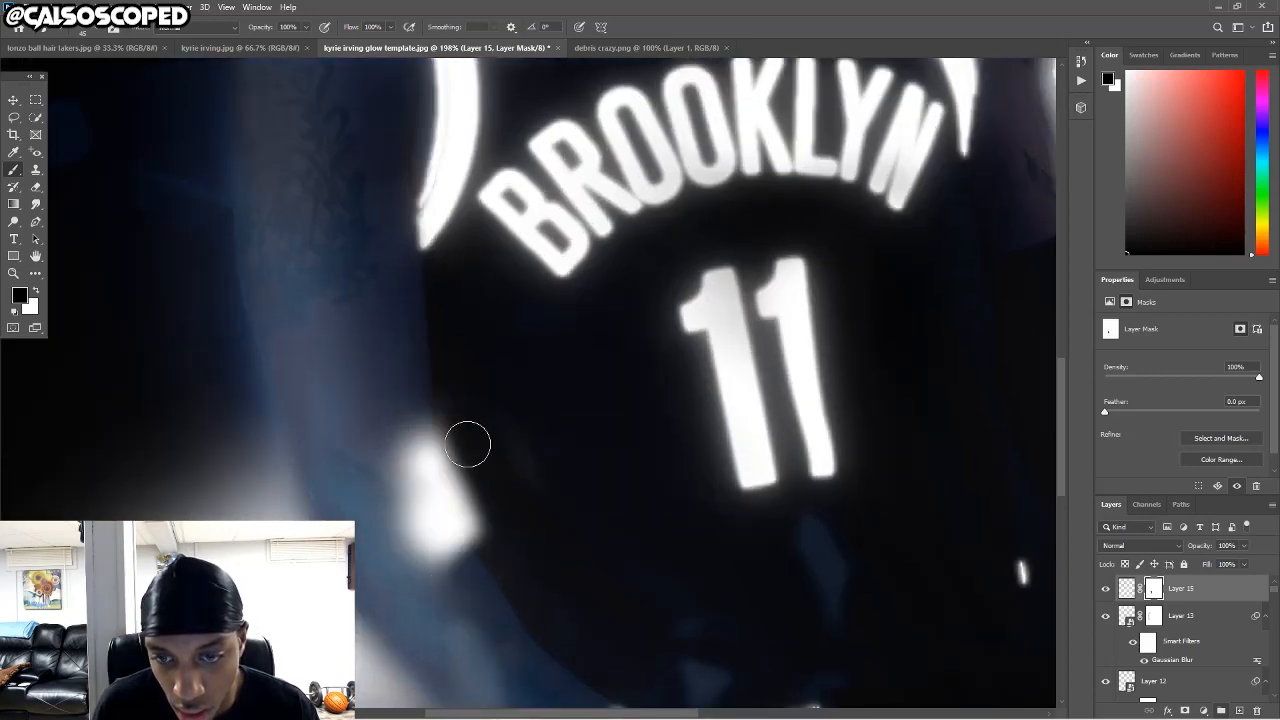
mouse_move(469, 443)
mouse_down()
mouse_move(499, 545)
mouse_move(496, 510)
mouse_move(535, 529)
mouse_move(503, 546)
mouse_move(480, 513)
mouse_move(481, 526)
mouse_move(460, 436)
mouse_move(468, 476)
mouse_up()
key(ctrl+z)
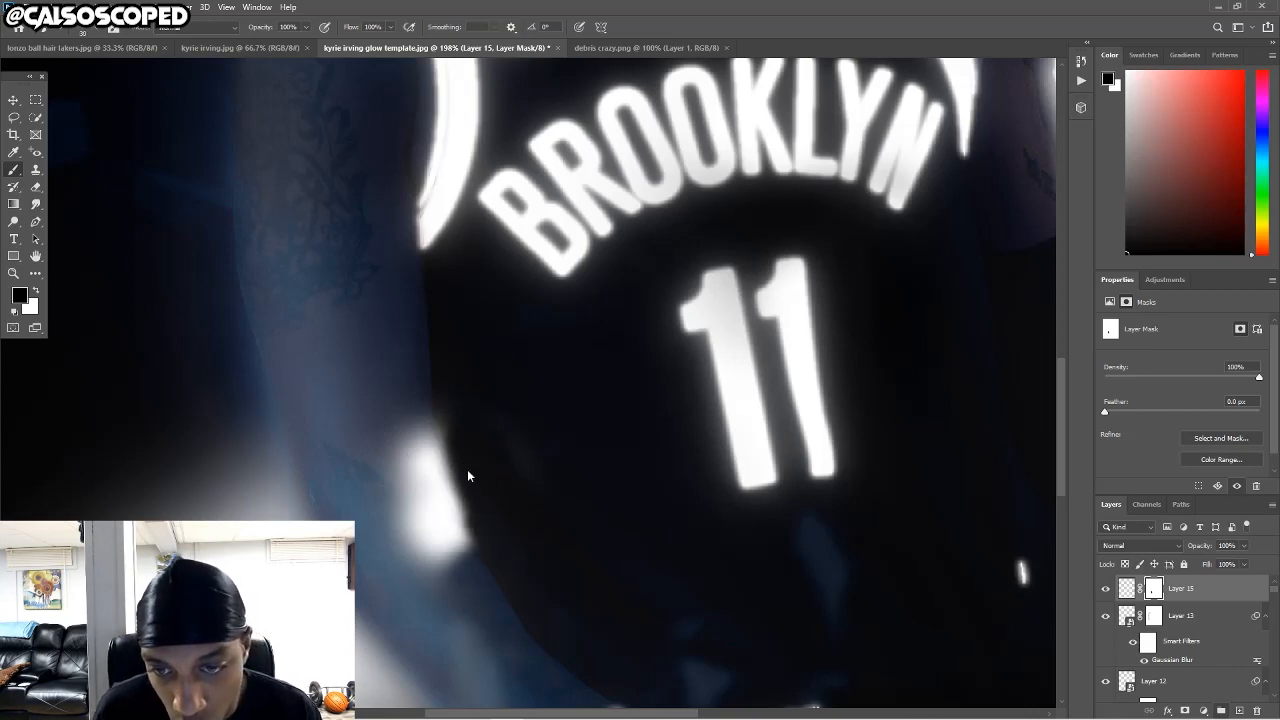
mouse_move(423, 414)
mouse_down()
mouse_move(405, 535)
mouse_move(405, 508)
mouse_move(422, 571)
mouse_move(409, 484)
mouse_move(426, 563)
mouse_move(429, 552)
mouse_move(465, 574)
mouse_move(445, 560)
mouse_move(512, 574)
mouse_move(490, 547)
mouse_move(477, 473)
mouse_up()
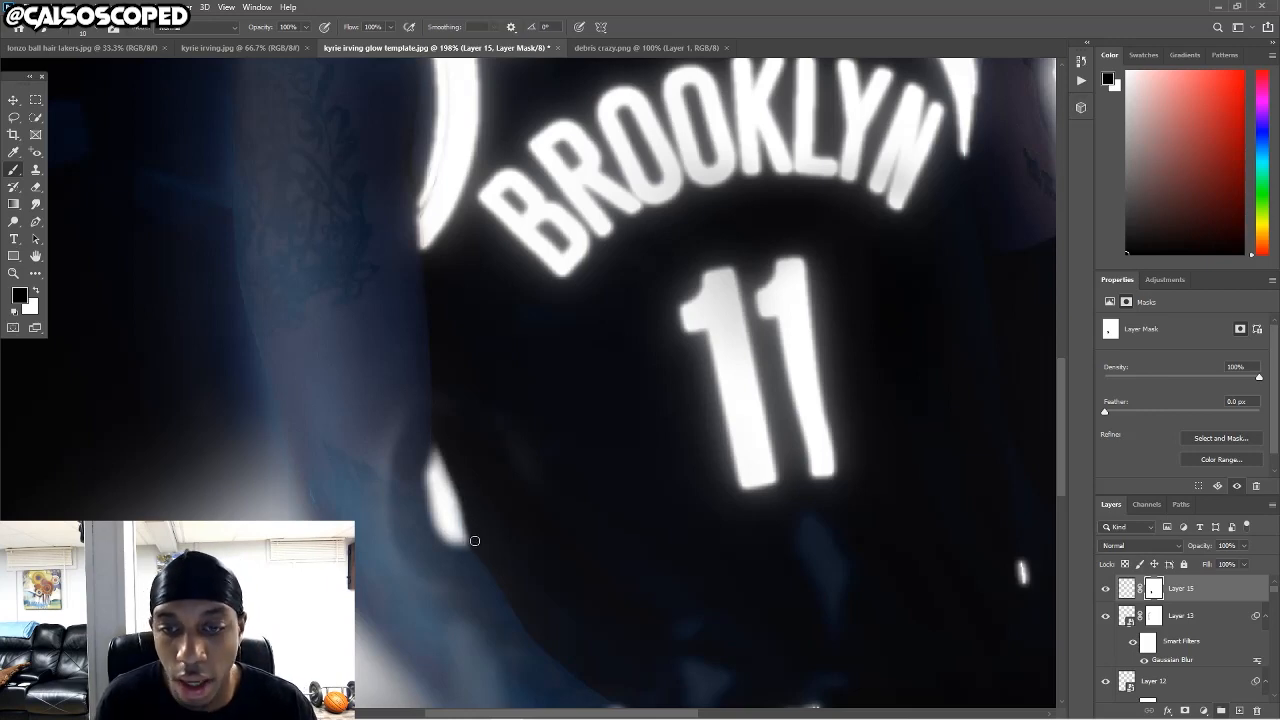
scroll(608, 549, down, 6)
scroll(448, 522, up, 6)
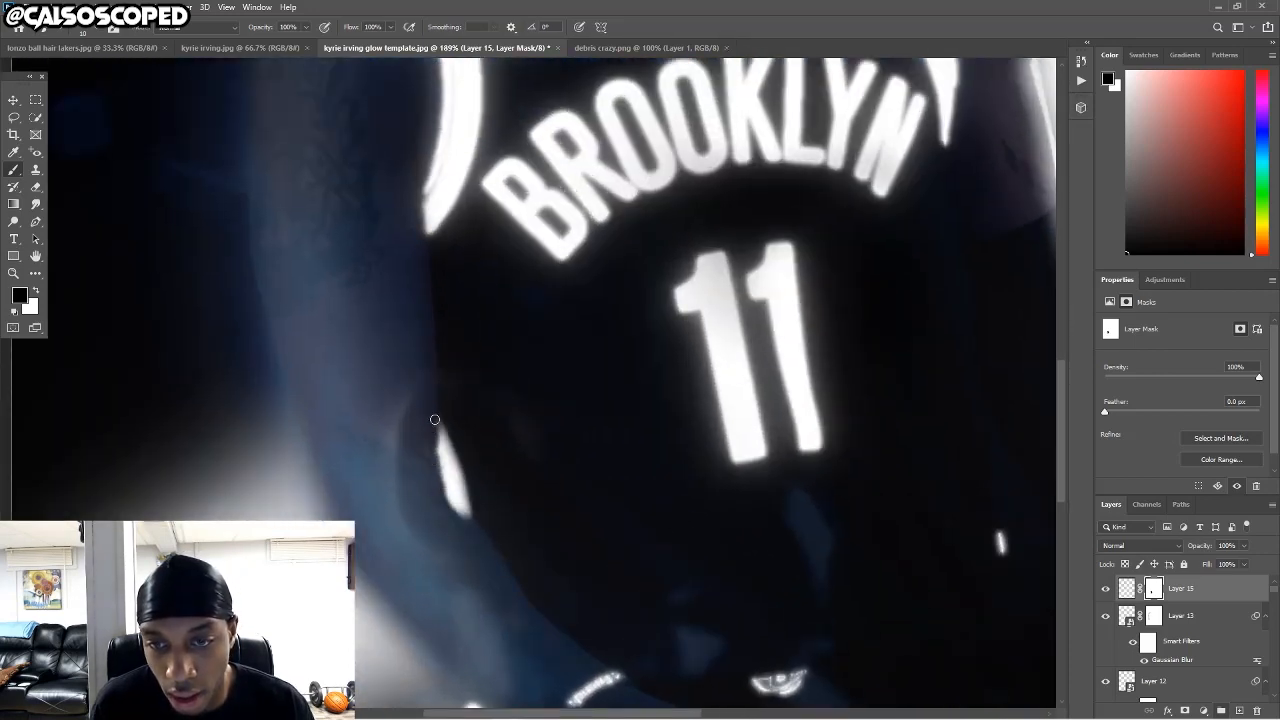
scroll(455, 472, down, 6)
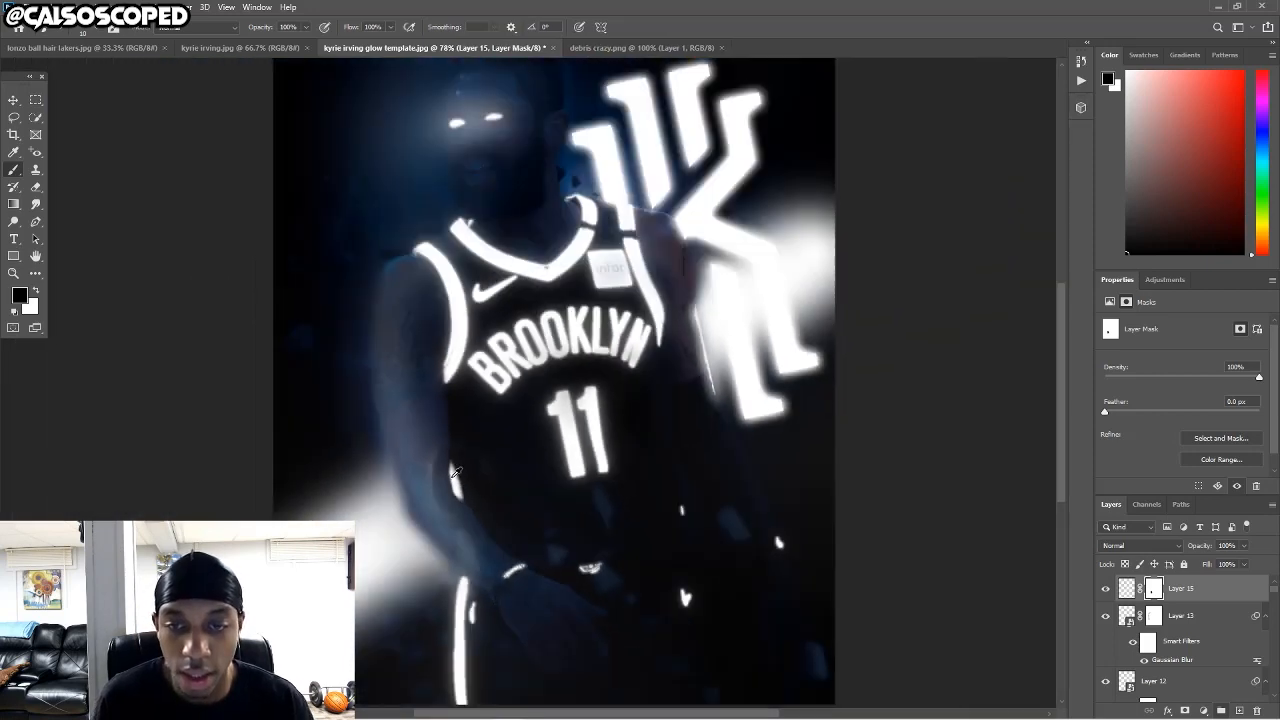
scroll(642, 404, up, 2)
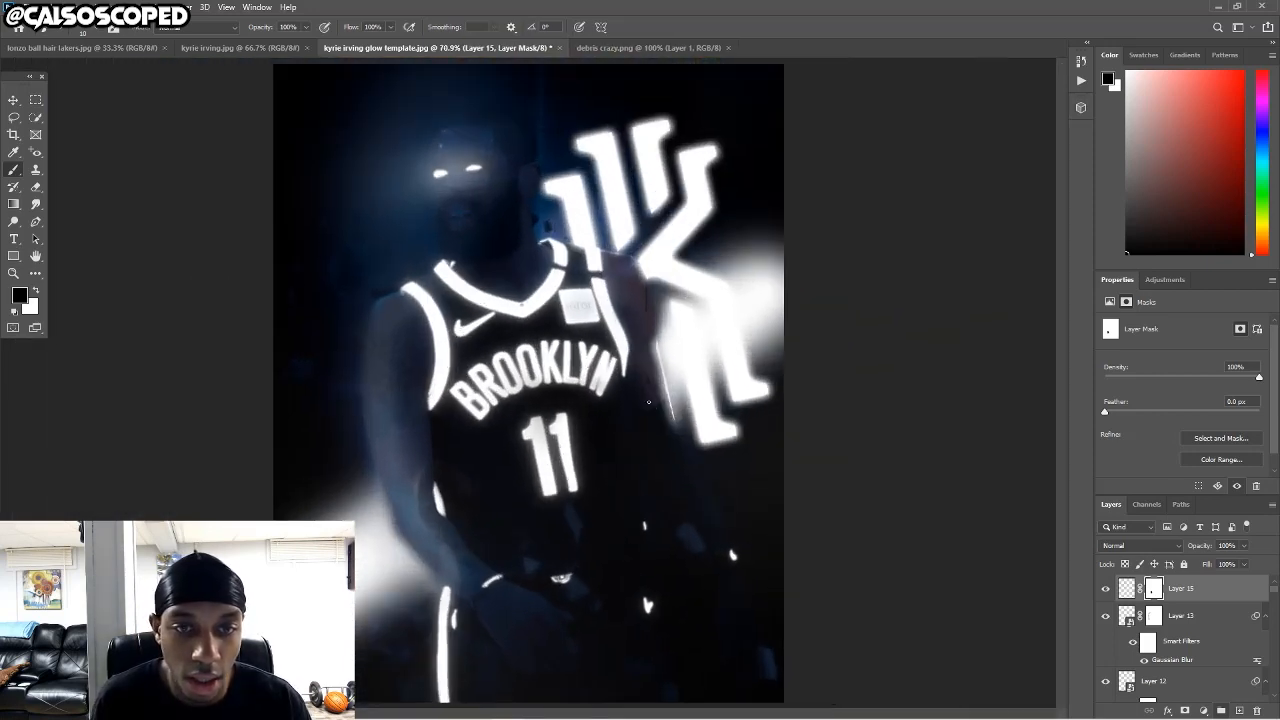
scroll(642, 410, up, 3)
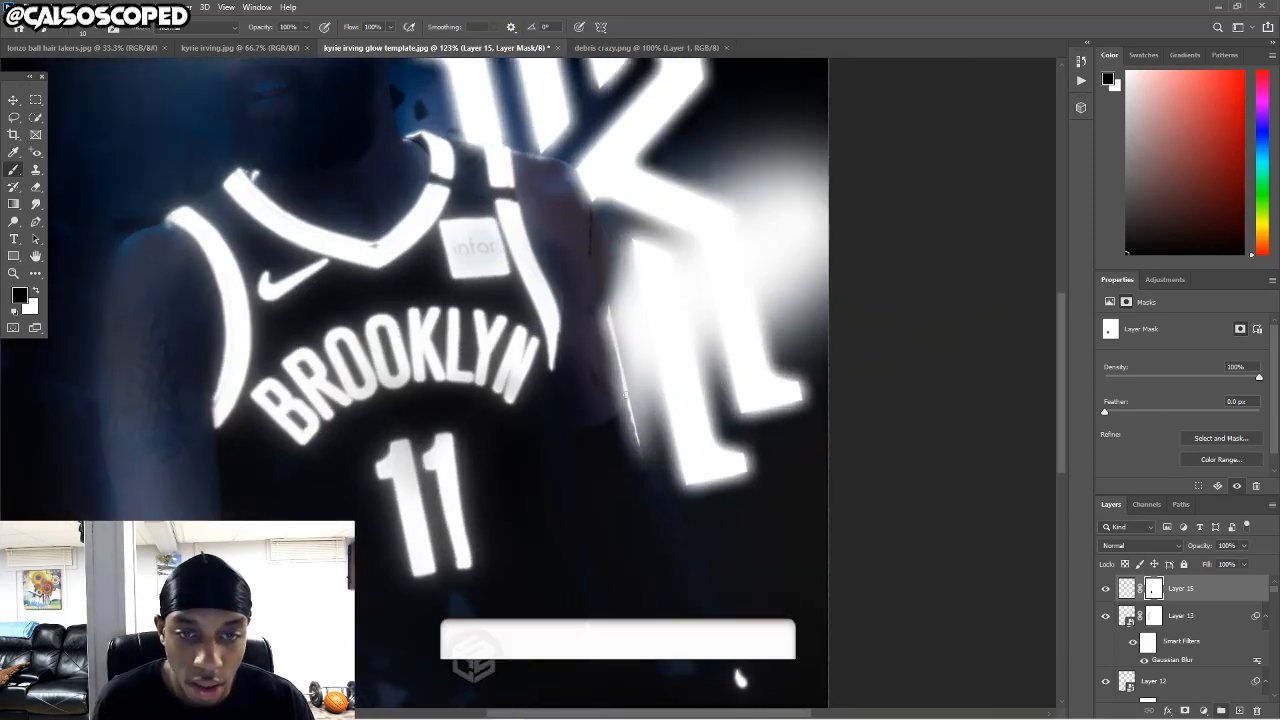
scroll(627, 414, down, 2)
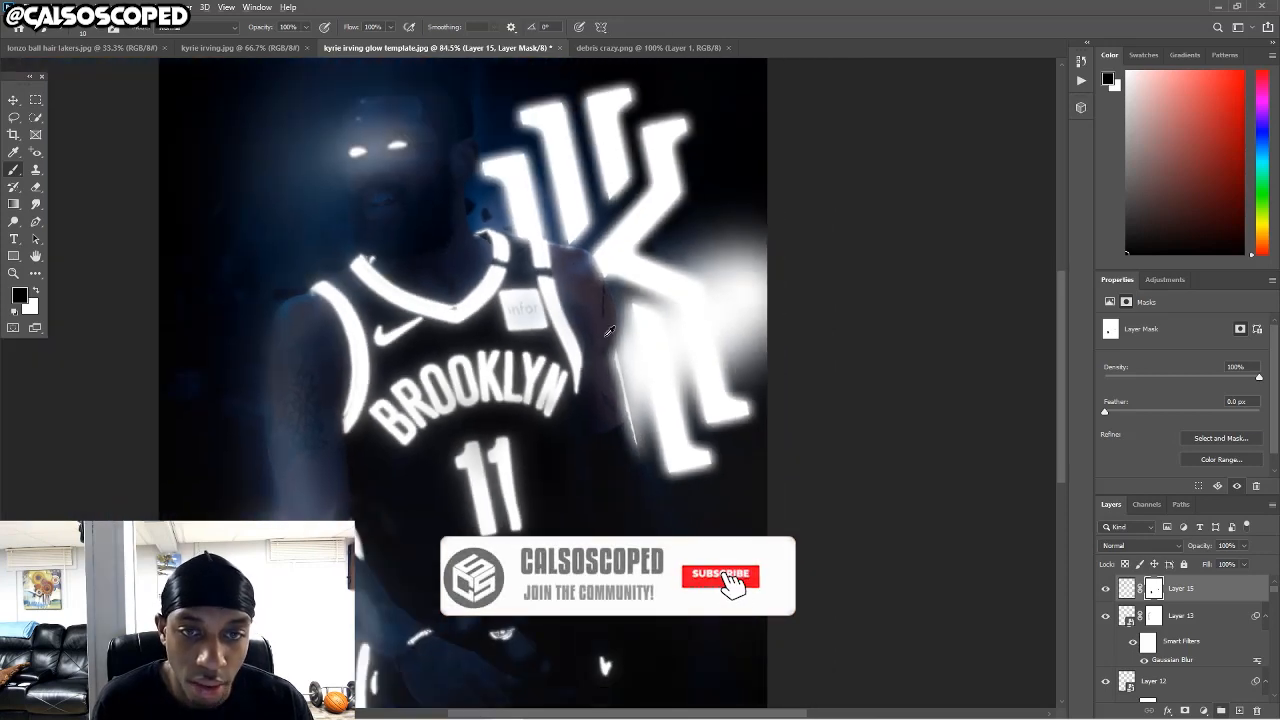
Create a layer above Layer 15, paint soft white strokes along both arms, the shoulders and neck, and set it to Soft Light.
click(1239, 710)
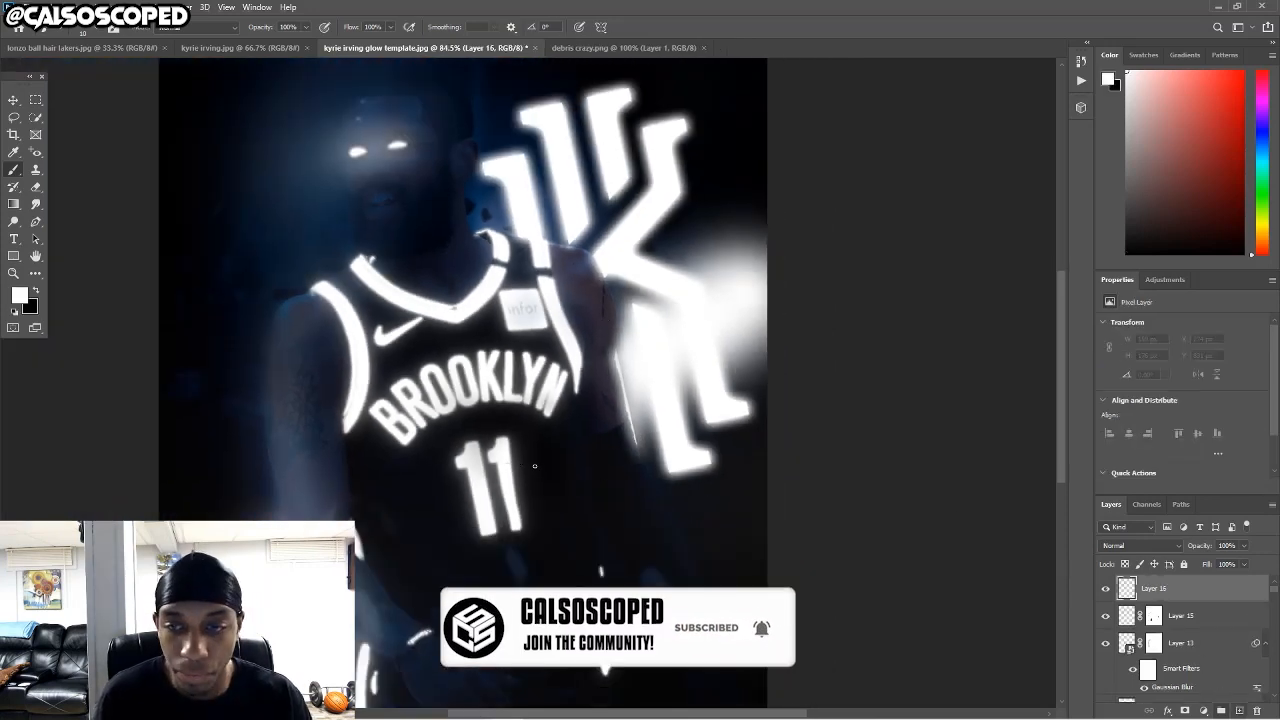
key(x)
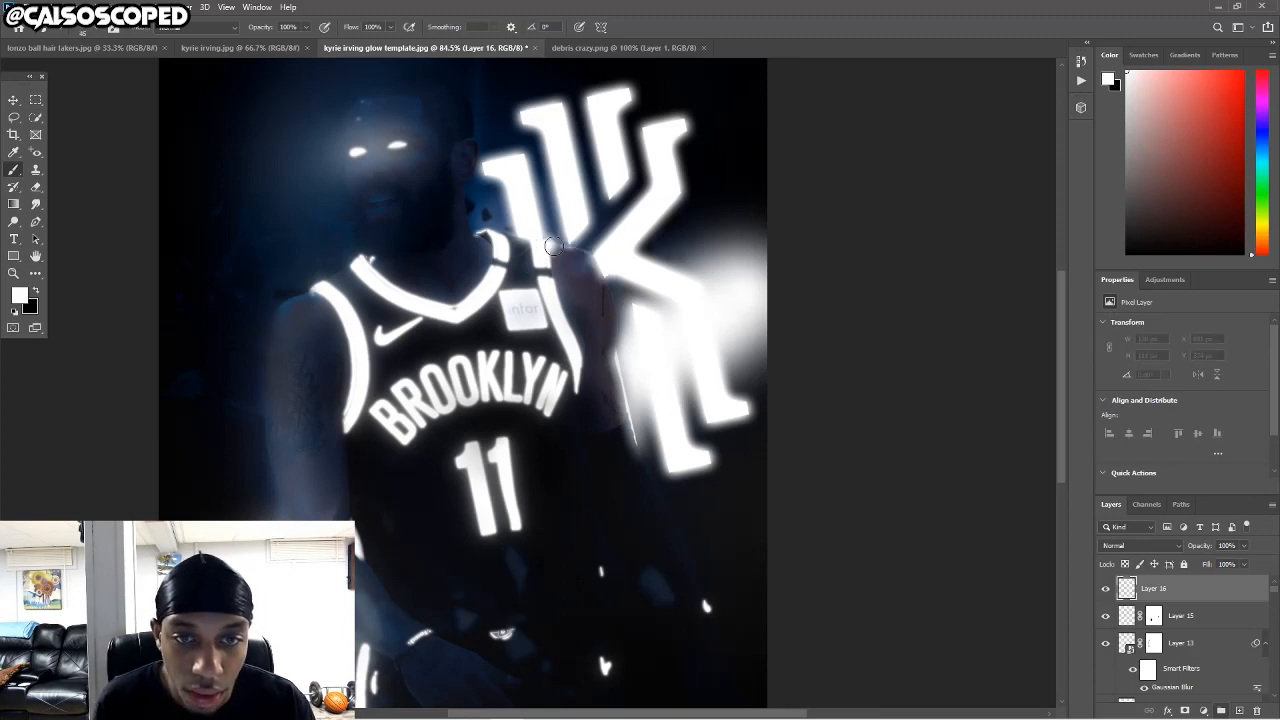
drag(554, 246, 593, 269)
key(ctrl+z)
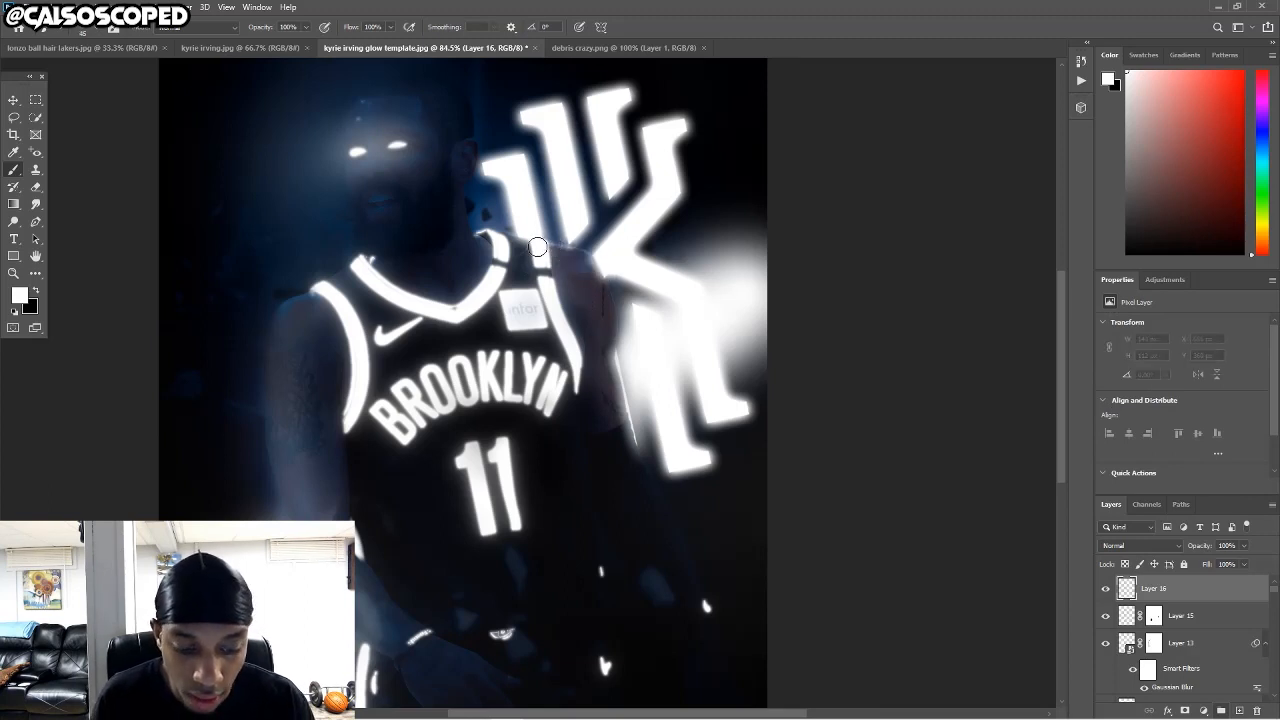
mouse_move(290, 312)
mouse_down()
mouse_move(285, 343)
mouse_move(298, 512)
mouse_up()
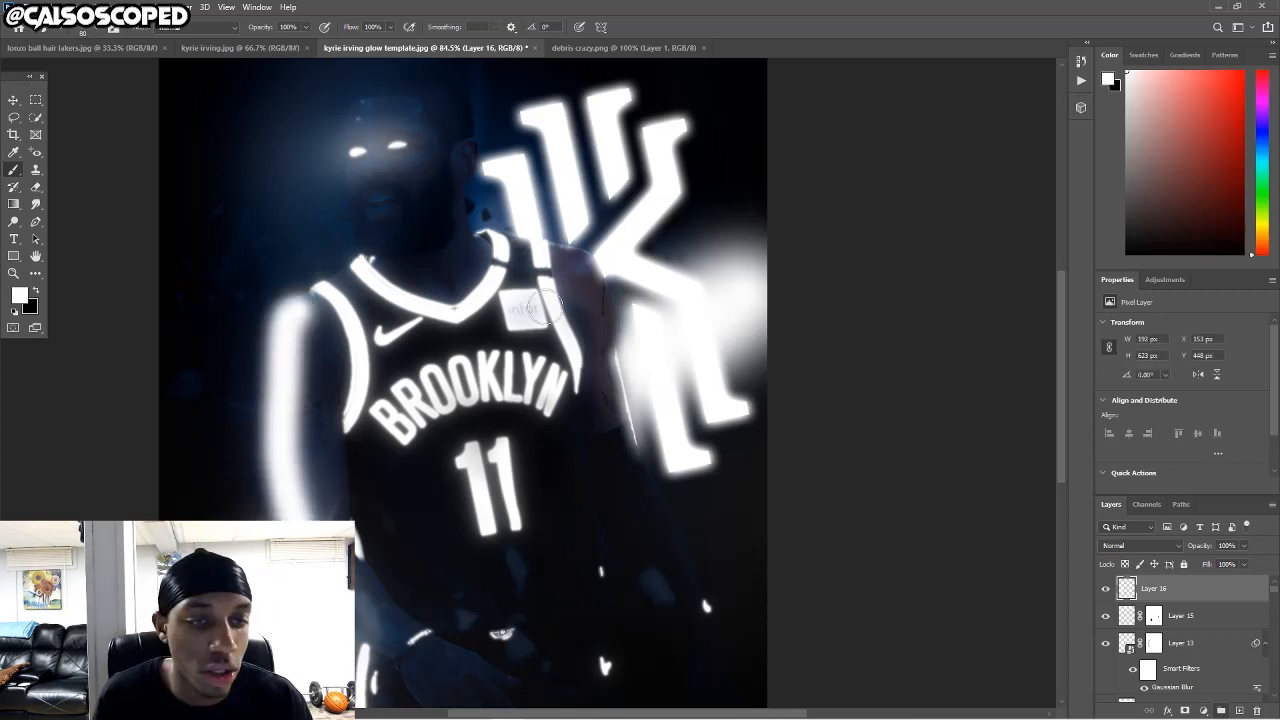
mouse_move(490, 232)
mouse_down()
mouse_move(591, 276)
mouse_move(647, 468)
mouse_up()
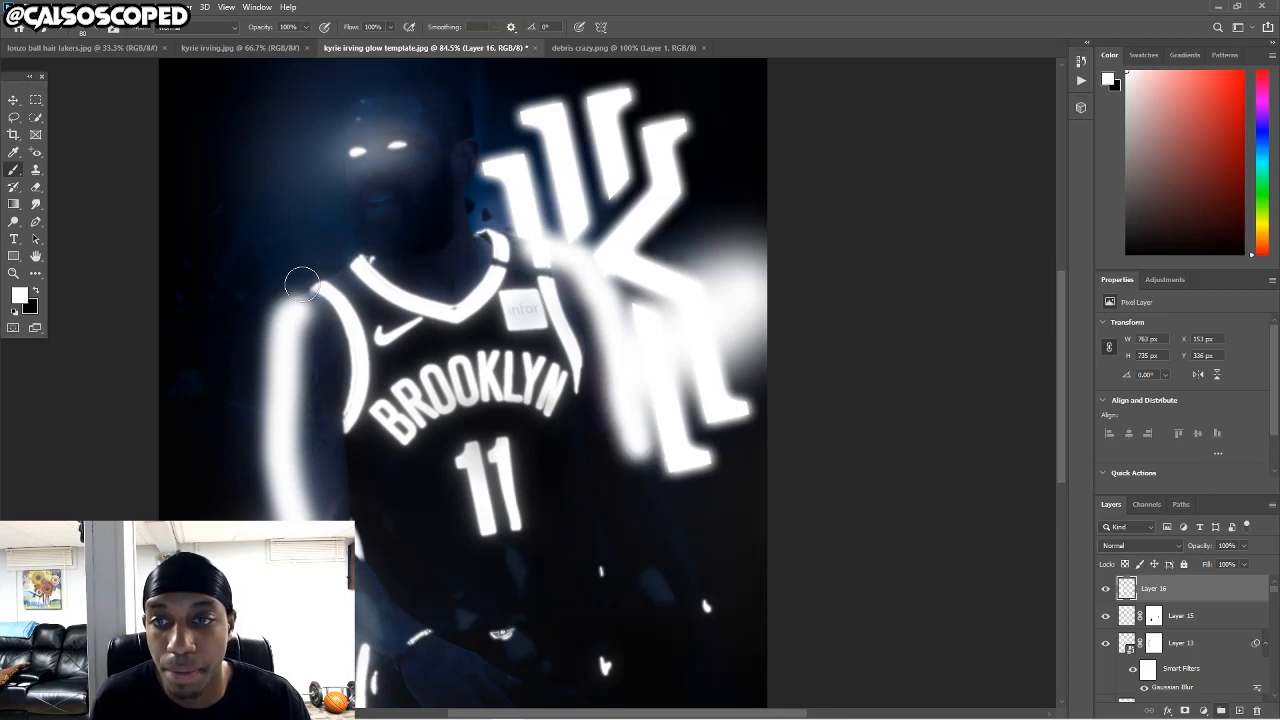
mouse_move(301, 283)
mouse_down()
mouse_move(485, 229)
mouse_move(534, 242)
mouse_move(470, 230)
mouse_move(462, 180)
mouse_move(486, 238)
mouse_up()
key(ctrl+z)
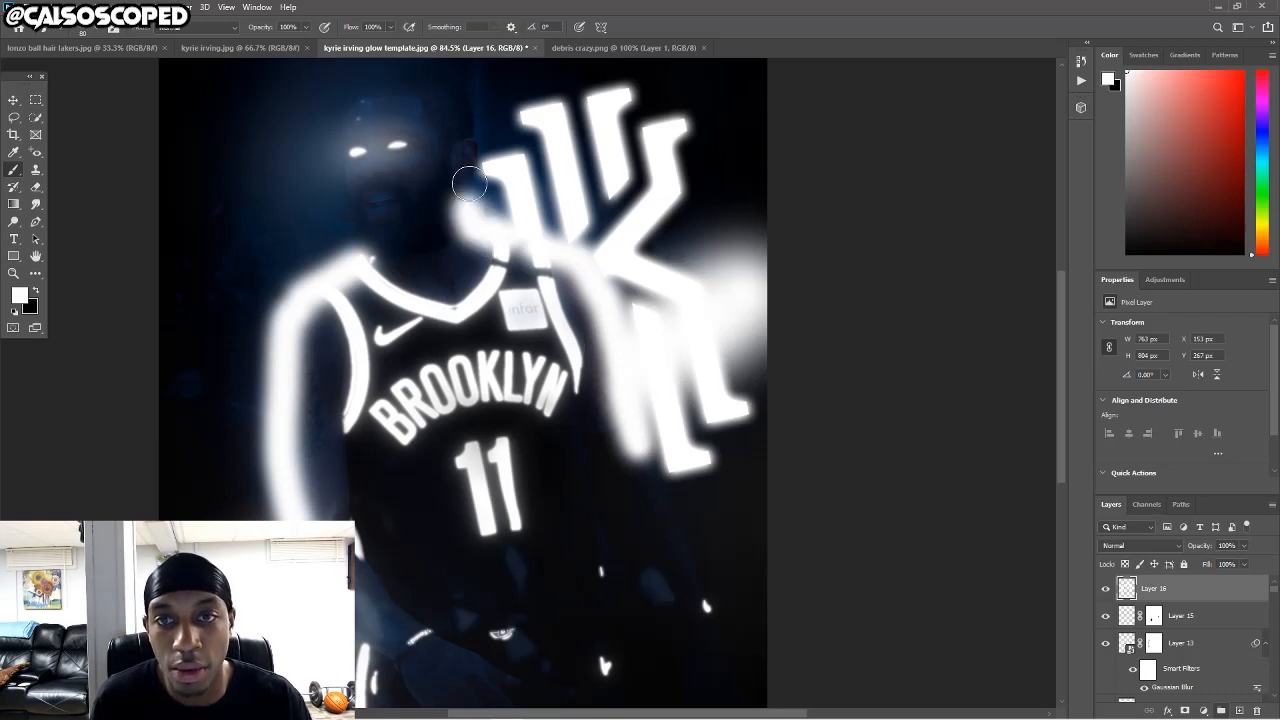
drag(469, 183, 478, 142)
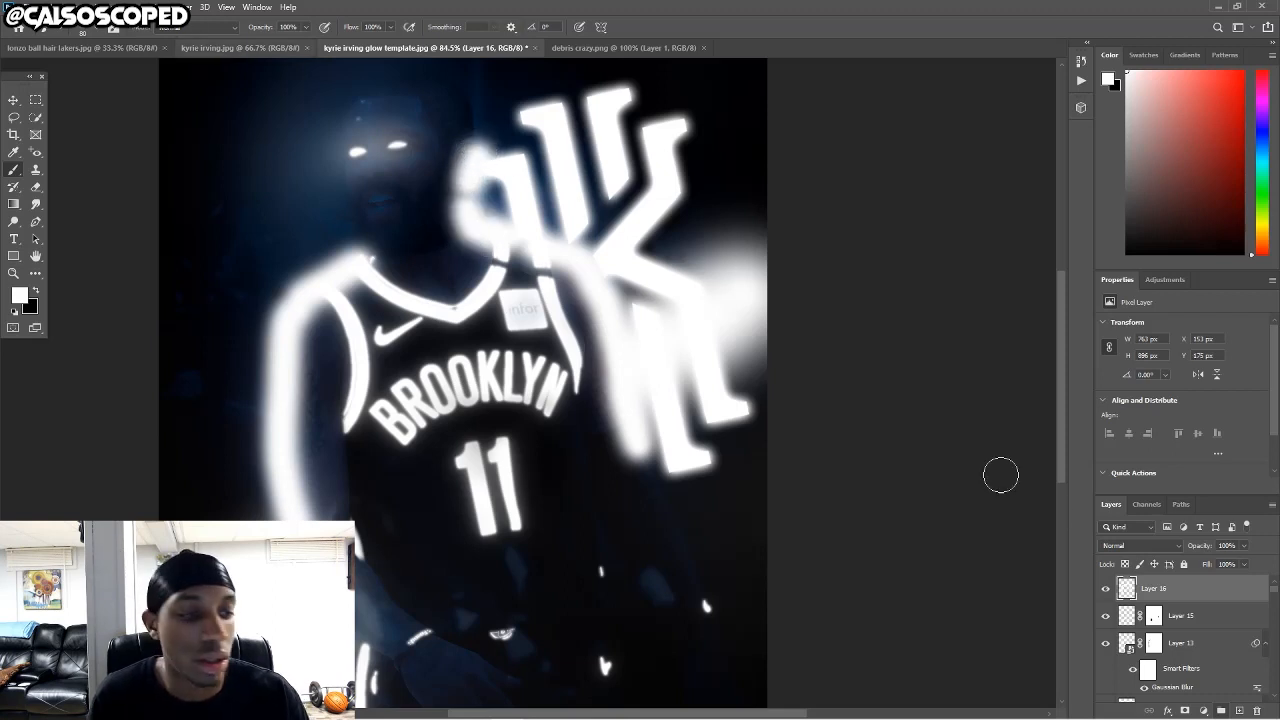
click(1118, 545)
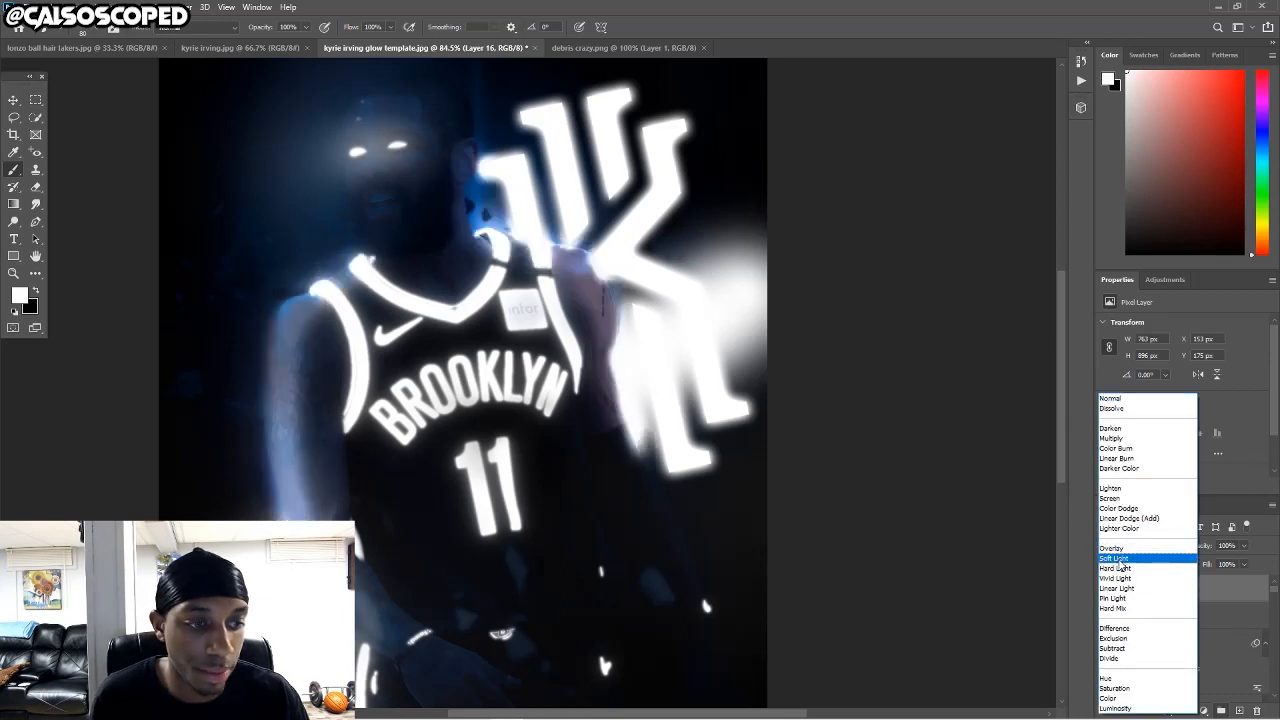
click(1118, 558)
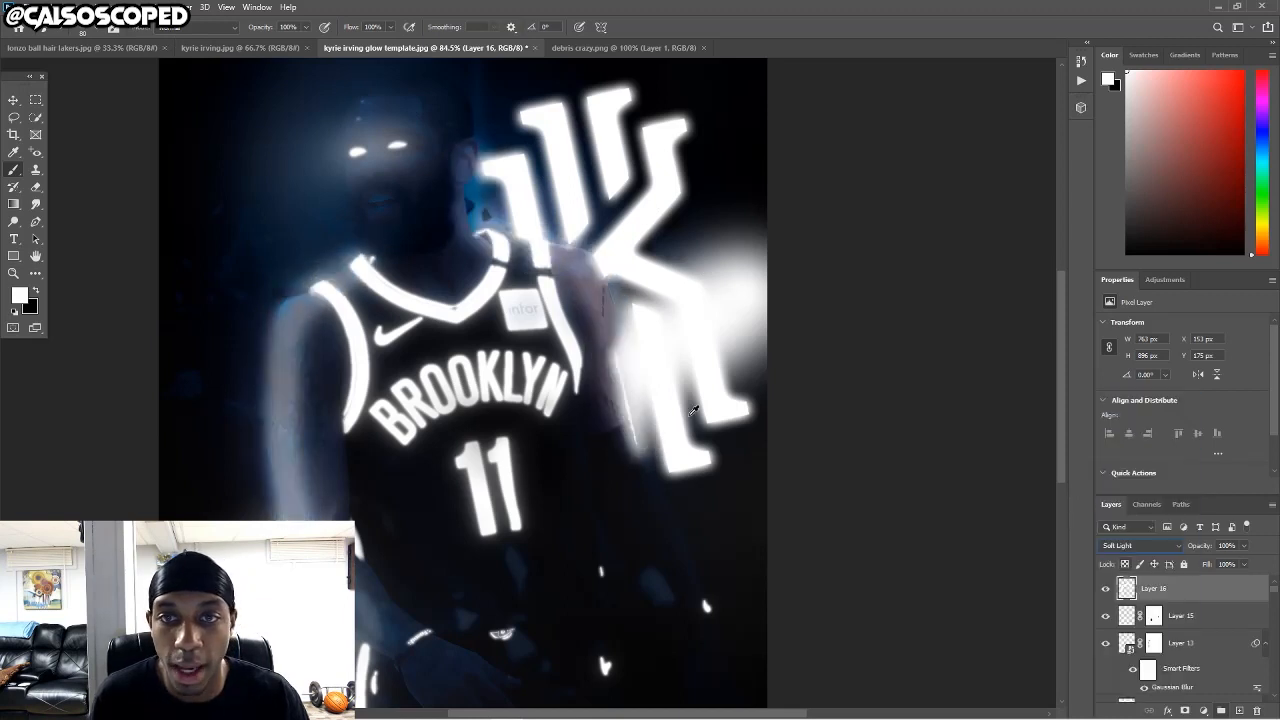
Mask Layer 16 and paint away the glow spilling outside the arm, shoulders and neck with a smaller black brush.
click(1184, 710)
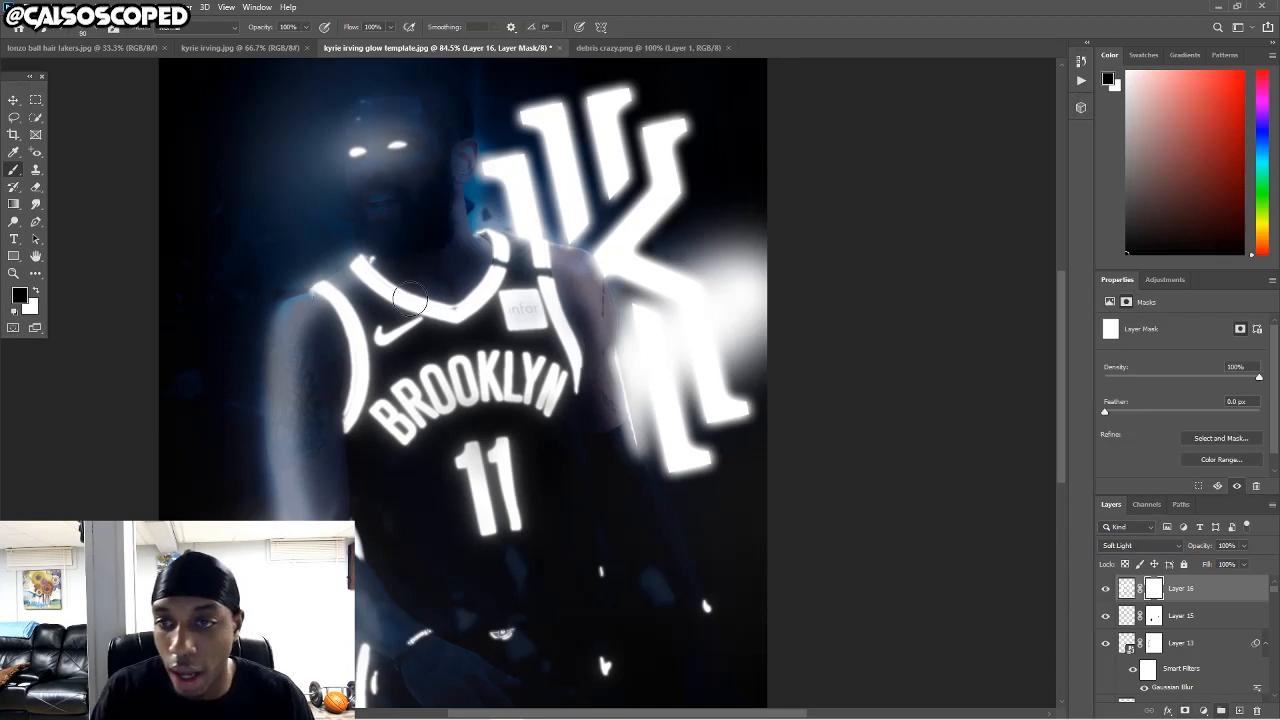
key(bracketleft)
key(bracketleft)
key(bracketleft)
mouse_move(297, 278)
mouse_down()
mouse_move(348, 251)
mouse_move(308, 264)
mouse_up()
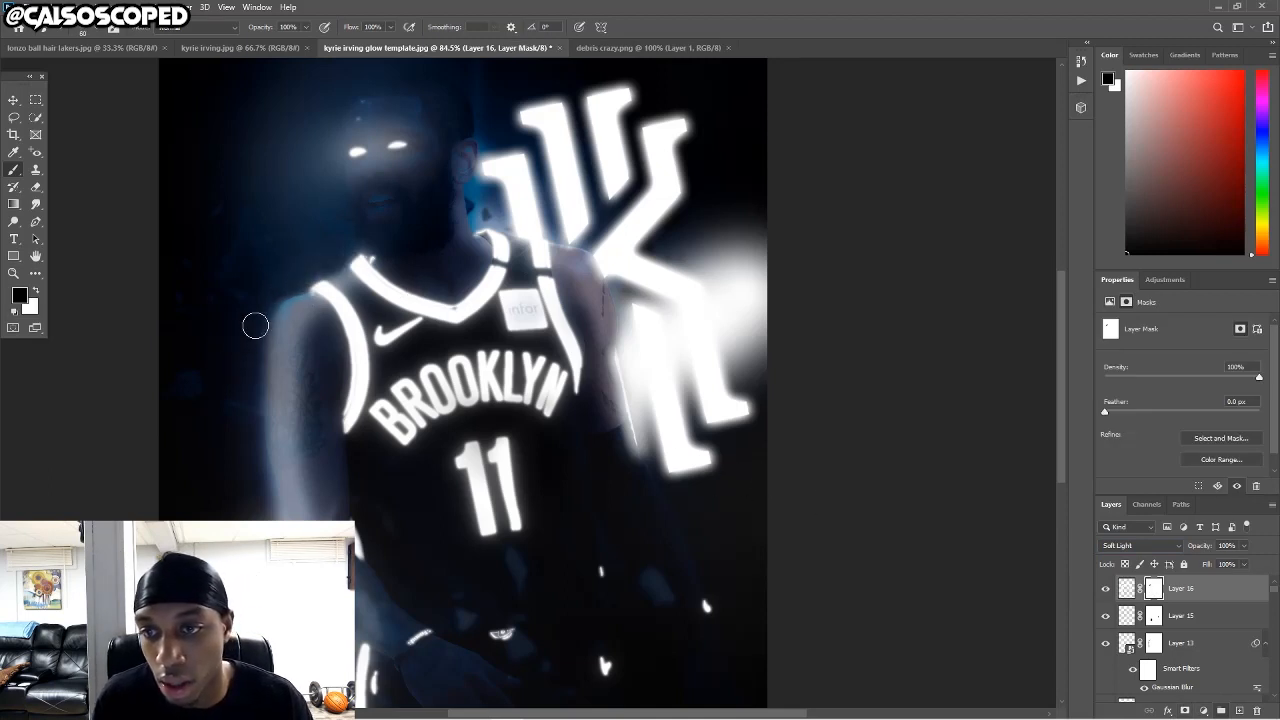
mouse_move(255, 325)
mouse_down()
mouse_move(243, 488)
mouse_move(276, 497)
mouse_up()
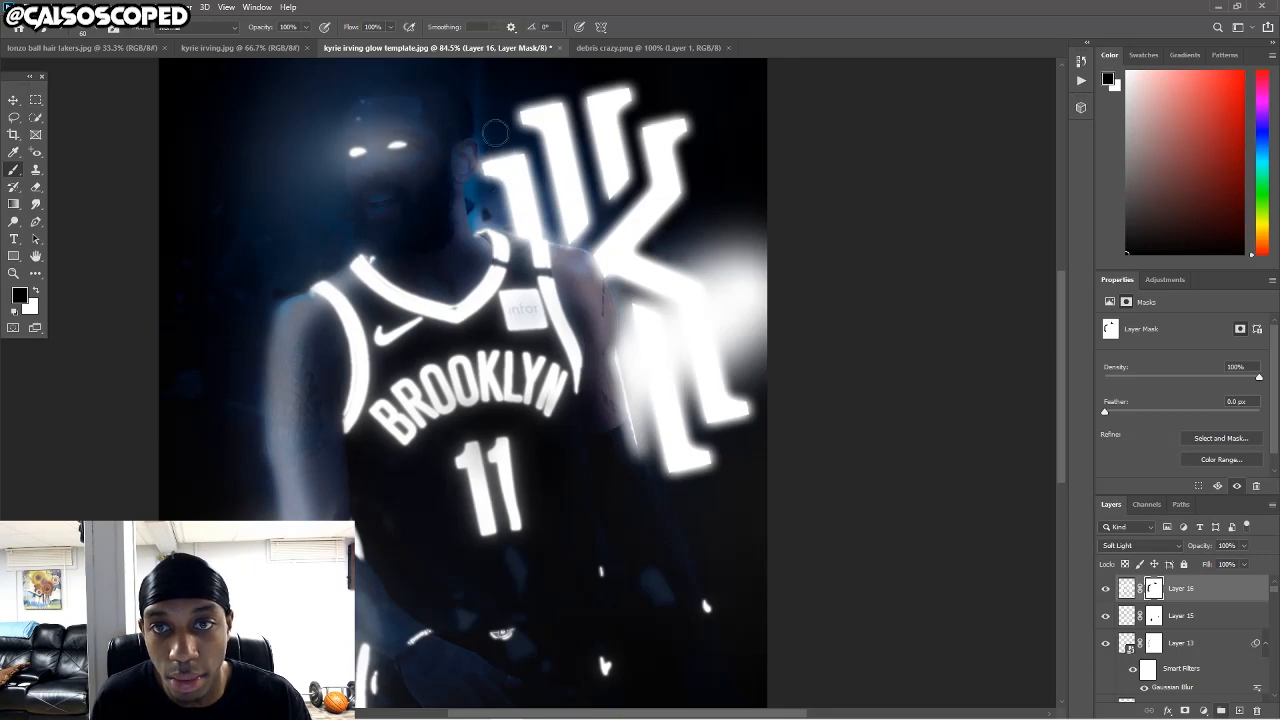
Paint a soft white rim light over the top of the player's head on Layer 16.
scroll(475, 170, down, 3)
scroll(470, 140, up, 2)
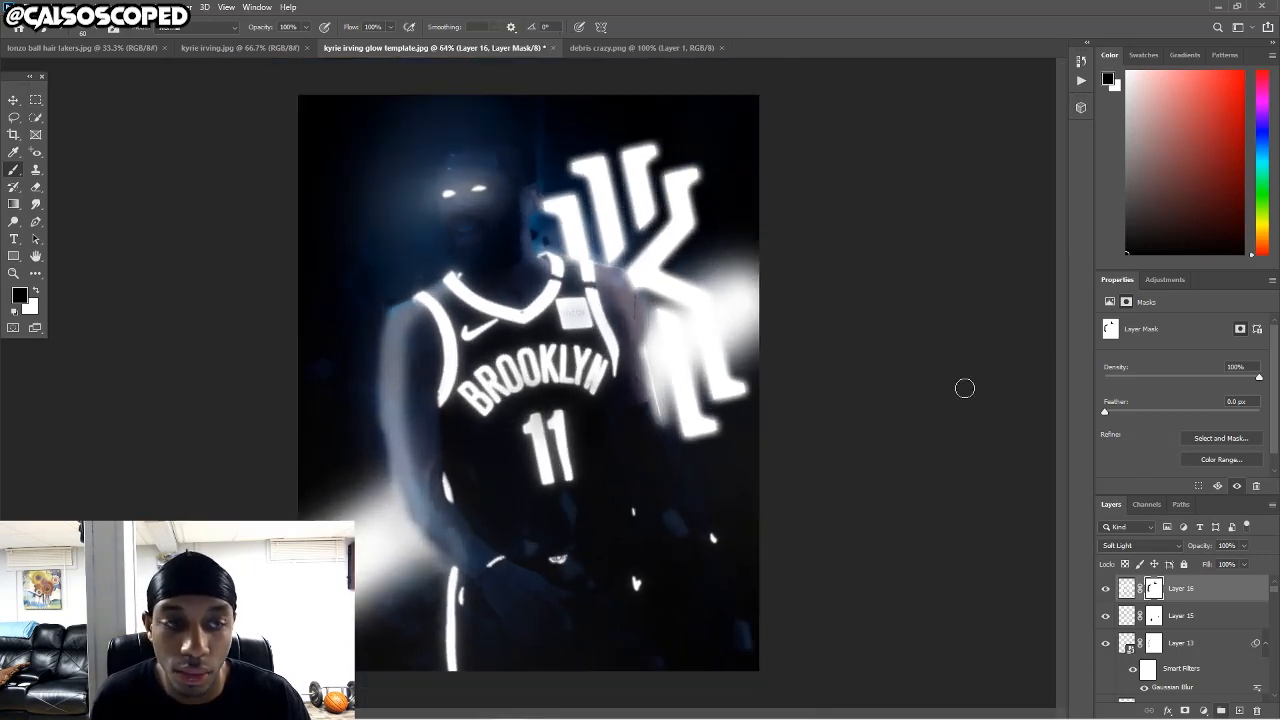
click(1127, 588)
key(x)
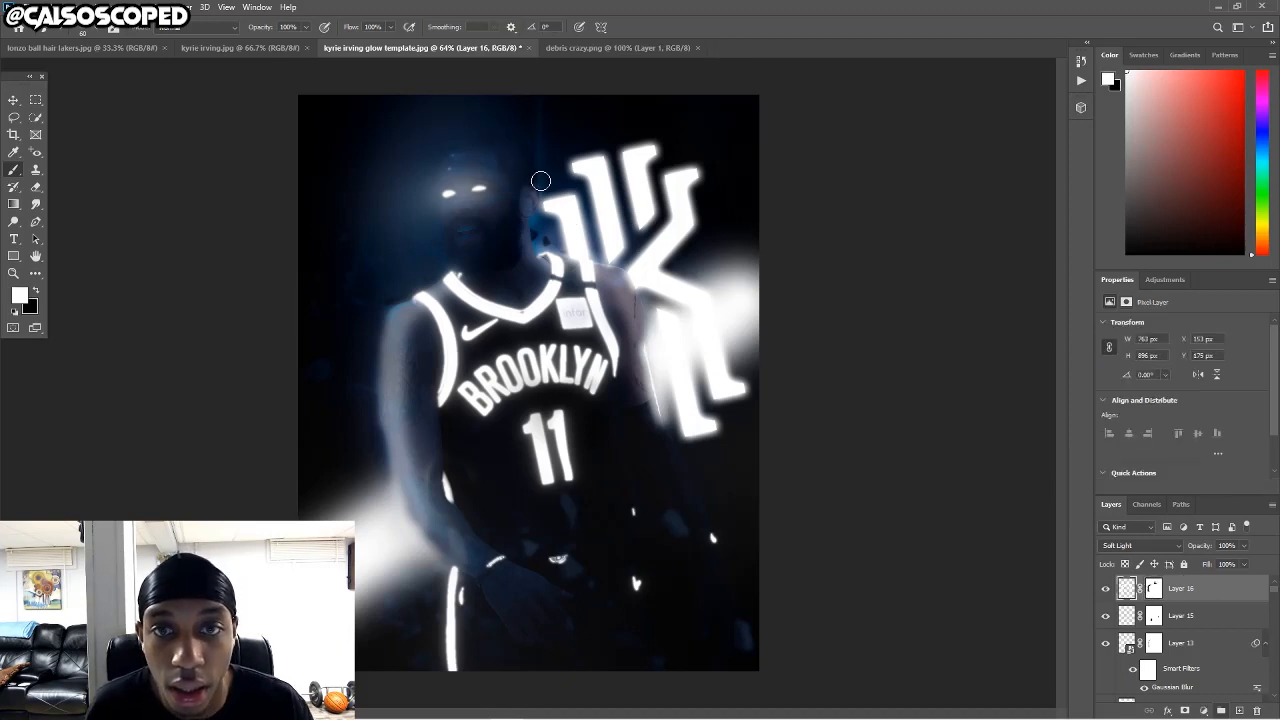
mouse_move(534, 168)
mouse_down()
mouse_move(510, 130)
mouse_move(456, 127)
mouse_move(497, 130)
mouse_move(457, 138)
mouse_move(498, 147)
mouse_up()
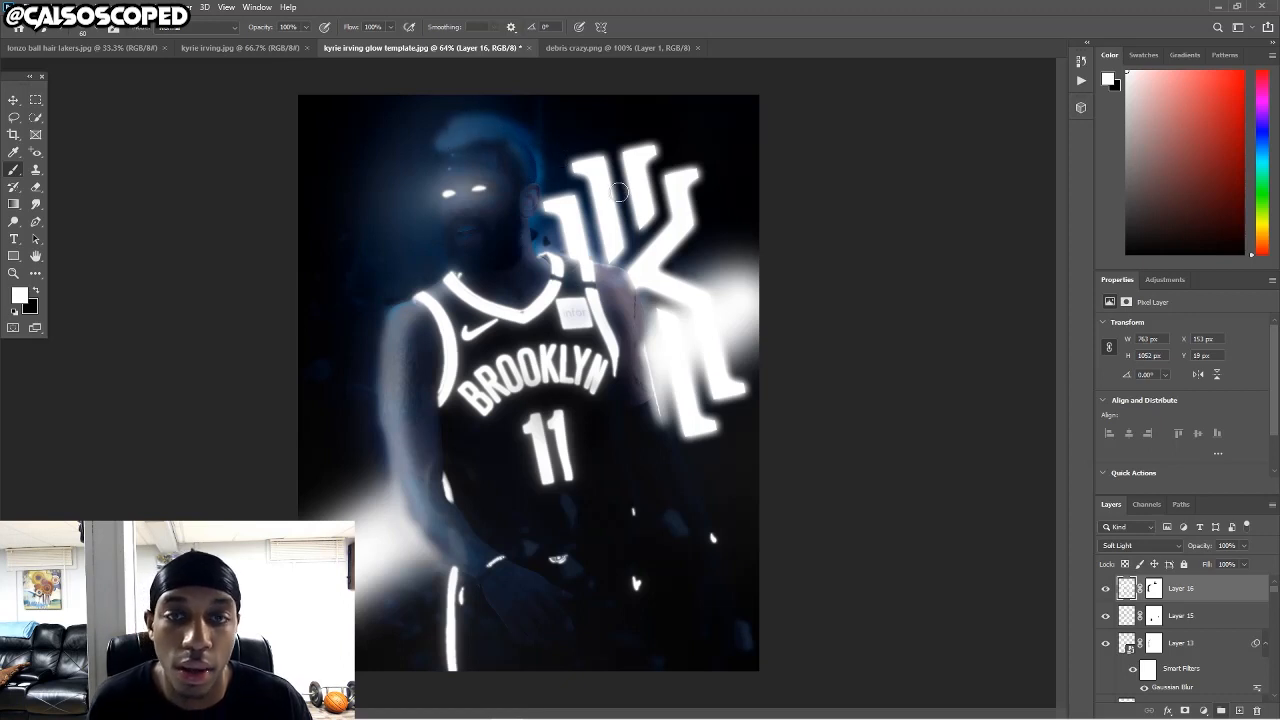
Paint in black on Layer 16's mask to remove the rim light spilling beyond the head's outline.
click(1154, 588)
key(x)
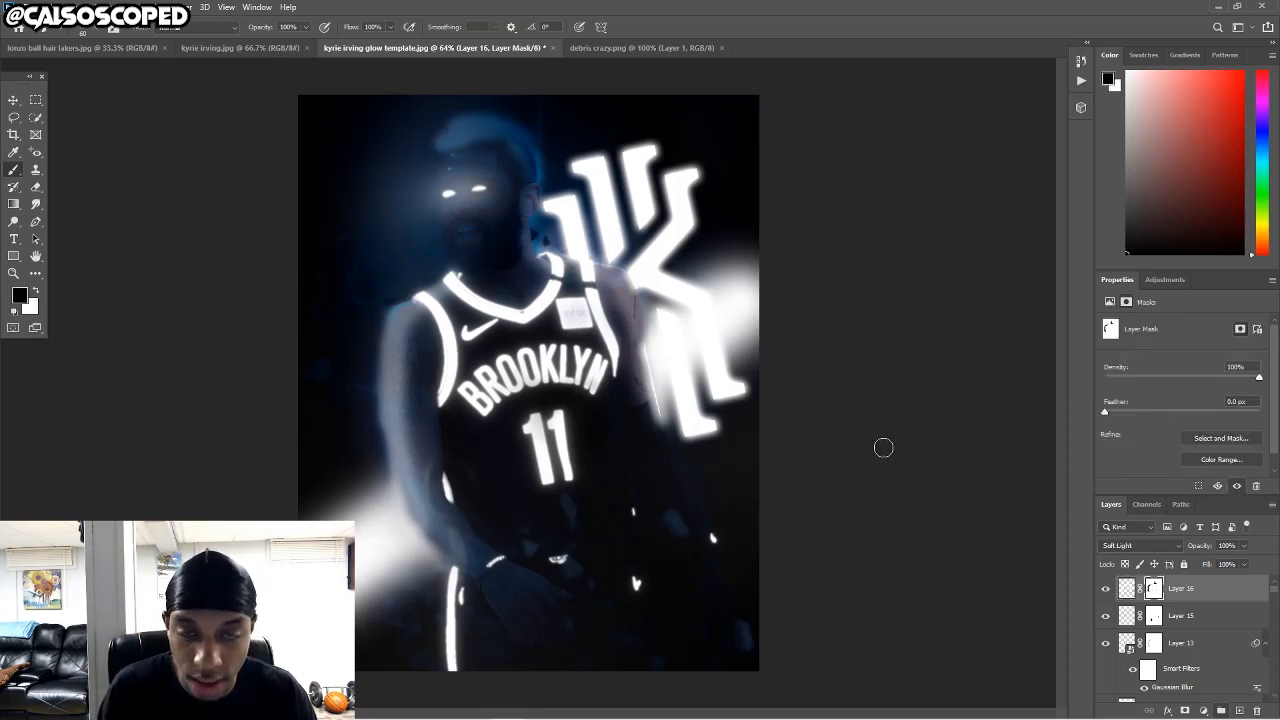
mouse_move(418, 137)
mouse_down()
mouse_move(467, 105)
mouse_move(441, 135)
mouse_up()
drag(512, 111, 548, 156)
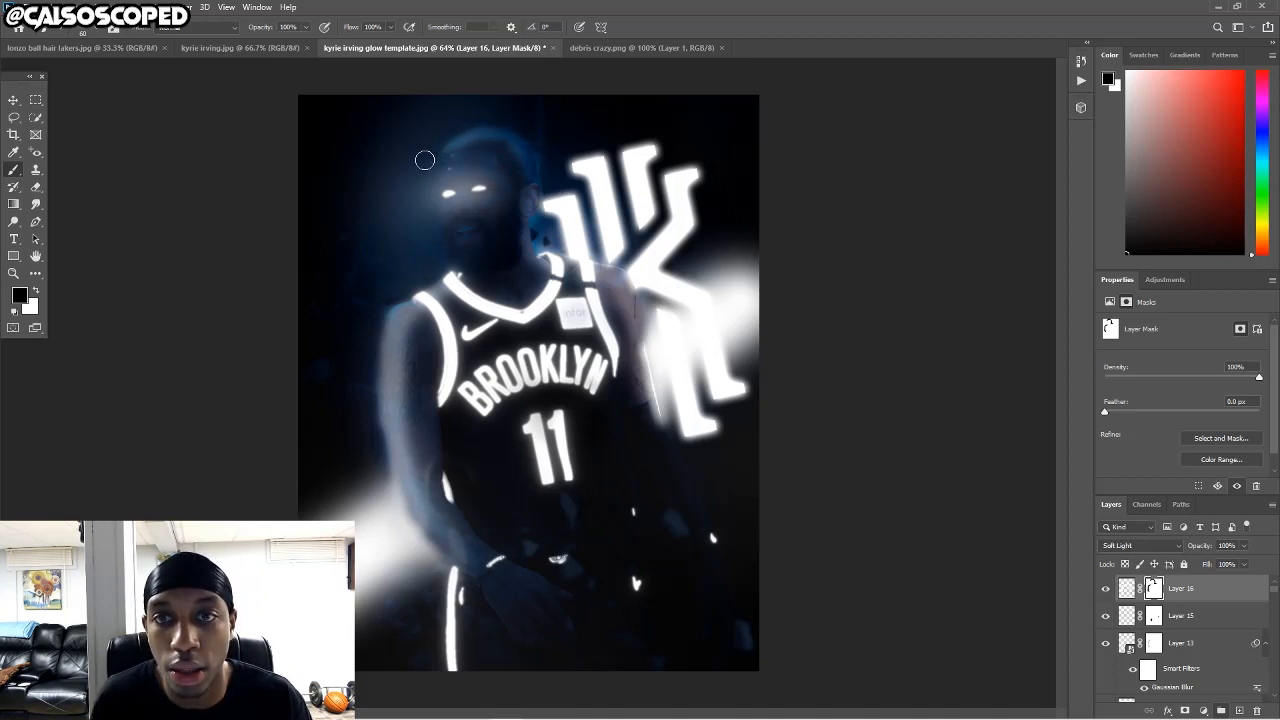
click(15, 222)
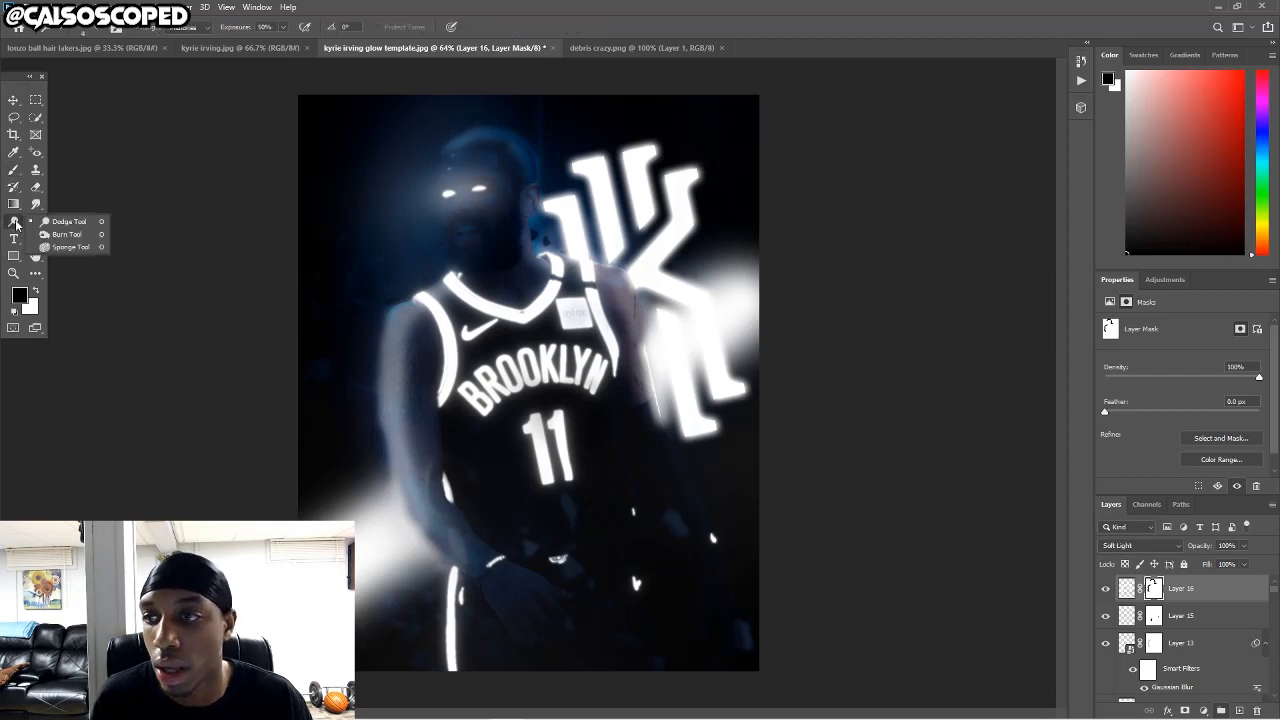
click(117, 32)
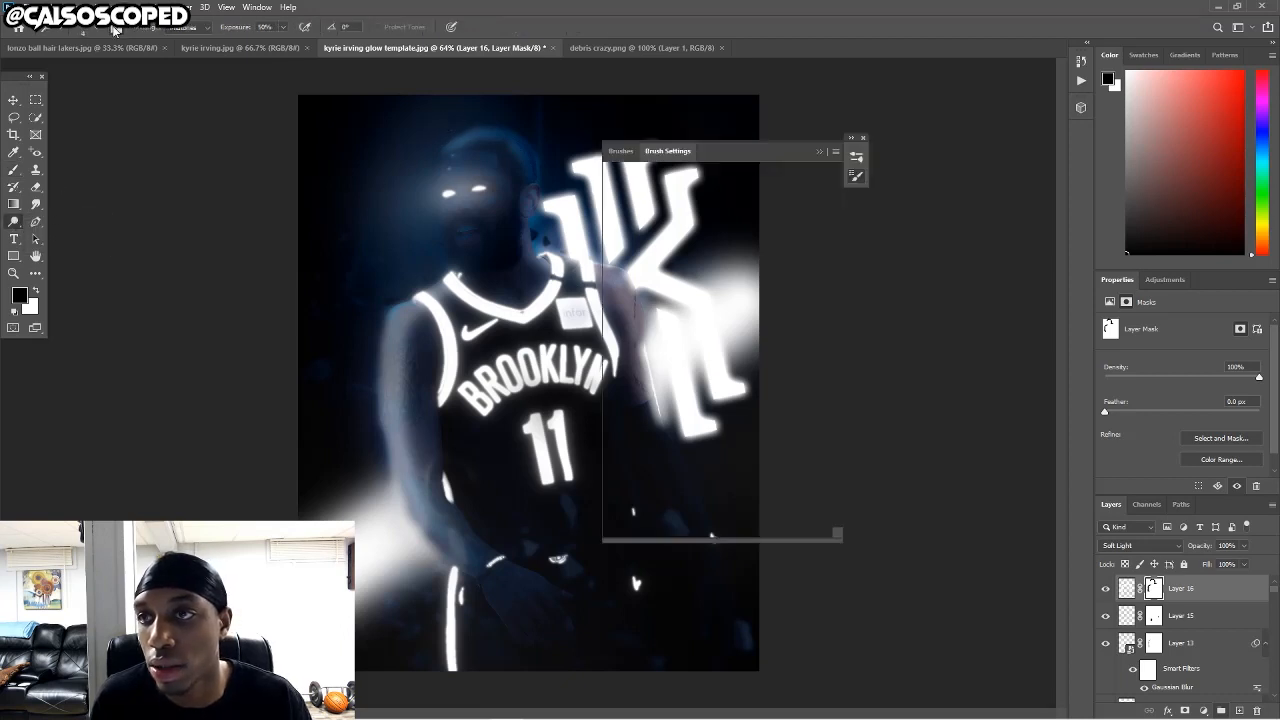
click(819, 152)
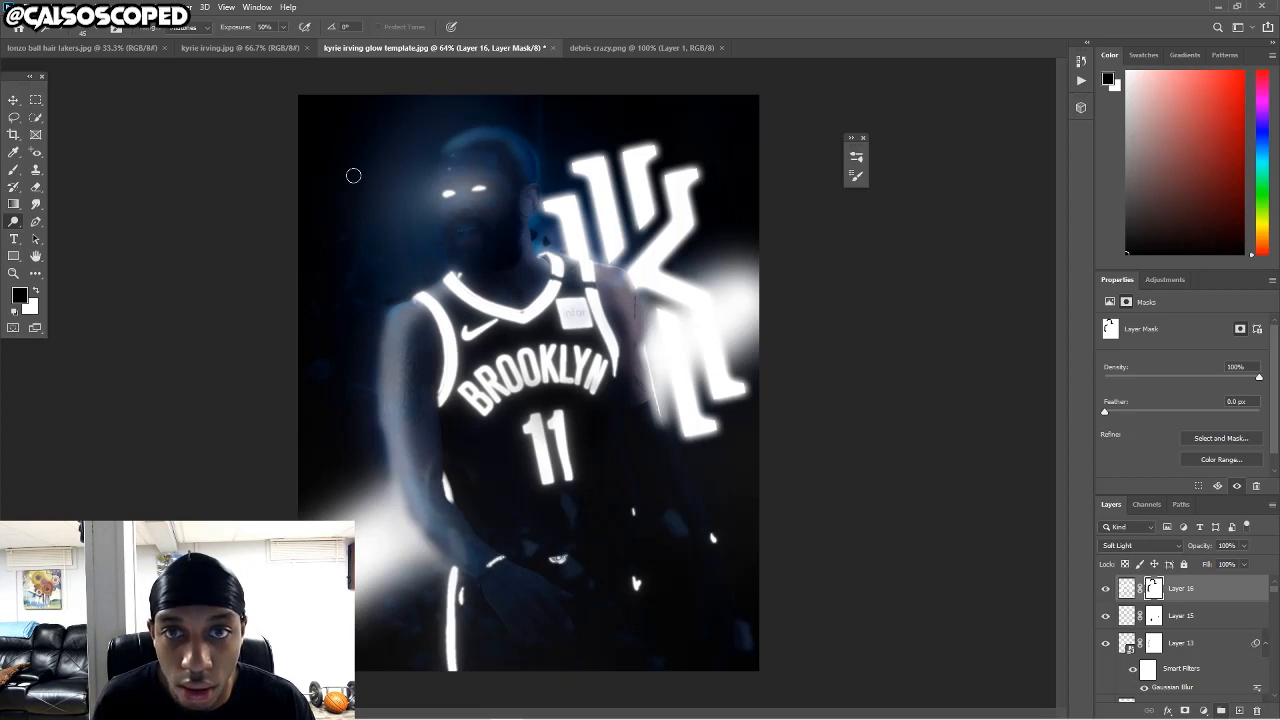
right_click(16, 224)
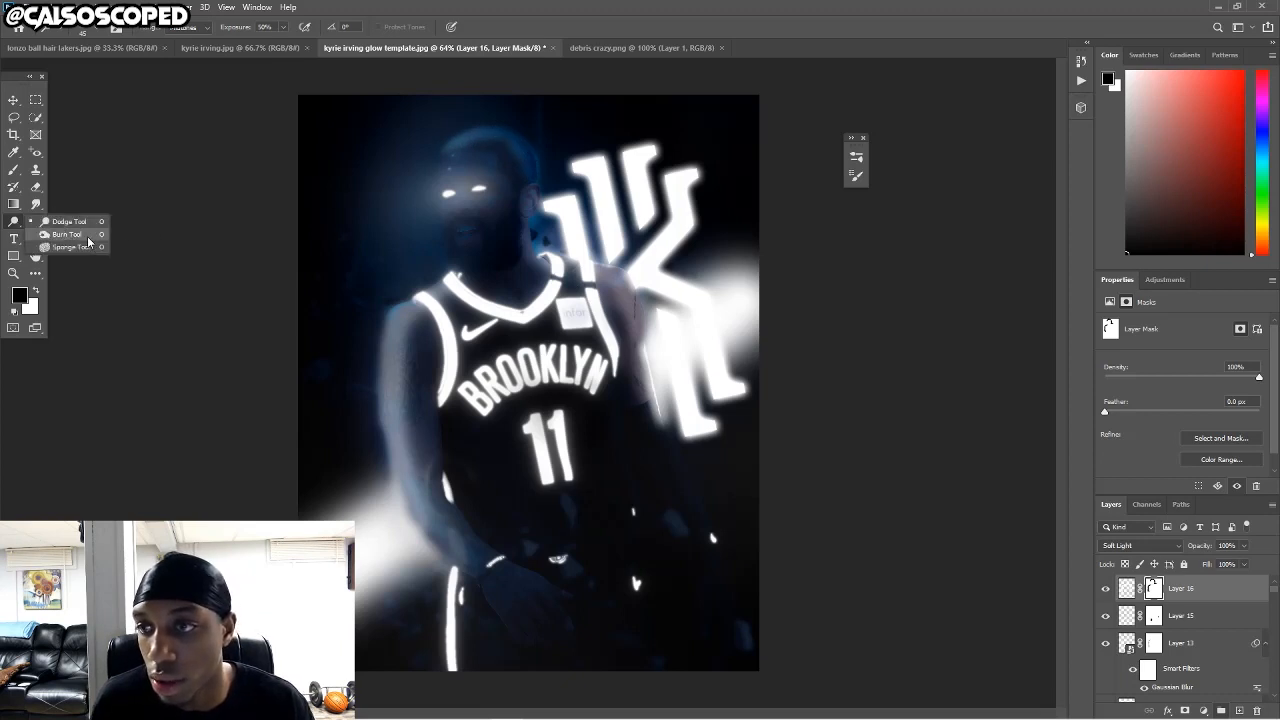
click(87, 236)
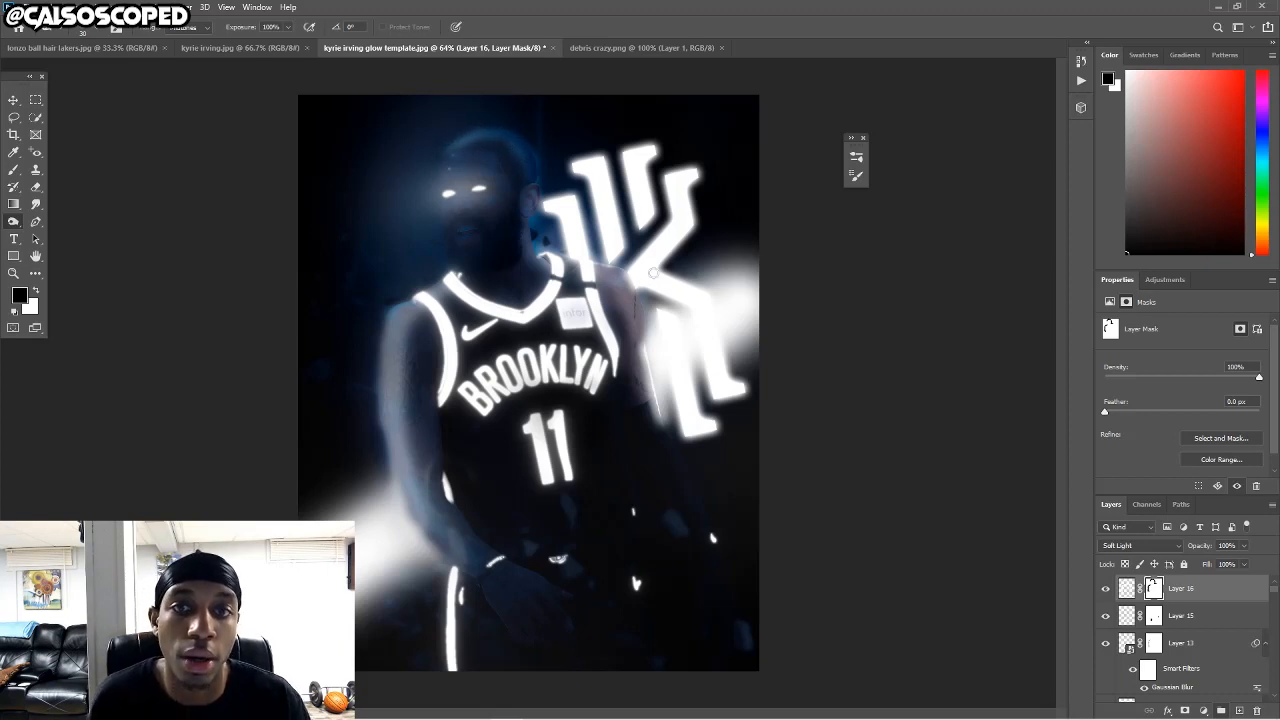
key(b)
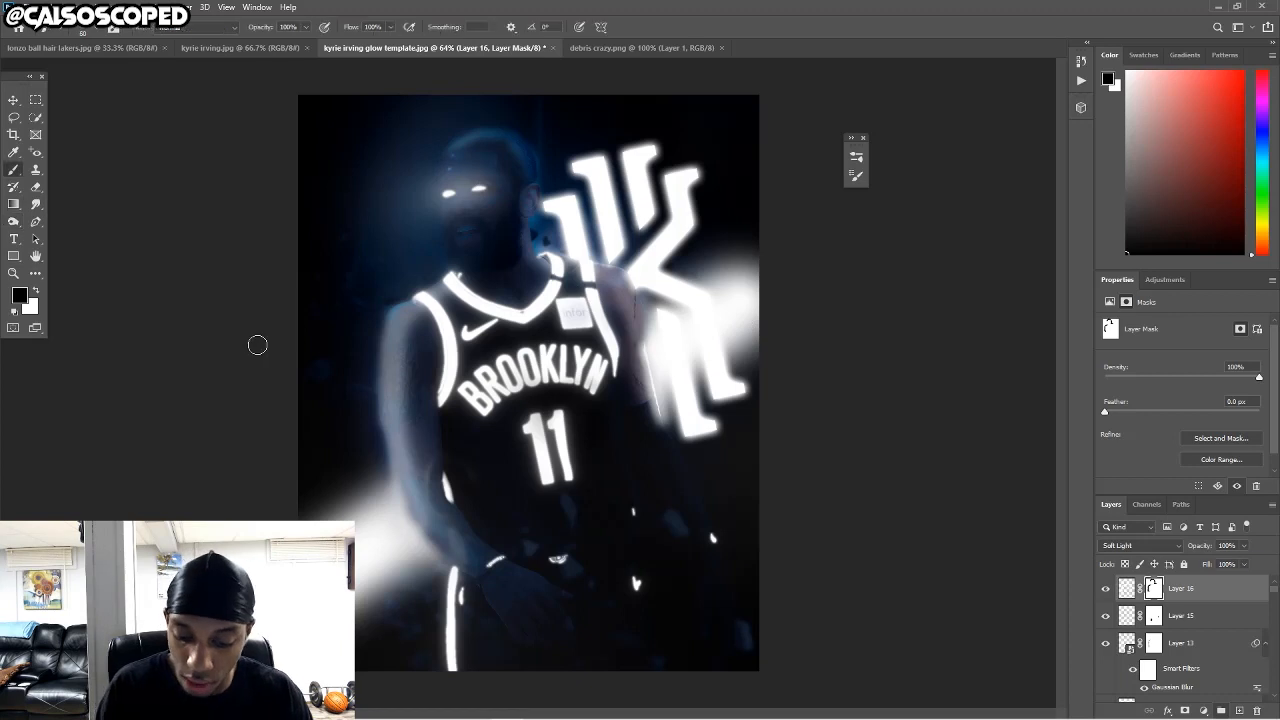
Lower the brush opacity to 29% and paint lightly in black on Layer 16's mask to soften the glow around the head.
click(305, 28)
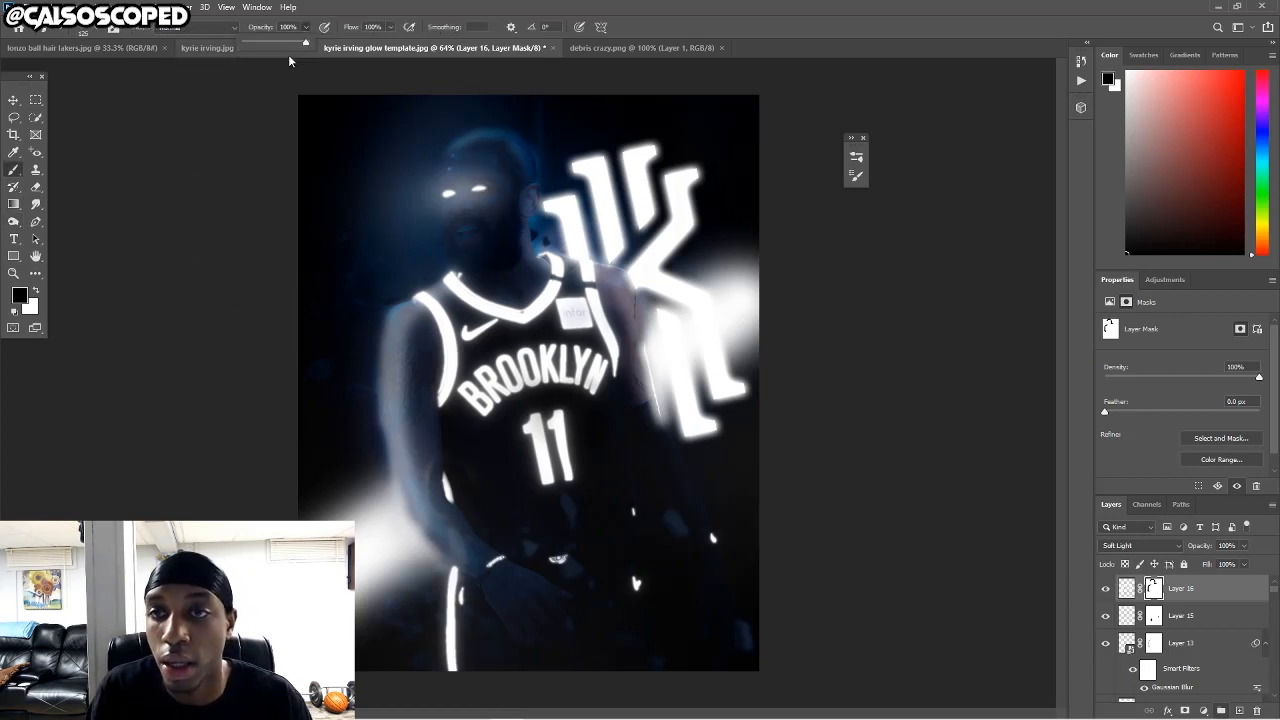
drag(305, 43, 262, 45)
scroll(465, 206, up, 3)
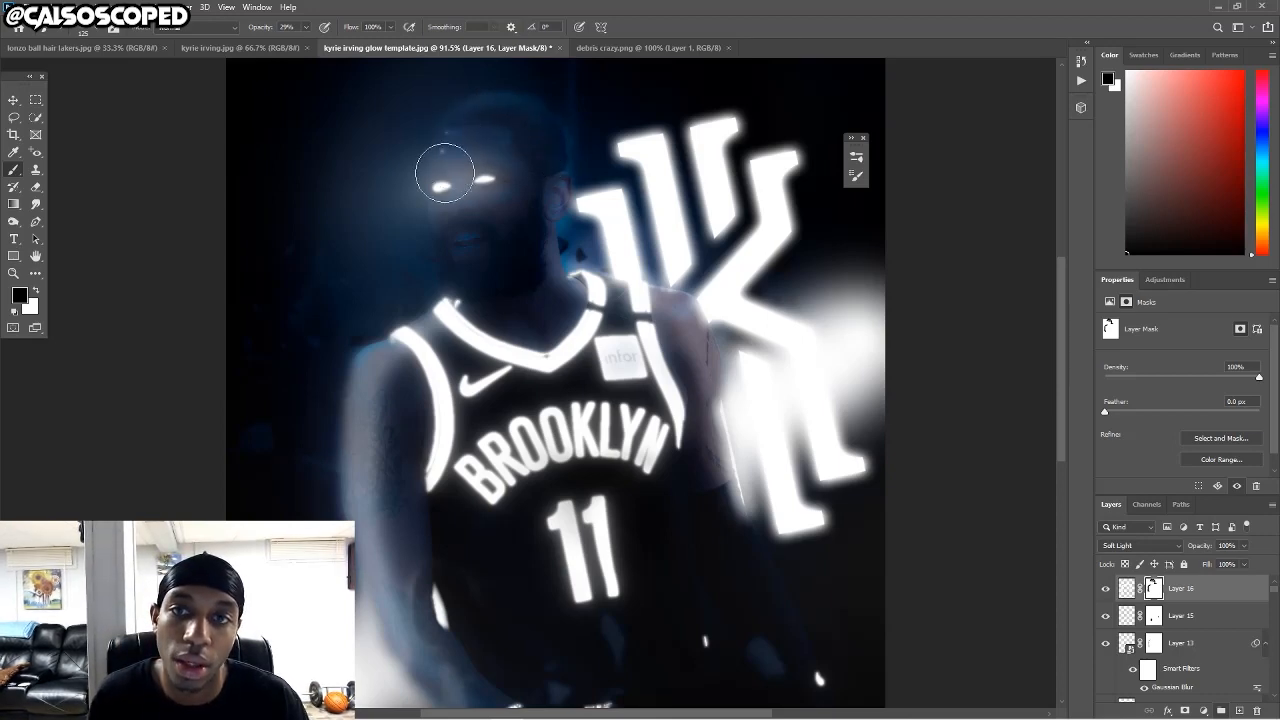
alt+scroll(527, 316, down, 5)
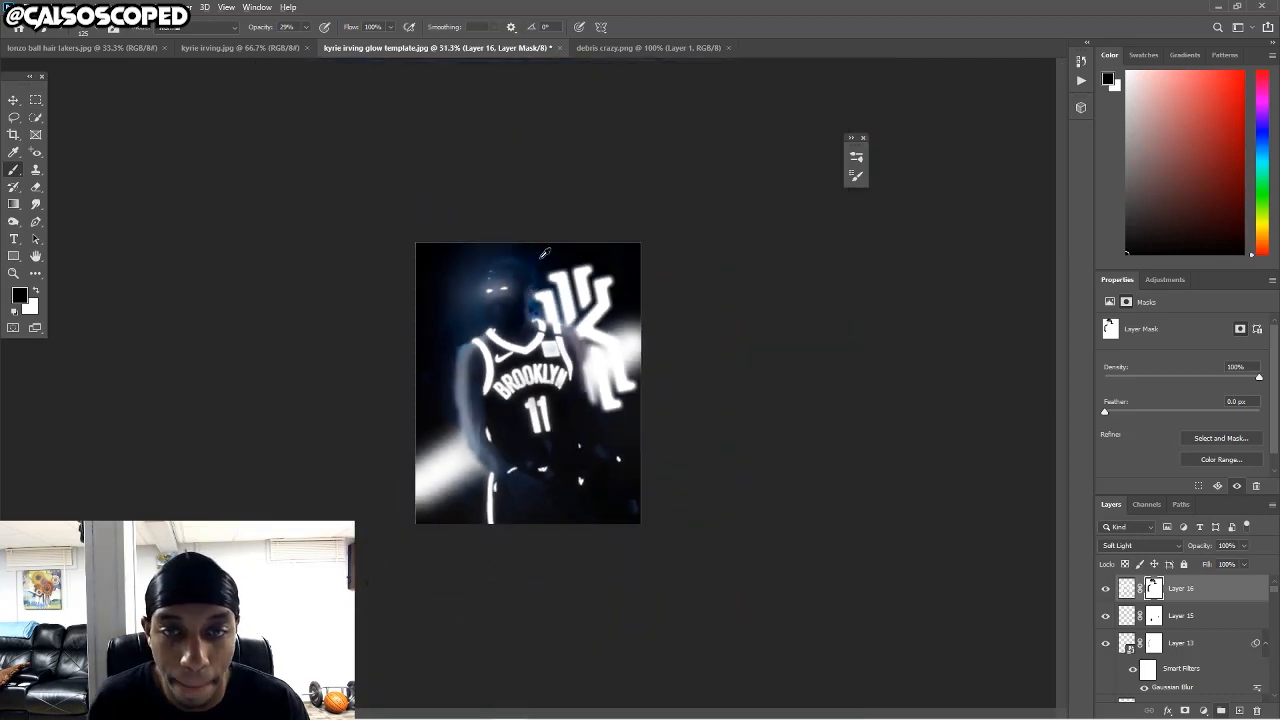
alt+scroll(527, 316, up, 4)
scroll(546, 183, up, 2)
key(bracketleft)
key(bracketleft)
key(bracketleft)
key(bracketleft)
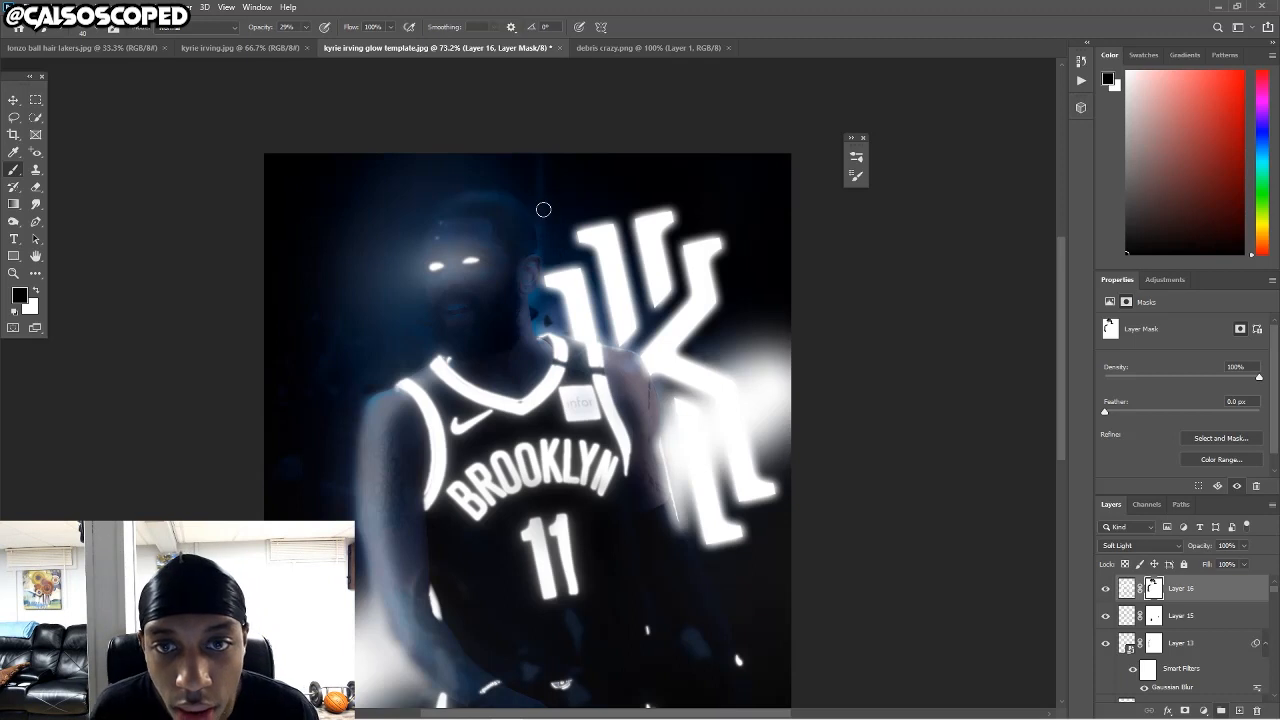
alt+scroll(456, 180, down, 1)
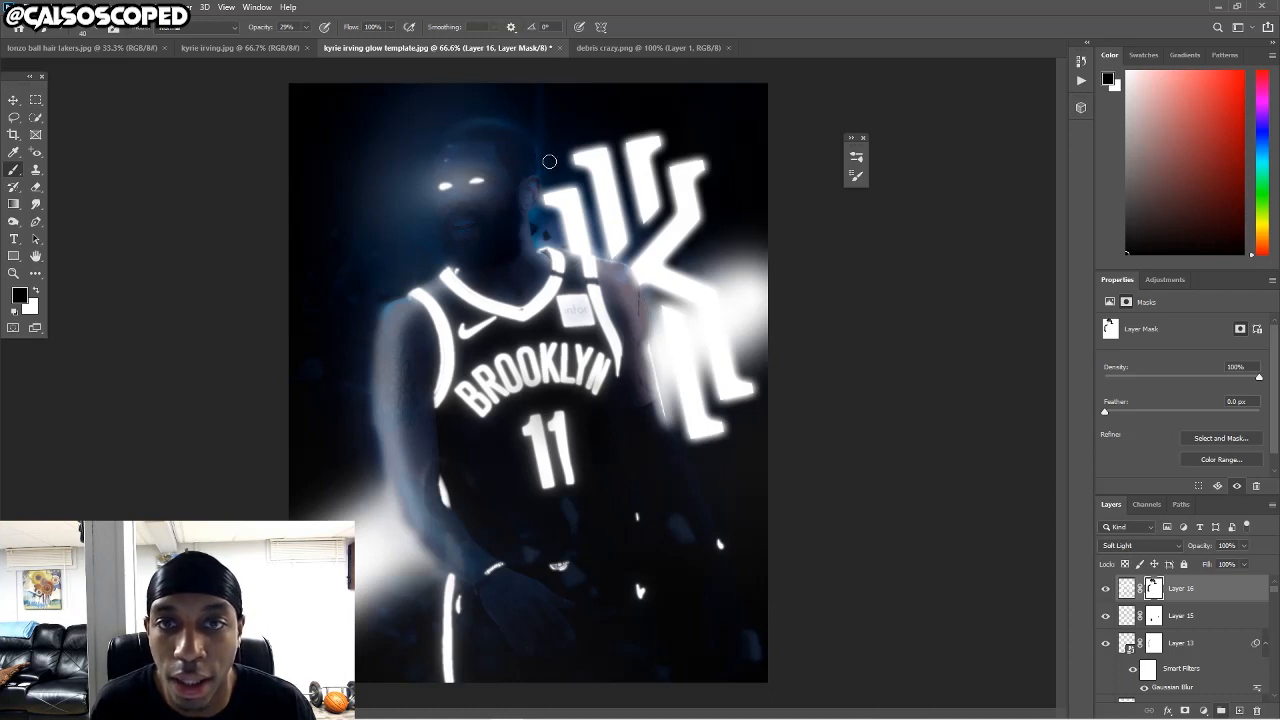
scroll(547, 146, down, 3)
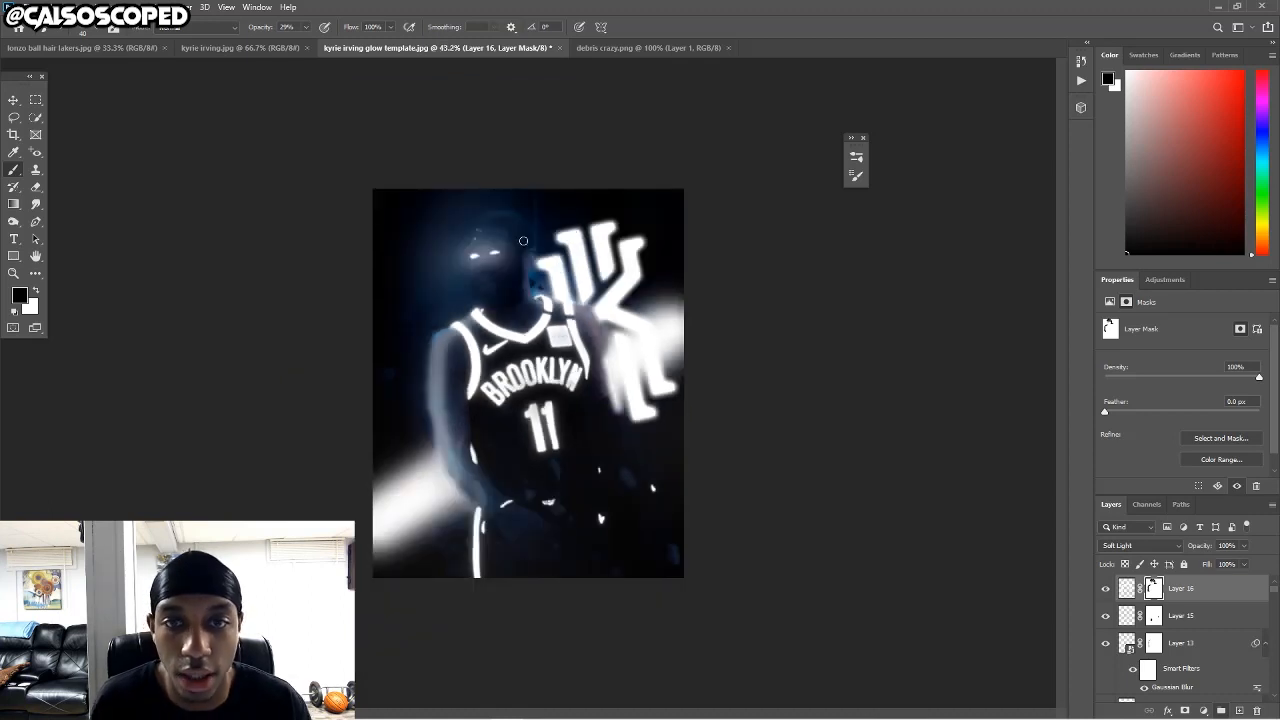
Paint lightly in black on Layer 16's mask over the glow along the lower arm.
right_click(1180, 589)
key(Escape)
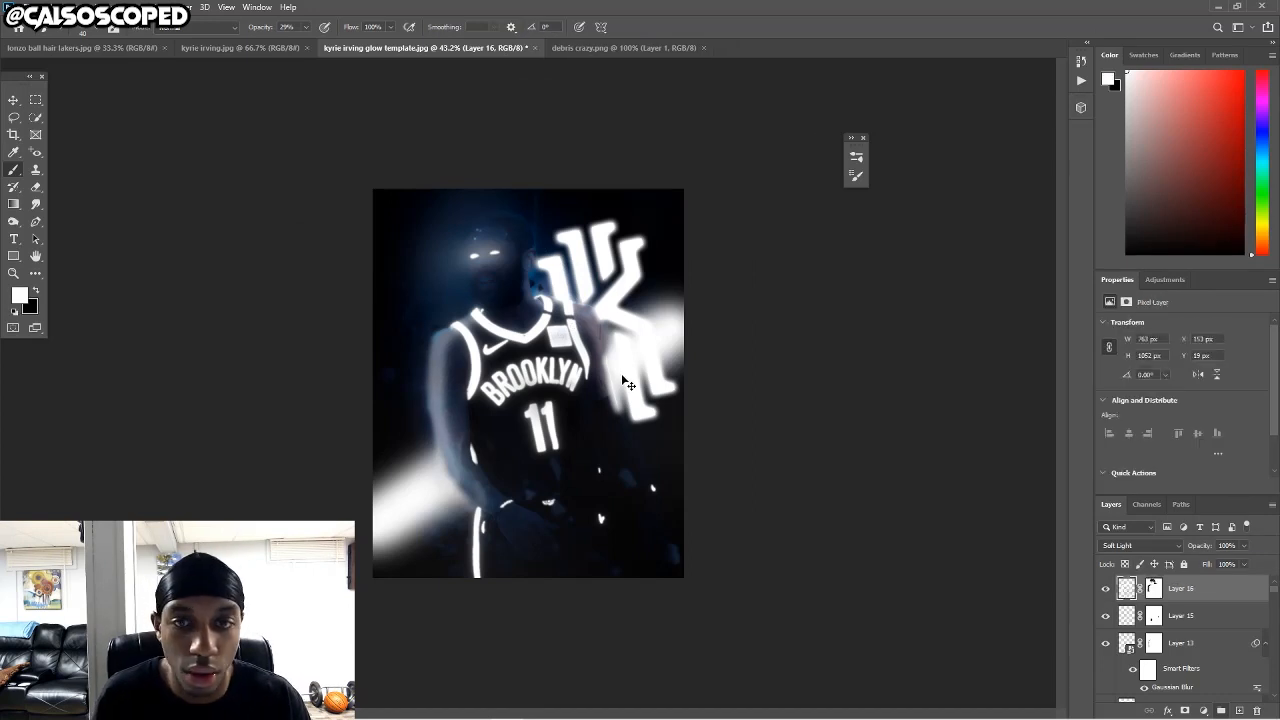
key(v)
scroll(243, 277, up, 3)
click(1155, 590)
key(b)
mouse_move(412, 546)
mouse_down()
mouse_move(384, 321)
mouse_move(448, 532)
mouse_up()
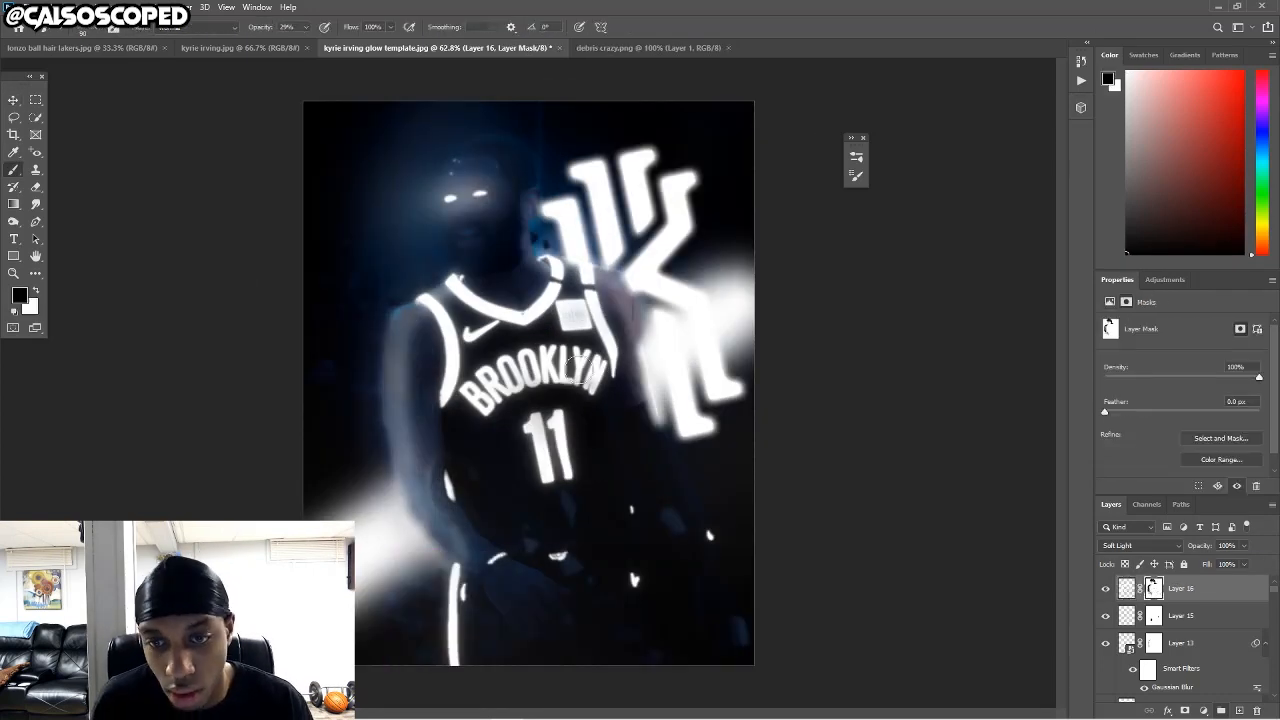
Select Layer 13 and reduce its fill to 32%.
scroll(509, 476, up, 4)
key(v)
ctrl+click(454, 449)
click(1244, 565)
drag(1247, 580, 1203, 581)
scroll(517, 405, down, 8)
scroll(503, 391, up, 8)
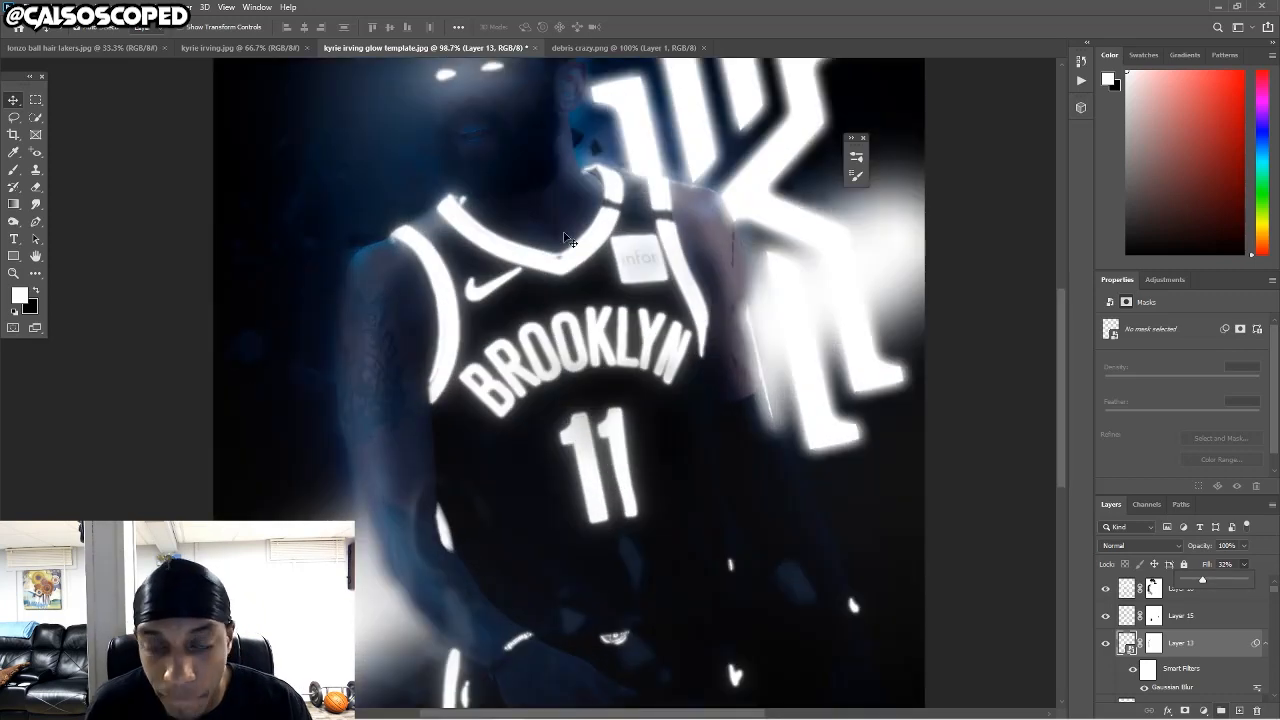
scroll(503, 391, down, 4)
Add a Vibrance adjustment layer above Layer 16 with vibrance and saturation both at +33.
click(1200, 589)
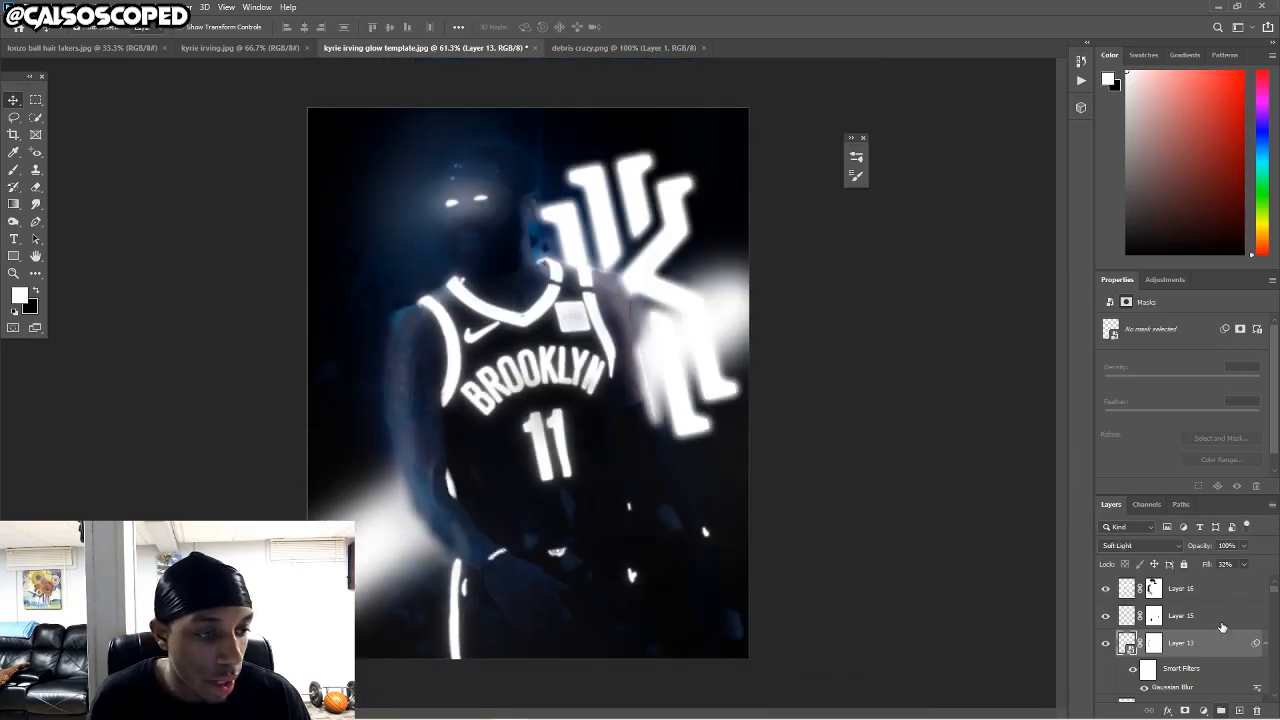
click(1203, 710)
click(1199, 566)
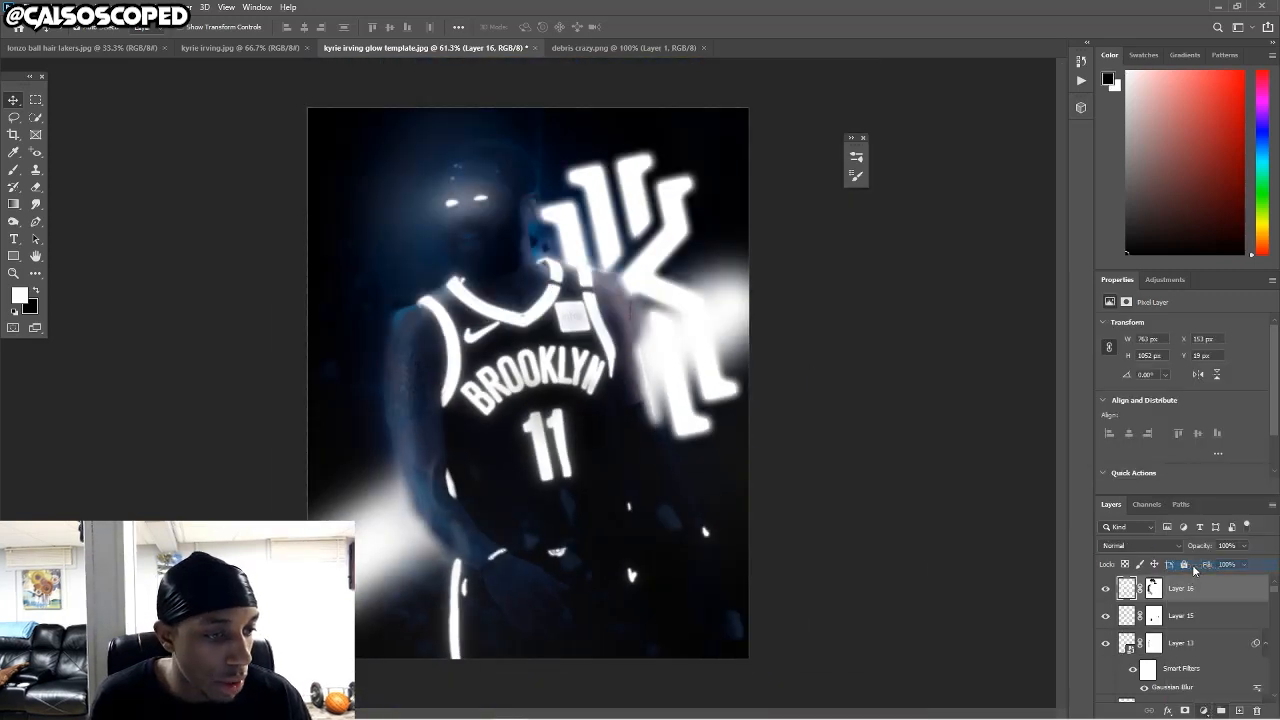
drag(1180, 333, 1210, 334)
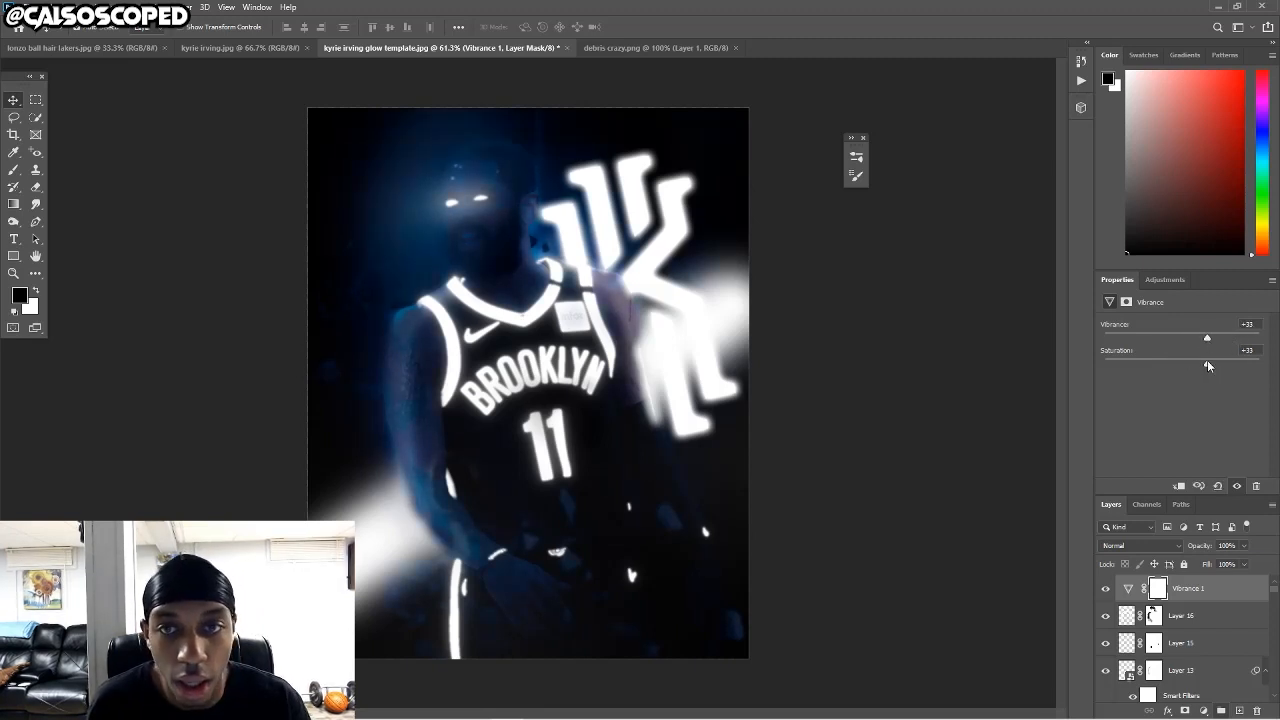
Lower the Vibrance adjustment layer's saturation to +4.
drag(1176, 365, 1187, 363)
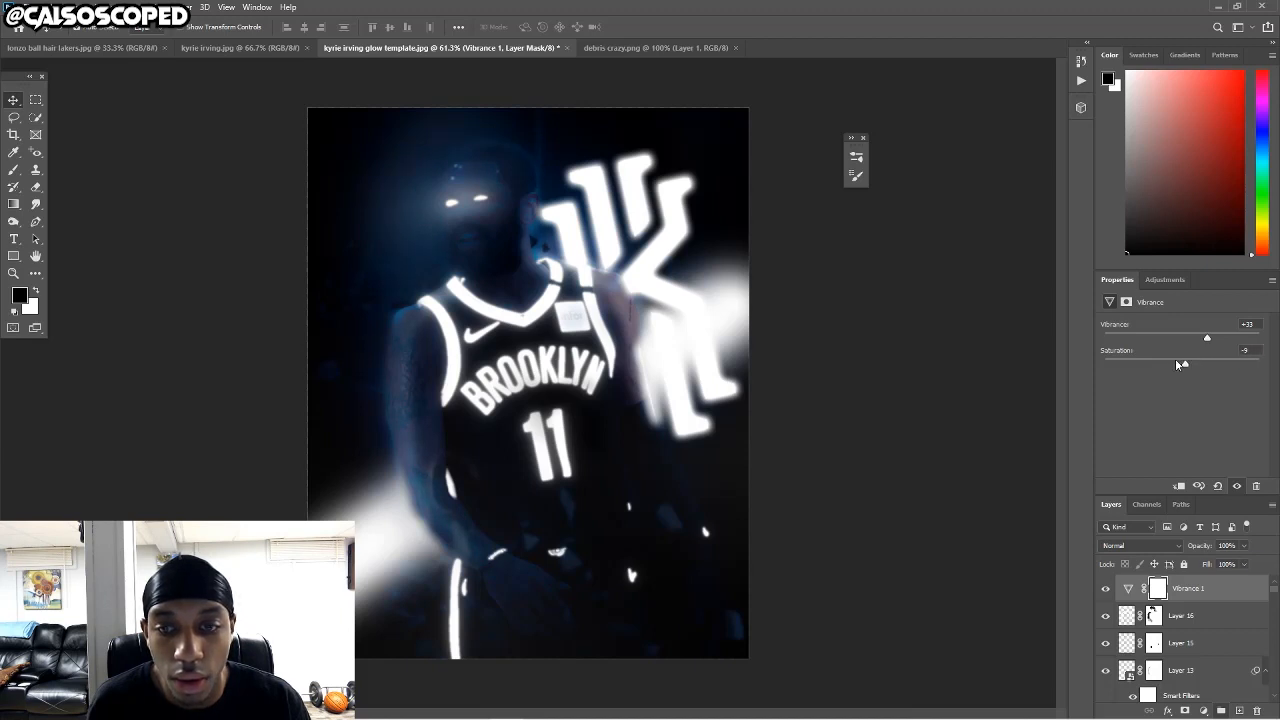
Try to move the Layer 13 glow beside the lower arm and undo the move.
scroll(457, 487, up, 8)
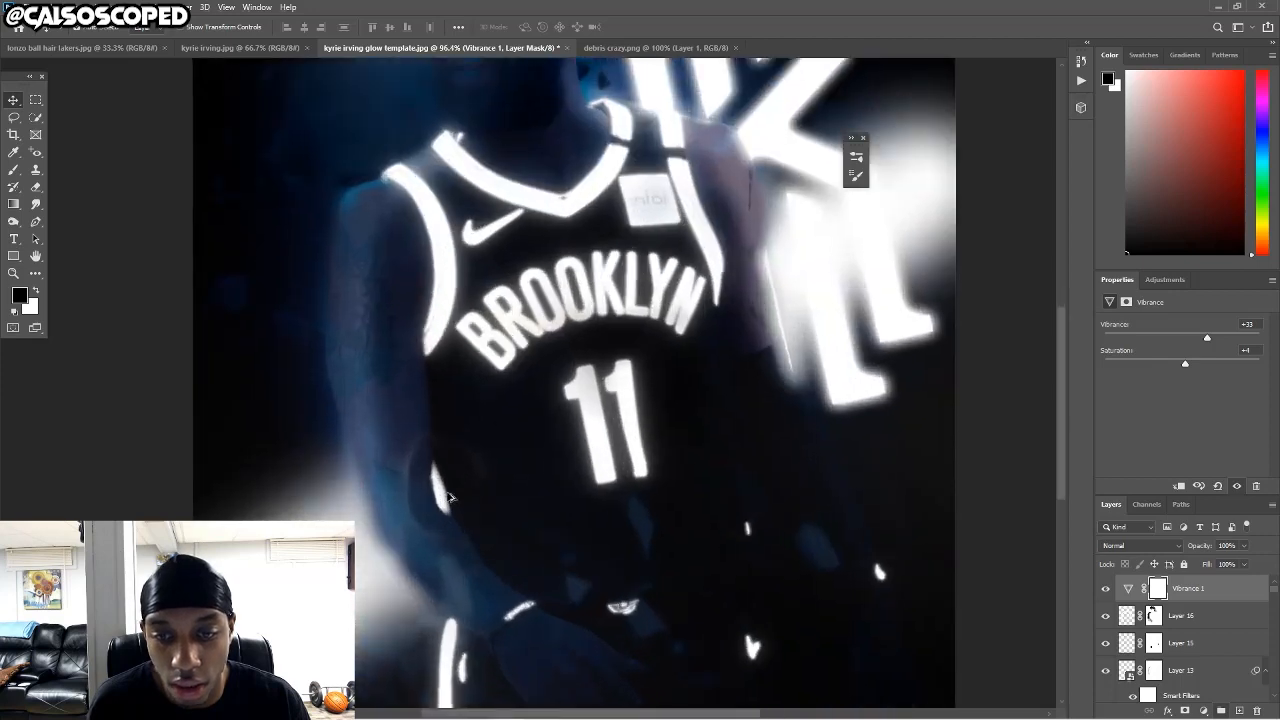
click(372, 422)
drag(404, 393, 596, 362)
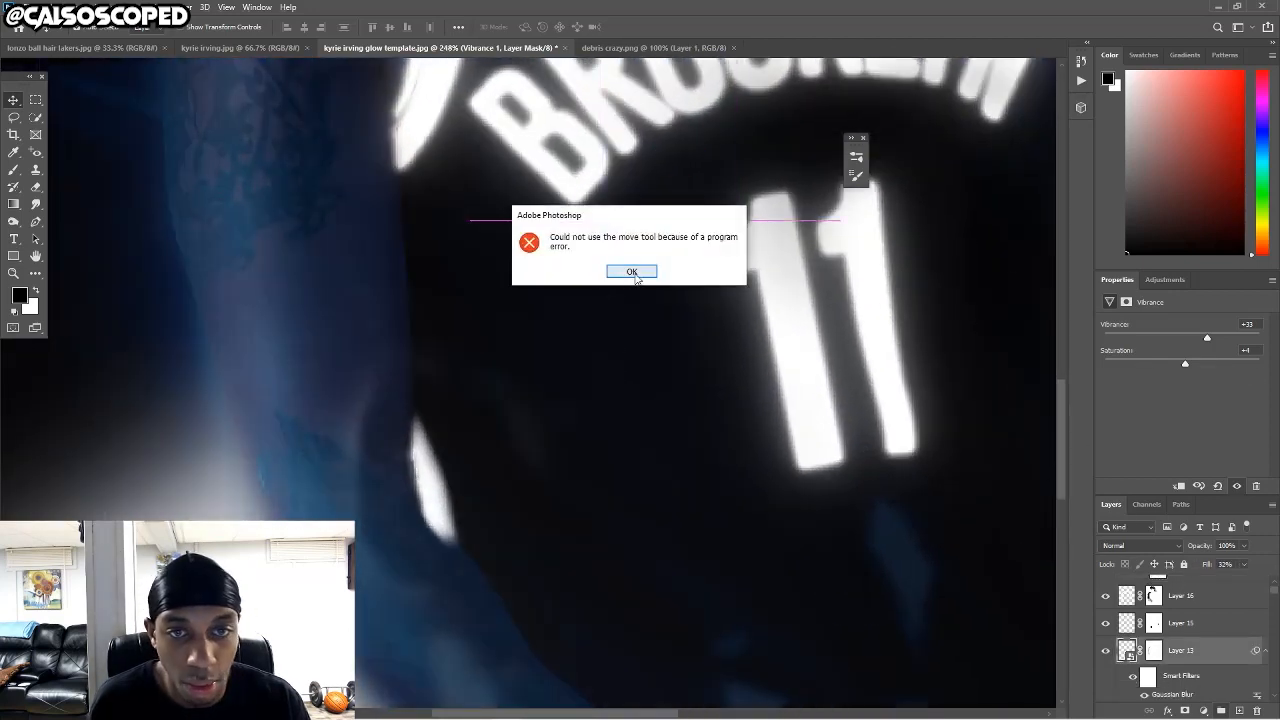
click(630, 271)
drag(780, 386, 789, 391)
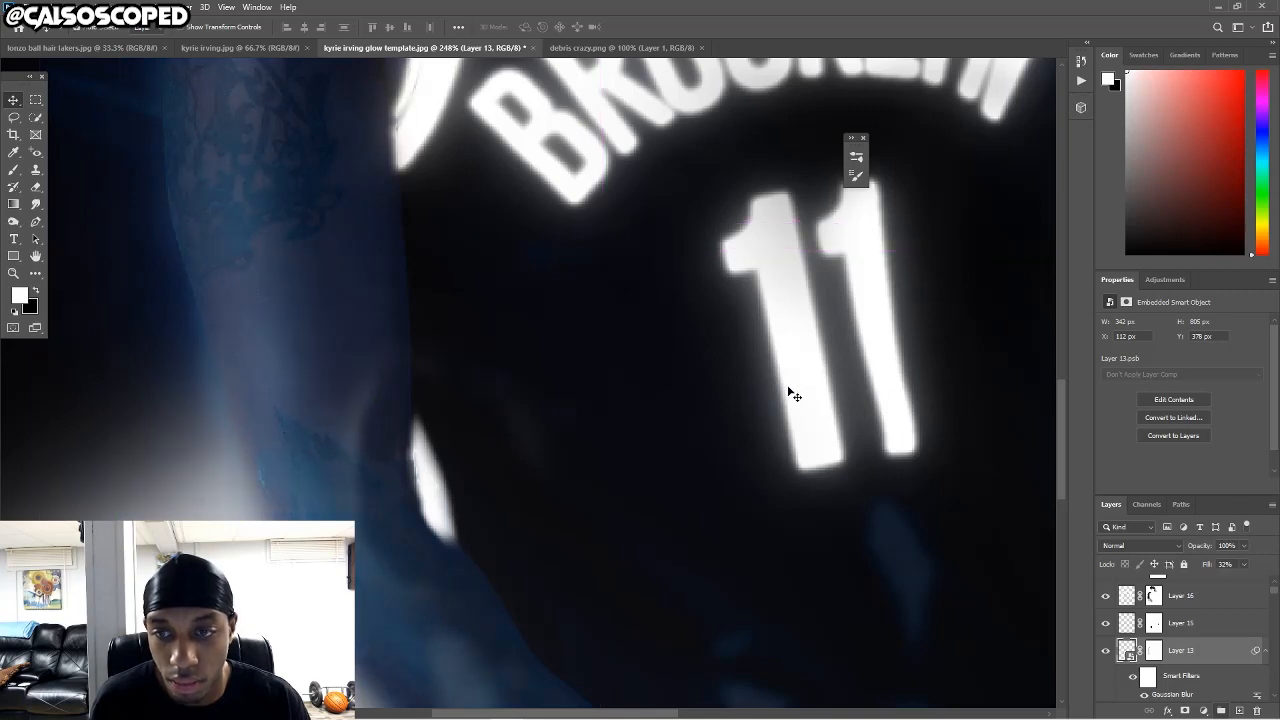
drag(372, 424, 671, 422)
key(ctrl+z)
Lock Layer 13 and Layer 11, then test-move Layer 15 near the elbow and undo that move.
click(1185, 565)
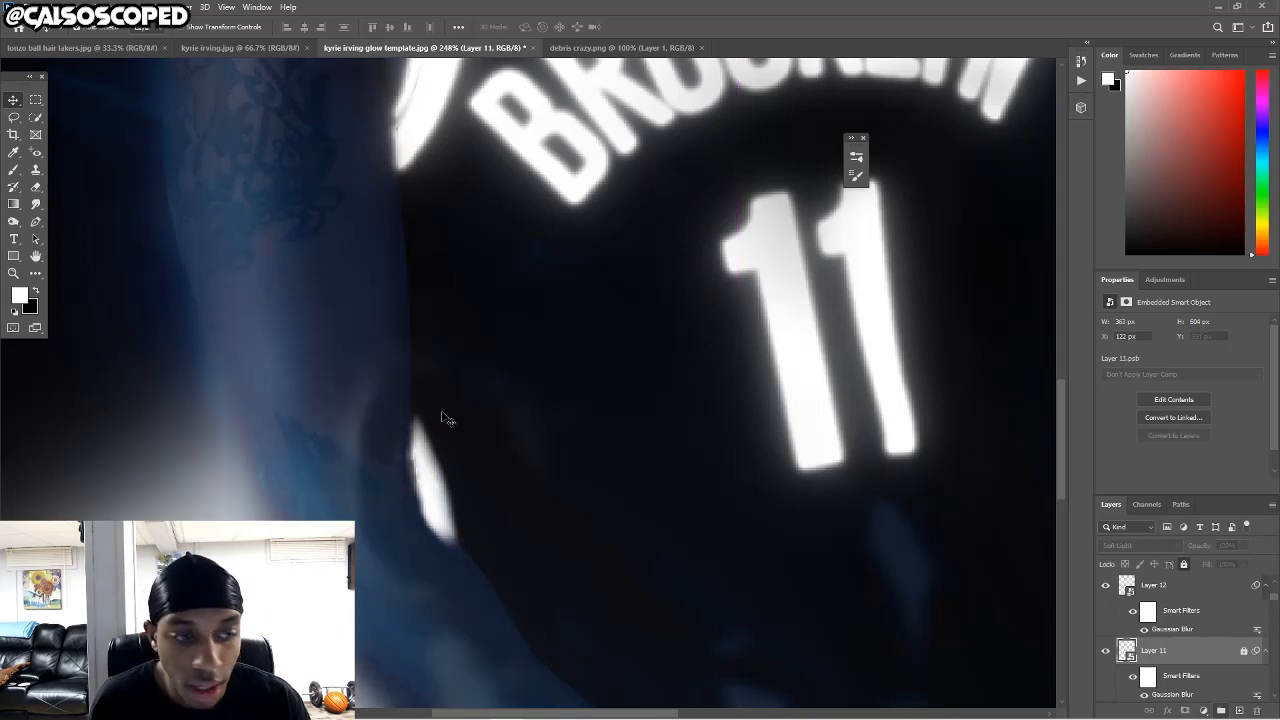
drag(359, 438, 512, 423)
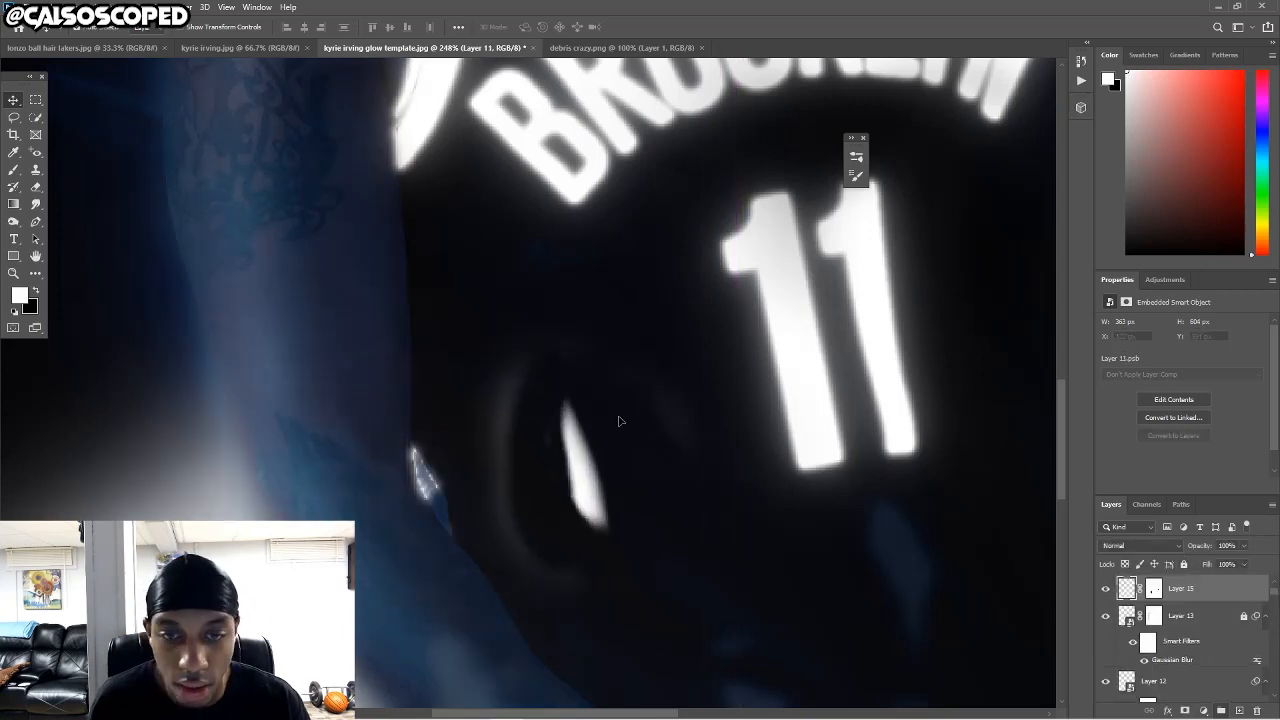
key(ctrl+z)
Select Layer 15's mask and set the black brush to 100% opacity.
click(1155, 593)
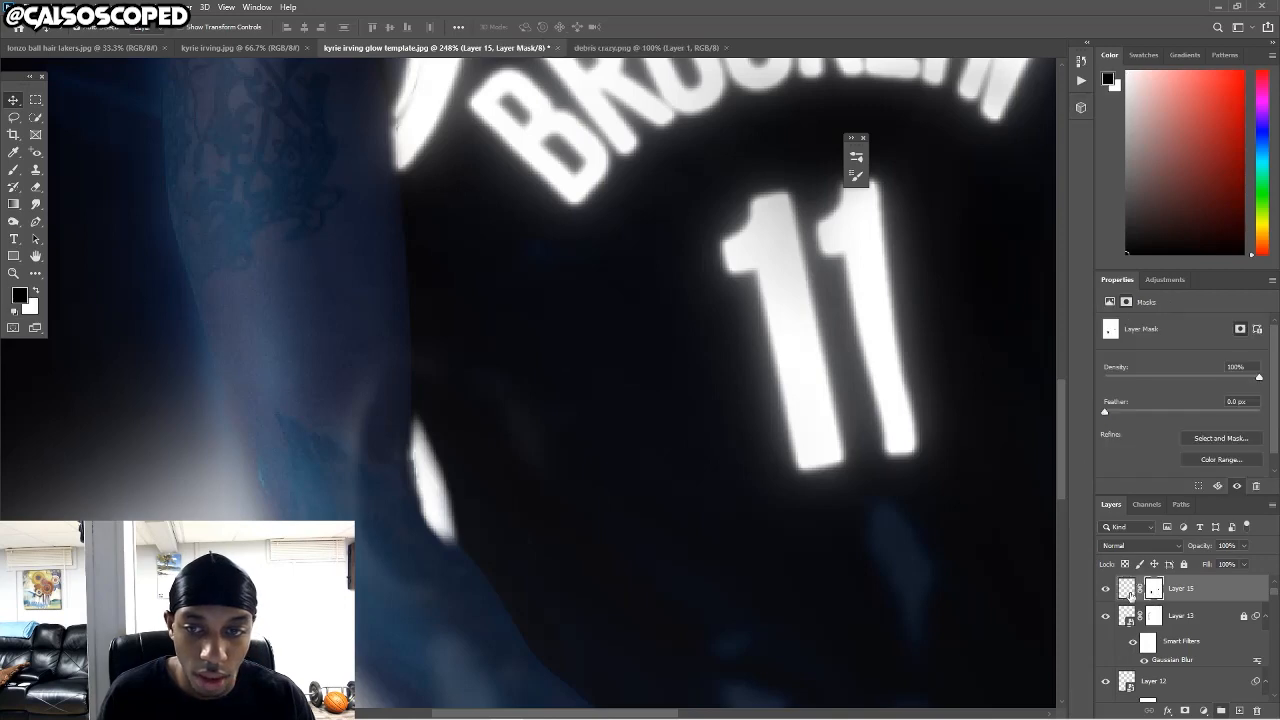
key(b)
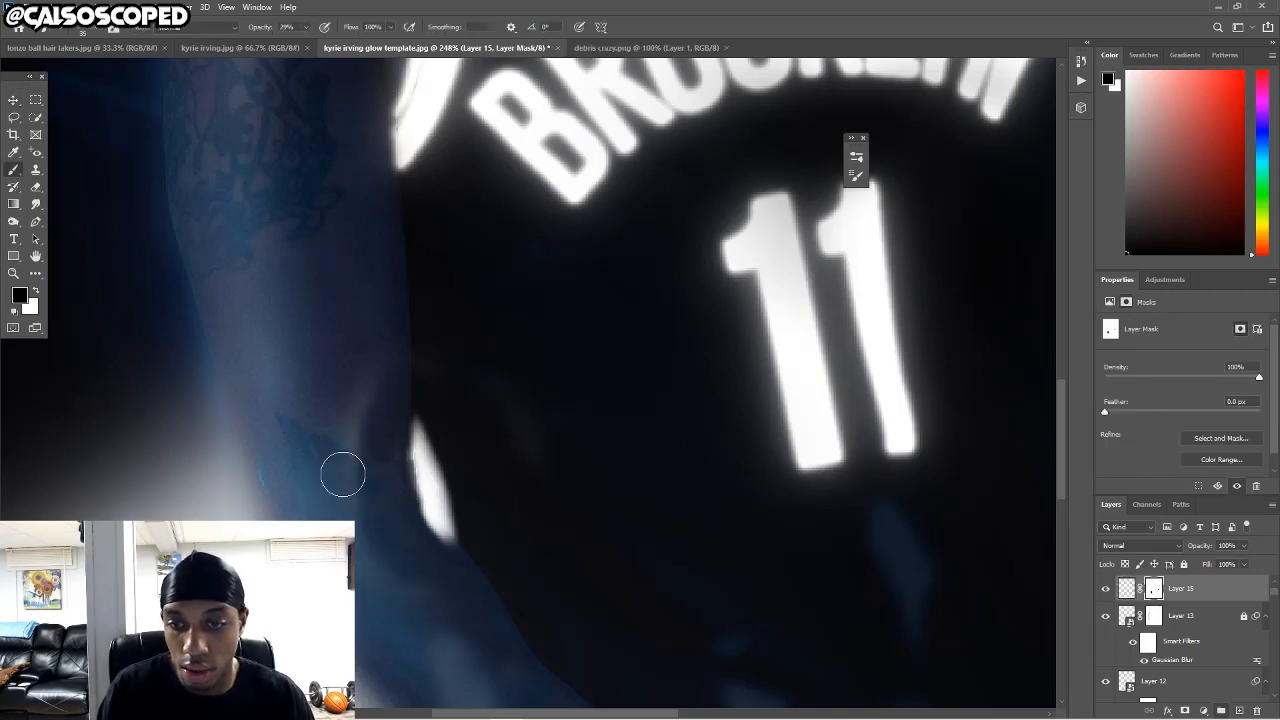
key(0)
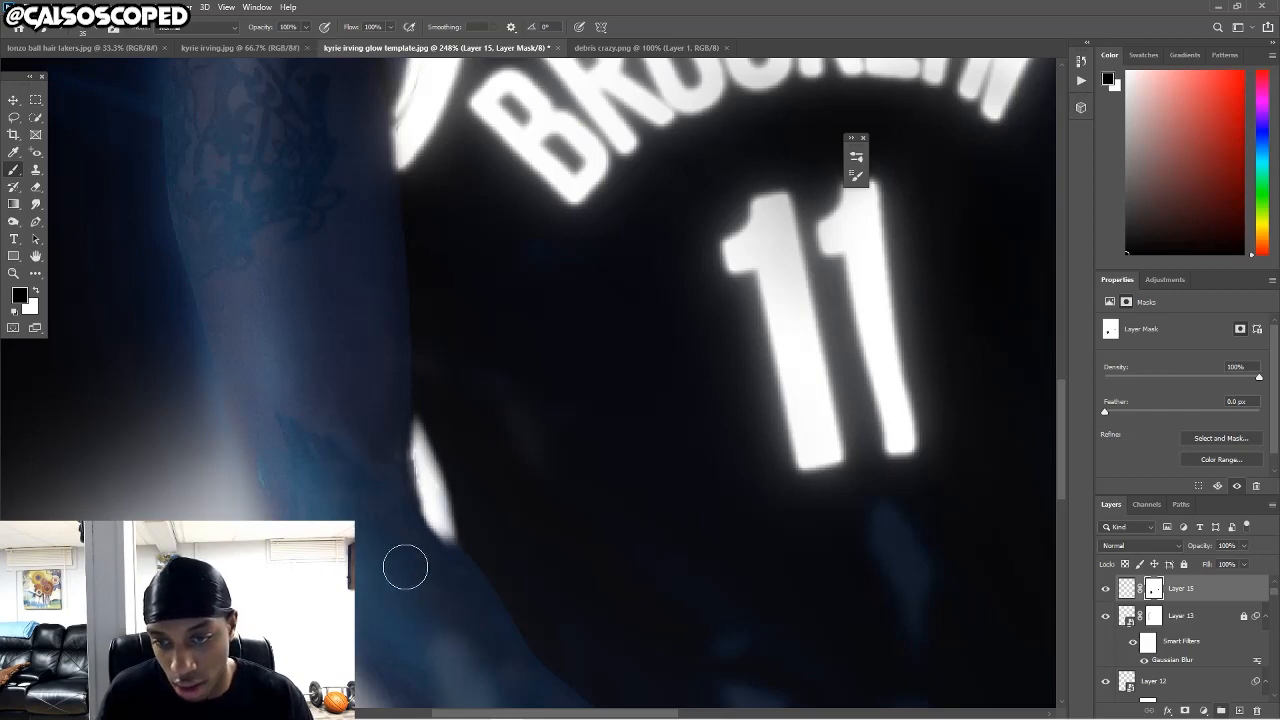
scroll(394, 490, down, 9)
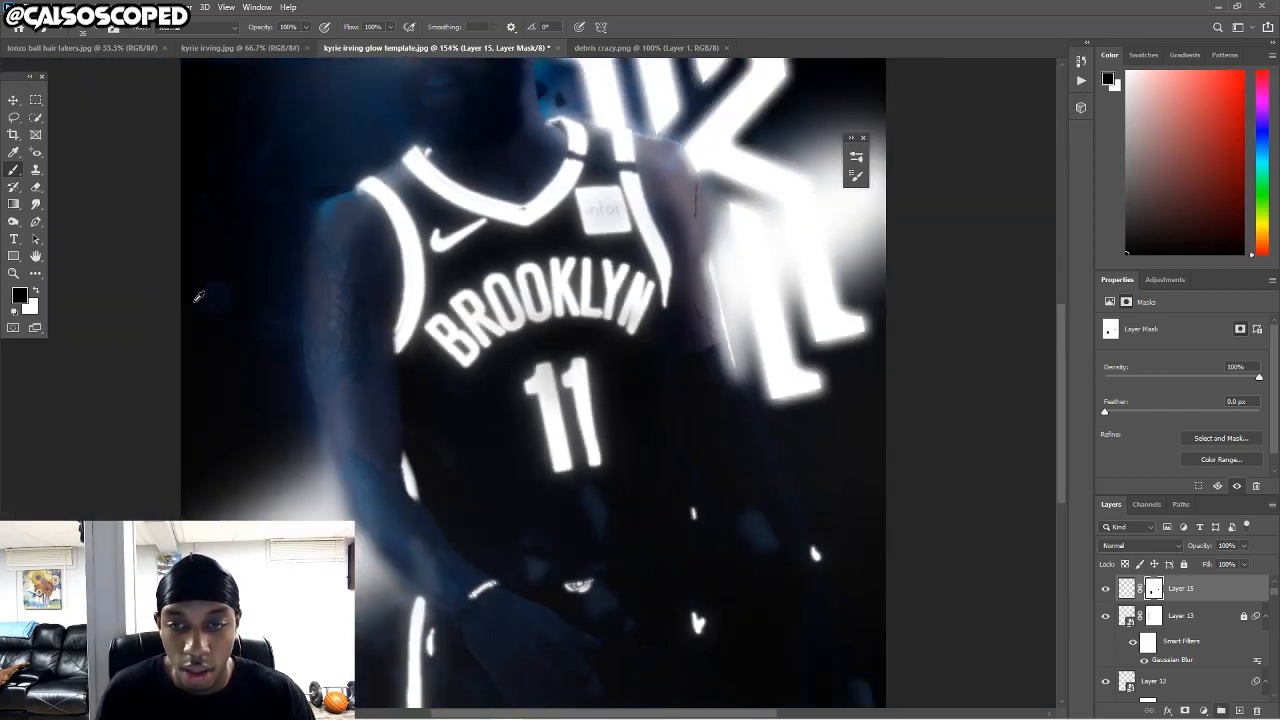
key(ctrl+minus)
key(ctrl+minus)
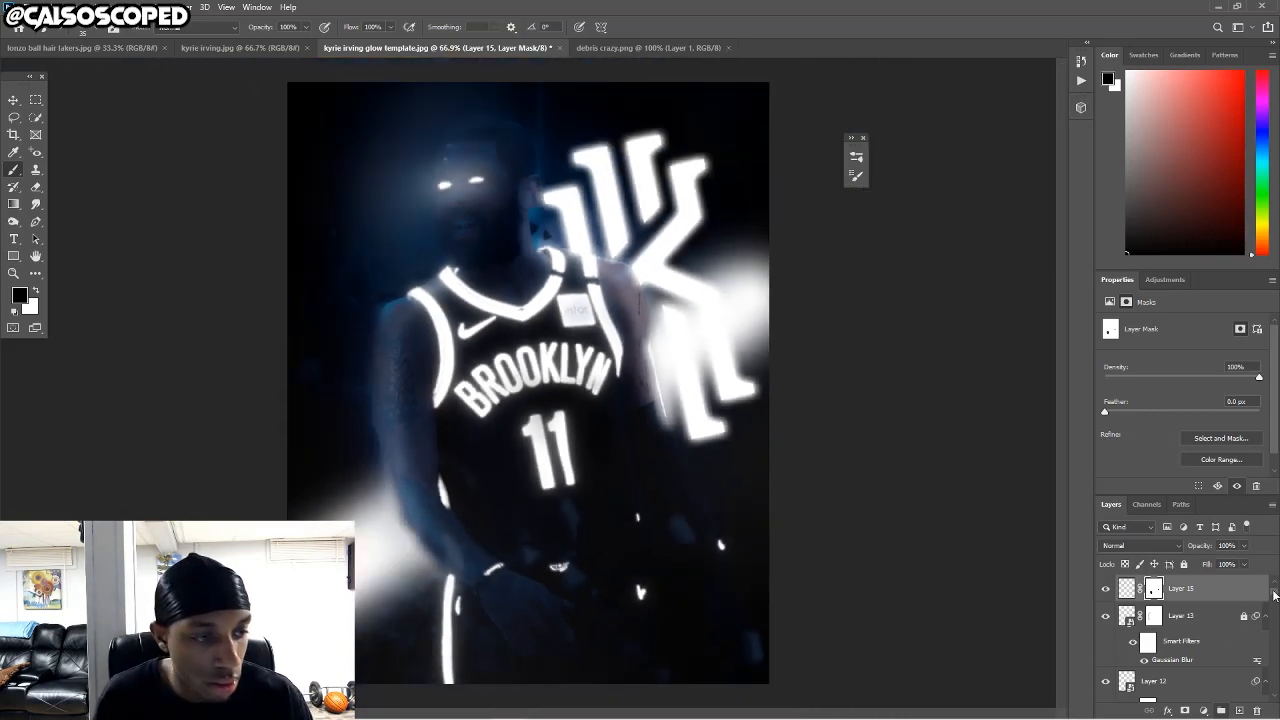
Select the Vibrance adjustment layer and toggle its visibility to compare the image with and without it.
drag(1275, 595, 1271, 586)
click(1195, 590)
click(1106, 591)
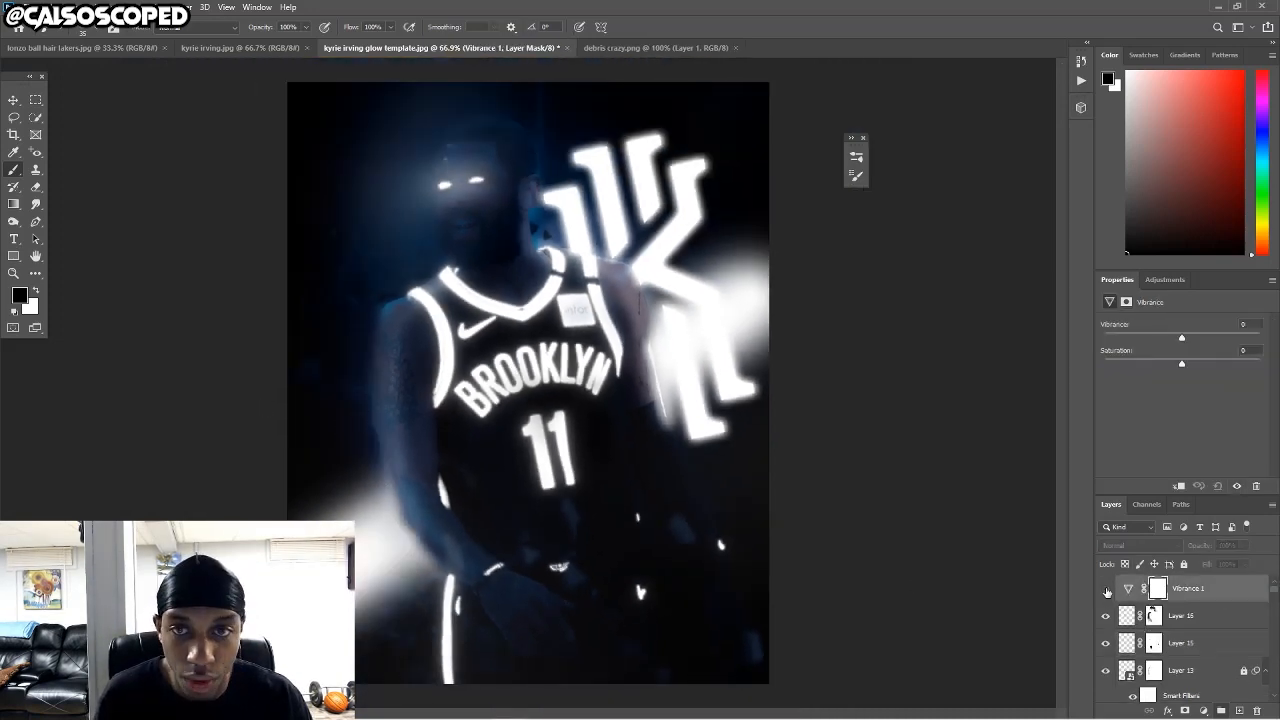
click(1106, 591)
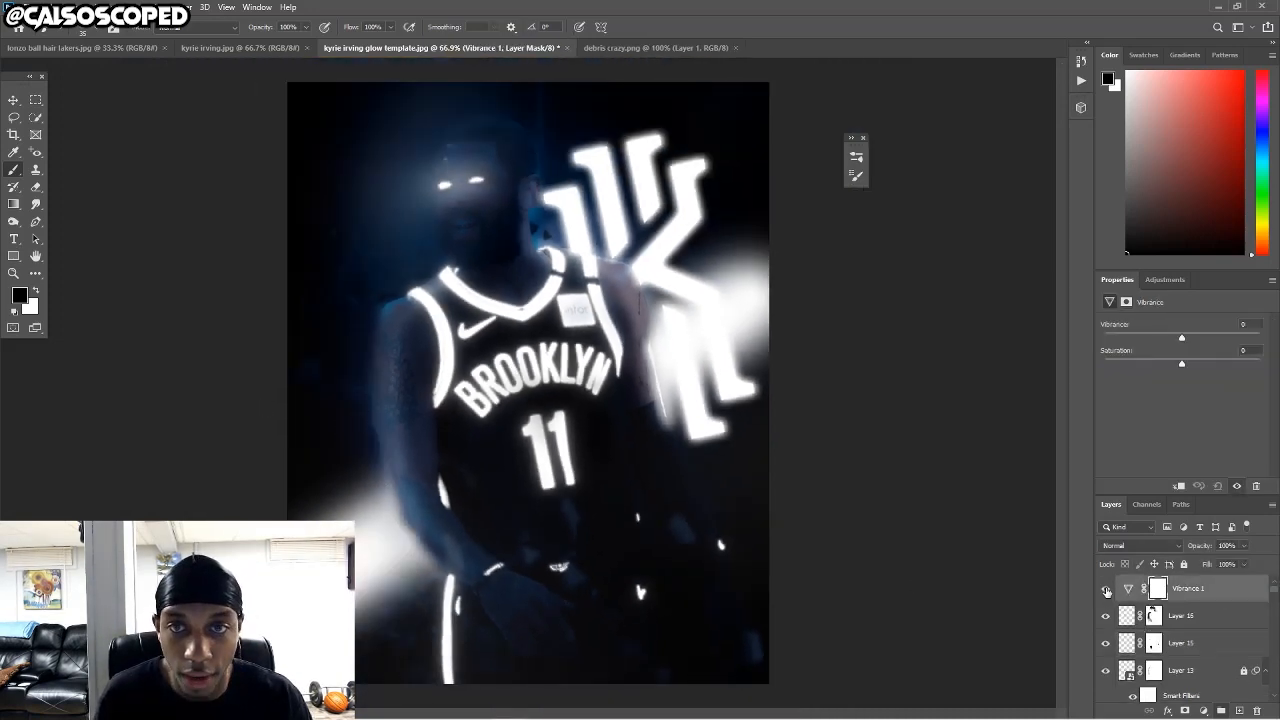
Add a Selective Color adjustment above the Vibrance layer and set the reds to cyan -9, magenta +50 and yellow -19.
click(1205, 708)
click(1195, 697)
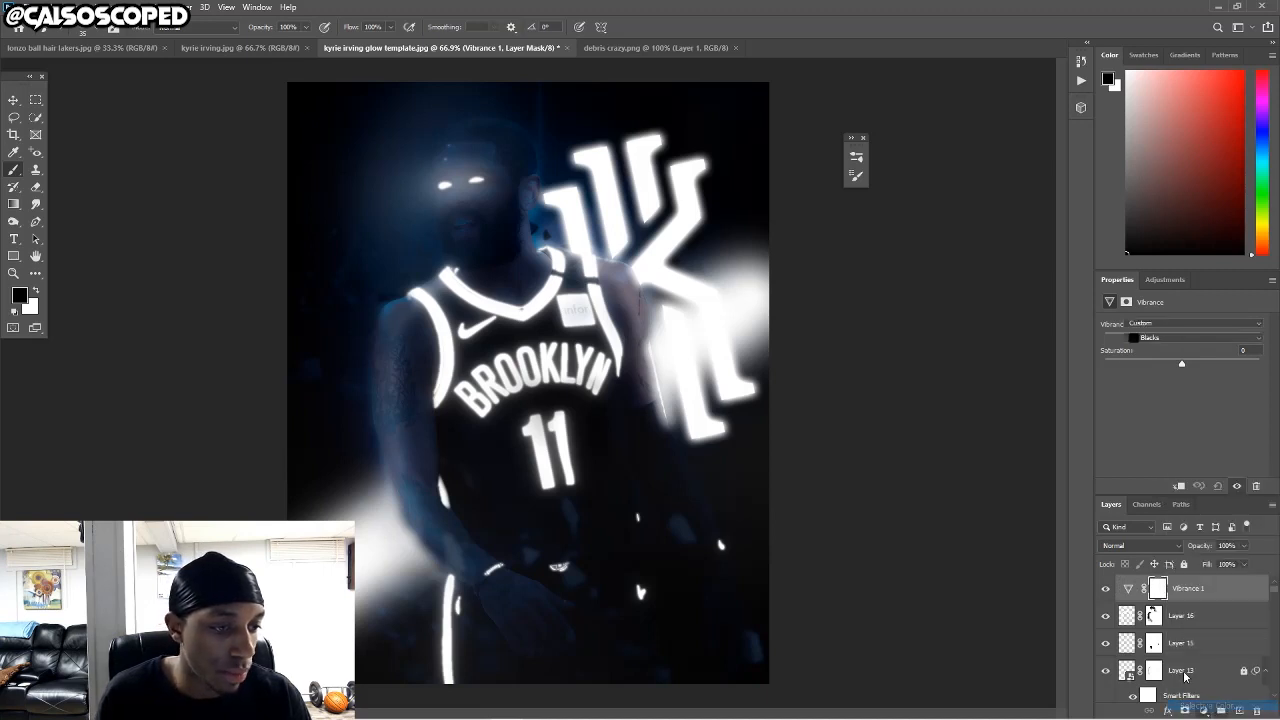
click(1175, 339)
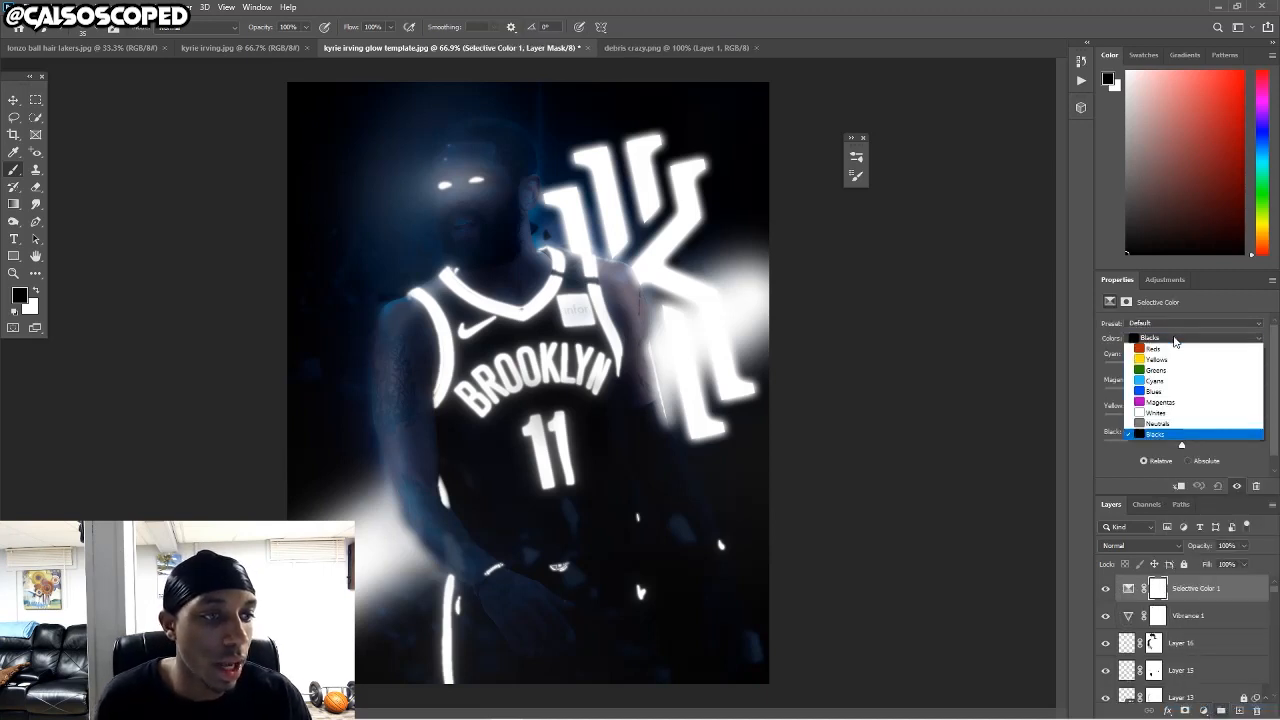
click(1161, 347)
drag(1183, 372, 1150, 370)
click(1176, 369)
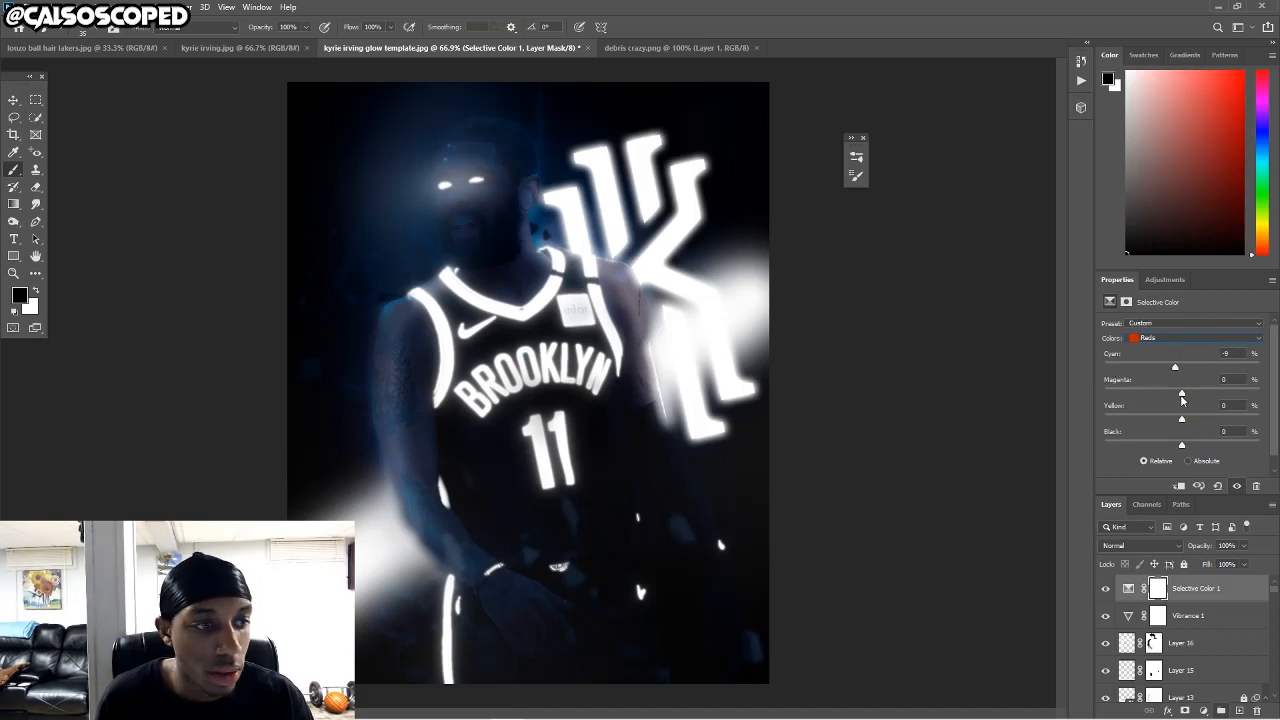
click(1221, 394)
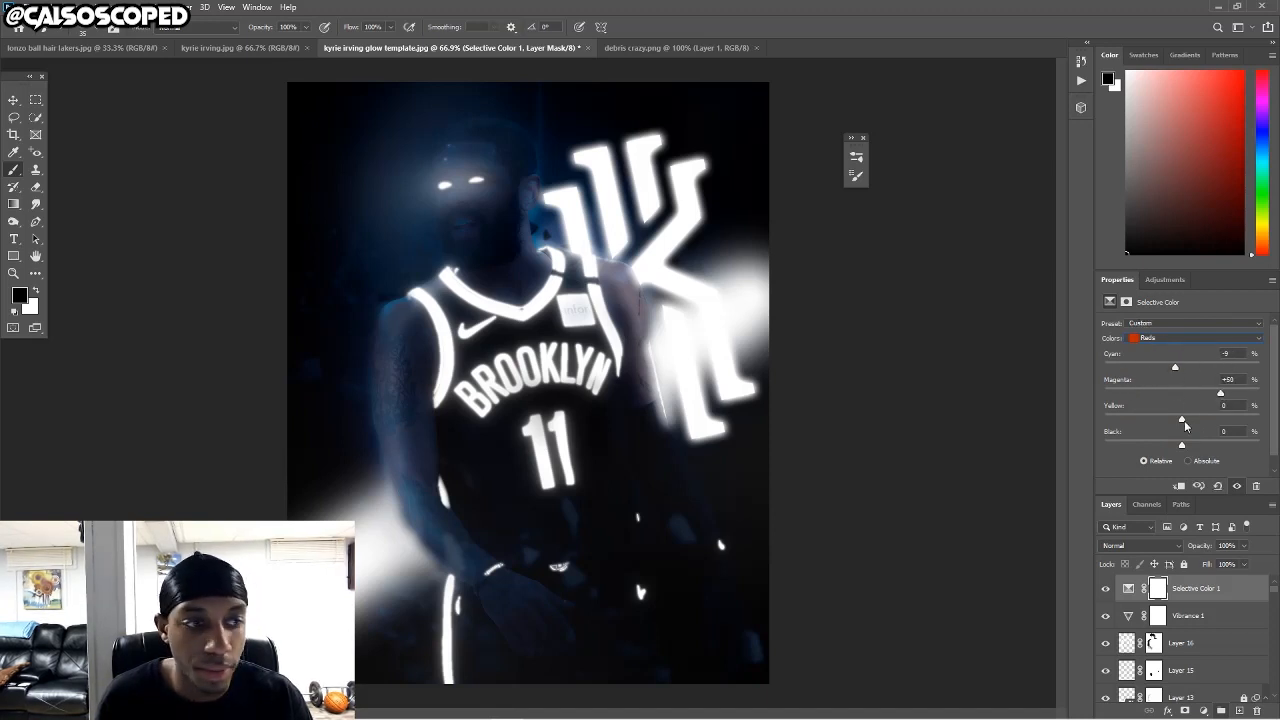
drag(1115, 424, 1168, 420)
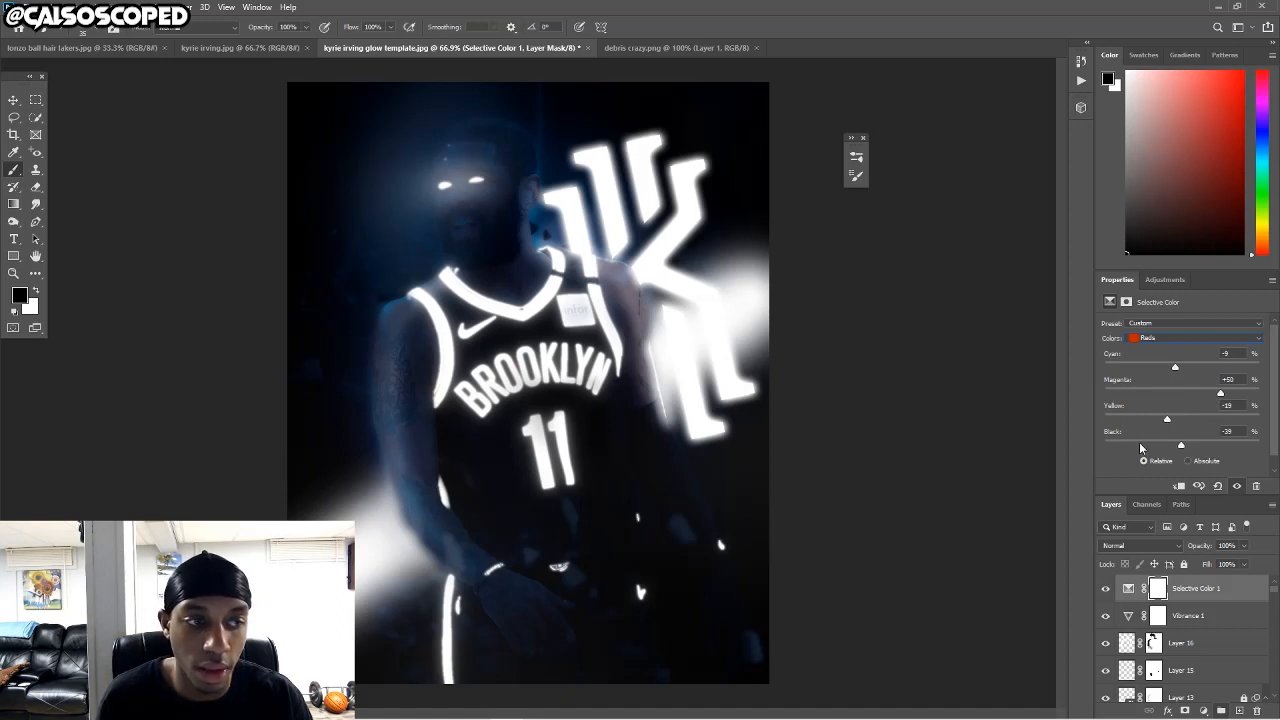
Set the Selective Color blues to cyan +19 and magenta -34.
click(1194, 339)
click(1168, 391)
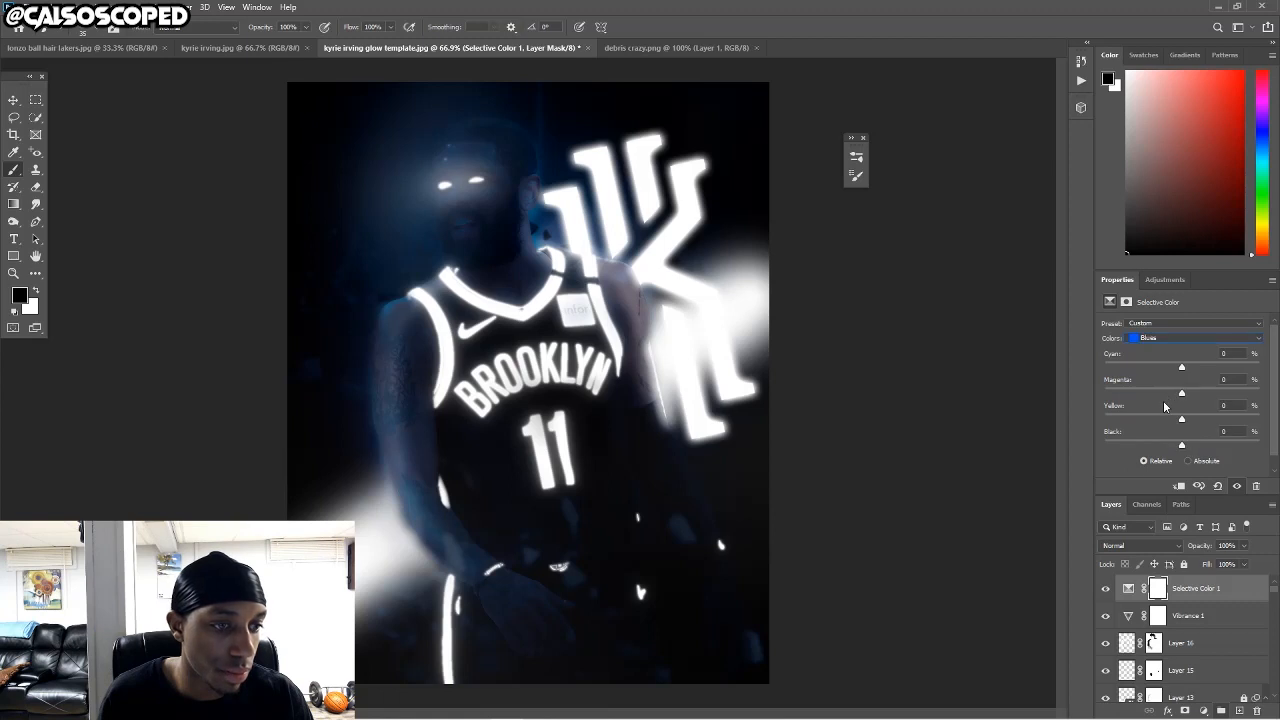
drag(1184, 369, 1154, 396)
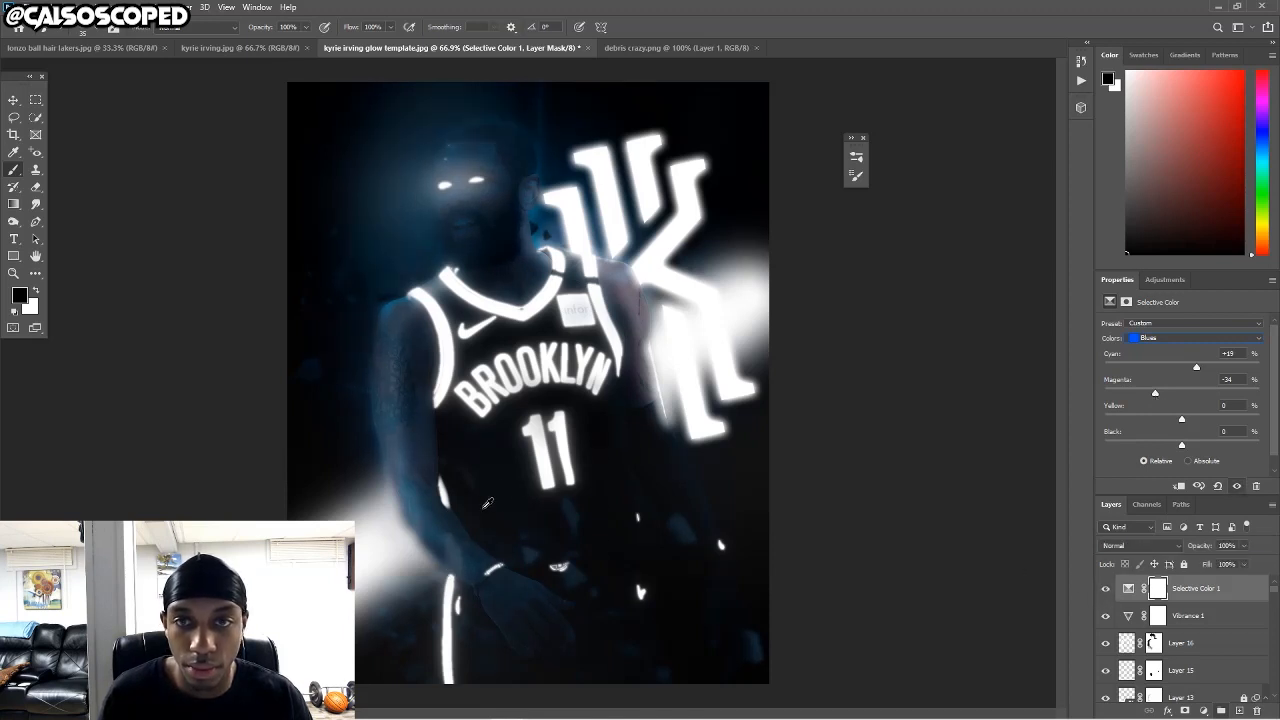
Try to move the glow layer picked on the lower arm and undo the move.
click(13, 98)
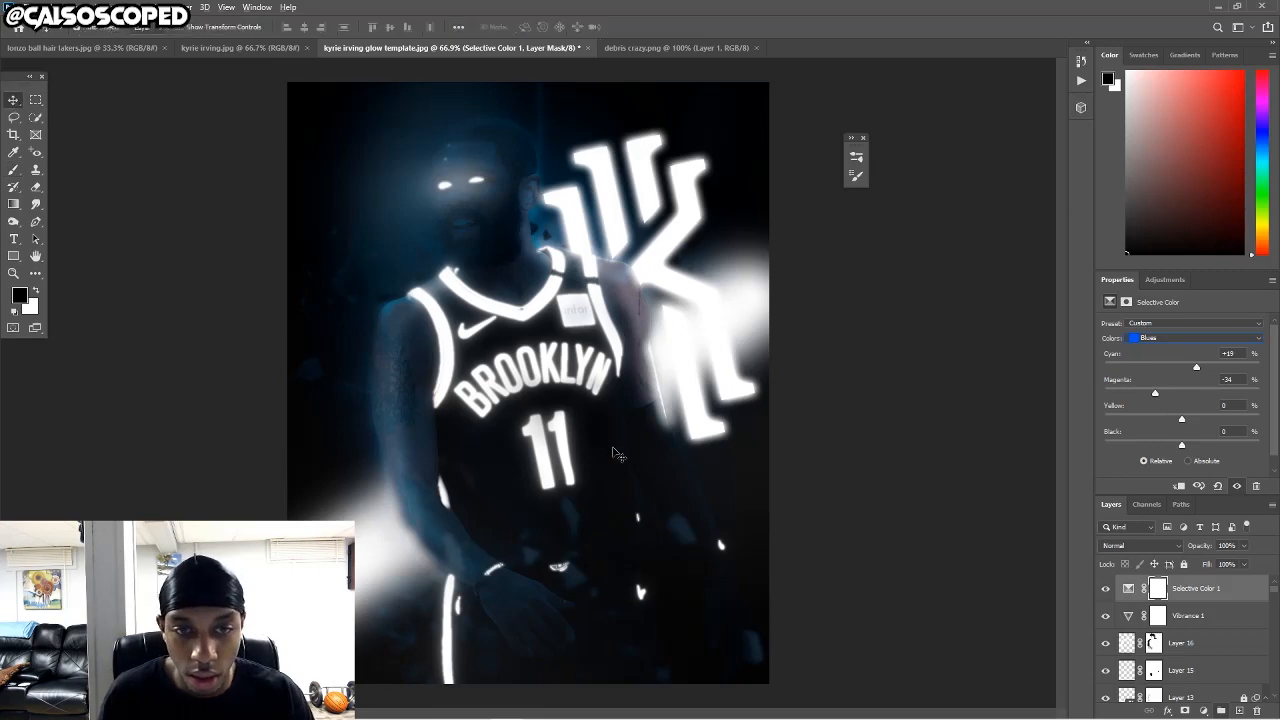
click(522, 560)
scroll(478, 503, up, 5)
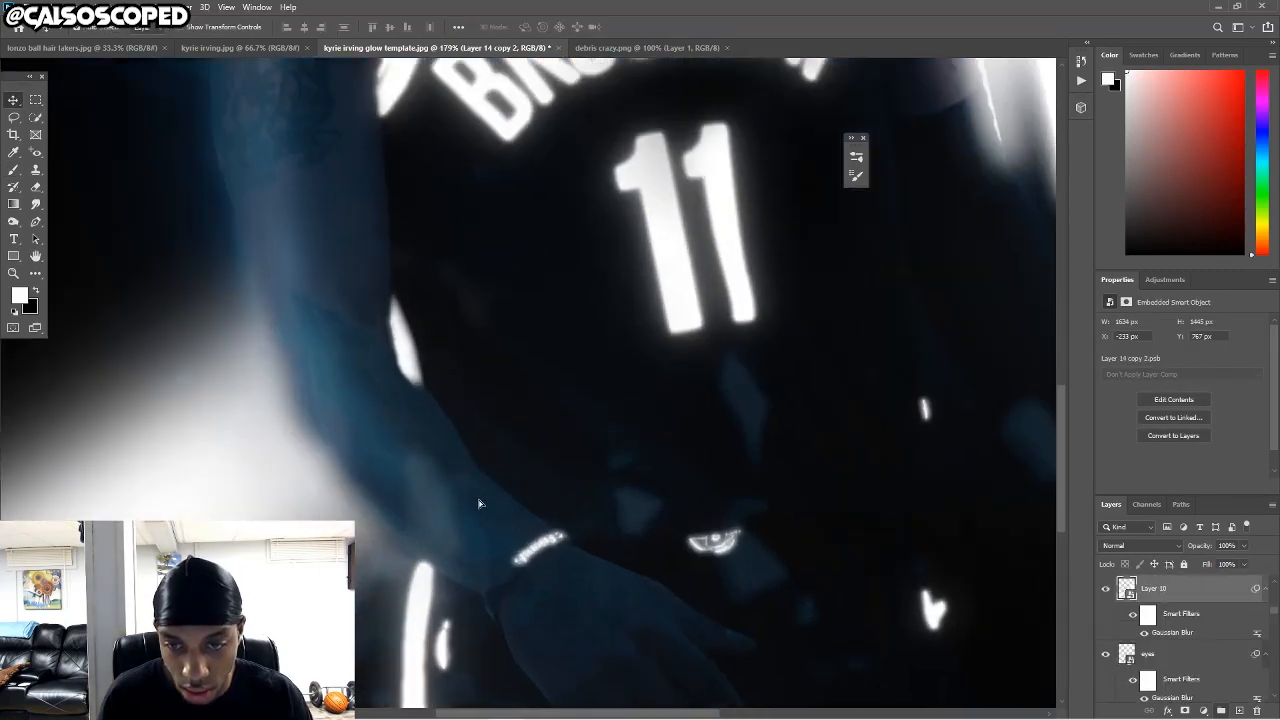
drag(479, 503, 509, 496)
key(ctrl+z)
scroll(520, 463, down, 4)
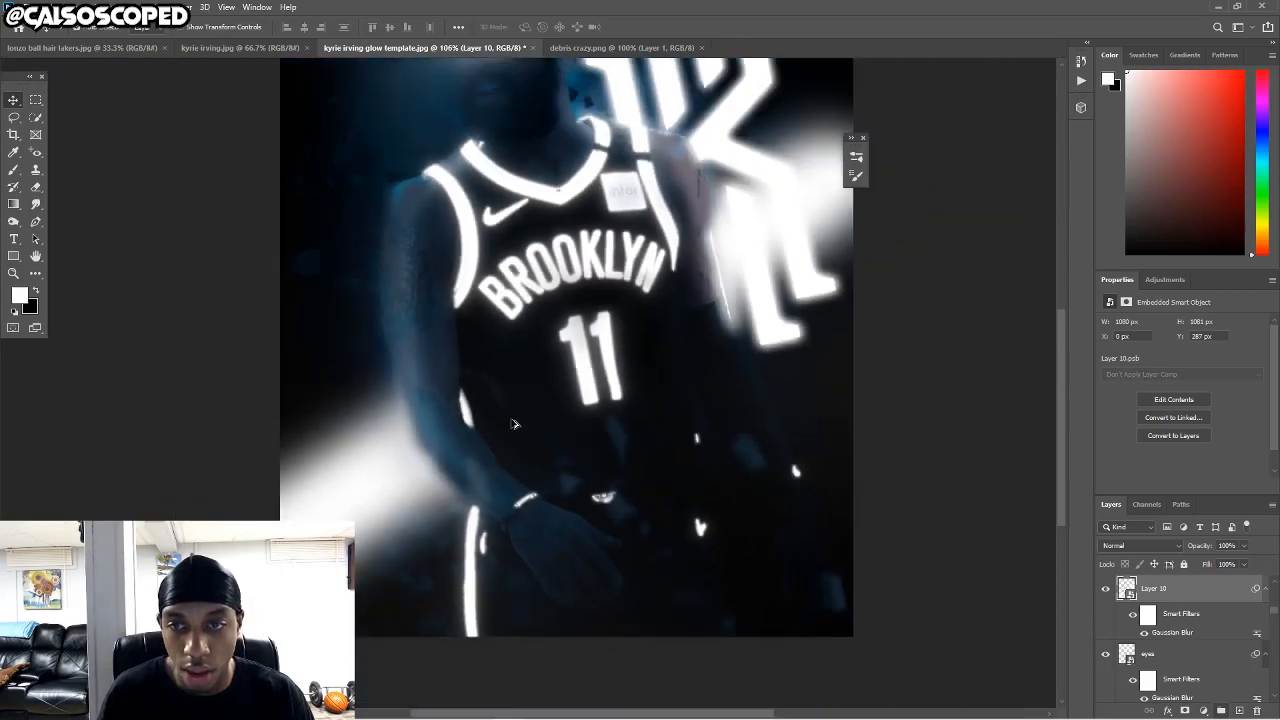
scroll(514, 424, down, 2)
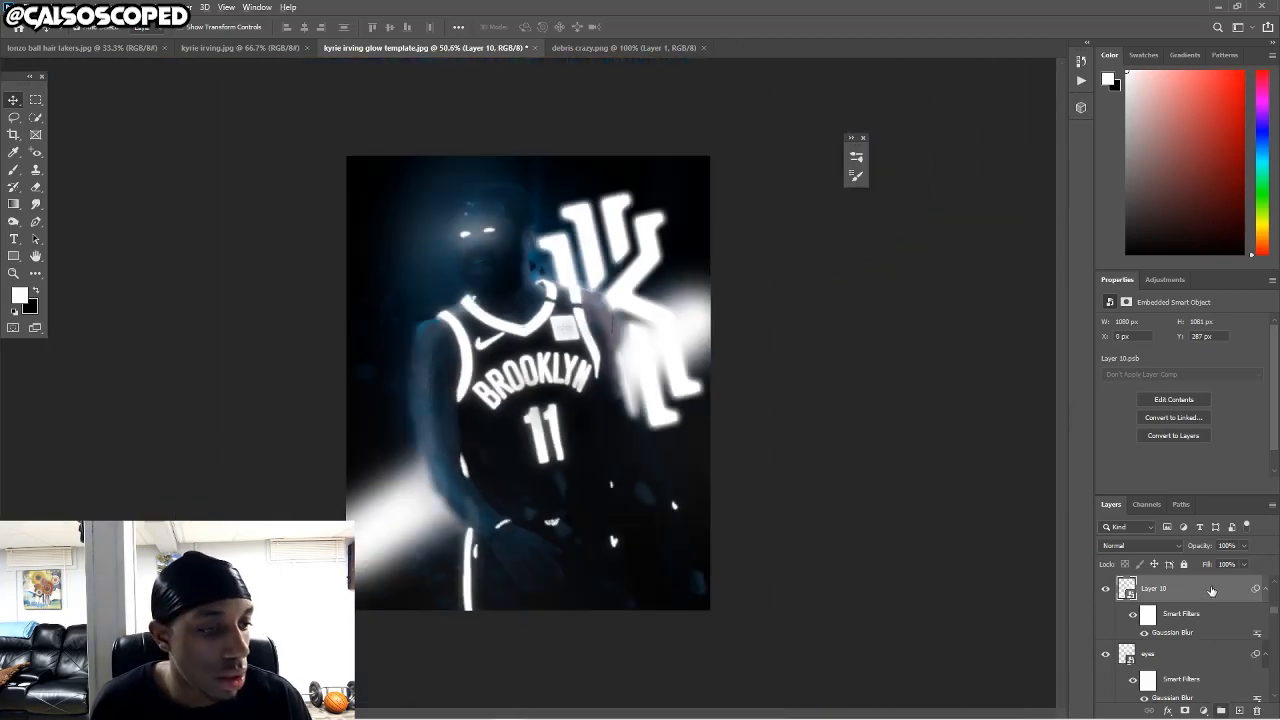
scroll(1275, 587, up, 5)
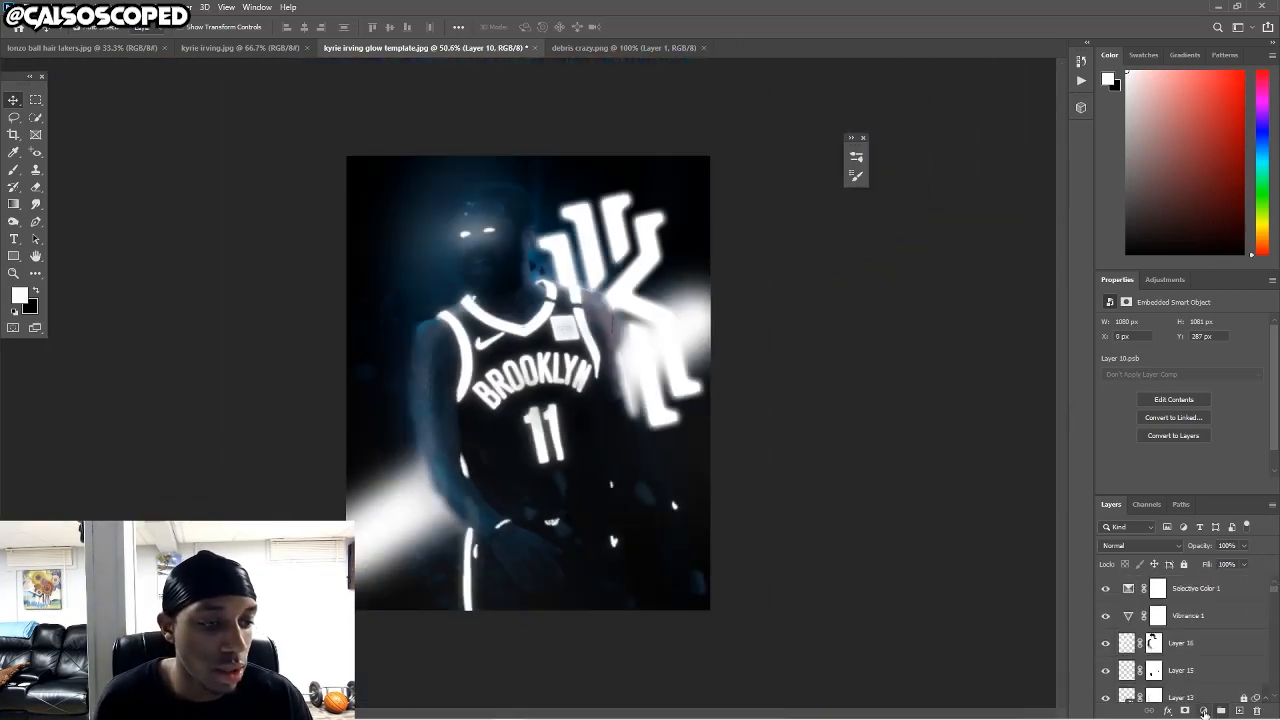
click(1204, 711)
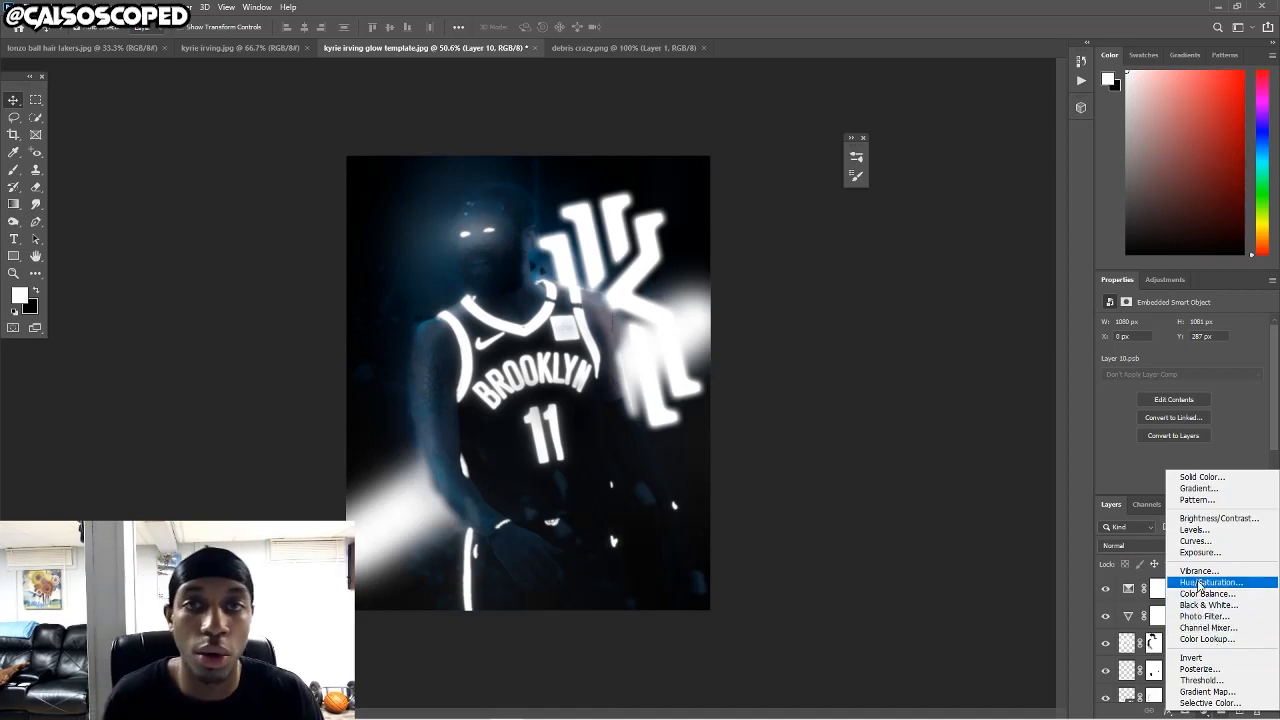
click(15, 98)
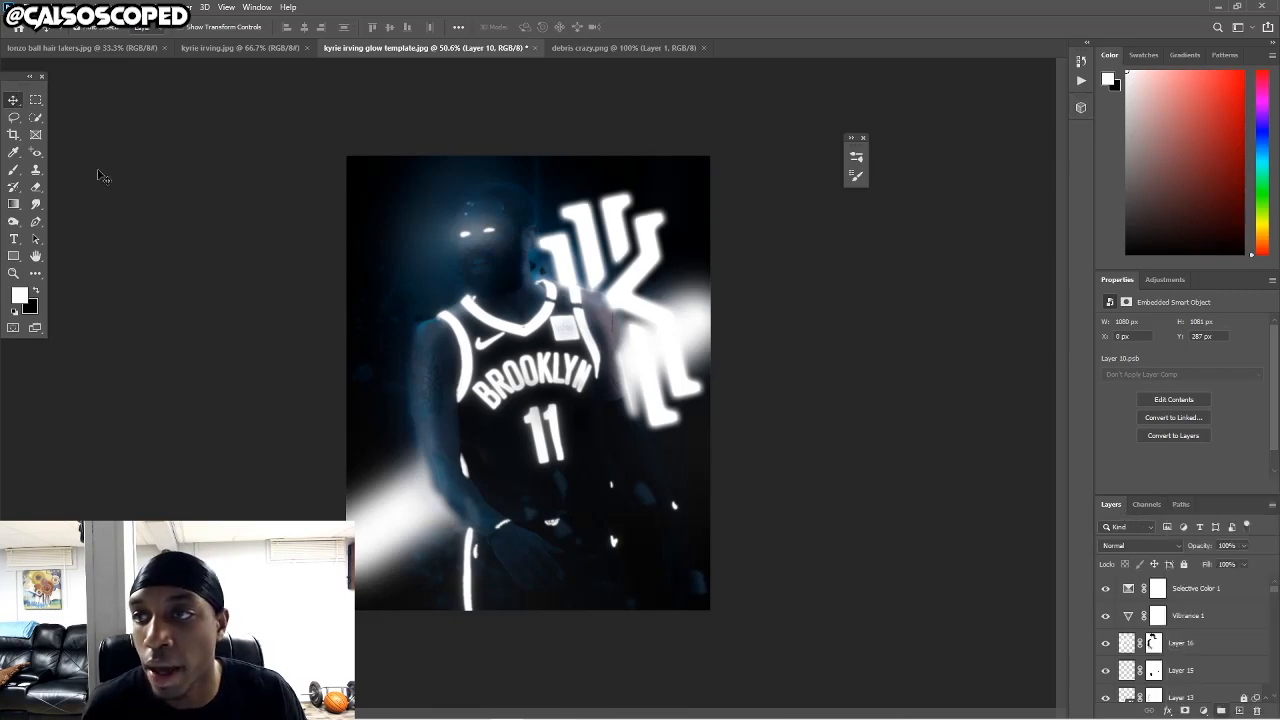